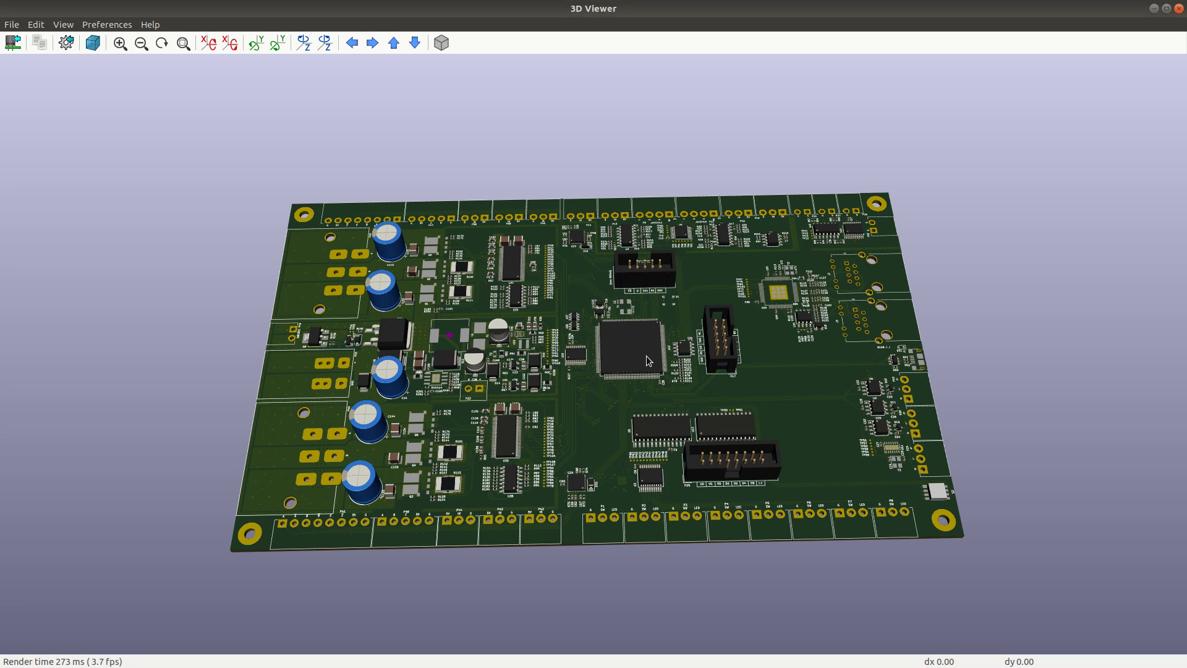
Orbit the 3D board model to examine the component side from several angles
{"action": "left_click_drag", "start_coordinate": [650, 361], "coordinate": [633, 399]}
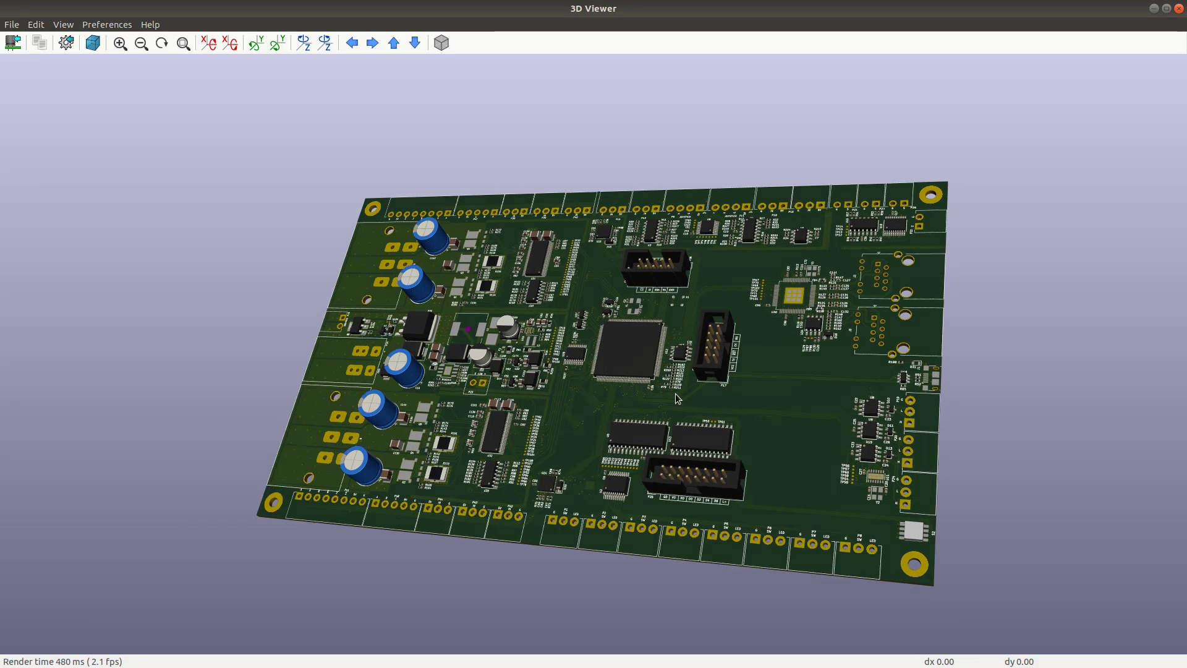
{"action": "left_click_drag", "start_coordinate": [806, 387], "coordinate": [860, 384]}
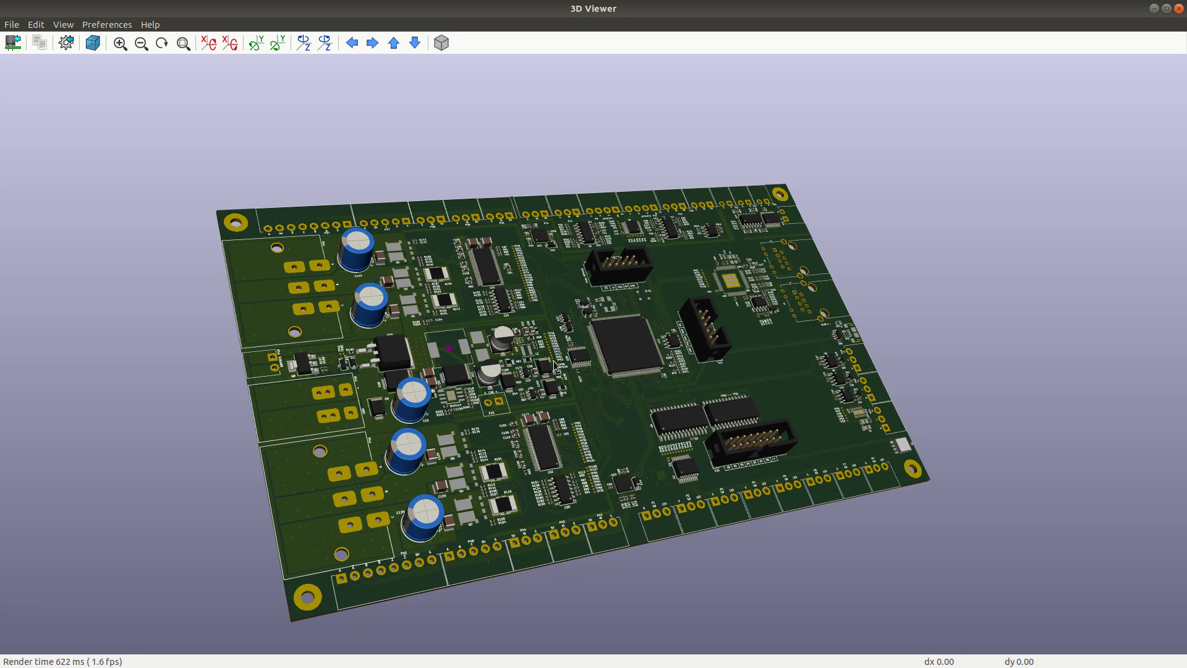
{"action": "left_click_drag", "start_coordinate": [554, 357], "coordinate": [418, 379]}
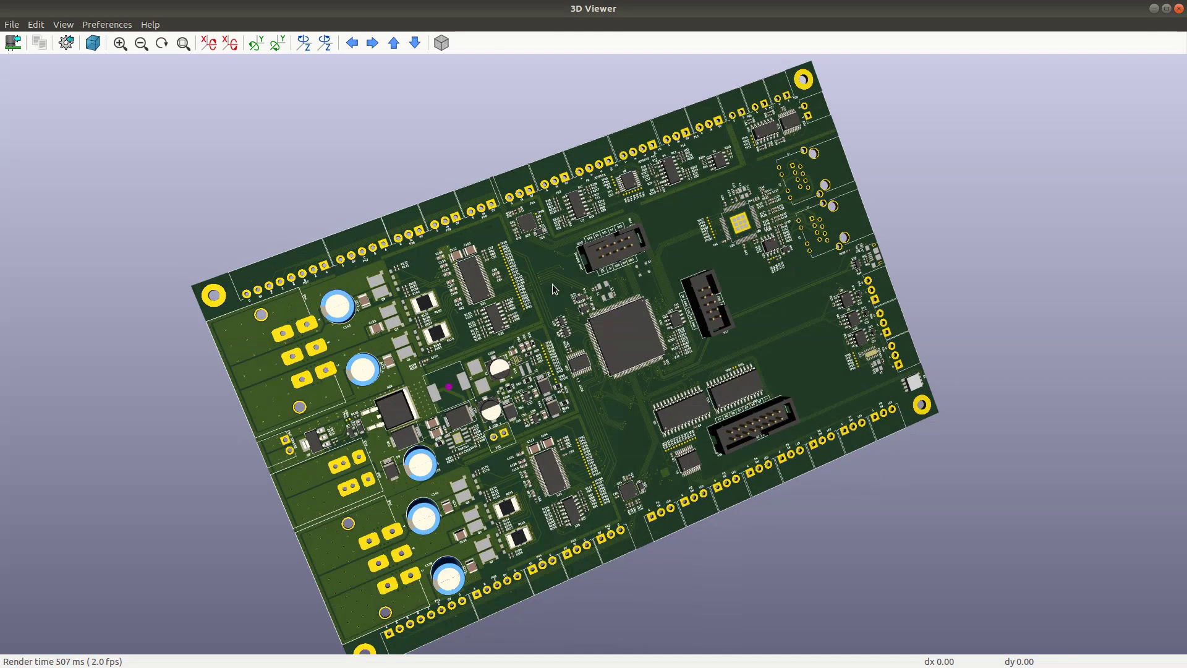
{"action": "right_click", "coordinate": [559, 234]}
{"action": "key", "text": "Escape"}
{"action": "left_click_drag", "start_coordinate": [664, 345], "coordinate": [687, 344]}
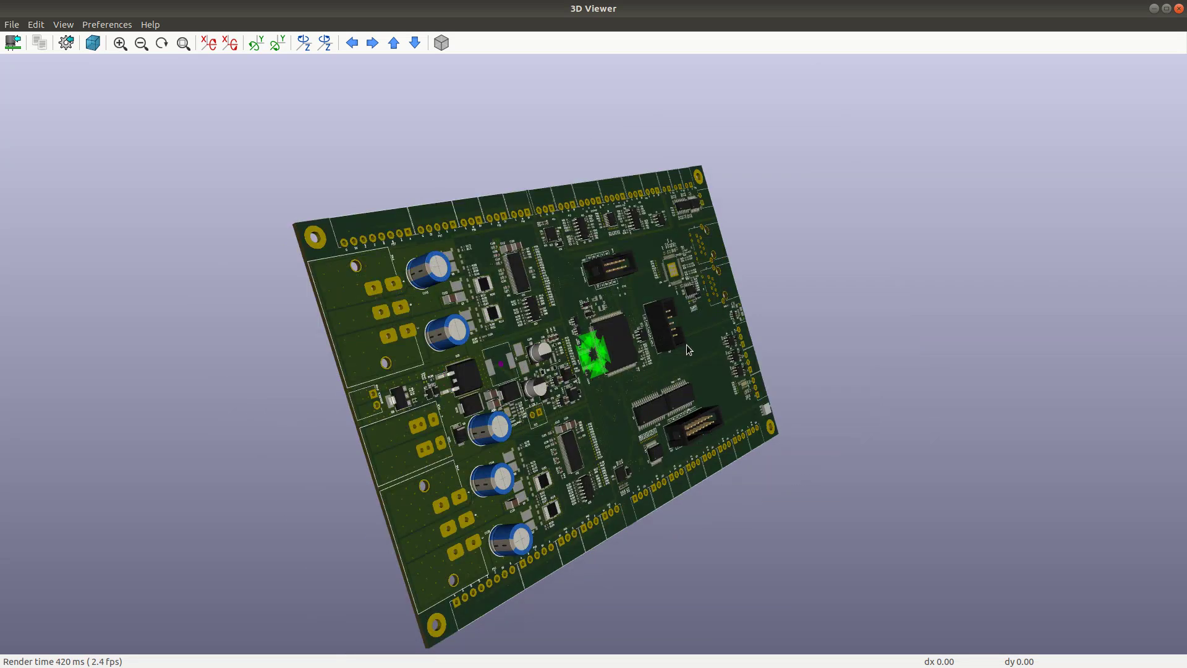
Show the 3D board from the bottom and examine the parts and routing on that side
{"action": "key", "text": "shift+z"}
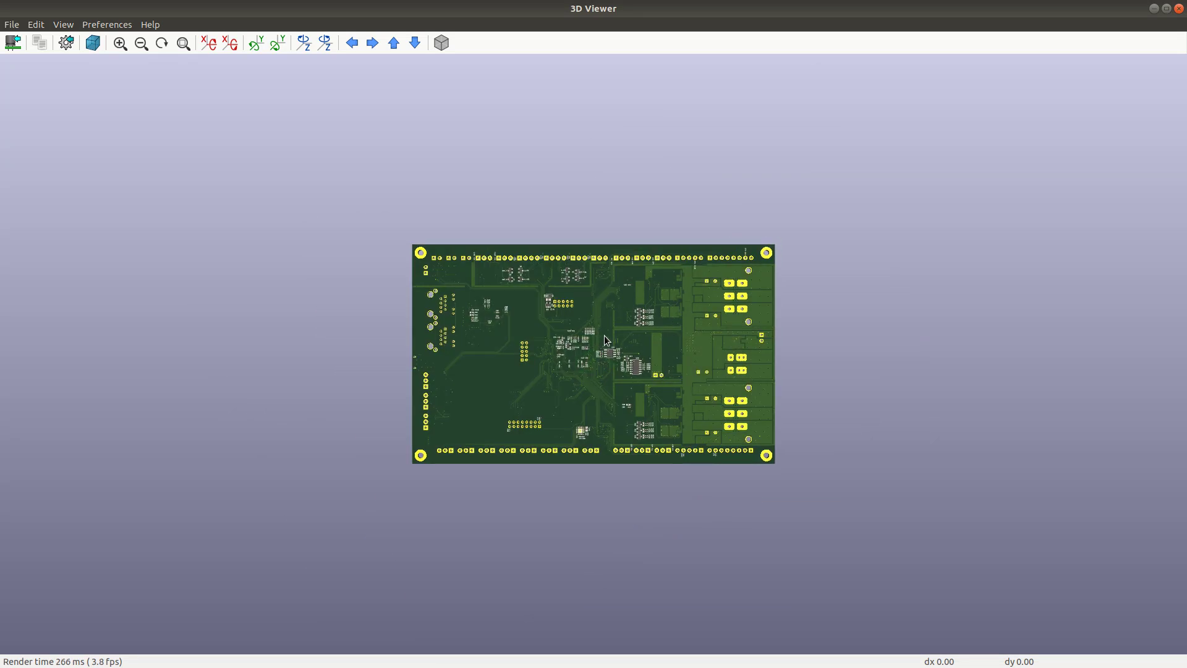
{"action": "scroll", "coordinate": [600, 336], "scroll_direction": "up", "scroll_amount": 4}
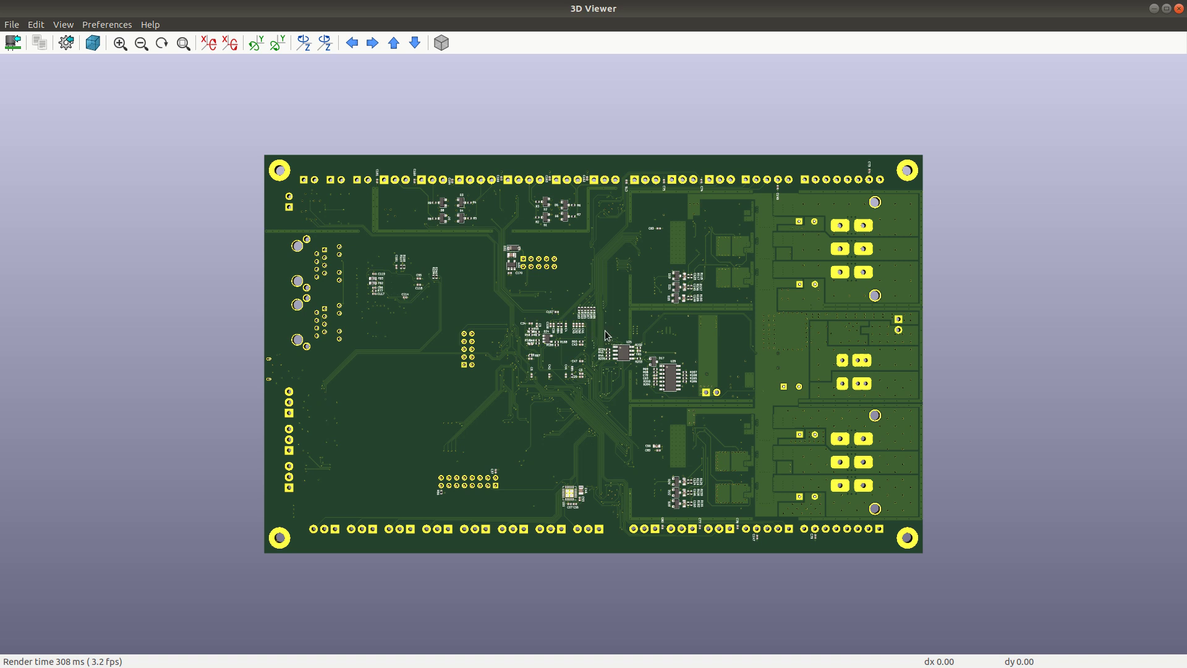
{"action": "scroll", "coordinate": [606, 329], "scroll_direction": "up", "scroll_amount": 3}
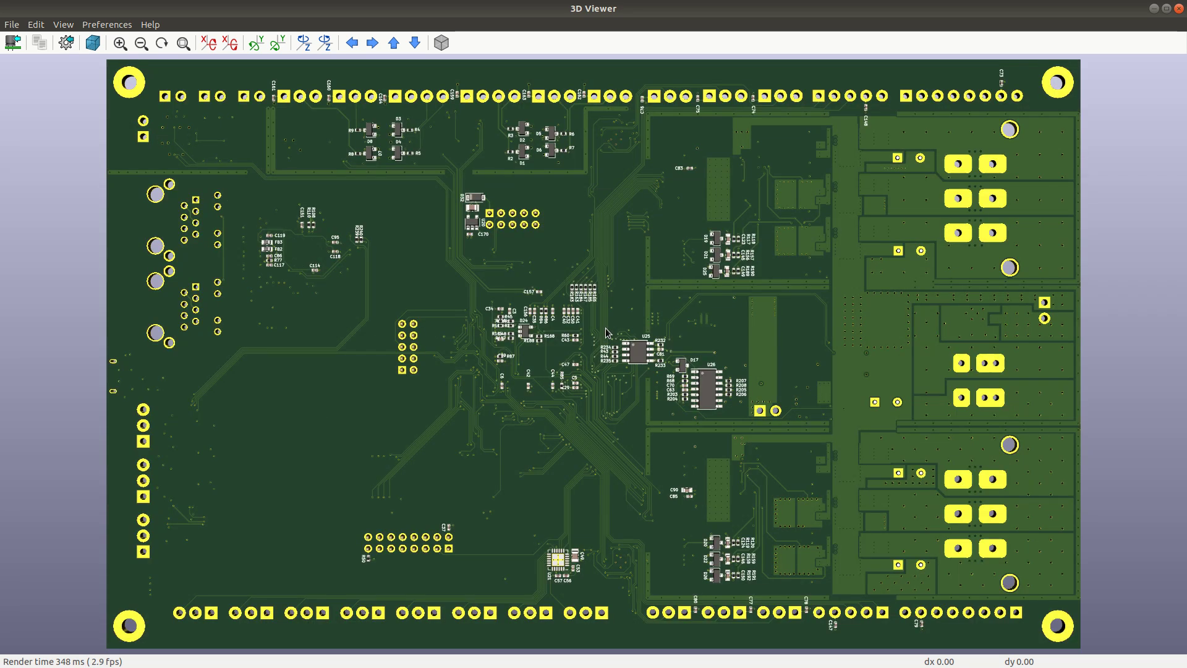
{"action": "scroll", "coordinate": [606, 329], "scroll_direction": "down", "scroll_amount": 1}
{"action": "scroll", "coordinate": [604, 288], "scroll_direction": "down", "scroll_amount": 3}
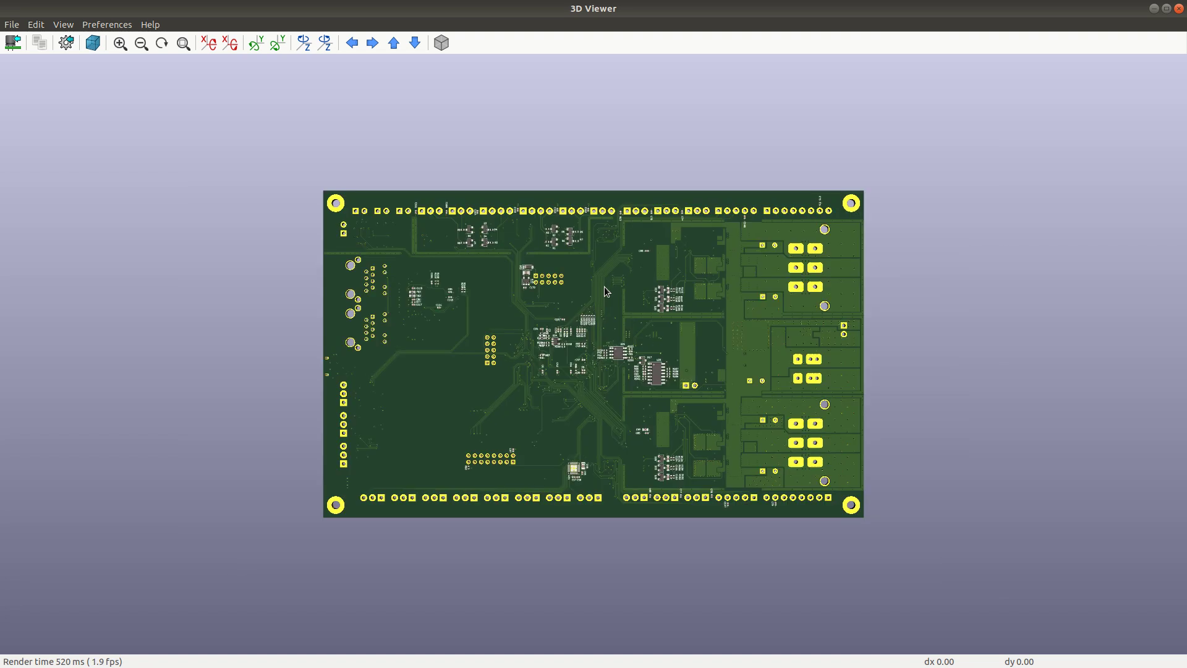
Show the 3D board from the top, examine the component layout, and close the 3D viewer
{"action": "right_click", "coordinate": [605, 289]}
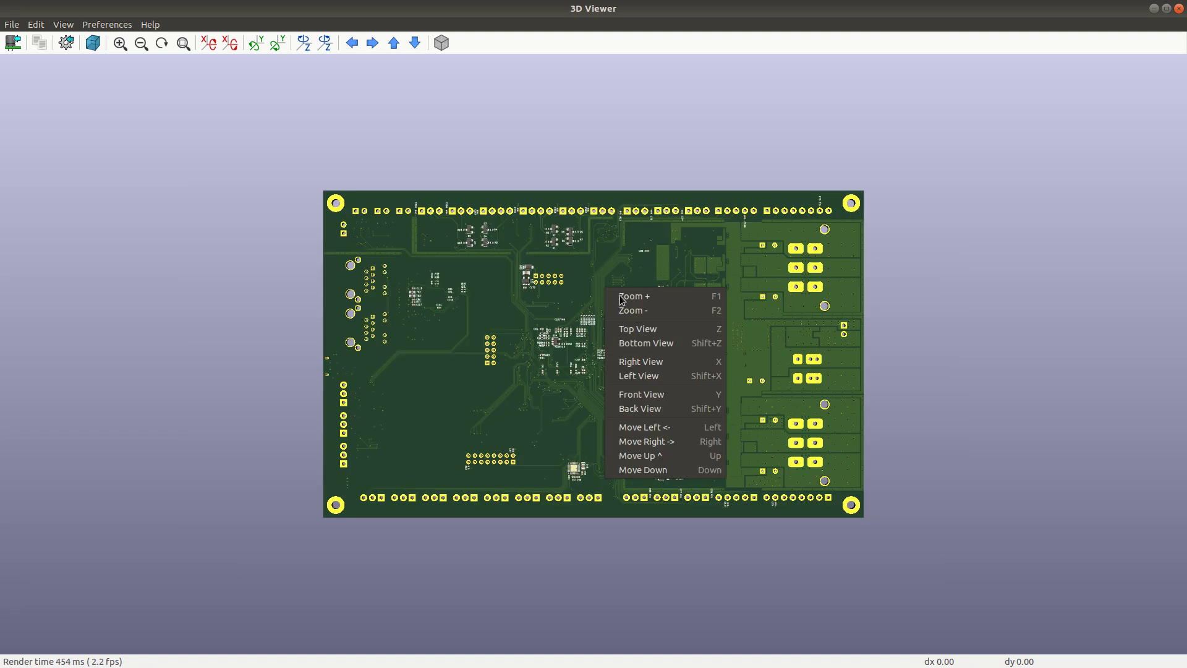
{"action": "left_click", "coordinate": [669, 361]}
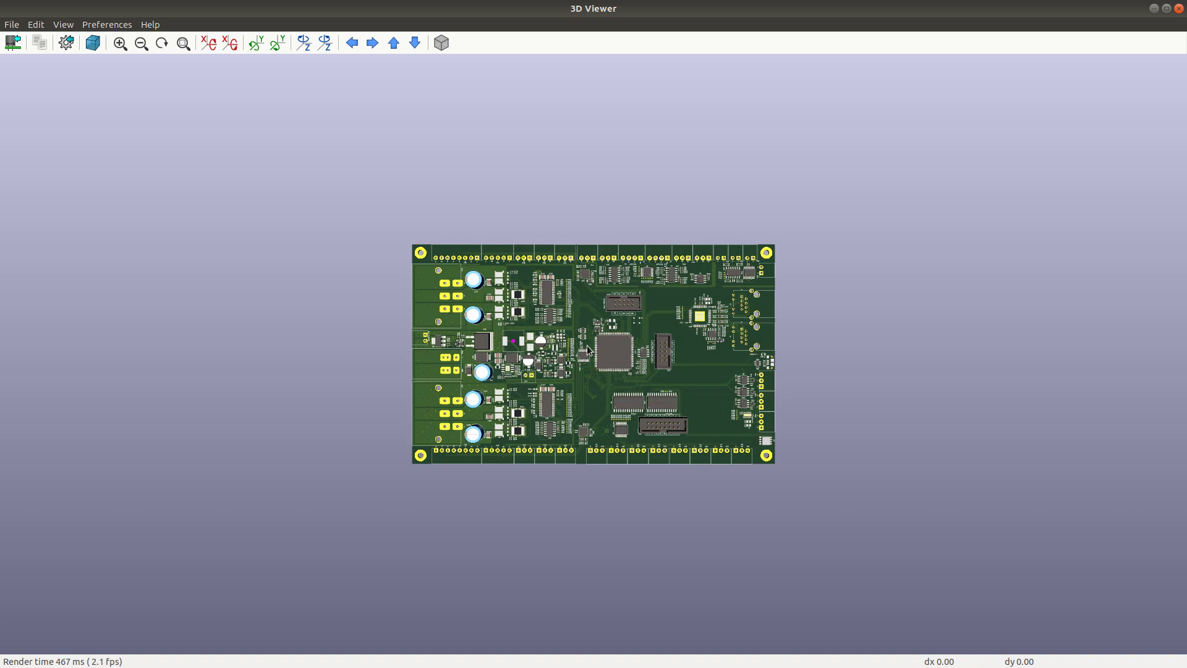
{"action": "scroll", "coordinate": [592, 346], "scroll_direction": "up", "scroll_amount": 3}
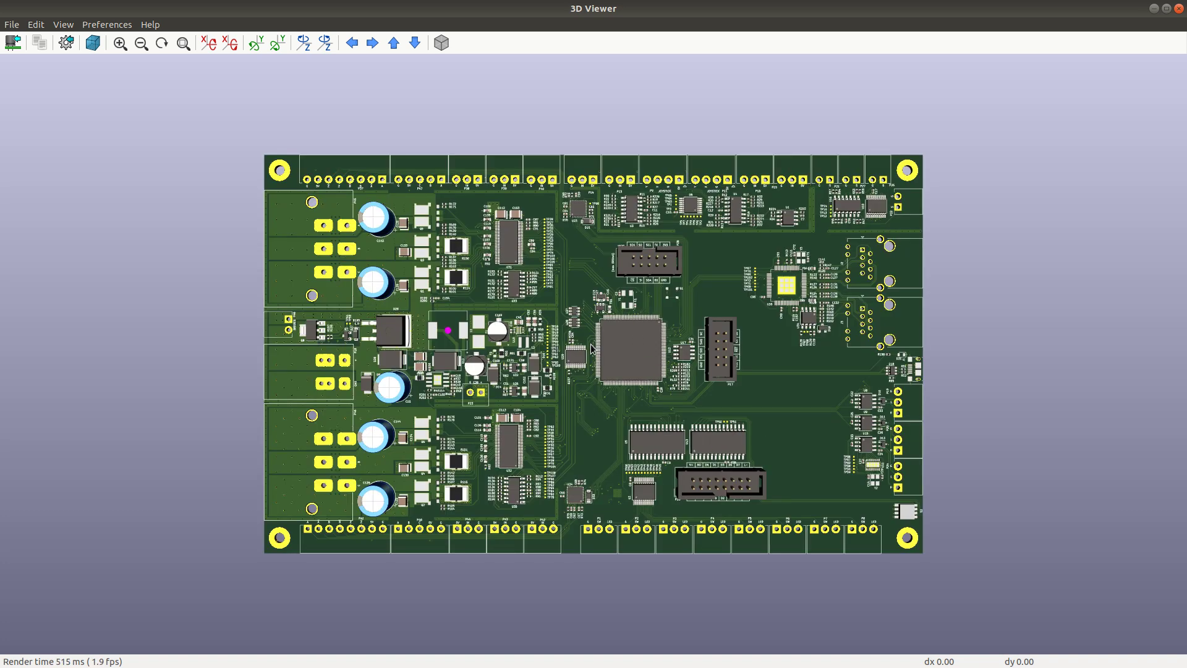
{"action": "scroll", "coordinate": [592, 348], "scroll_direction": "up", "scroll_amount": 2}
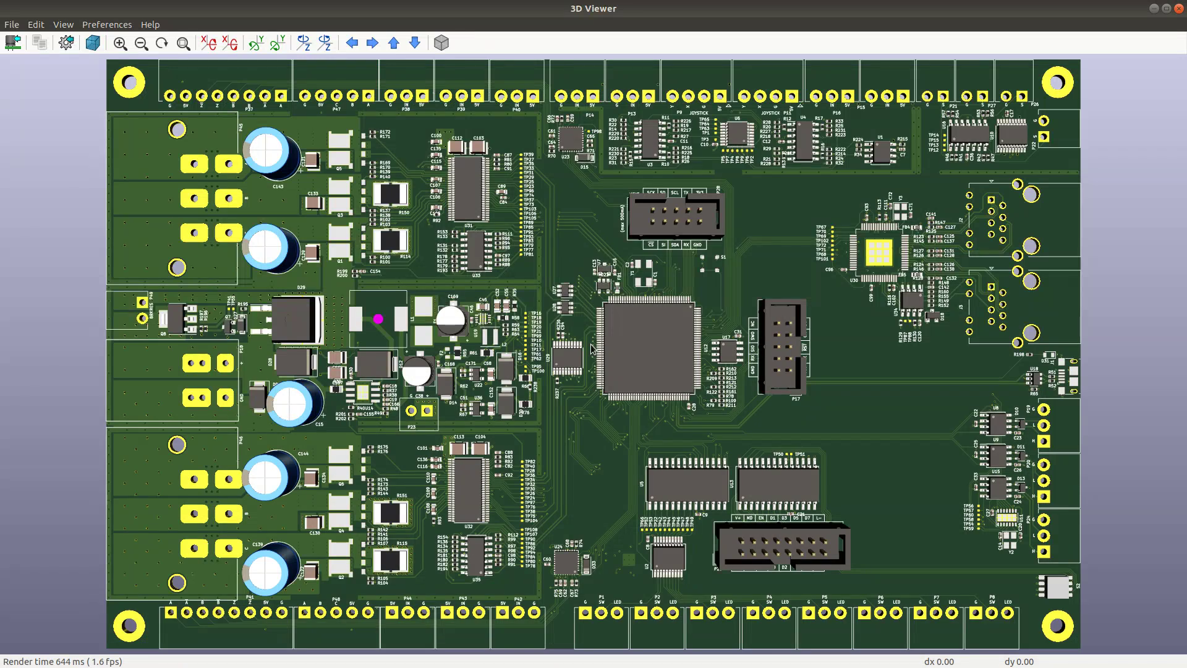
{"action": "scroll", "coordinate": [585, 344], "scroll_direction": "down", "scroll_amount": 3}
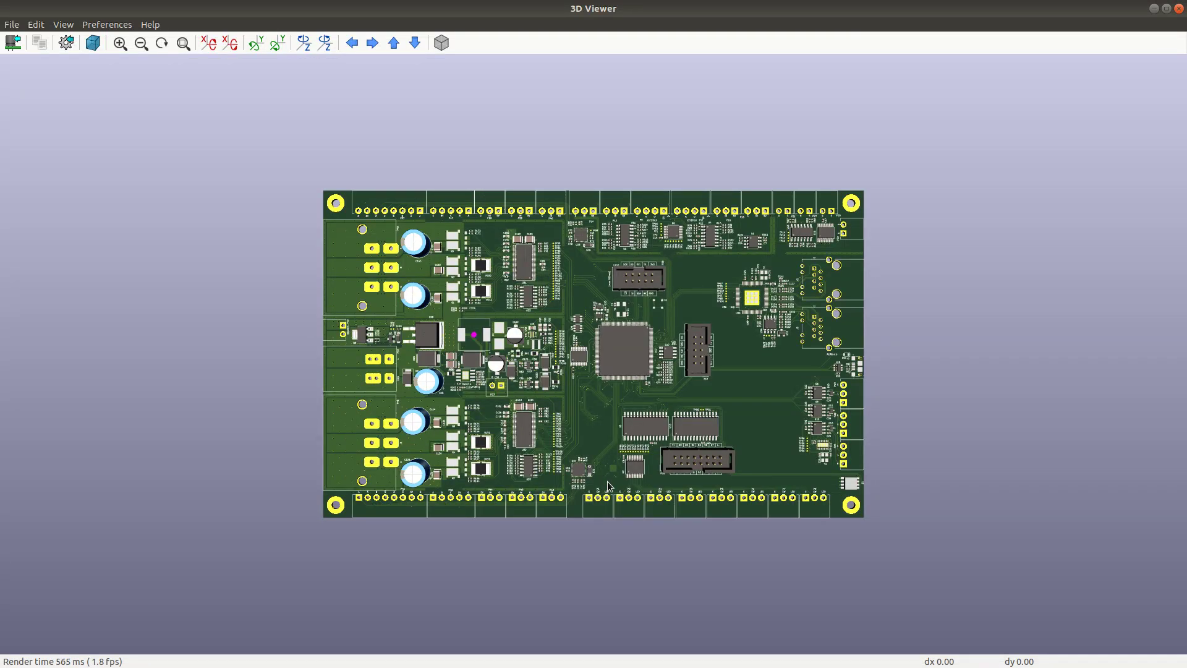
{"action": "scroll", "coordinate": [613, 480], "scroll_direction": "up", "scroll_amount": 1}
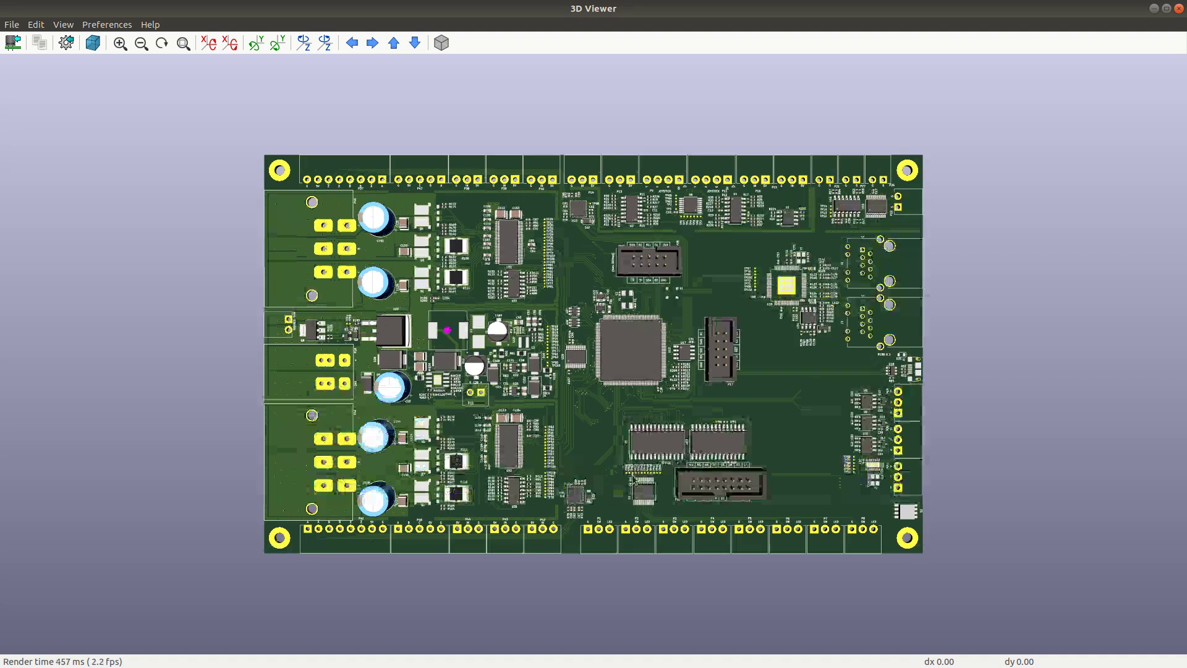
{"action": "scroll", "coordinate": [670, 467], "scroll_direction": "up", "scroll_amount": 1}
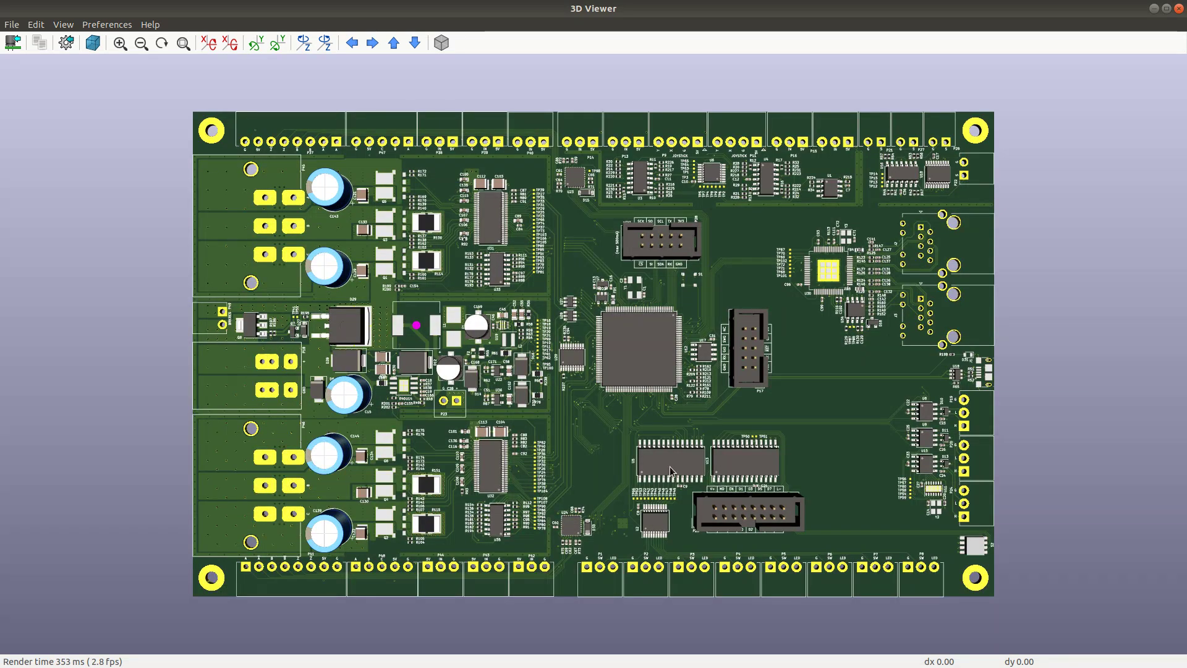
{"action": "scroll", "coordinate": [757, 320], "scroll_direction": "down", "scroll_amount": 1}
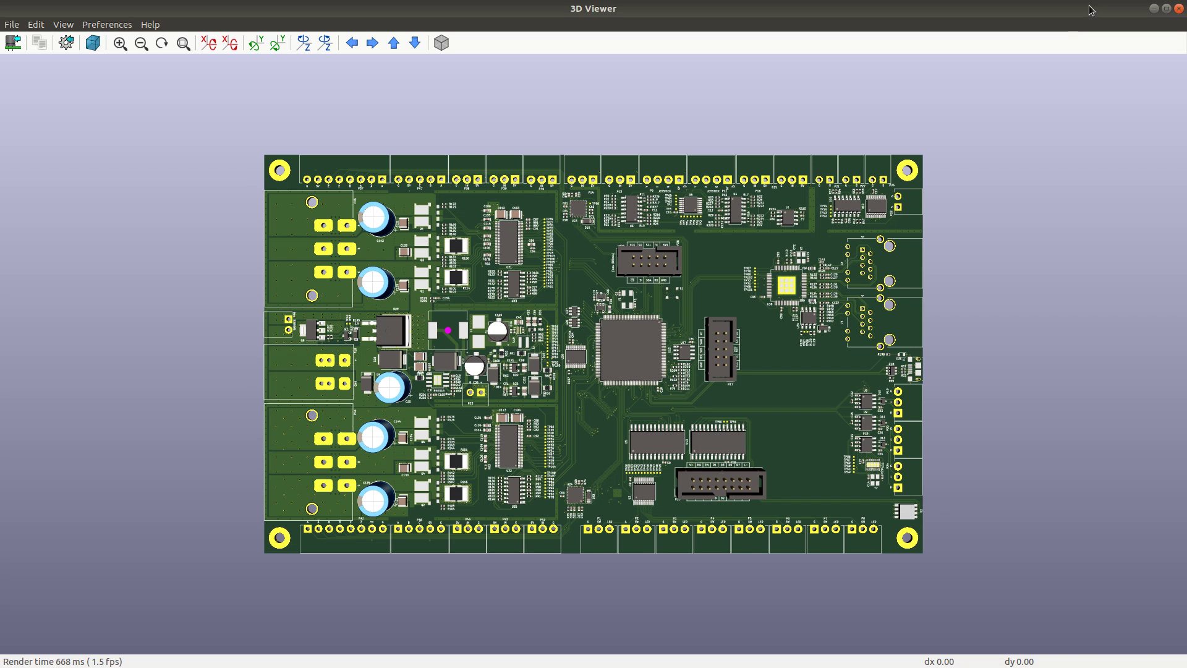
{"action": "left_click", "coordinate": [1179, 9]}
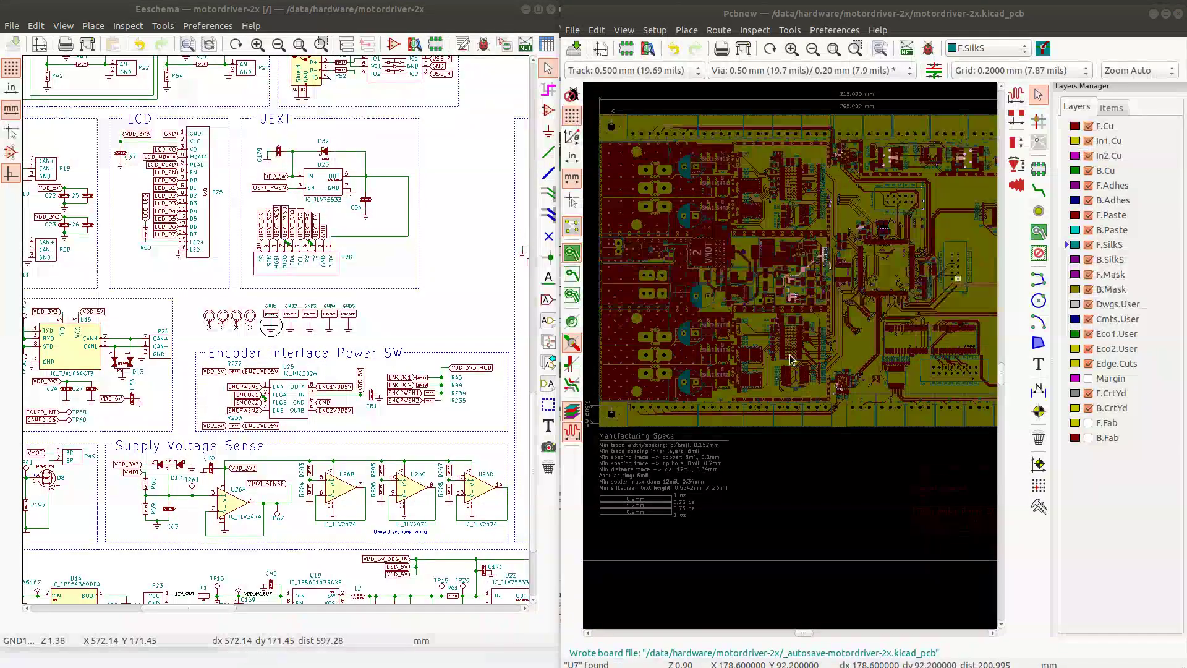
Start adding board text and survey the layout for a free area above the lower edge connectors
{"action": "scroll", "coordinate": [791, 360], "scroll_direction": "down", "scroll_amount": 3}
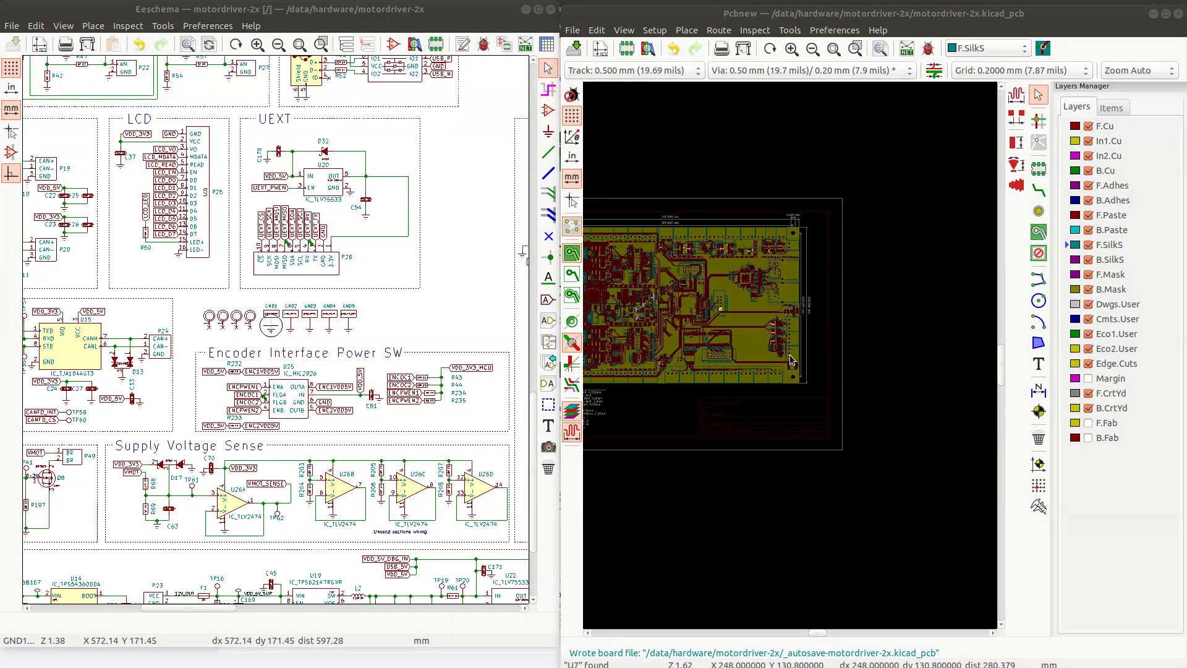
{"action": "scroll", "coordinate": [792, 360], "scroll_direction": "up", "scroll_amount": 3}
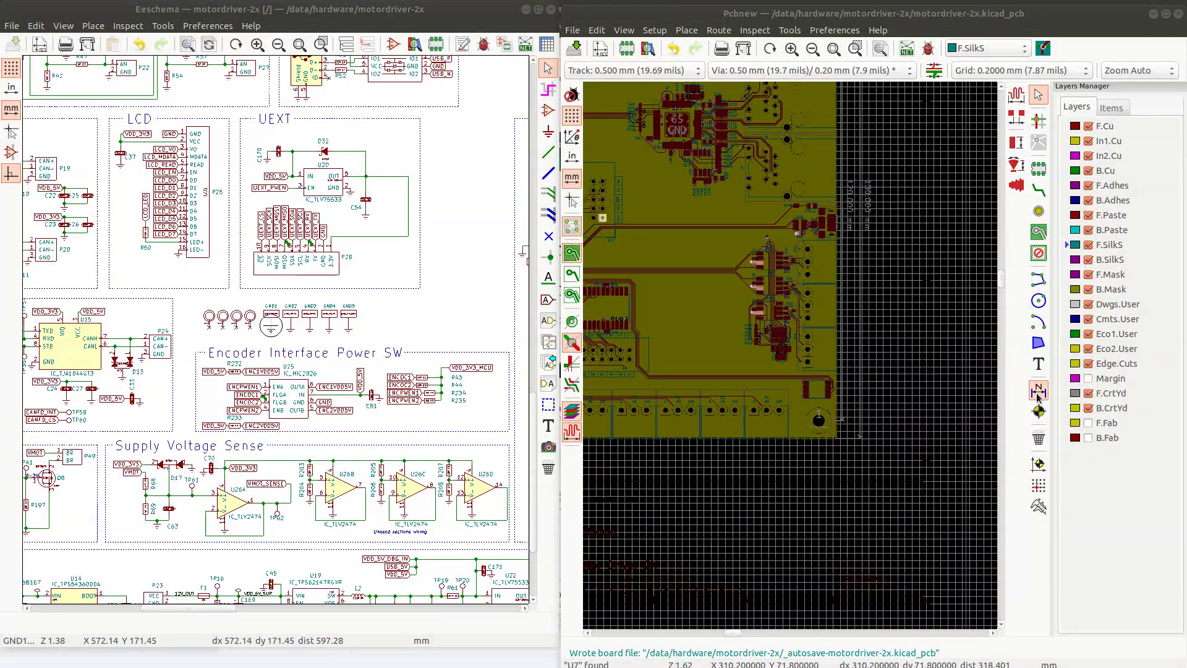
{"action": "left_click", "coordinate": [1038, 365]}
{"action": "scroll", "coordinate": [642, 288], "scroll_direction": "down", "scroll_amount": 2}
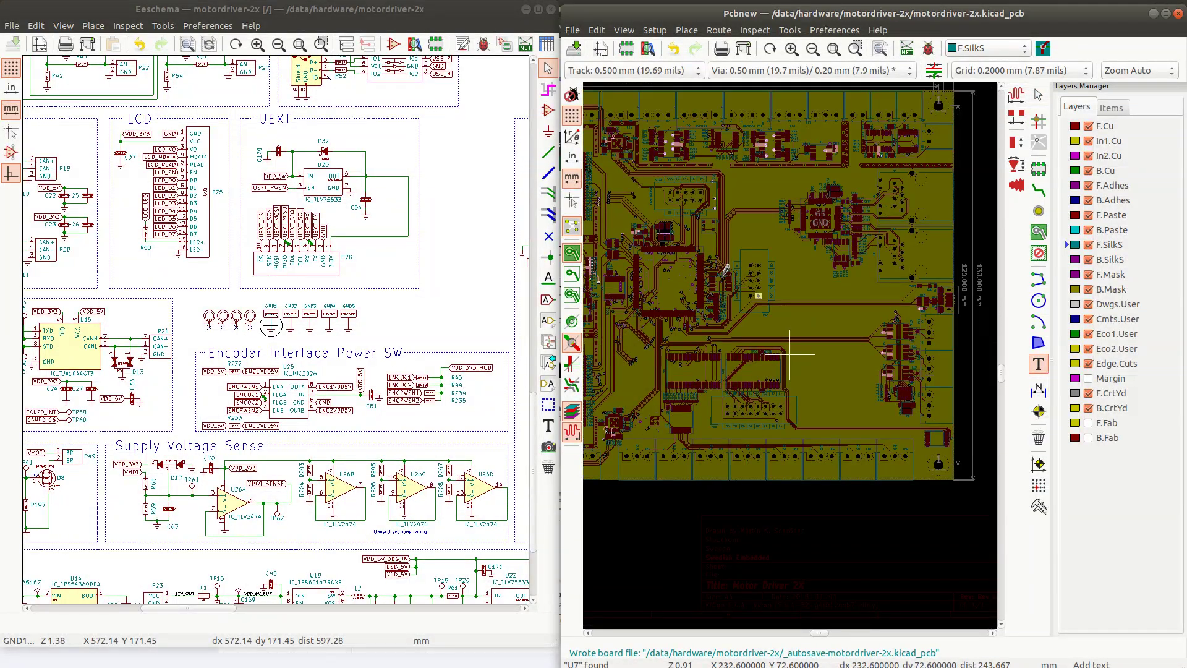
{"action": "scroll", "coordinate": [790, 354], "scroll_direction": "up", "scroll_amount": 2}
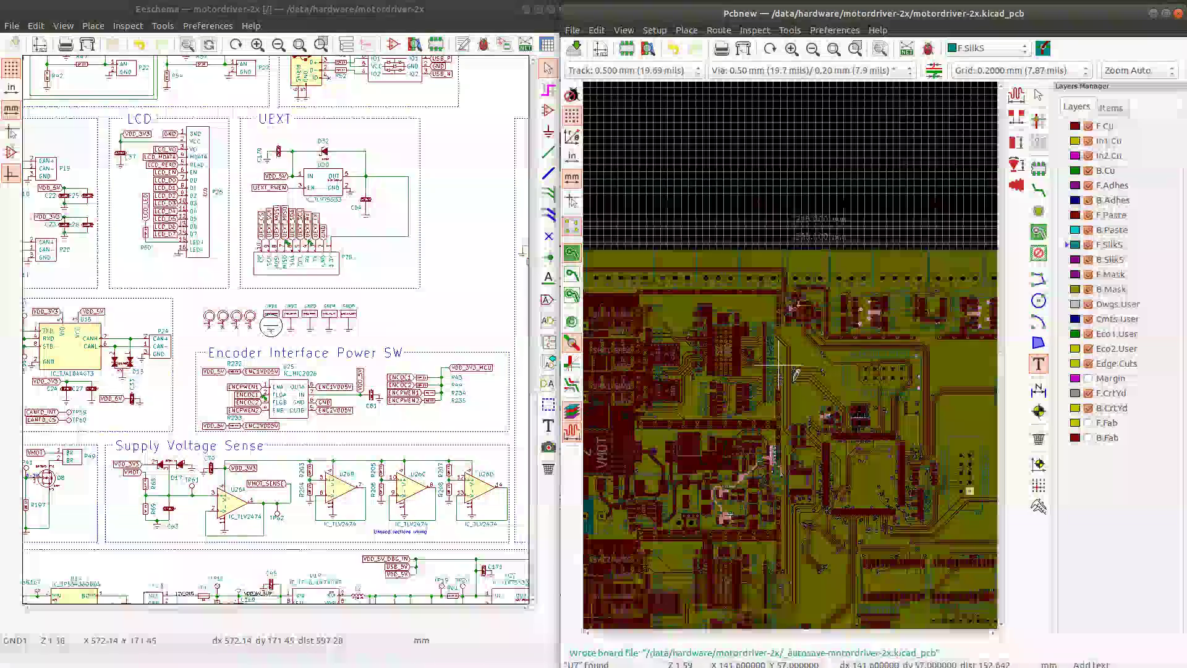
{"action": "scroll", "coordinate": [796, 375], "scroll_direction": "down", "scroll_amount": 3}
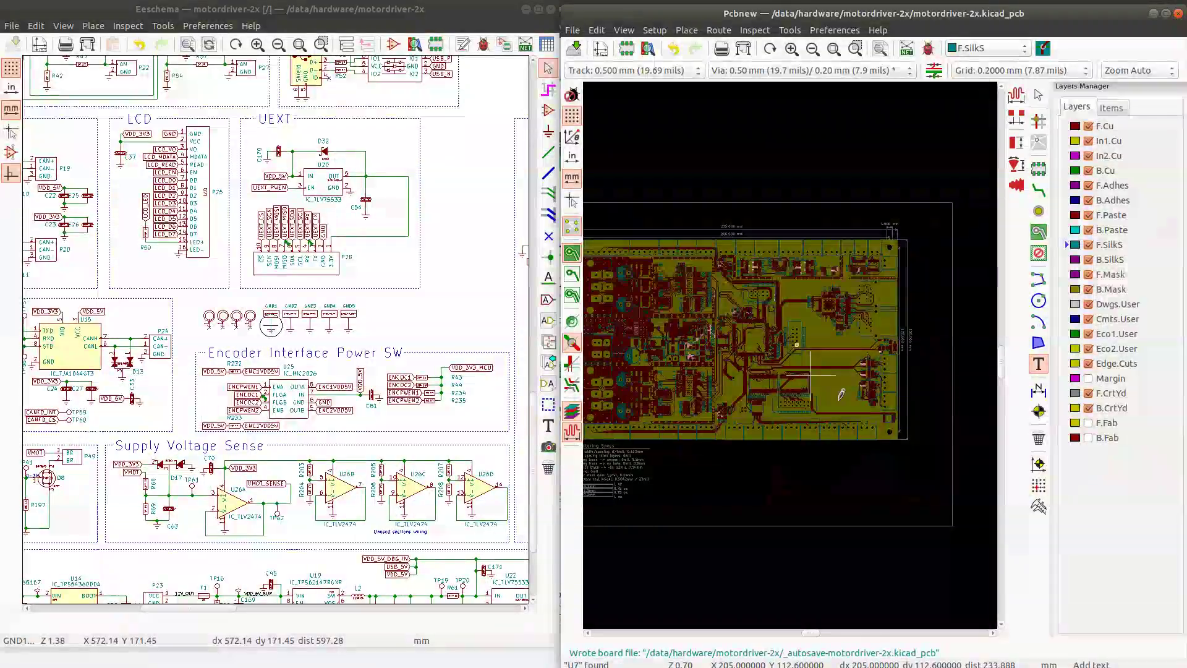
{"action": "scroll", "coordinate": [789, 342], "scroll_direction": "up", "scroll_amount": 4}
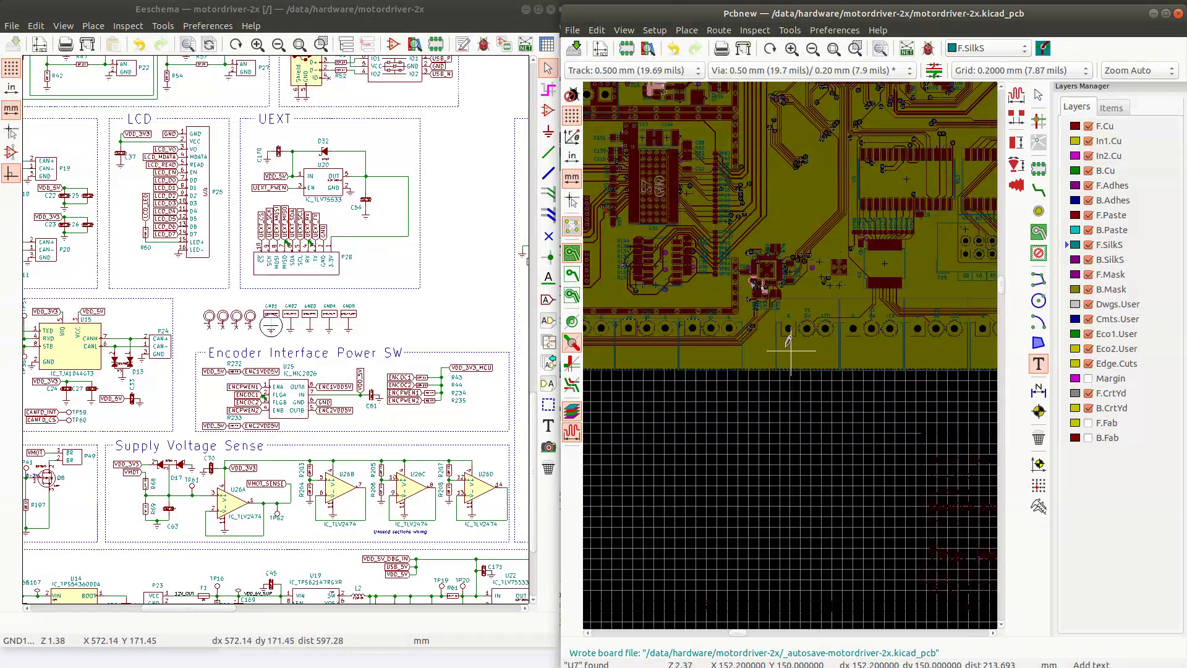
{"action": "scroll", "coordinate": [793, 347], "scroll_direction": "down", "scroll_amount": 1}
{"action": "scroll", "coordinate": [910, 334], "scroll_direction": "down", "scroll_amount": 4}
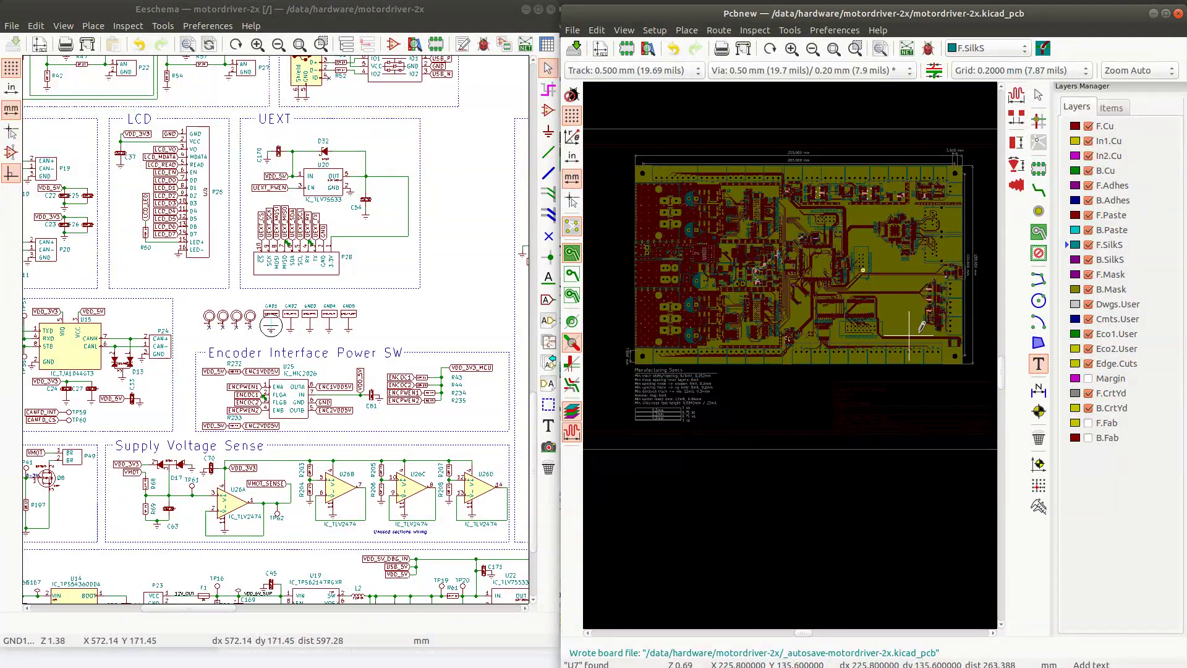
{"action": "scroll", "coordinate": [909, 334], "scroll_direction": "up", "scroll_amount": 3}
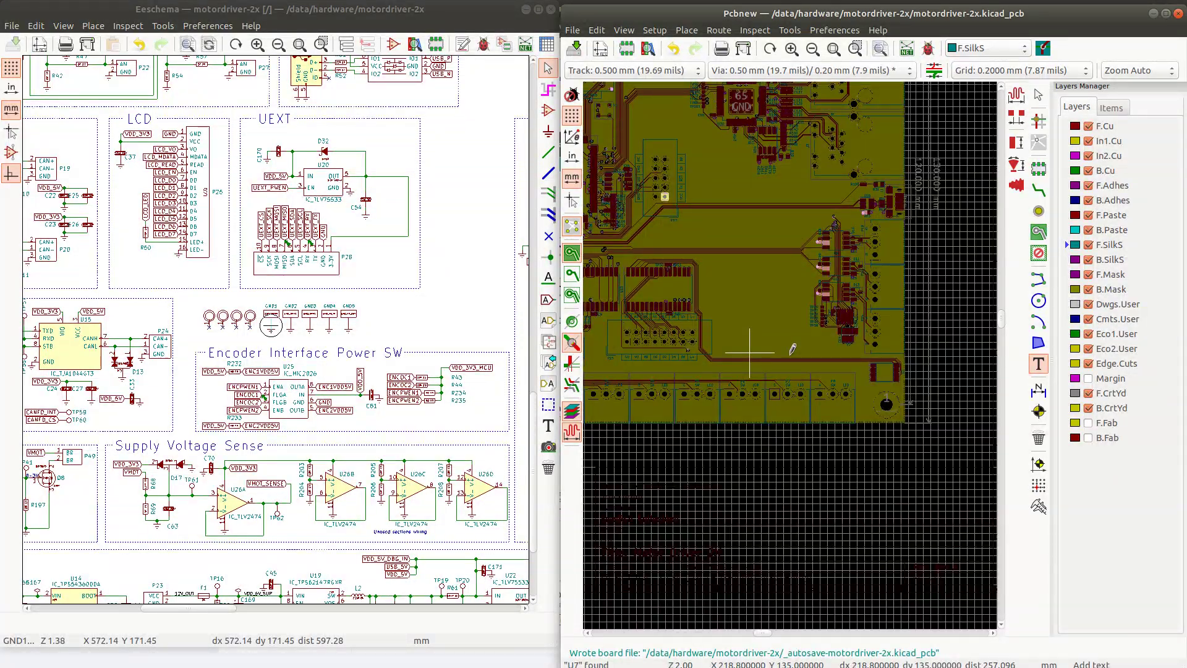
{"action": "scroll", "coordinate": [853, 303], "scroll_direction": "up", "scroll_amount": 2}
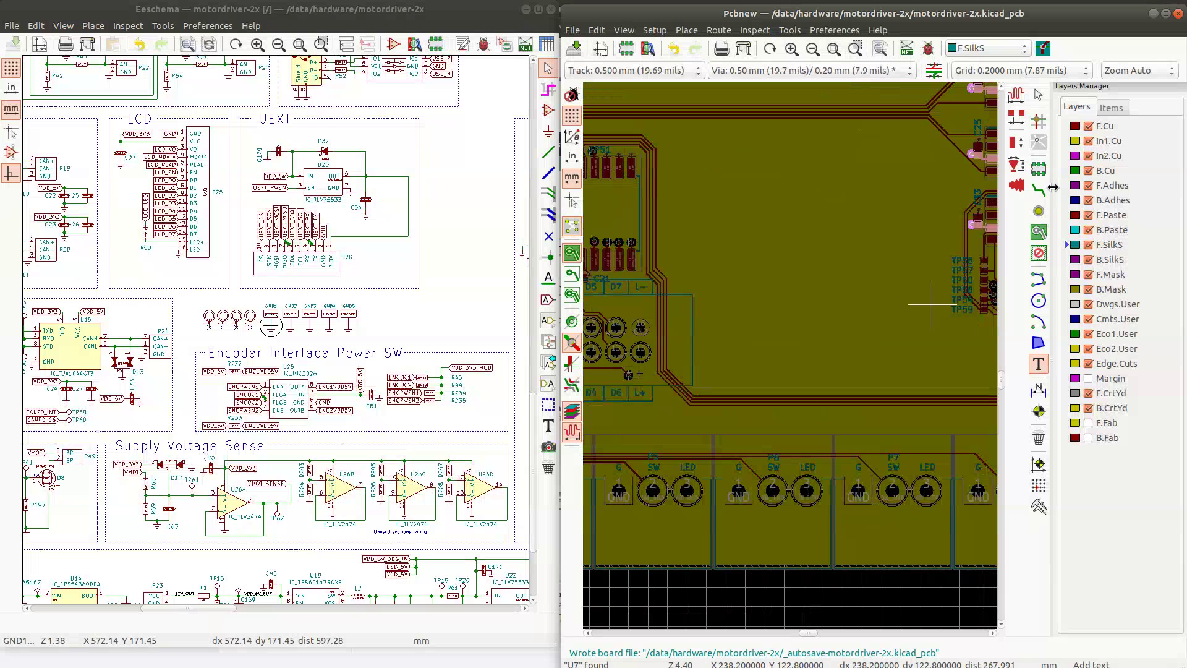
Make F.Cu the active layer and place the text "1" in the free area above connector P6
{"action": "left_click", "coordinate": [1088, 156]}
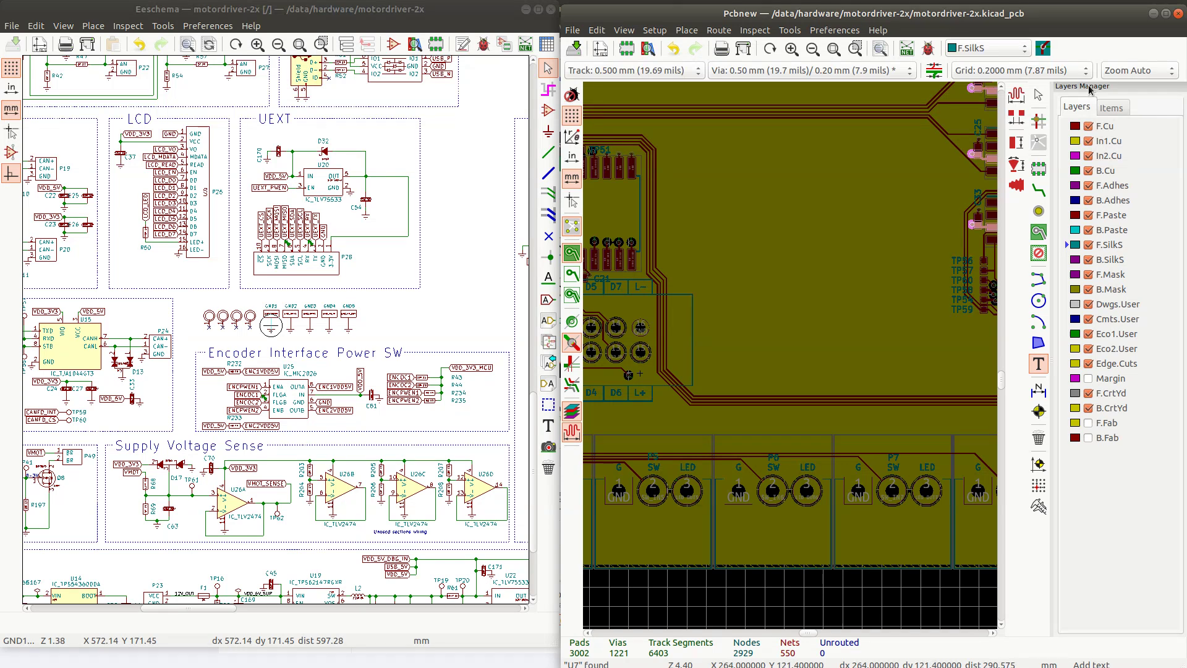
{"action": "left_click", "coordinate": [1106, 125]}
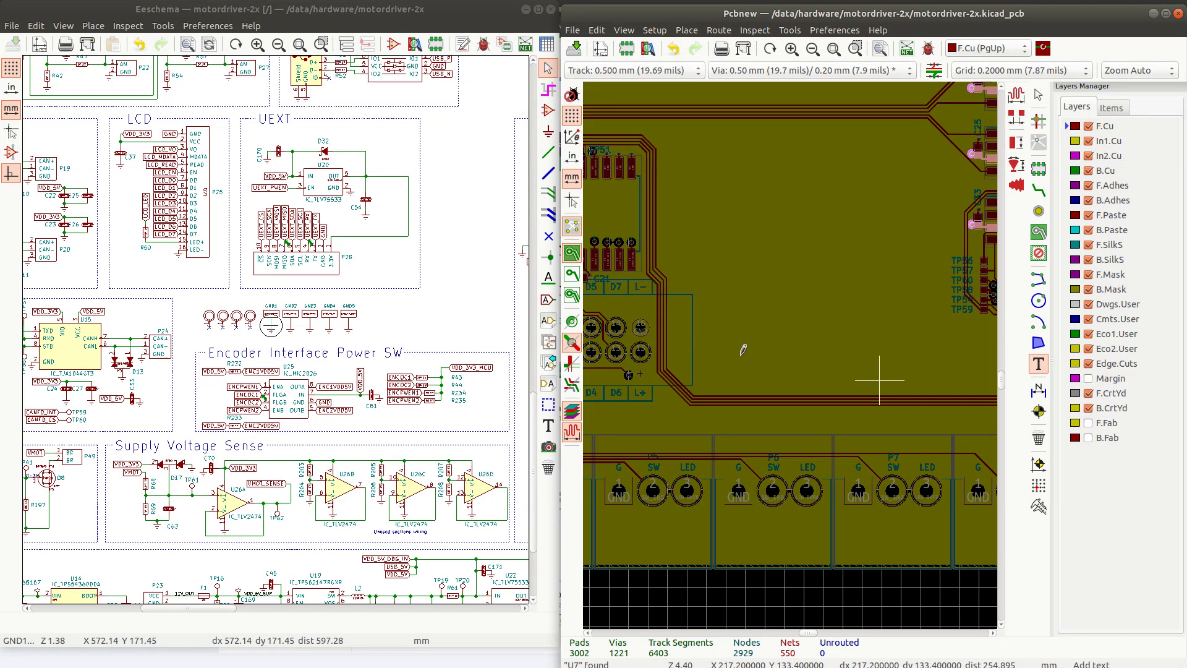
{"action": "left_click", "coordinate": [789, 365]}
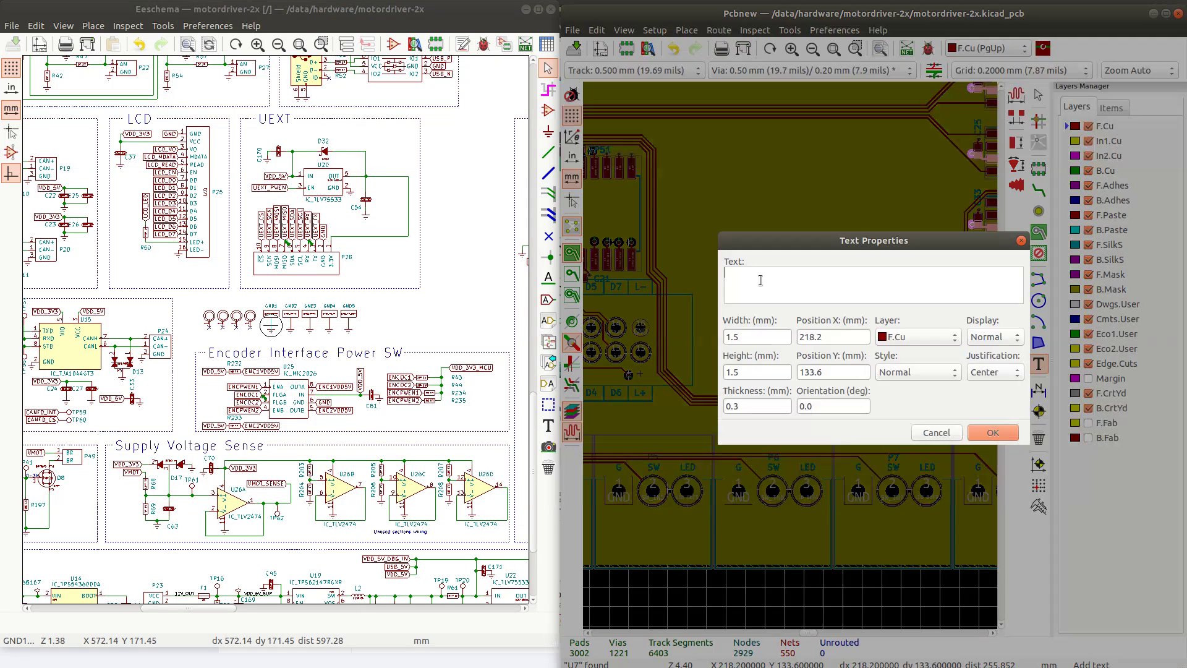
{"action": "type", "text": "1"}
{"action": "left_click", "coordinate": [984, 427]}
{"action": "left_click", "coordinate": [761, 378]}
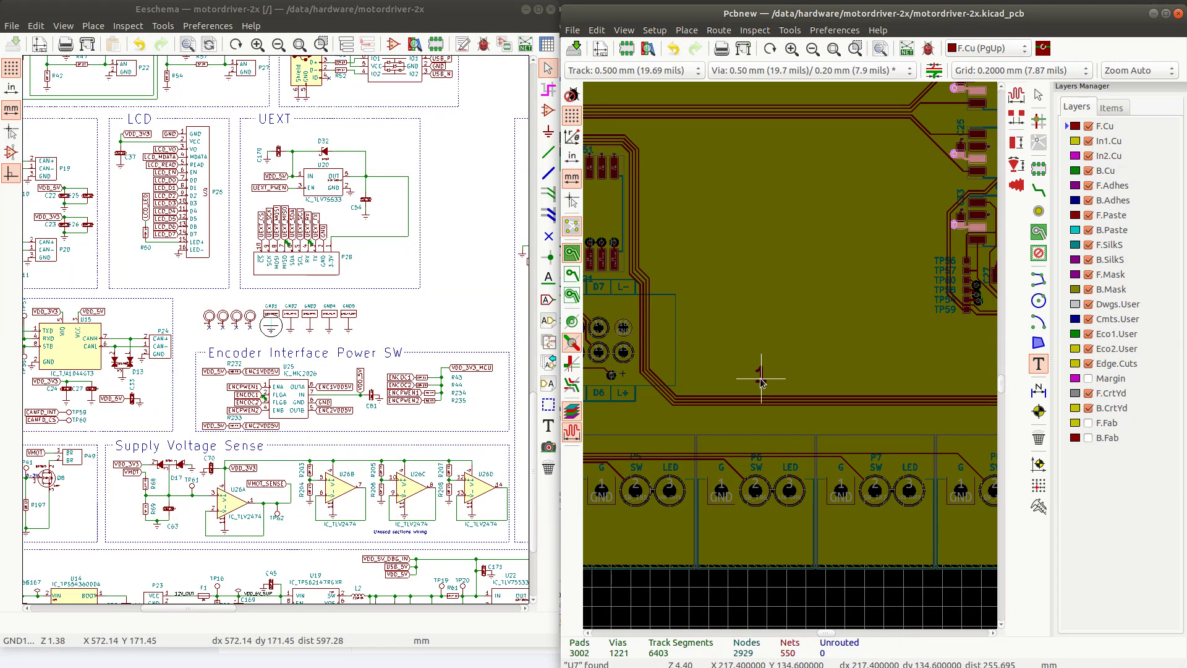
Set the width and height of the "1" text on F.Cu to 1 mm, accepting the thickness clamping
{"action": "double_click", "coordinate": [762, 382]}
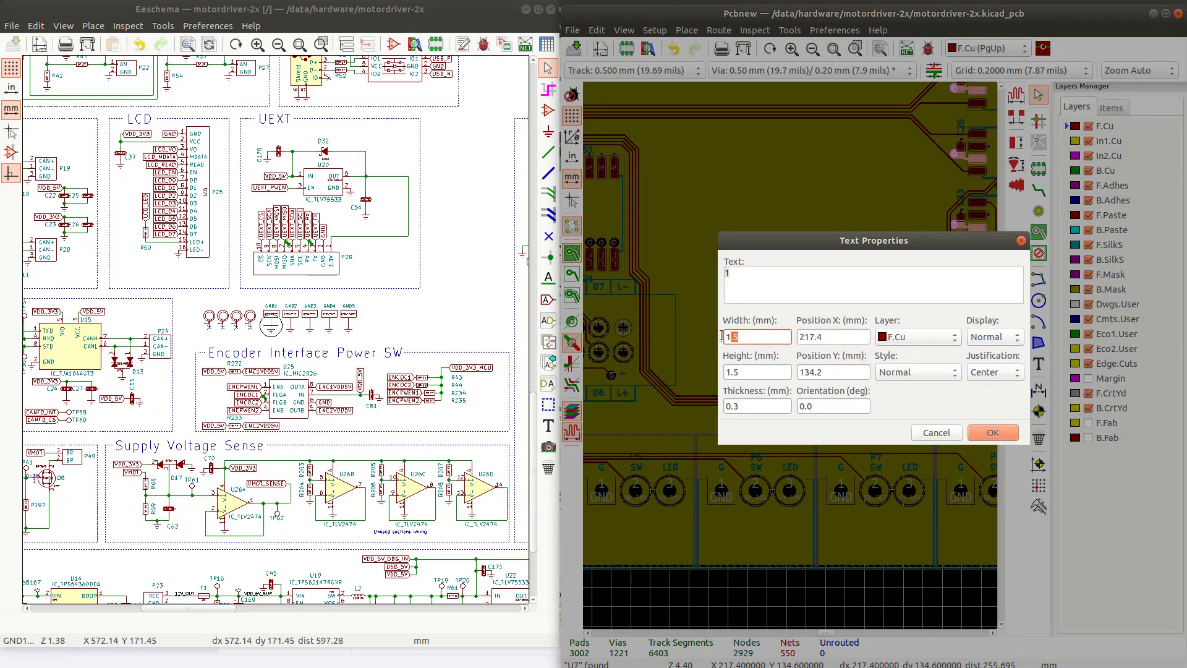
{"action": "left_click_drag", "start_coordinate": [721, 336], "coordinate": [748, 358]}
{"action": "type", "text": "1"}
{"action": "key", "text": "Tab"}
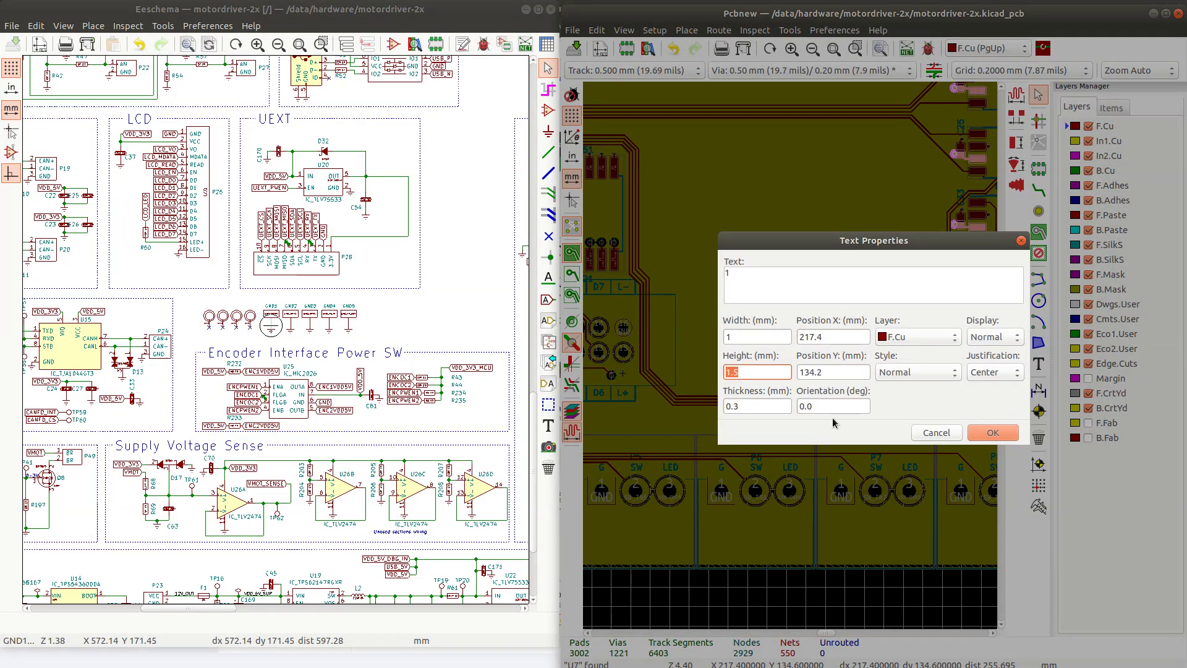
{"action": "type", "text": "1"}
{"action": "left_click", "coordinate": [997, 436]}
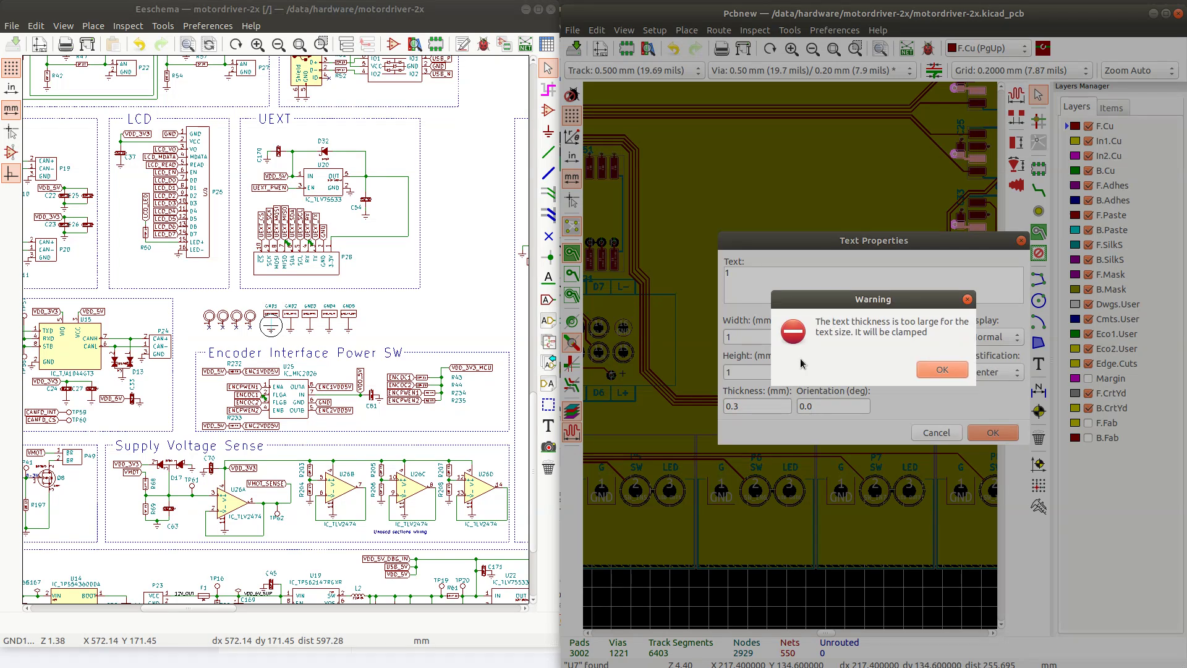
{"action": "left_click", "coordinate": [942, 366]}
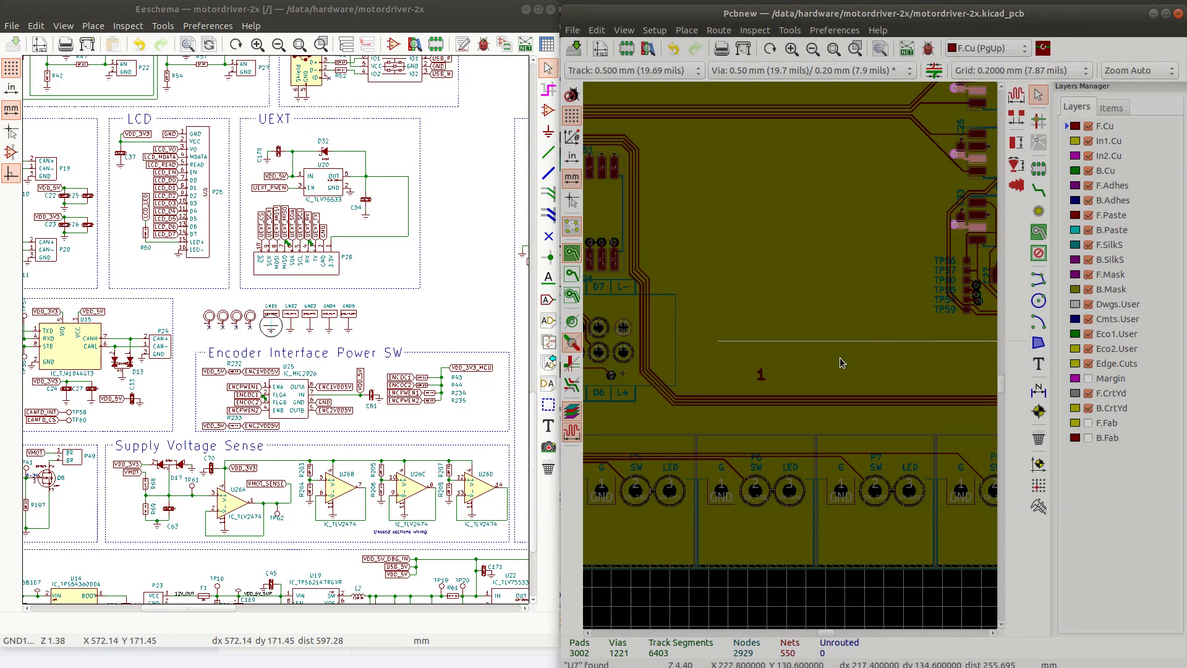
{"action": "scroll", "coordinate": [762, 378], "scroll_direction": "up", "scroll_amount": 2}
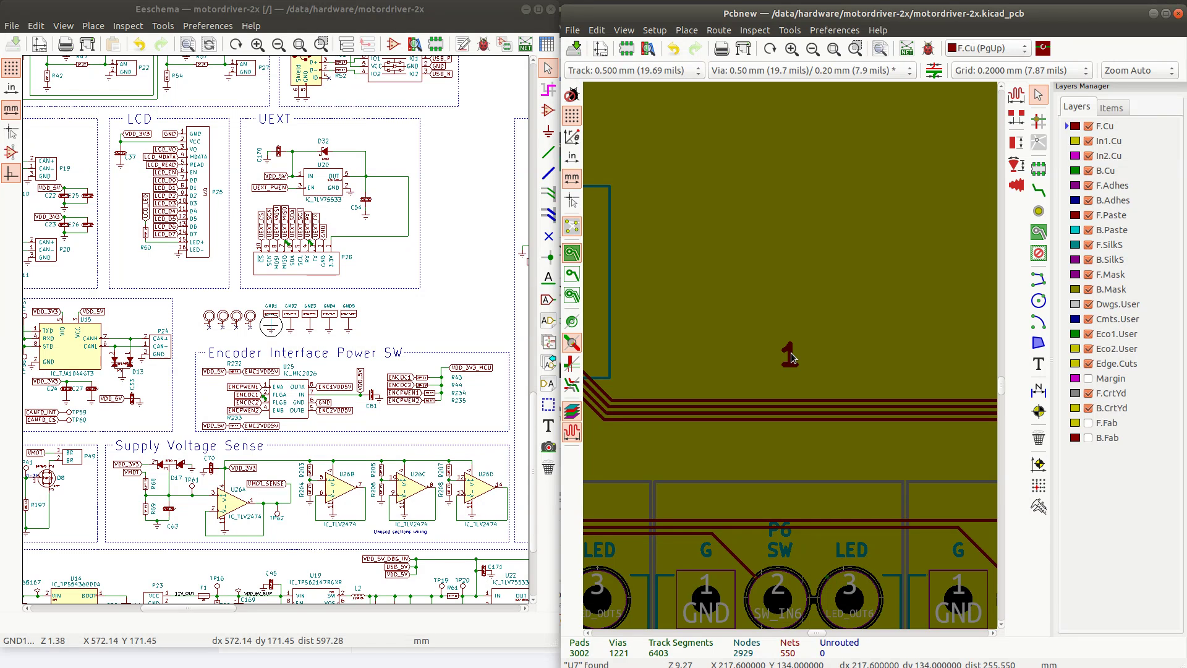
Set the width and height of the "1" text on F.Cu to 1.5 mm
{"action": "left_click", "coordinate": [788, 354]}
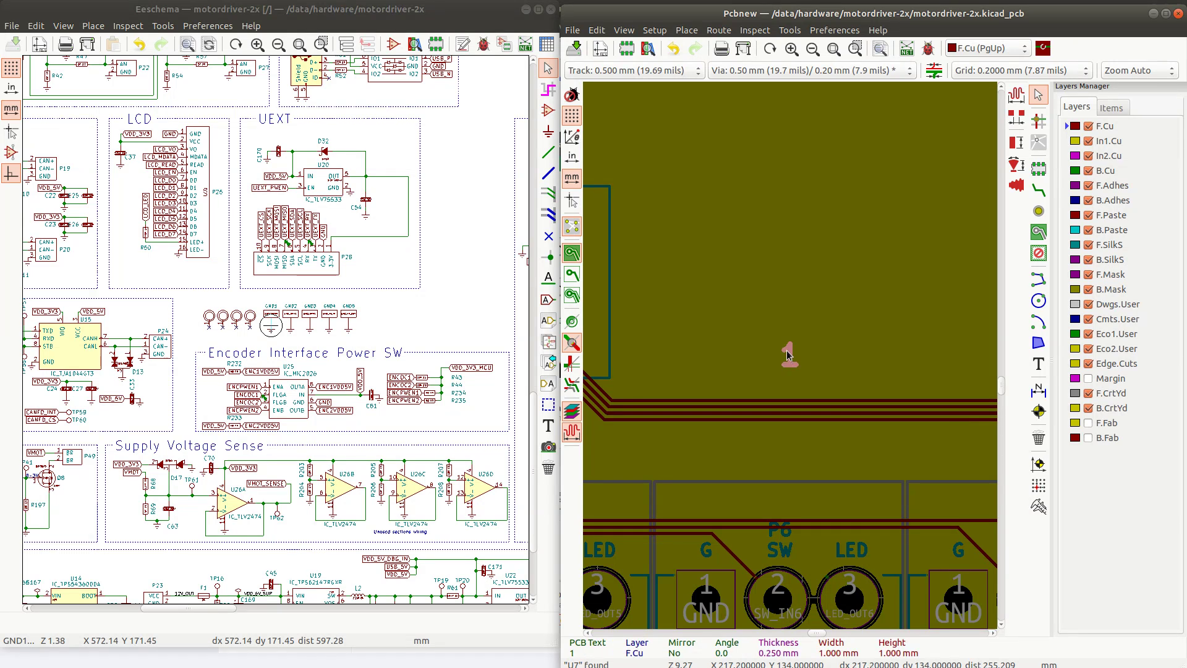
{"action": "double_click", "coordinate": [788, 354]}
{"action": "left_click", "coordinate": [753, 334]}
{"action": "type", "text": "."}
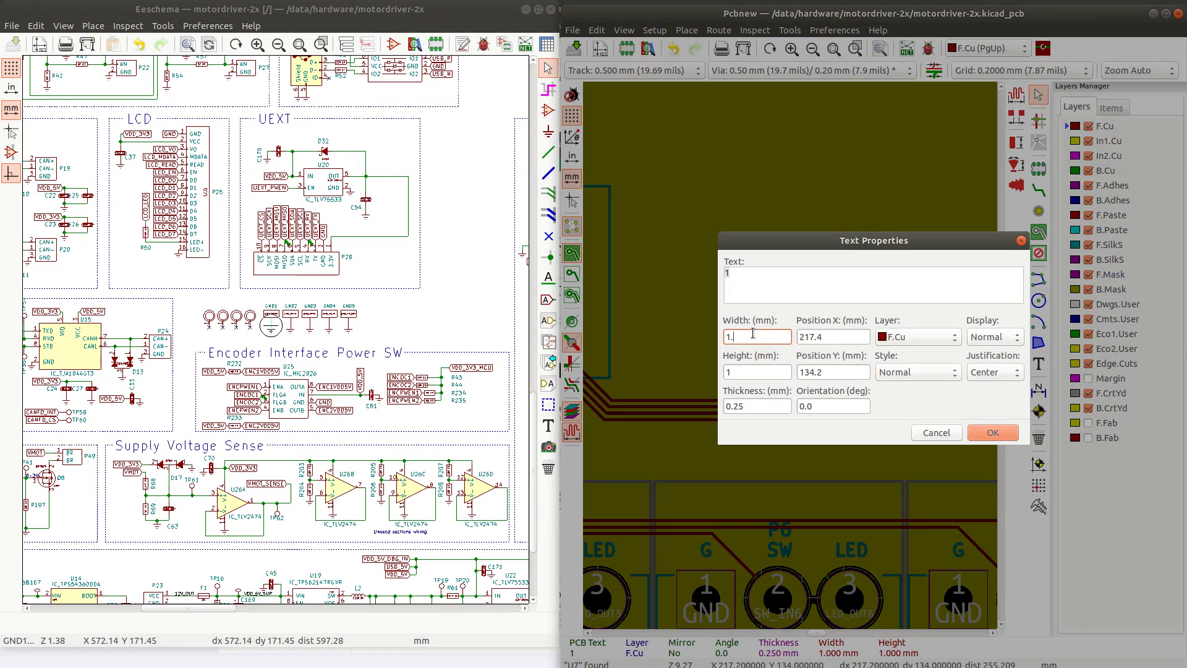
{"action": "type", "text": "5"}
{"action": "key", "text": "Tab"}
{"action": "type", "text": "1.5"}
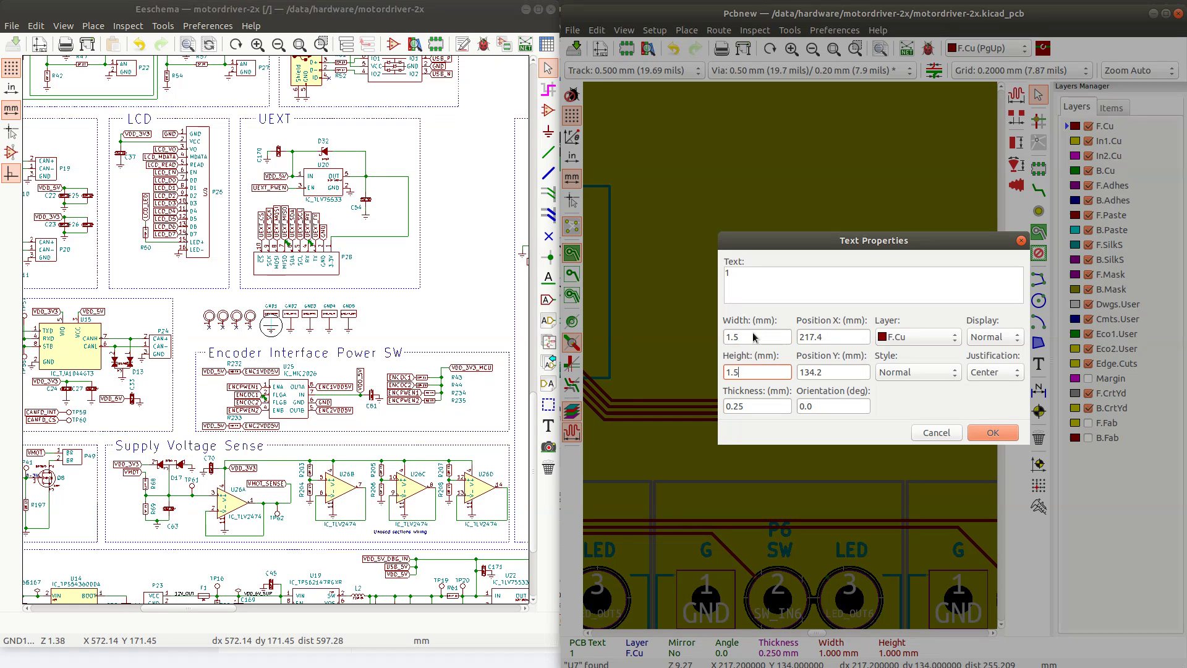
{"action": "key", "text": "Return"}
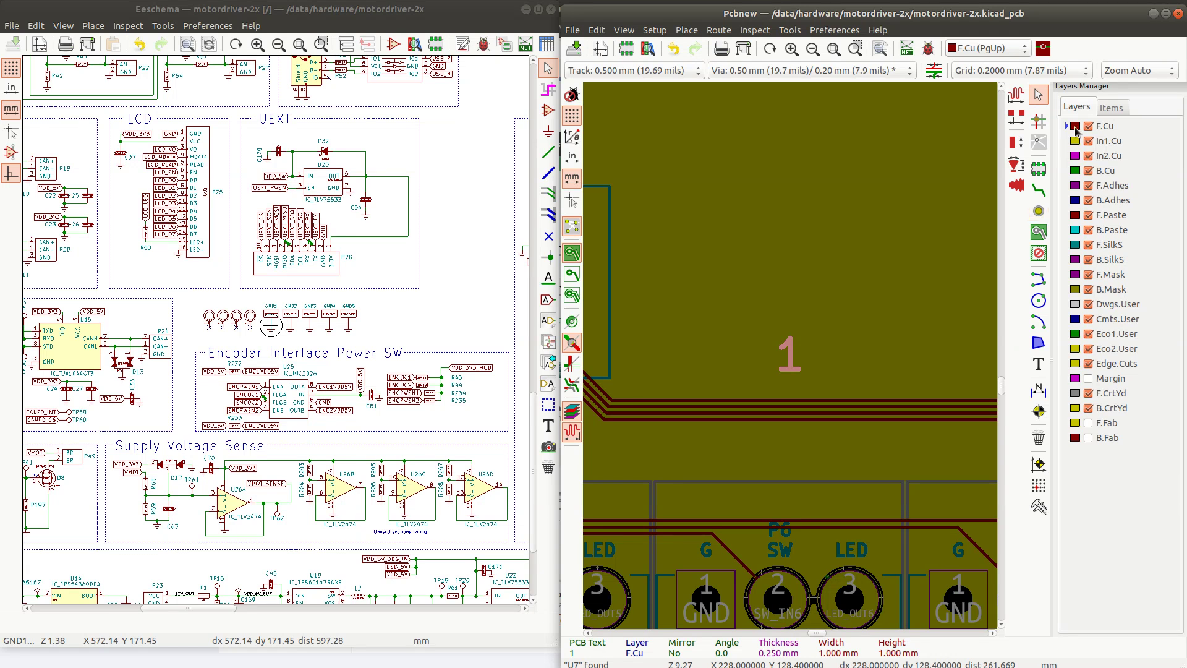
Draw a rectangular F.Cu copper zone with no net, about 6 by 3 mm, around and to the right of the "1" text
{"action": "left_click", "coordinate": [1038, 230]}
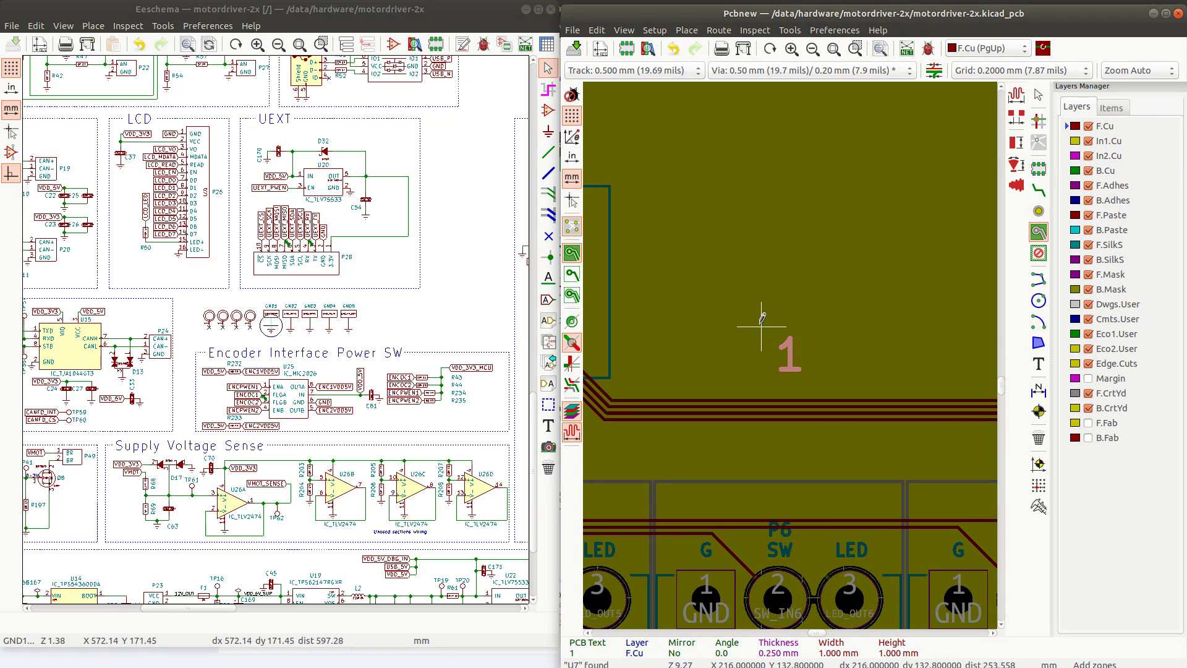
{"action": "left_click", "coordinate": [905, 387]}
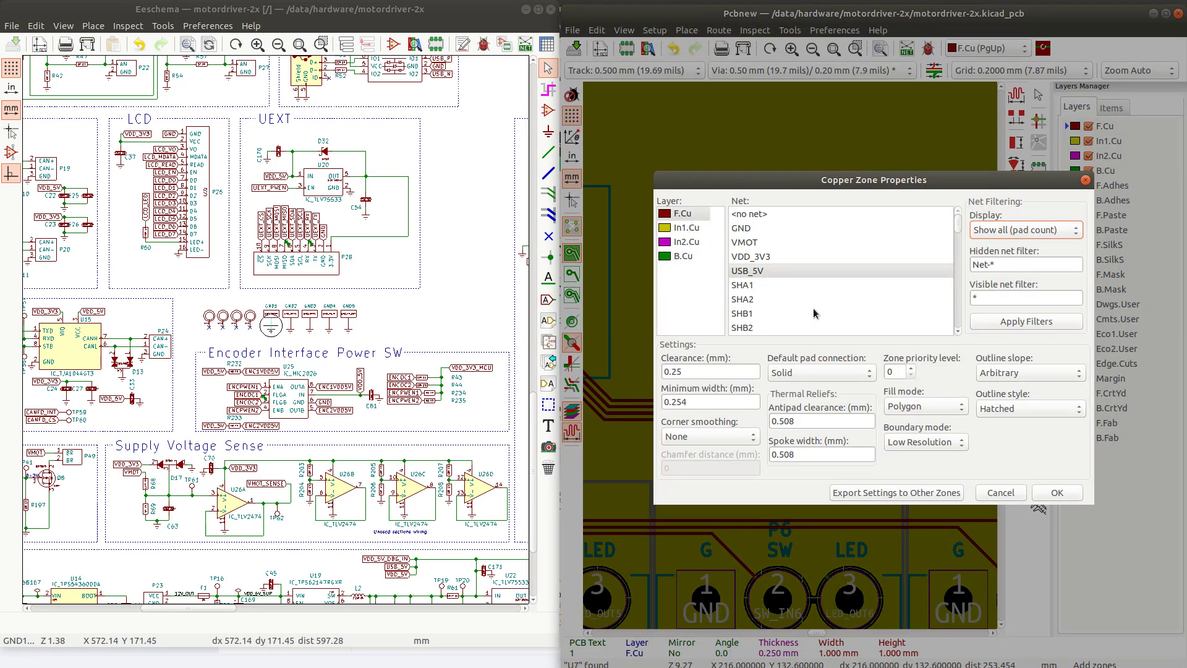
{"action": "left_click", "coordinate": [749, 230]}
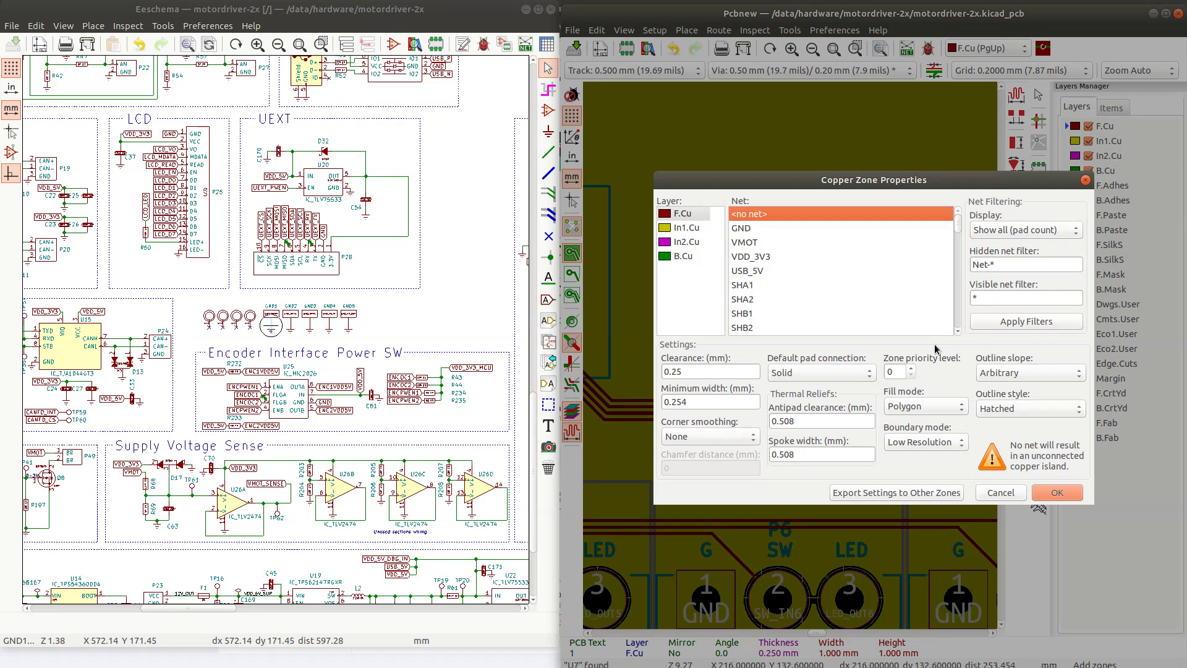
{"action": "left_click", "coordinate": [1058, 493]}
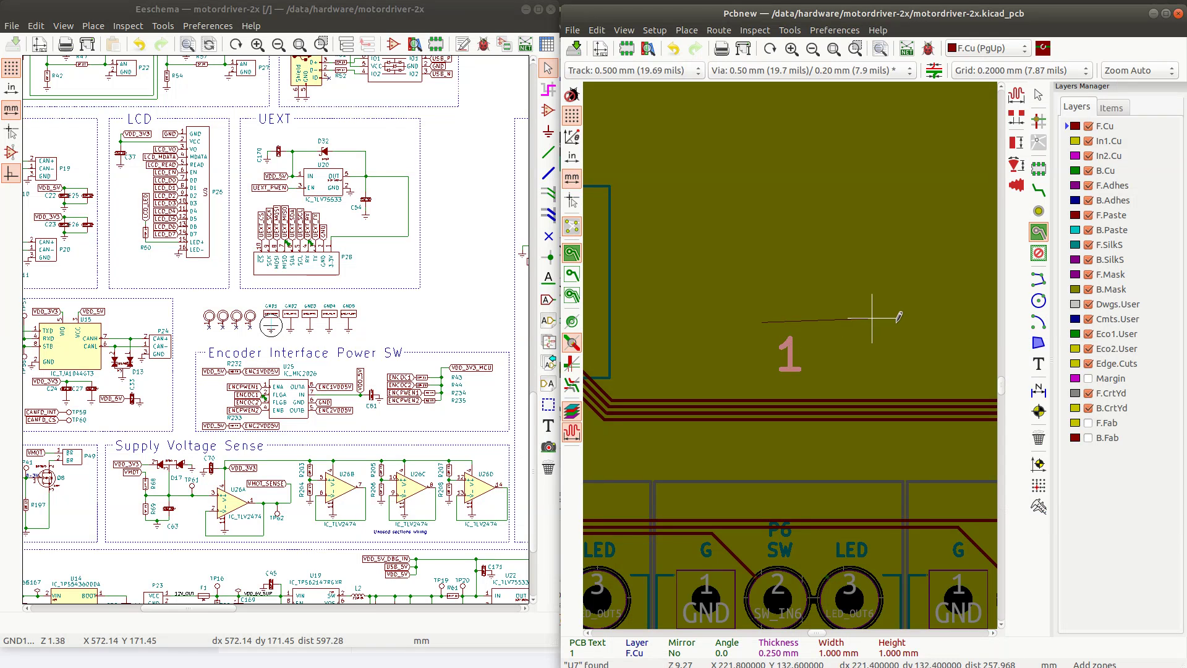
{"action": "left_click", "coordinate": [892, 323]}
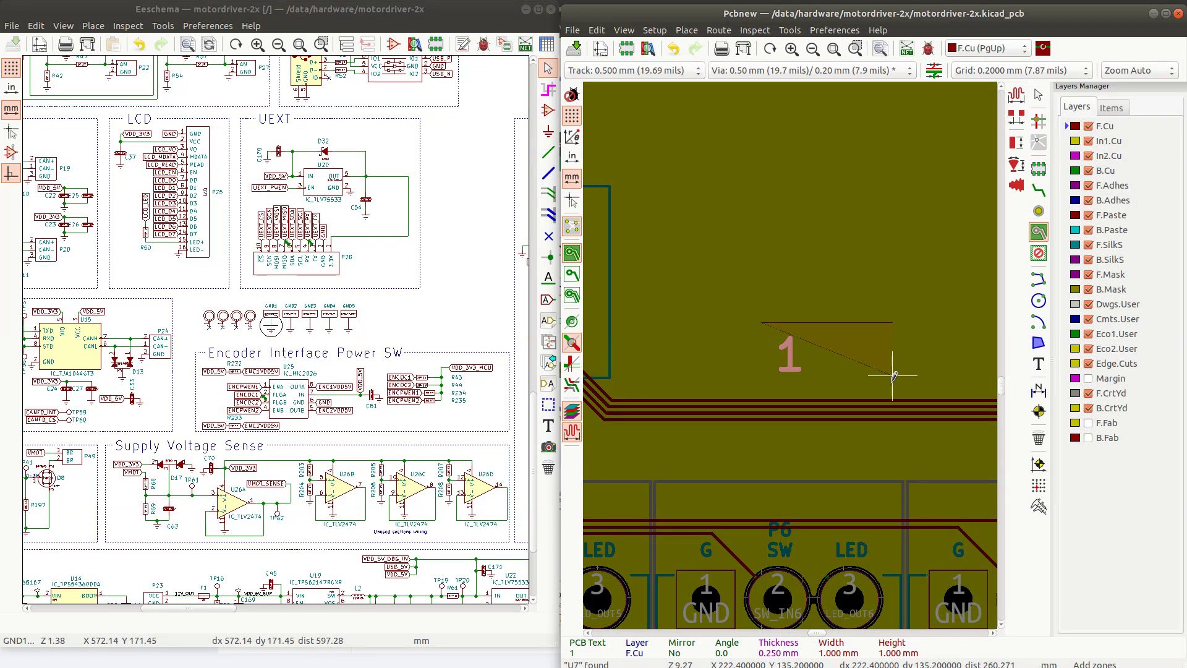
{"action": "left_click", "coordinate": [893, 385]}
{"action": "double_click", "coordinate": [766, 375]}
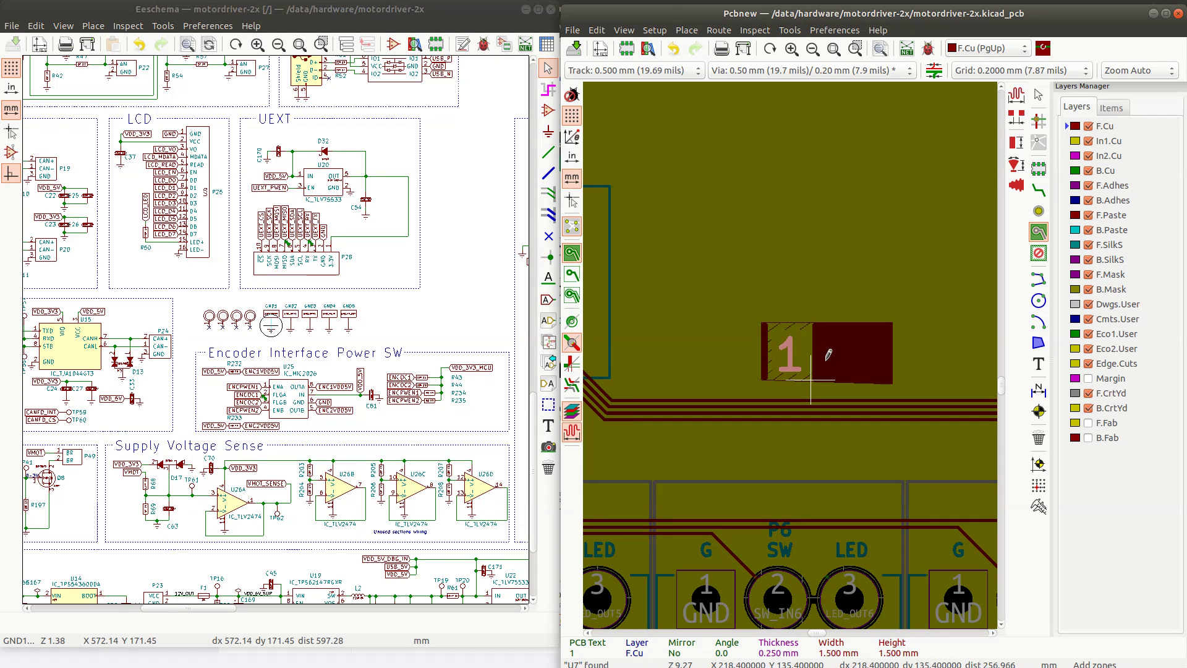
{"action": "key", "text": "Escape"}
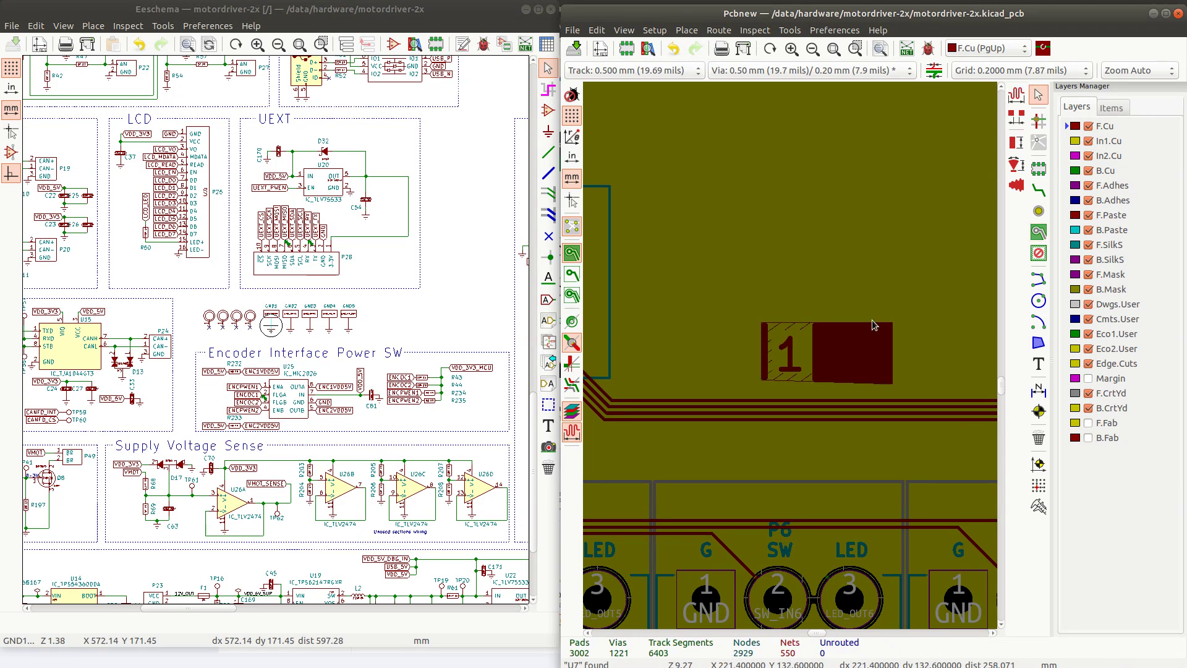
Straighten the F.Cu zone outline, enlarge it above and below the "1" text, and refill the zones
{"action": "left_click", "coordinate": [872, 327]}
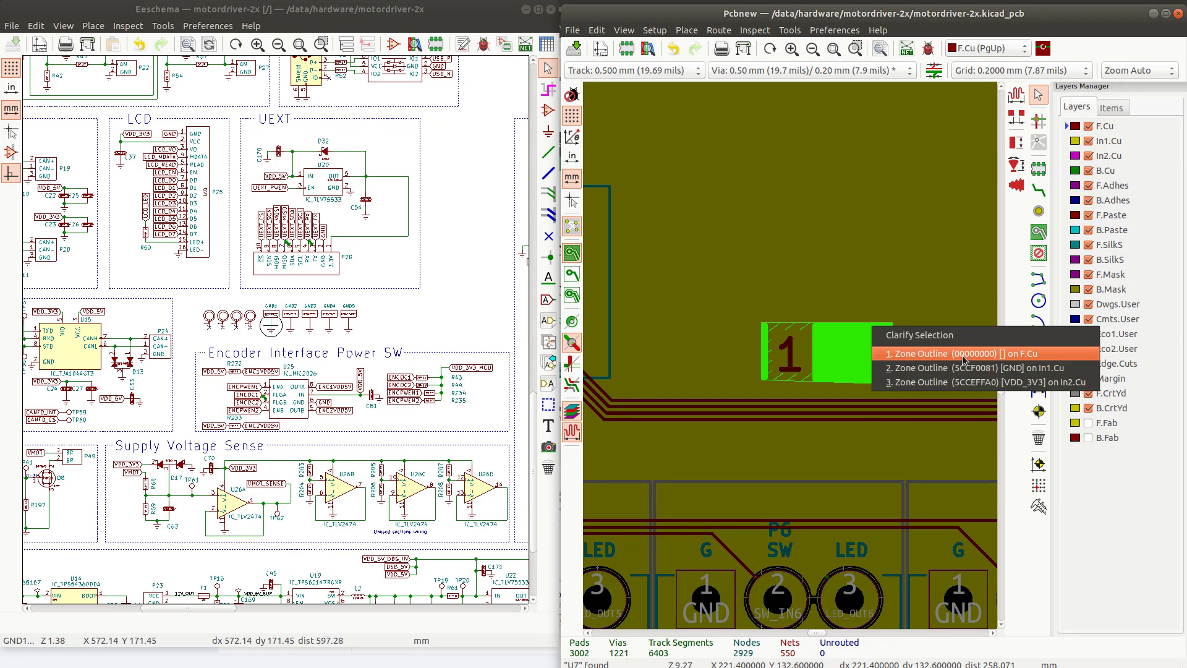
{"action": "left_click", "coordinate": [947, 354]}
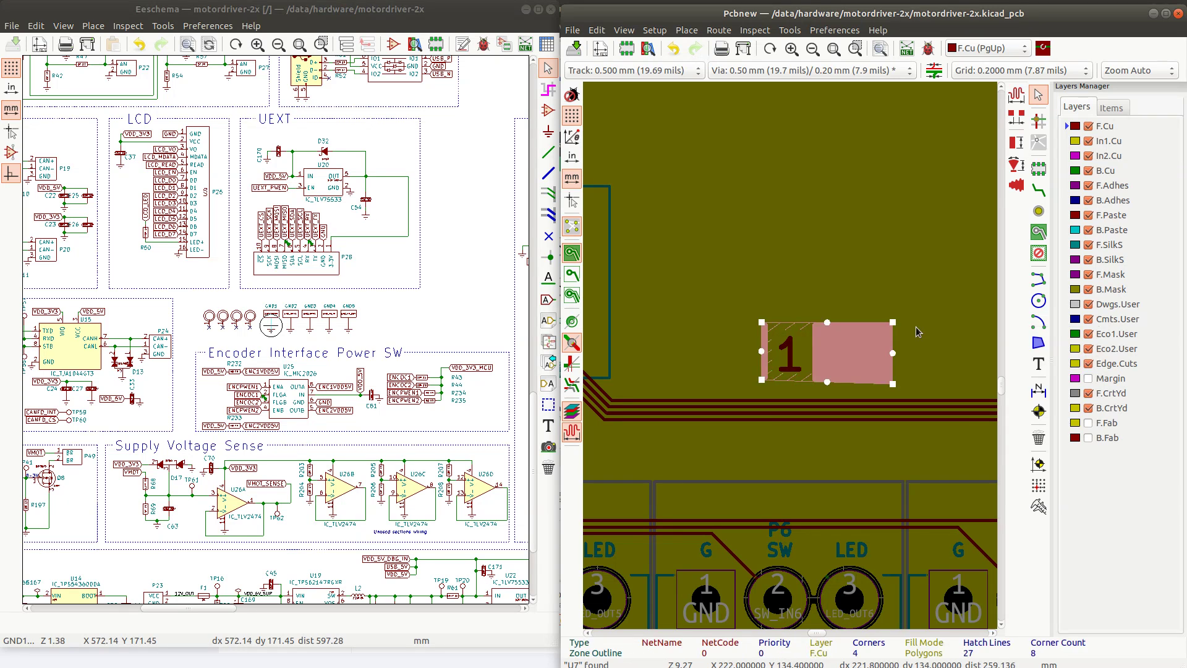
{"action": "left_click_drag", "start_coordinate": [761, 379], "coordinate": [762, 384]}
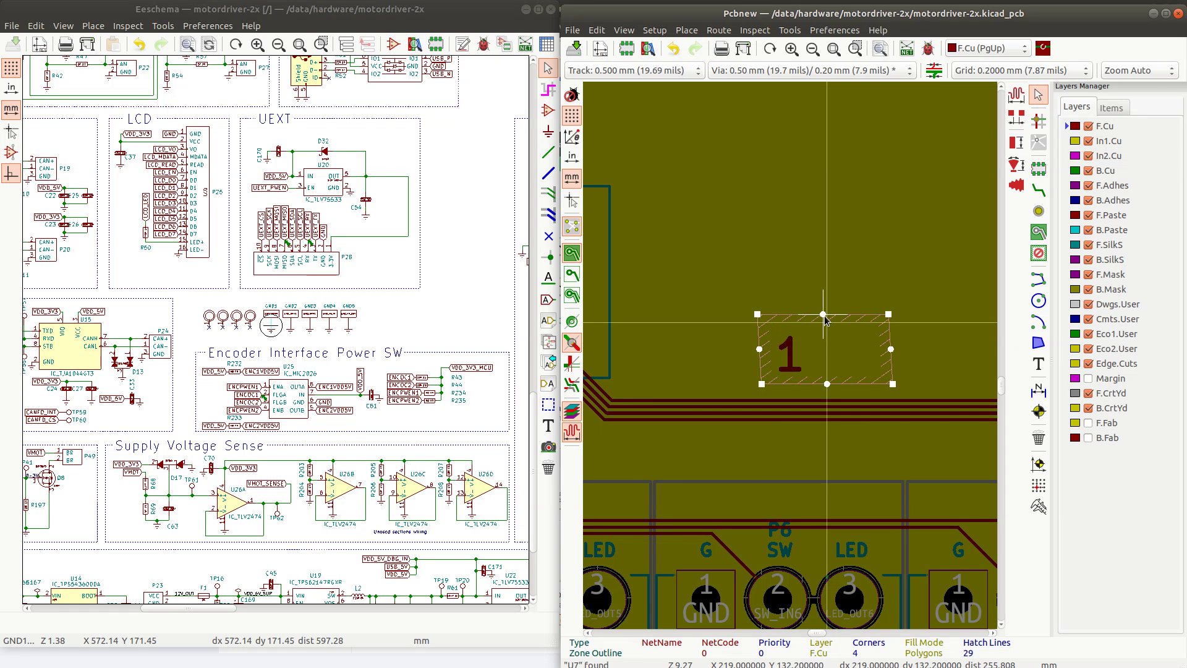
{"action": "left_click_drag", "start_coordinate": [828, 322], "coordinate": [827, 314]}
{"action": "left_click_drag", "start_coordinate": [827, 384], "coordinate": [827, 389]}
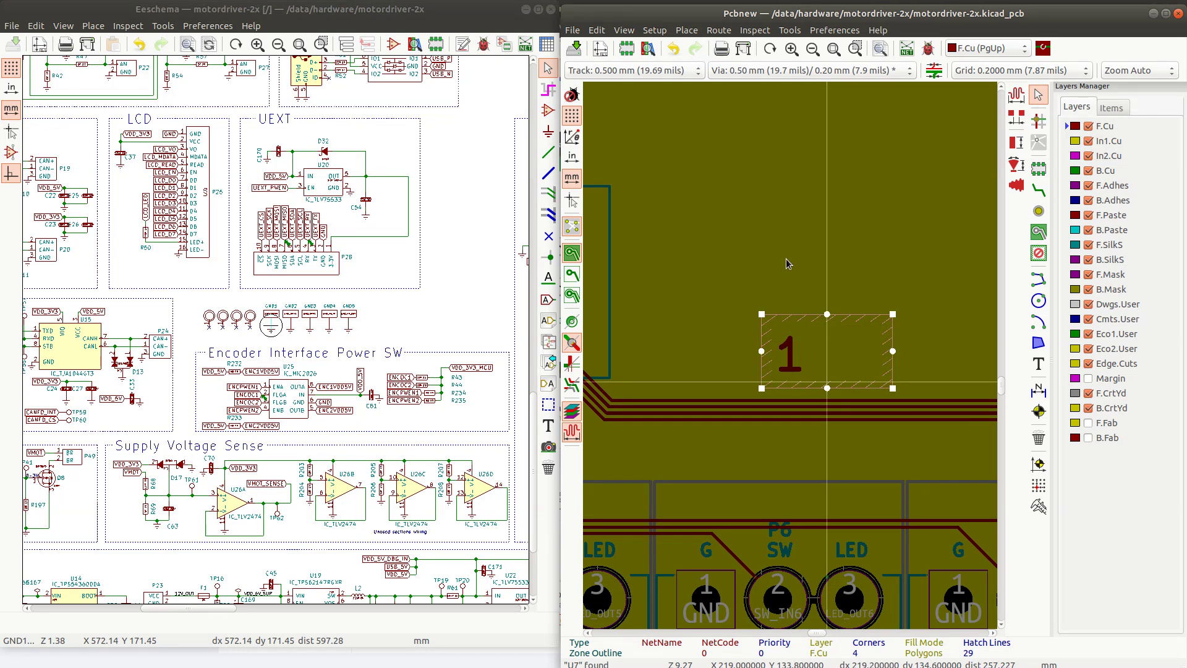
{"action": "key", "text": "b"}
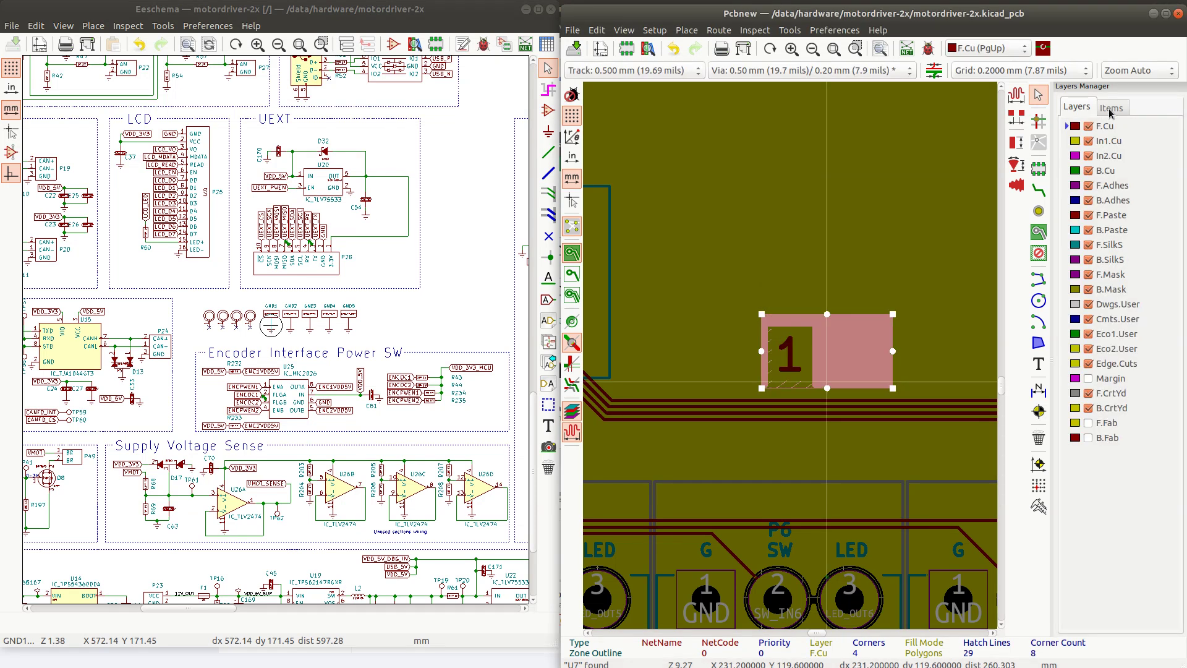
Extend the lower edge of the F.Cu zone slightly downward and refill all zones
{"action": "scroll", "coordinate": [827, 388], "scroll_direction": "up", "scroll_amount": 2}
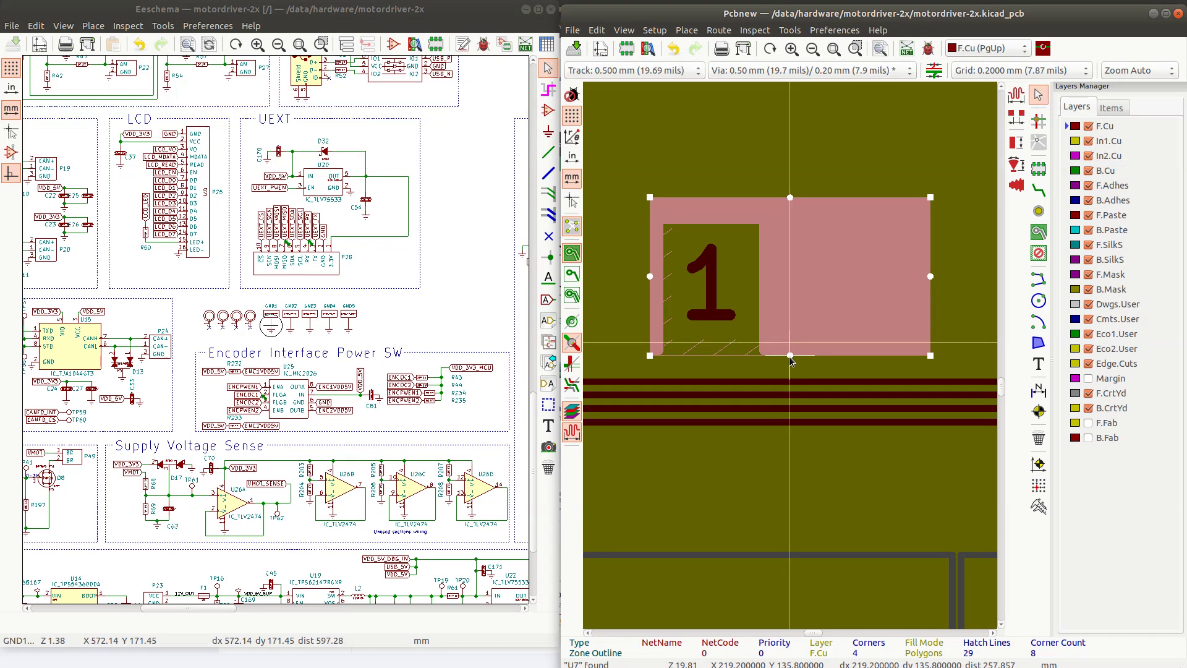
{"action": "left_click", "coordinate": [711, 275]}
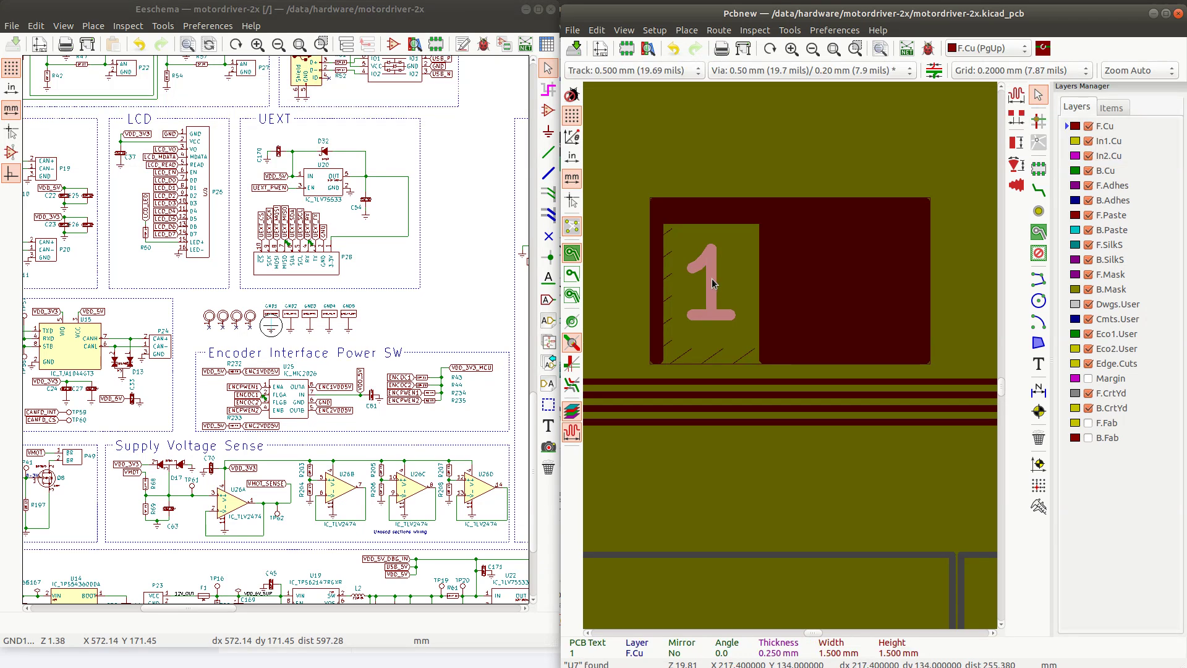
{"action": "key", "text": "b"}
{"action": "key", "text": "b"}
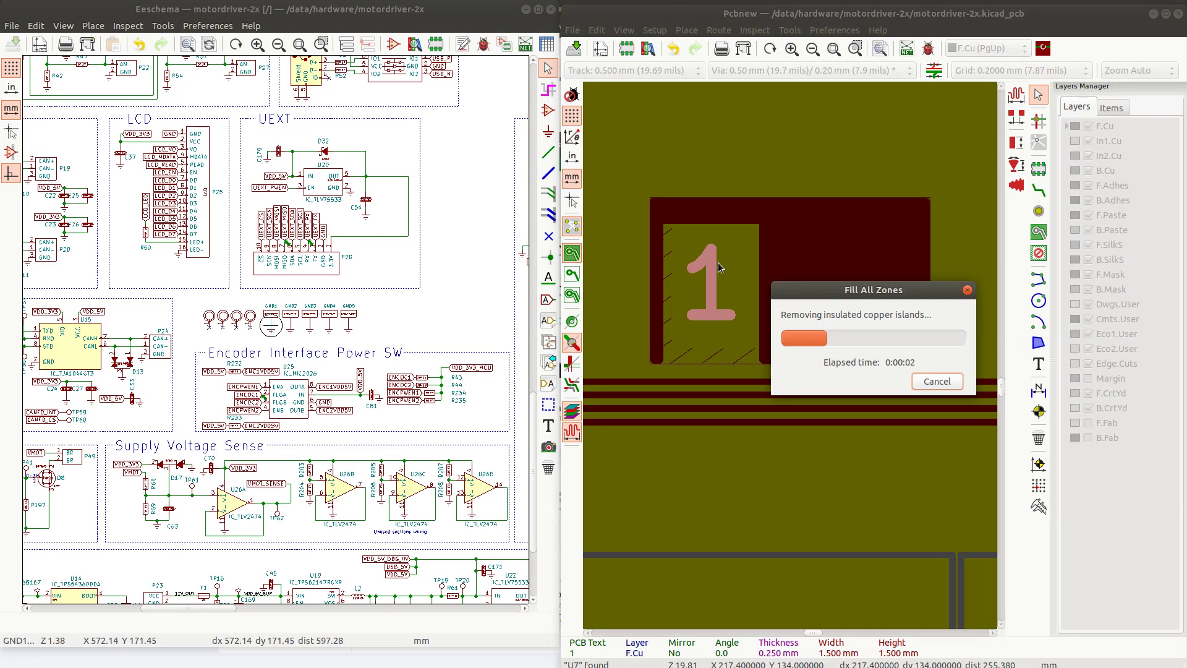
{"action": "left_click", "coordinate": [931, 383]}
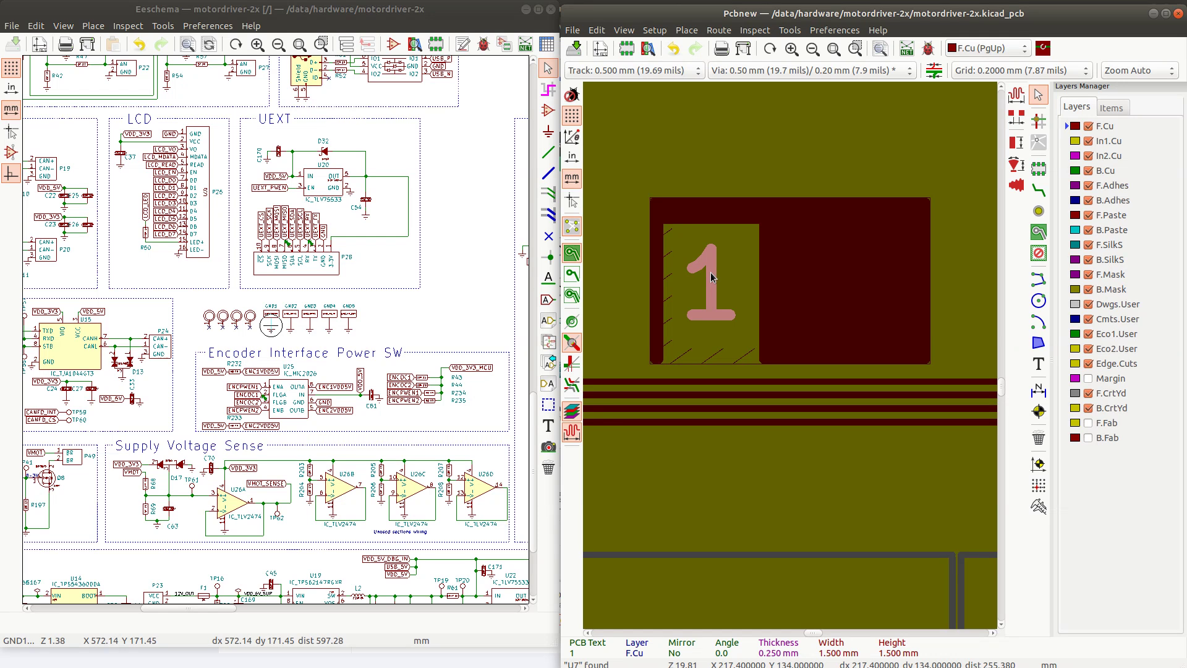
Move the "1" text slightly up, raise the F.Cu zone's upper edge above it, and refill the zones
{"action": "left_click", "coordinate": [711, 272]}
{"action": "left_click", "coordinate": [818, 229]}
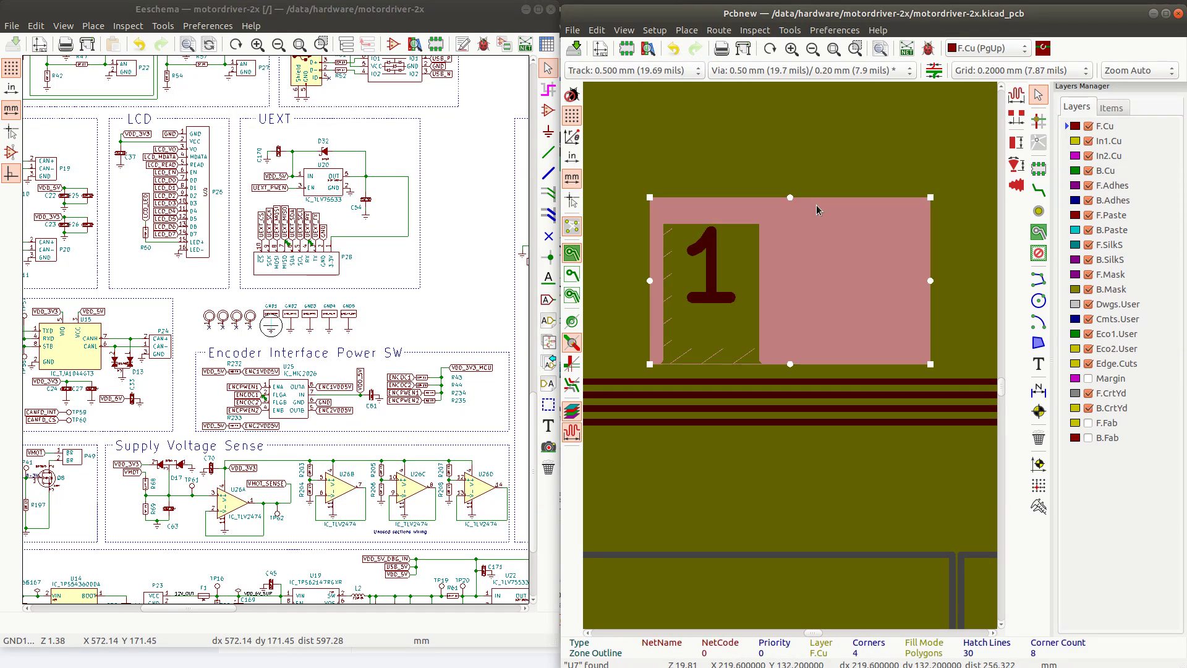
{"action": "left_click_drag", "start_coordinate": [792, 198], "coordinate": [791, 171]}
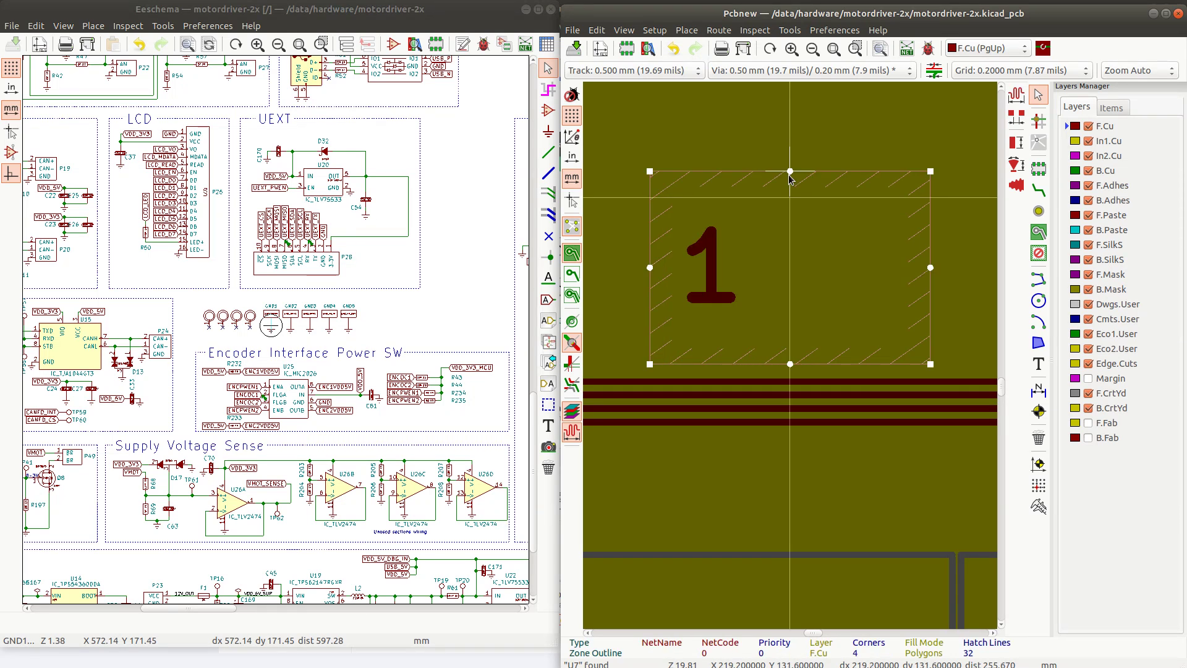
{"action": "left_click", "coordinate": [712, 249]}
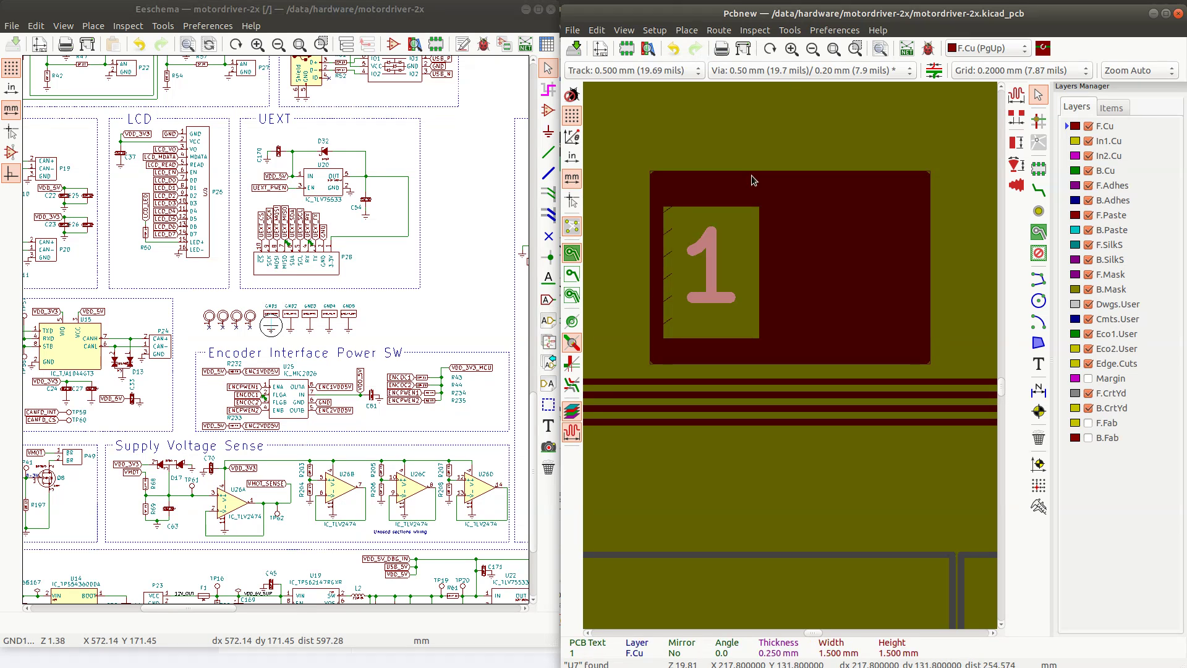
Select the no-net zone outline on F.Cu and lower its upper edge slightly, refilling the copper
{"action": "left_click", "coordinate": [796, 175]}
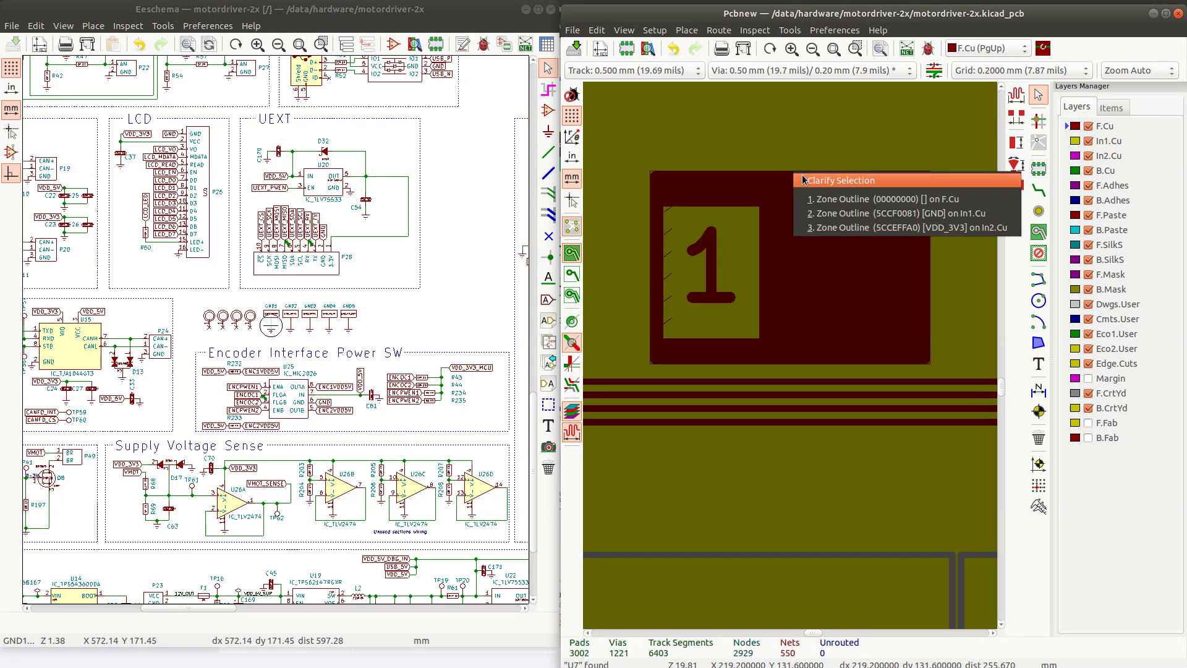
{"action": "left_click", "coordinate": [803, 176]}
{"action": "left_click", "coordinate": [817, 173]}
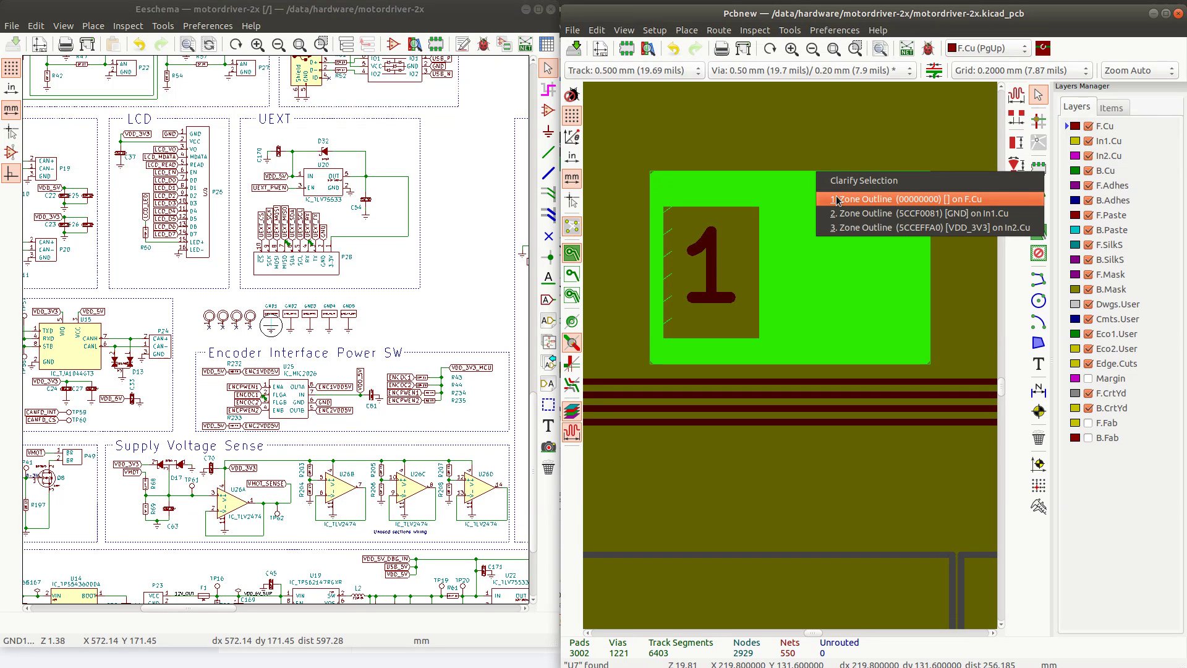
{"action": "left_click", "coordinate": [842, 247]}
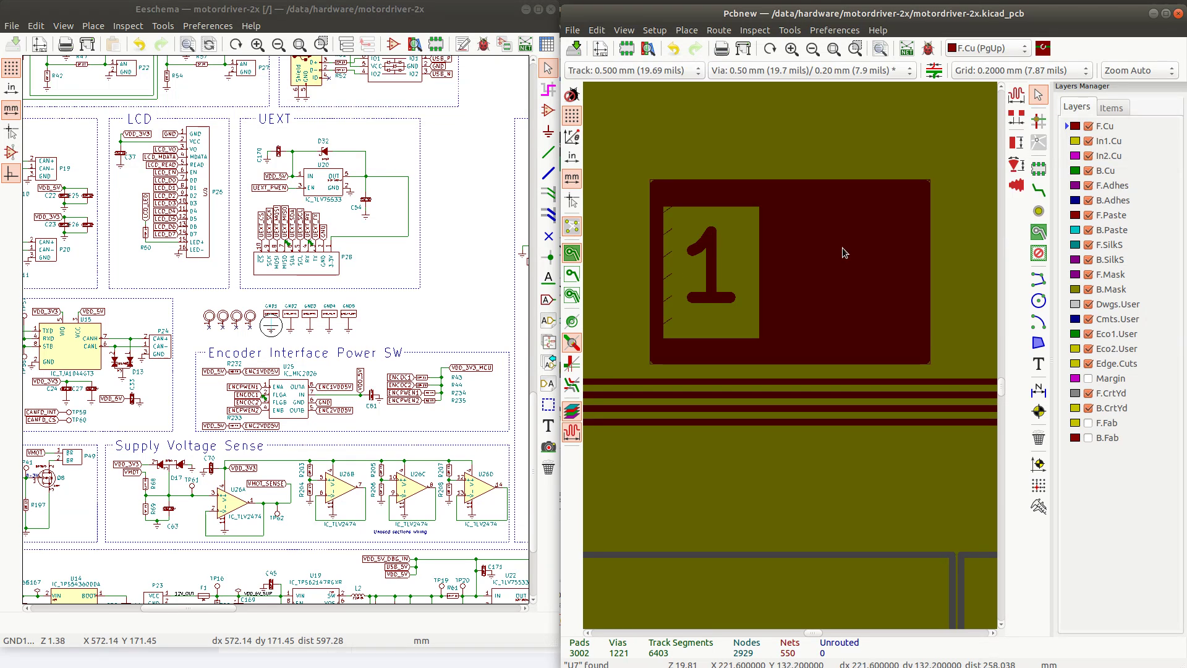
Append blank space after the "1" in the content of the F.Cu text
{"action": "left_click", "coordinate": [726, 261]}
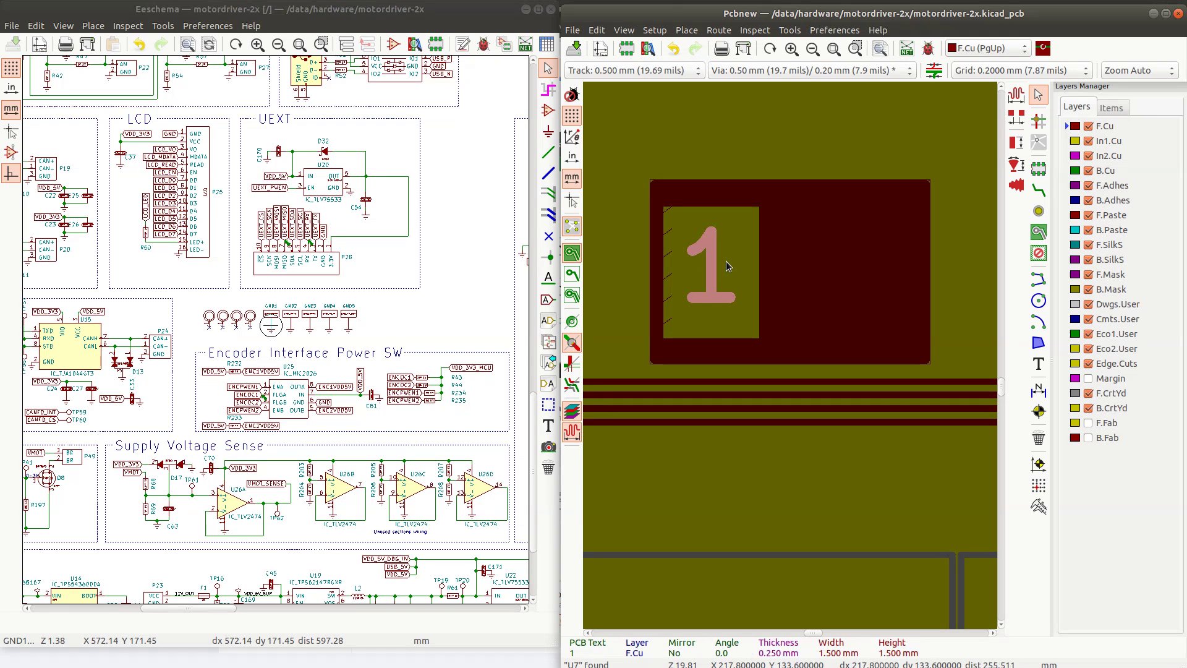
{"action": "double_click", "coordinate": [726, 258]}
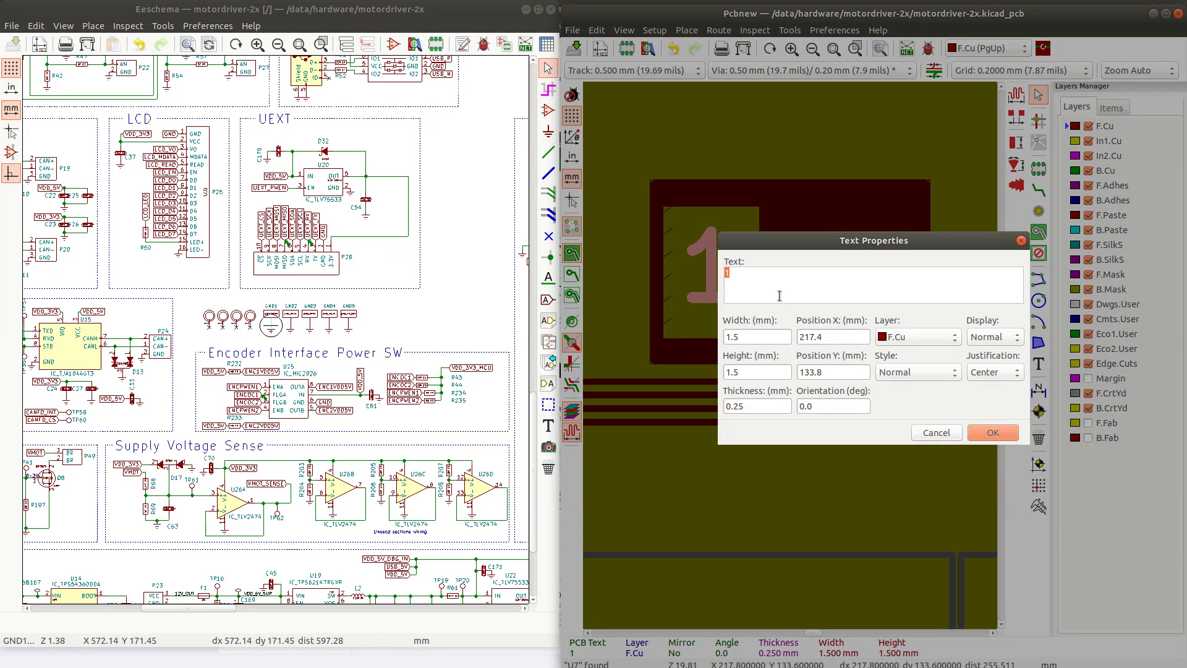
{"action": "left_click", "coordinate": [755, 278]}
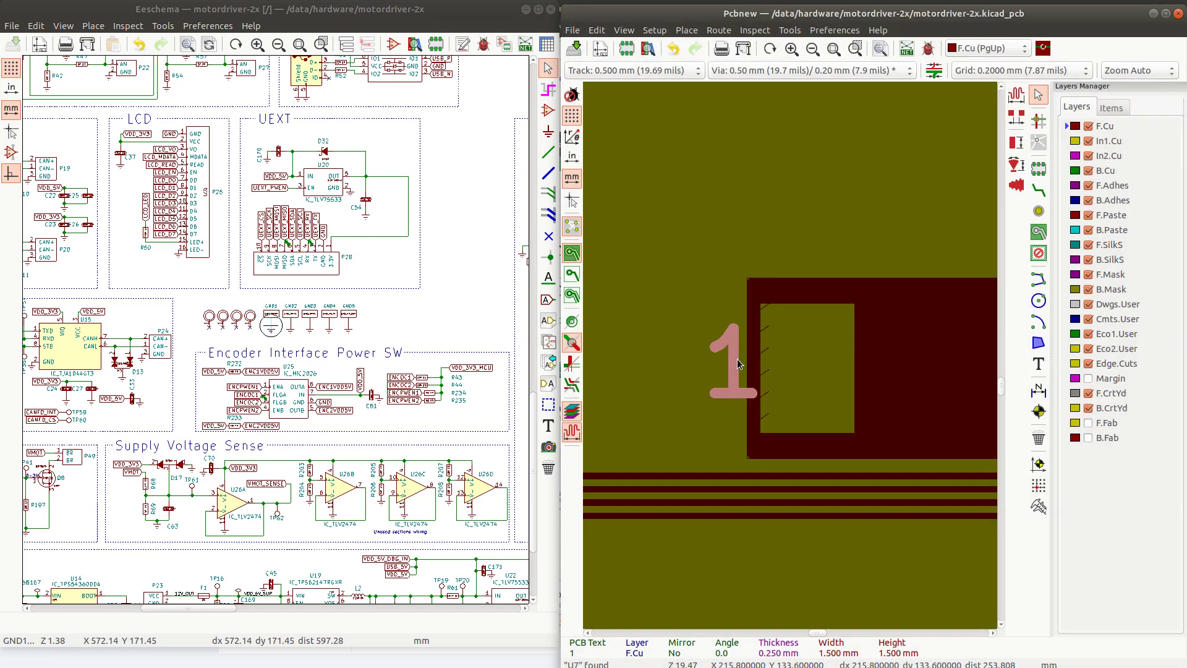
Set the justification of the "1" text to Left
{"action": "double_click", "coordinate": [738, 359]}
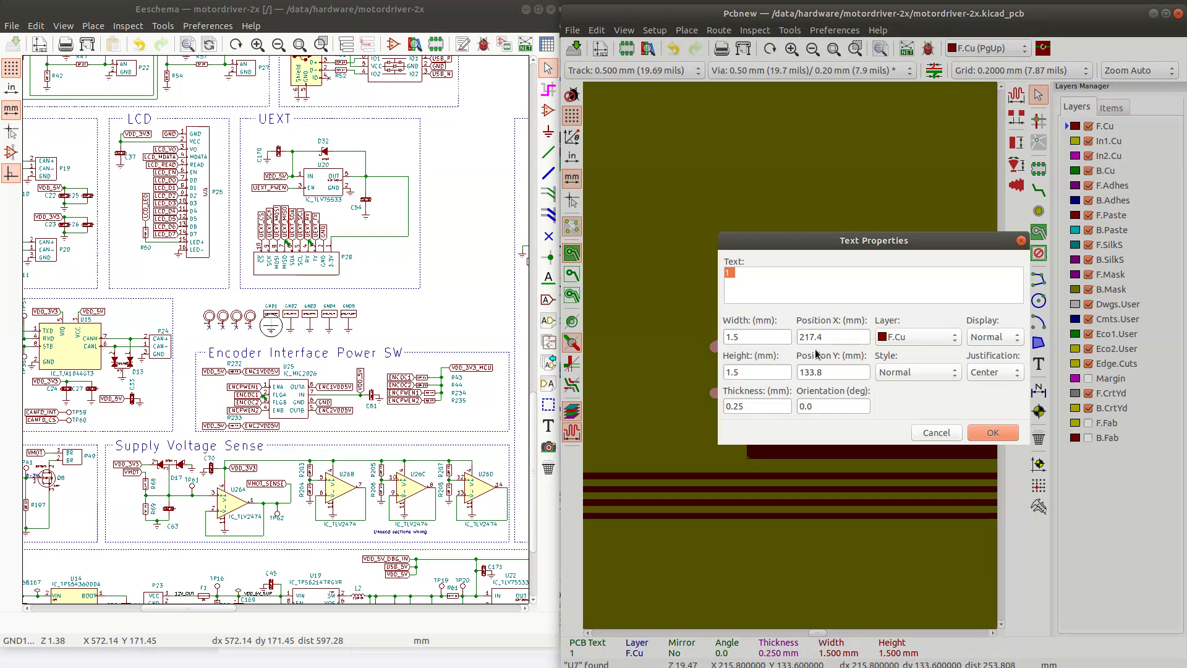
{"action": "left_click", "coordinate": [988, 372]}
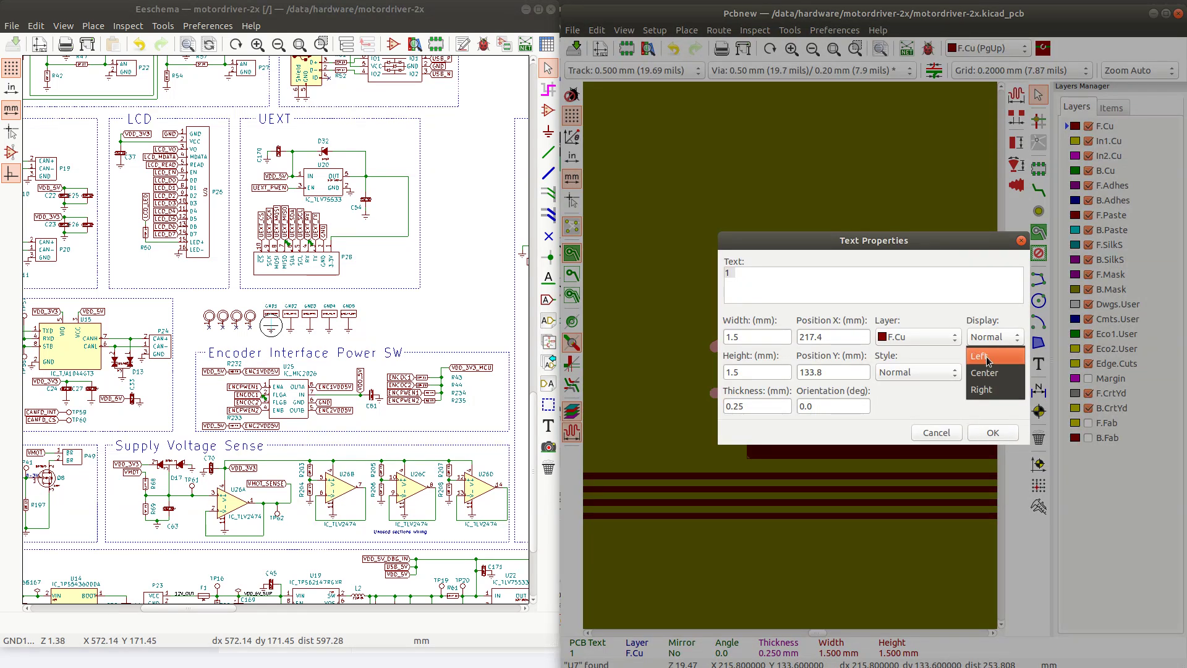
{"action": "left_click", "coordinate": [988, 358]}
{"action": "key", "text": "Return"}
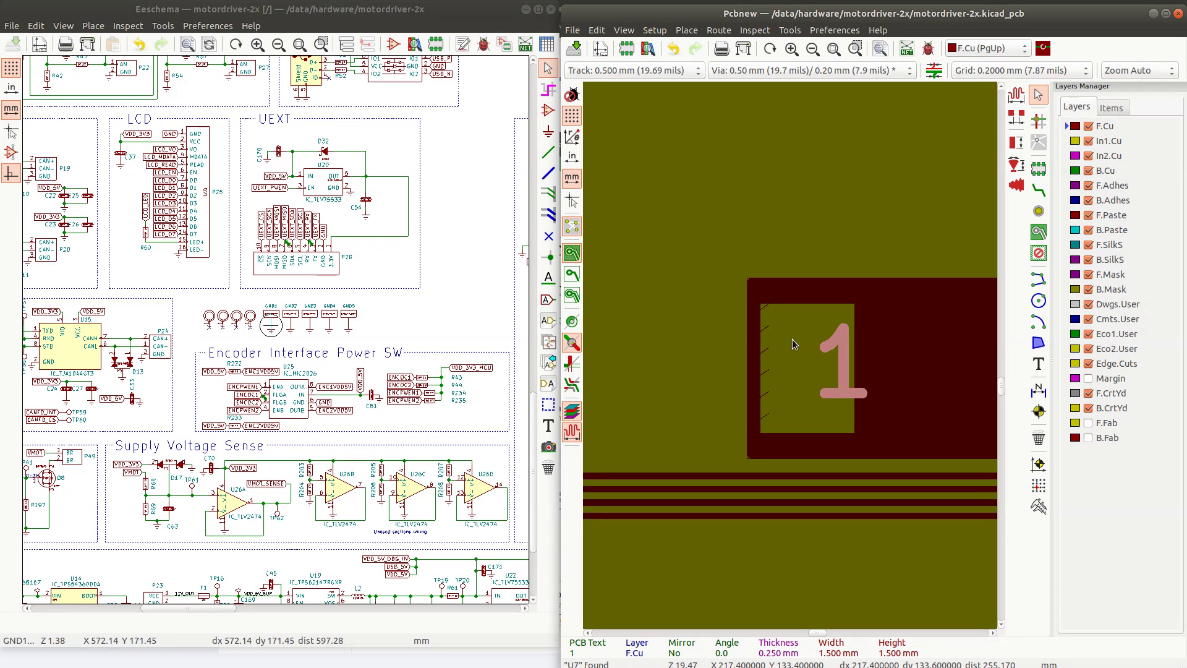
Set the justification of the "1" text to Right and compare its position with the zone cutout
{"action": "key", "text": "e"}
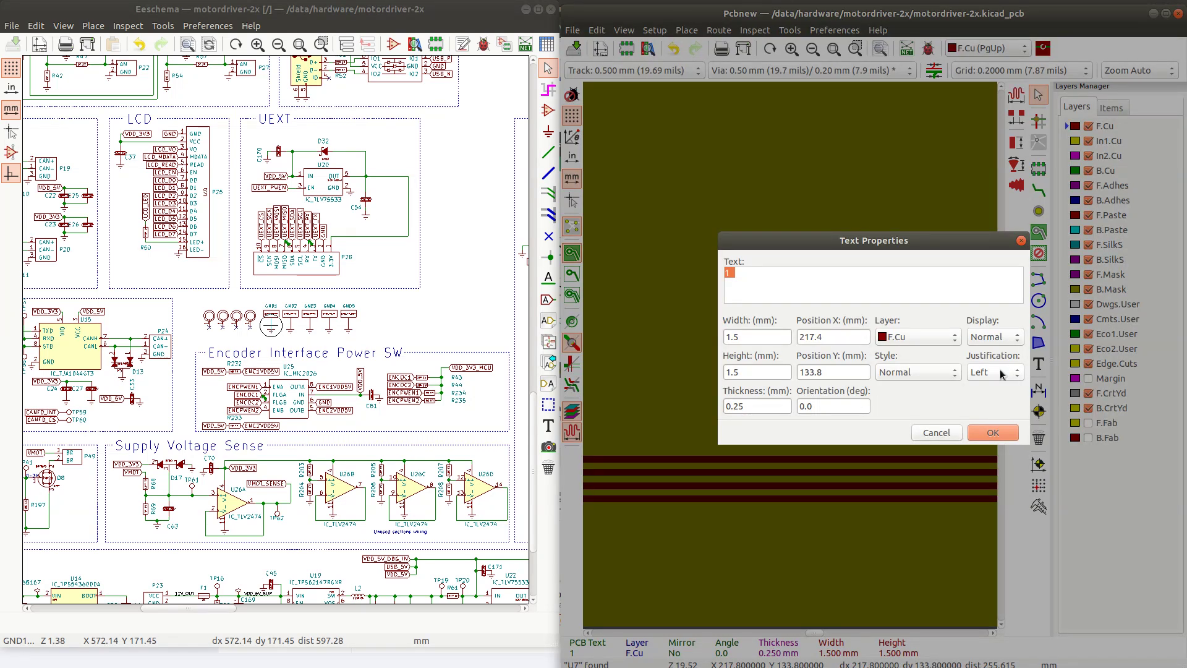
{"action": "left_click", "coordinate": [1000, 371]}
{"action": "left_click", "coordinate": [982, 406]}
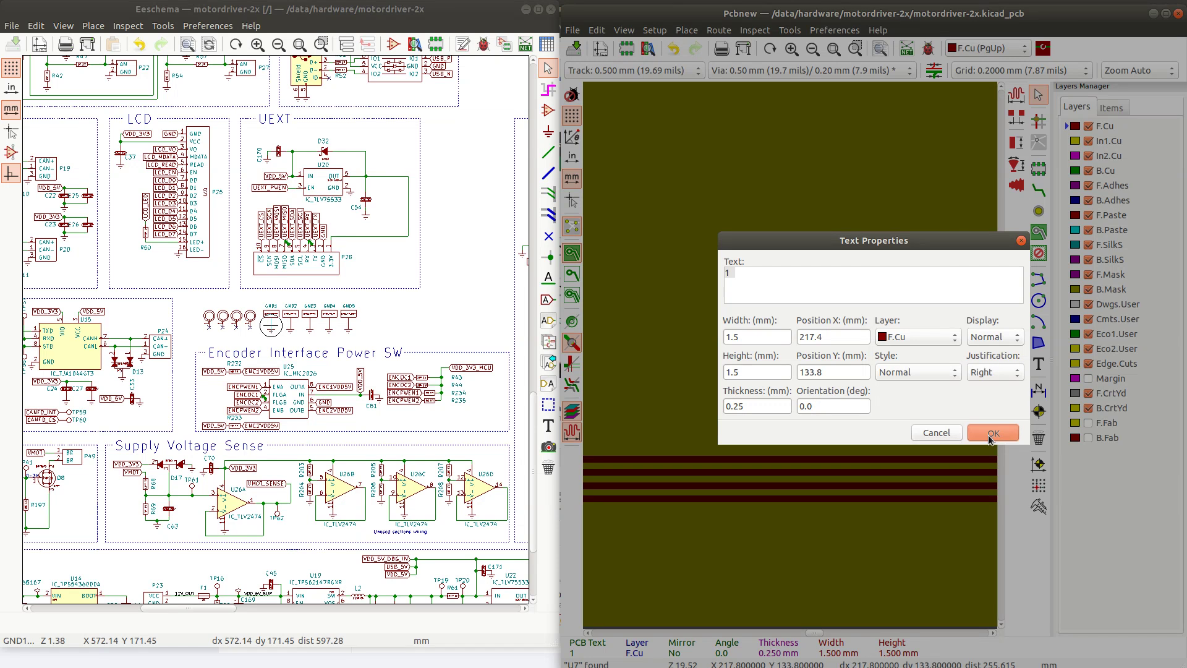
{"action": "left_click", "coordinate": [993, 432]}
{"action": "scroll", "coordinate": [747, 361], "scroll_direction": "down", "scroll_amount": 1}
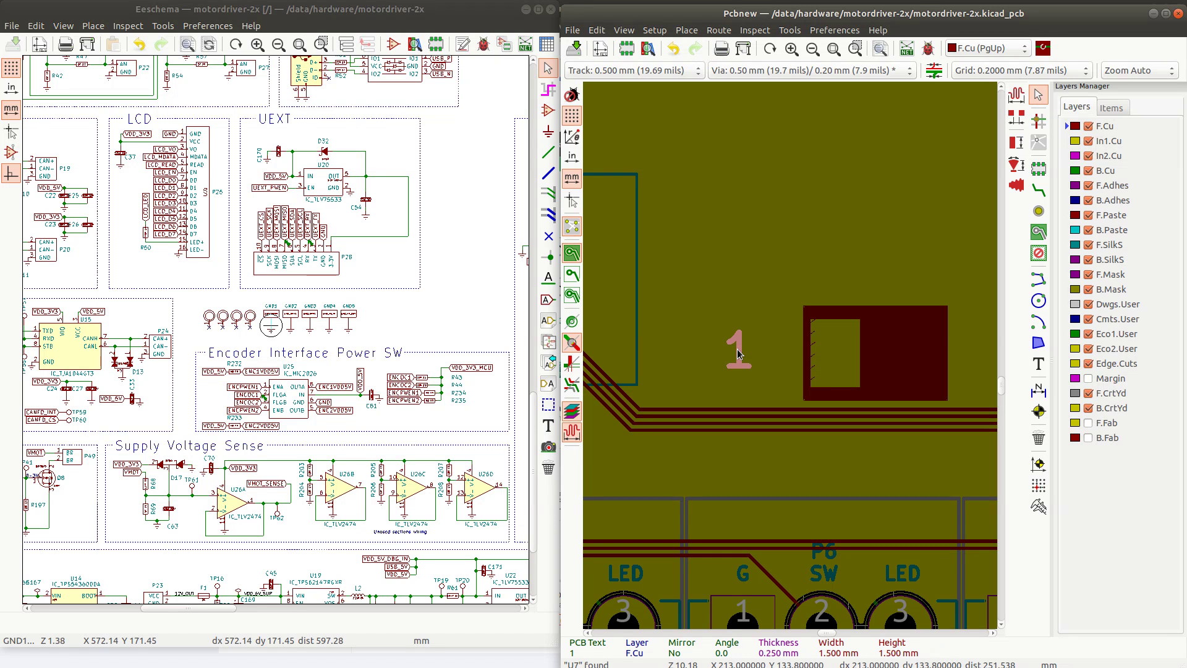
Move the "1" text on F.Cu inside the no-net zone near its left edge and refill the copper
{"action": "left_click_drag", "start_coordinate": [737, 349], "coordinate": [827, 350]}
{"action": "key", "text": "b"}
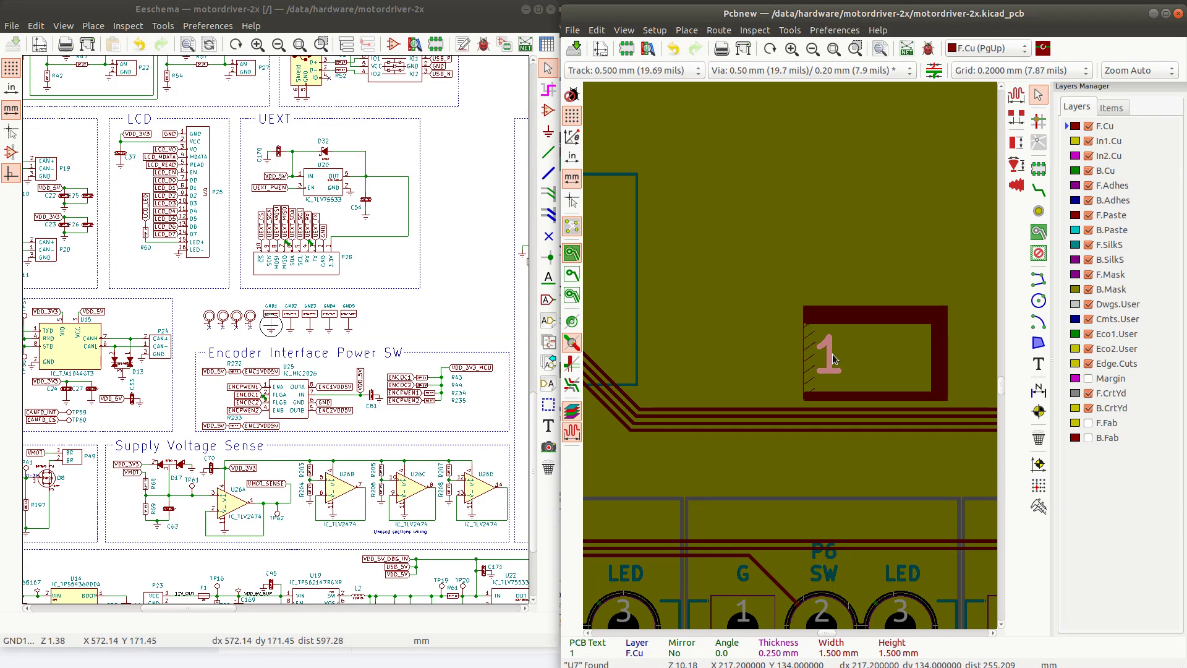
{"action": "scroll", "coordinate": [811, 373], "scroll_direction": "up", "scroll_amount": 1}
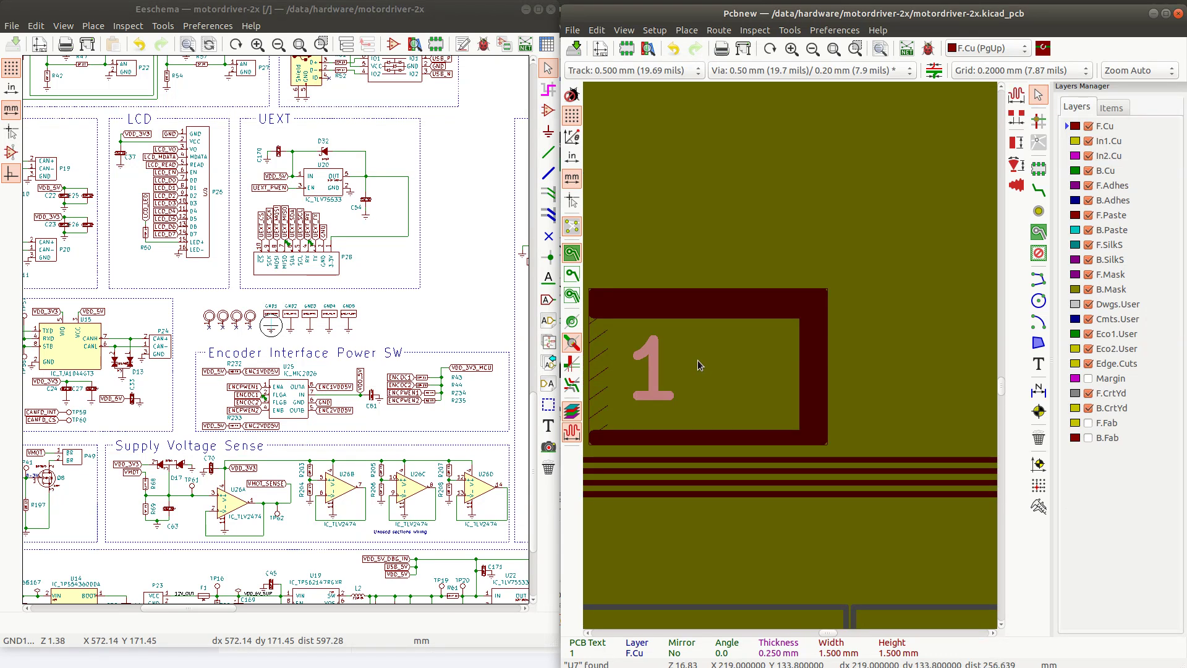
{"action": "key", "text": "b"}
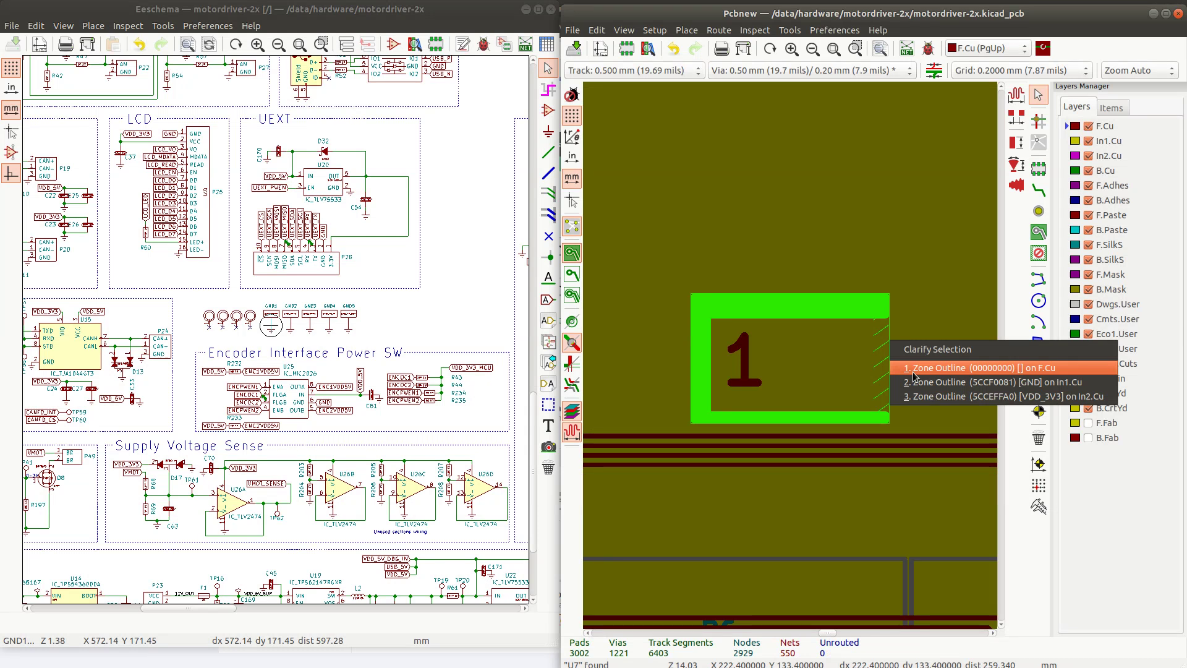
Extend the right edge of the no-net F.Cu zone slightly outward and lower its upper edge a little, keeping the outline rectangular
{"action": "left_click", "coordinate": [914, 371]}
{"action": "left_click_drag", "start_coordinate": [890, 359], "coordinate": [908, 358]}
{"action": "left_click_drag", "start_coordinate": [800, 293], "coordinate": [790, 304]}
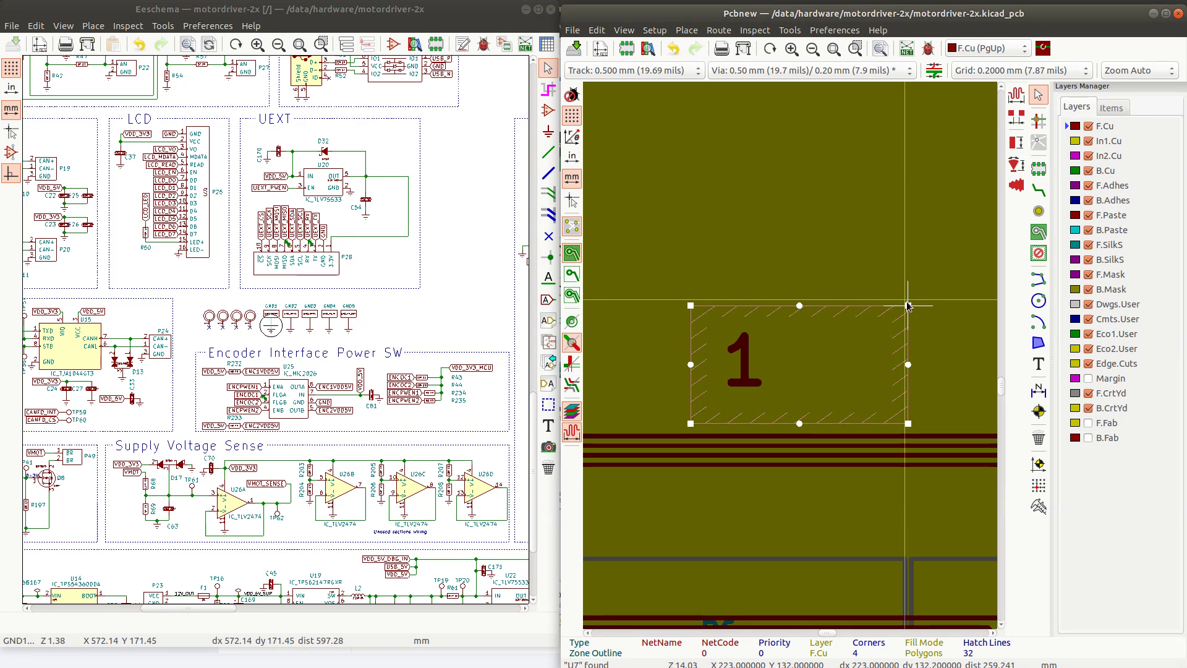
{"action": "left_click_drag", "start_coordinate": [908, 305], "coordinate": [908, 299]}
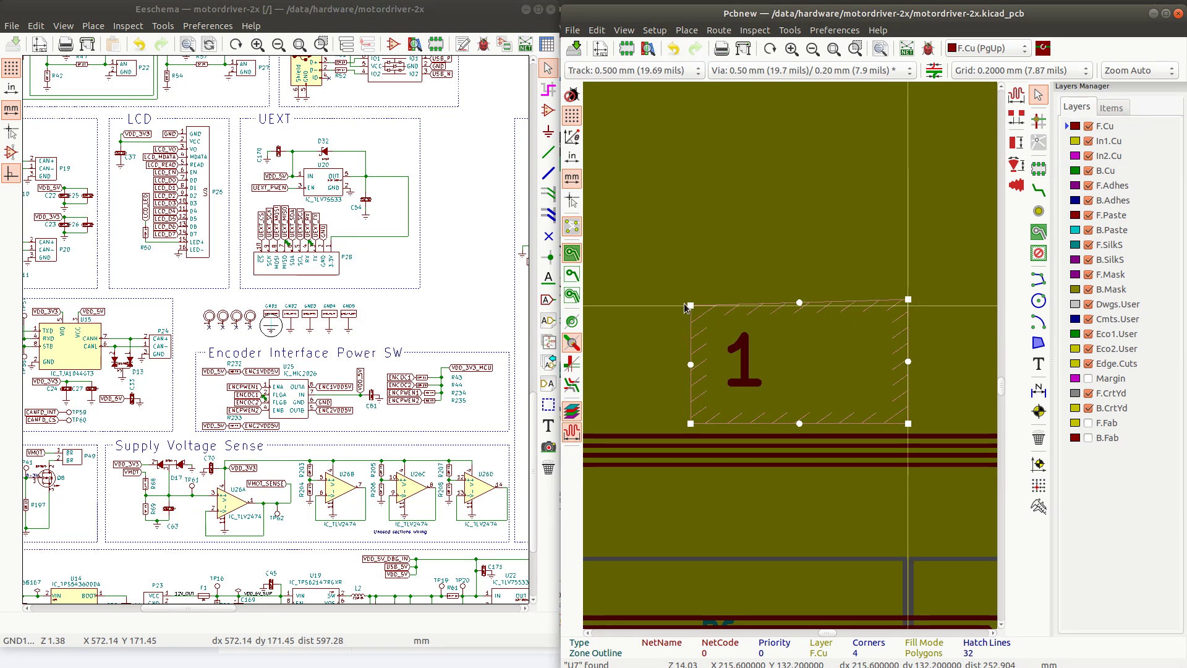
{"action": "left_click_drag", "start_coordinate": [685, 304], "coordinate": [699, 302]}
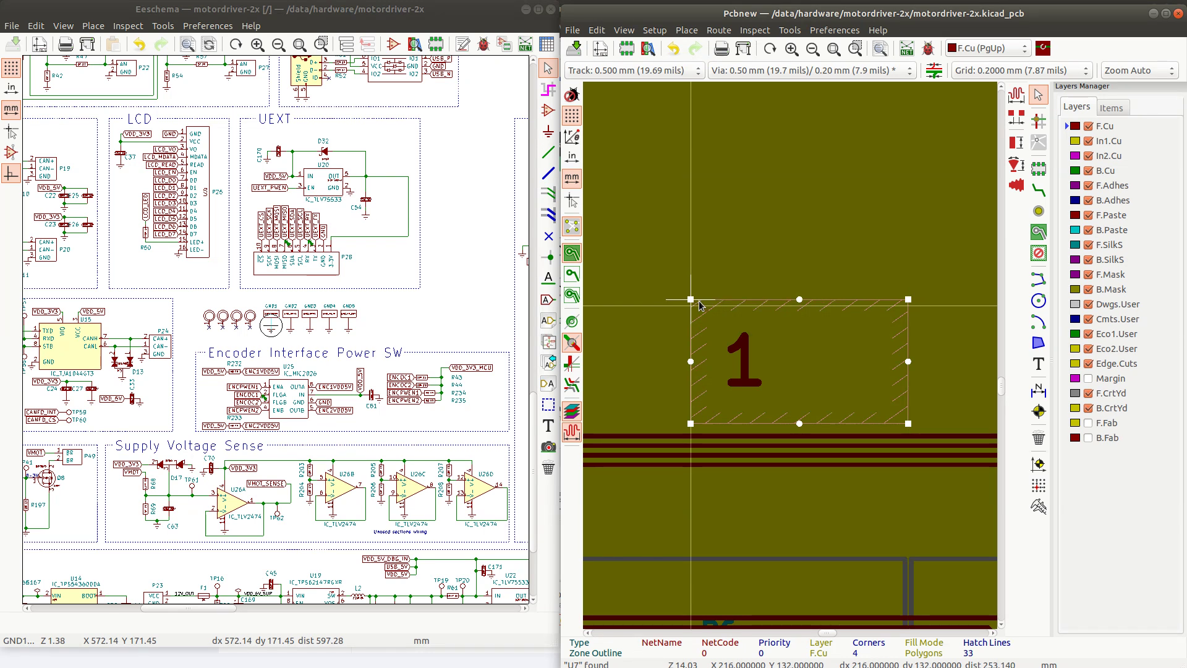
Set the grid to 0.1 mm and refill the copper zones
{"action": "key", "text": "n"}
{"action": "key", "text": "b"}
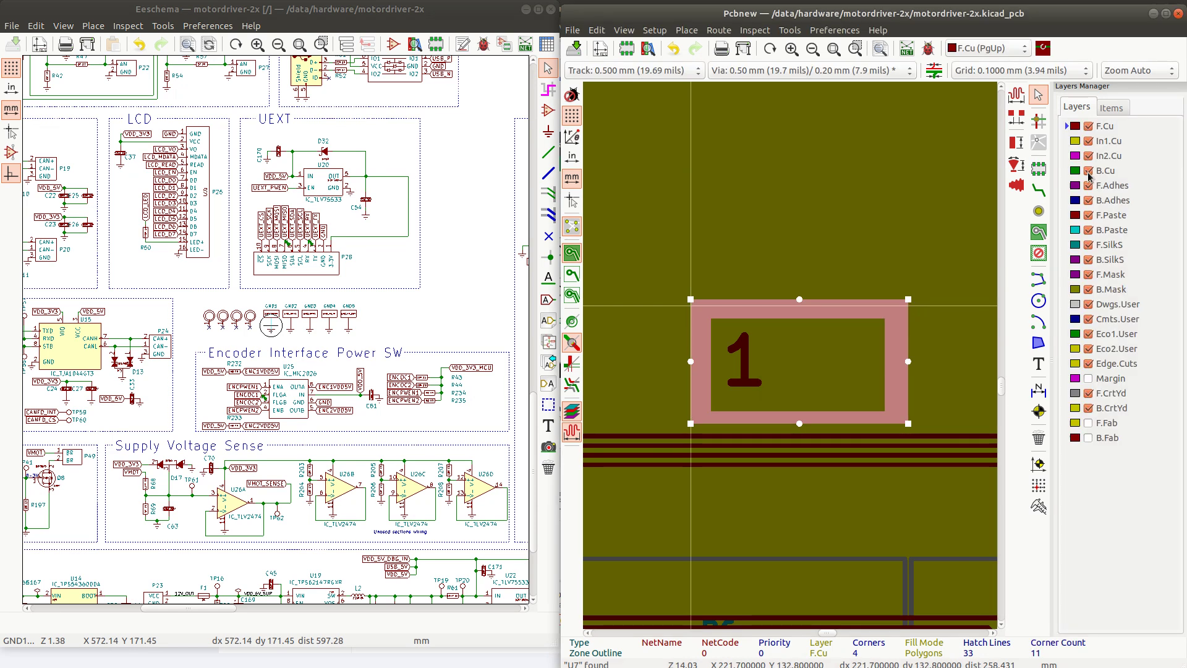
Copy the "1" text and place the copy exactly over the original
{"action": "left_click", "coordinate": [751, 360]}
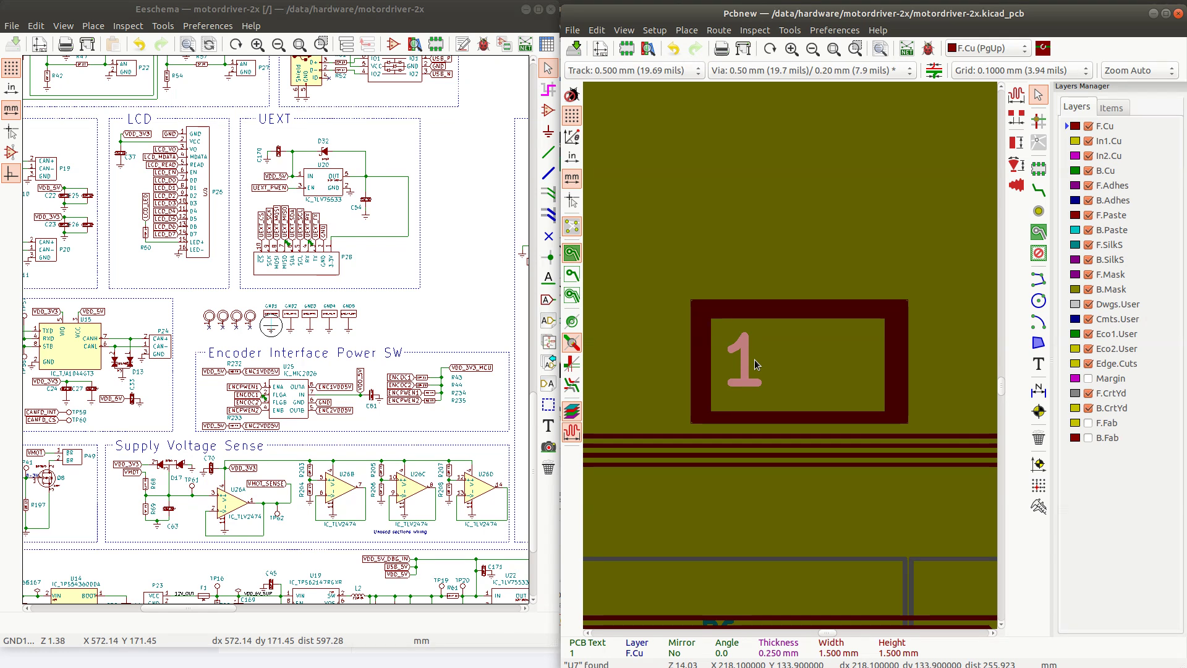
{"action": "key", "text": "ctrl+c"}
{"action": "left_click", "coordinate": [754, 359]}
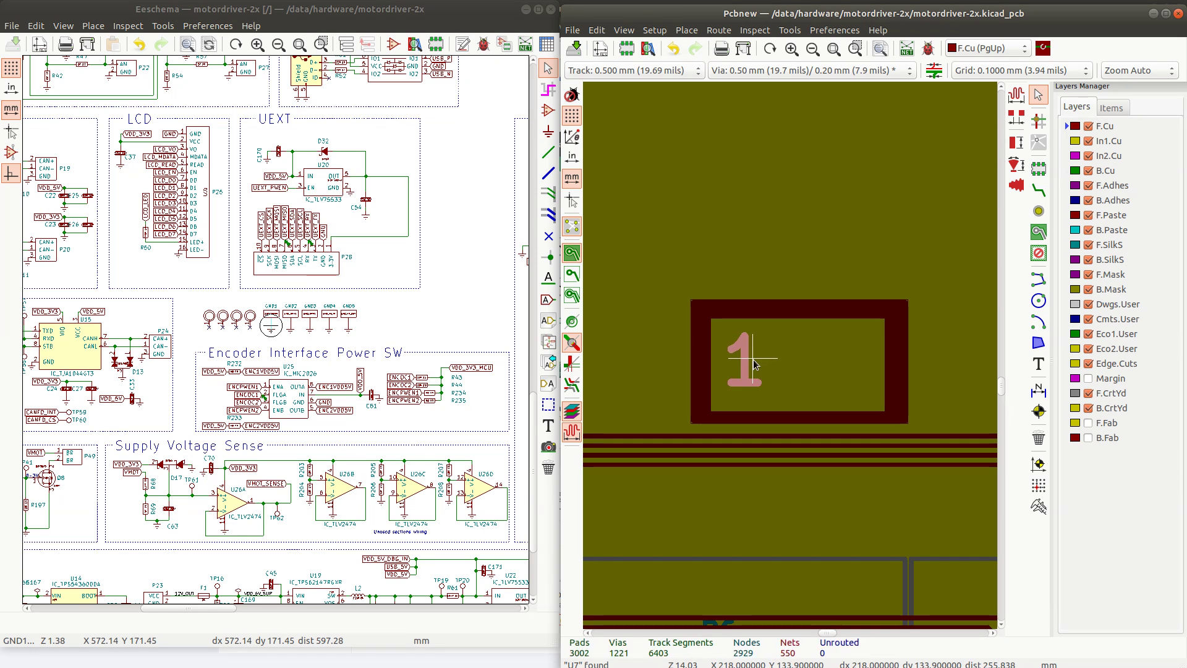
{"action": "left_click", "coordinate": [753, 359]}
Put the copied text on In1.Cu with the content "2" and refill the copper zones
{"action": "double_click", "coordinate": [752, 359]}
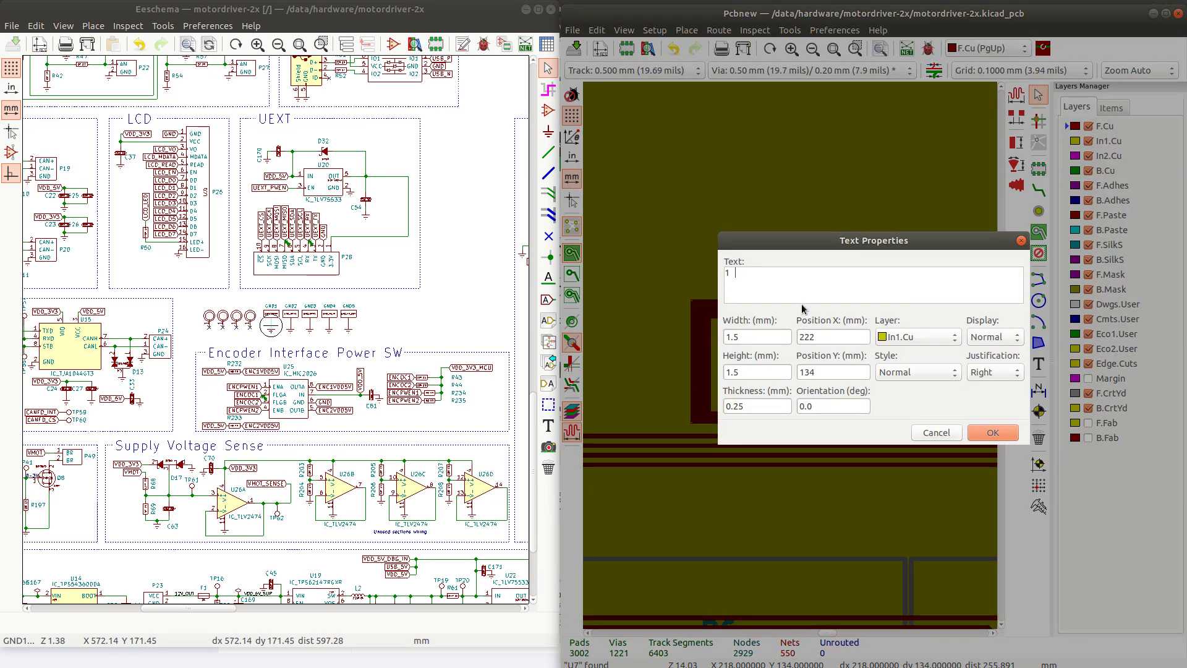
{"action": "key", "text": "BackSpace"}
{"action": "key", "text": "BackSpace"}
{"action": "type", "text": "2"}
{"action": "left_click", "coordinate": [985, 427]}
{"action": "key", "text": "b"}
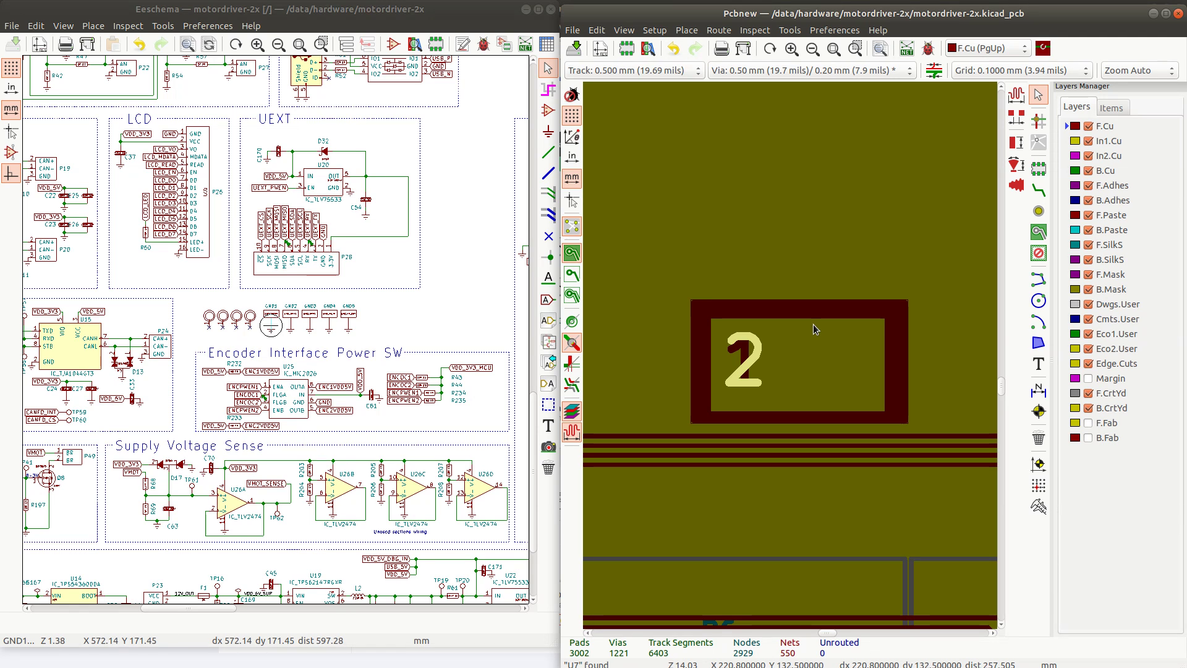
Compare the overlapping "1" on F.Cu and "2" on In1.Cu, checking the layer, position and justification of the "2" in its properties
{"action": "left_click", "coordinate": [758, 347]}
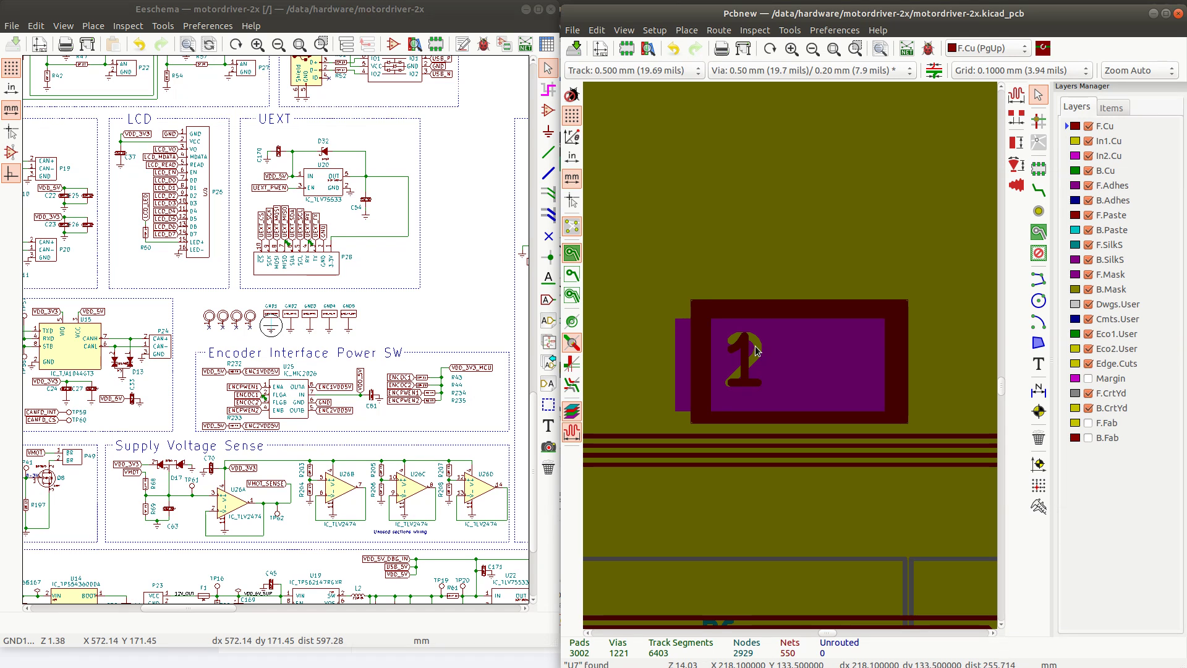
{"action": "left_click", "coordinate": [755, 346]}
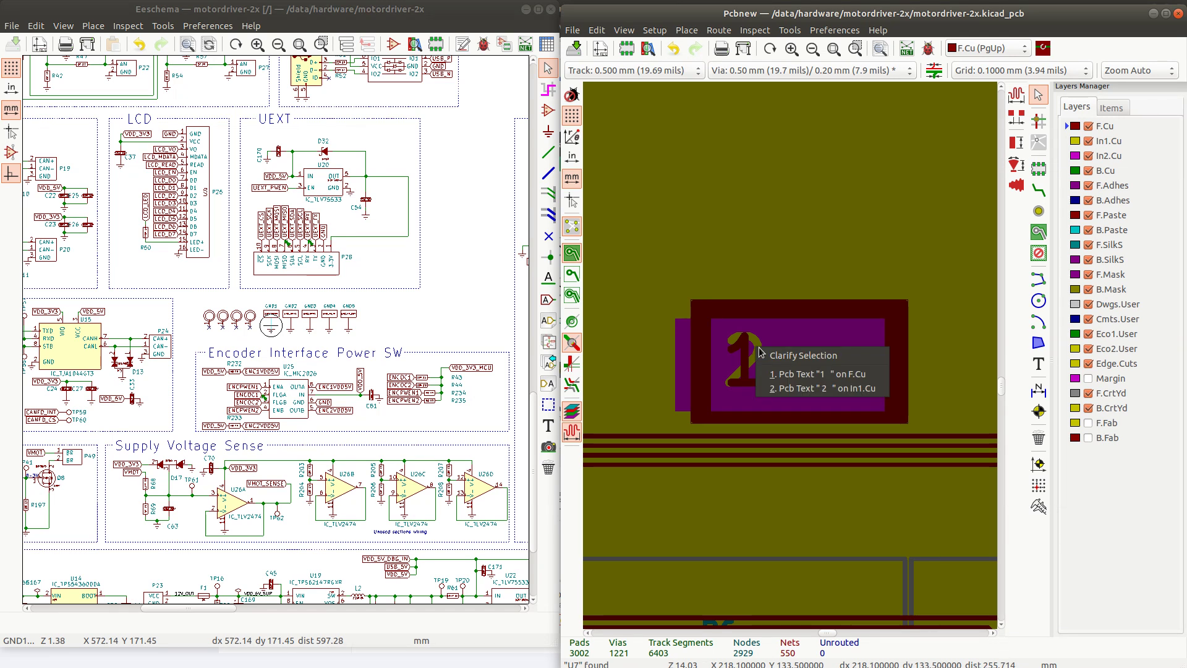
{"action": "left_click", "coordinate": [876, 372]}
{"action": "left_click", "coordinate": [759, 348]}
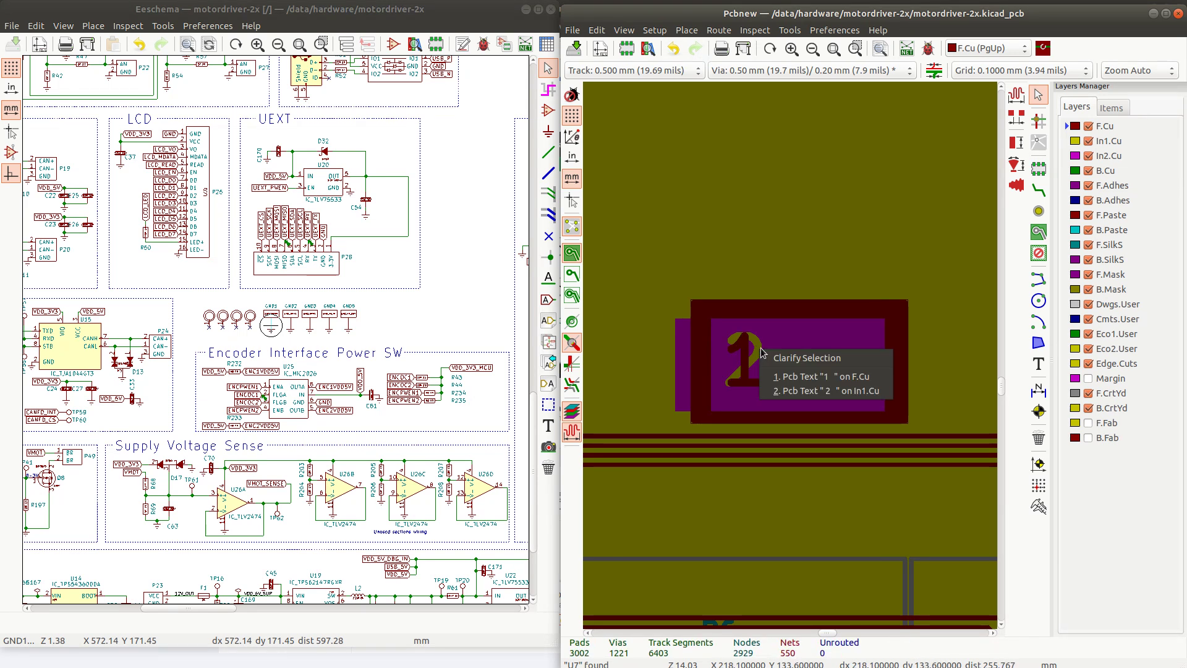
{"action": "key", "text": "2"}
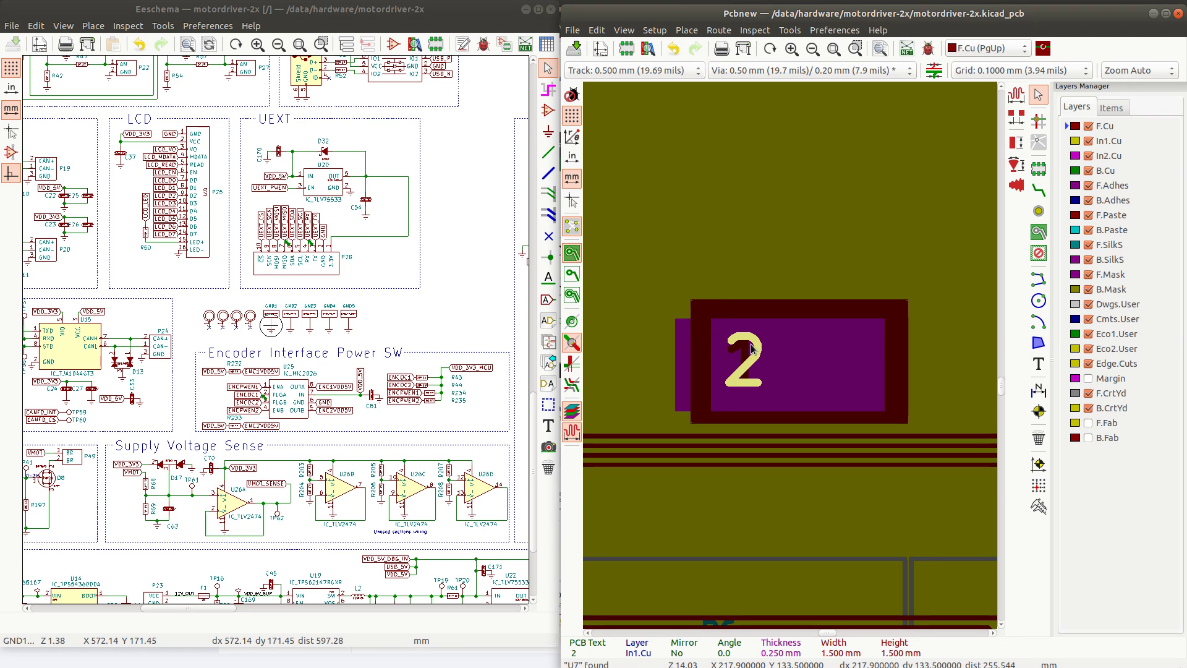
{"action": "double_click", "coordinate": [752, 348]}
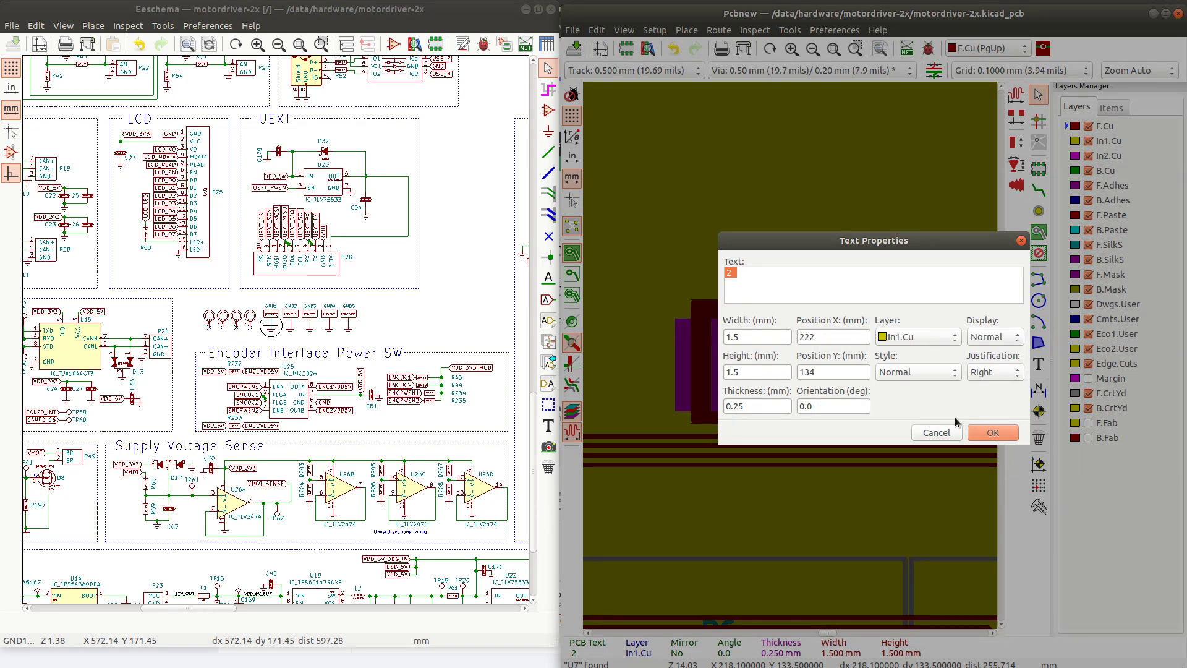
{"action": "left_click", "coordinate": [984, 432]}
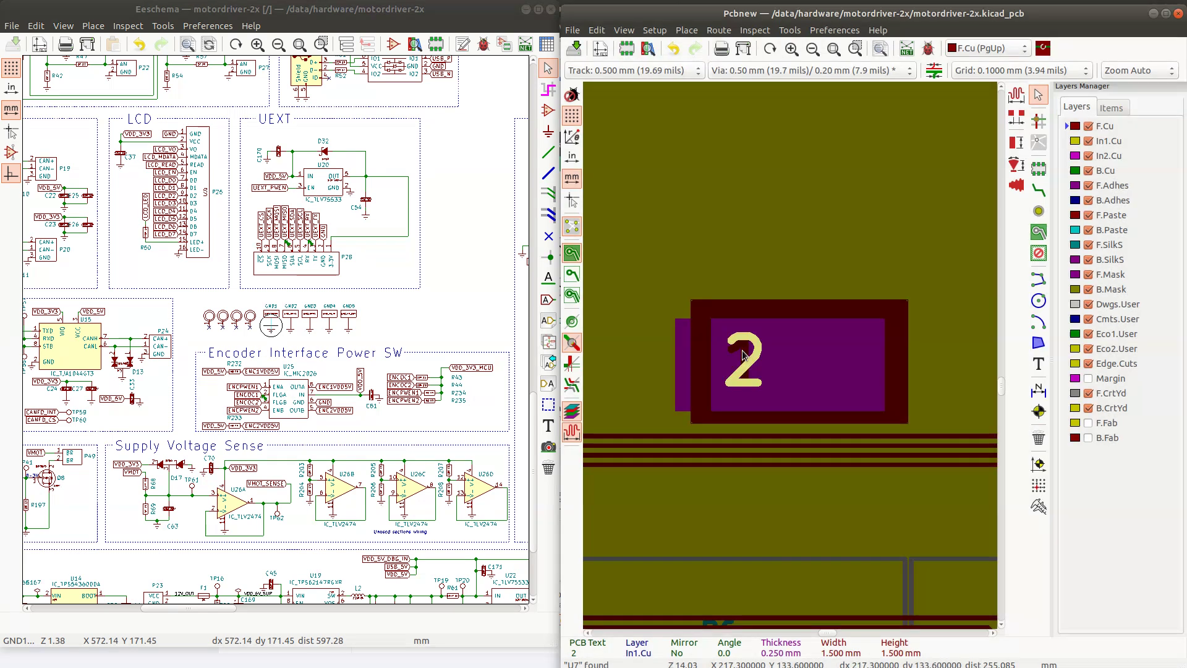
{"action": "left_click", "coordinate": [748, 355]}
{"action": "key", "text": "1"}
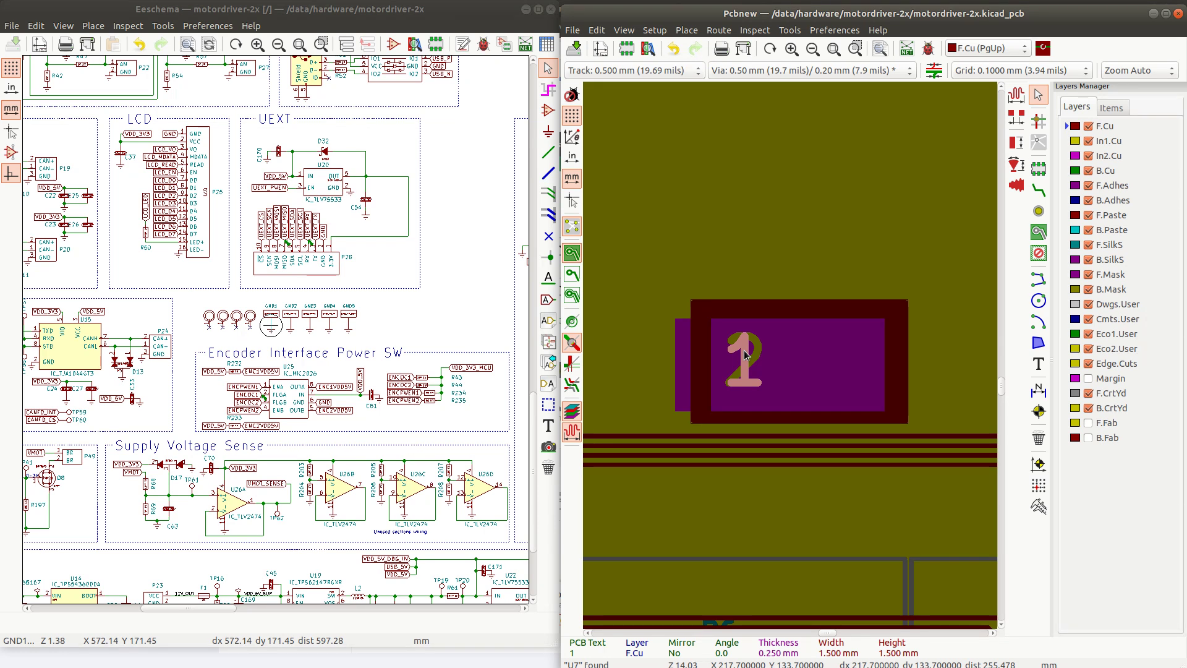
{"action": "left_click", "coordinate": [747, 354]}
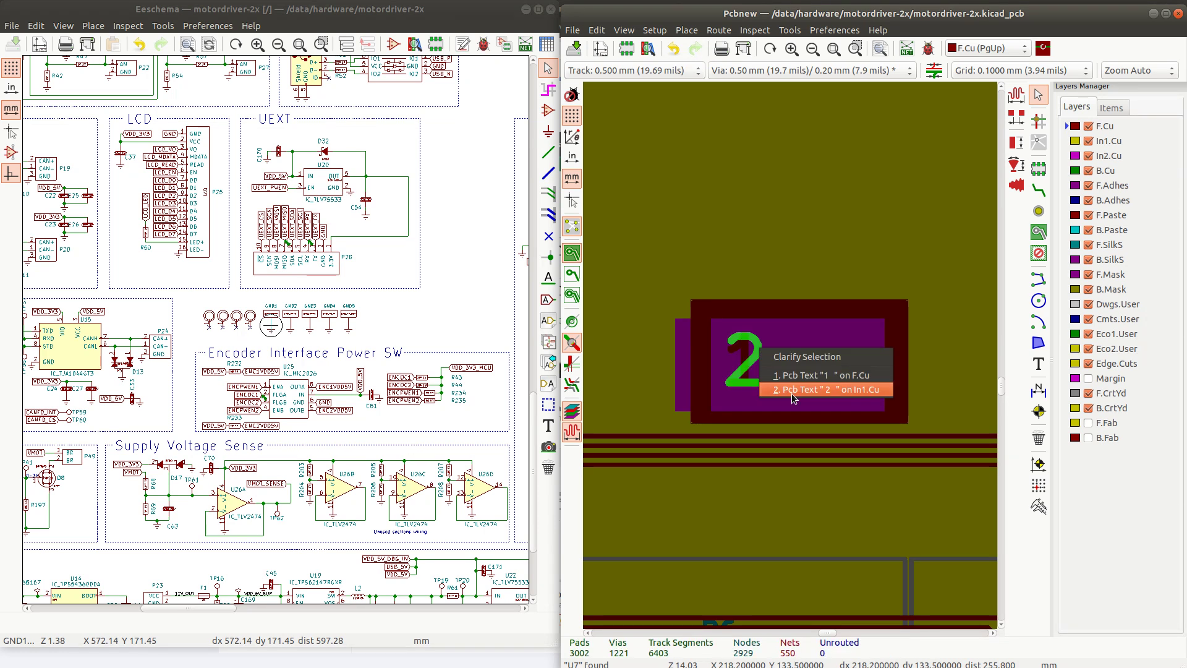
{"action": "key", "text": "2"}
{"action": "double_click", "coordinate": [760, 348]}
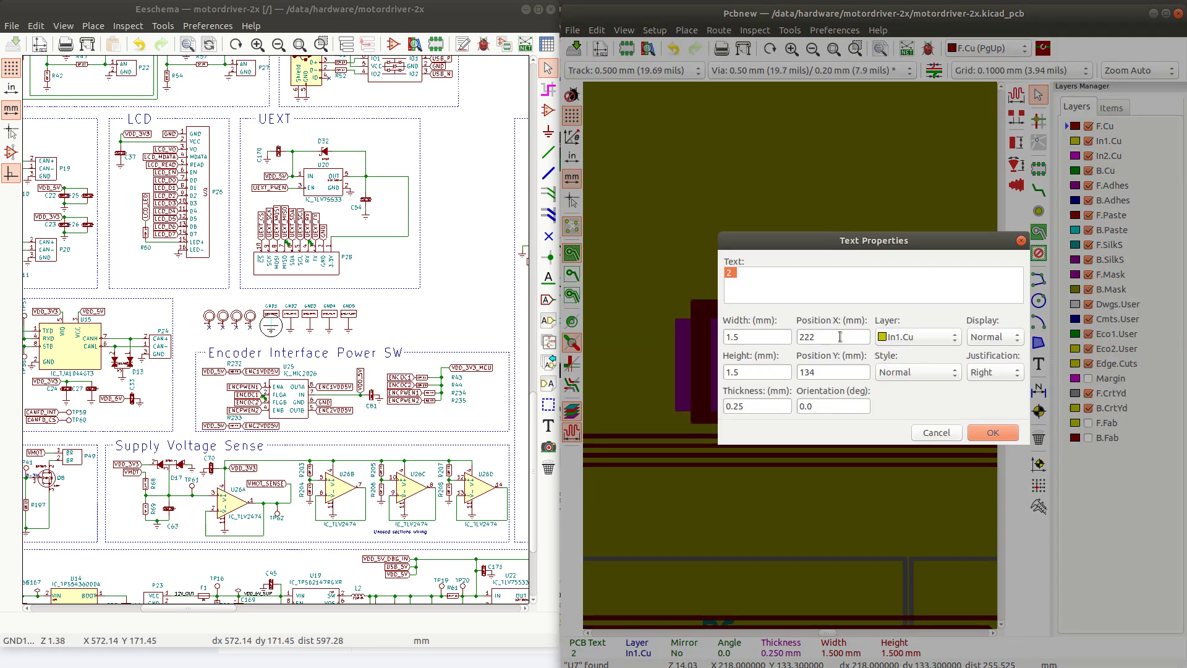
{"action": "left_click", "coordinate": [820, 371]}
{"action": "left_click", "coordinate": [938, 432]}
Move the "2" text on In1.Cu to the right so that it stands directly beside the "1"
{"action": "left_click", "coordinate": [748, 355]}
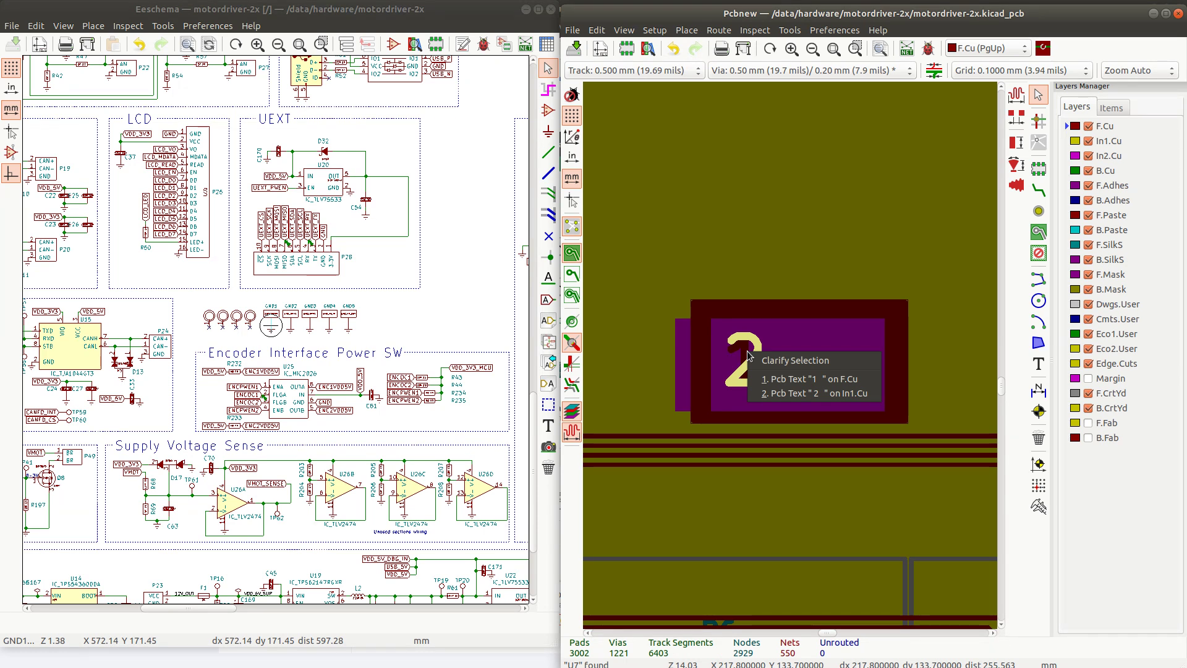
{"action": "left_click", "coordinate": [781, 379]}
{"action": "left_click", "coordinate": [755, 344]}
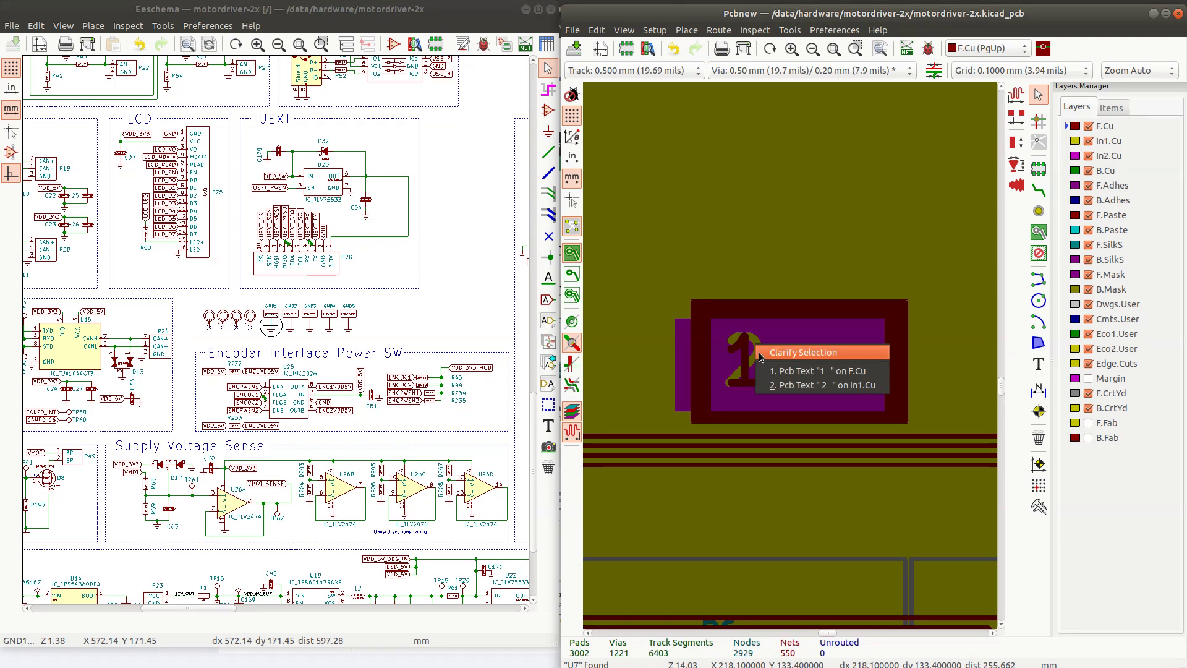
{"action": "left_click", "coordinate": [783, 388]}
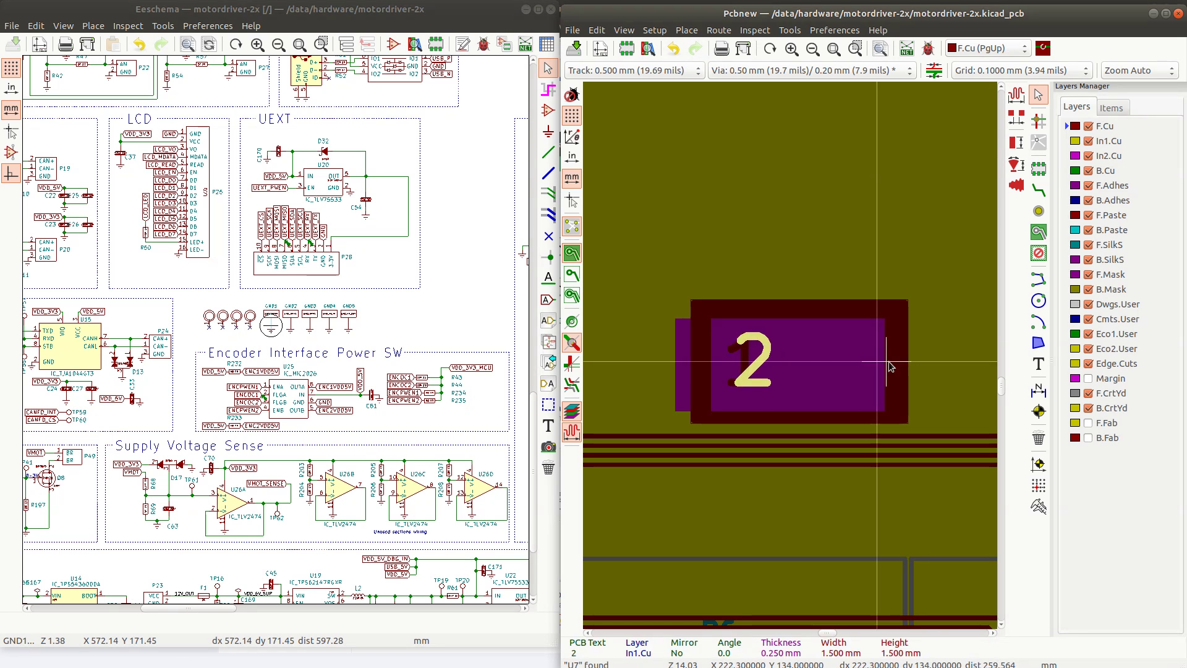
{"action": "key", "text": "m"}
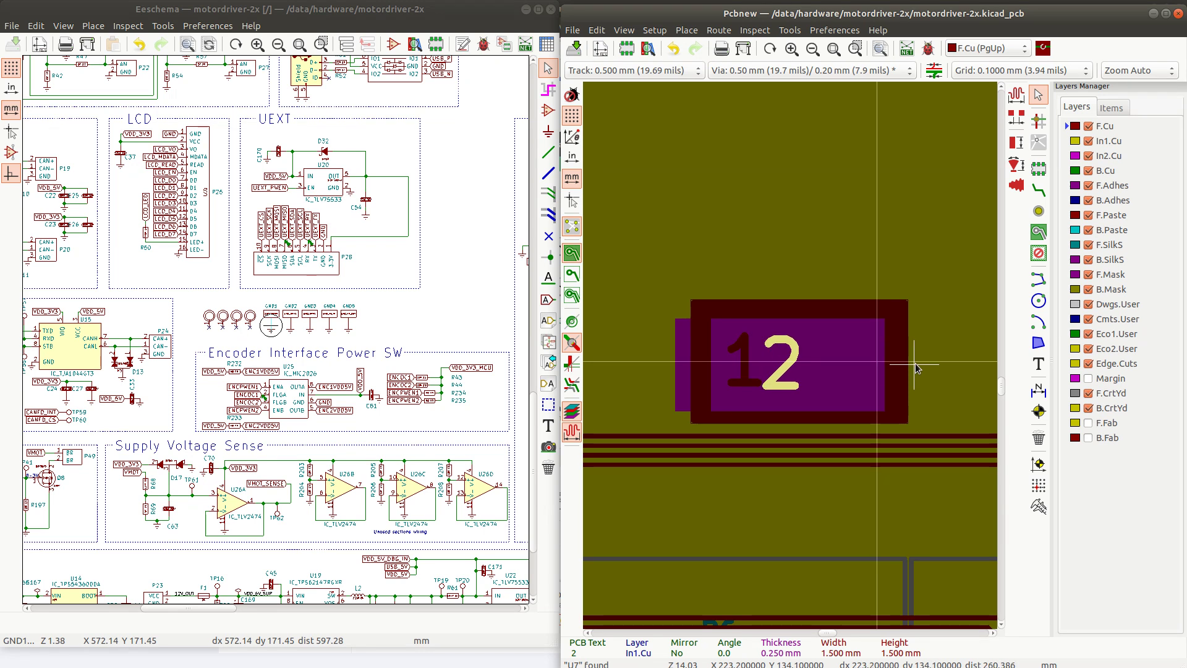
{"action": "left_click", "coordinate": [921, 362]}
Duplicate the "2" text to its right and change the copy's content to "3"
{"action": "key", "text": "ctrl+d"}
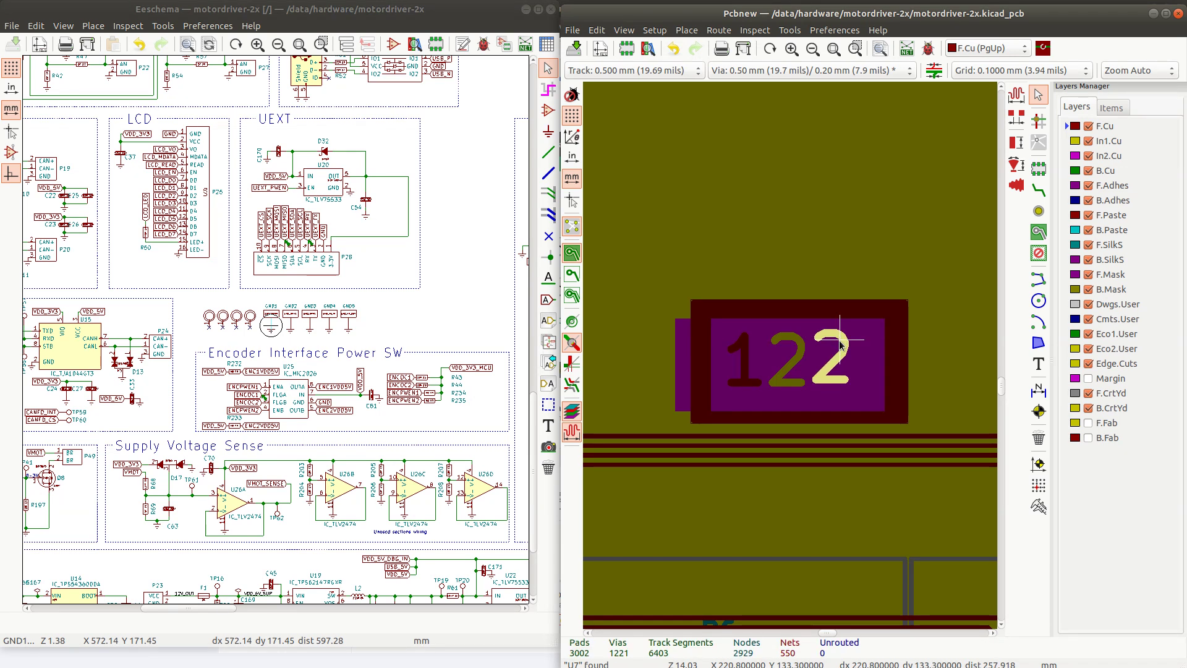
{"action": "left_click", "coordinate": [841, 348]}
{"action": "key", "text": "e"}
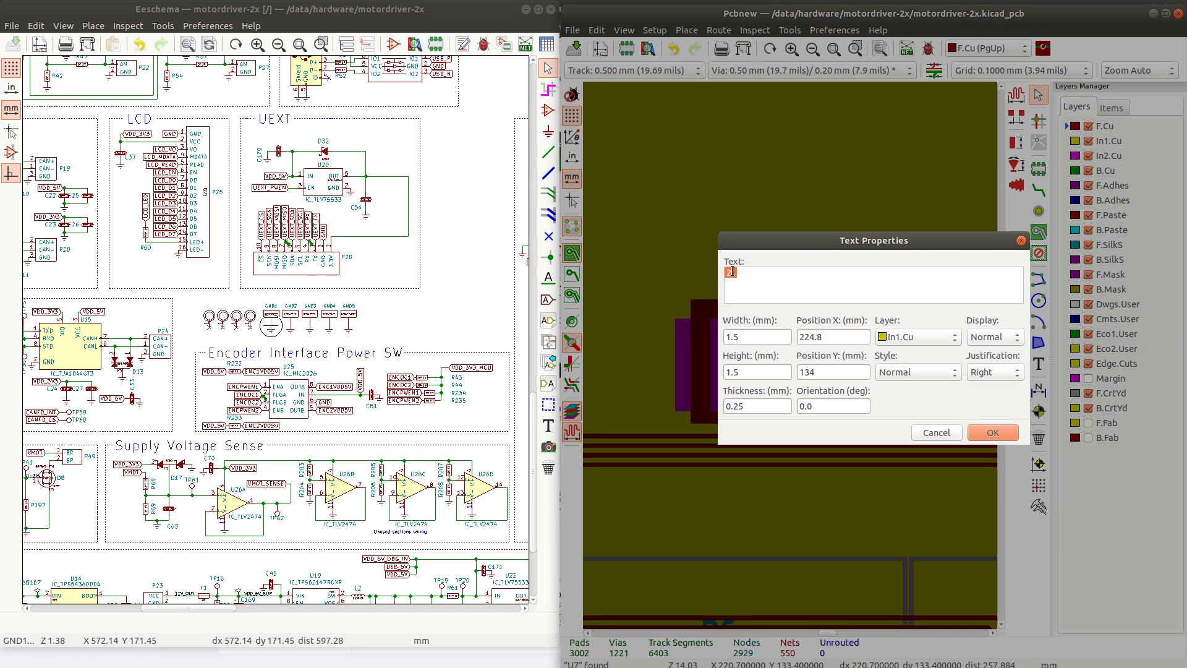
{"action": "key", "text": "BackSpace"}
{"action": "type", "text": "3"}
{"action": "left_click", "coordinate": [991, 434]}
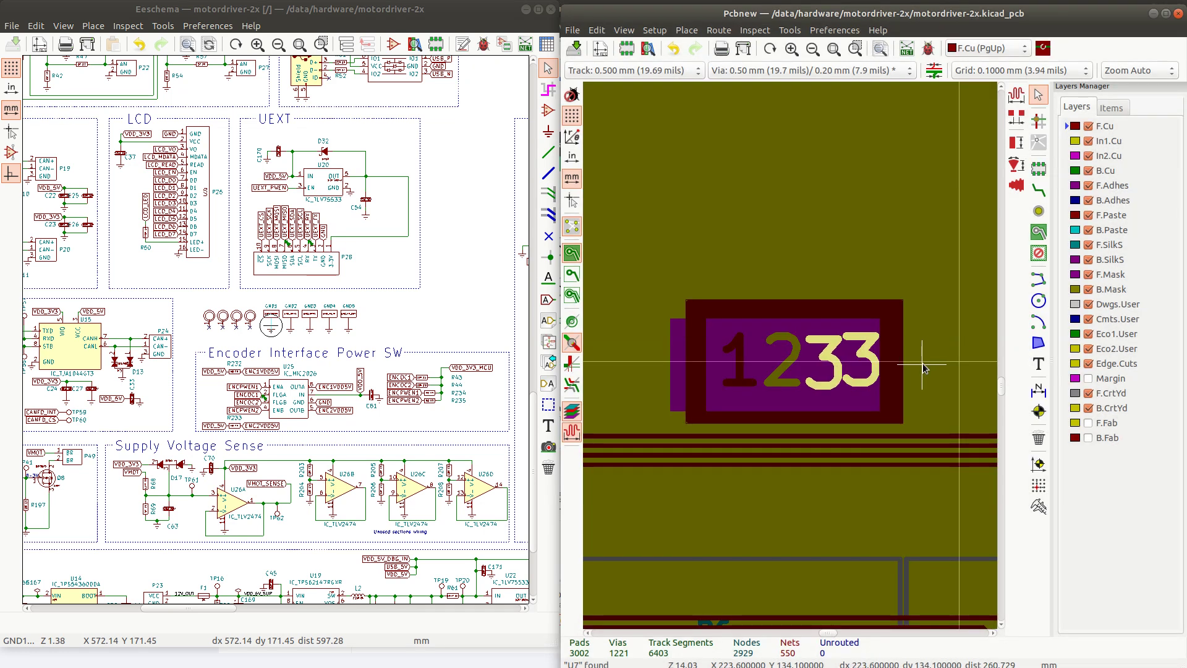
Try to assign the "3" text to In2.Cu and shift it to the right, away from the "2"
{"action": "left_click", "coordinate": [926, 361]}
{"action": "key", "text": "e"}
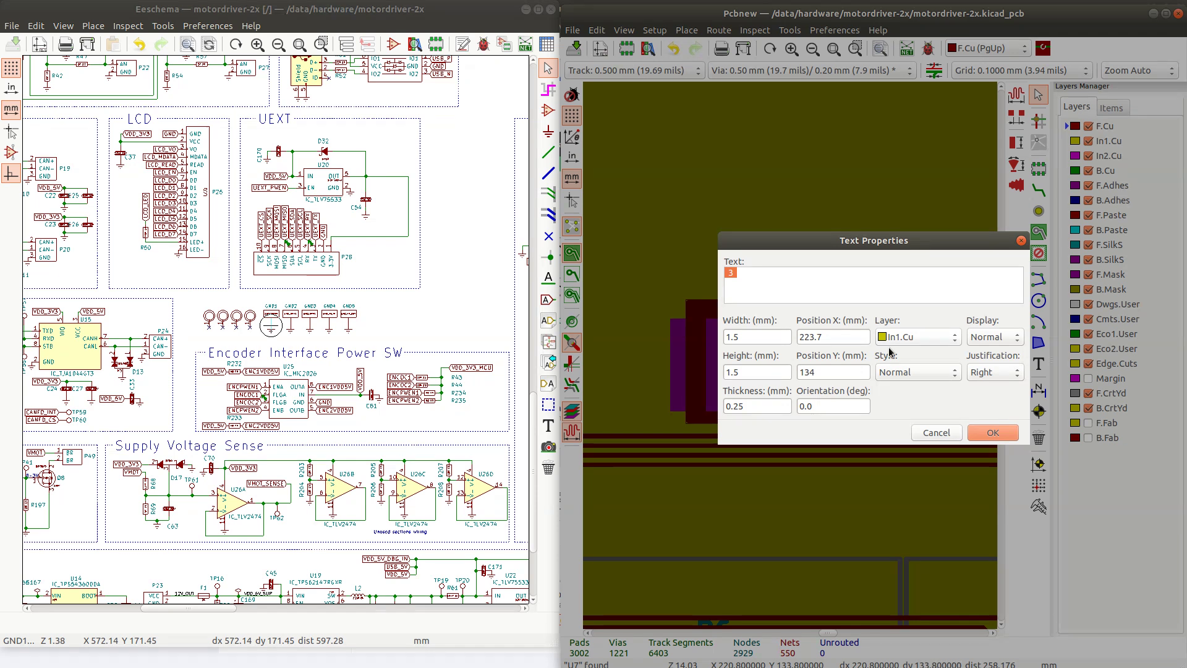
{"action": "key", "text": "Return"}
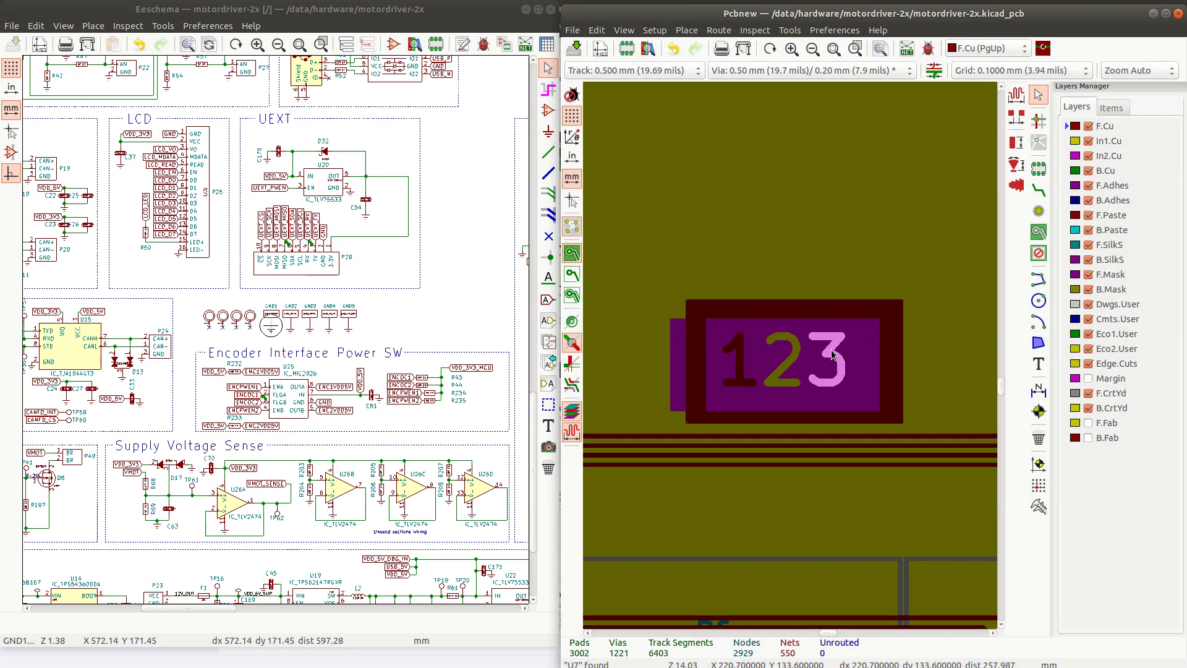
{"action": "left_click_drag", "start_coordinate": [833, 354], "coordinate": [877, 362]}
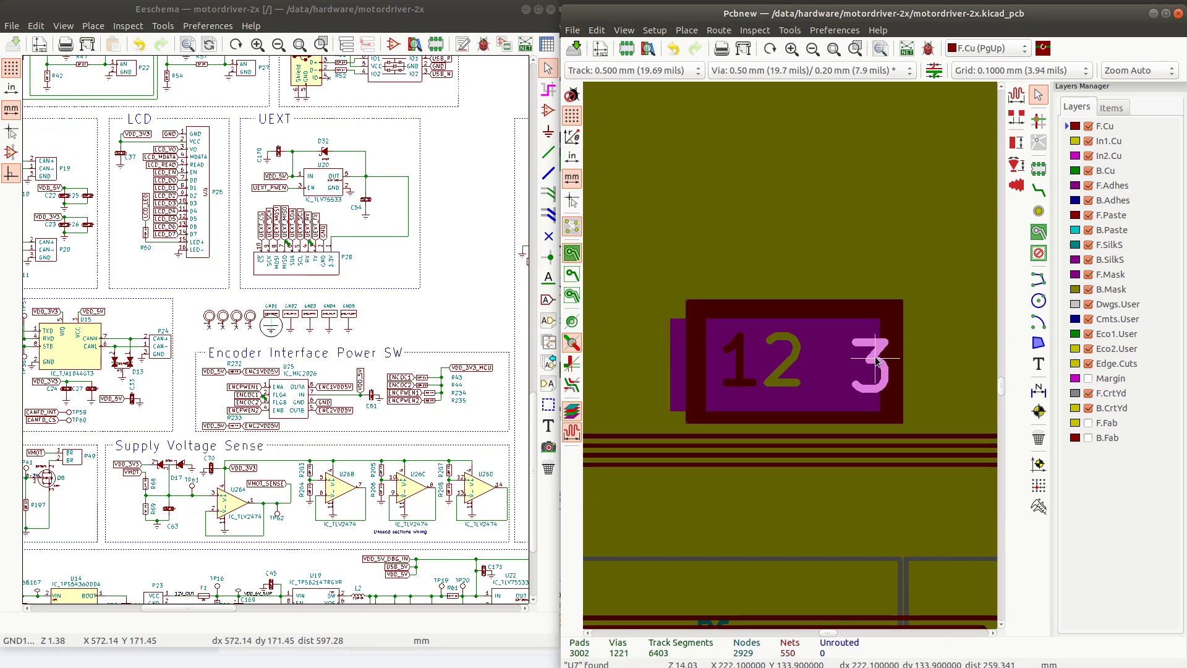
Hide the In2.Cu layer and undo the last changes to the "3" text
{"action": "left_click", "coordinate": [1088, 155]}
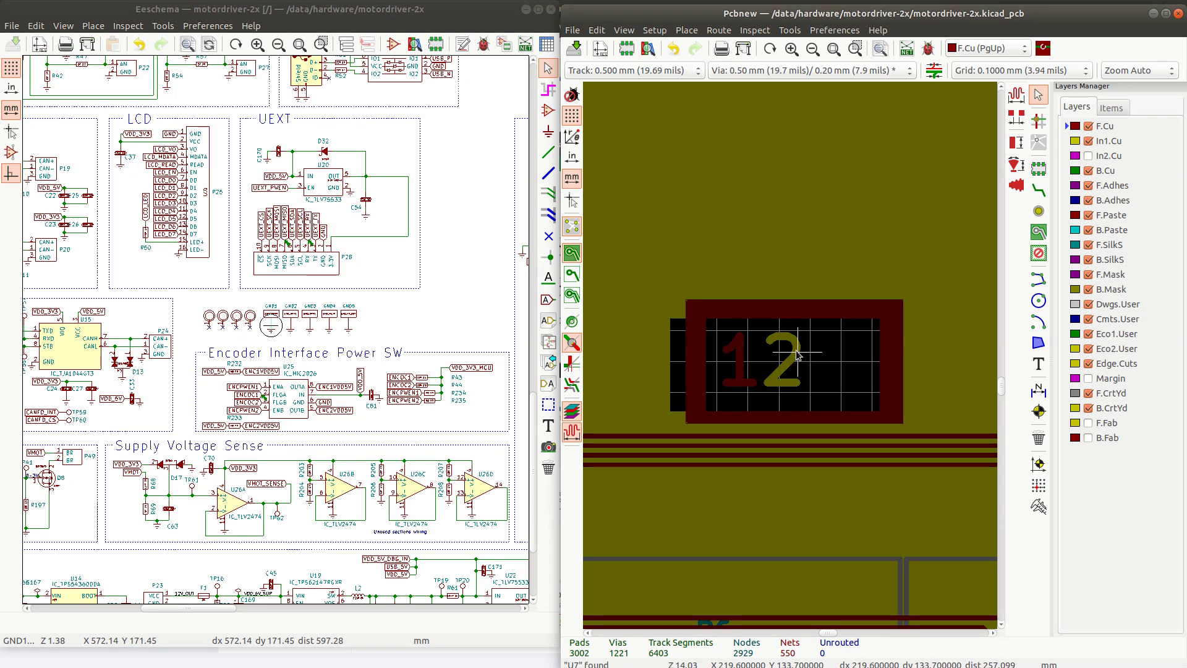
{"action": "left_click", "coordinate": [674, 49]}
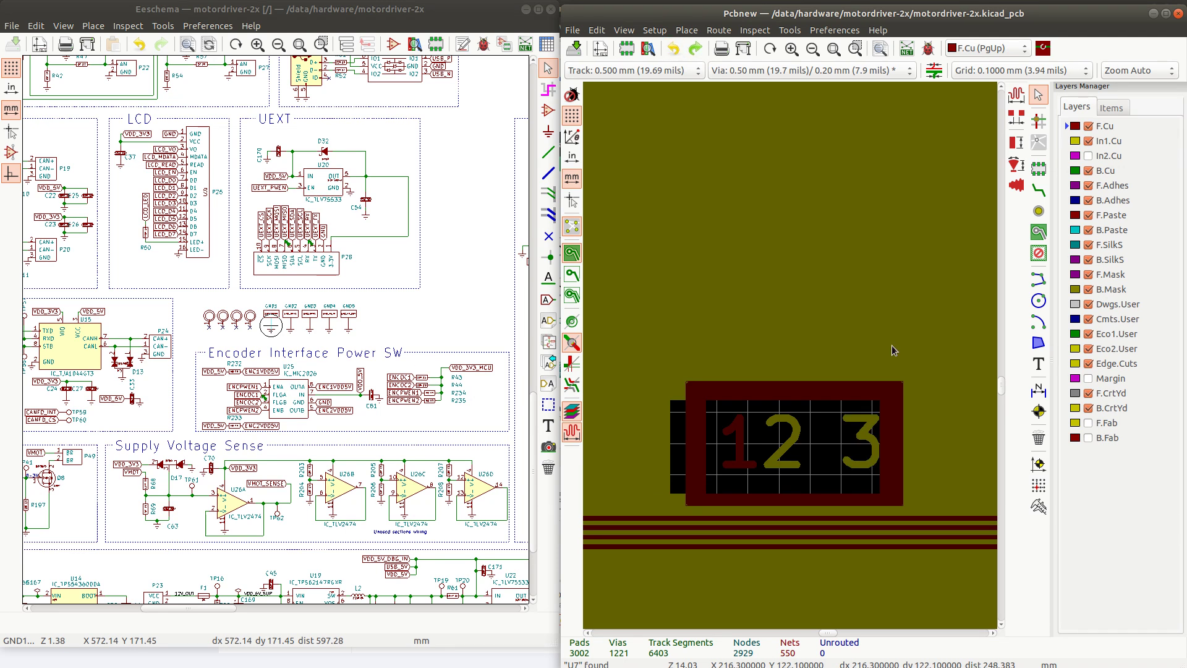
Assign the "3" text to the In2.Cu layer and show that layer again
{"action": "left_click", "coordinate": [867, 437]}
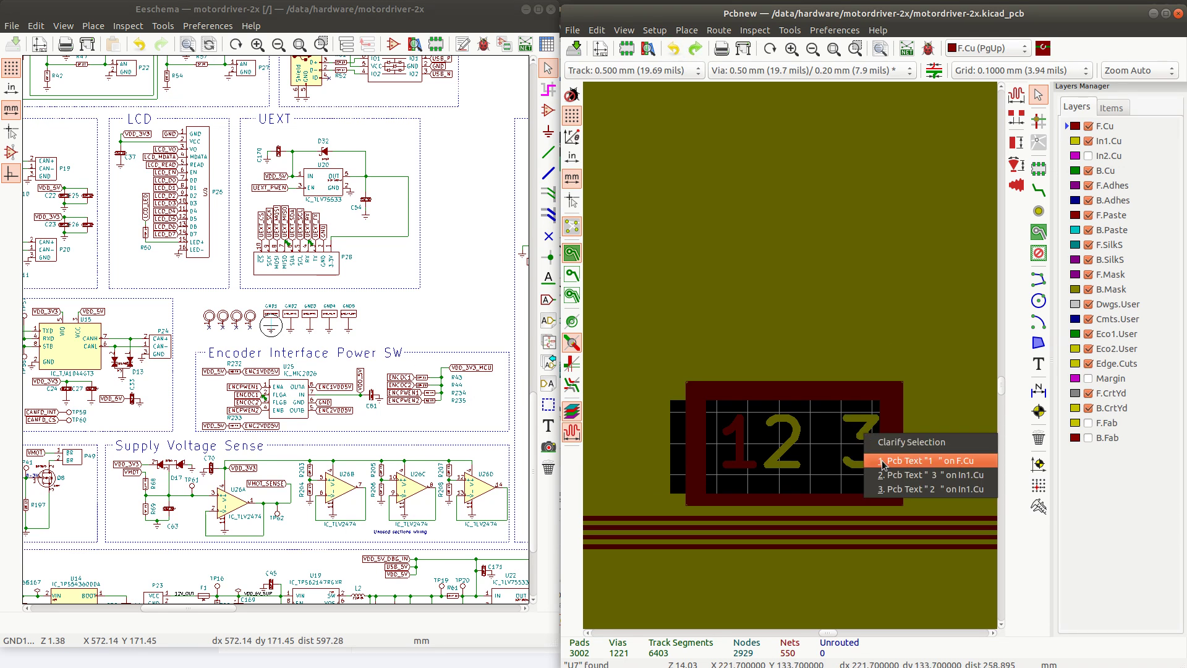
{"action": "left_click", "coordinate": [886, 475]}
{"action": "left_click", "coordinate": [908, 337]}
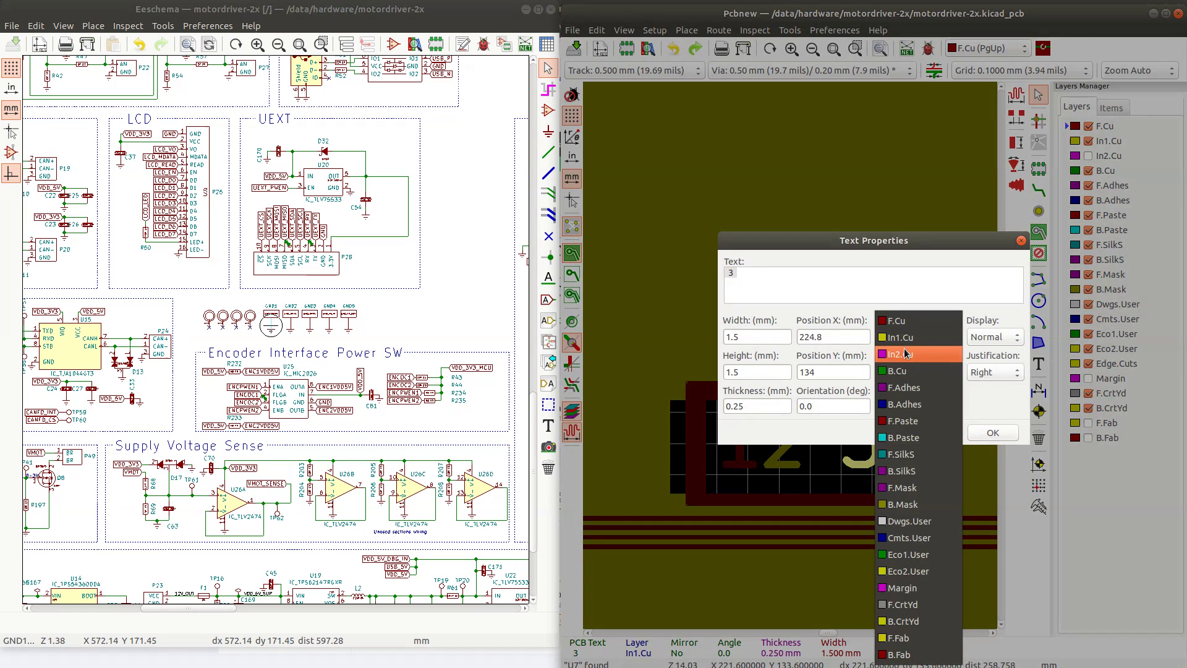
{"action": "left_click", "coordinate": [905, 354]}
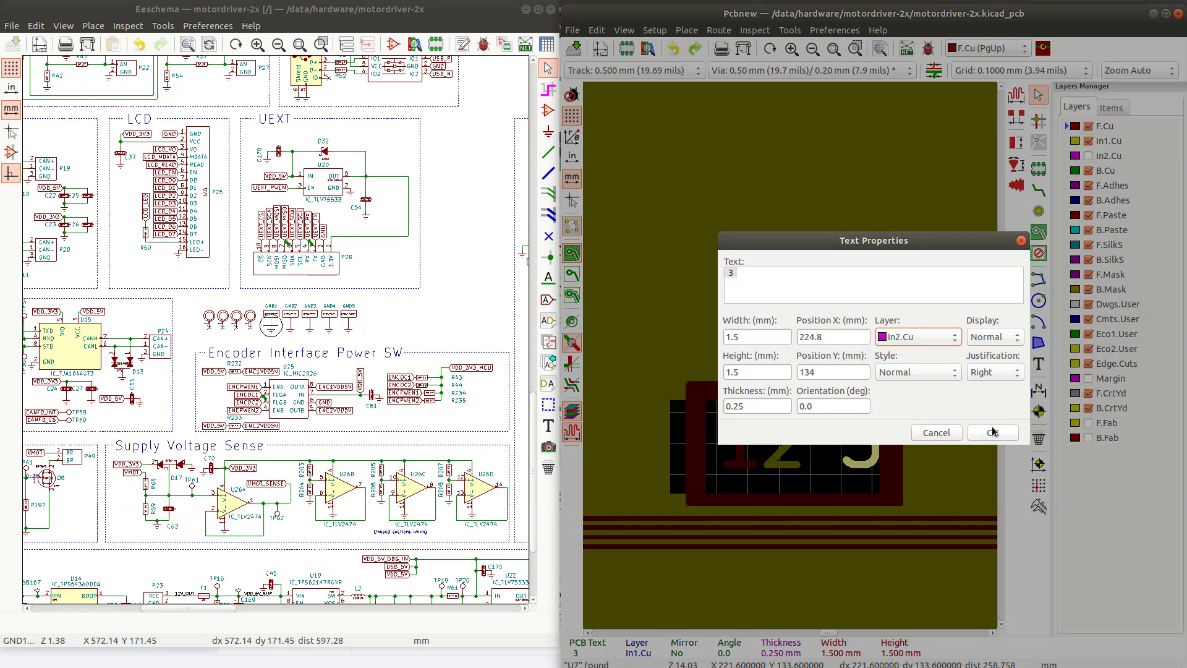
{"action": "left_click", "coordinate": [993, 432]}
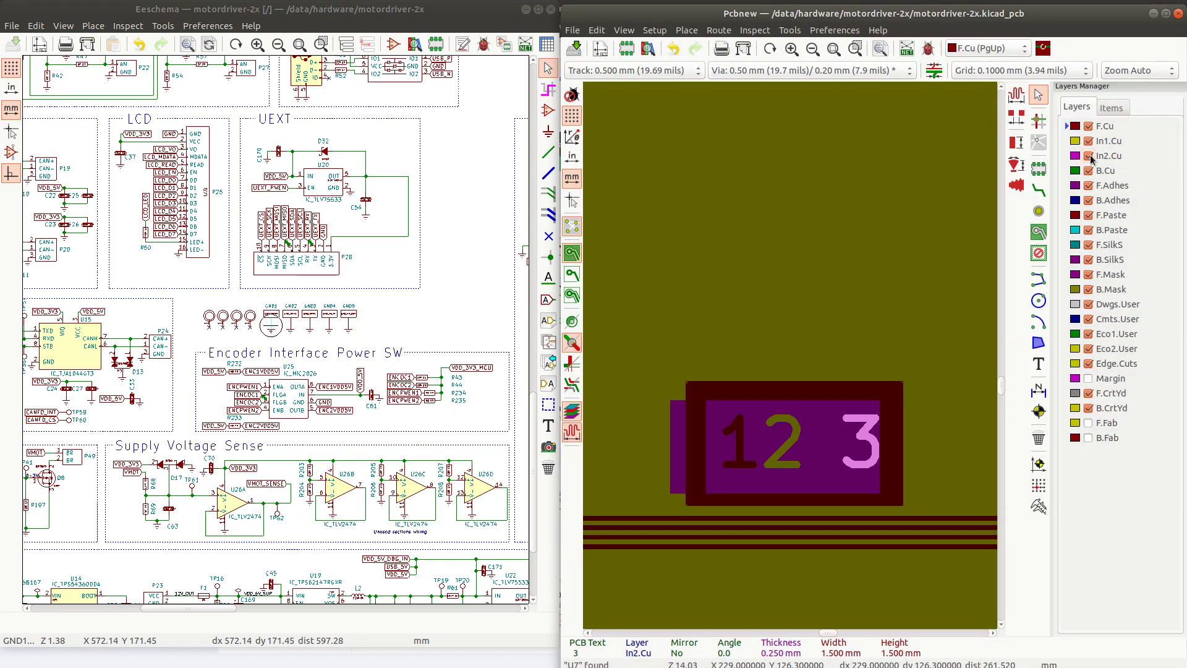
Move the "3" text on In2.Cu to the left so that it stands directly beside the "2"
{"action": "left_click", "coordinate": [865, 439]}
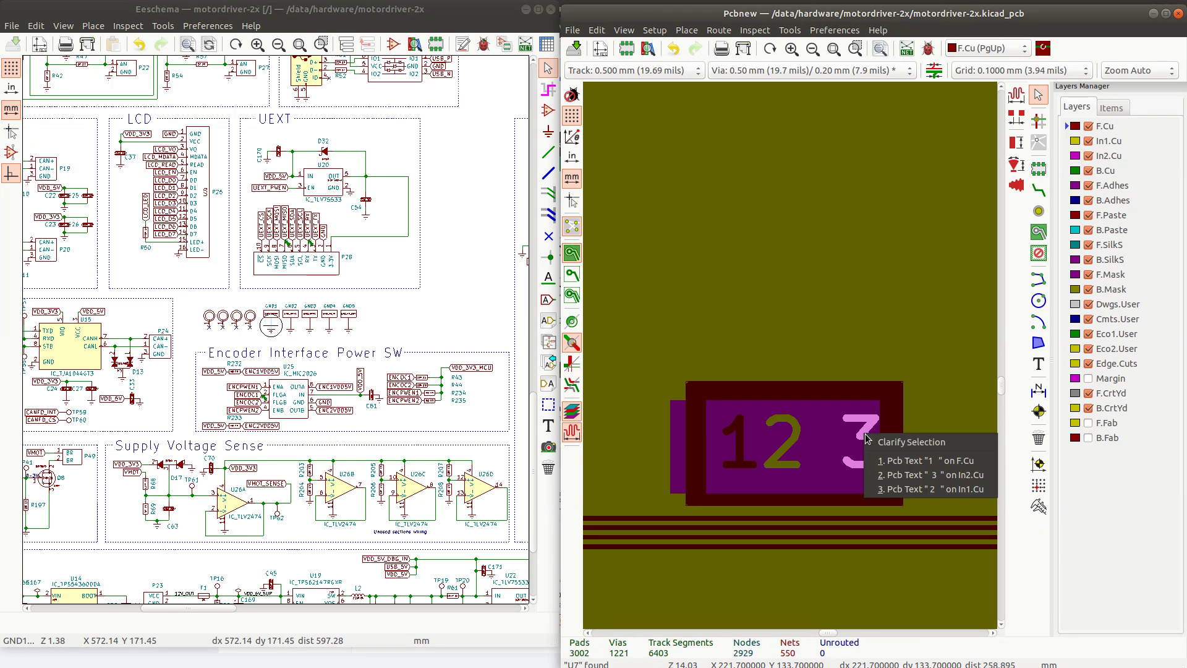
{"action": "key", "text": "2"}
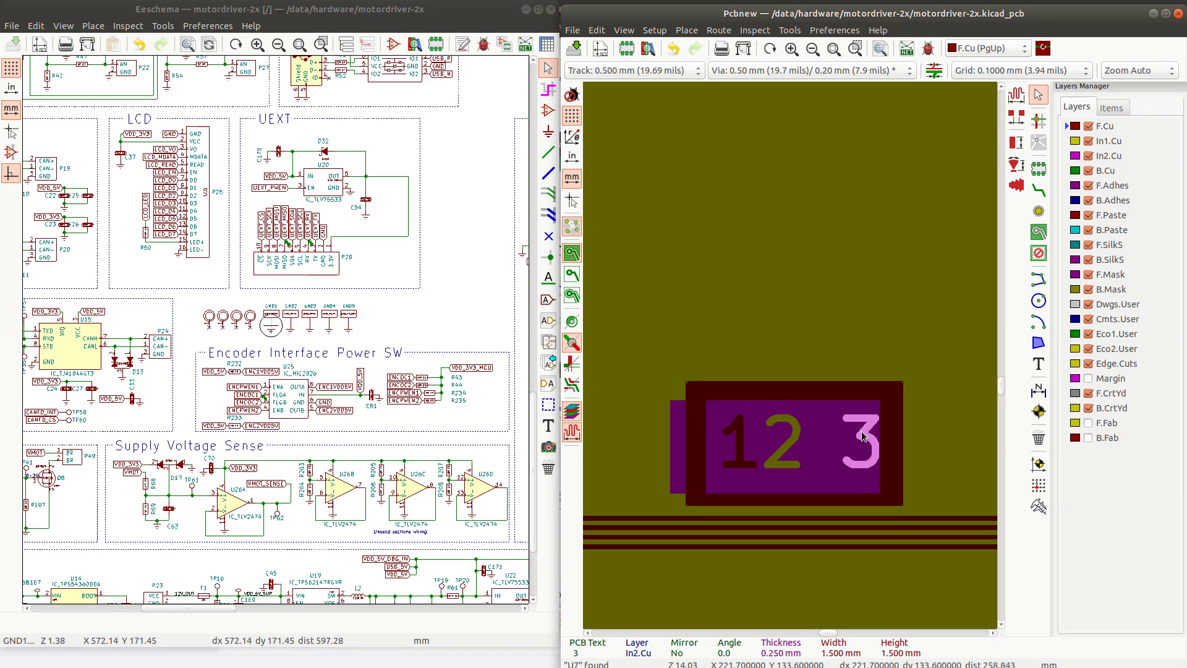
{"action": "key", "text": "m"}
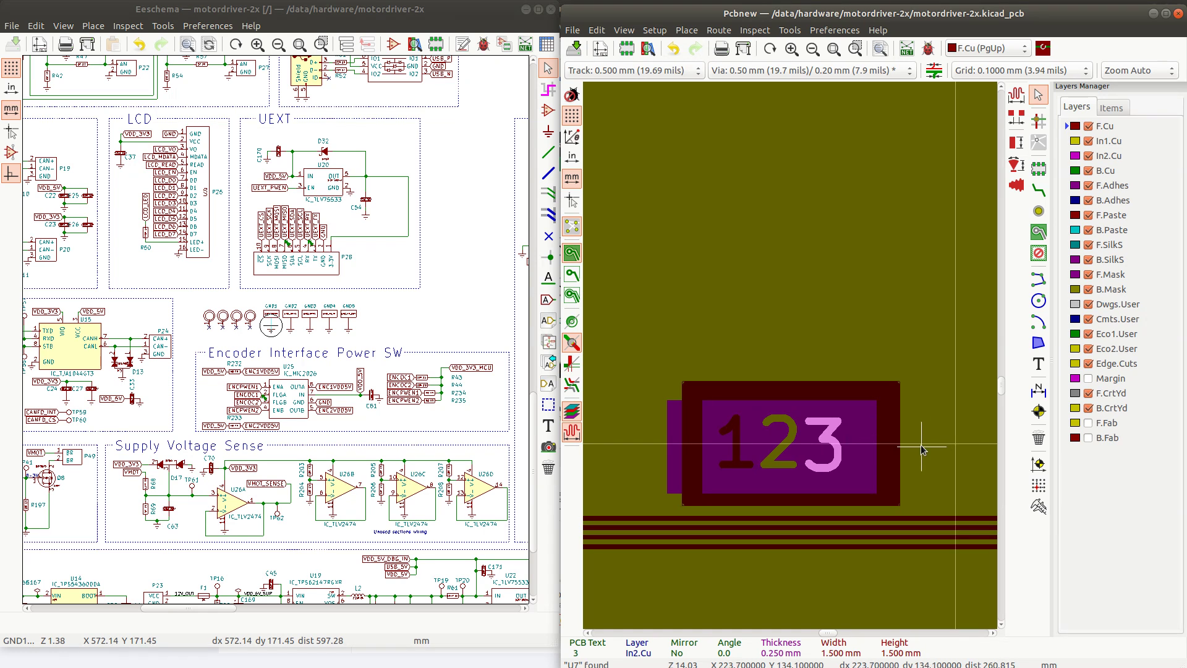
{"action": "left_click", "coordinate": [922, 449]}
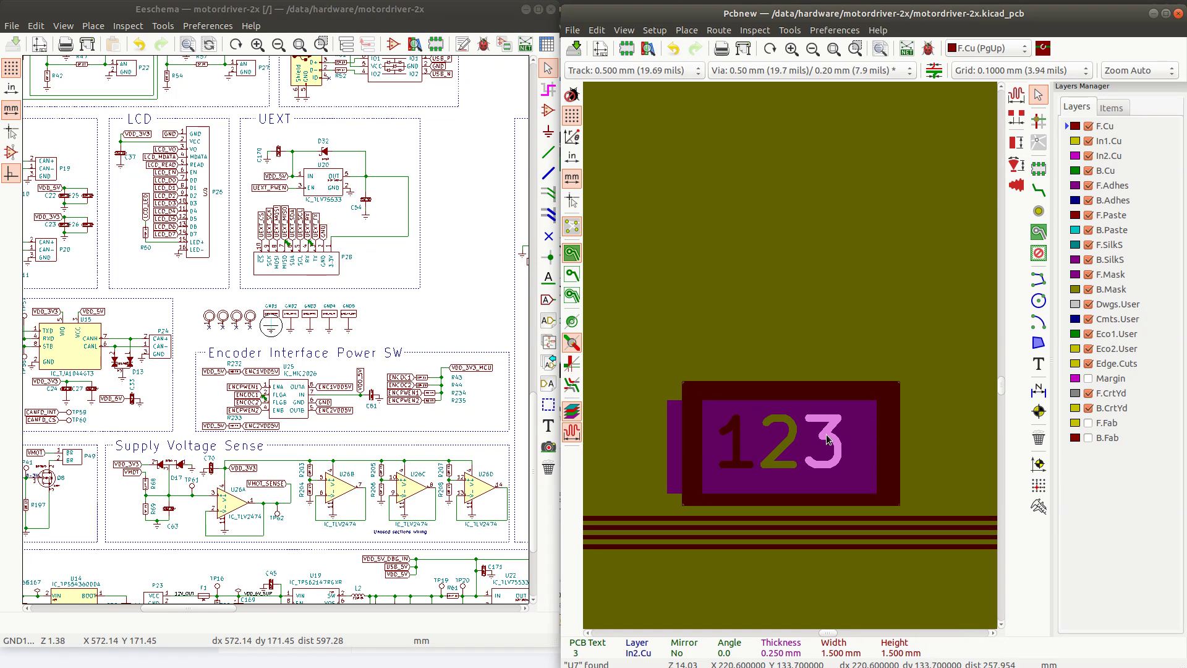
Duplicate the "3" text to its right, assigning the copy to B.Cu and changing its content to "4"
{"action": "key", "text": "m"}
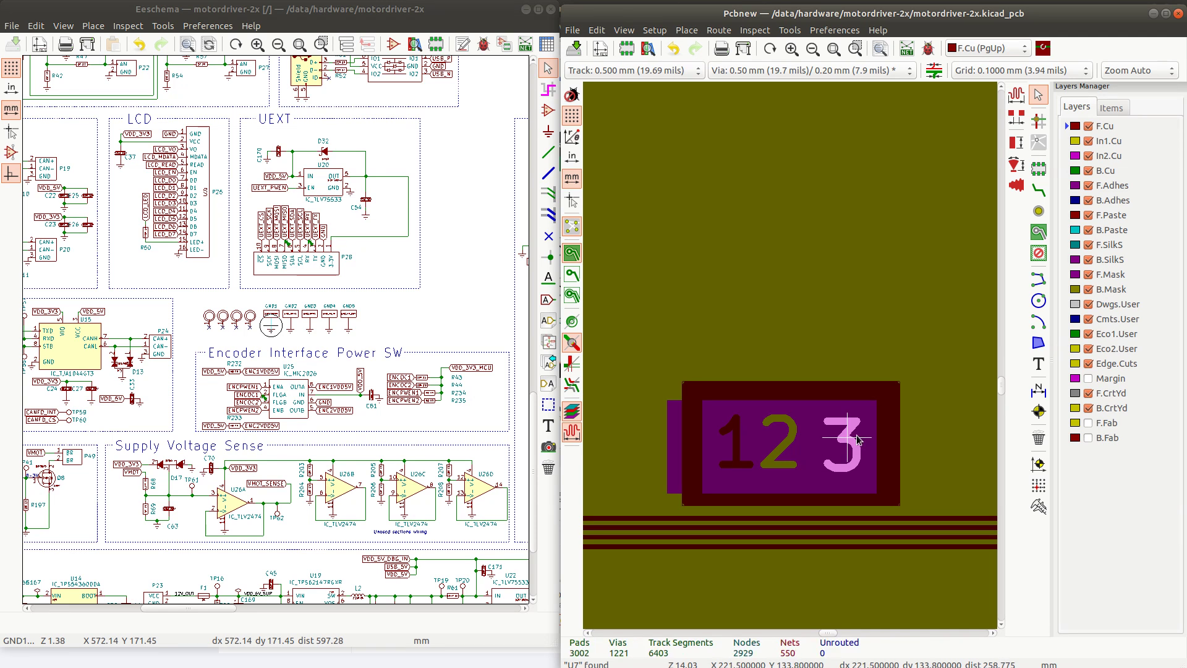
{"action": "double_click", "coordinate": [871, 433]}
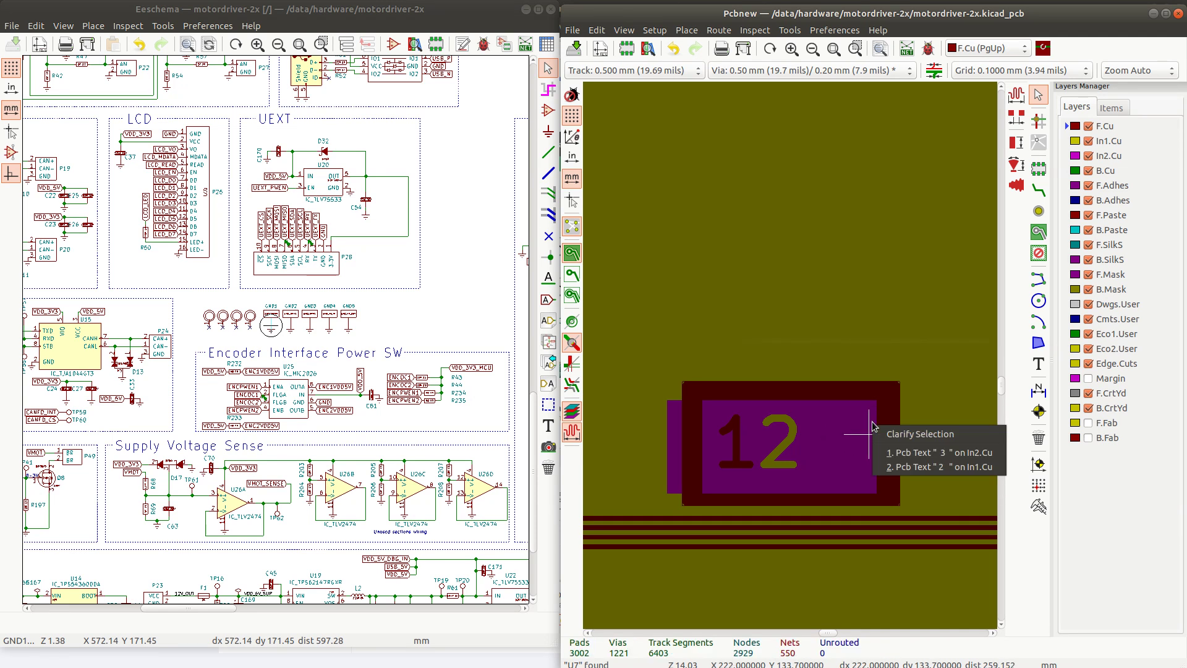
{"action": "left_click", "coordinate": [917, 337]}
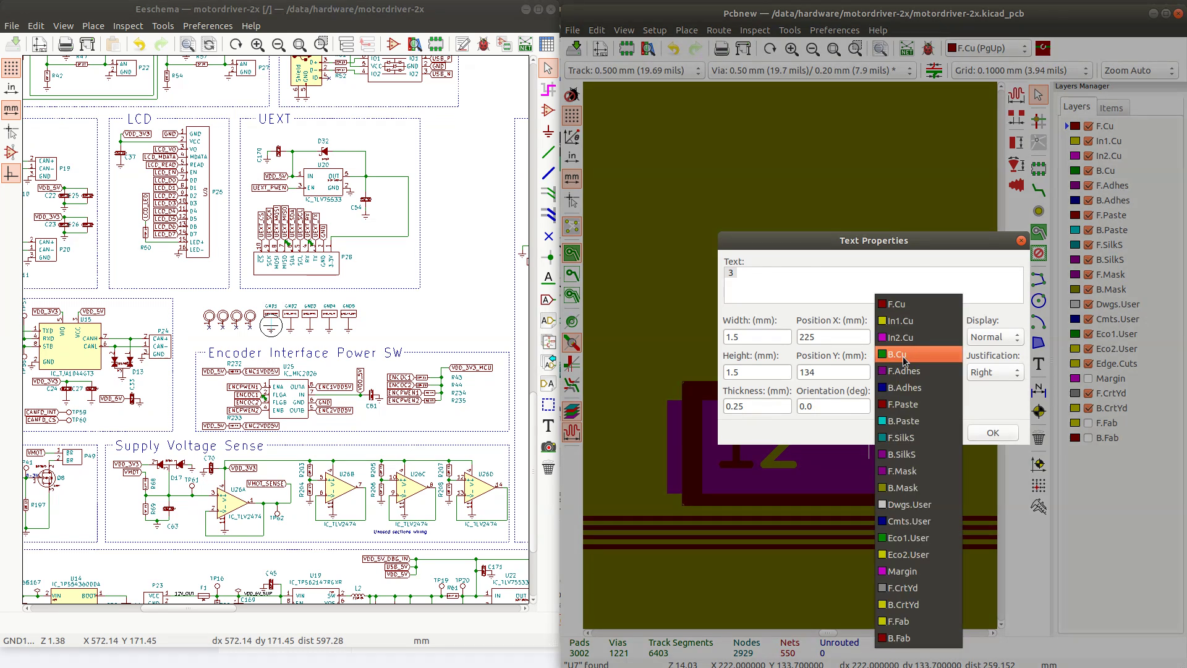
{"action": "left_click", "coordinate": [906, 354]}
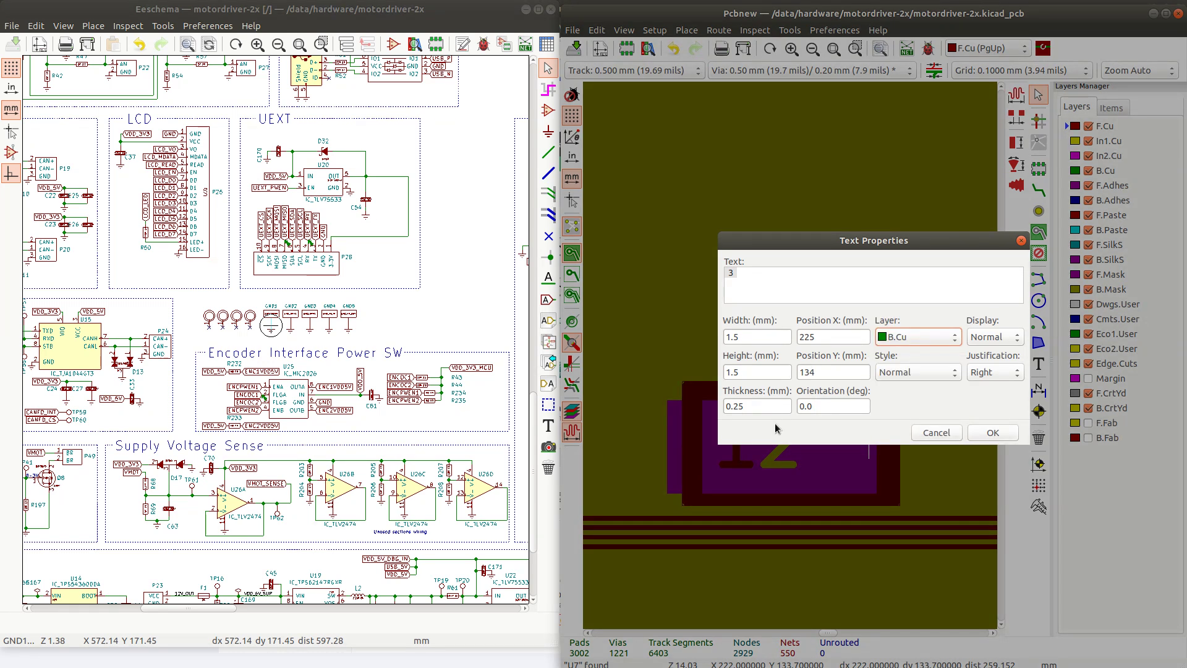
{"action": "left_click", "coordinate": [750, 276]}
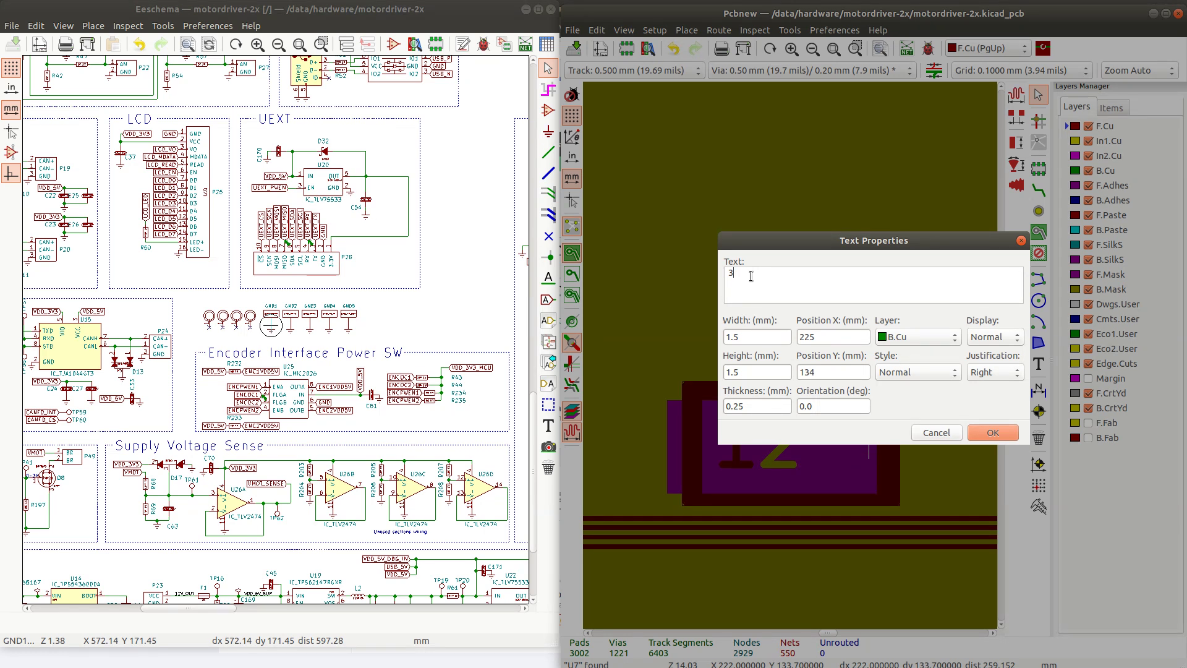
{"action": "key", "text": "BackSpace"}
{"action": "type", "text": "4"}
{"action": "left_click", "coordinate": [982, 431]}
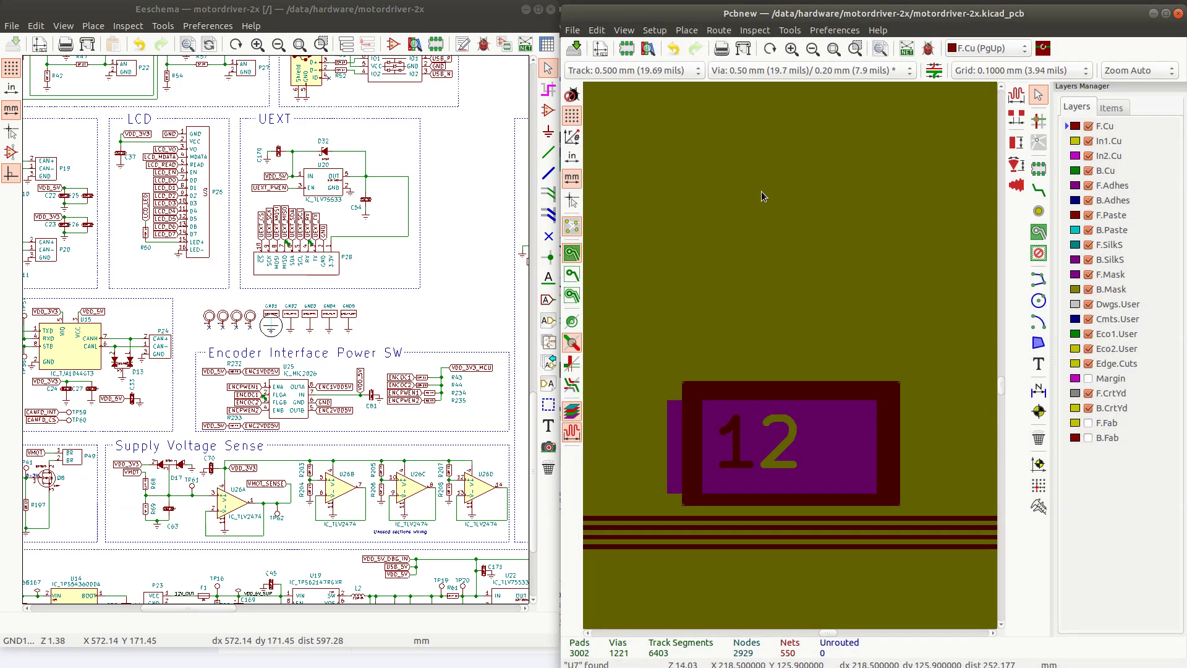
Refill all zones and move the "4" text on B.Cu so that it stands directly beside the "3"
{"action": "key", "text": "b"}
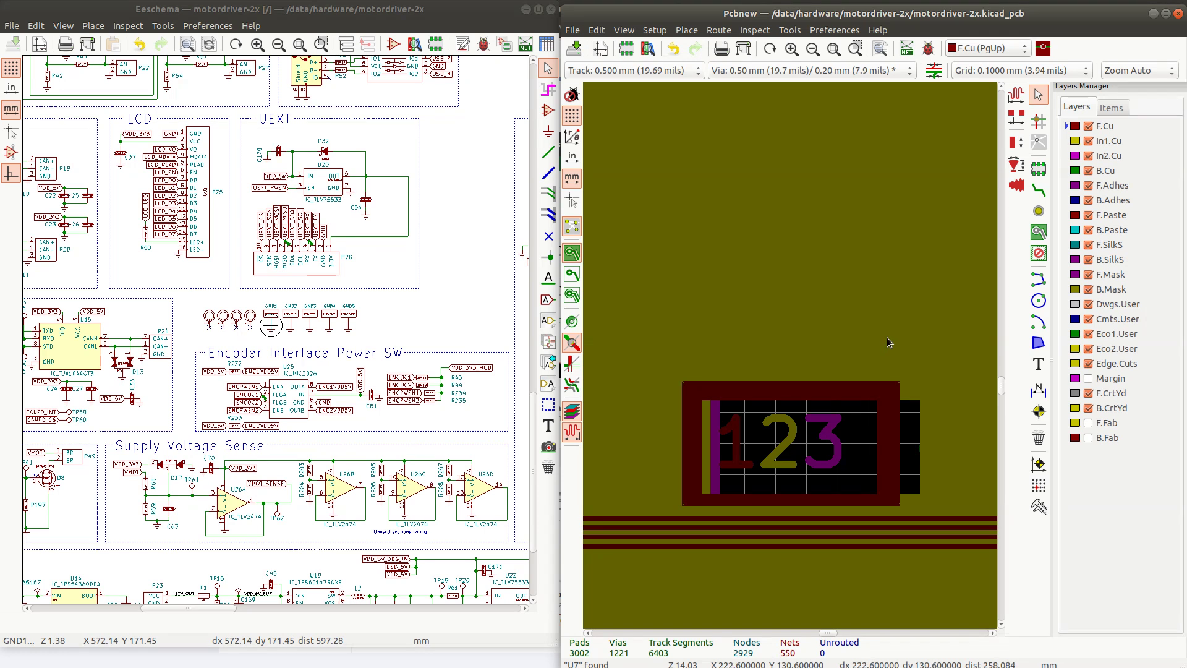
{"action": "left_click", "coordinate": [918, 454]}
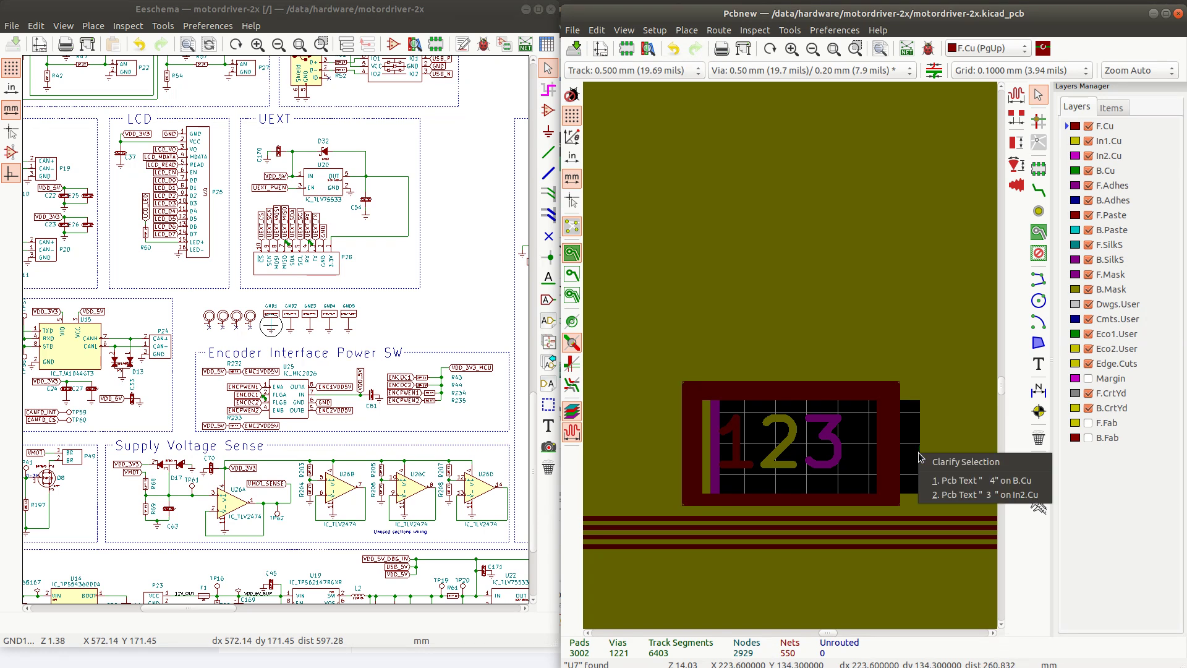
{"action": "left_click", "coordinate": [965, 480]}
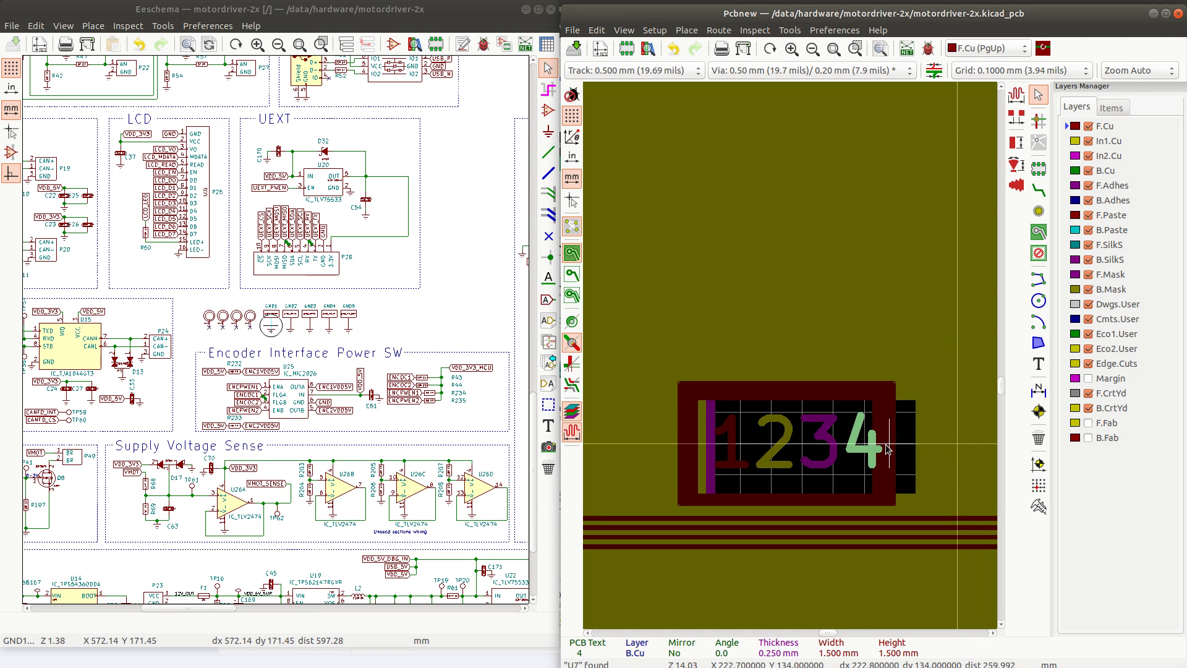
{"action": "left_click", "coordinate": [885, 448]}
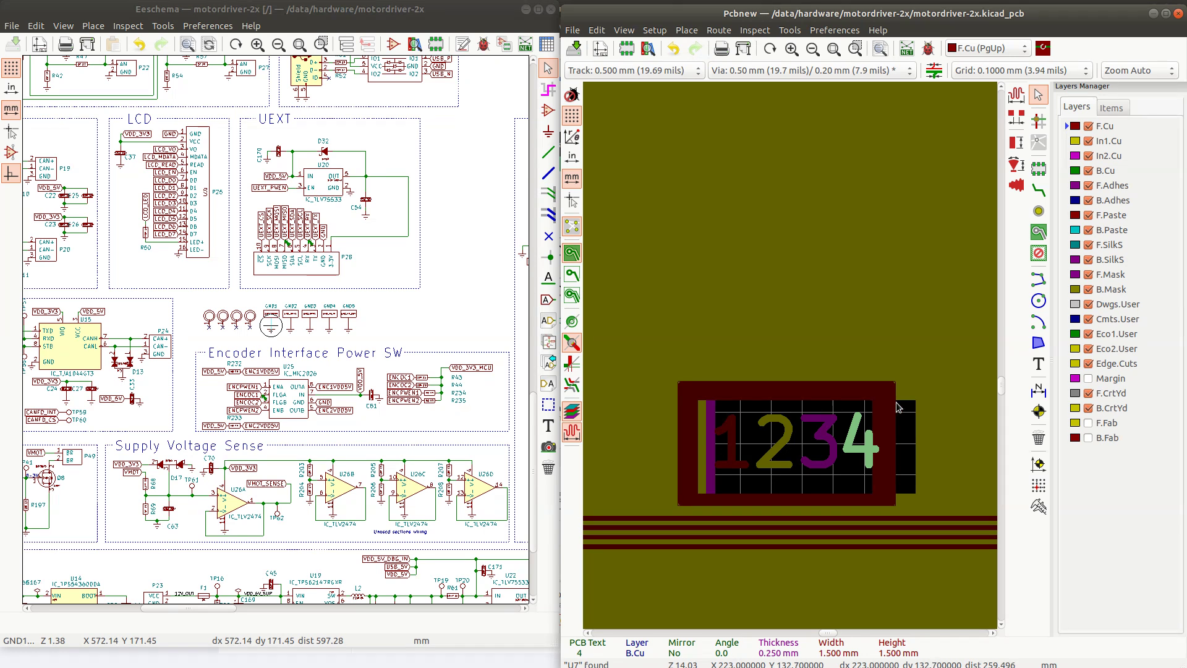
Extend the right edge of the F.Cu zone outline outward past the "4" and refill all zones
{"action": "left_click", "coordinate": [897, 423]}
{"action": "left_click", "coordinate": [896, 436]}
{"action": "left_click_drag", "start_coordinate": [896, 444], "coordinate": [914, 444]}
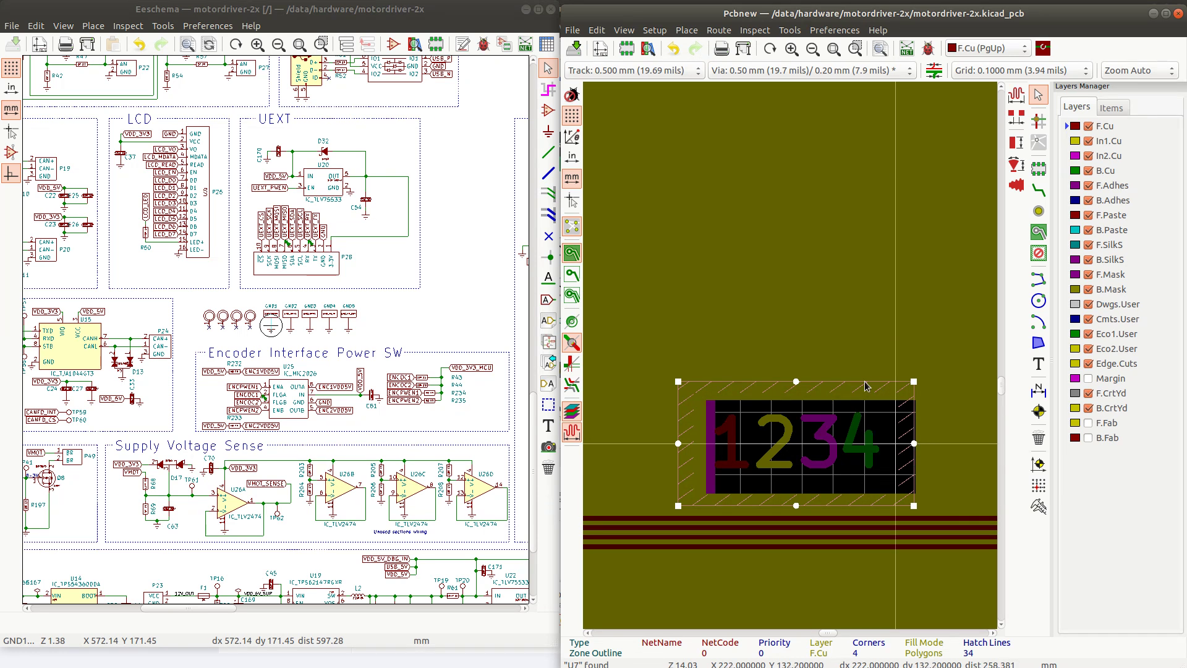
{"action": "key", "text": "b"}
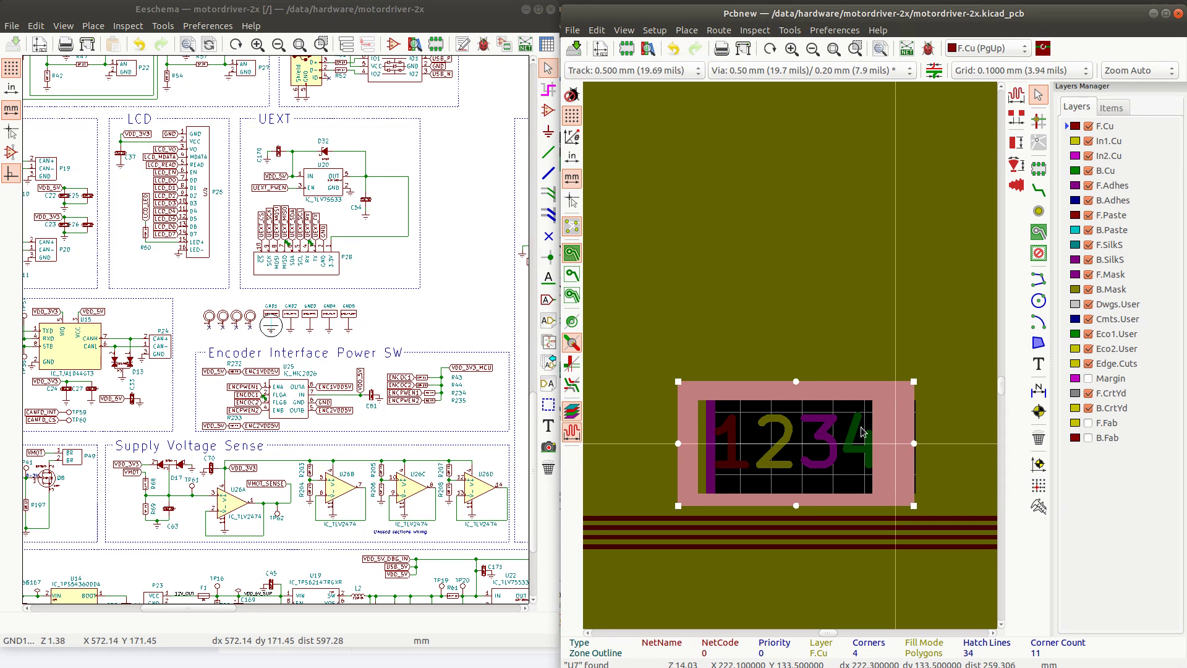
Add another trailing space to the "1" text on F.Cu and move it back beside the "2"
{"action": "left_click", "coordinate": [732, 443]}
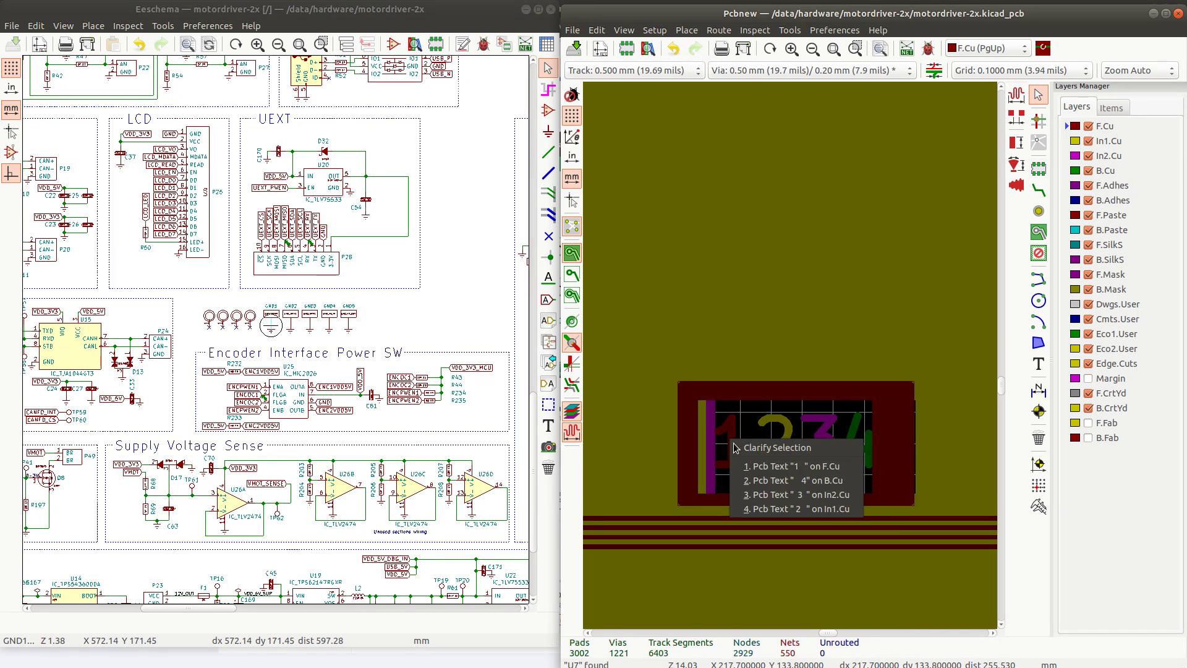
{"action": "left_click", "coordinate": [757, 467]}
{"action": "key", "text": "e"}
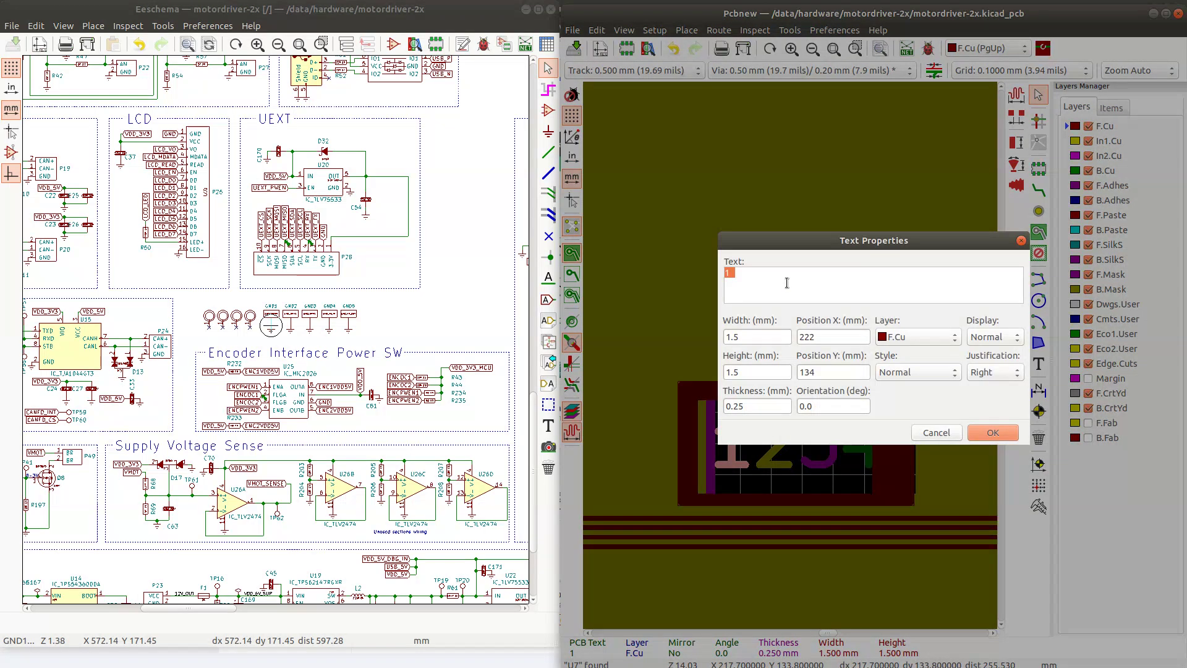
{"action": "left_click", "coordinate": [980, 432]}
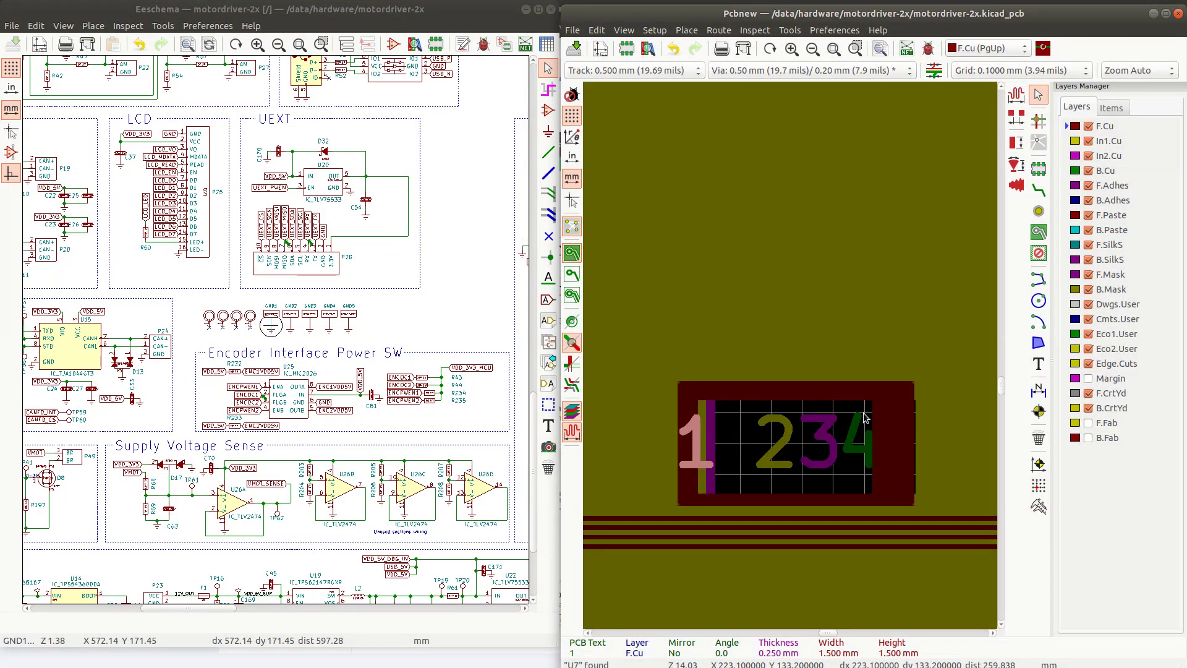
{"action": "left_click", "coordinate": [695, 443]}
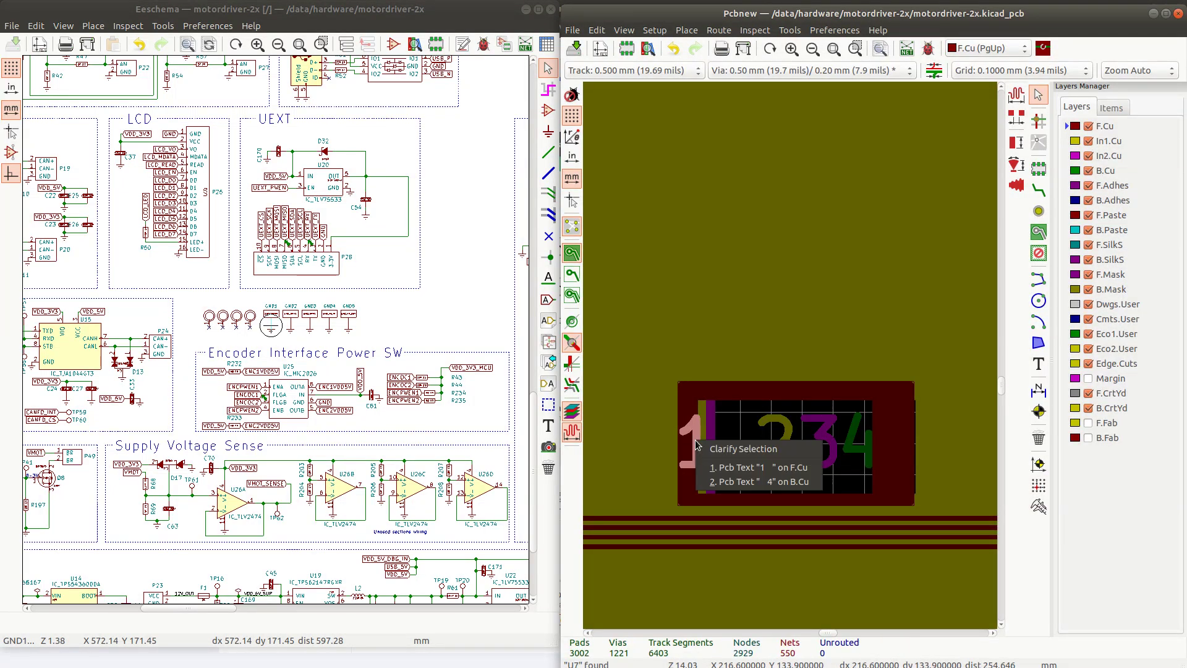
{"action": "left_click", "coordinate": [715, 473]}
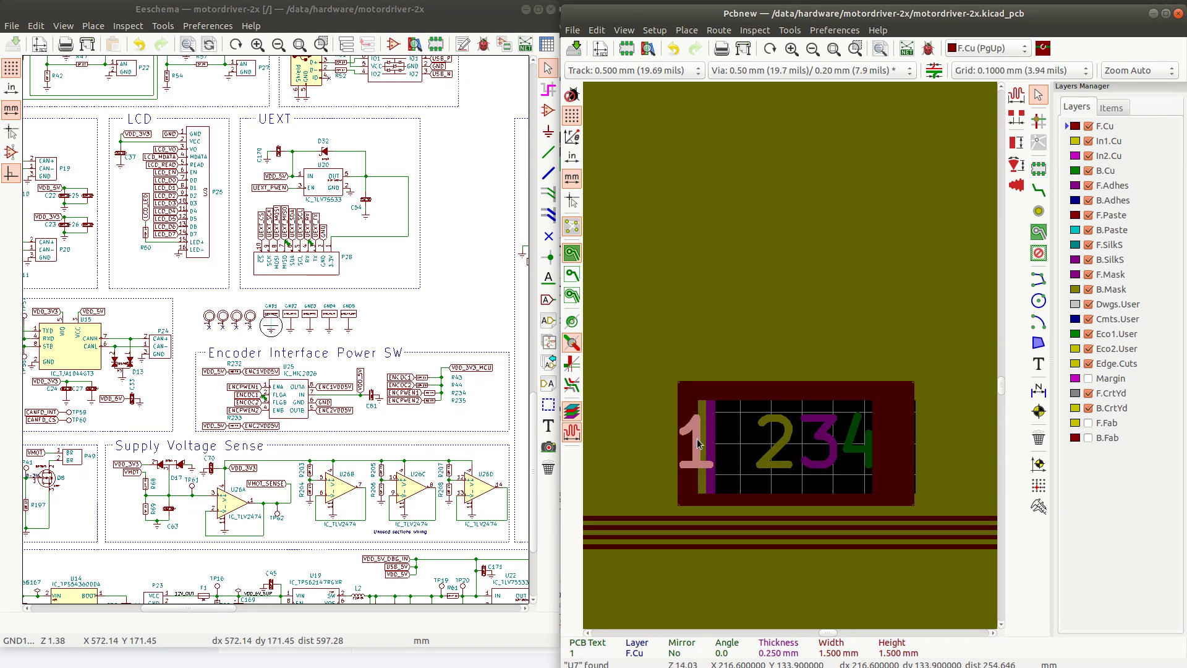
{"action": "key", "text": "m"}
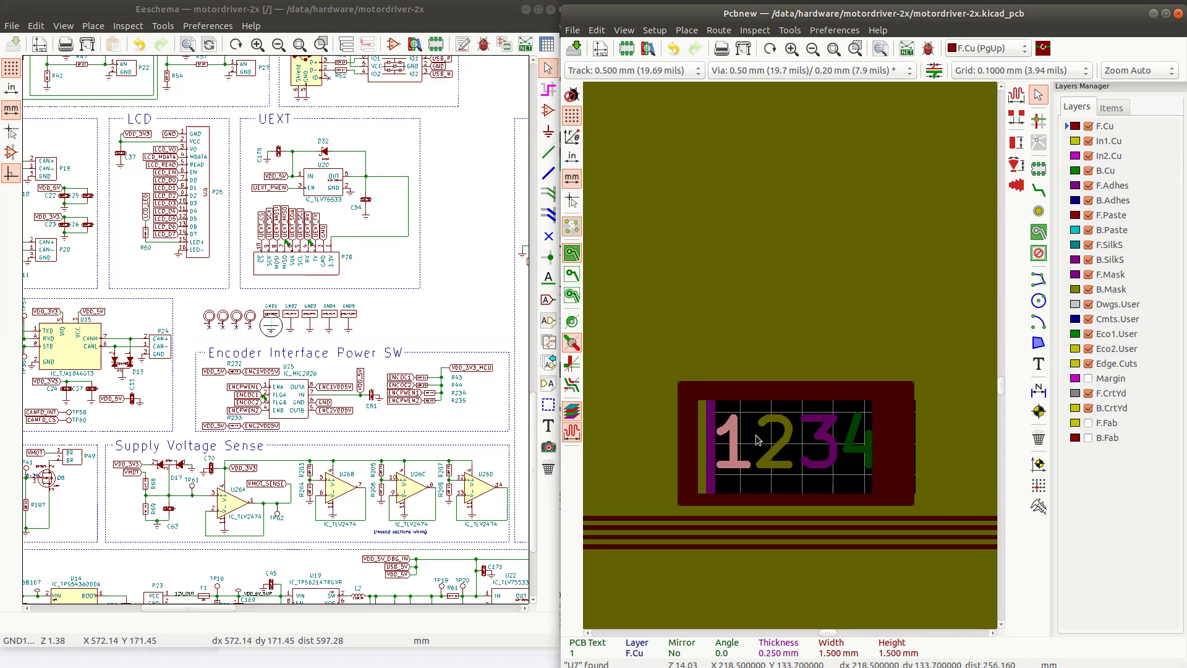
Remove the trailing spaces from the "1" text on F.Cu and move it back to the left of the "2"
{"action": "key", "text": "e"}
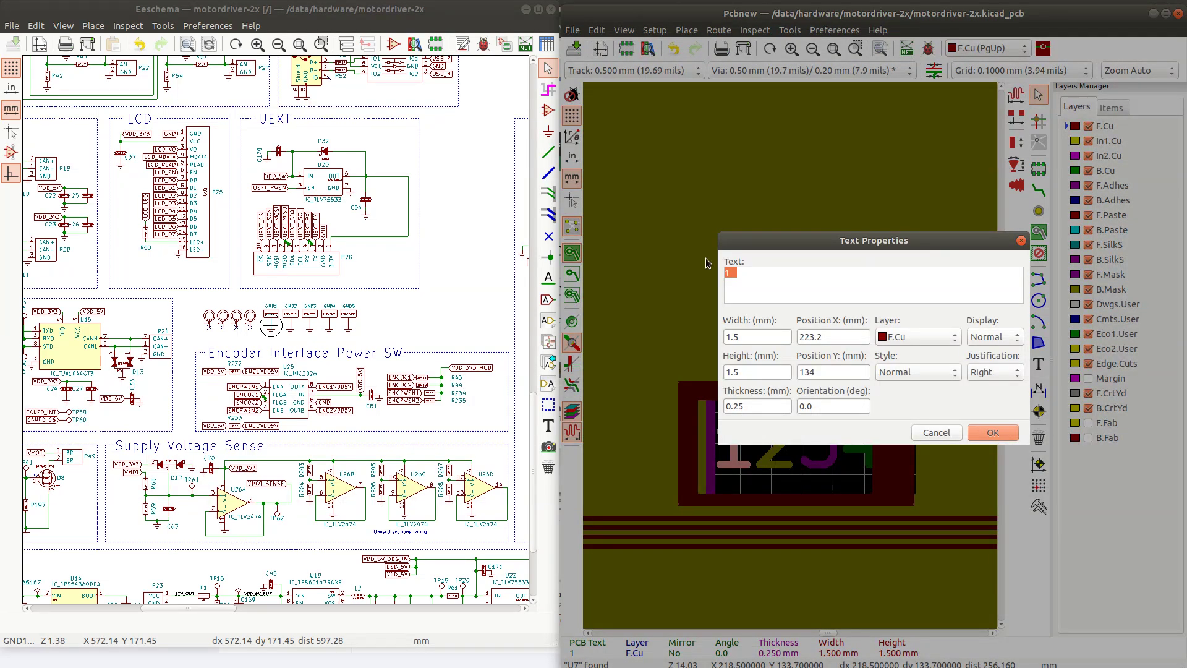
{"action": "left_click", "coordinate": [747, 273]}
{"action": "key", "text": "BackSpace"}
{"action": "left_click", "coordinate": [994, 433]}
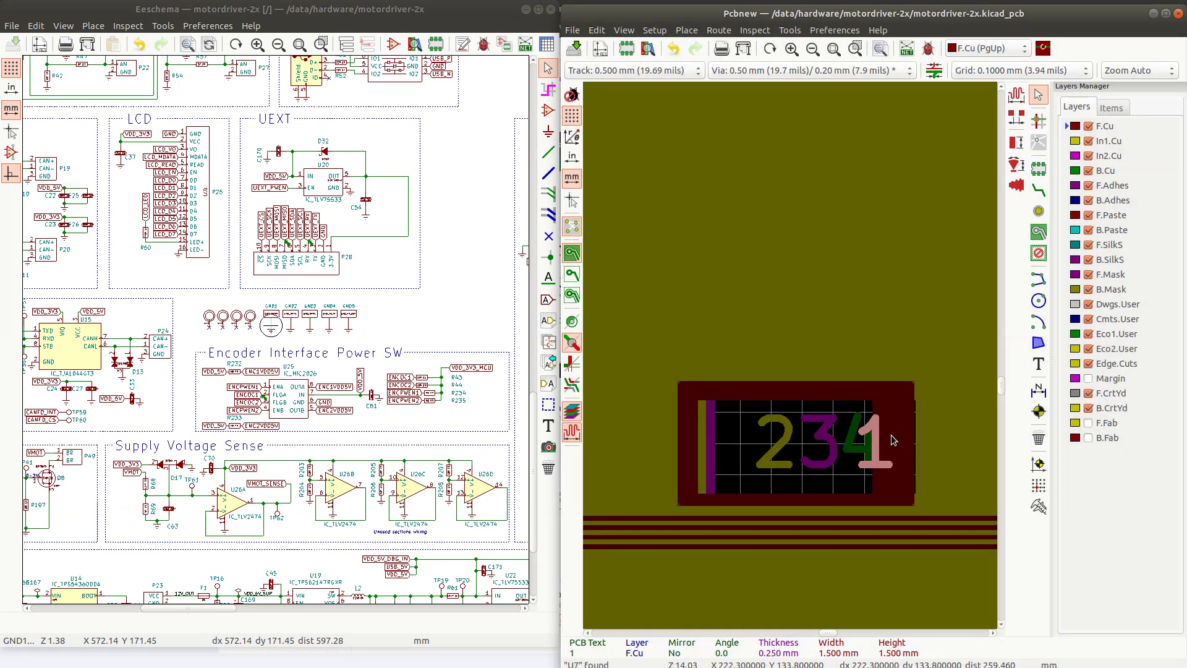
{"action": "left_click_drag", "start_coordinate": [901, 443], "coordinate": [761, 447]}
{"action": "left_click", "coordinate": [781, 443]}
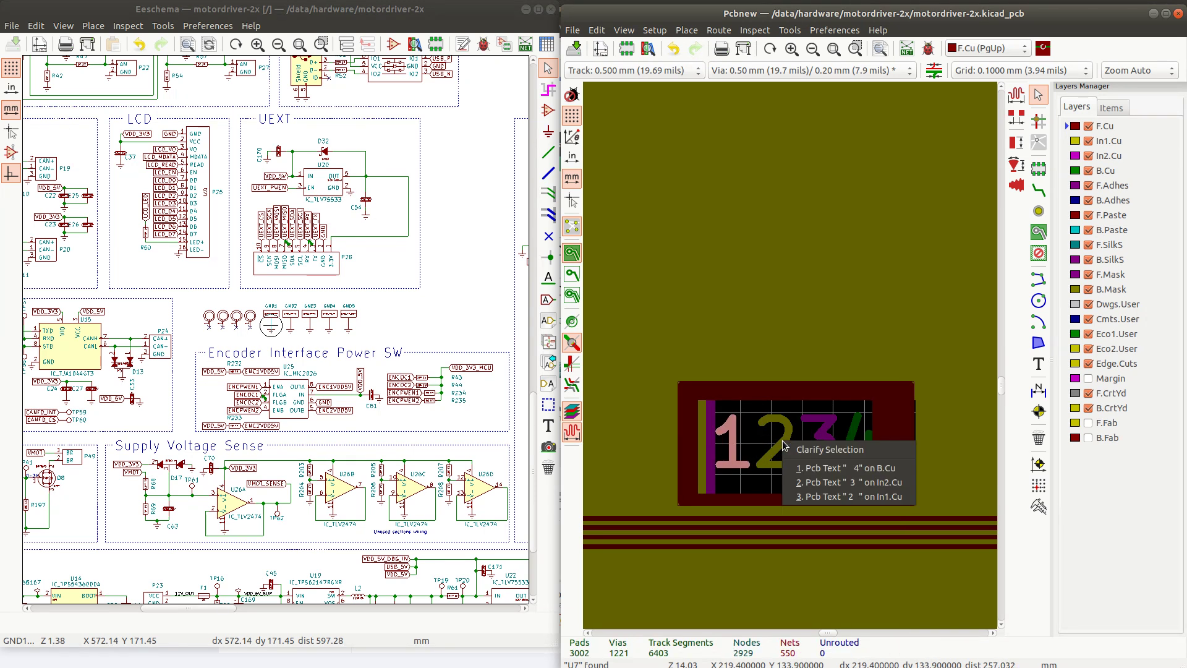
{"action": "left_click", "coordinate": [720, 441]}
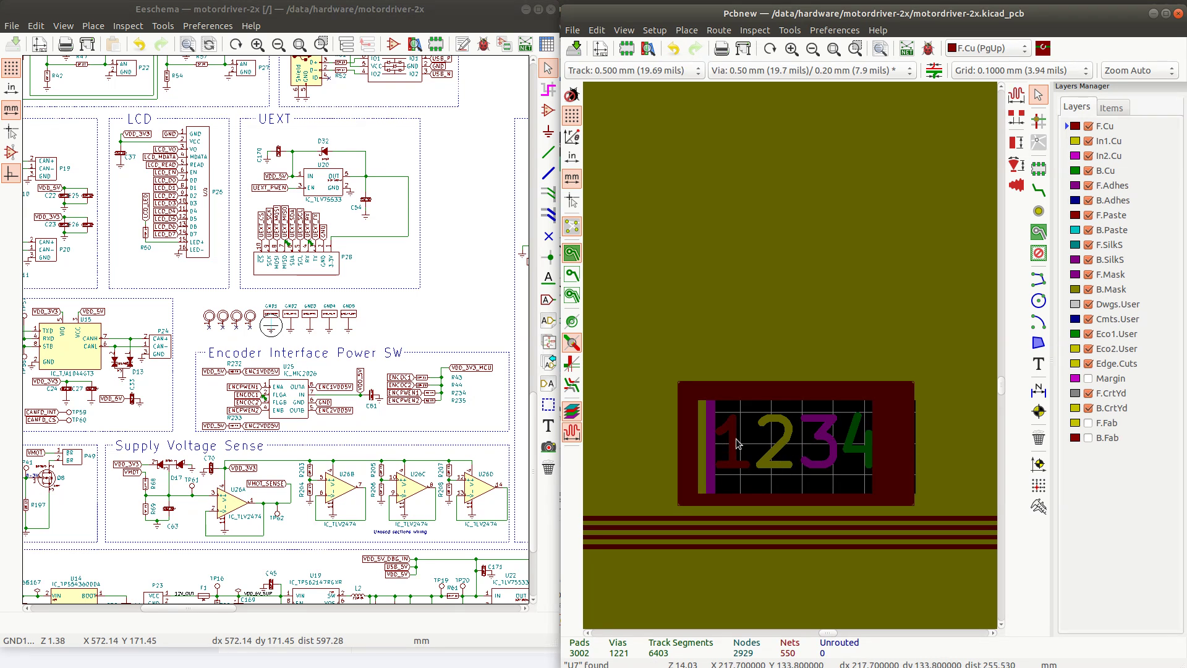
Remove the spaces around the "2" in the text on In1.Cu
{"action": "left_click", "coordinate": [737, 442]}
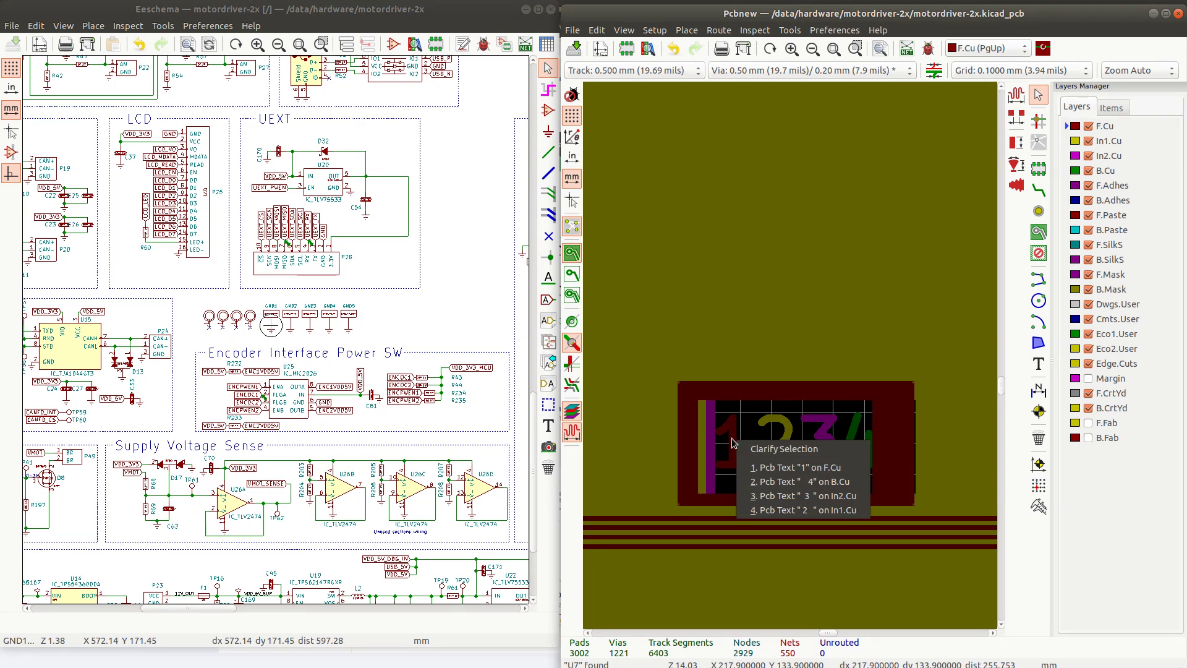
{"action": "left_click", "coordinate": [790, 434]}
{"action": "left_click", "coordinate": [791, 433]}
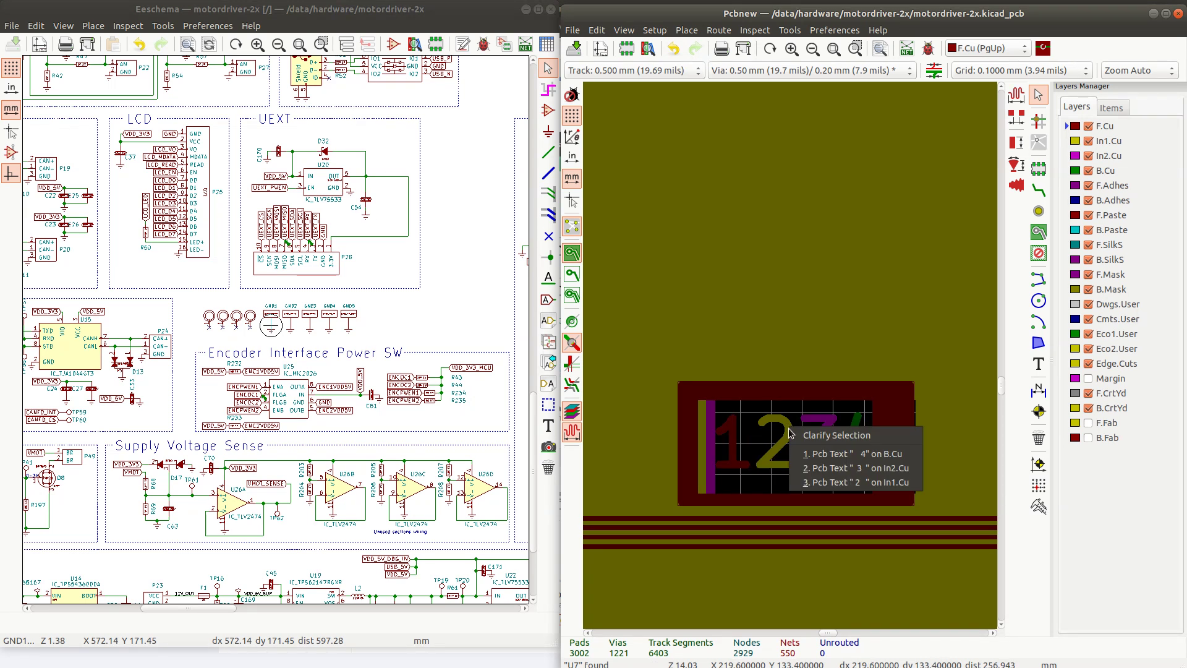
{"action": "left_click", "coordinate": [822, 483]}
{"action": "key", "text": "e"}
{"action": "left_click", "coordinate": [747, 274]}
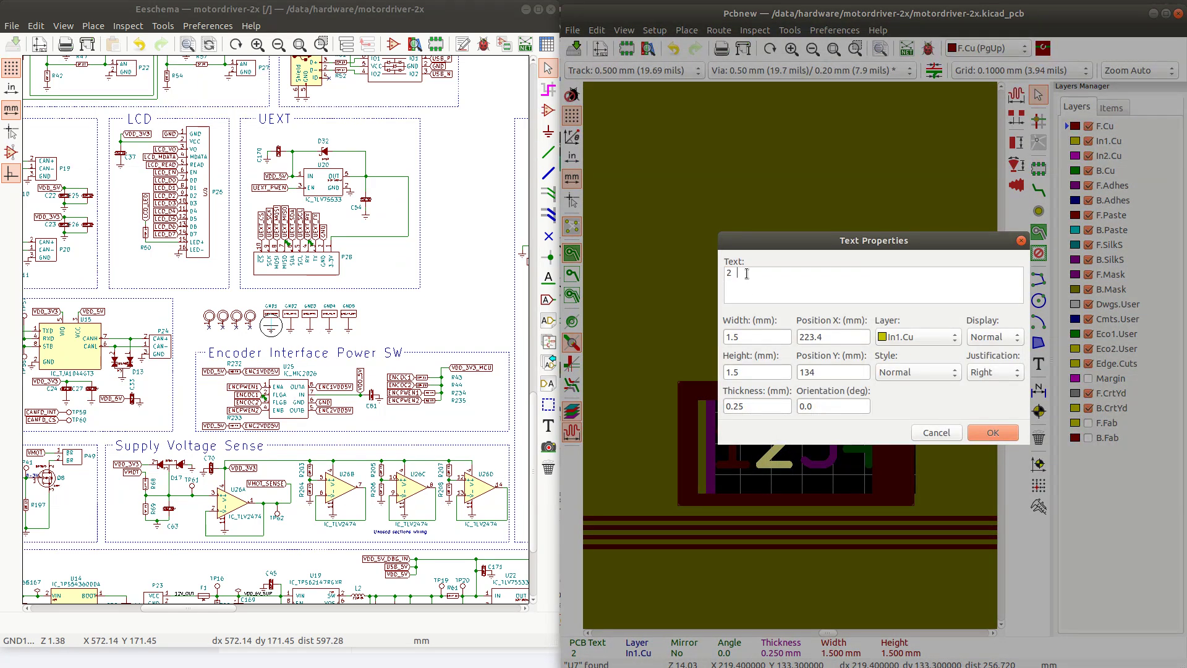
{"action": "key", "text": "Left"}
{"action": "key", "text": "Left"}
{"action": "left_click", "coordinate": [992, 432]}
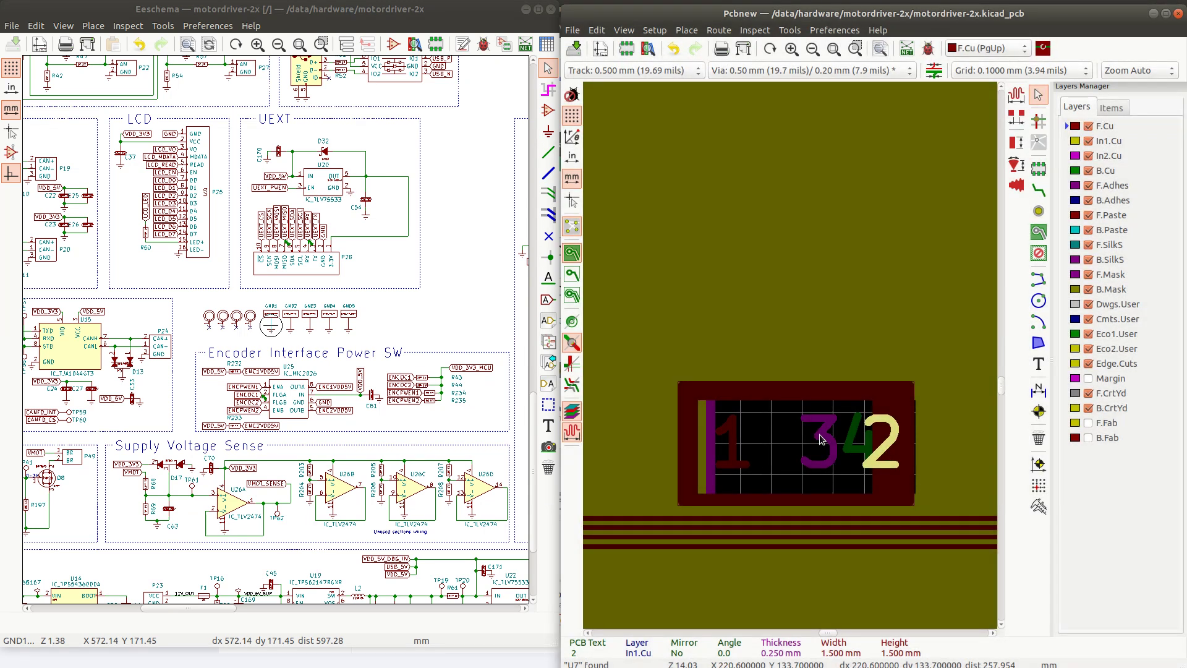
{"action": "left_click", "coordinate": [820, 435]}
{"action": "left_click", "coordinate": [868, 425]}
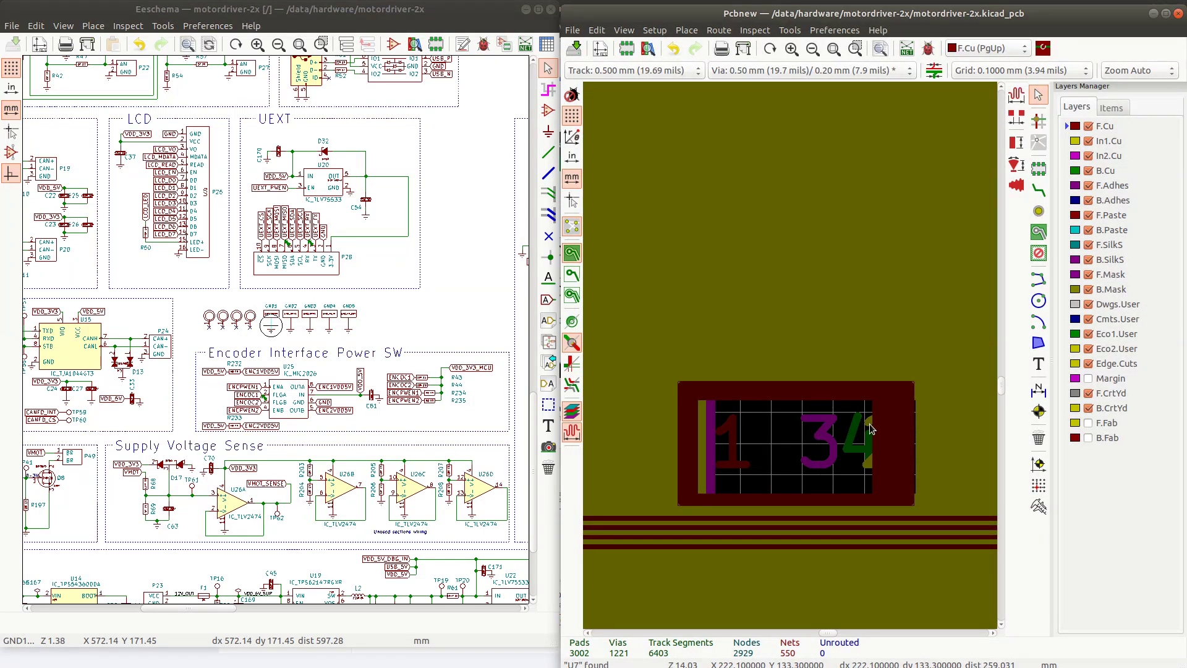
Move the "2" text on In1.Cu back between the "1" and the "3"
{"action": "left_click", "coordinate": [870, 424]}
{"action": "left_click", "coordinate": [901, 478]}
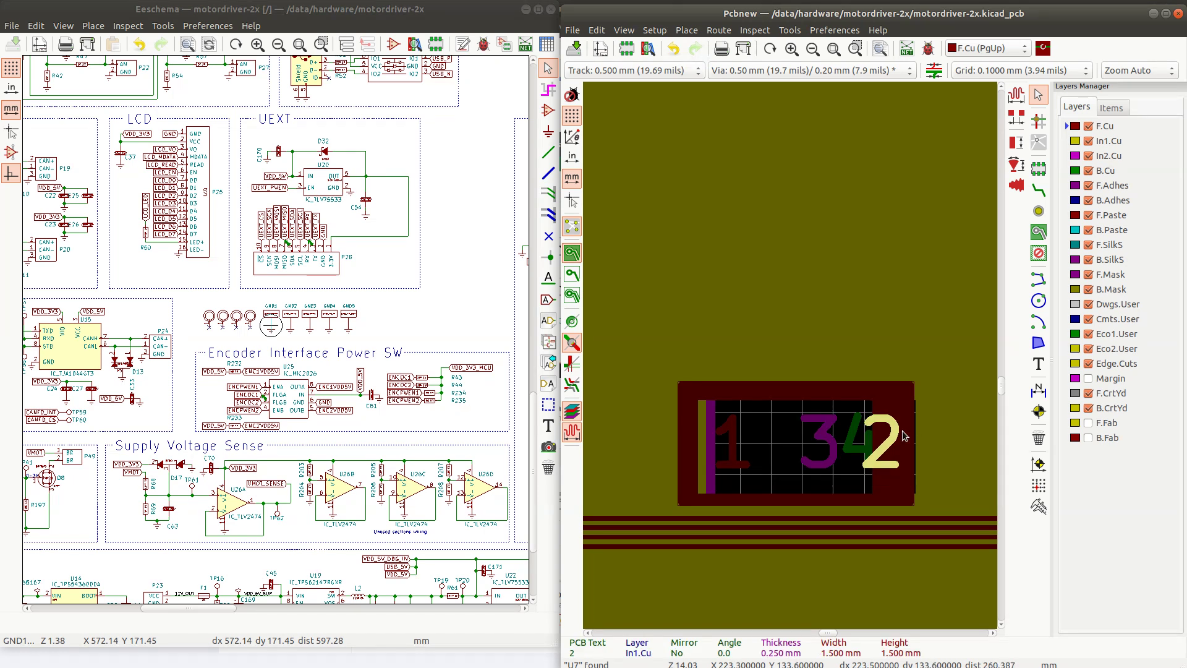
{"action": "left_click_drag", "start_coordinate": [906, 444], "coordinate": [800, 442]}
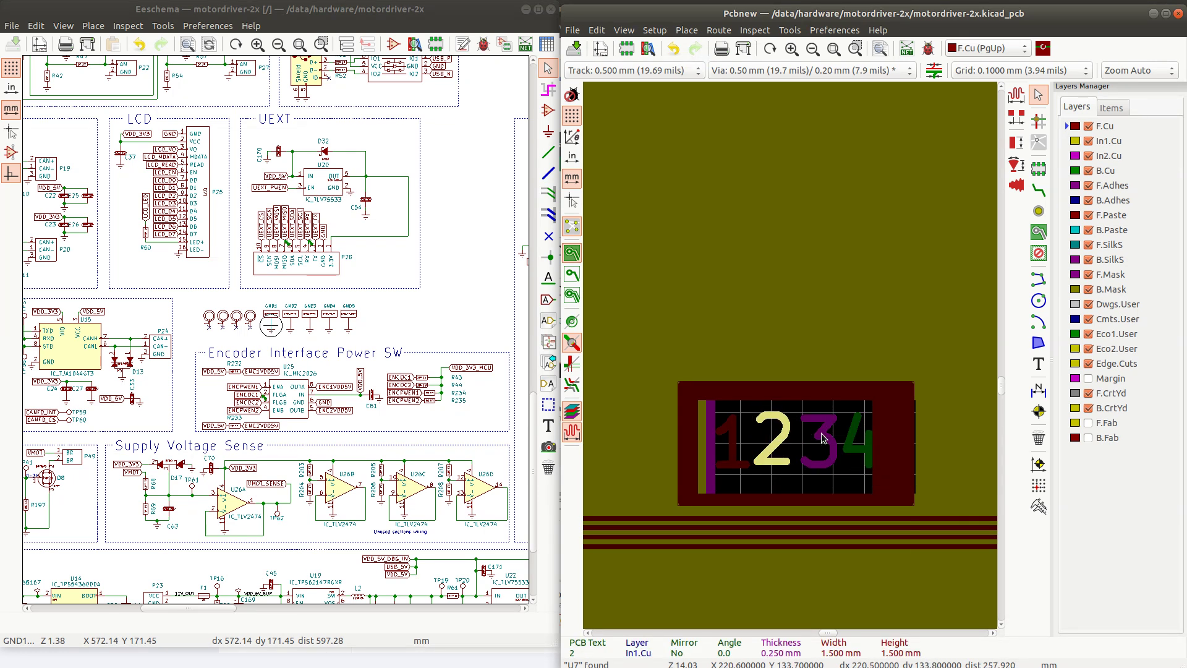
Remove the spaces from the "3" text on In2.Cu and the "4" text on B.Cu, placing the "3" back between "2" and "4"
{"action": "left_click", "coordinate": [822, 434]}
{"action": "left_click", "coordinate": [869, 474]}
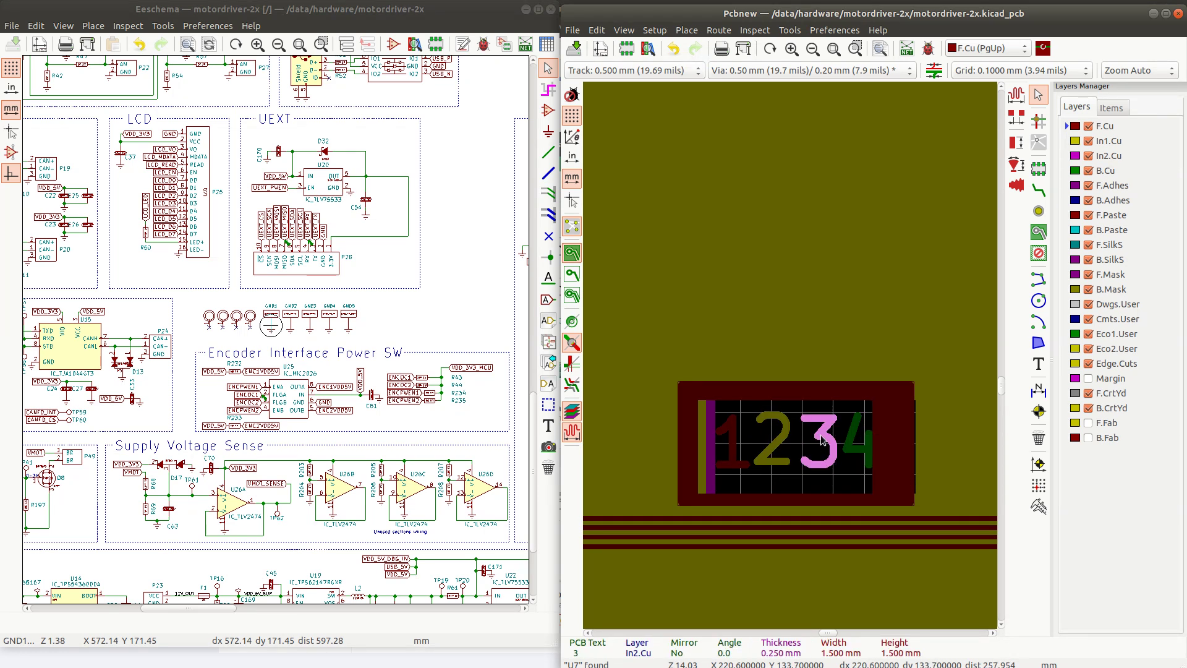
{"action": "double_click", "coordinate": [822, 439]}
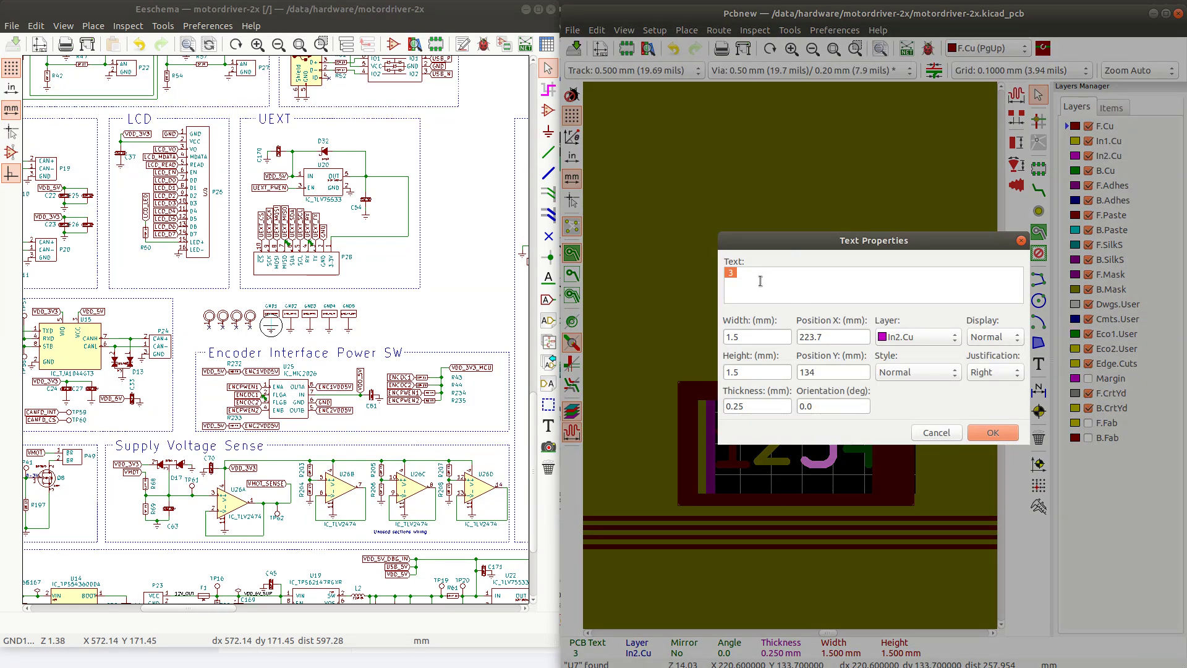
{"action": "left_click", "coordinate": [1001, 436]}
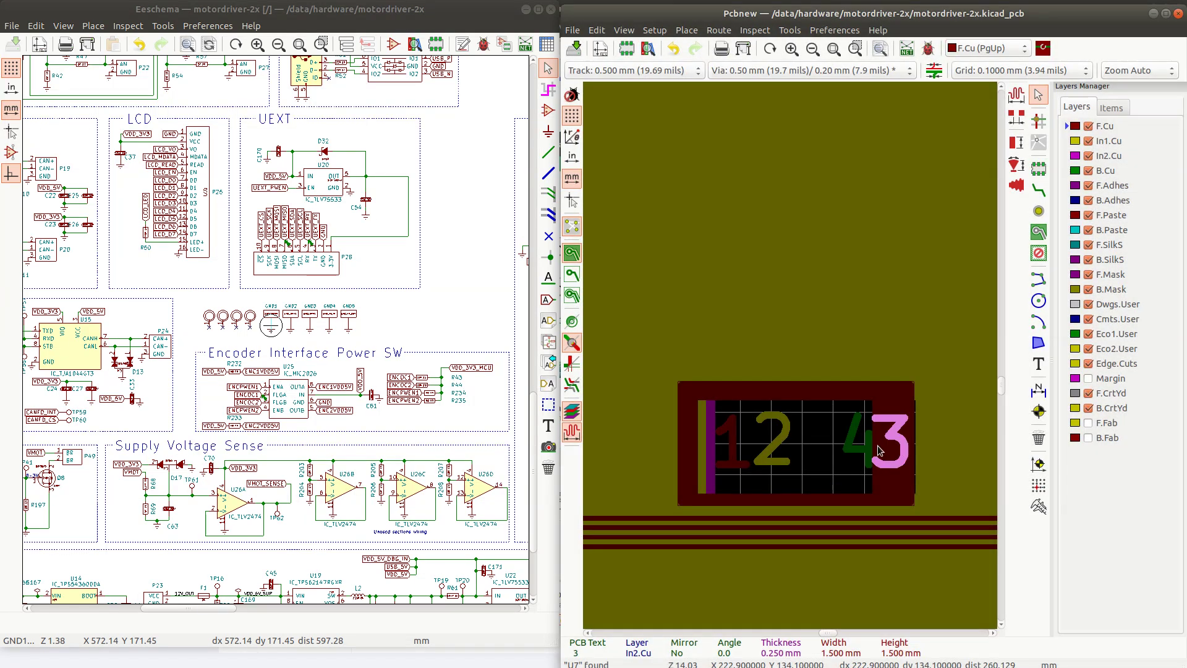
{"action": "left_click_drag", "start_coordinate": [895, 439], "coordinate": [859, 452]}
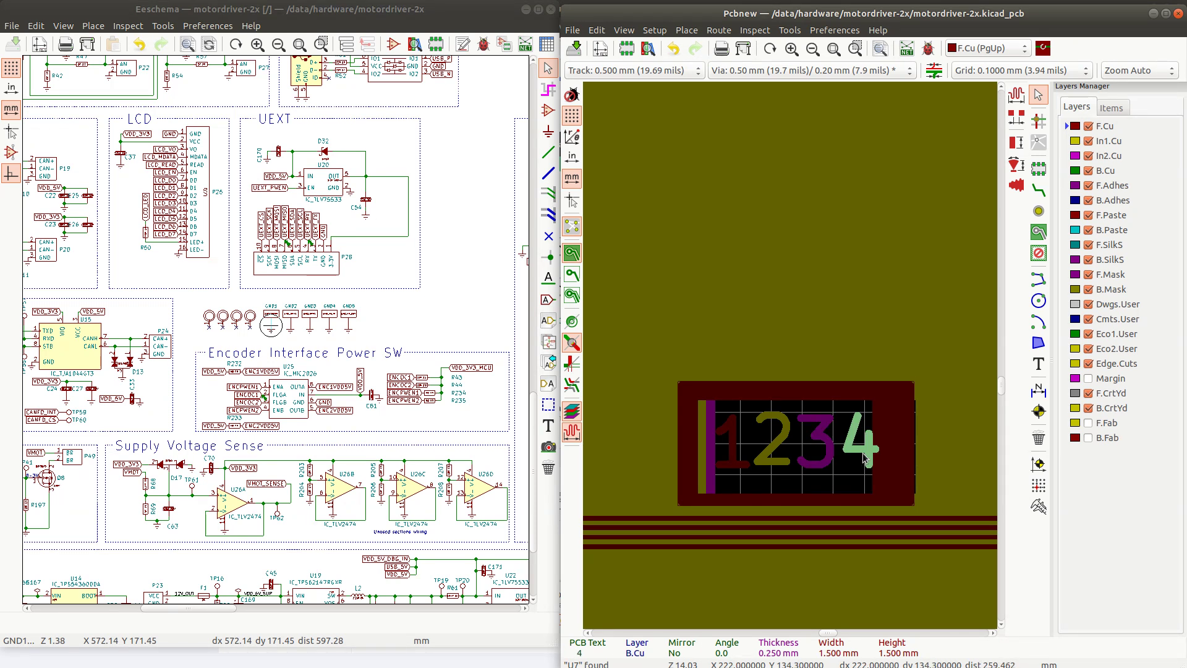
{"action": "double_click", "coordinate": [862, 453]}
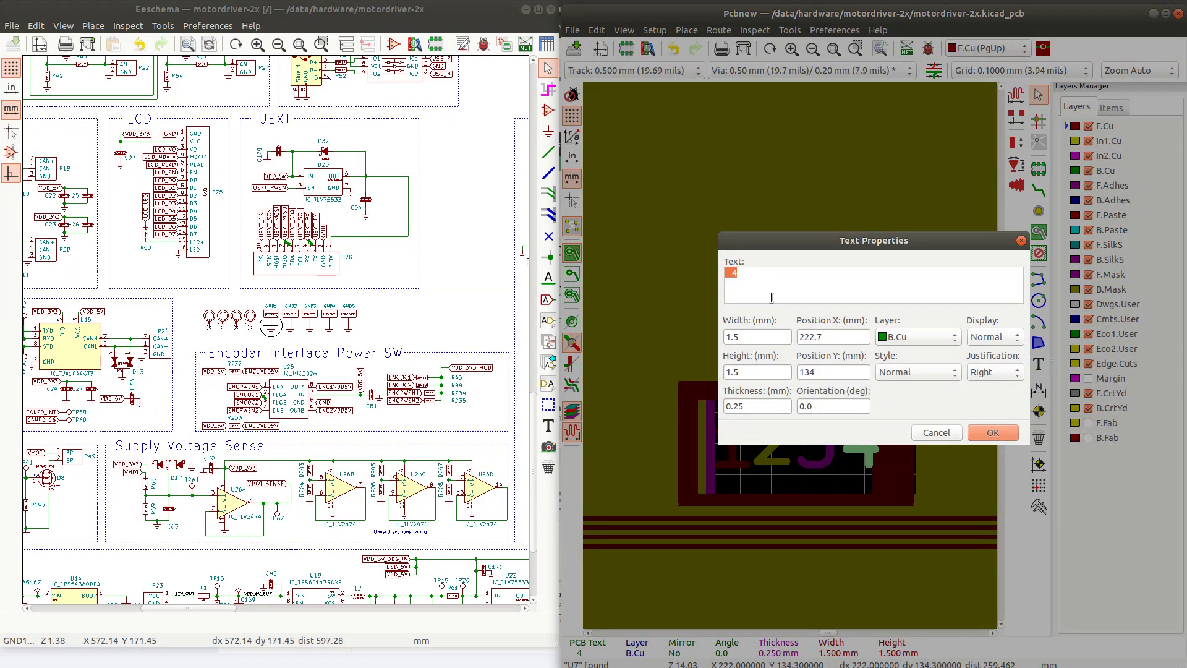
{"action": "left_click", "coordinate": [993, 432]}
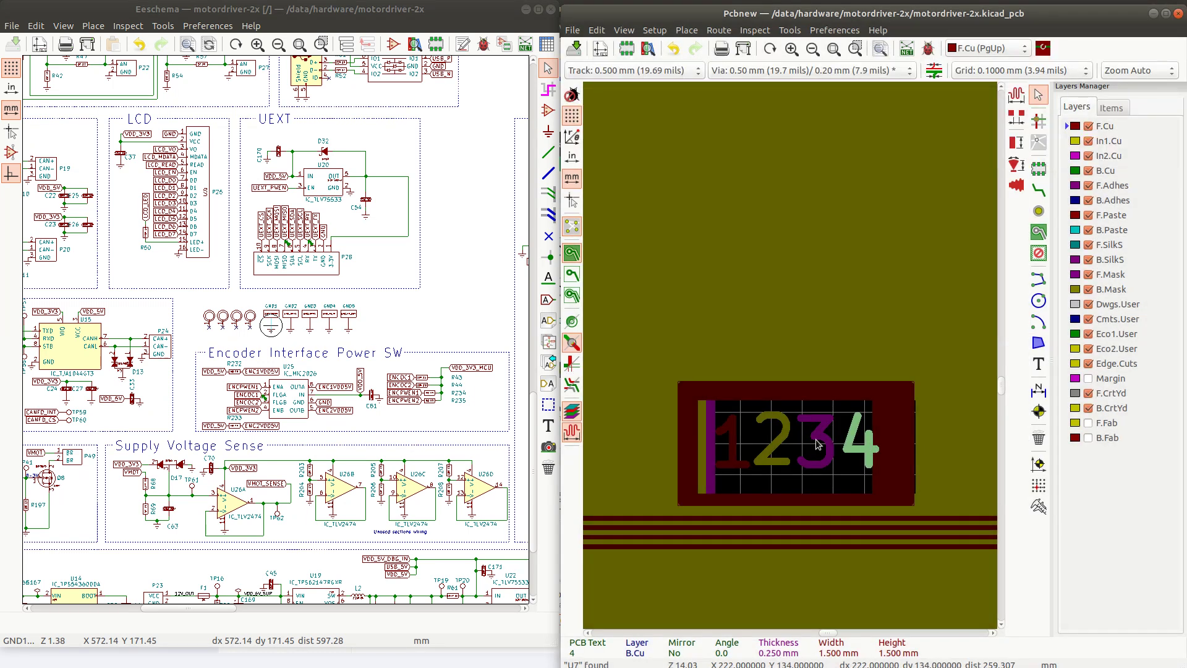
Distribute the four layer number texts "1" to "4" horizontally
{"action": "left_click", "coordinate": [825, 444]}
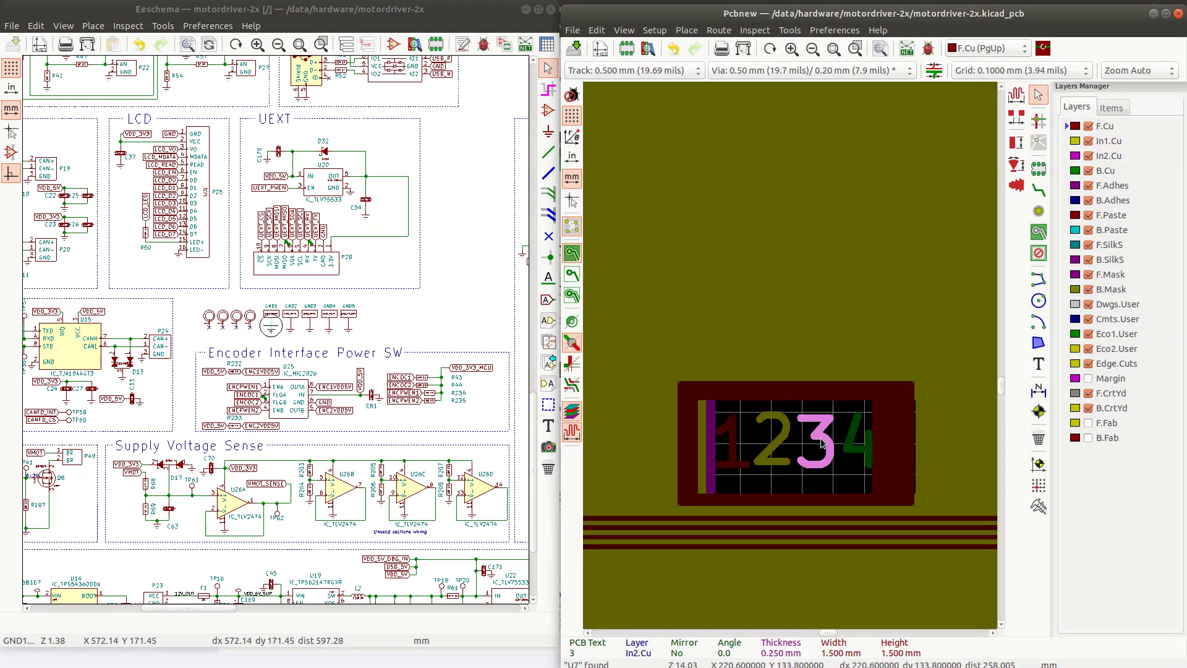
{"action": "left_click", "coordinate": [857, 447], "text": "shift"}
{"action": "left_click", "coordinate": [773, 440], "text": "shift"}
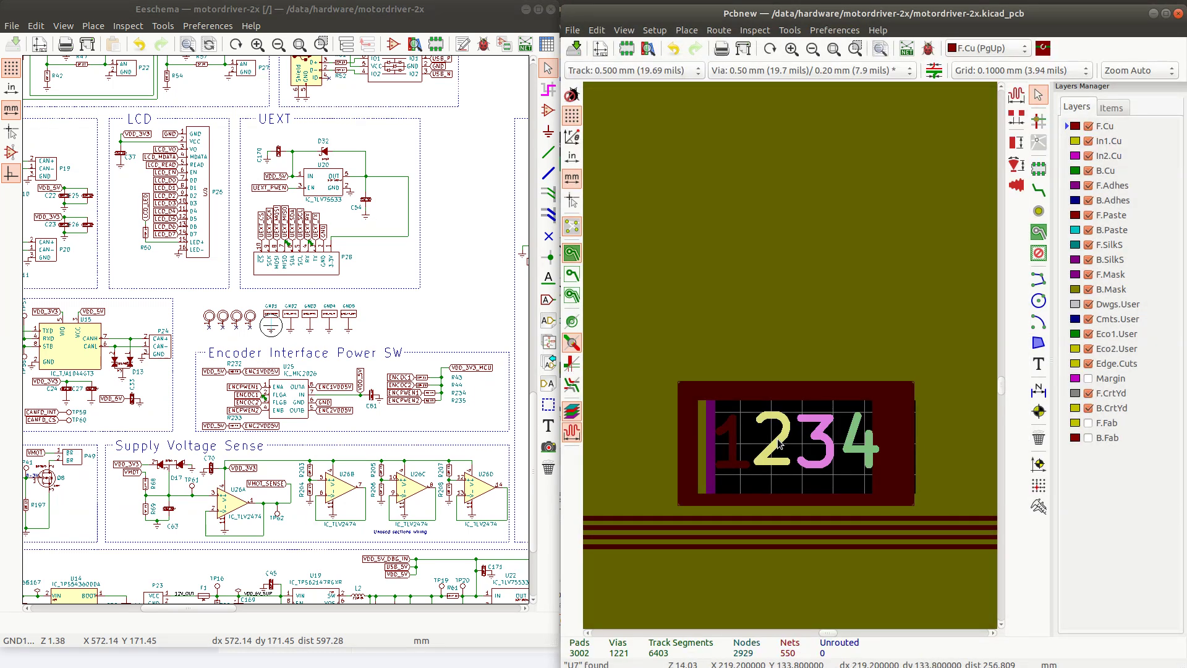
{"action": "left_click", "coordinate": [731, 441], "text": "shift"}
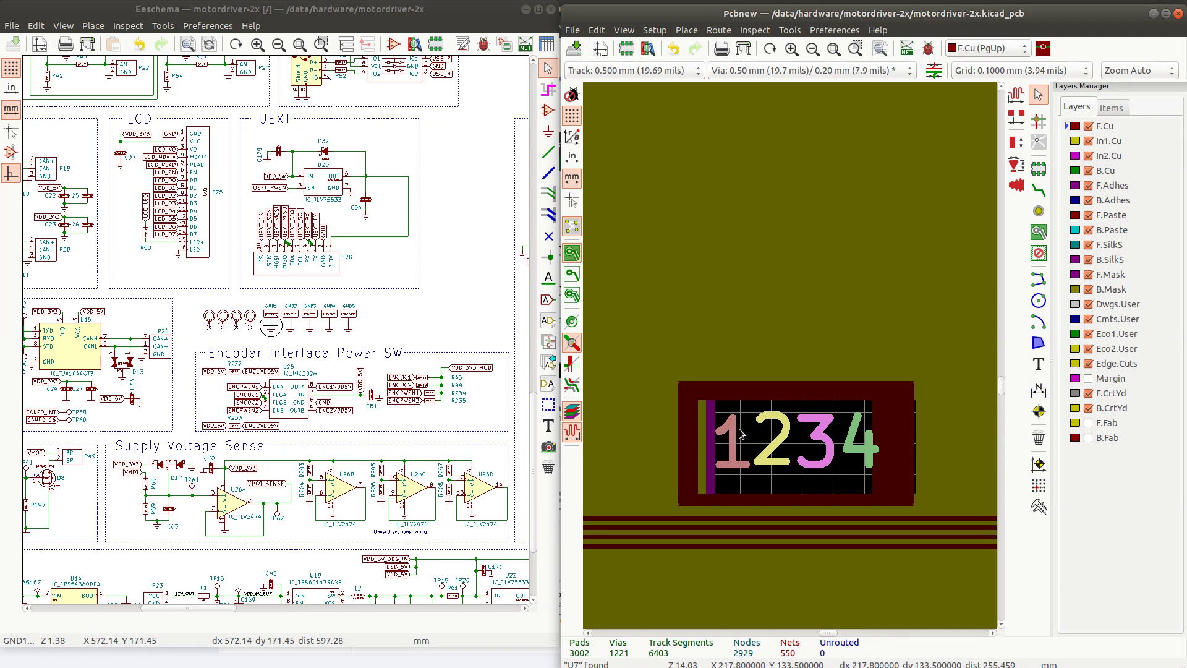
{"action": "right_click", "coordinate": [765, 401]}
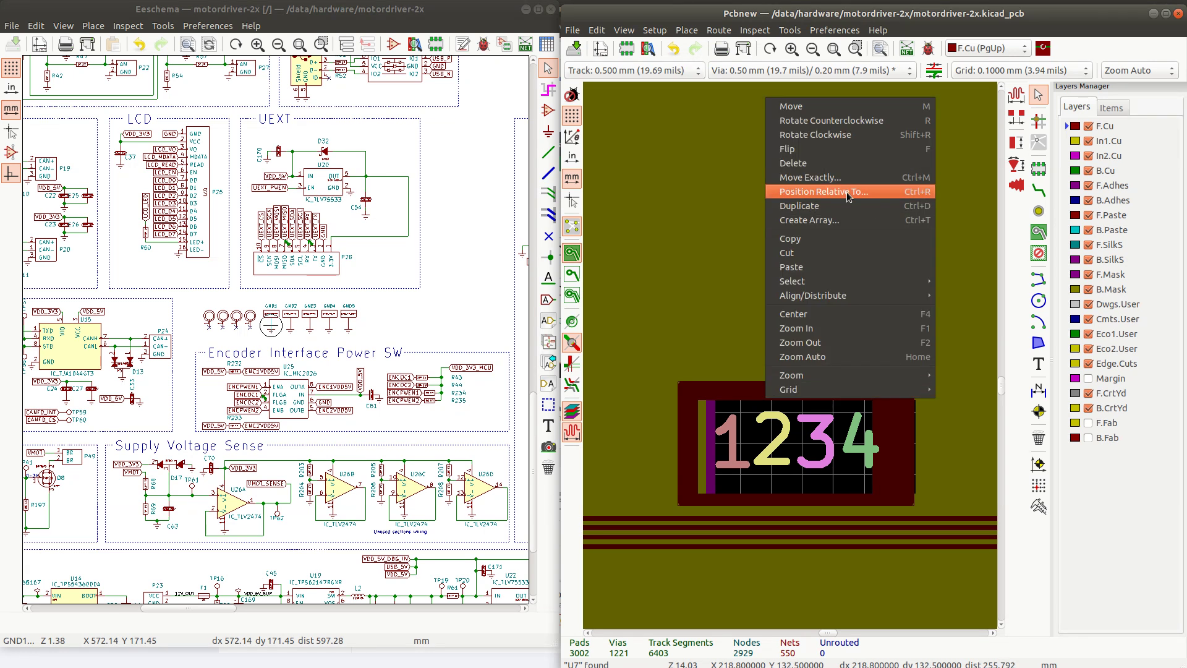
{"action": "mouse_move", "coordinate": [853, 297]}
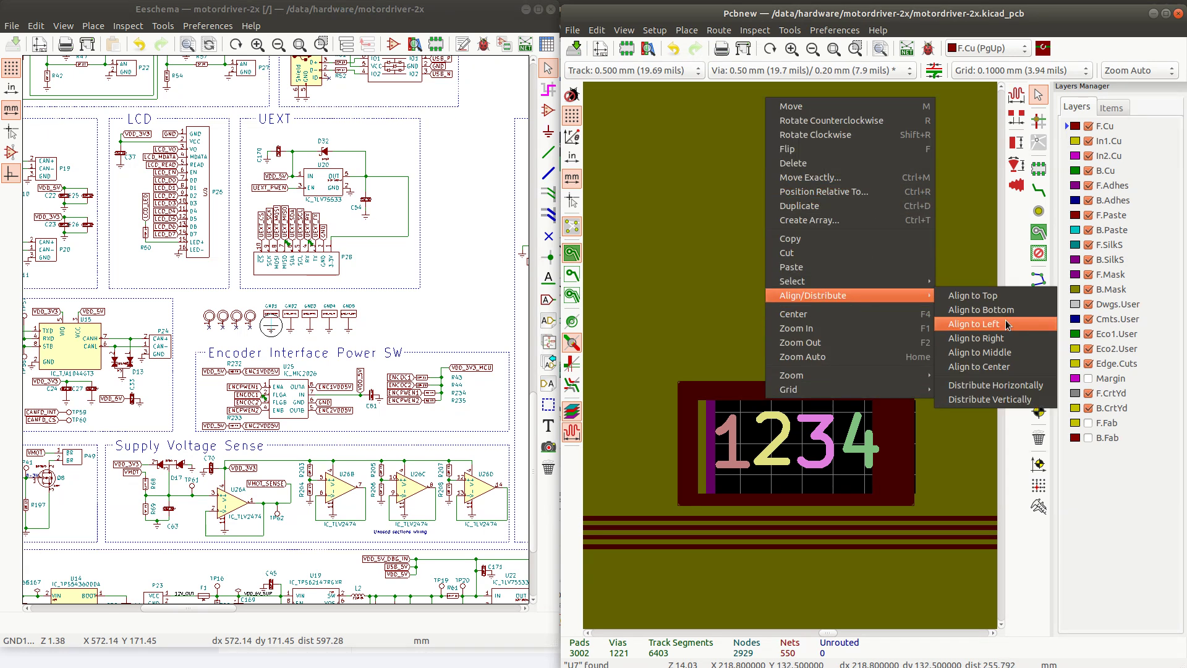
{"action": "left_click", "coordinate": [997, 384]}
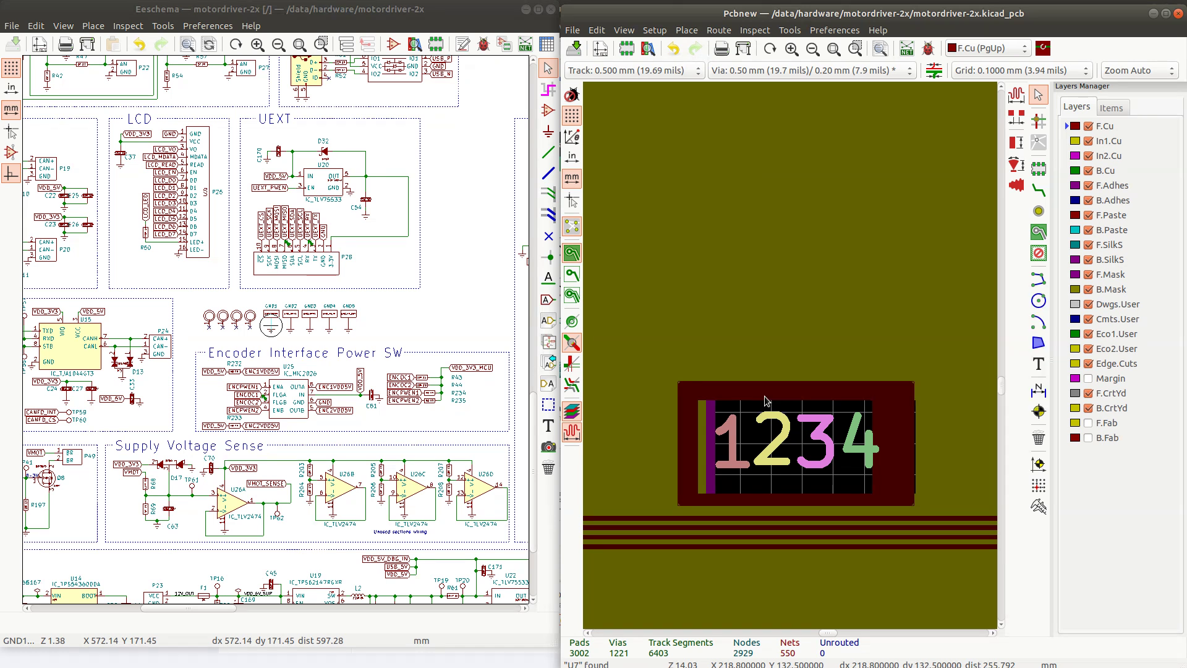
Align the four layer number texts to the bottom
{"action": "right_click", "coordinate": [776, 435]}
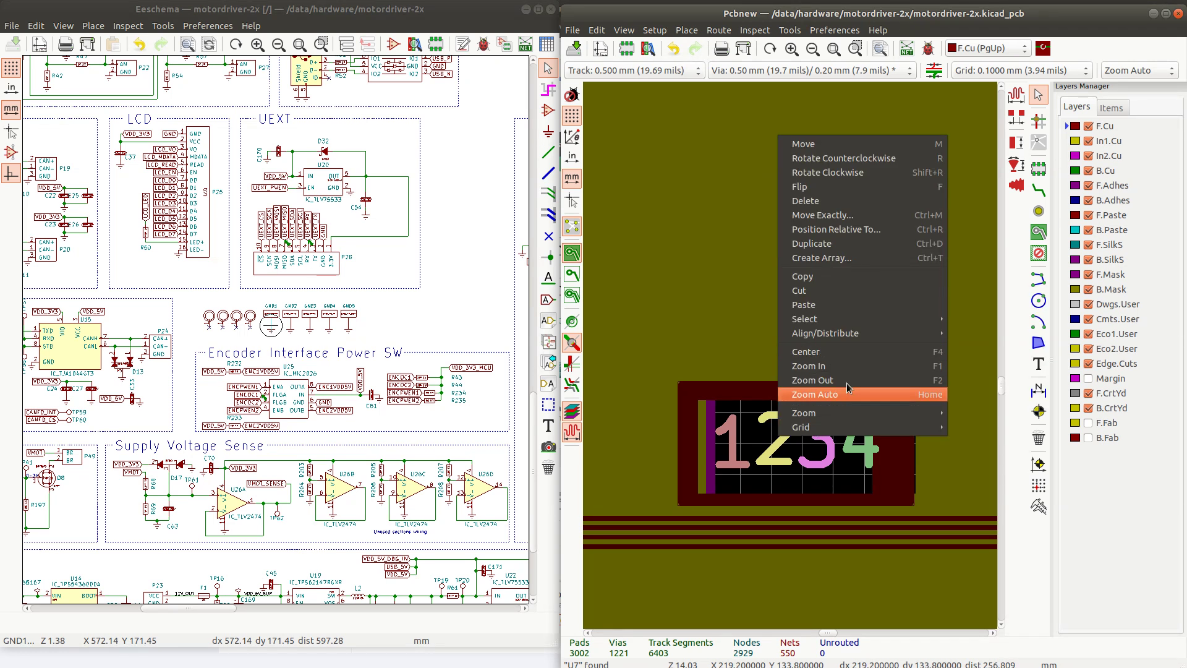
{"action": "mouse_move", "coordinate": [851, 337]}
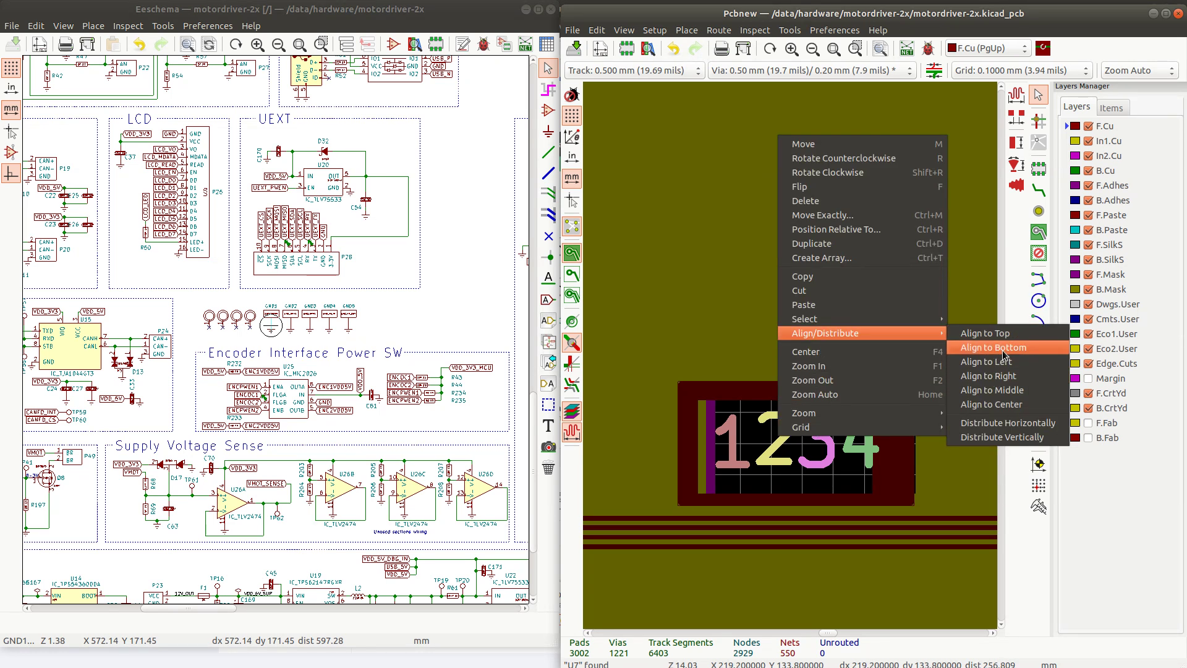
{"action": "left_click", "coordinate": [1004, 353]}
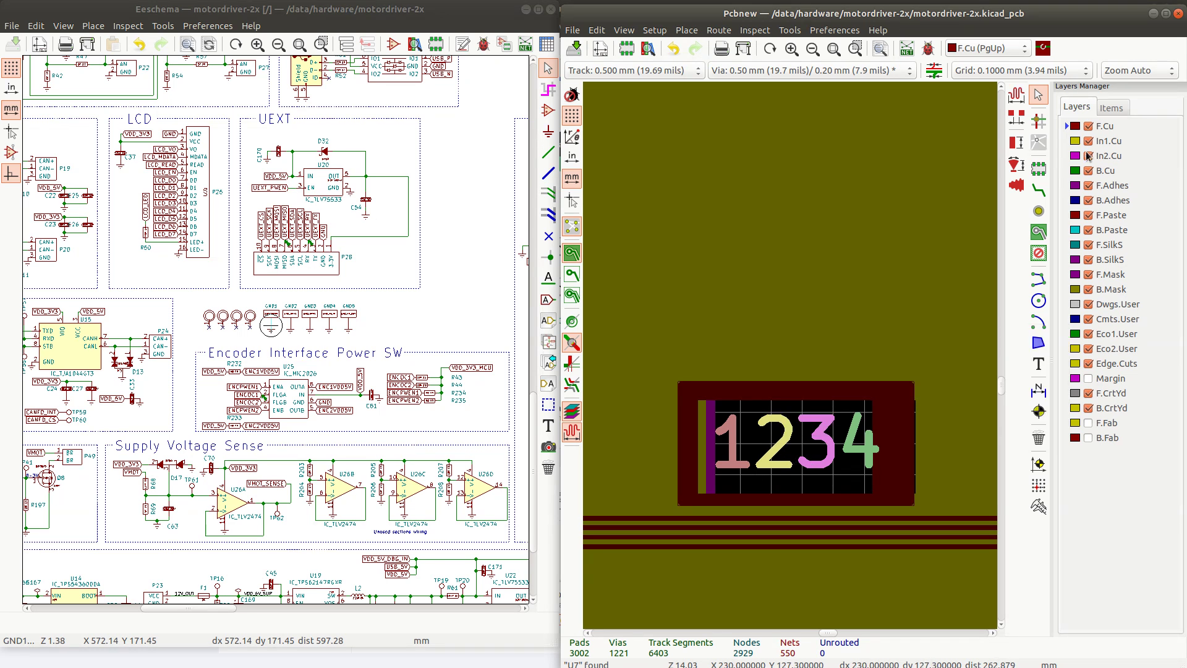
Draw a keepout rectangle of about 6 by 3 mm around the digits on all four copper layers, barring tracks, vias and copper pours
{"action": "left_click", "coordinate": [1039, 253]}
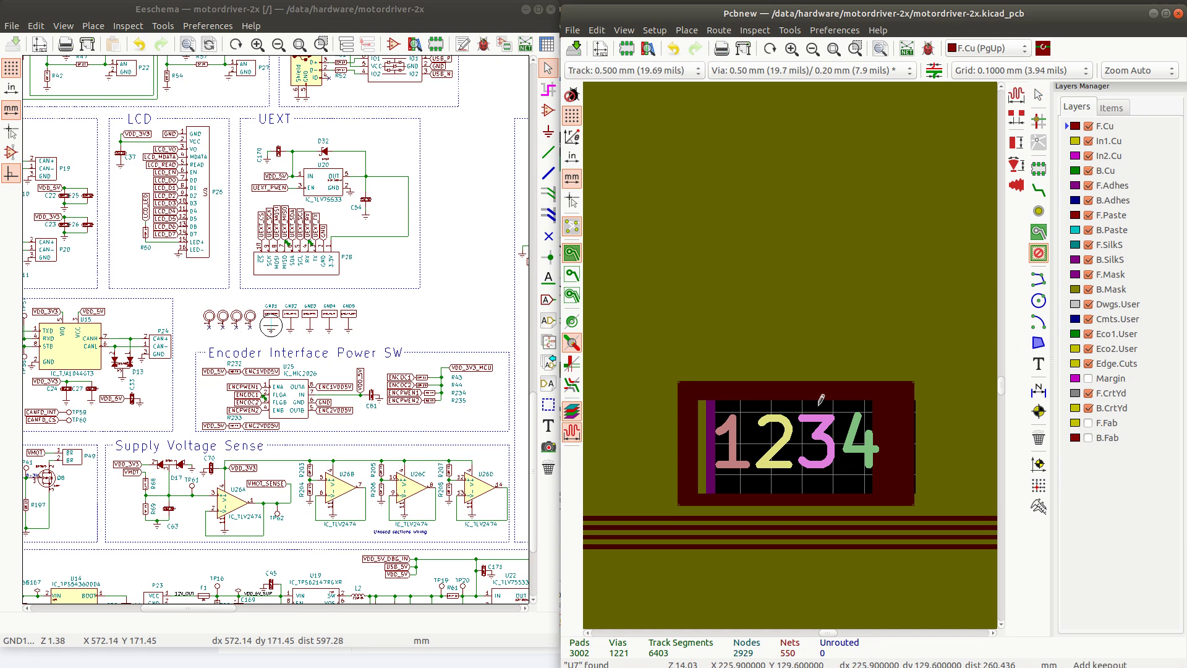
{"action": "left_click", "coordinate": [697, 399]}
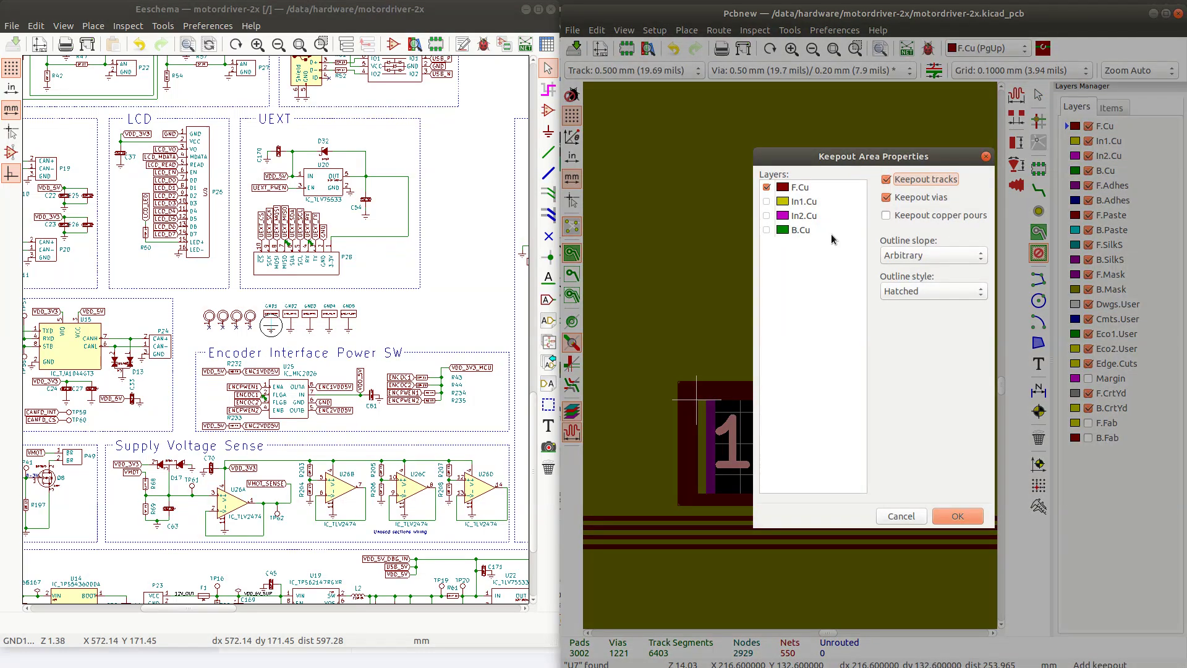
{"action": "left_click", "coordinate": [768, 202]}
{"action": "left_click", "coordinate": [767, 216]}
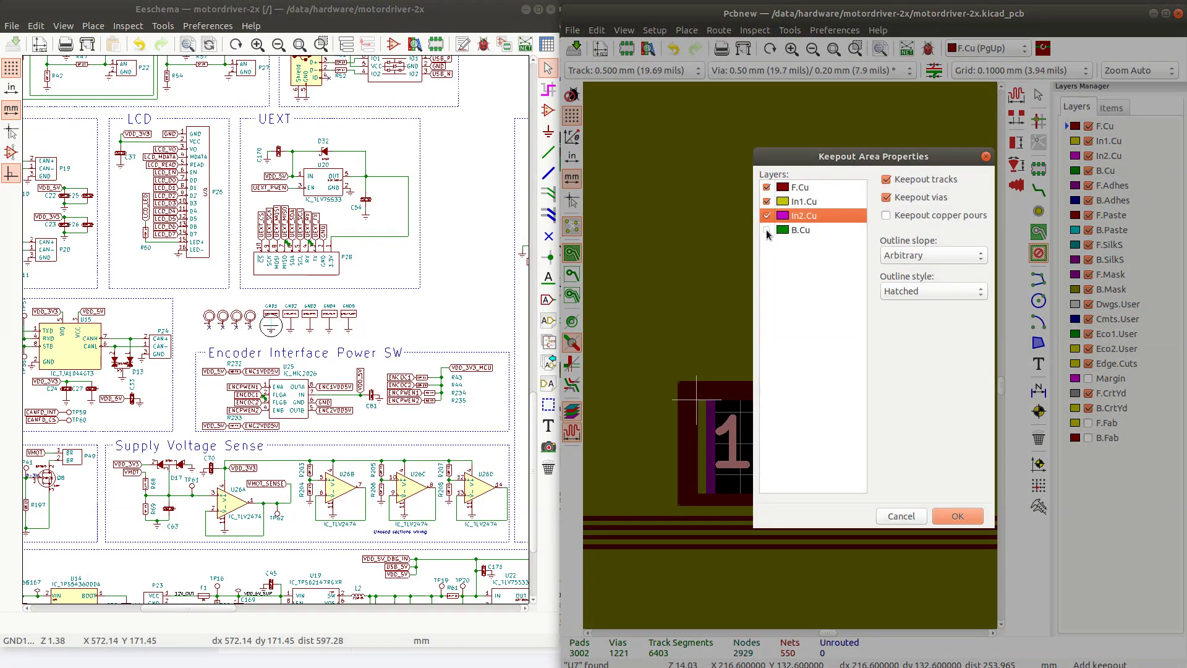
{"action": "left_click", "coordinate": [768, 231]}
{"action": "left_click", "coordinate": [894, 223]}
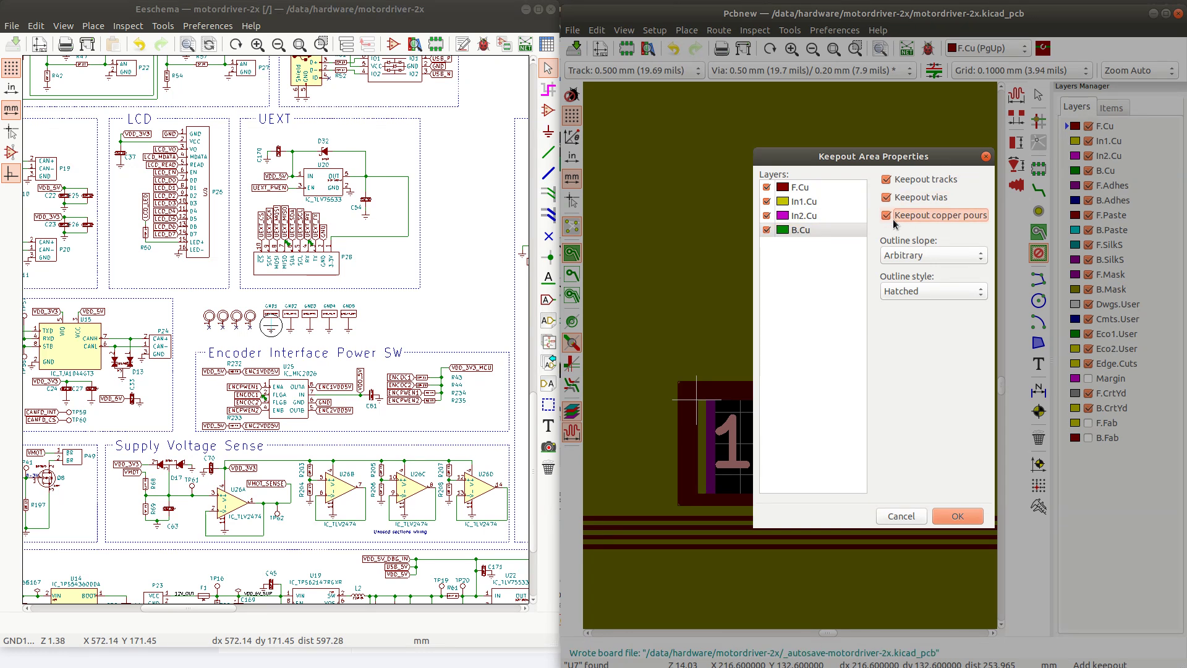
{"action": "left_click", "coordinate": [966, 518]}
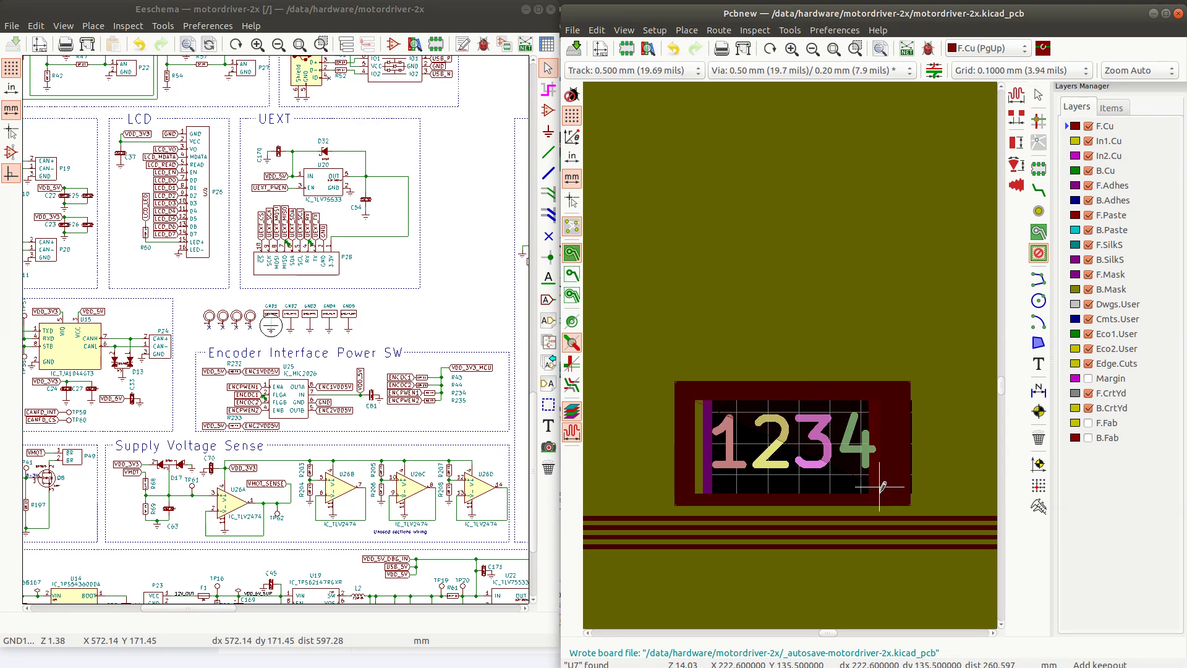
{"action": "double_click", "coordinate": [691, 492]}
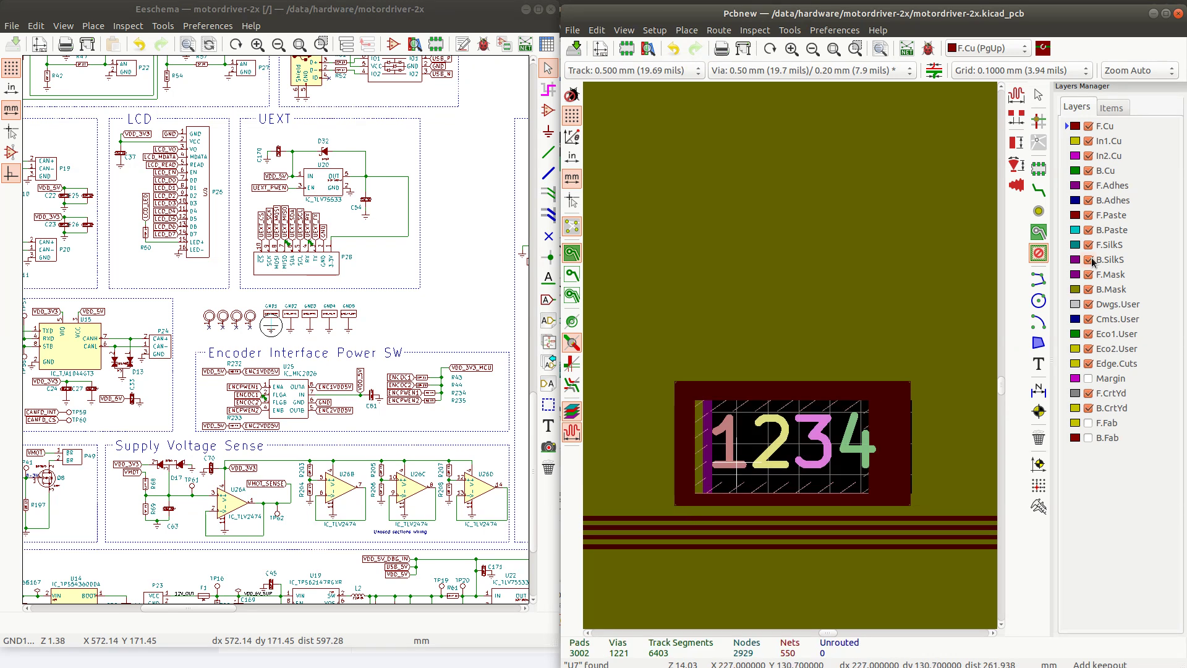
{"action": "key", "text": "Escape"}
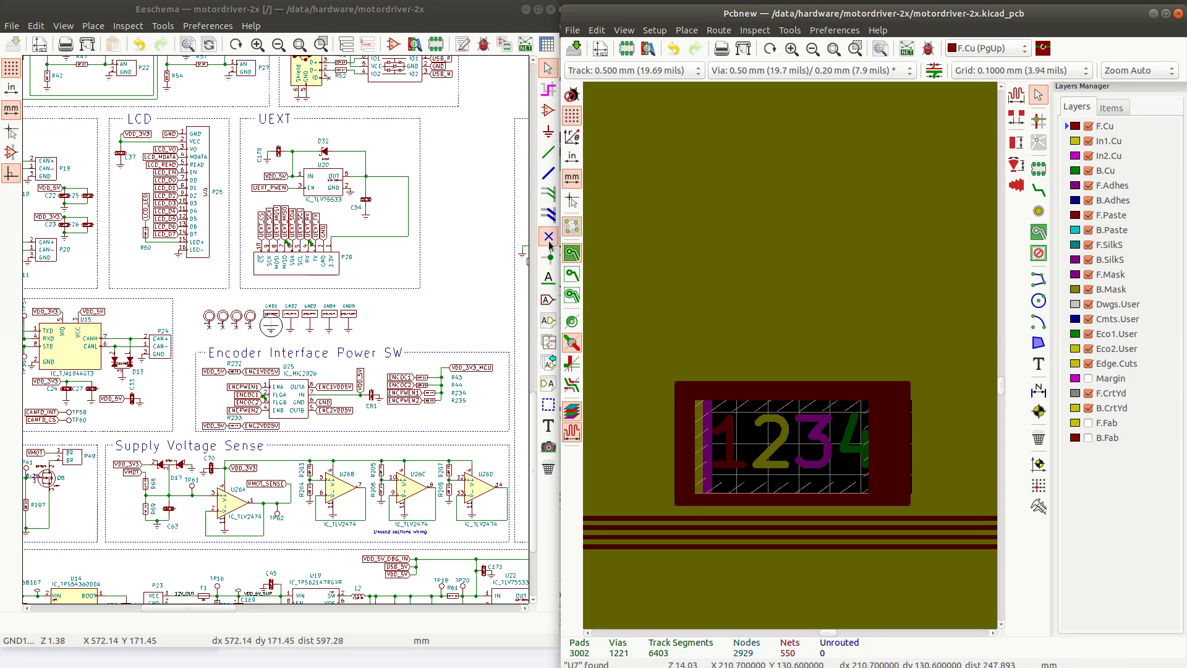
Hide the zone fills and select the keepout zone outline around the layer digits
{"action": "left_click", "coordinate": [569, 286]}
{"action": "scroll", "coordinate": [792, 358], "scroll_direction": "up", "scroll_amount": 3}
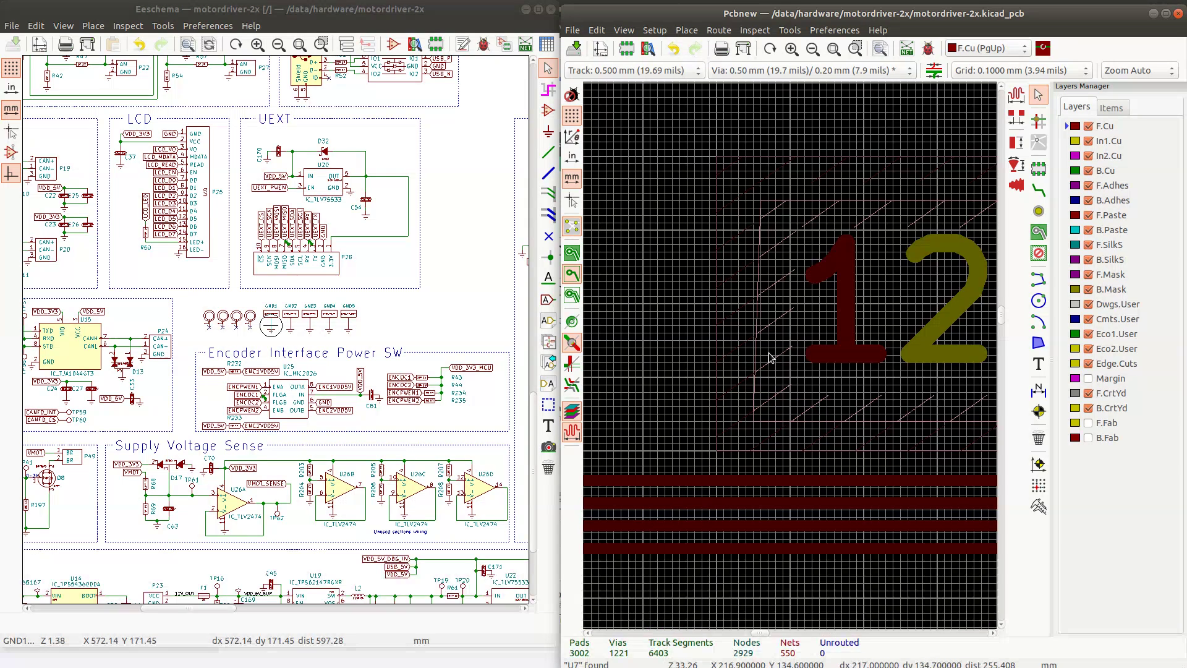
{"action": "left_click", "coordinate": [760, 337]}
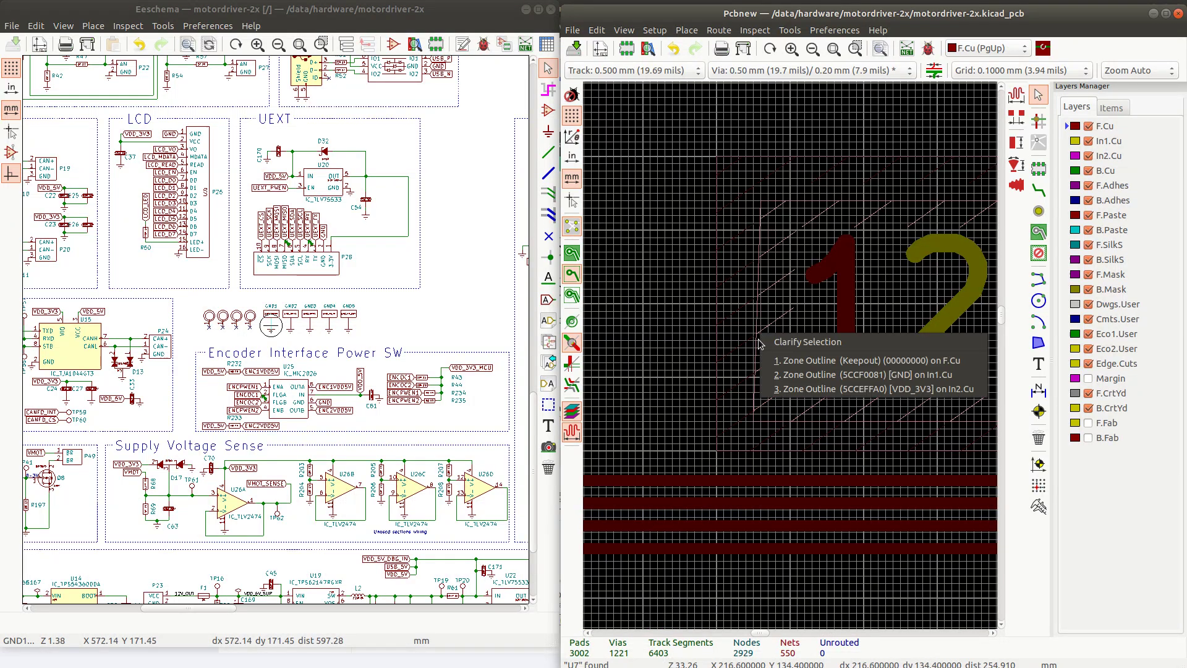
{"action": "left_click", "coordinate": [782, 361]}
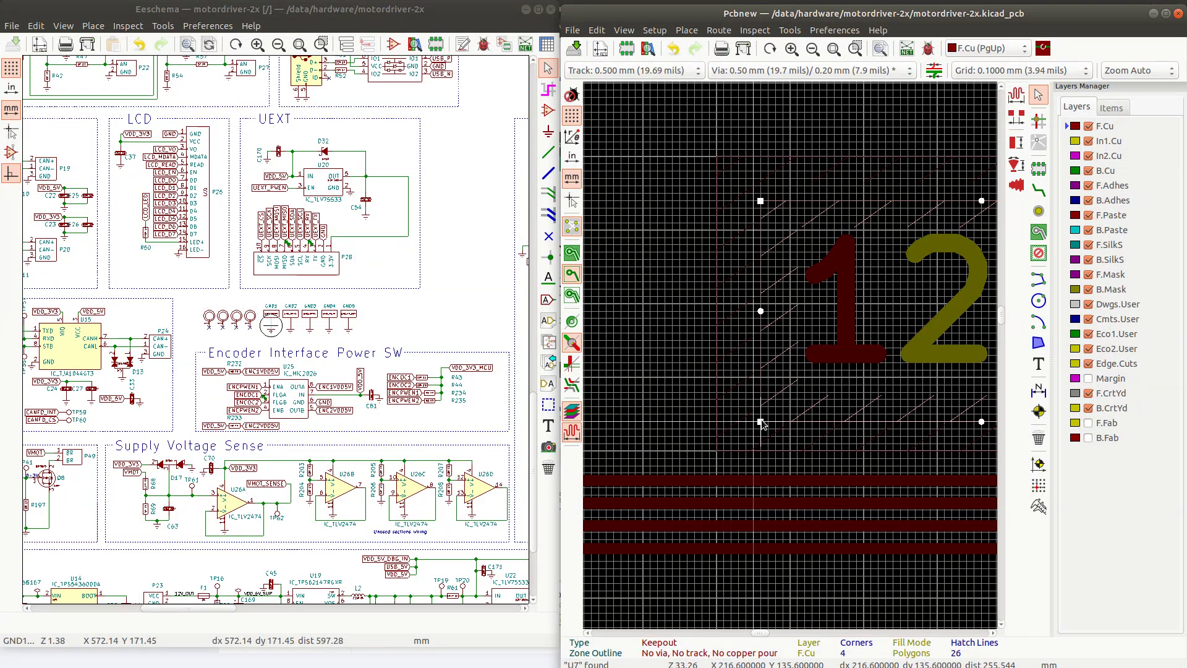
Reshape the keepout rectangle by moving its right edge out to about X 222.8 mm and its bottom edge up to about Y 135.3 mm
{"action": "scroll", "coordinate": [770, 204], "scroll_direction": "down", "scroll_amount": 3}
{"action": "scroll", "coordinate": [825, 394], "scroll_direction": "down", "scroll_amount": 2}
{"action": "scroll", "coordinate": [849, 376], "scroll_direction": "up", "scroll_amount": 3}
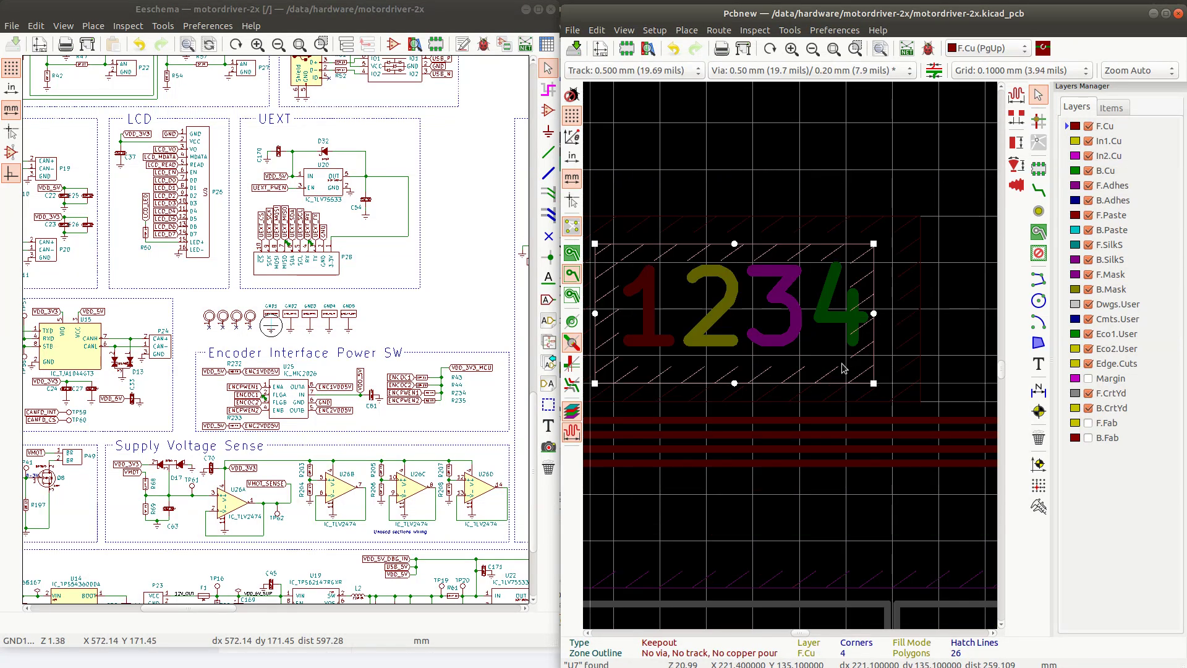
{"action": "left_click_drag", "start_coordinate": [874, 383], "coordinate": [884, 369]}
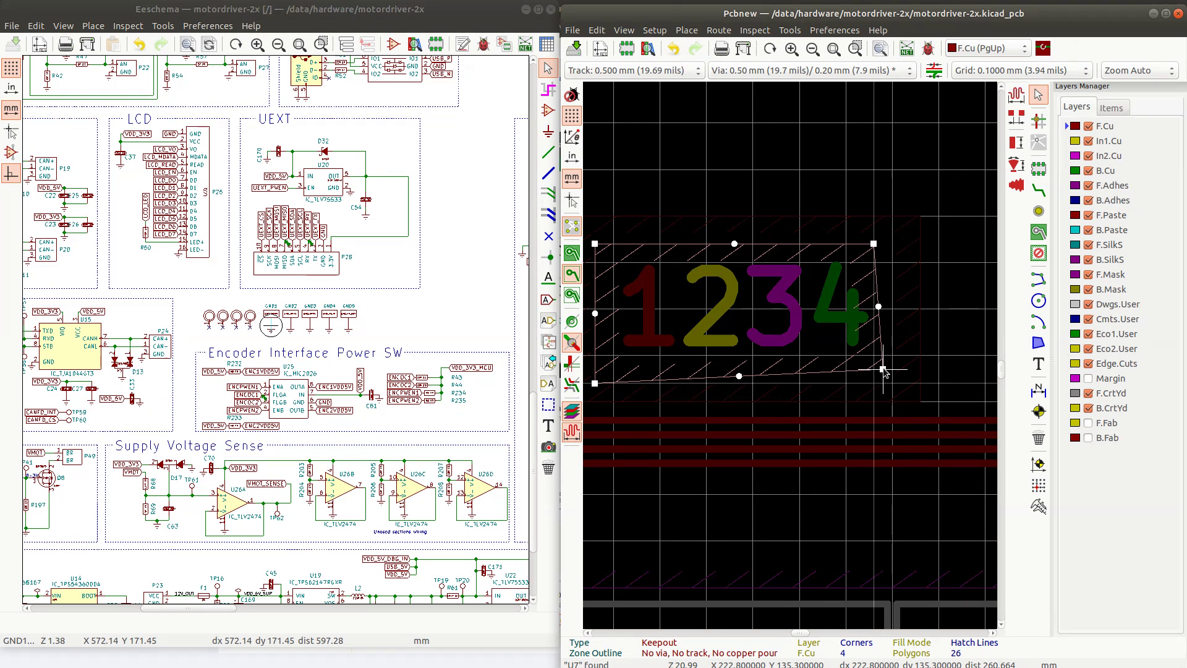
{"action": "left_click_drag", "start_coordinate": [882, 244], "coordinate": [885, 244]}
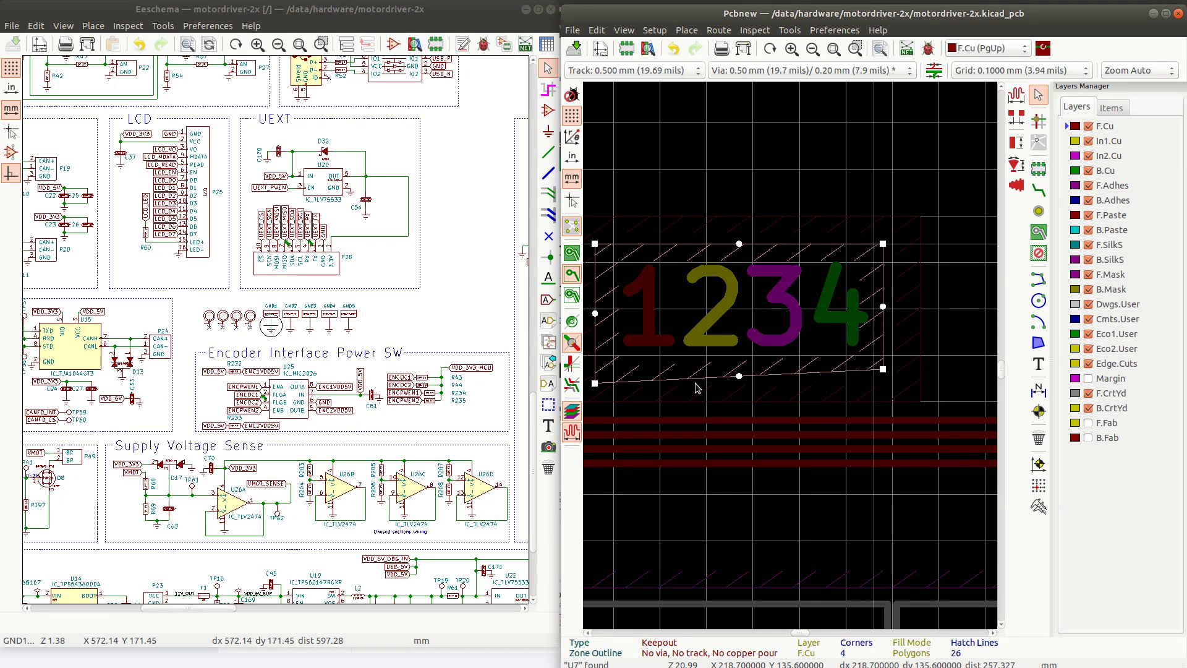
{"action": "scroll", "coordinate": [694, 383], "scroll_direction": "down", "scroll_amount": 1}
{"action": "left_click_drag", "start_coordinate": [710, 361], "coordinate": [705, 344]}
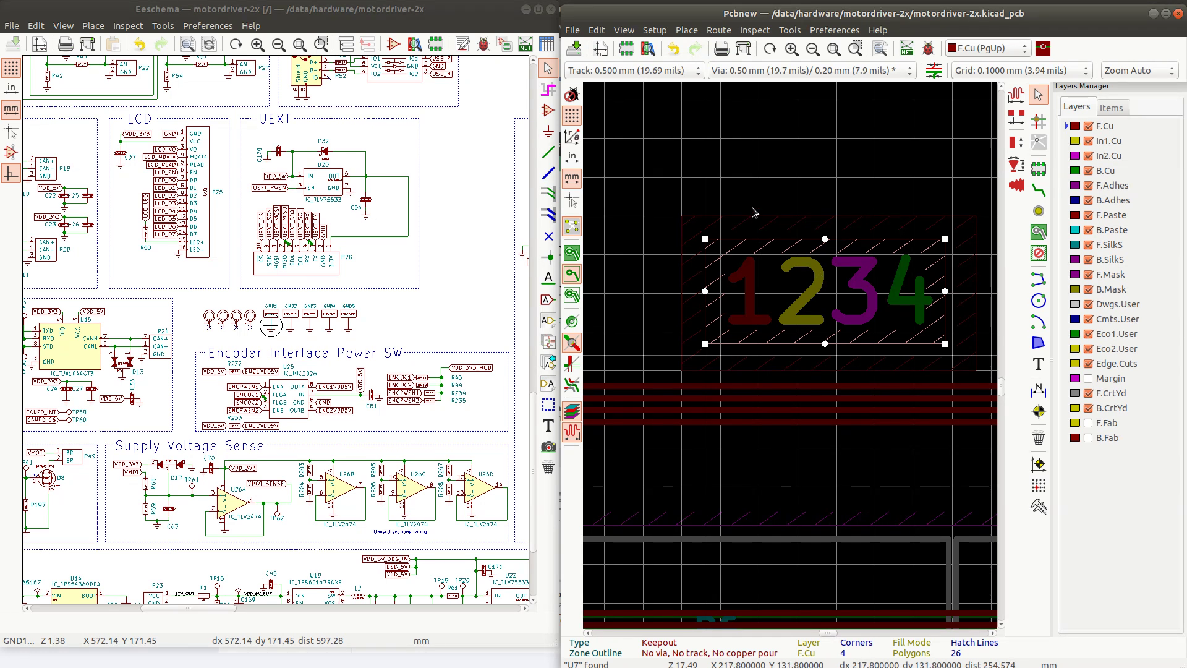
{"action": "scroll", "coordinate": [826, 183], "scroll_direction": "down", "scroll_amount": 1}
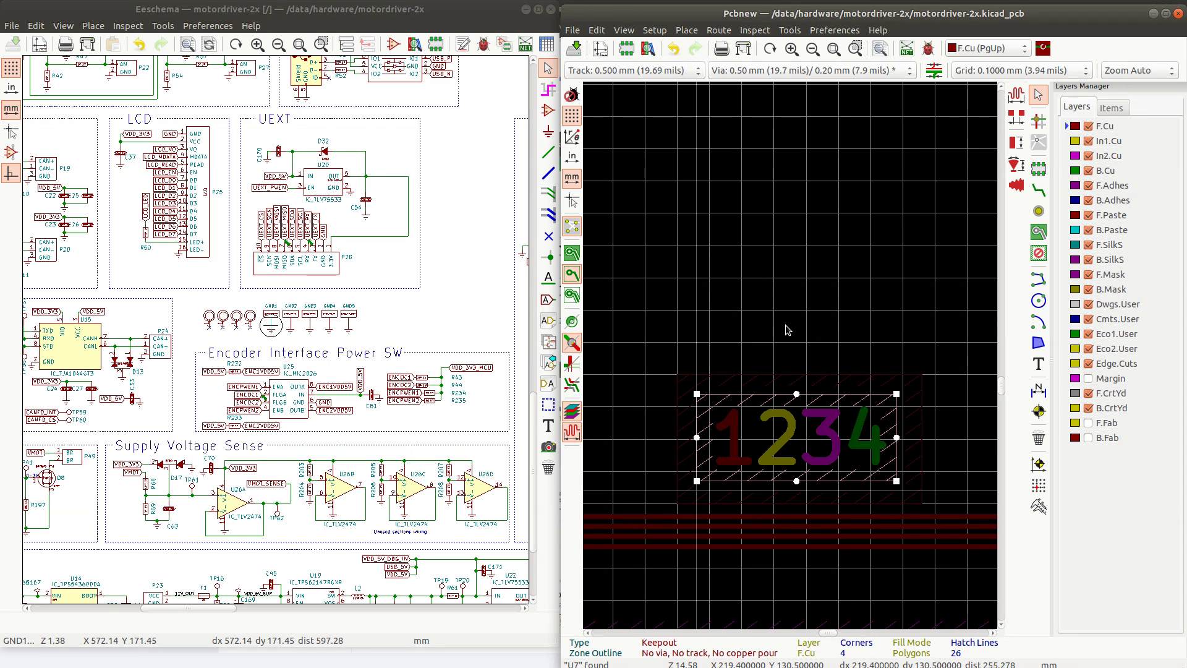
{"action": "left_click", "coordinate": [848, 350]}
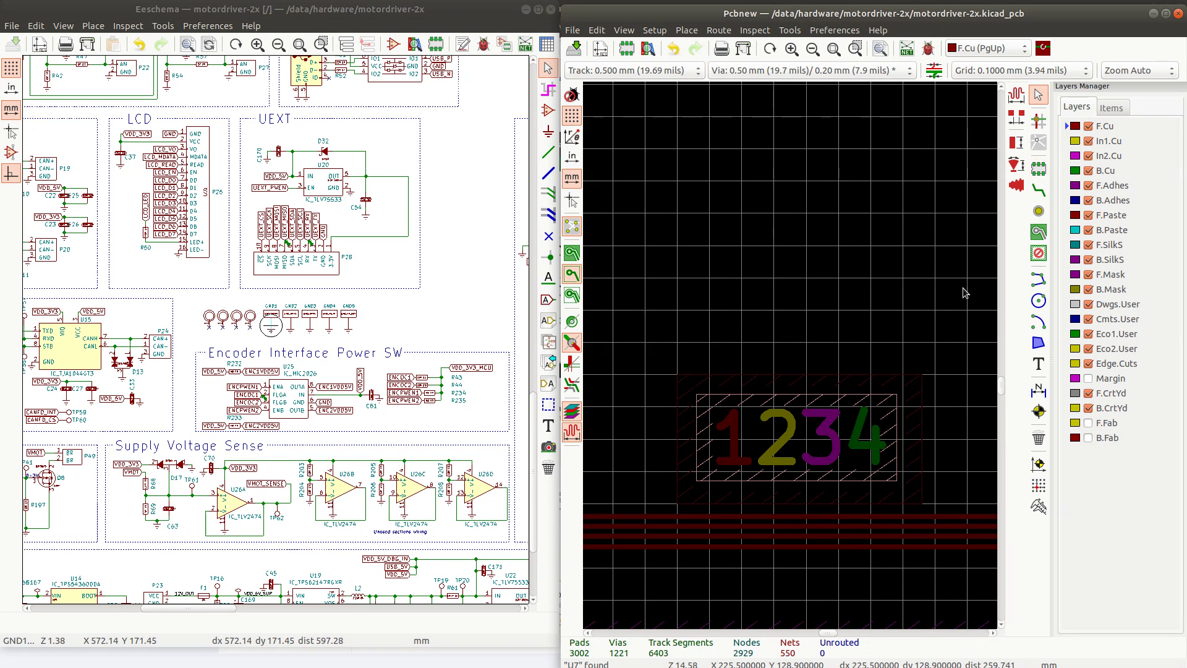
{"action": "scroll", "coordinate": [790, 358], "scroll_direction": "up", "scroll_amount": 2}
{"action": "scroll", "coordinate": [790, 359], "scroll_direction": "down", "scroll_amount": 3}
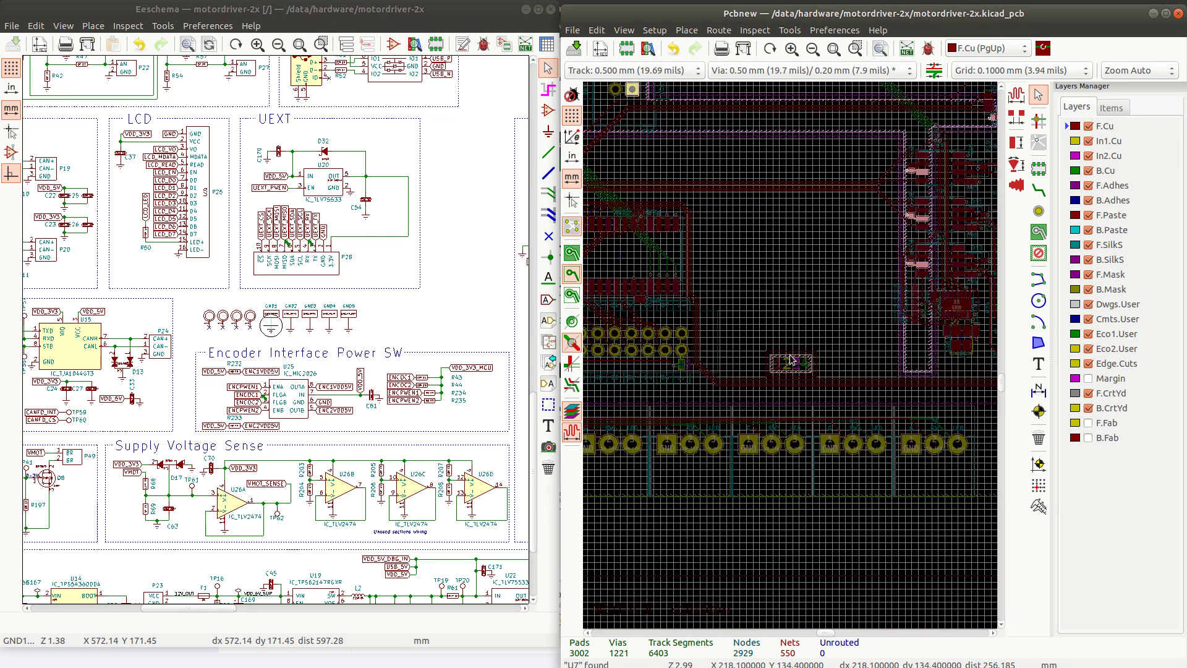
{"action": "scroll", "coordinate": [792, 361], "scroll_direction": "up", "scroll_amount": 2}
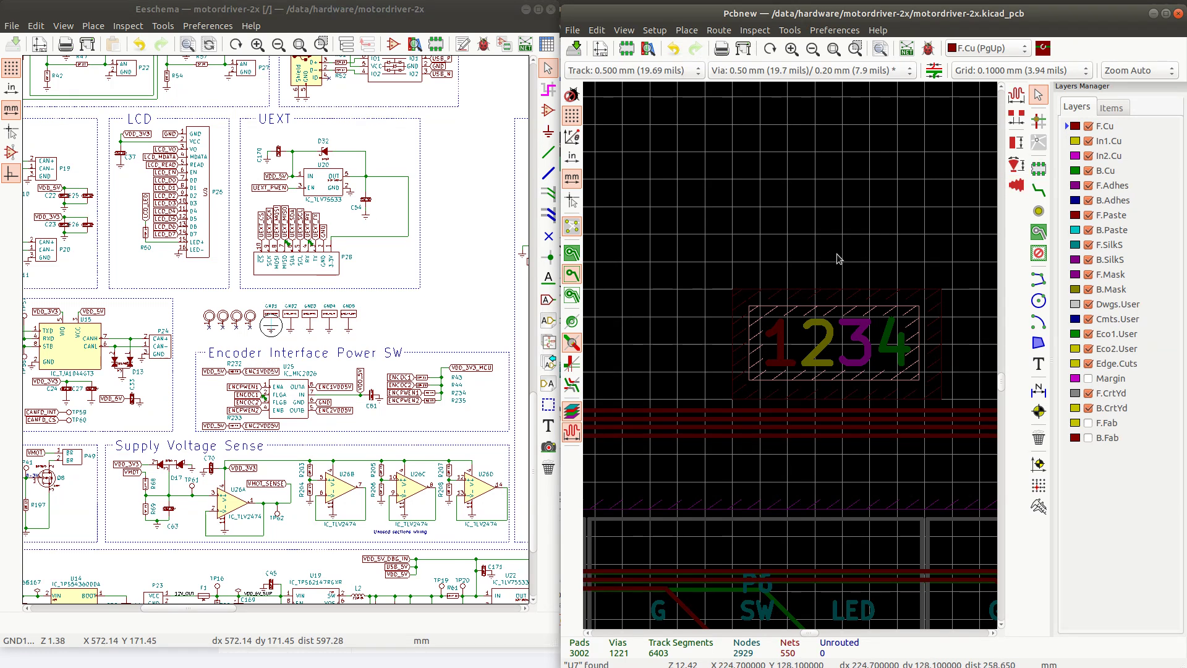
Refill the zones and enlarge the keepout rectangle, moving its bottom edge down to about Y 135.6 mm and its top edge up to about Y 132.4 mm
{"action": "key", "text": "b"}
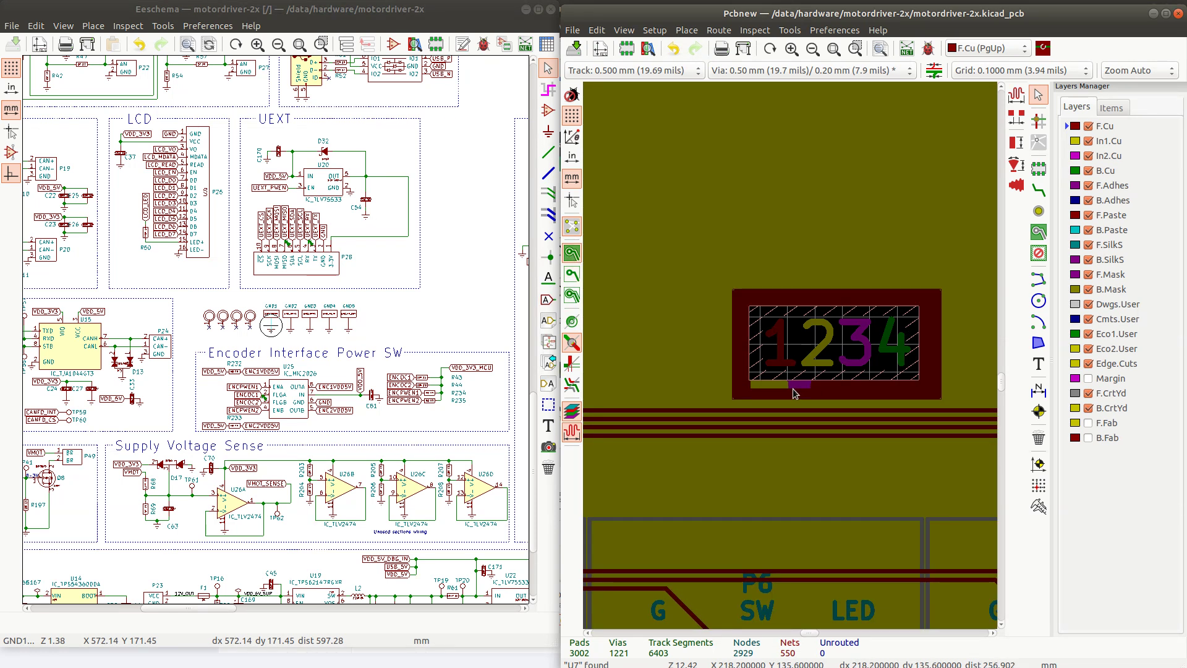
{"action": "left_click", "coordinate": [792, 388]}
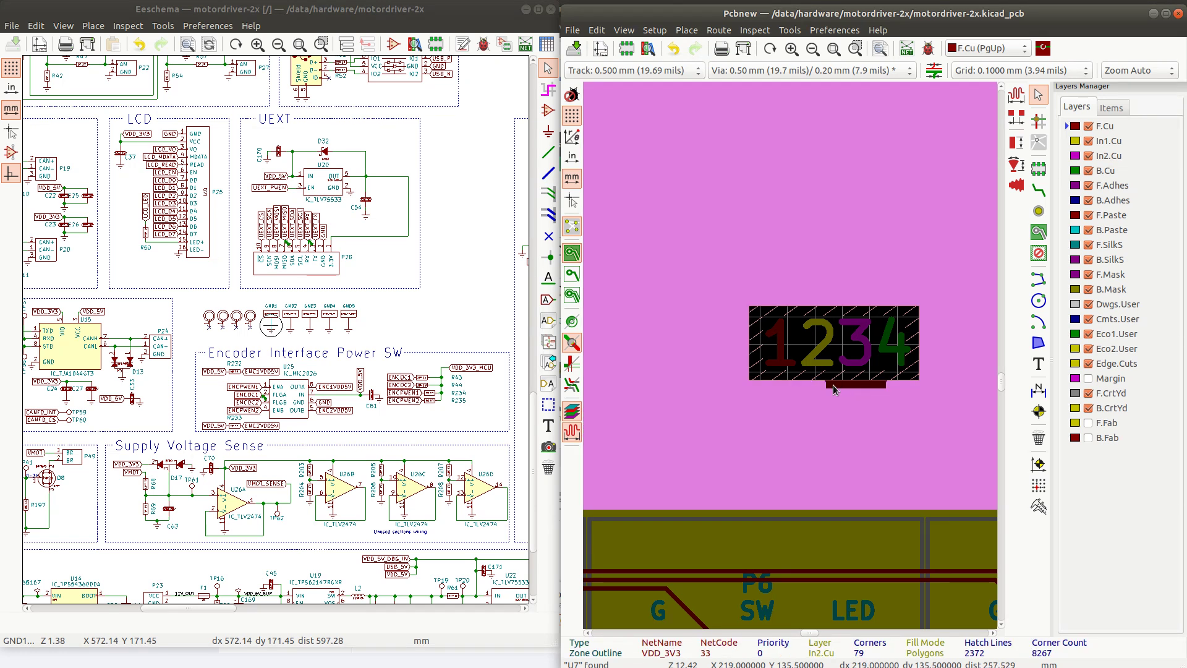
{"action": "left_click", "coordinate": [963, 352]}
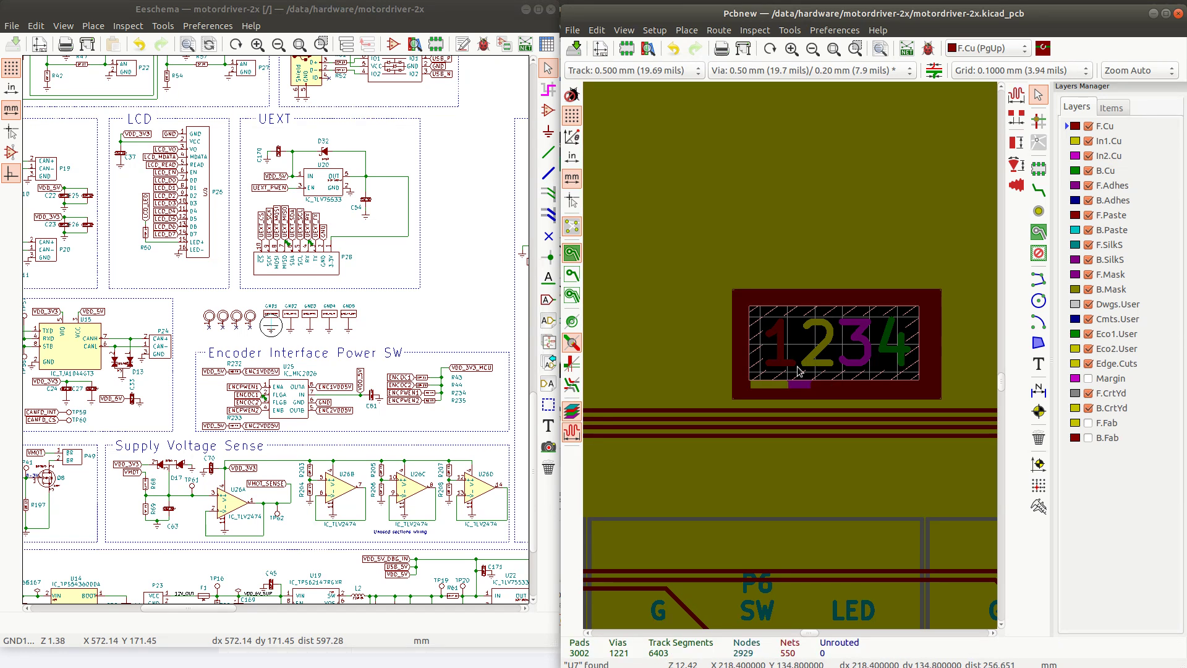
{"action": "left_click", "coordinate": [827, 385]}
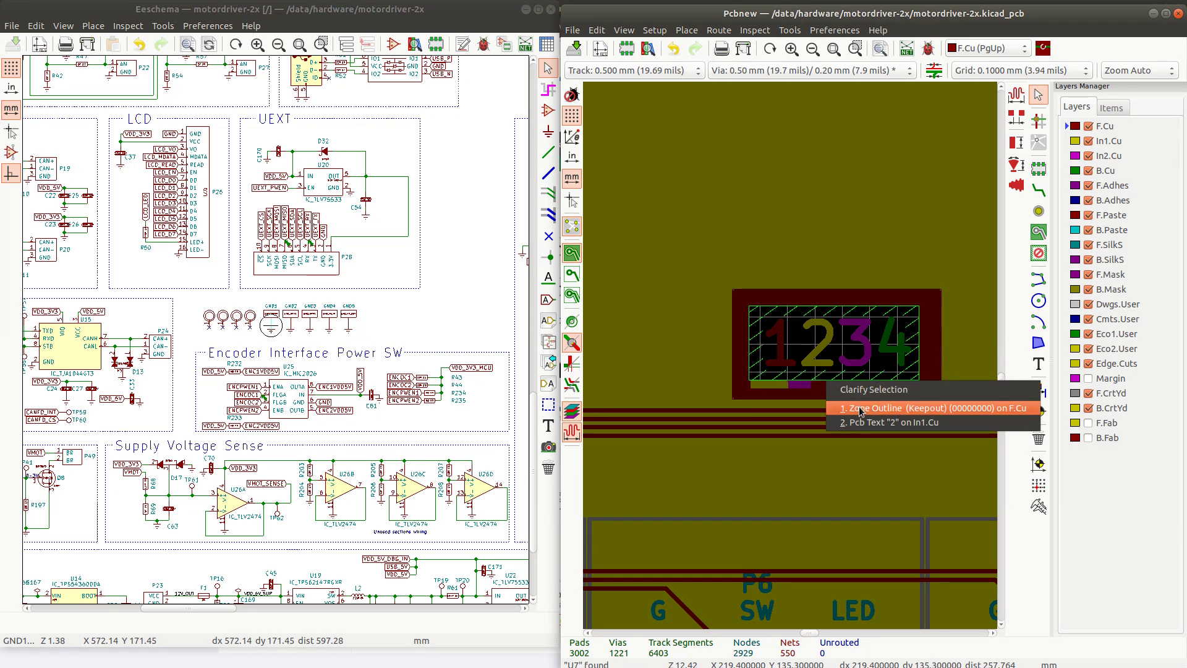
{"action": "left_click", "coordinate": [860, 411]}
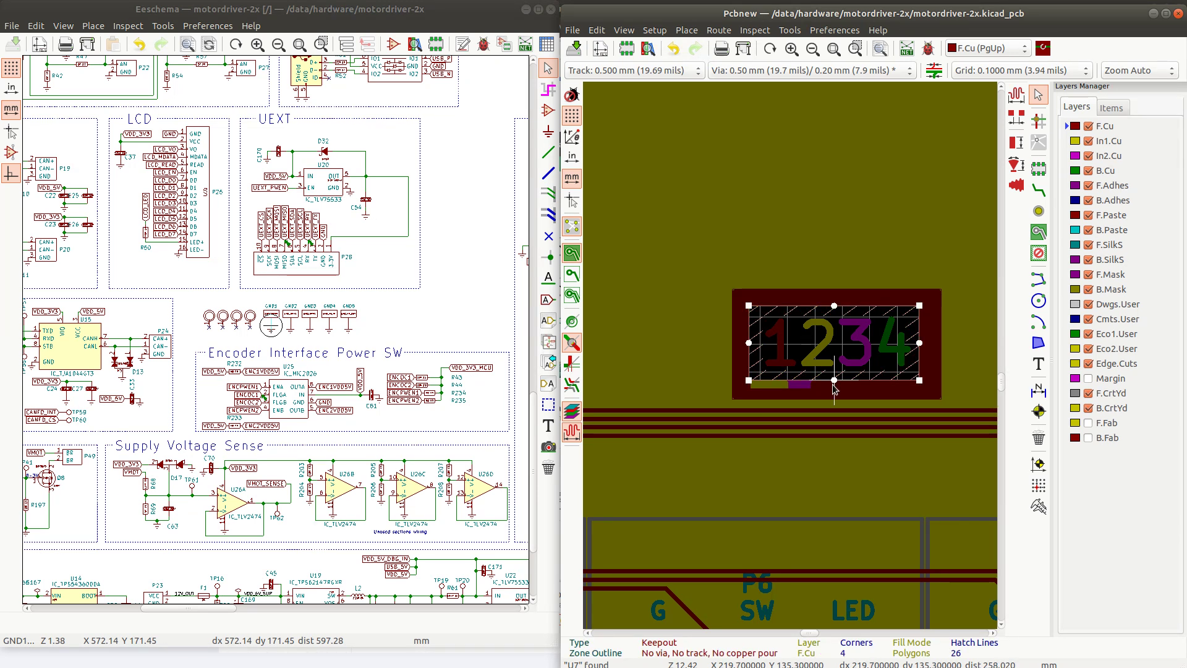
{"action": "left_click_drag", "start_coordinate": [834, 380], "coordinate": [833, 389]}
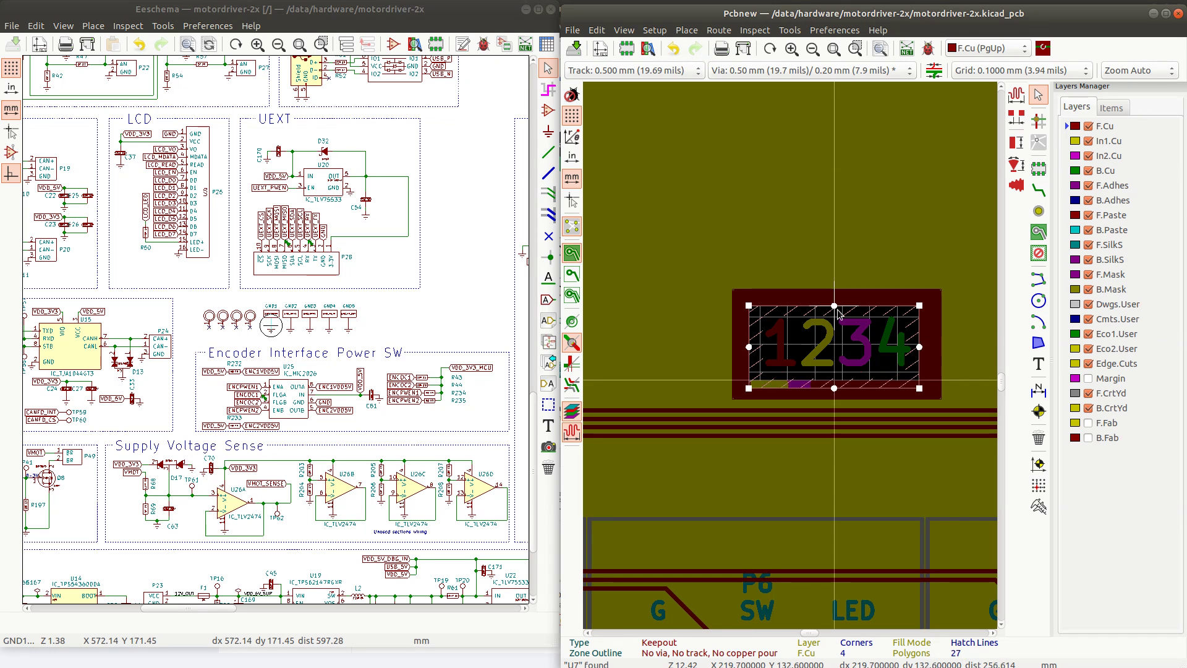
{"action": "left_click_drag", "start_coordinate": [835, 307], "coordinate": [835, 303]}
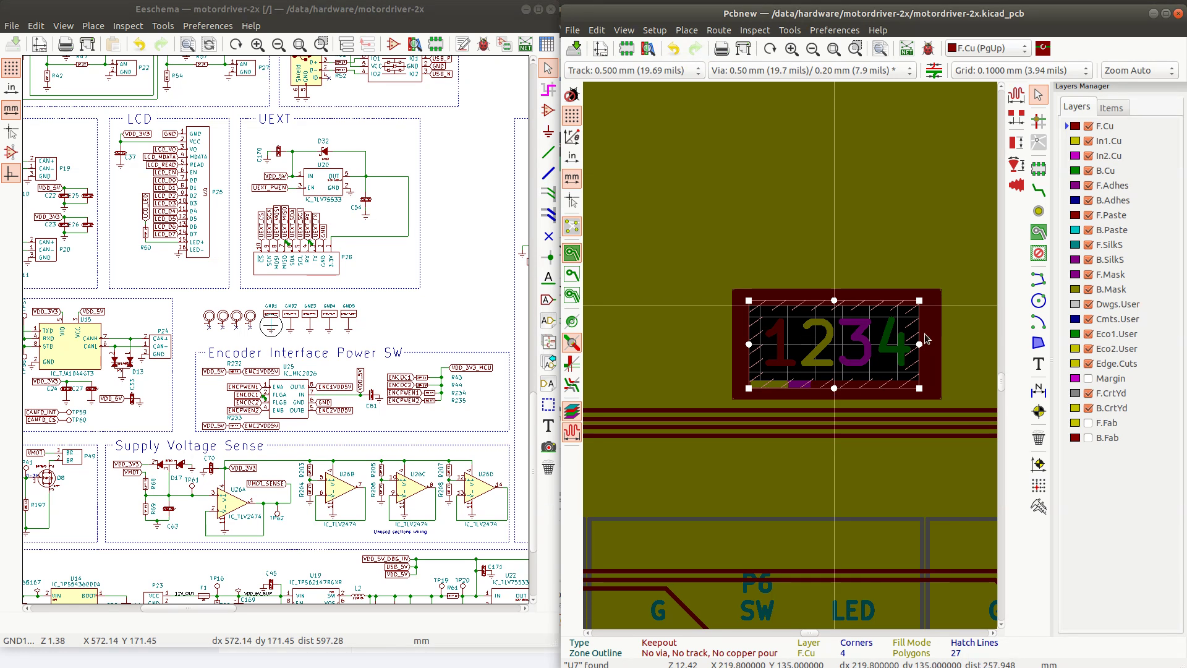
Move the top edge of the no-net F.Cu zone around the digits up to about Y 131.7 mm and refill all zones
{"action": "left_click", "coordinate": [859, 294]}
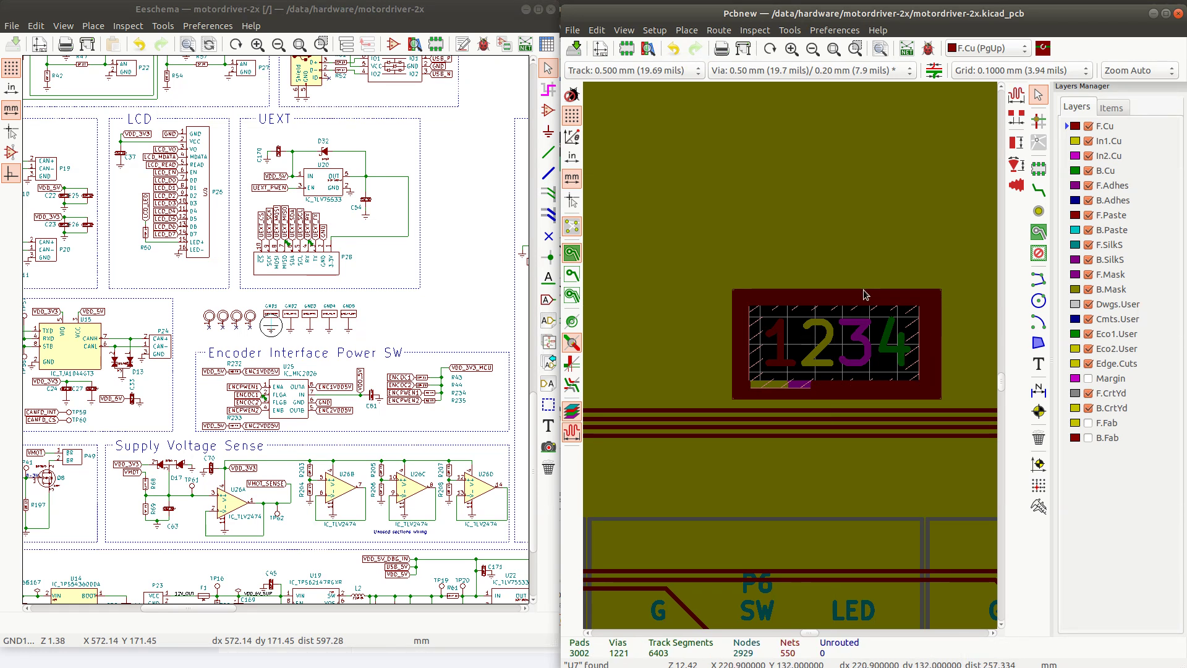
{"action": "left_click", "coordinate": [865, 295]}
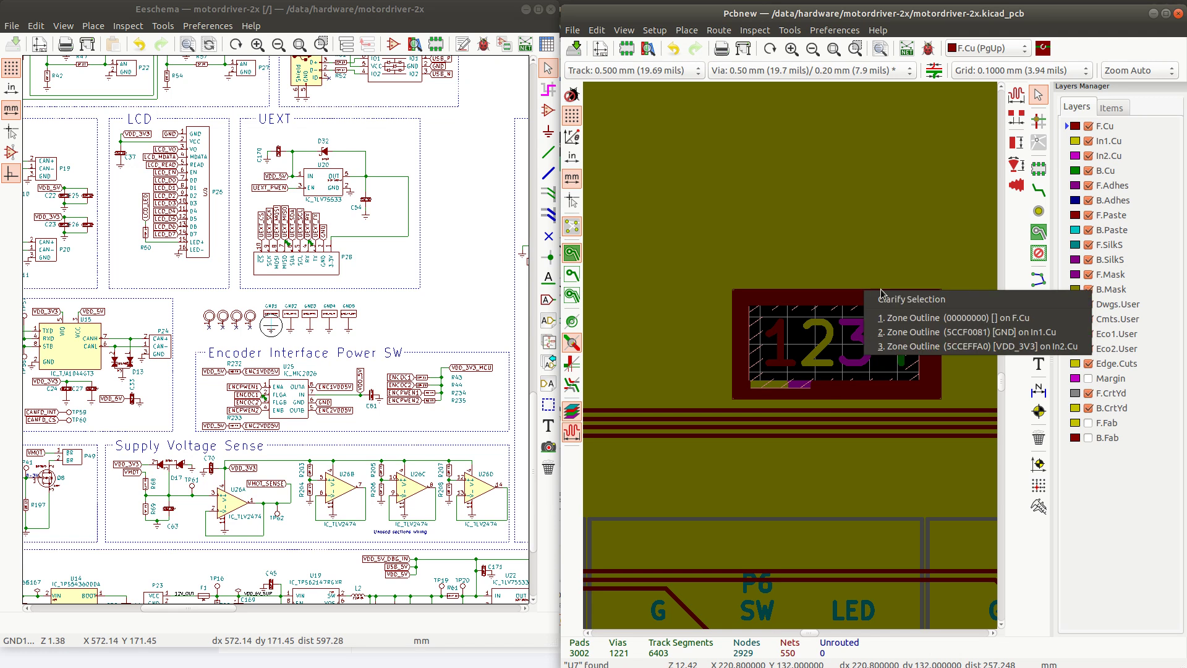
{"action": "left_click", "coordinate": [909, 318]}
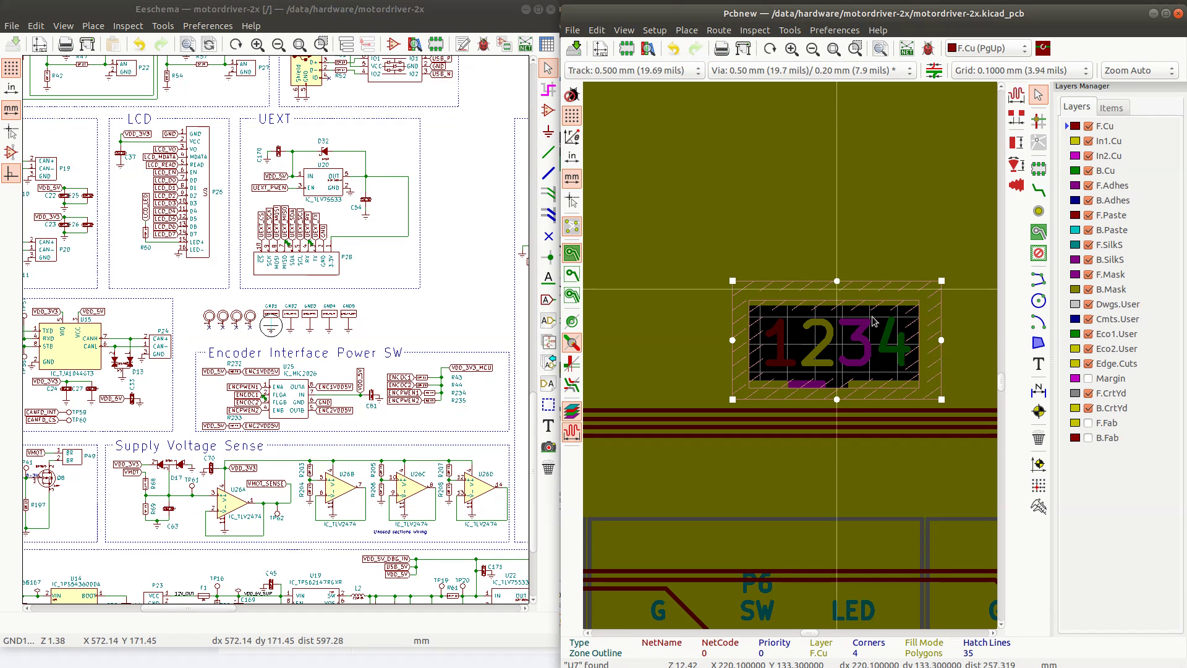
{"action": "key", "text": "b"}
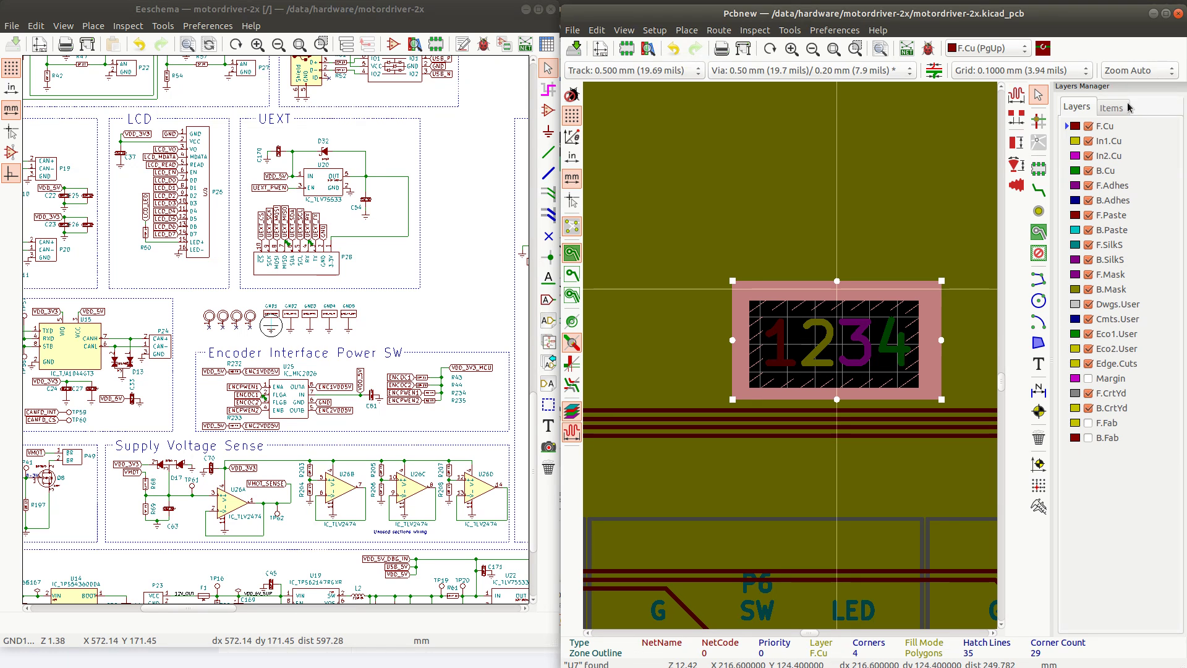
Inspect the area of the layer marker on the board in the 3D view from a tilted angle, and close the viewer
{"action": "left_click", "coordinate": [623, 30]}
{"action": "left_click", "coordinate": [641, 89]}
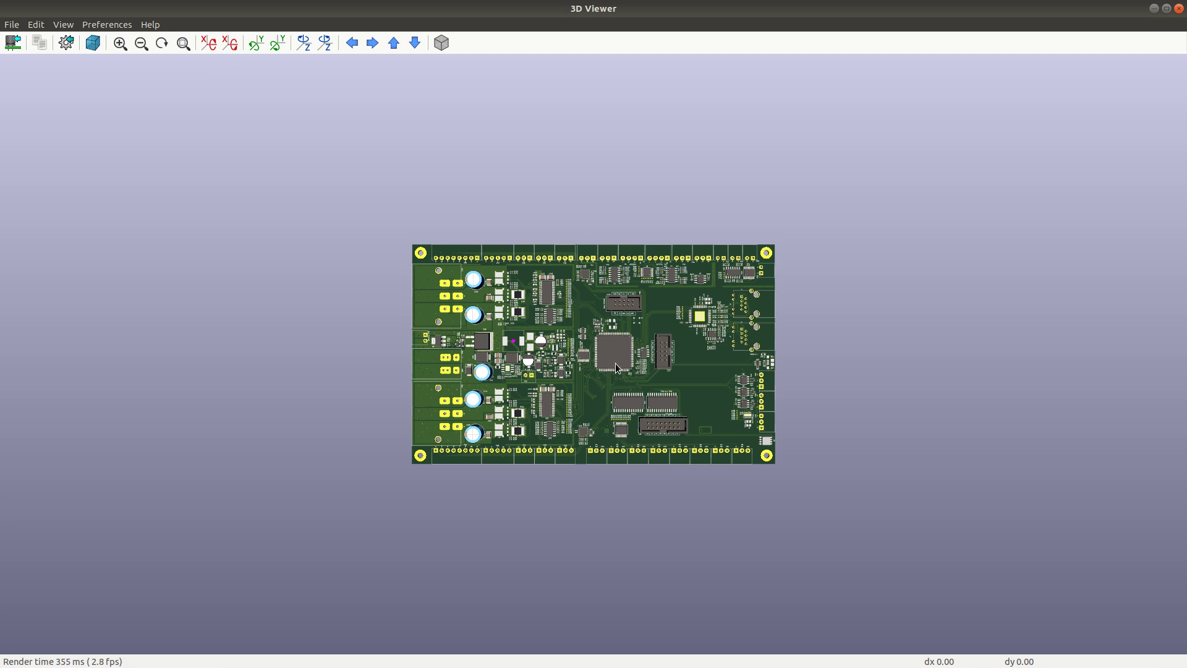
{"action": "scroll", "coordinate": [619, 365], "scroll_direction": "up", "scroll_amount": 3}
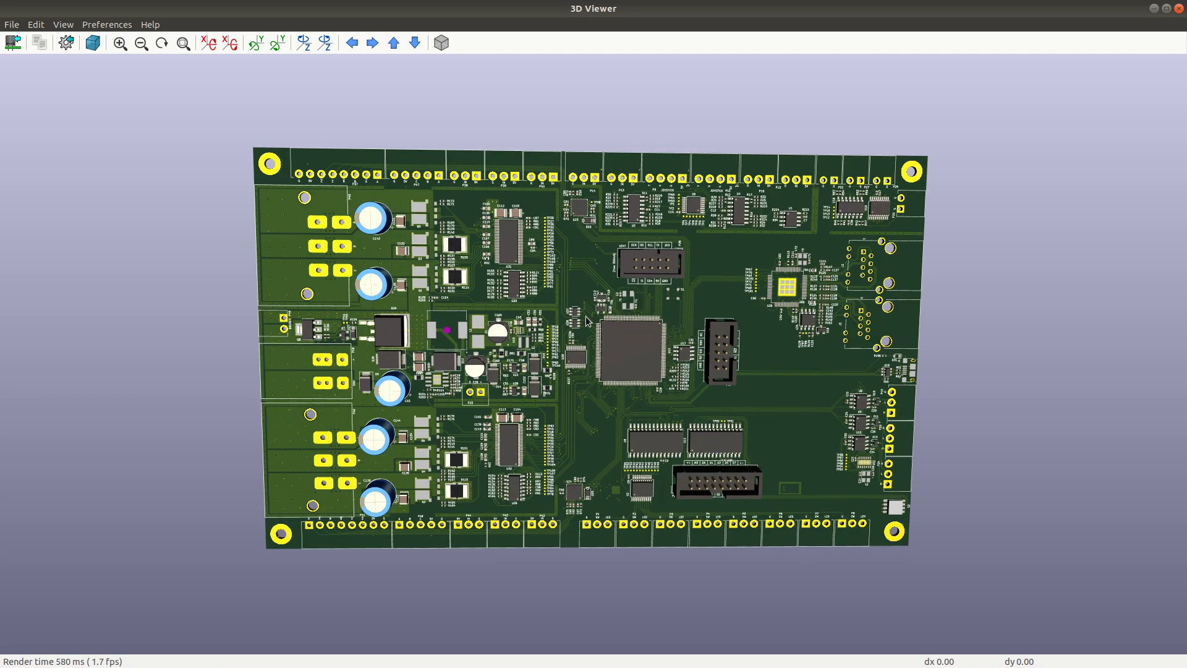
{"action": "left_click_drag", "start_coordinate": [586, 316], "coordinate": [612, 428]}
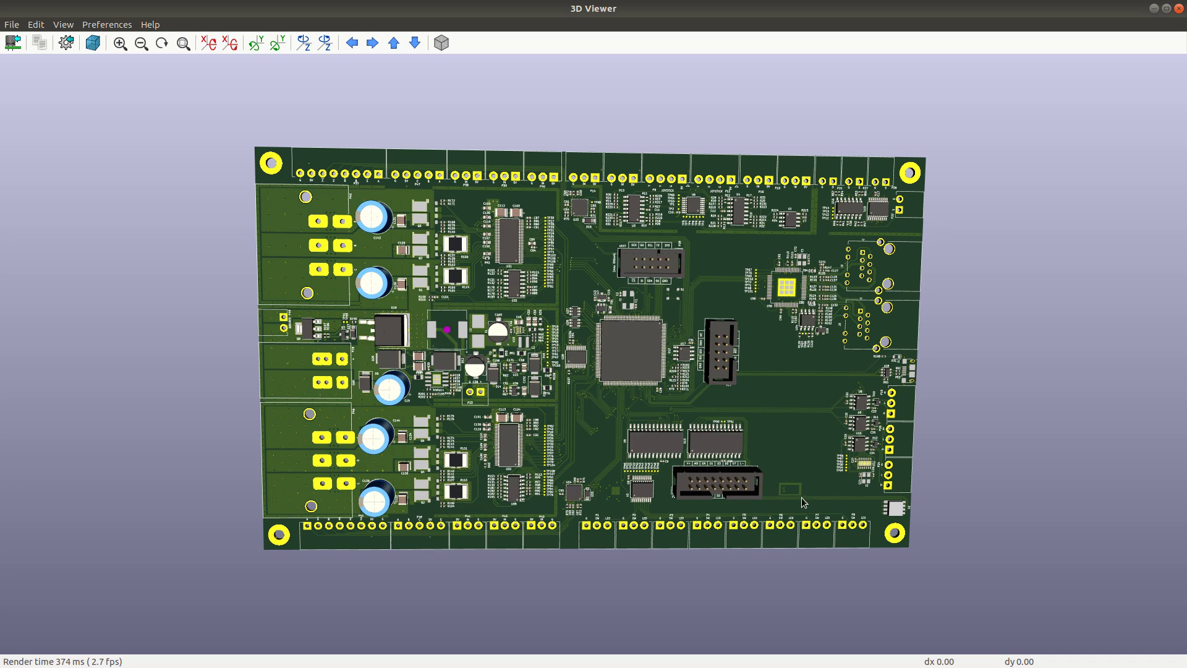
{"action": "scroll", "coordinate": [799, 498], "scroll_direction": "up", "scroll_amount": 3}
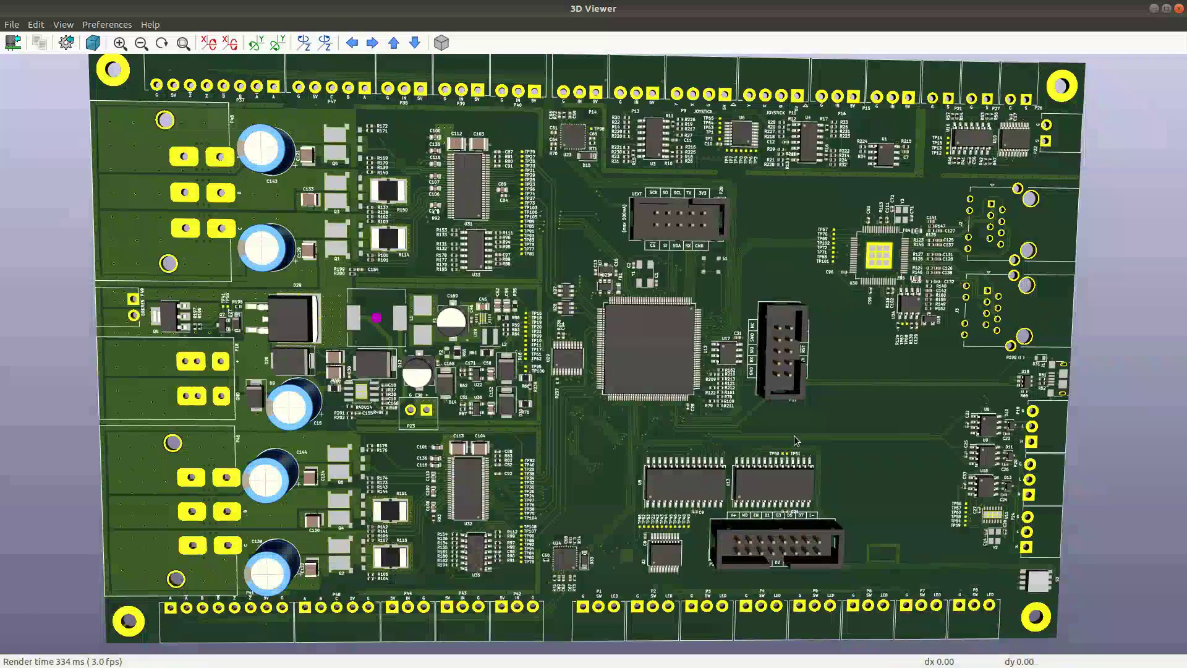
{"action": "left_click_drag", "start_coordinate": [794, 436], "coordinate": [740, 404]}
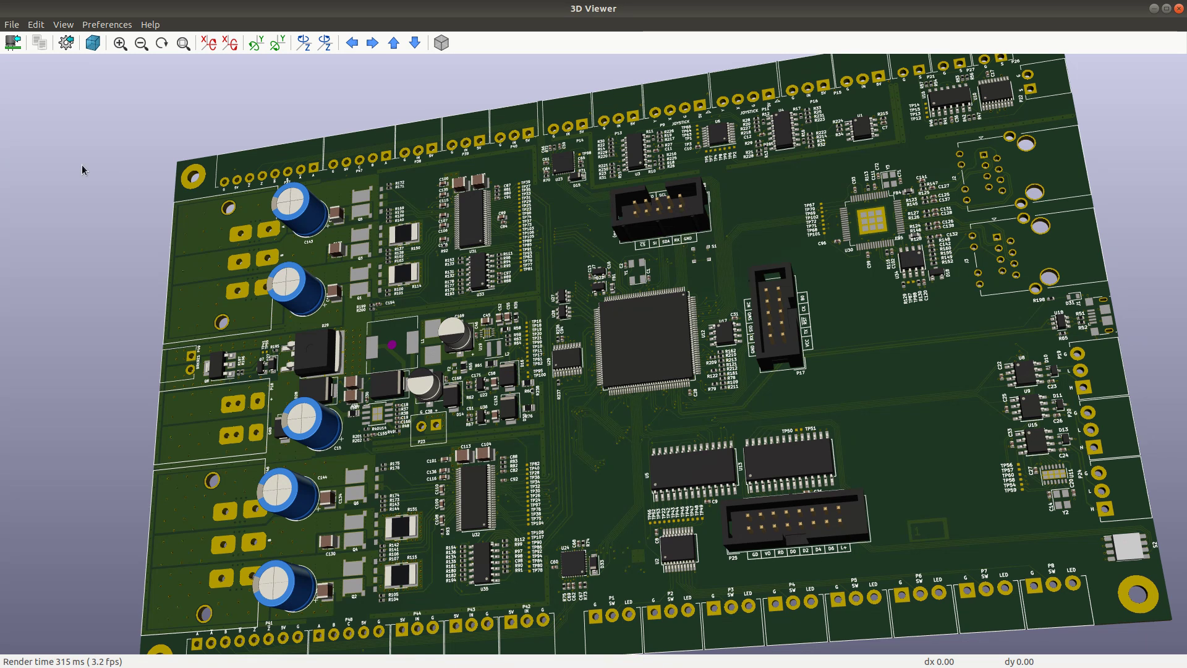
{"action": "left_click", "coordinate": [1180, 10]}
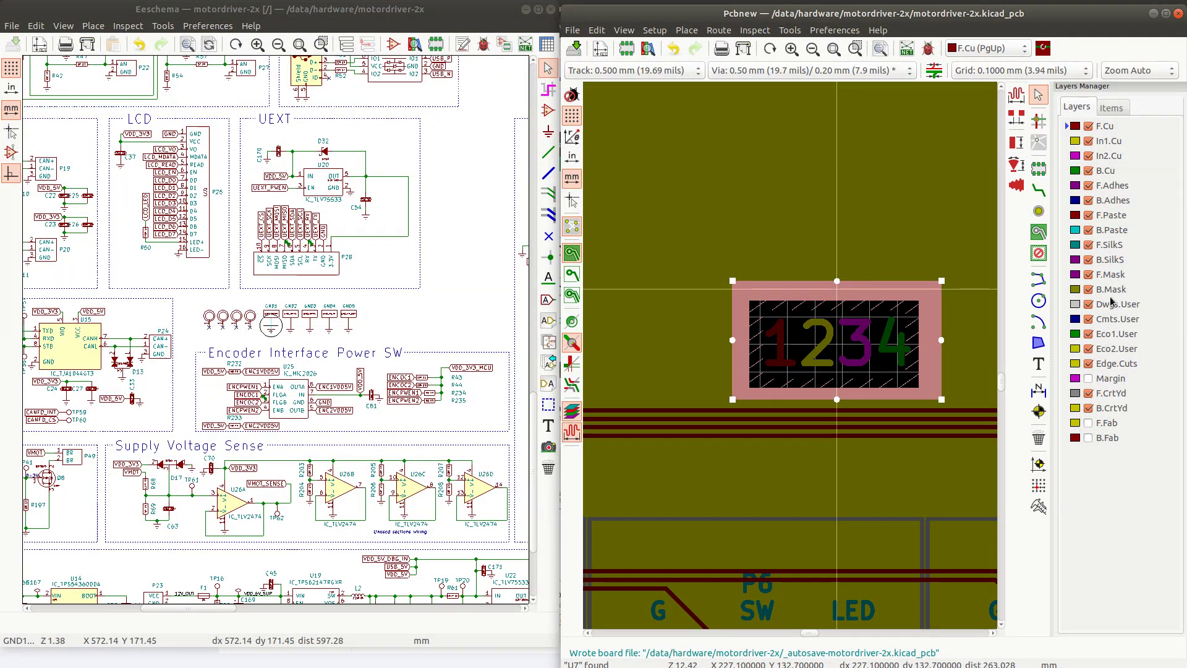
Make F.Mask the active layer
{"action": "left_click", "coordinate": [1110, 276]}
Try to copy the no-net F.Cu zone around the digits onto the F.Mask layer
{"action": "left_click", "coordinate": [786, 286]}
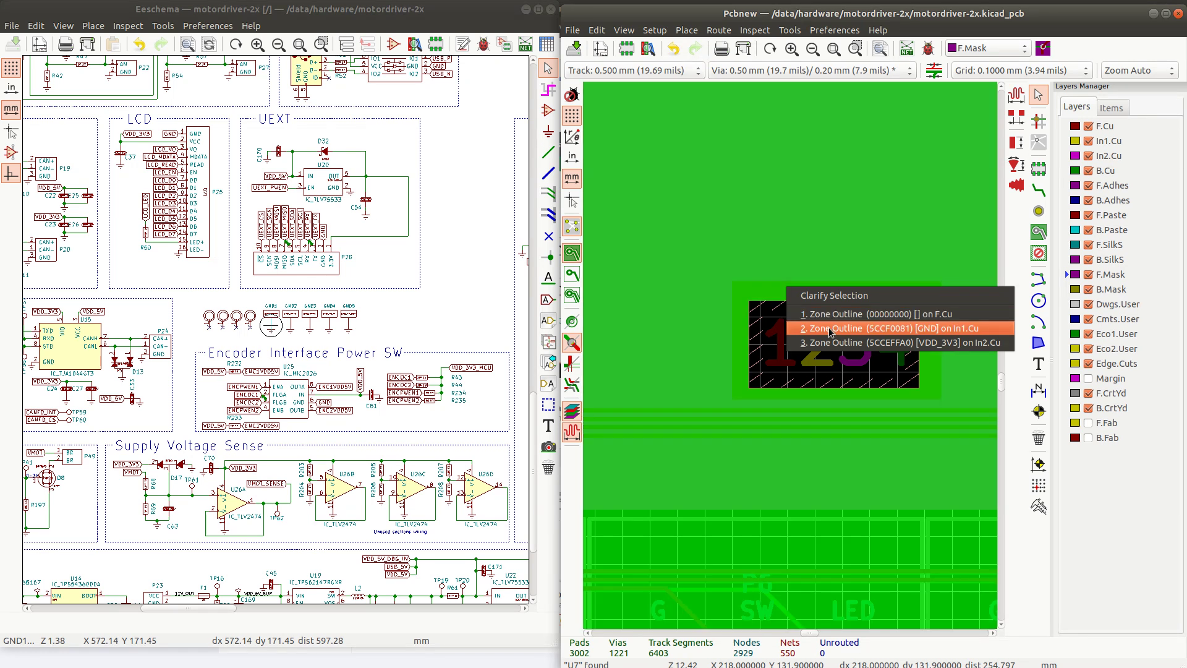
{"action": "left_click", "coordinate": [810, 313]}
{"action": "key", "text": "ctrl+c"}
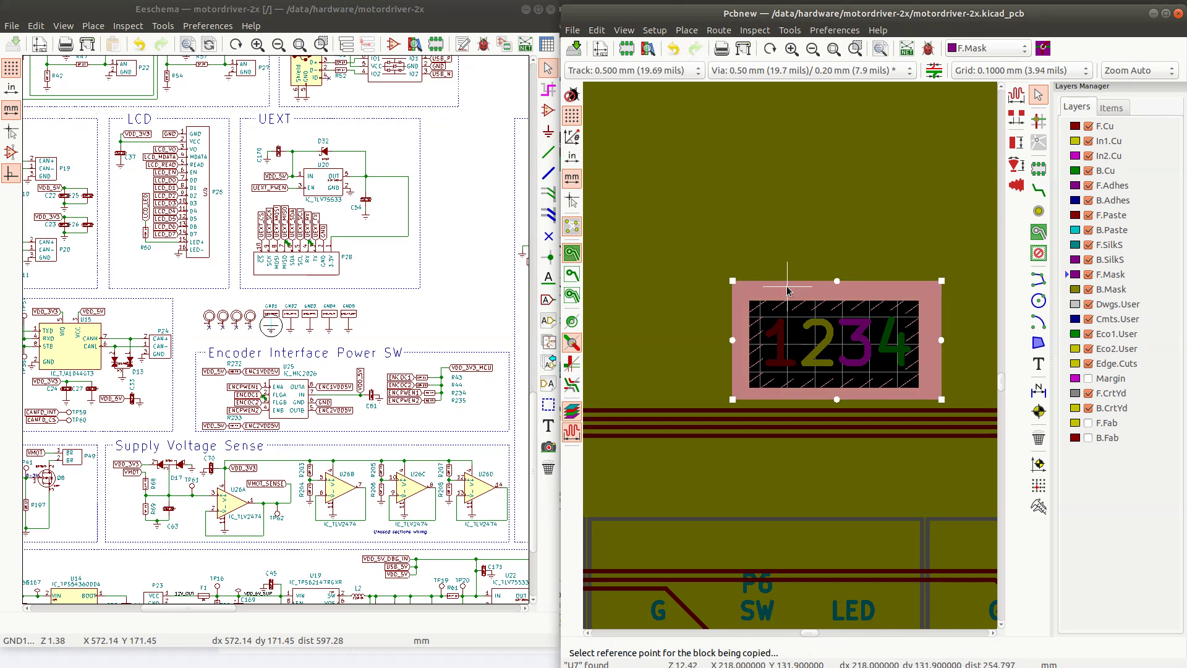
{"action": "left_click", "coordinate": [787, 290]}
{"action": "key", "text": "ctrl+v"}
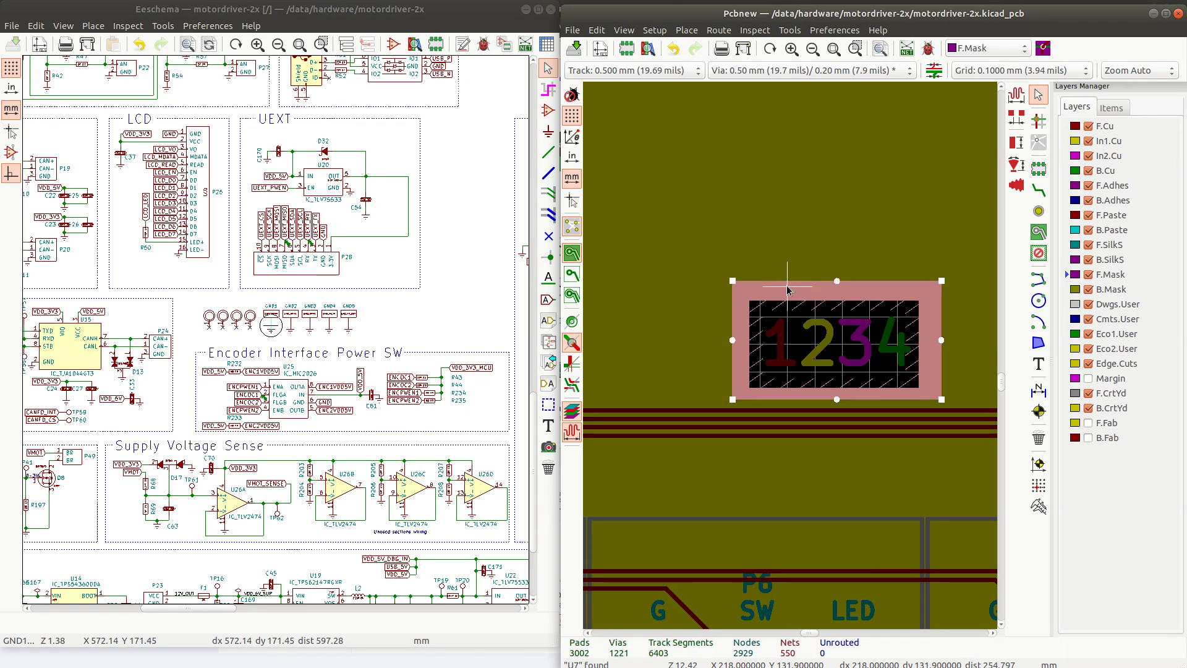
{"action": "left_click", "coordinate": [788, 289]}
{"action": "key", "text": "e"}
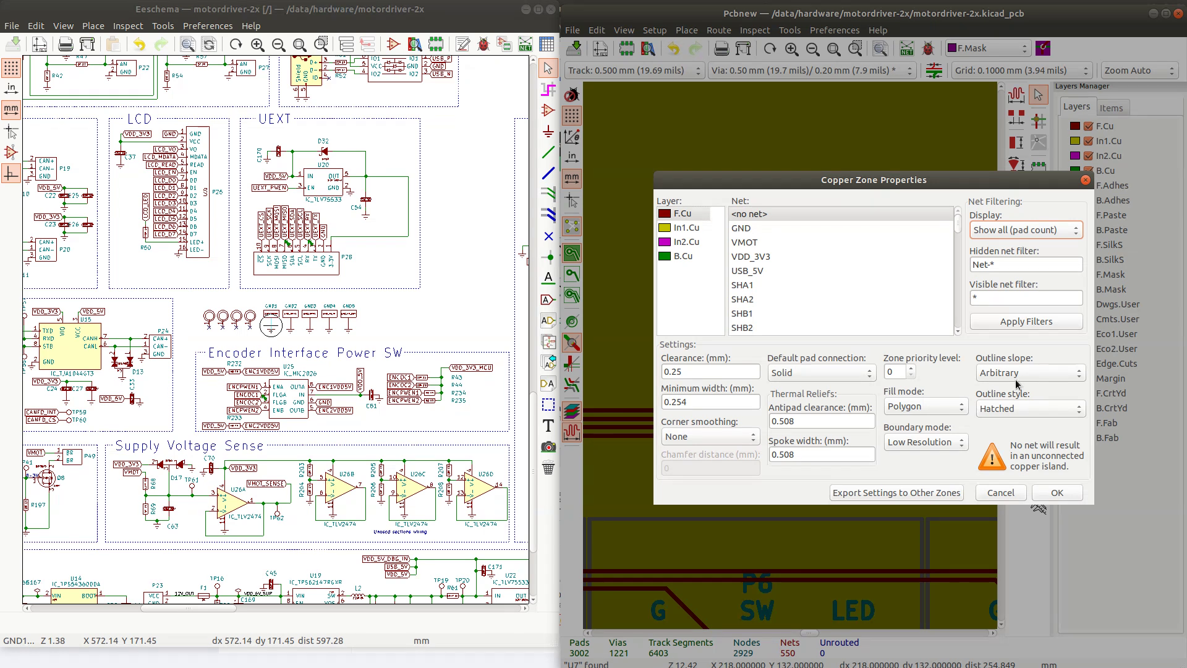
{"action": "left_click", "coordinate": [1002, 493]}
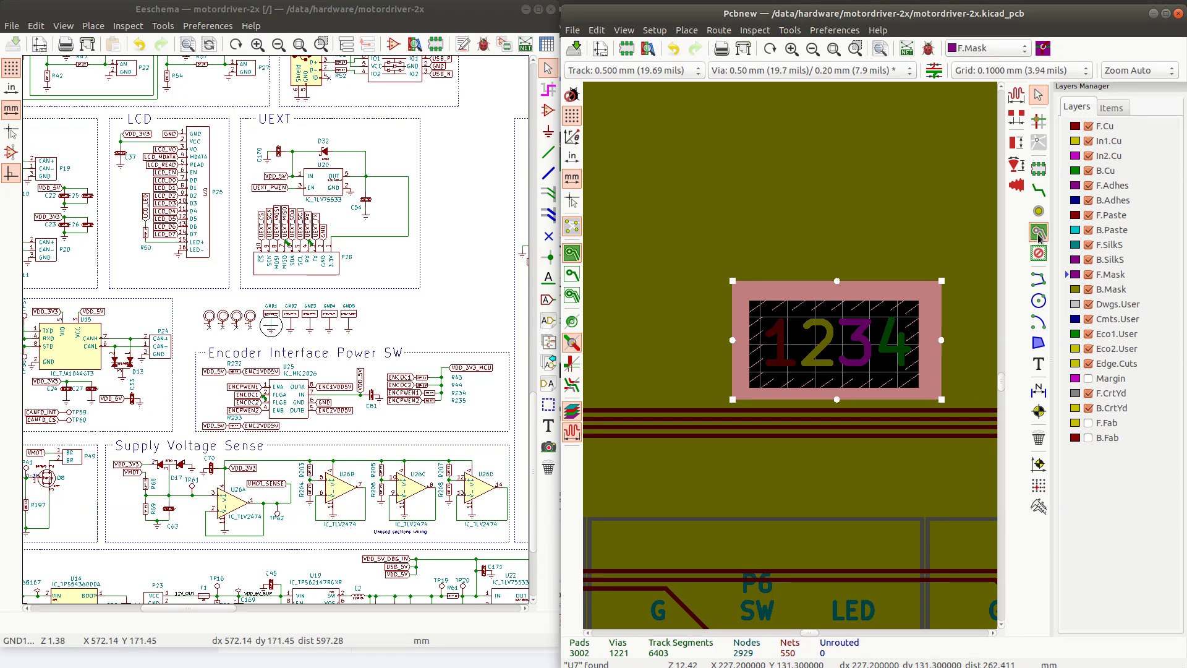
Draw a filled rectangular graphic polygon of about 7.6 by 4.3 mm on F.Mask, following the four corners of the no-net zone
{"action": "left_click", "coordinate": [1039, 342]}
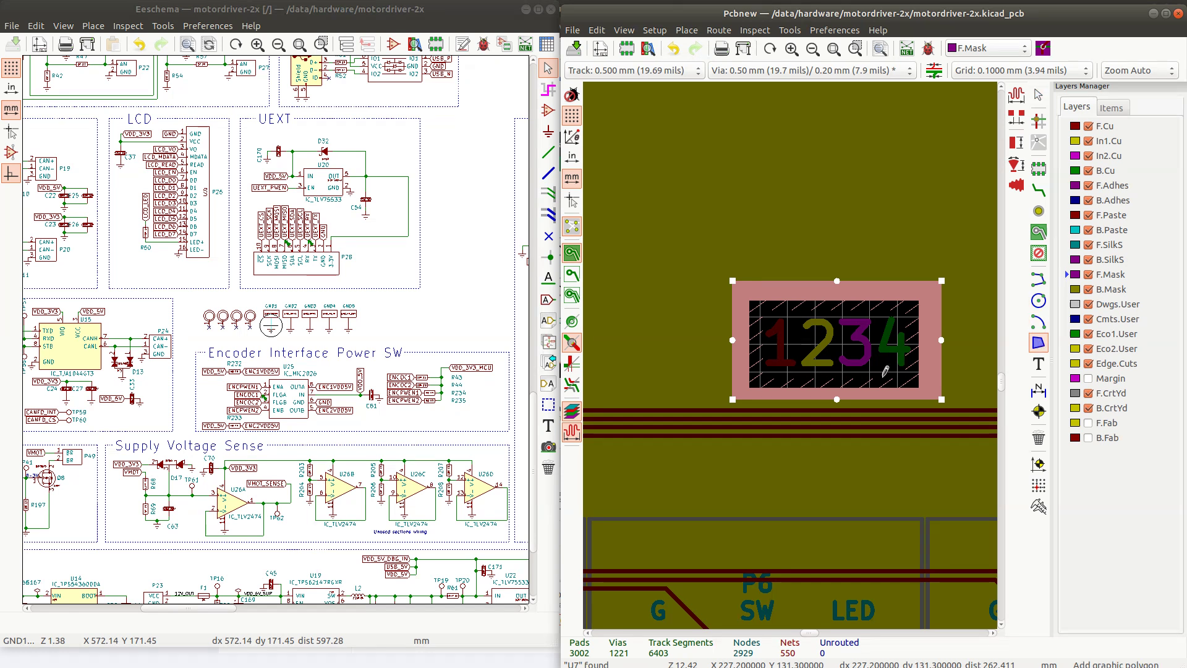
{"action": "scroll", "coordinate": [734, 284], "scroll_direction": "up", "scroll_amount": 1}
{"action": "scroll", "coordinate": [789, 353], "scroll_direction": "up", "scroll_amount": 7}
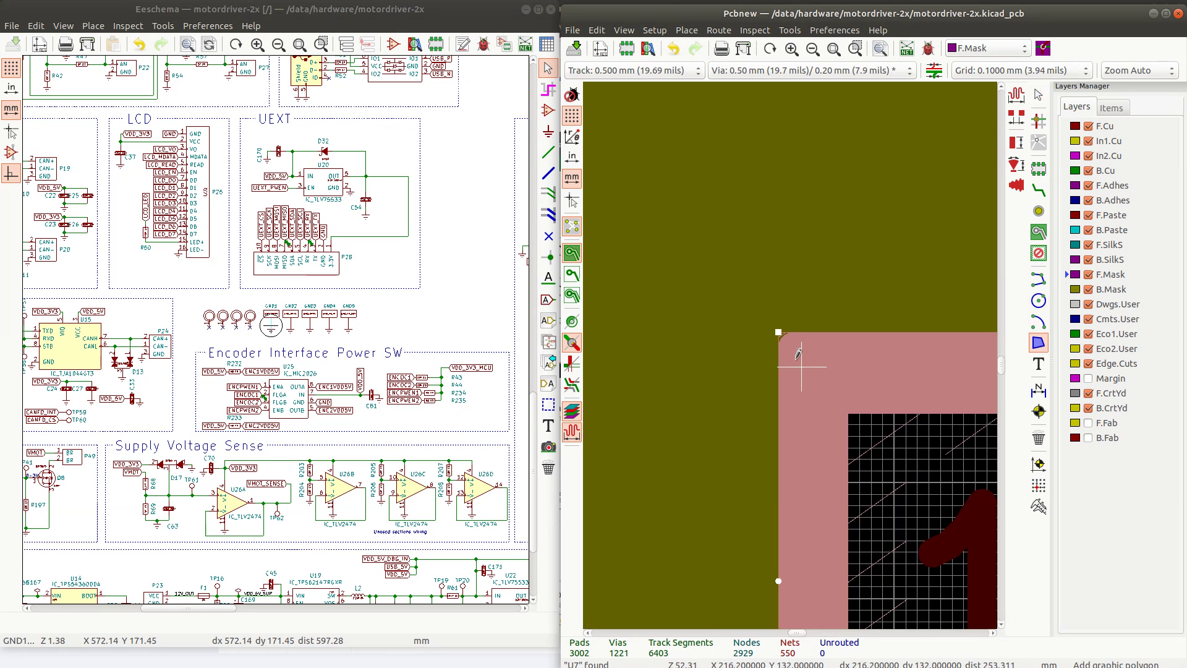
{"action": "left_click", "coordinate": [778, 332]}
{"action": "scroll", "coordinate": [952, 380], "scroll_direction": "down", "scroll_amount": 9}
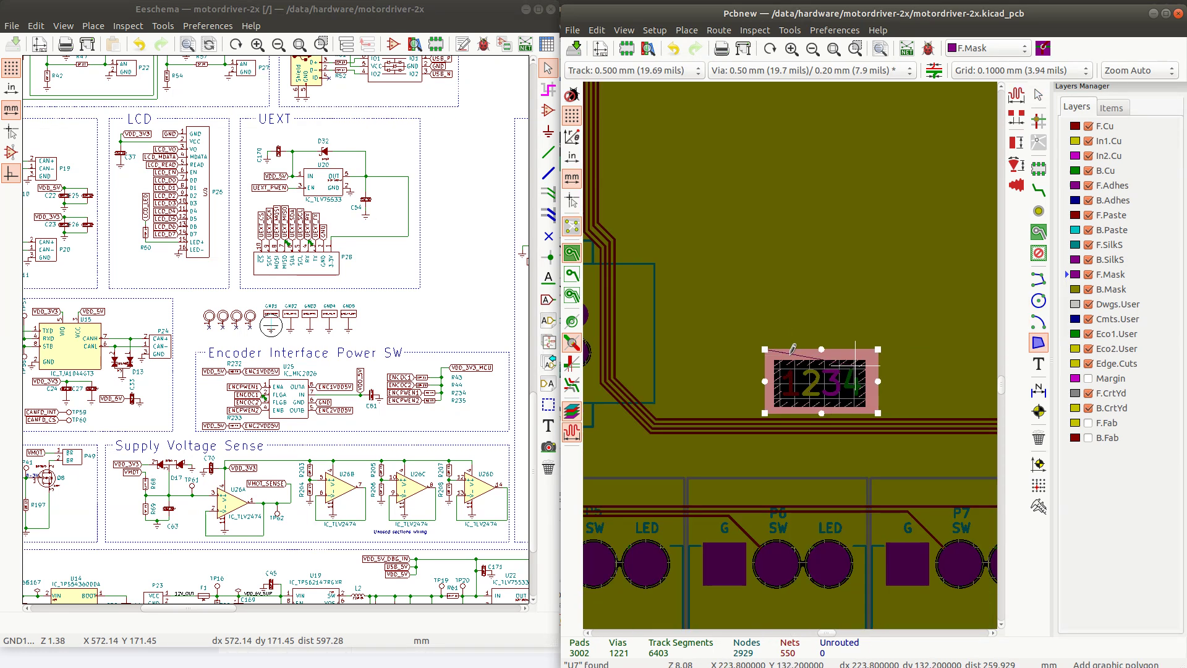
{"action": "scroll", "coordinate": [959, 357], "scroll_direction": "up", "scroll_amount": 4}
{"action": "scroll", "coordinate": [859, 346], "scroll_direction": "up", "scroll_amount": 1}
{"action": "scroll", "coordinate": [787, 348], "scroll_direction": "up", "scroll_amount": 2}
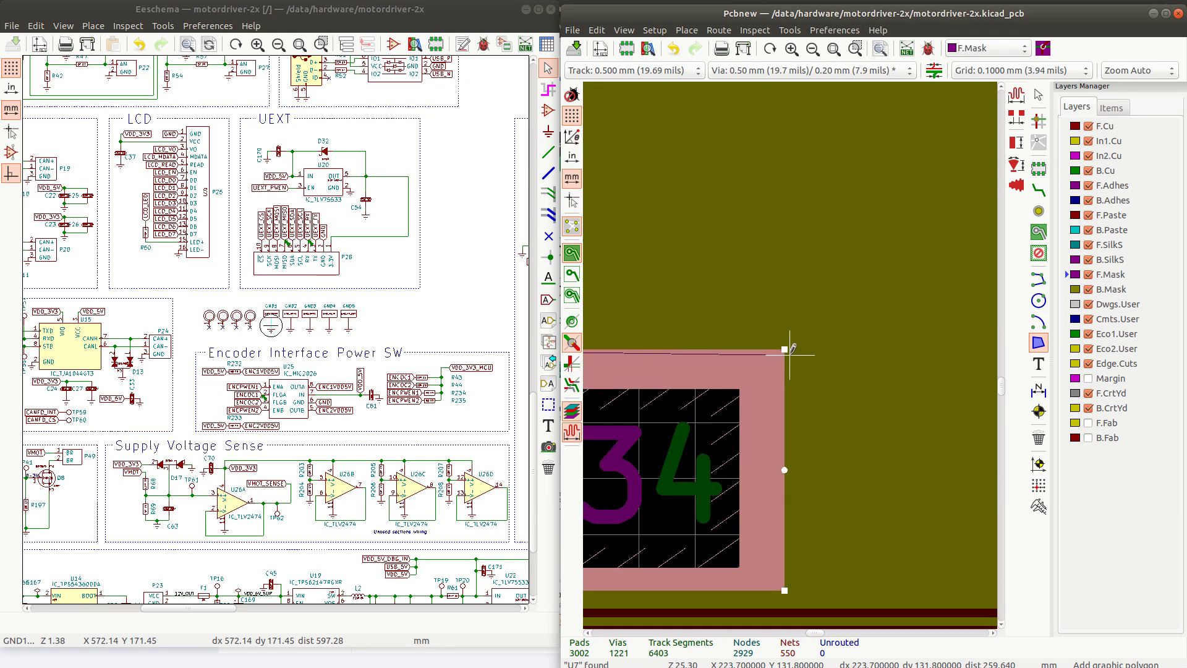
{"action": "scroll", "coordinate": [786, 352], "scroll_direction": "up", "scroll_amount": 3}
{"action": "left_click", "coordinate": [791, 329]}
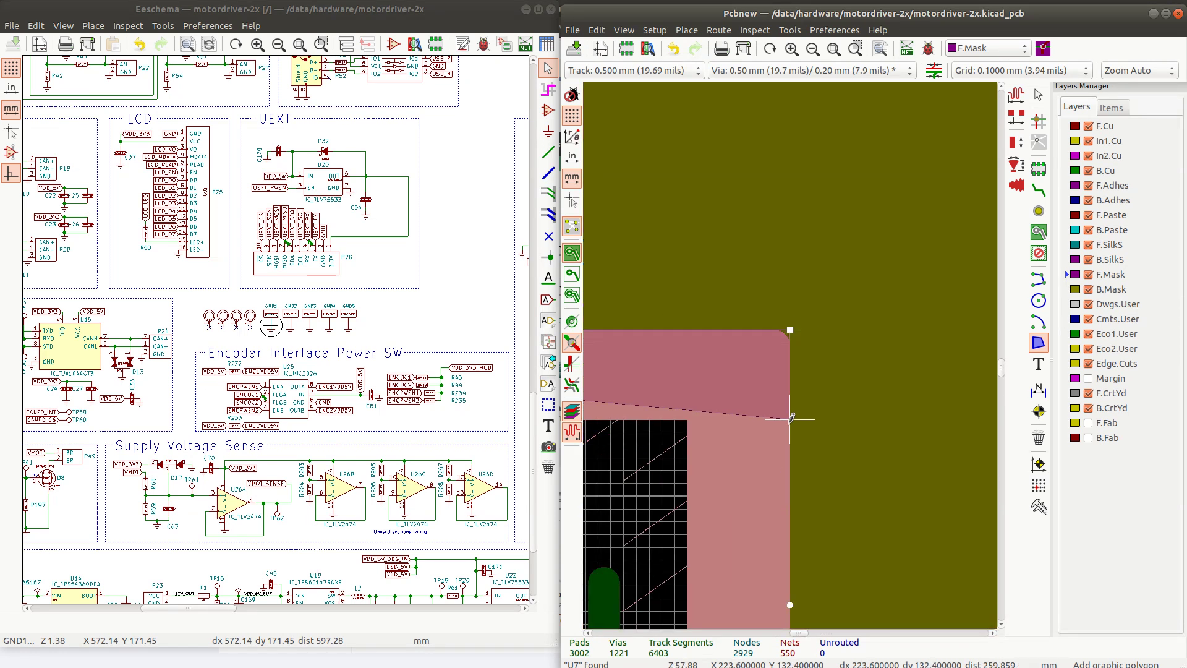
{"action": "scroll", "coordinate": [789, 369], "scroll_direction": "down", "scroll_amount": 4}
{"action": "scroll", "coordinate": [791, 459], "scroll_direction": "up", "scroll_amount": 3}
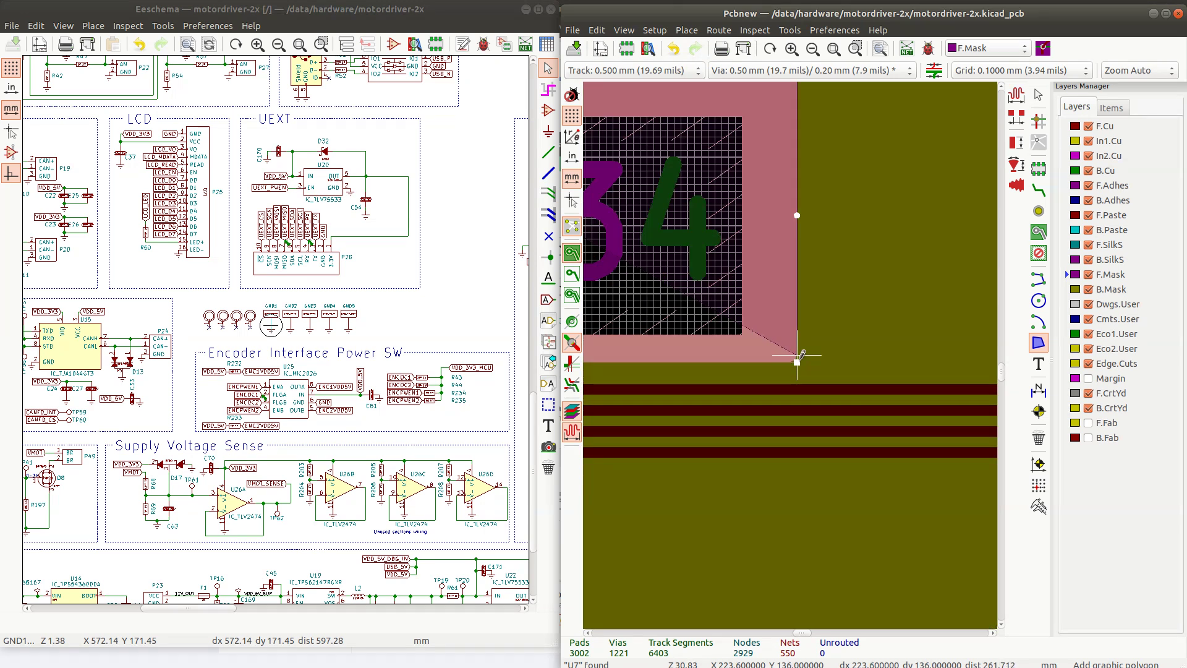
{"action": "left_click", "coordinate": [797, 362]}
{"action": "scroll", "coordinate": [797, 362], "scroll_direction": "down", "scroll_amount": 7}
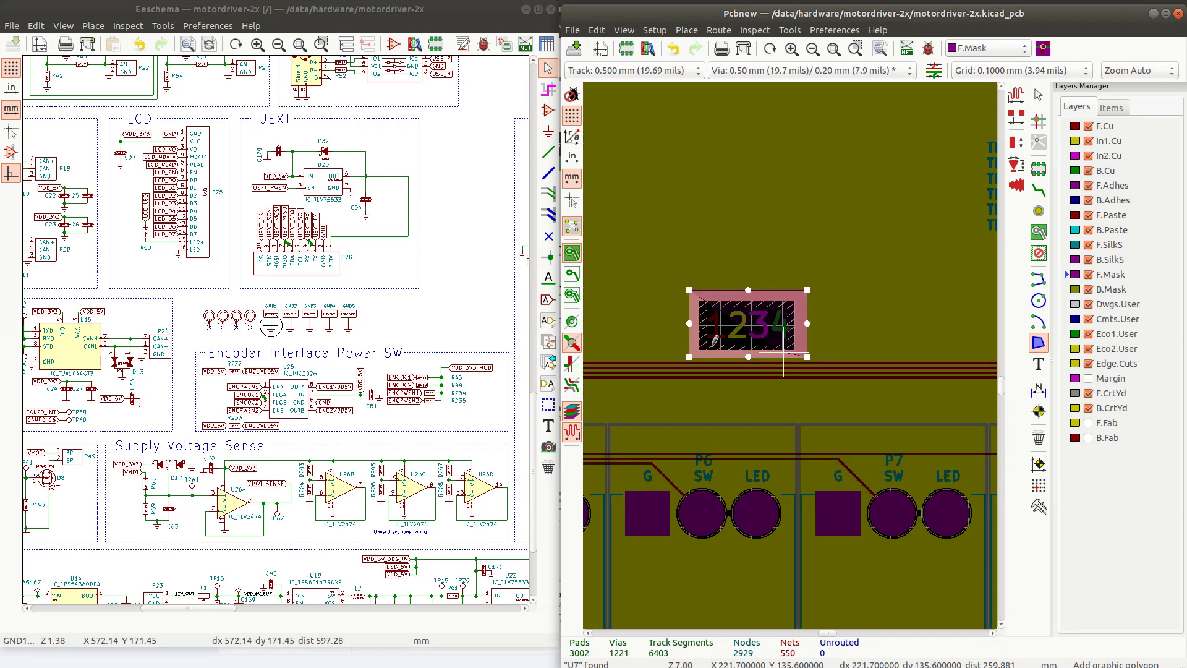
{"action": "scroll", "coordinate": [697, 351], "scroll_direction": "up", "scroll_amount": 7}
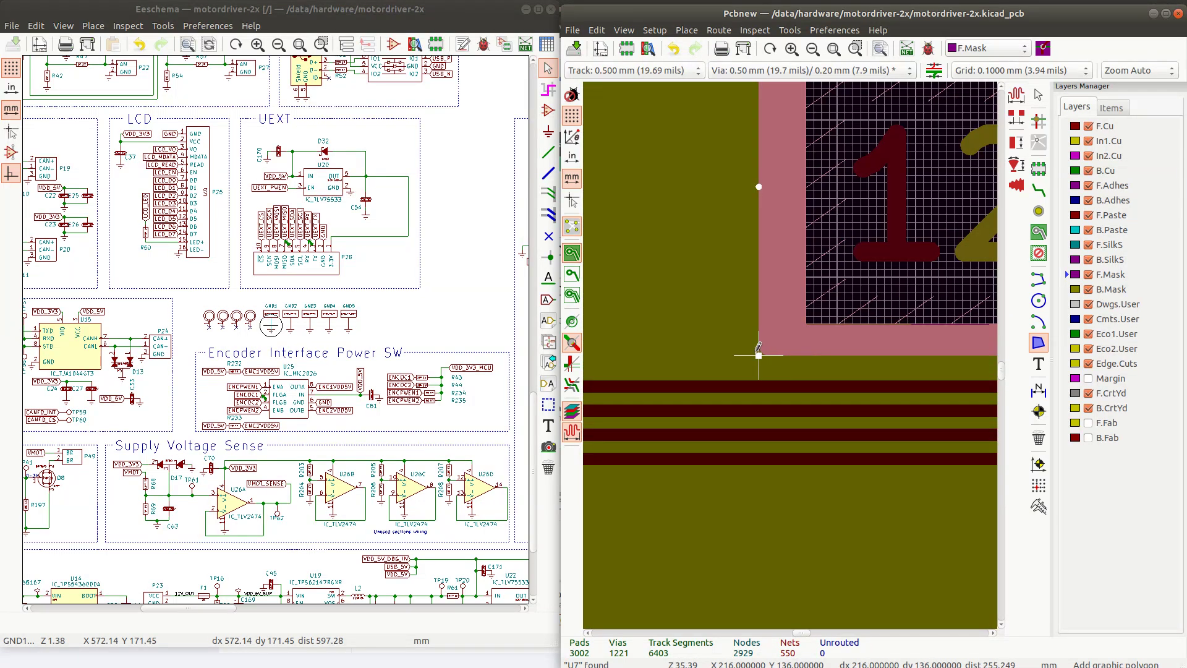
{"action": "double_click", "coordinate": [759, 354]}
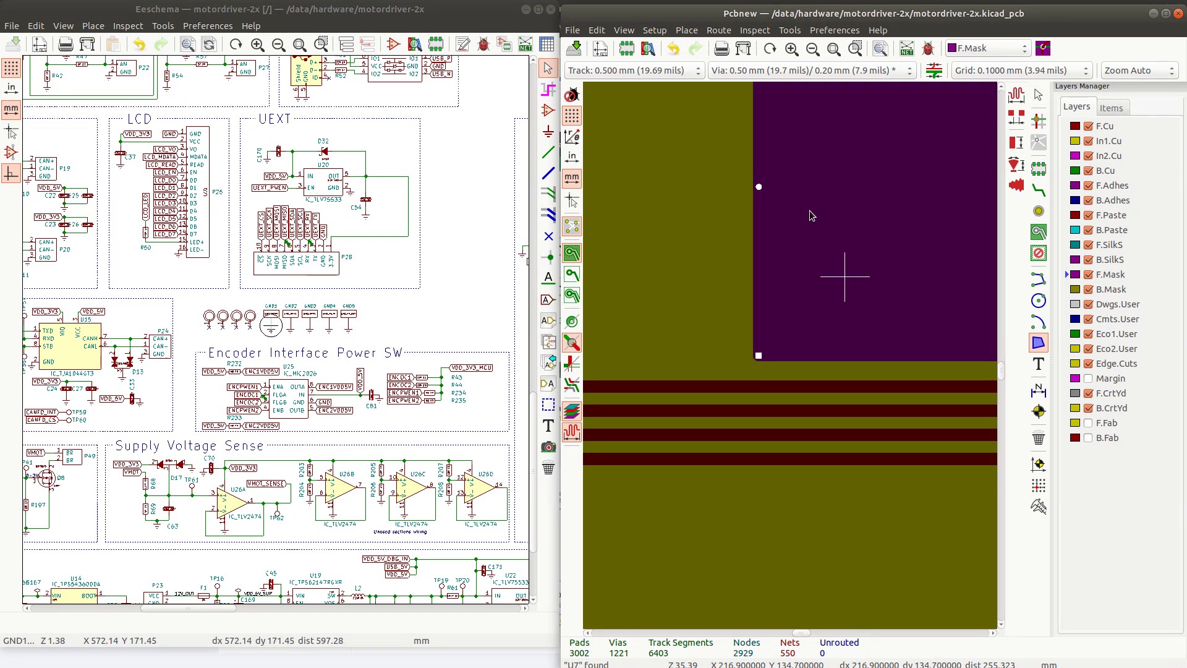
{"action": "key", "text": "Escape"}
{"action": "scroll", "coordinate": [811, 214], "scroll_direction": "down", "scroll_amount": 4}
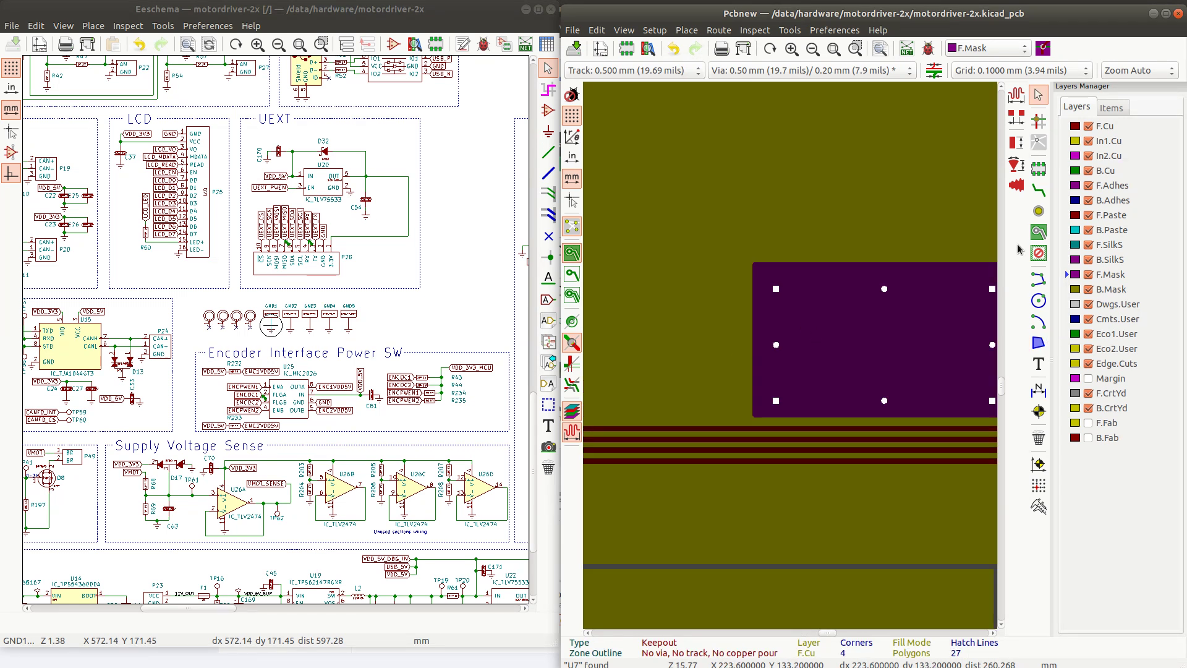
Draw a filled four-corner graphic polygon of about 7.7 by 4.4 mm on B.Mask, following the no-net frame around the digits
{"action": "left_click", "coordinate": [1107, 291]}
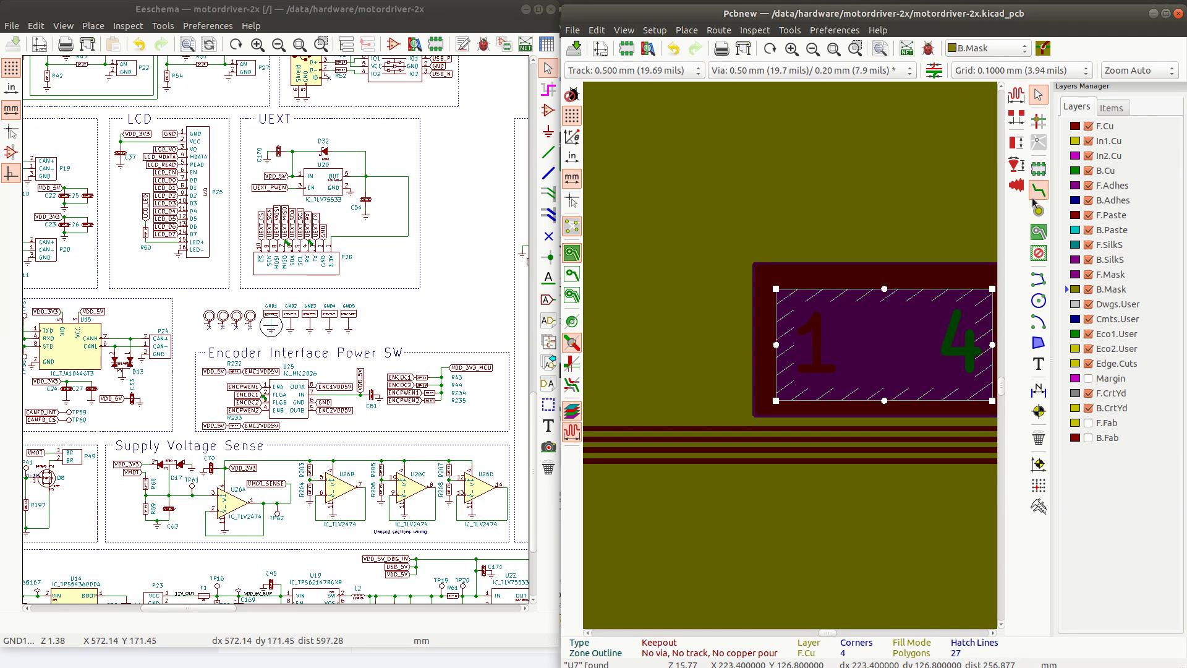
{"action": "left_click", "coordinate": [1039, 343]}
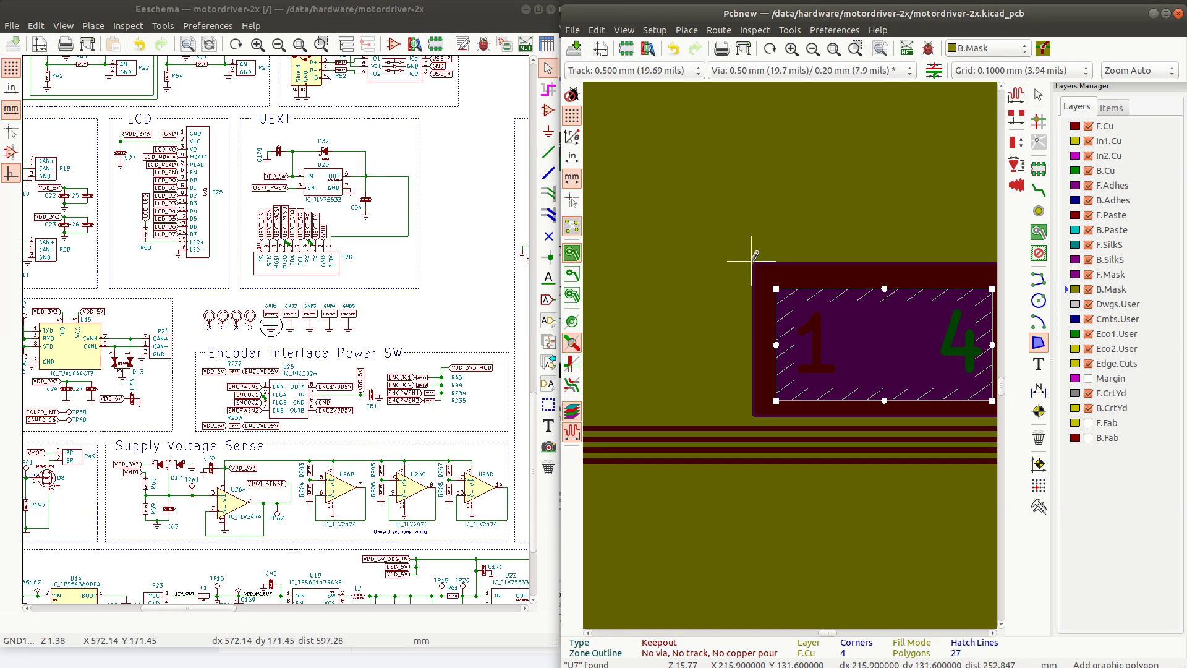
{"action": "left_click", "coordinate": [752, 261]}
{"action": "scroll", "coordinate": [859, 304], "scroll_direction": "down", "scroll_amount": 3}
{"action": "scroll", "coordinate": [848, 340], "scroll_direction": "up", "scroll_amount": 4}
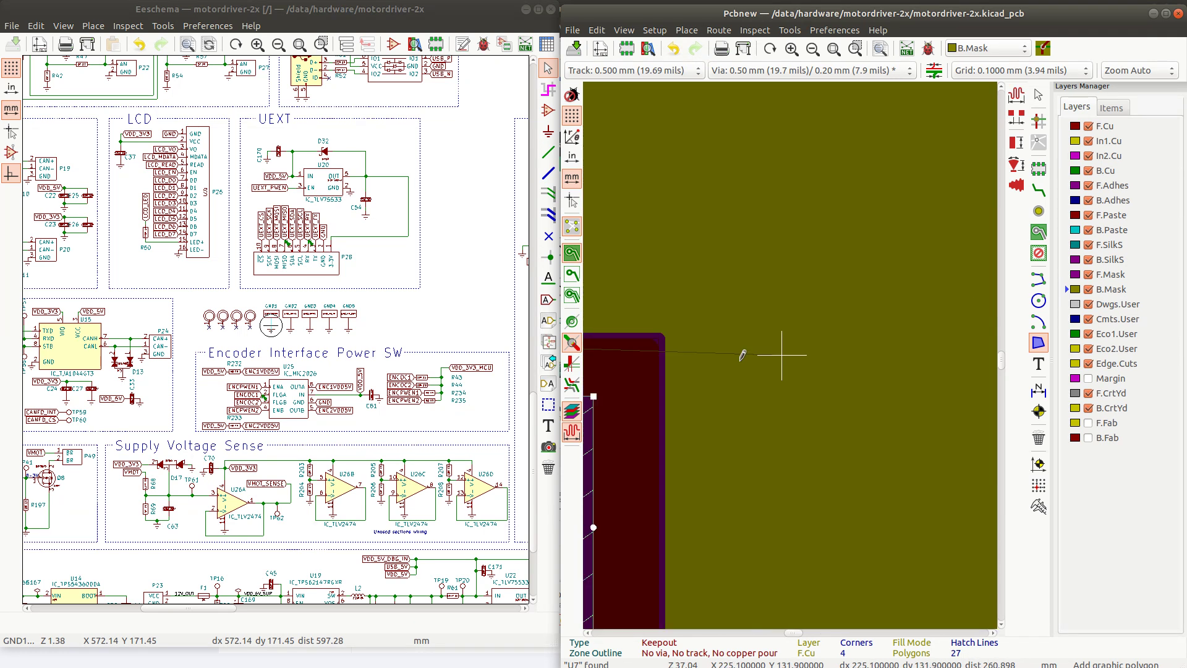
{"action": "left_click", "coordinate": [667, 331]}
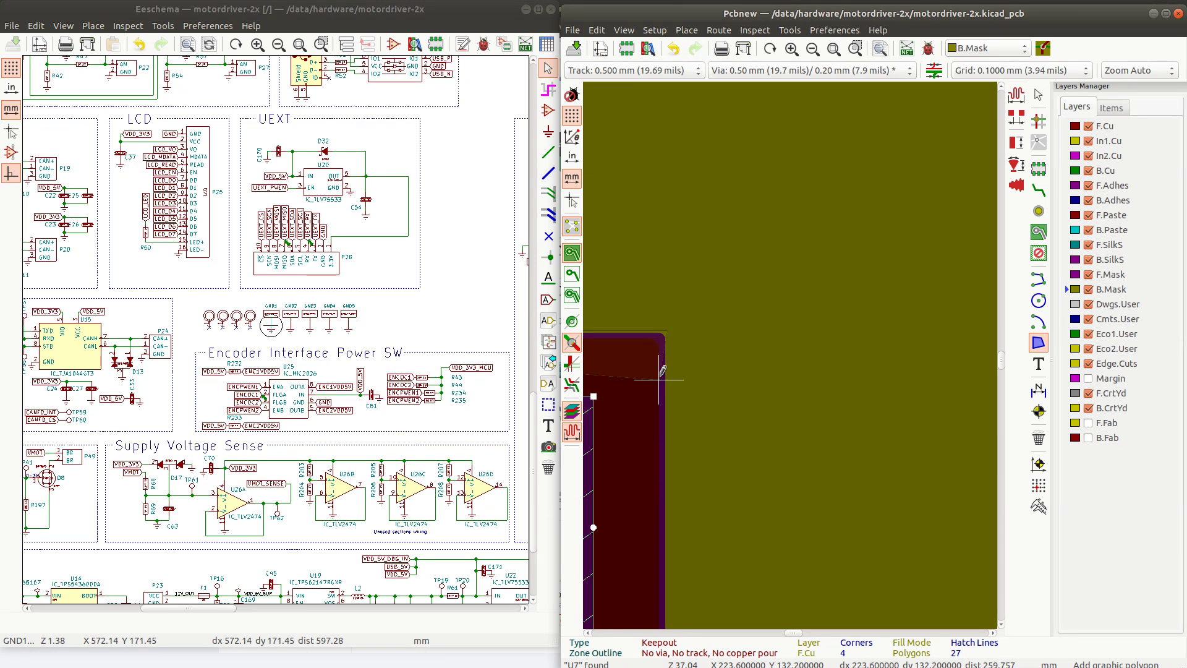
{"action": "scroll", "coordinate": [658, 421], "scroll_direction": "down", "scroll_amount": 5}
{"action": "scroll", "coordinate": [782, 411], "scroll_direction": "up", "scroll_amount": 5}
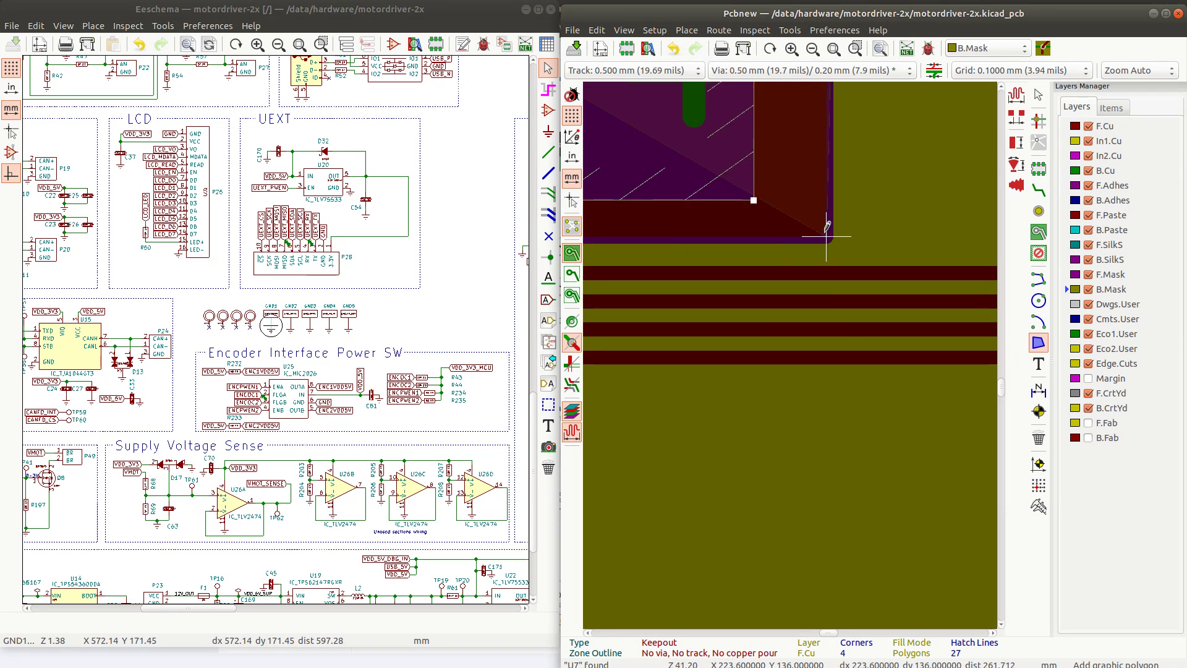
{"action": "scroll", "coordinate": [684, 246], "scroll_direction": "down", "scroll_amount": 2}
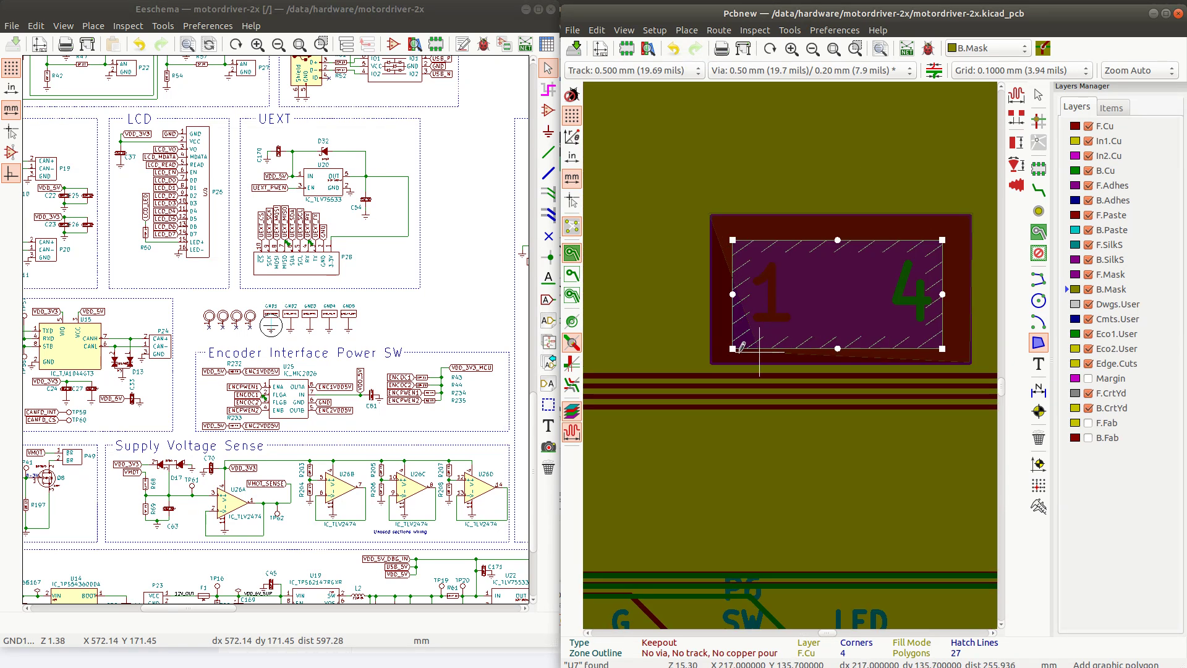
{"action": "scroll", "coordinate": [742, 348], "scroll_direction": "up", "scroll_amount": 3}
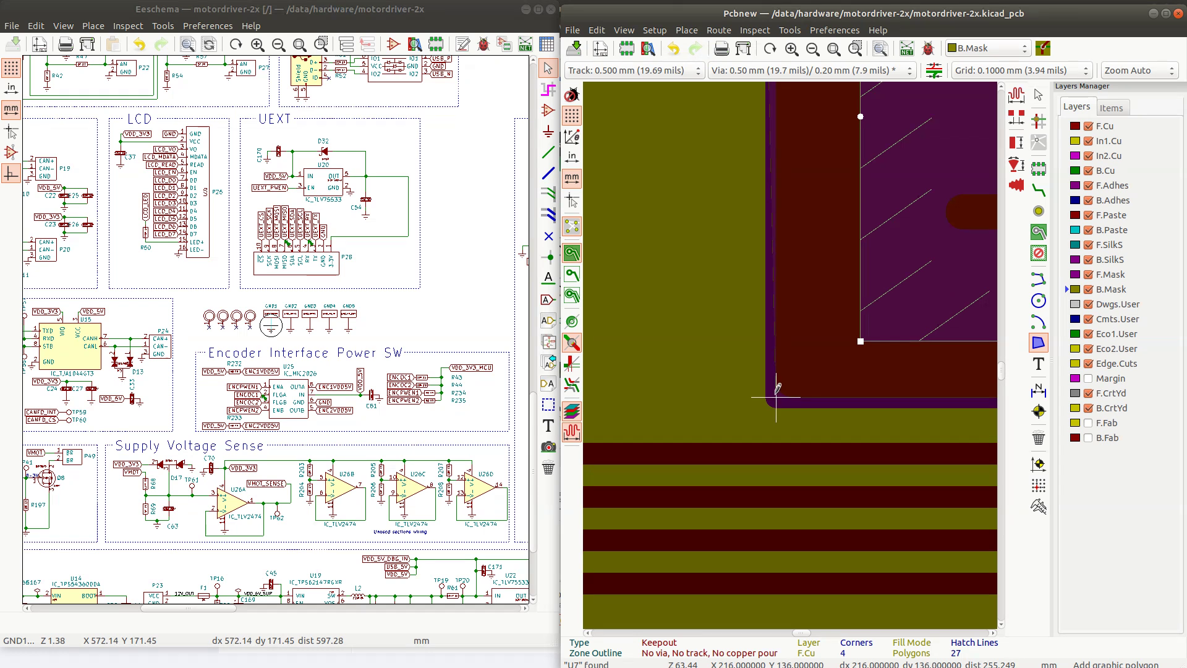
{"action": "scroll", "coordinate": [790, 355], "scroll_direction": "down", "scroll_amount": 2}
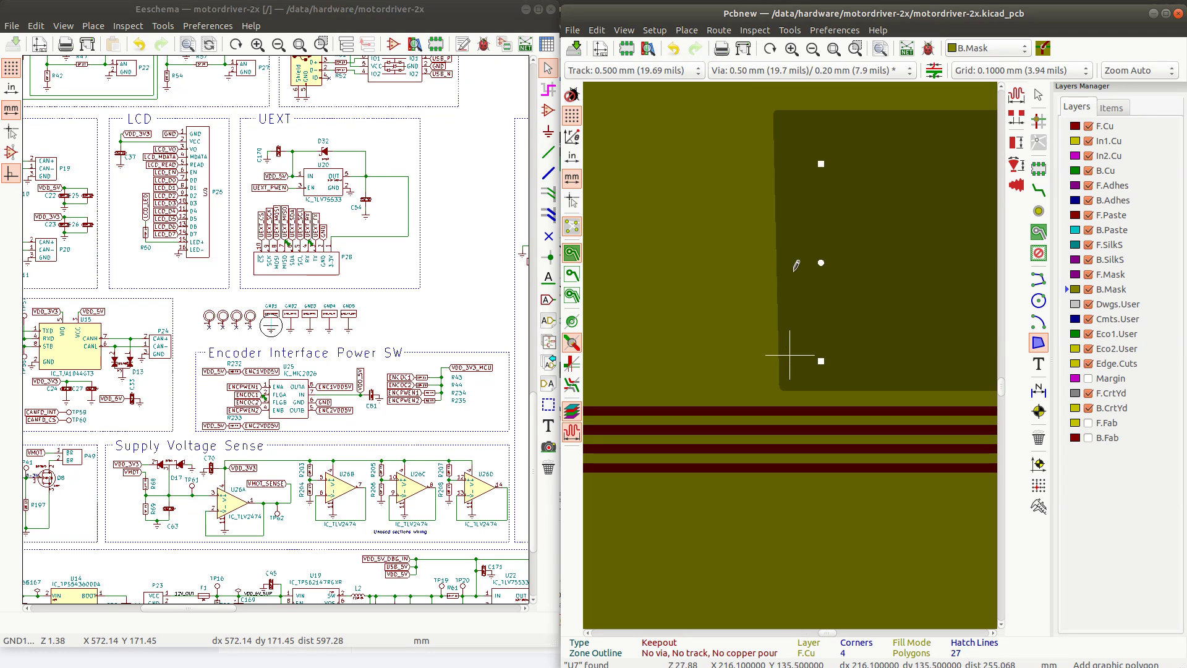
{"action": "scroll", "coordinate": [790, 218], "scroll_direction": "up", "scroll_amount": 2}
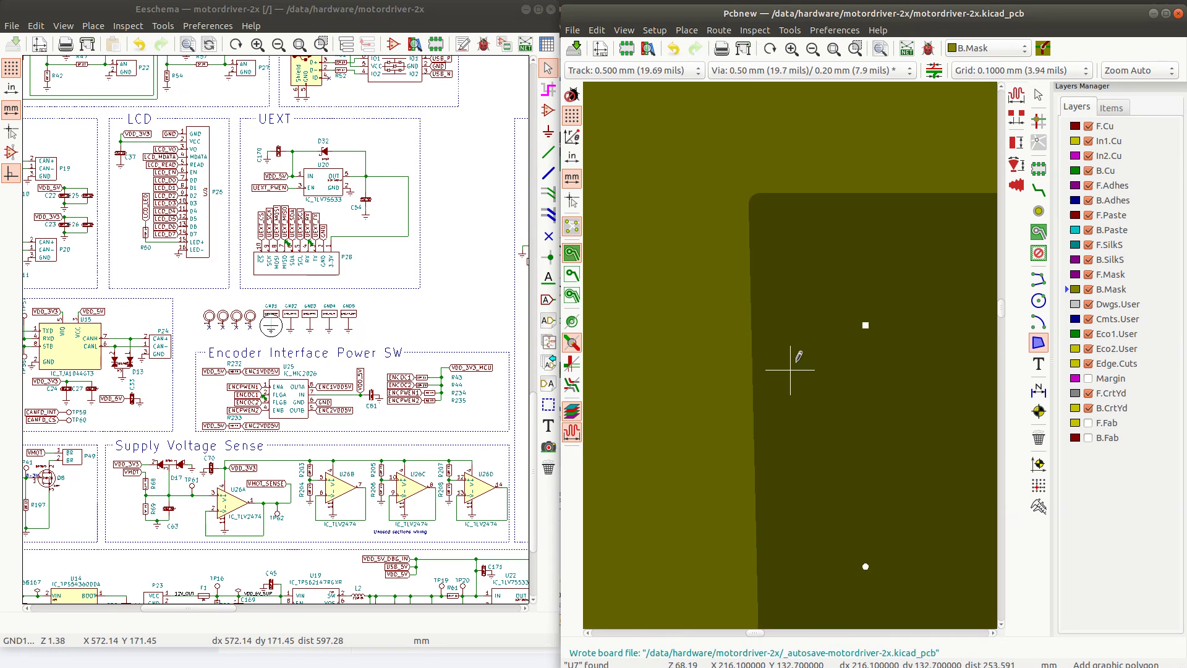
{"action": "key", "text": "Escape"}
Turn off the display of filled zone areas on the board
{"action": "left_click", "coordinate": [749, 294]}
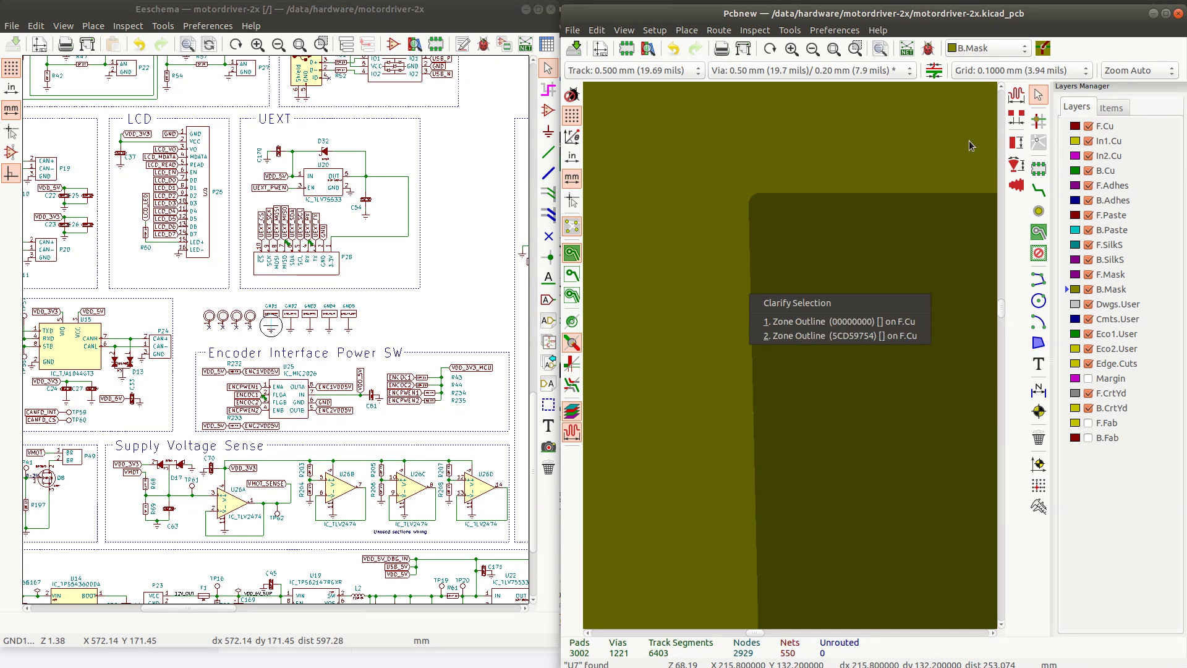
{"action": "left_click", "coordinate": [784, 201]}
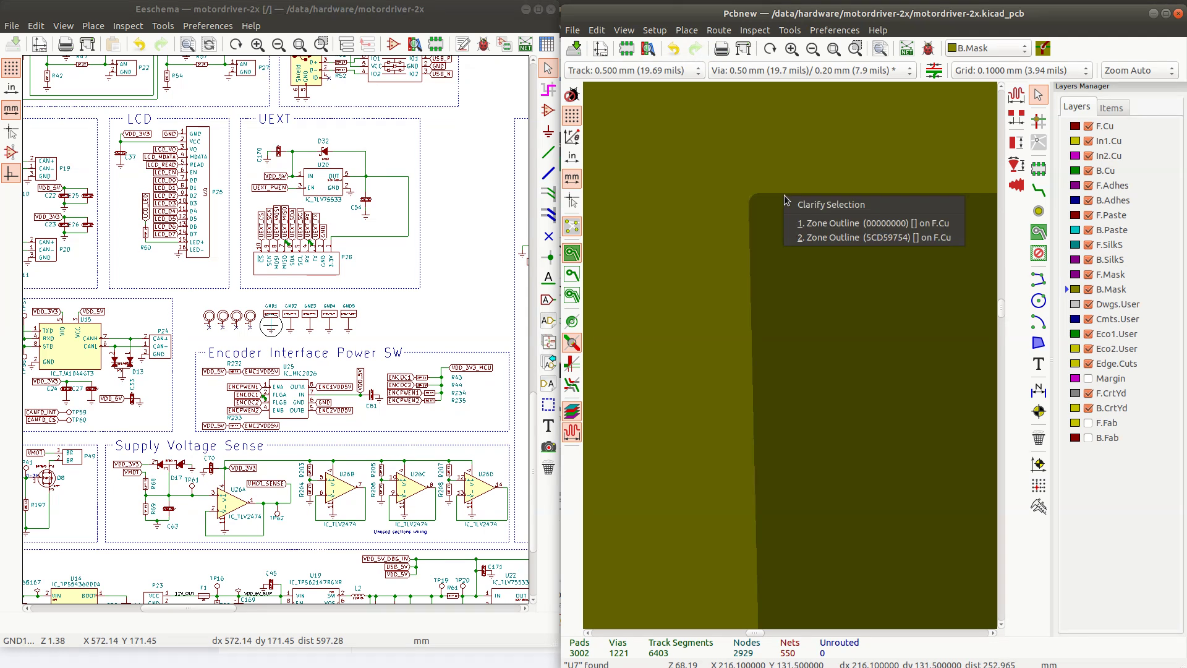
{"action": "left_click", "coordinate": [978, 194]}
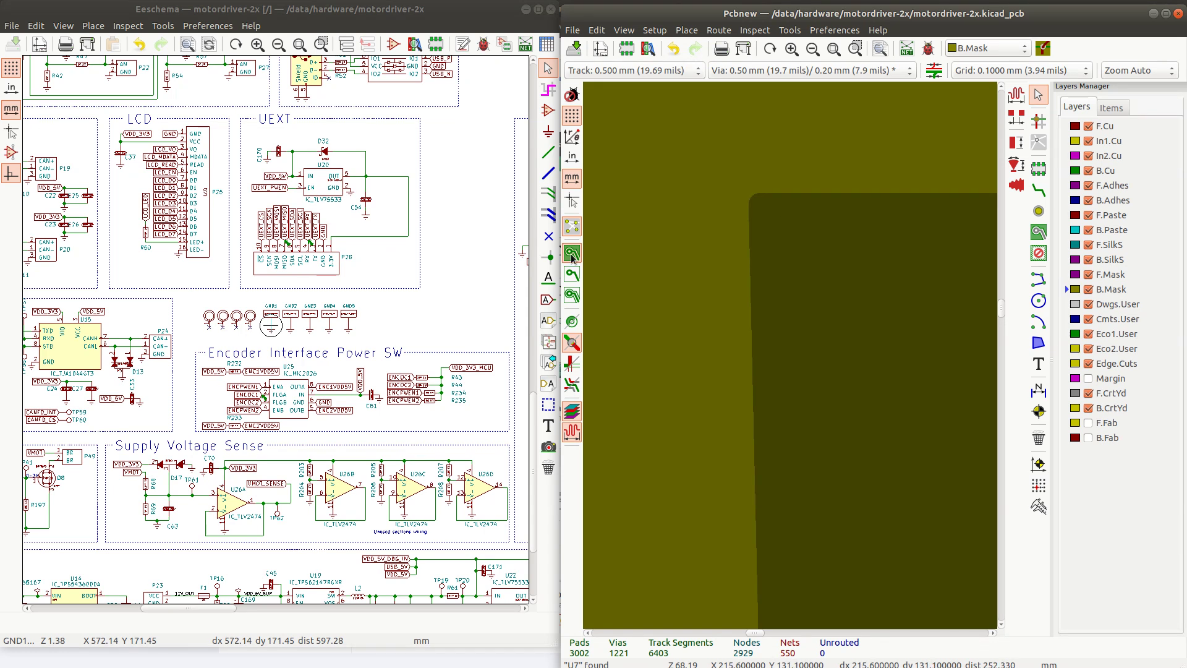
{"action": "left_click", "coordinate": [572, 274]}
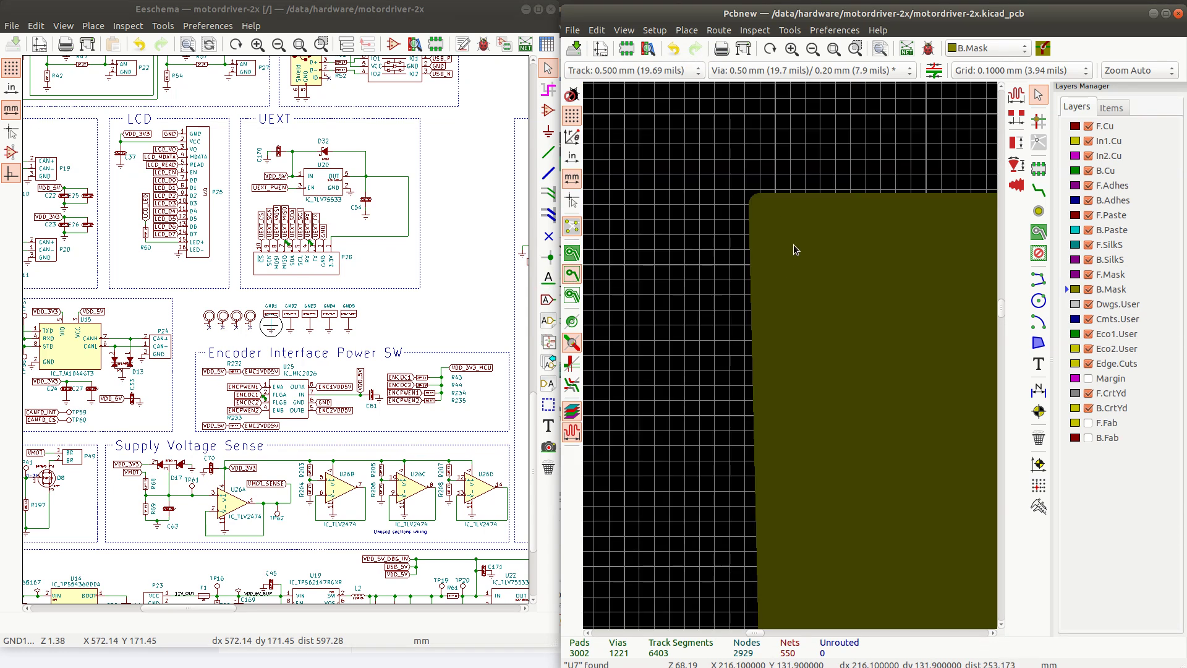
Try to select the B.Mask polygon at its slanted edge and corners
{"action": "left_click", "coordinate": [879, 151]}
{"action": "left_click", "coordinate": [847, 178]}
{"action": "left_click", "coordinate": [572, 321]}
{"action": "scroll", "coordinate": [830, 388], "scroll_direction": "down", "scroll_amount": 5}
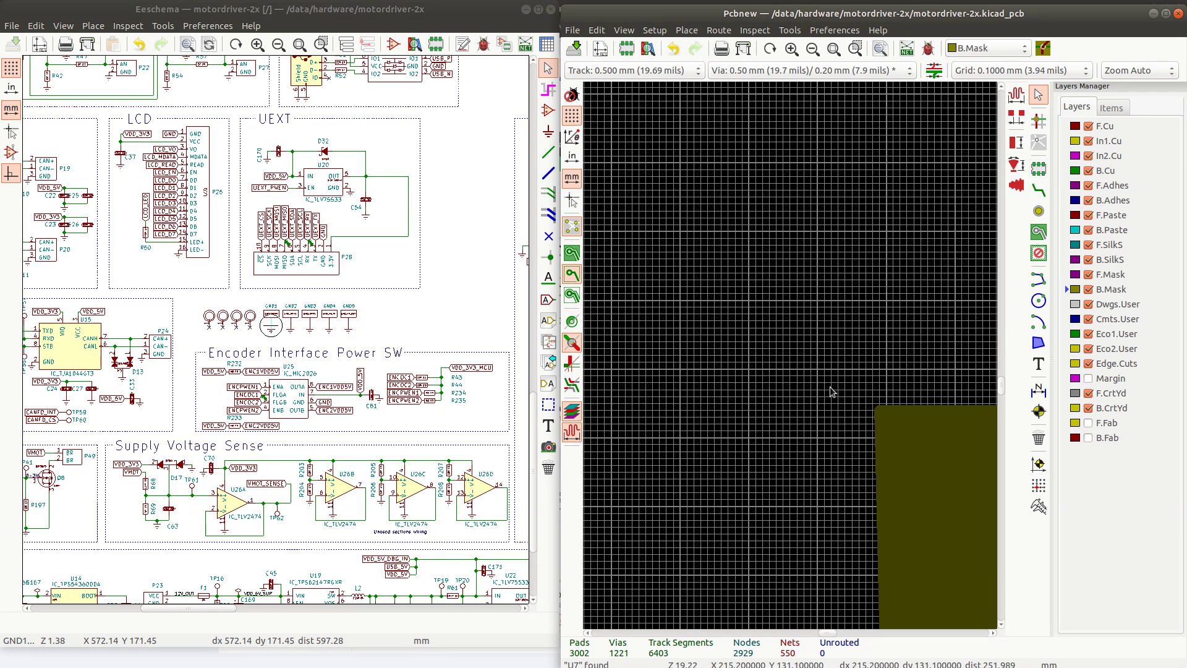
{"action": "scroll", "coordinate": [789, 354], "scroll_direction": "down", "scroll_amount": 2}
{"action": "scroll", "coordinate": [770, 351], "scroll_direction": "up", "scroll_amount": 5}
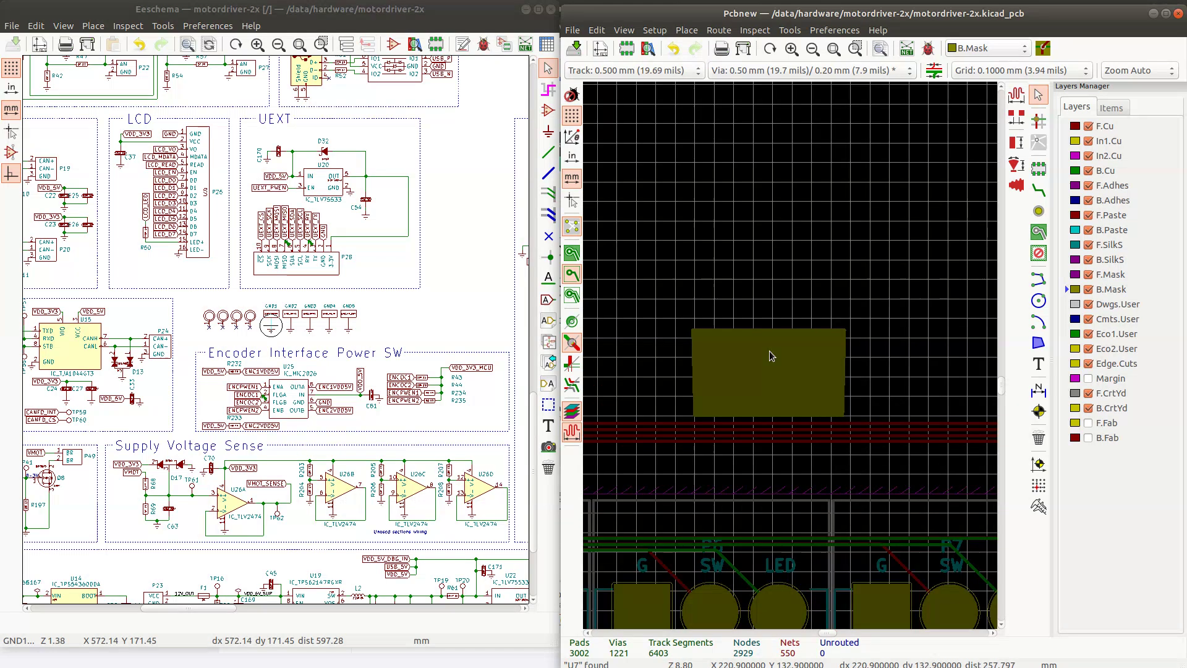
{"action": "left_click", "coordinate": [827, 357]}
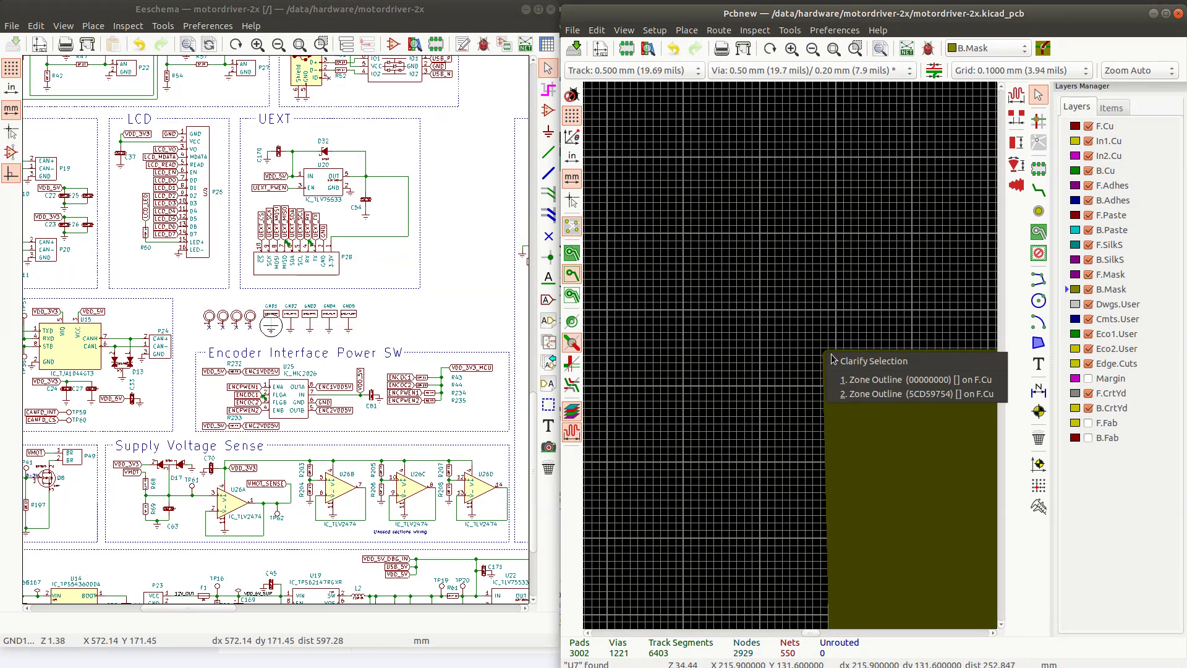
{"action": "left_click", "coordinate": [830, 350]}
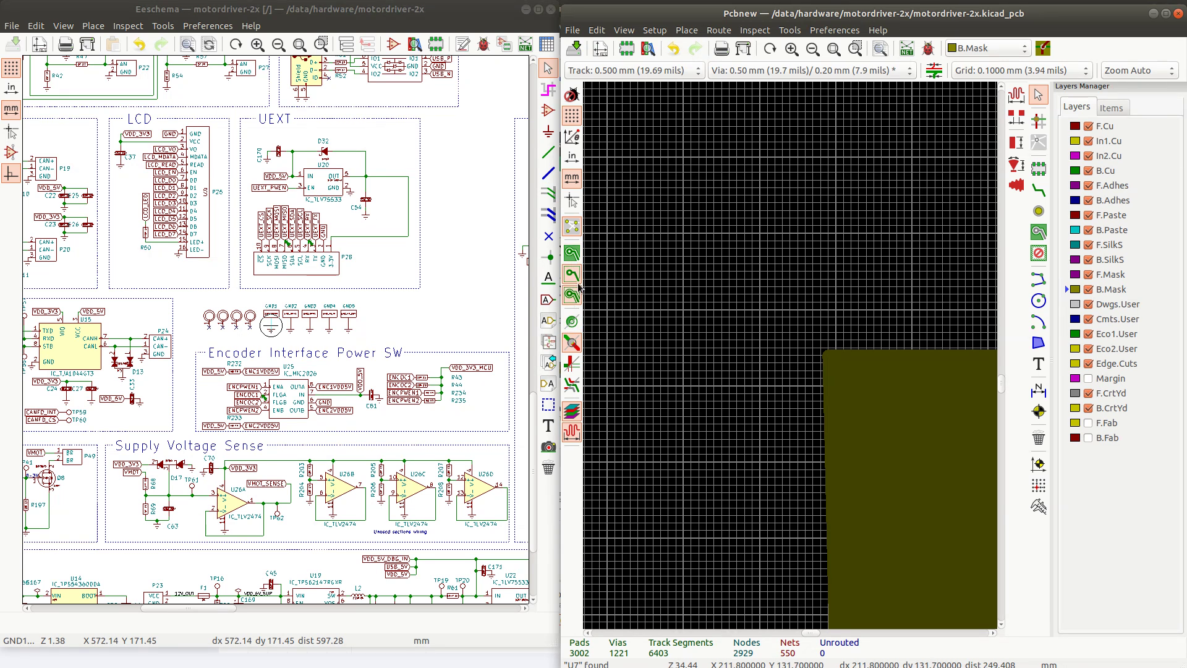
{"action": "left_click", "coordinate": [826, 357]}
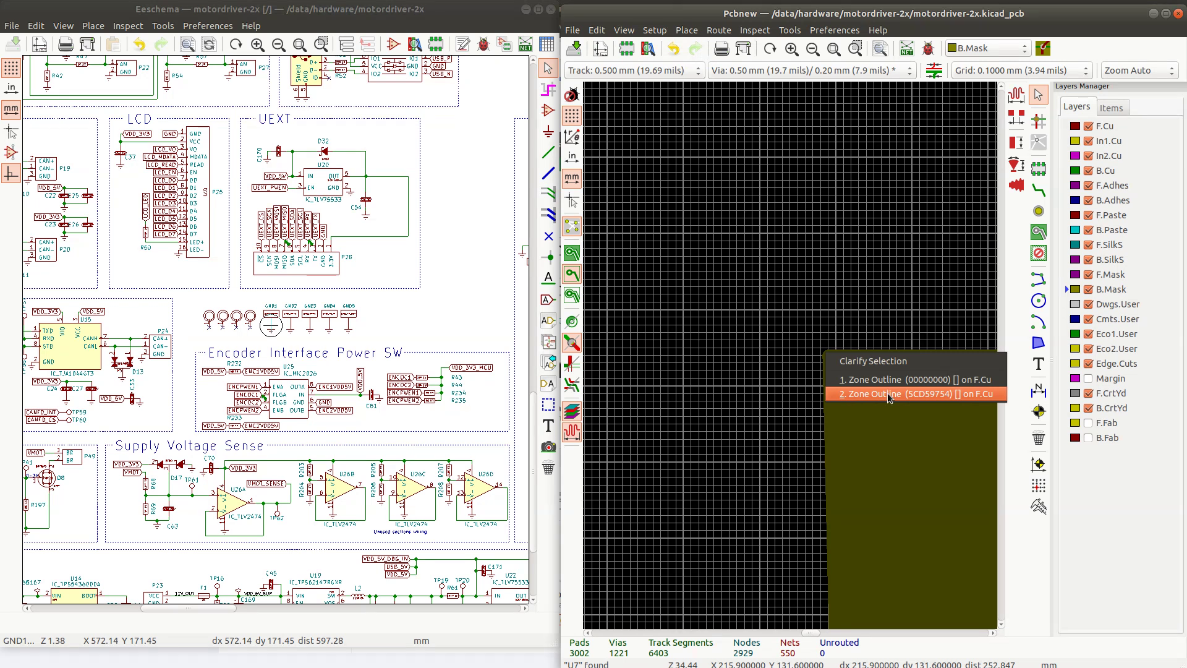
{"action": "left_click", "coordinate": [889, 394]}
{"action": "left_click", "coordinate": [834, 353]}
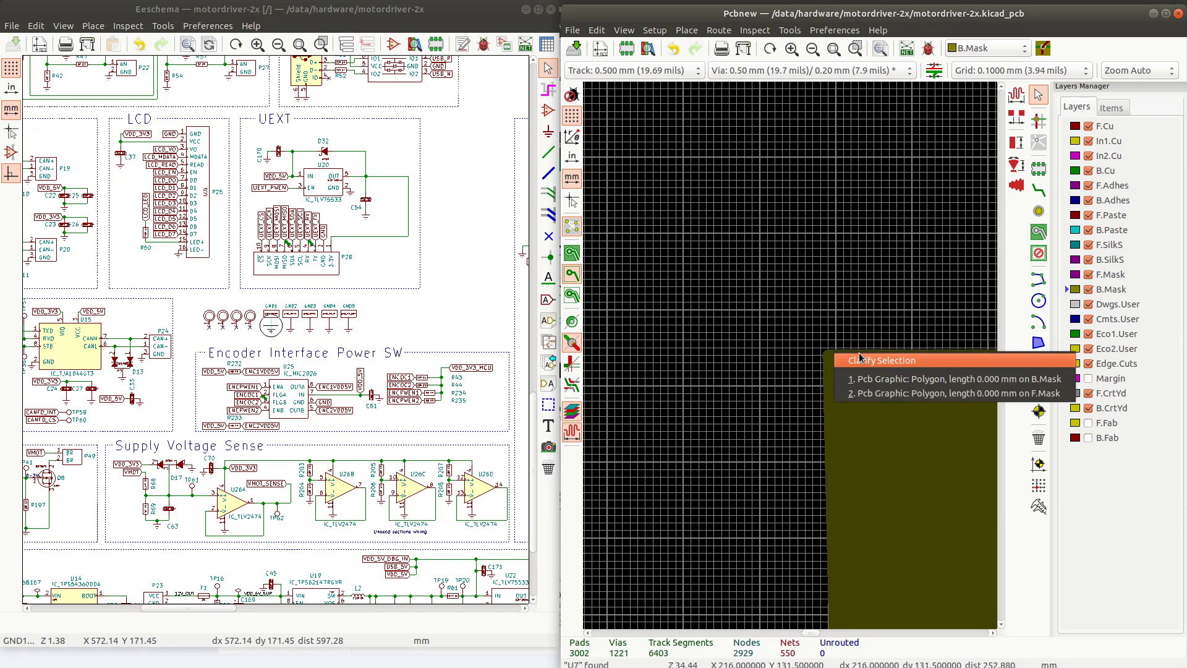
{"action": "left_click", "coordinate": [883, 287]}
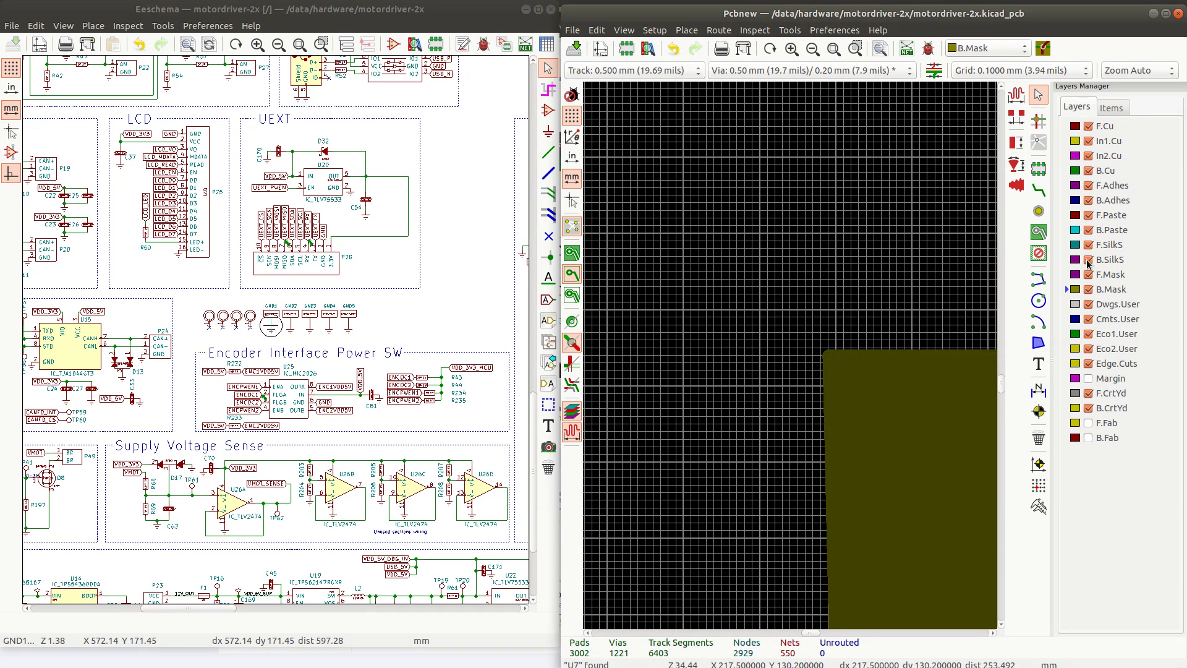
{"action": "left_click", "coordinate": [863, 352]}
{"action": "left_click", "coordinate": [833, 356]}
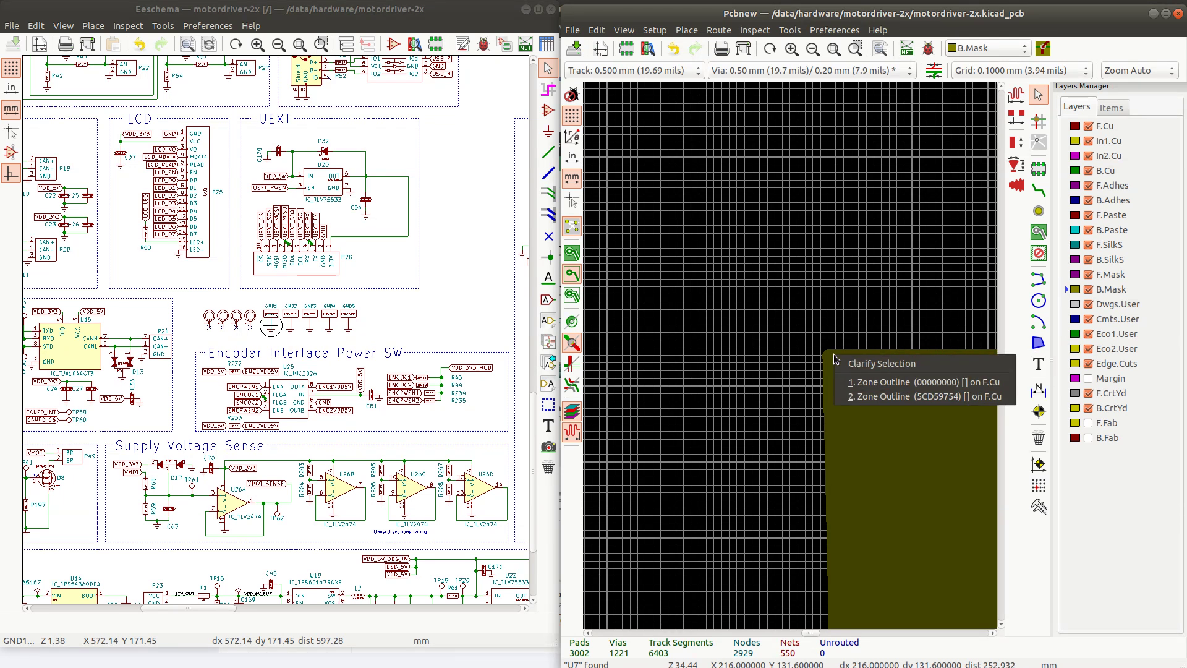
{"action": "left_click", "coordinate": [855, 342]}
{"action": "left_click", "coordinate": [859, 354]}
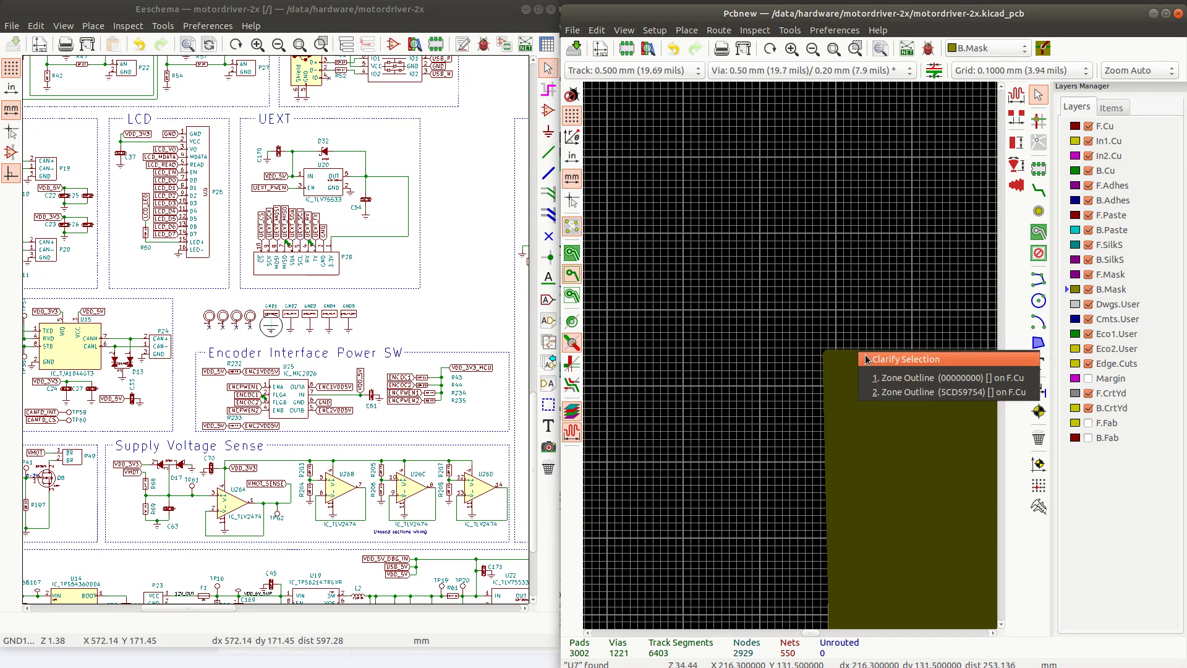
{"action": "left_click", "coordinate": [833, 380]}
{"action": "left_click", "coordinate": [834, 381]}
{"action": "left_click", "coordinate": [862, 346]}
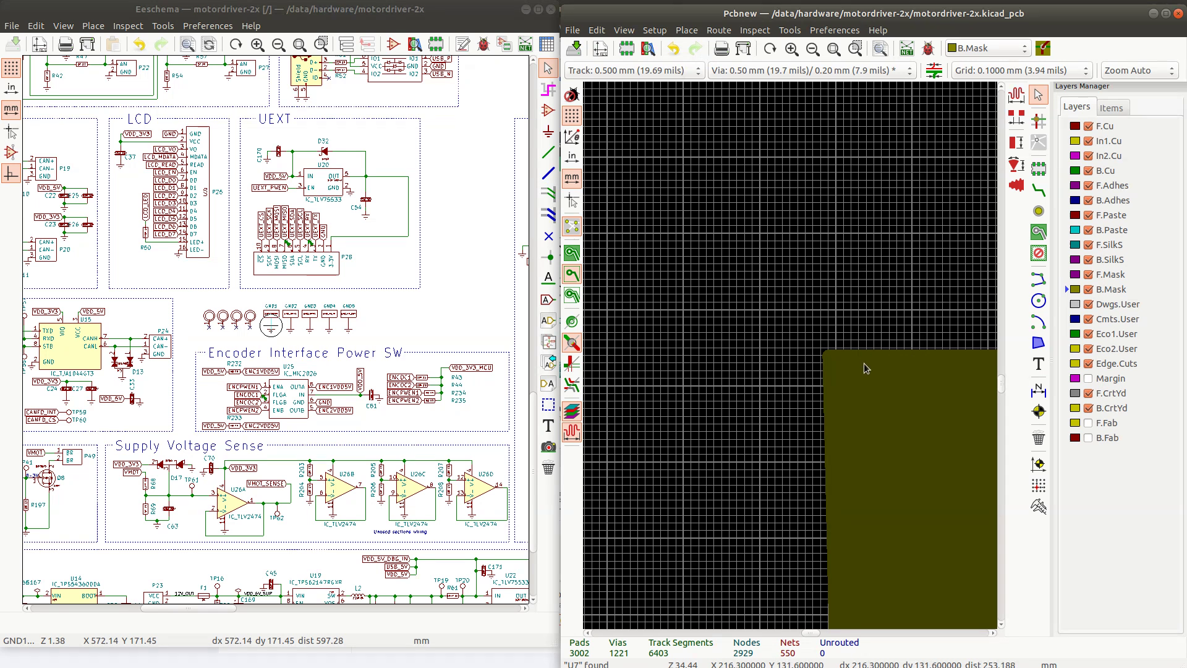
{"action": "left_click", "coordinate": [864, 366]}
{"action": "left_click", "coordinate": [828, 364]}
{"action": "left_click", "coordinate": [827, 359]}
{"action": "left_click", "coordinate": [831, 444]}
{"action": "left_click", "coordinate": [828, 446]}
{"action": "scroll", "coordinate": [826, 346], "scroll_direction": "down", "scroll_amount": 3}
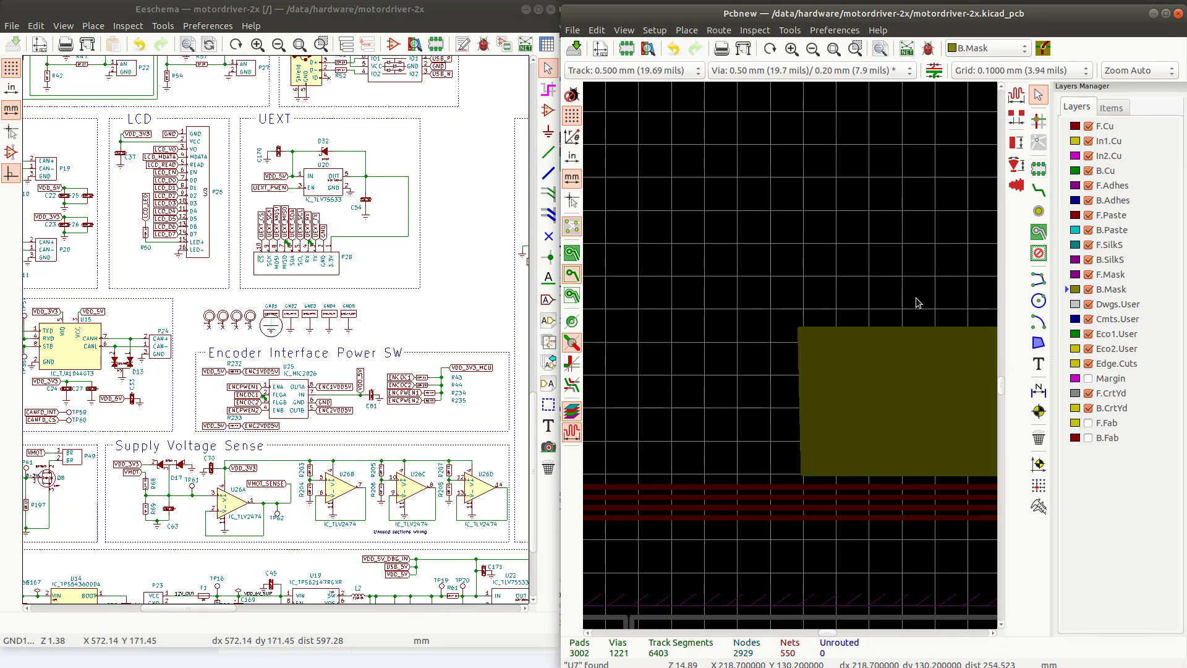
{"action": "left_click", "coordinate": [802, 475]}
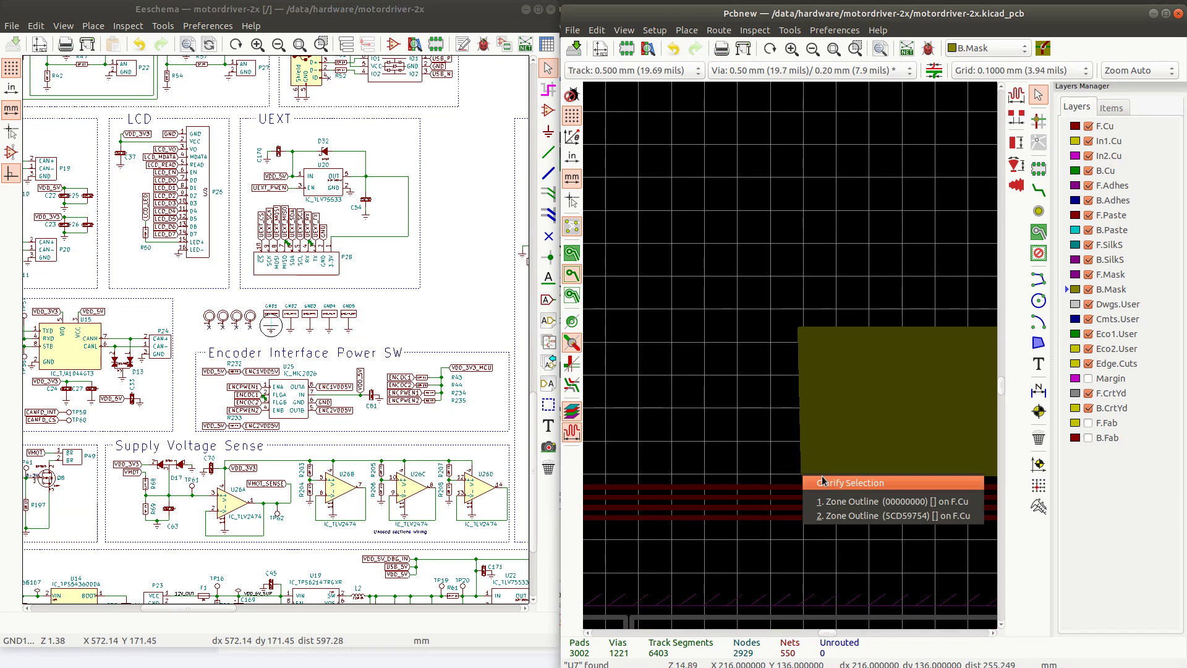
{"action": "left_click", "coordinate": [869, 458]}
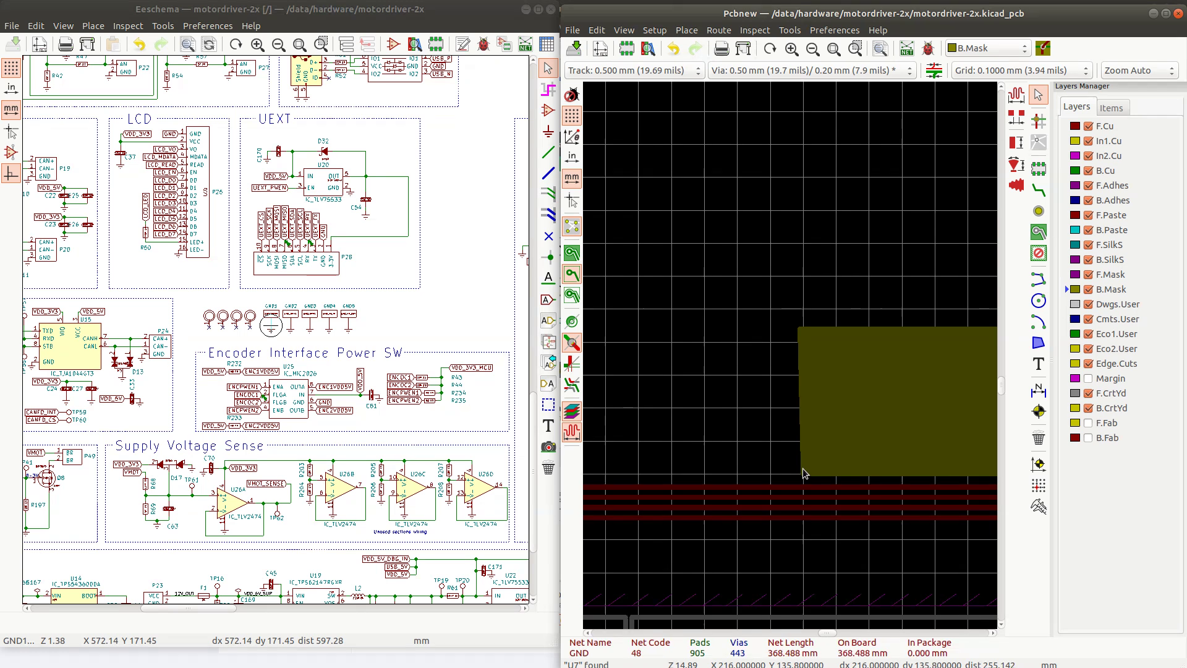
Square the B.Mask polygon by moving its two upper corners horizontally into line with the lower ones, the upper-right corner to X 223.6 mm
{"action": "left_click", "coordinate": [815, 466]}
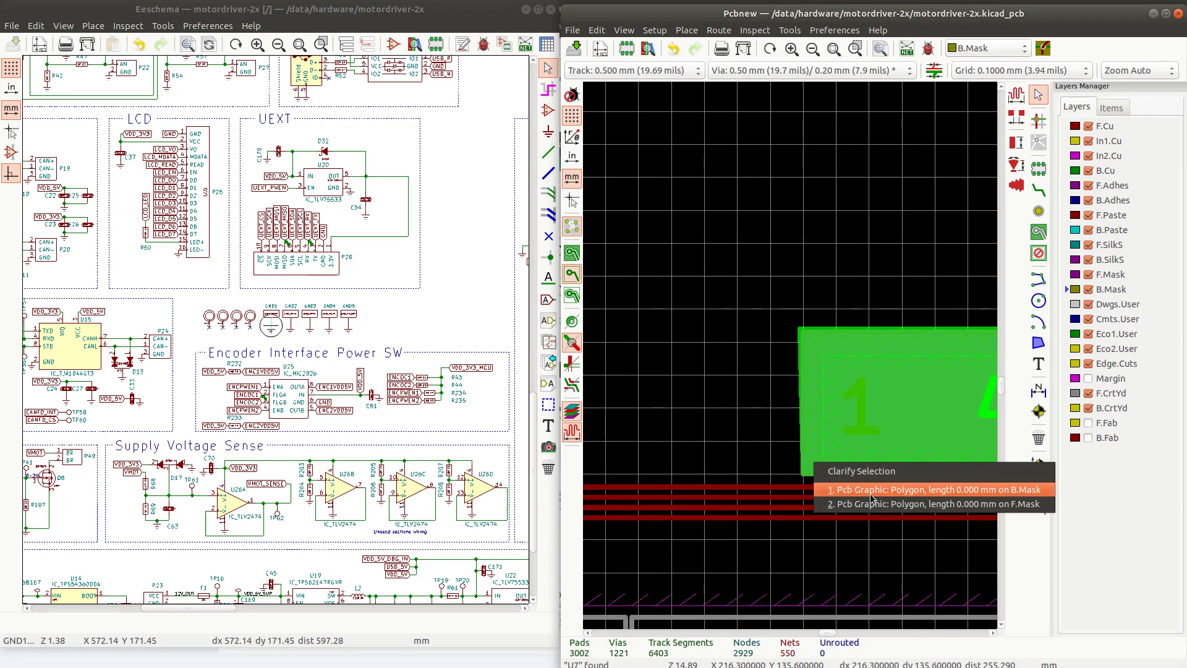
{"action": "left_click", "coordinate": [899, 493]}
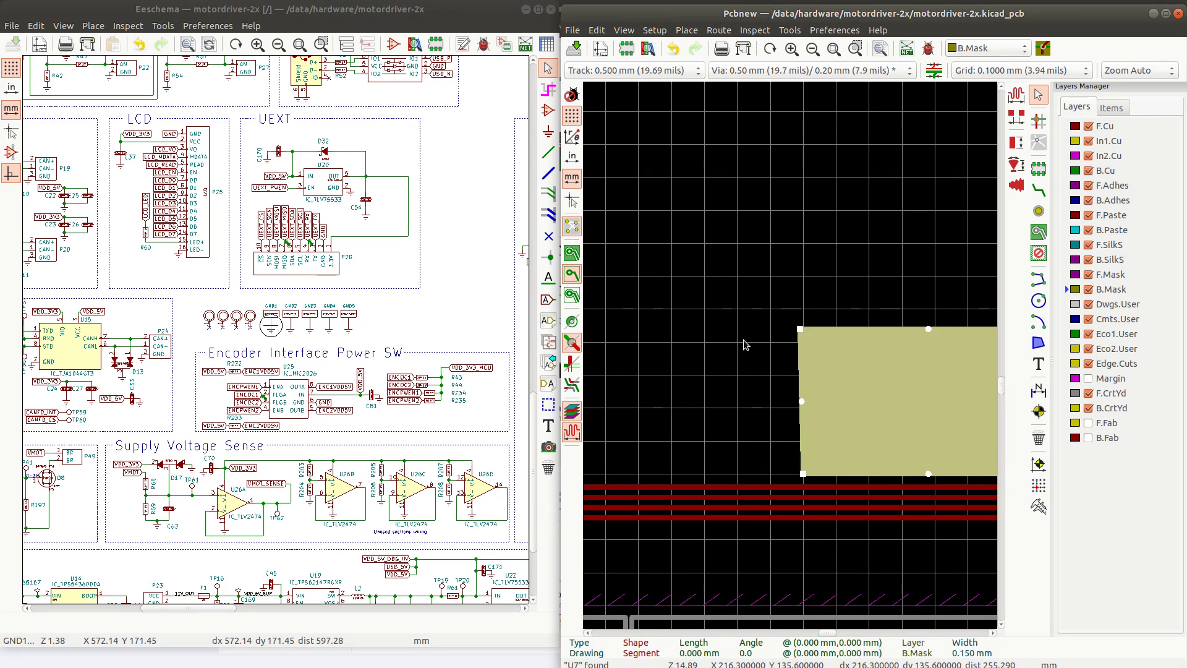
{"action": "scroll", "coordinate": [781, 354], "scroll_direction": "up", "scroll_amount": 3}
{"action": "left_click_drag", "start_coordinate": [802, 347], "coordinate": [813, 348]}
{"action": "scroll", "coordinate": [814, 352], "scroll_direction": "down", "scroll_amount": 5}
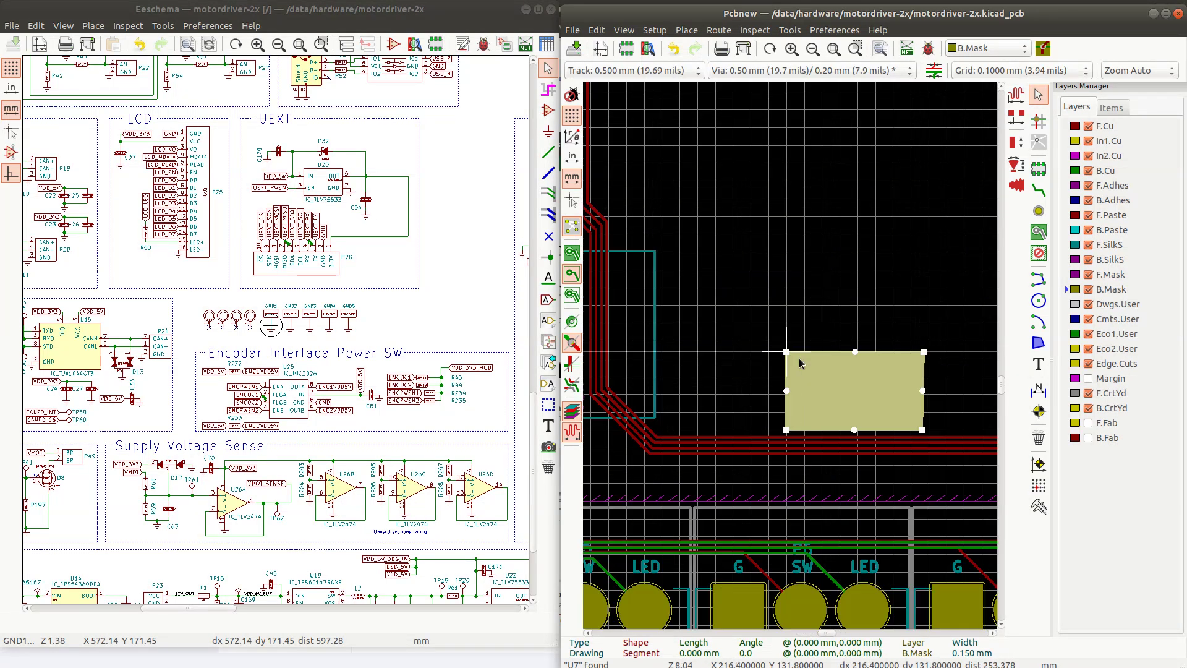
{"action": "scroll", "coordinate": [925, 366], "scroll_direction": "up", "scroll_amount": 3}
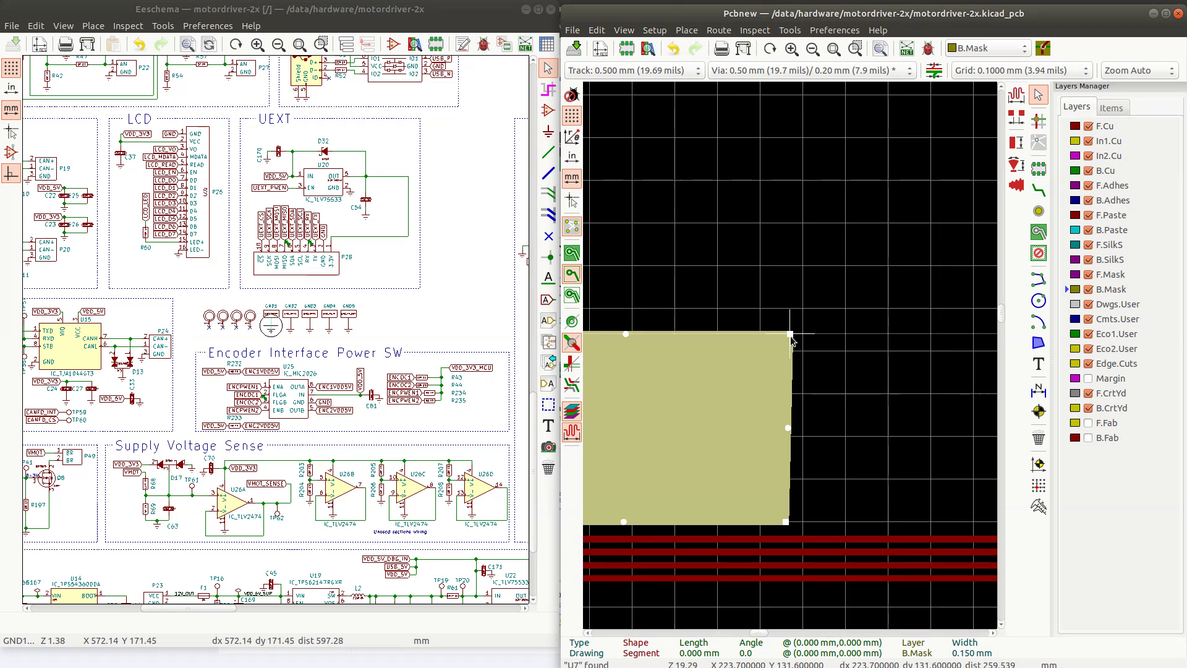
{"action": "left_click_drag", "start_coordinate": [791, 336], "coordinate": [788, 336]}
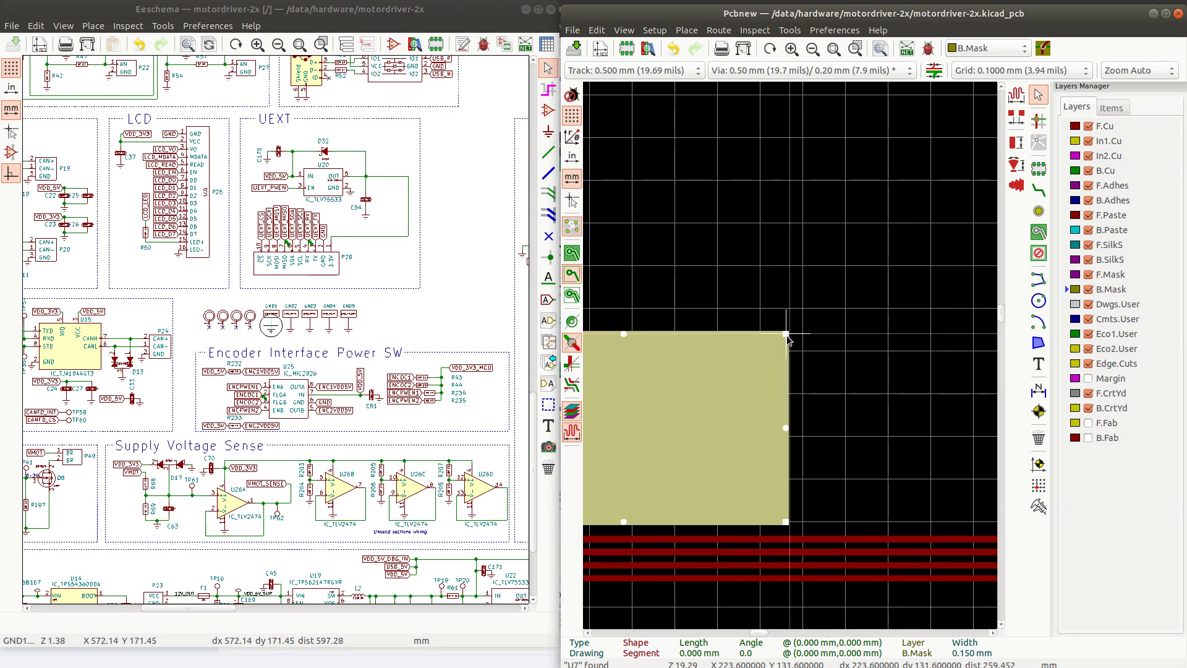
{"action": "left_click", "coordinate": [827, 332]}
{"action": "scroll", "coordinate": [796, 359], "scroll_direction": "down", "scroll_amount": 3}
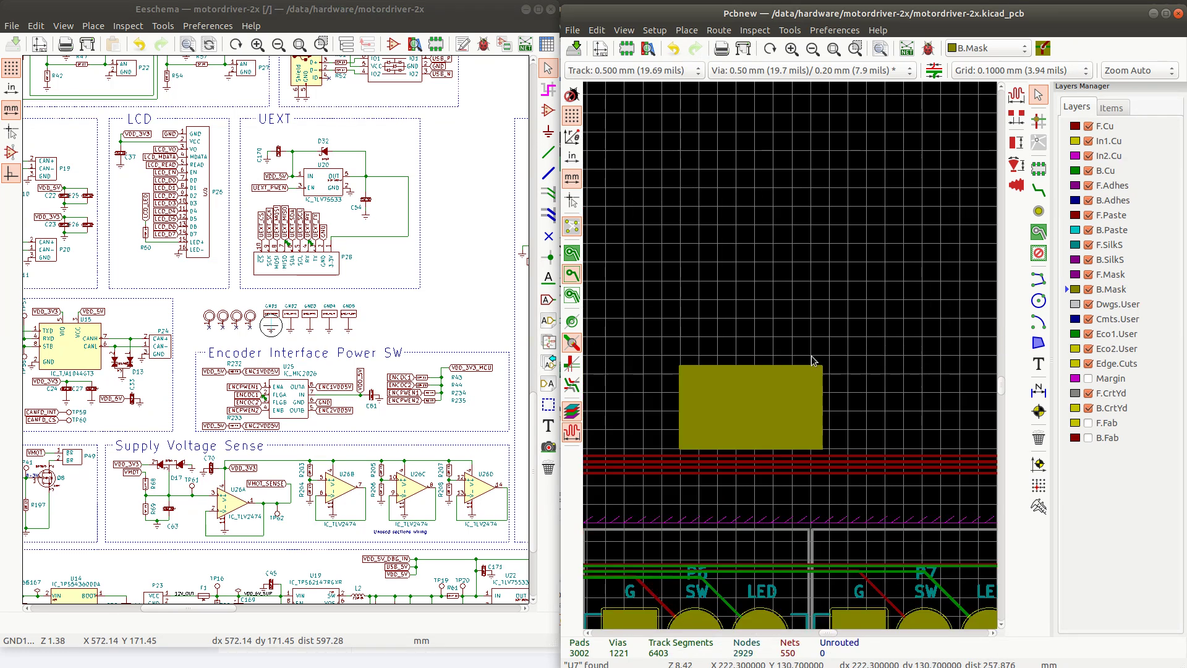
Open the board in the 3D viewer and inspect the layer marker's mask opening and copper digit close up and at full board view
{"action": "left_click", "coordinate": [757, 320]}
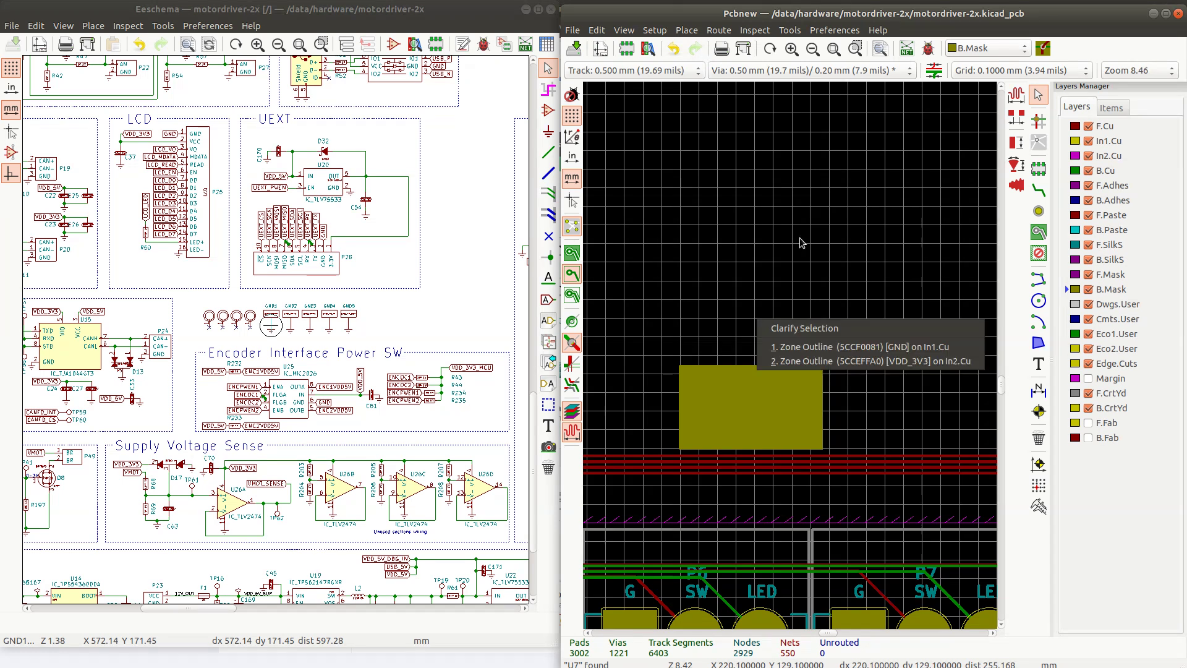
{"action": "left_click", "coordinate": [647, 31]}
{"action": "left_click", "coordinate": [652, 31]}
{"action": "left_click", "coordinate": [655, 31]}
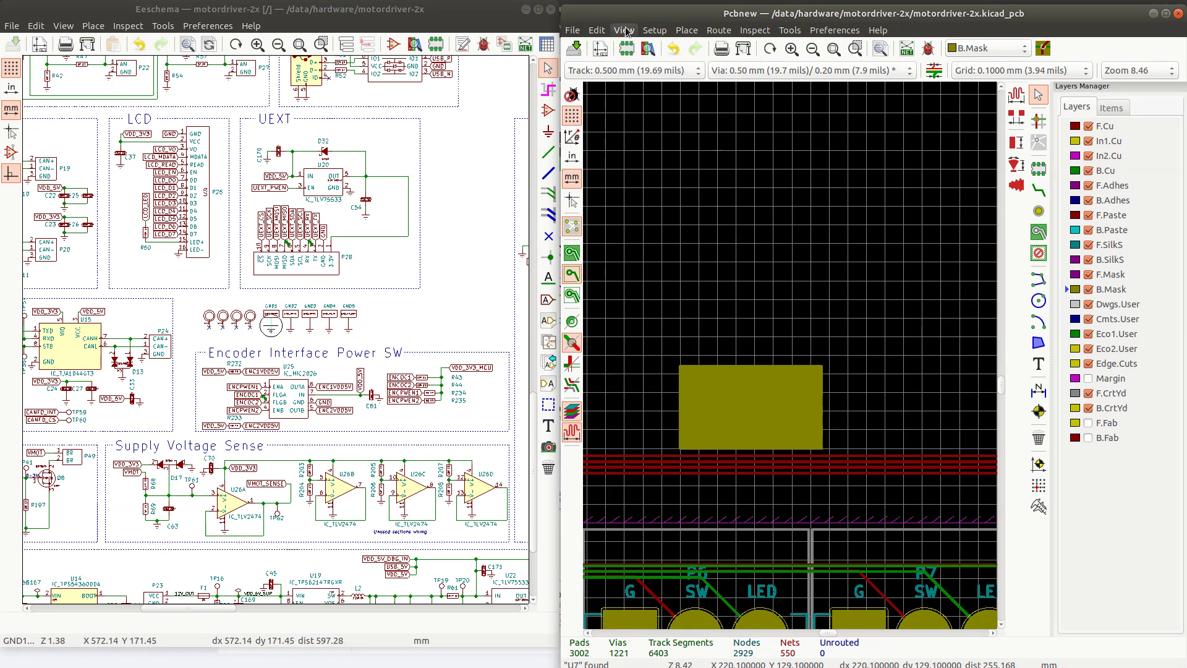
{"action": "left_click", "coordinate": [598, 31]}
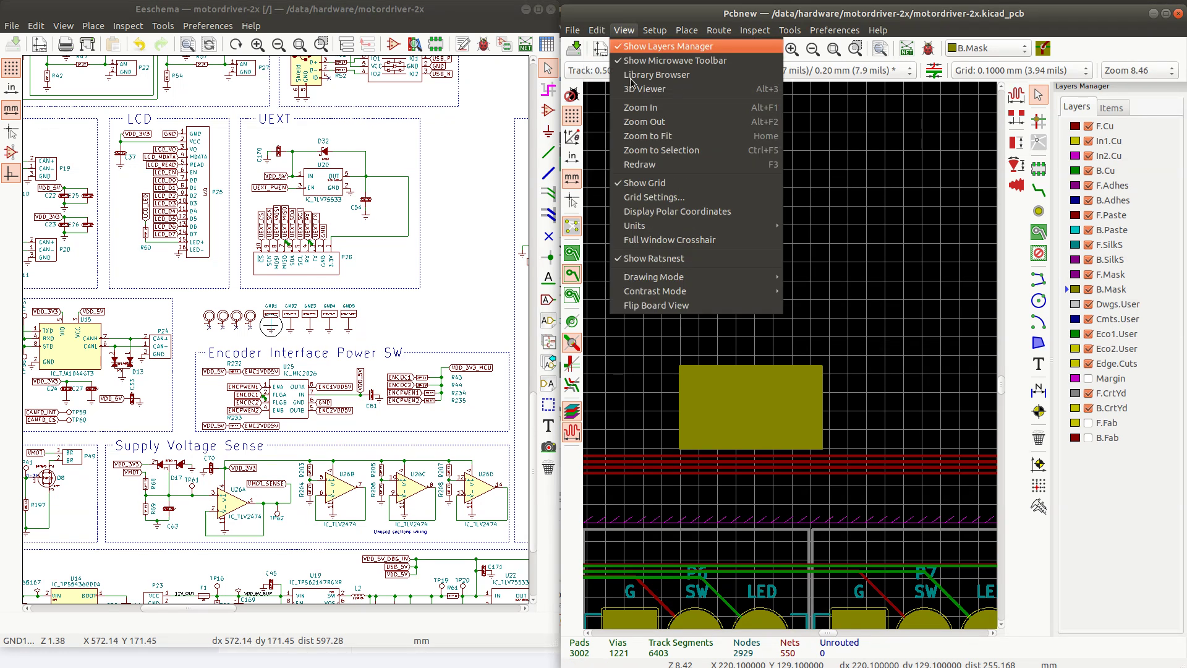
{"action": "left_click", "coordinate": [637, 87]}
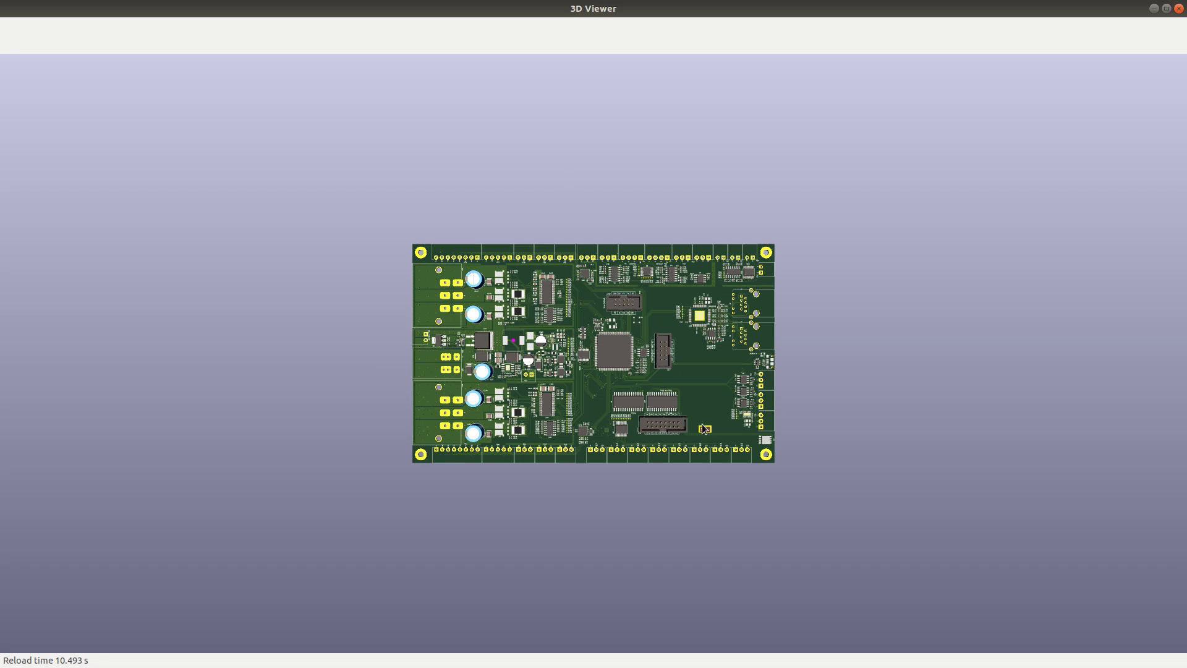
{"action": "scroll", "coordinate": [705, 445], "scroll_direction": "up", "scroll_amount": 5}
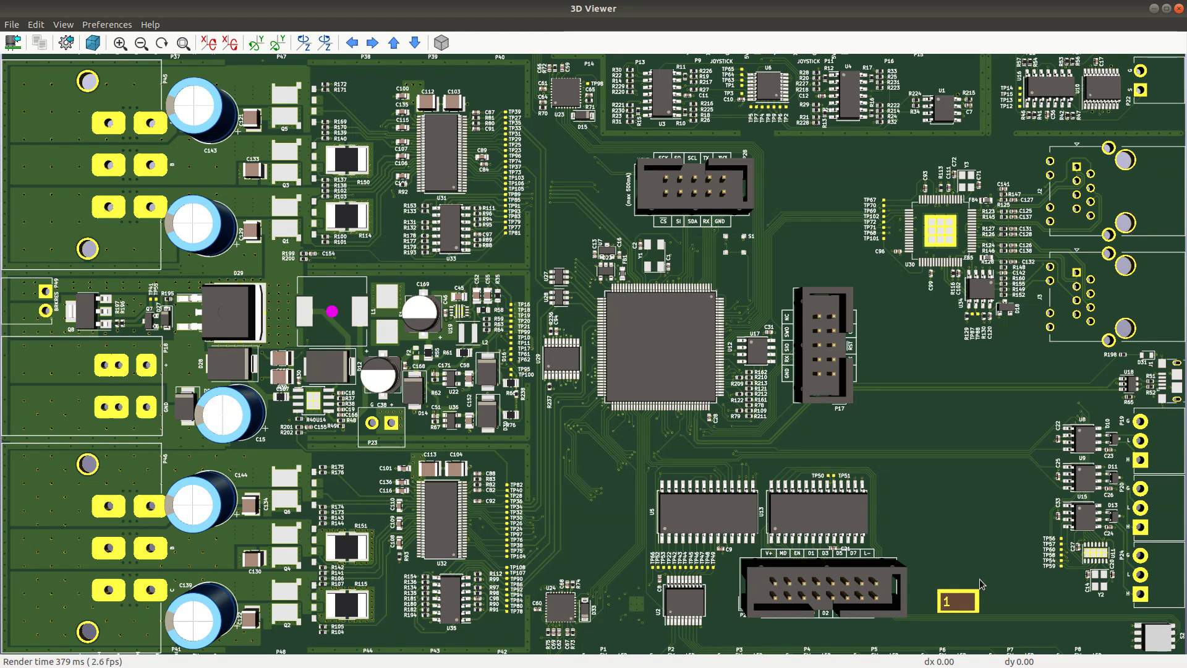
{"action": "scroll", "coordinate": [979, 579], "scroll_direction": "down", "scroll_amount": 4}
{"action": "scroll", "coordinate": [845, 543], "scroll_direction": "up", "scroll_amount": 2}
{"action": "scroll", "coordinate": [845, 543], "scroll_direction": "up", "scroll_amount": 2}
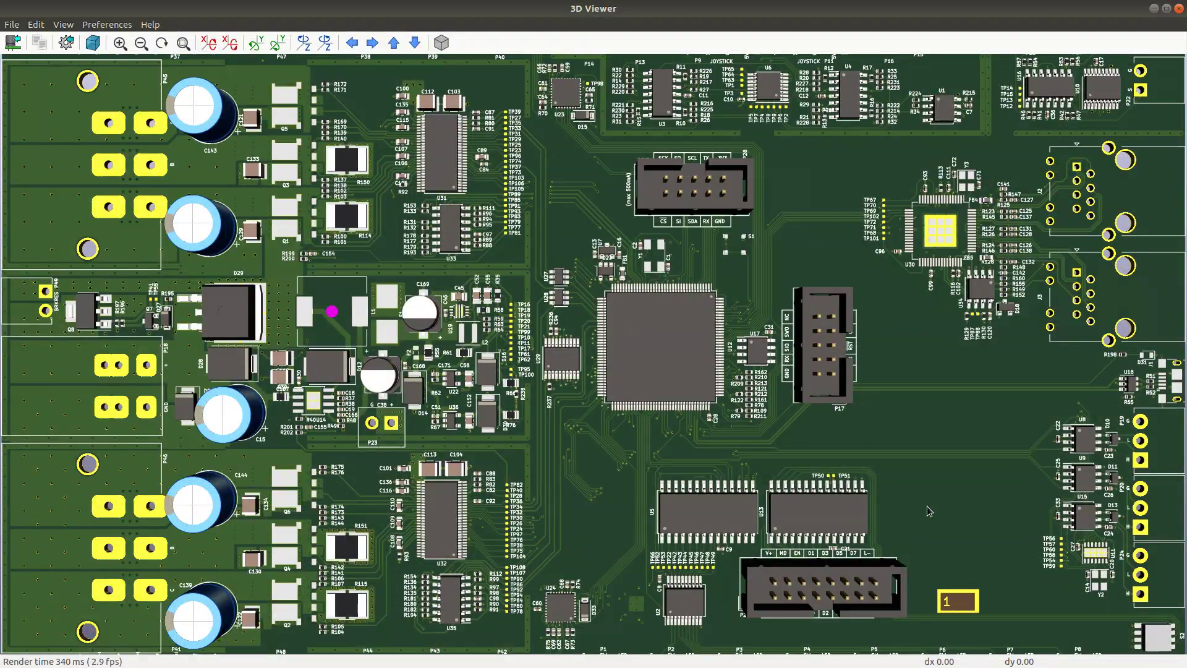
{"action": "scroll", "coordinate": [930, 482], "scroll_direction": "down", "scroll_amount": 4}
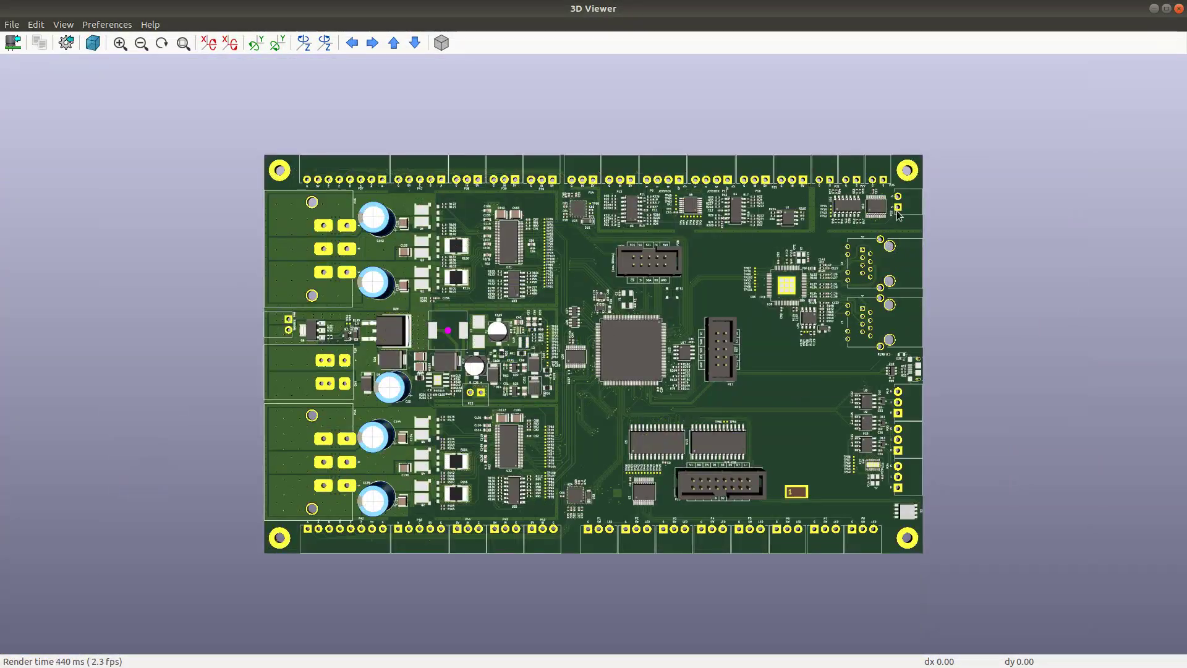
{"action": "left_click", "coordinate": [1178, 9]}
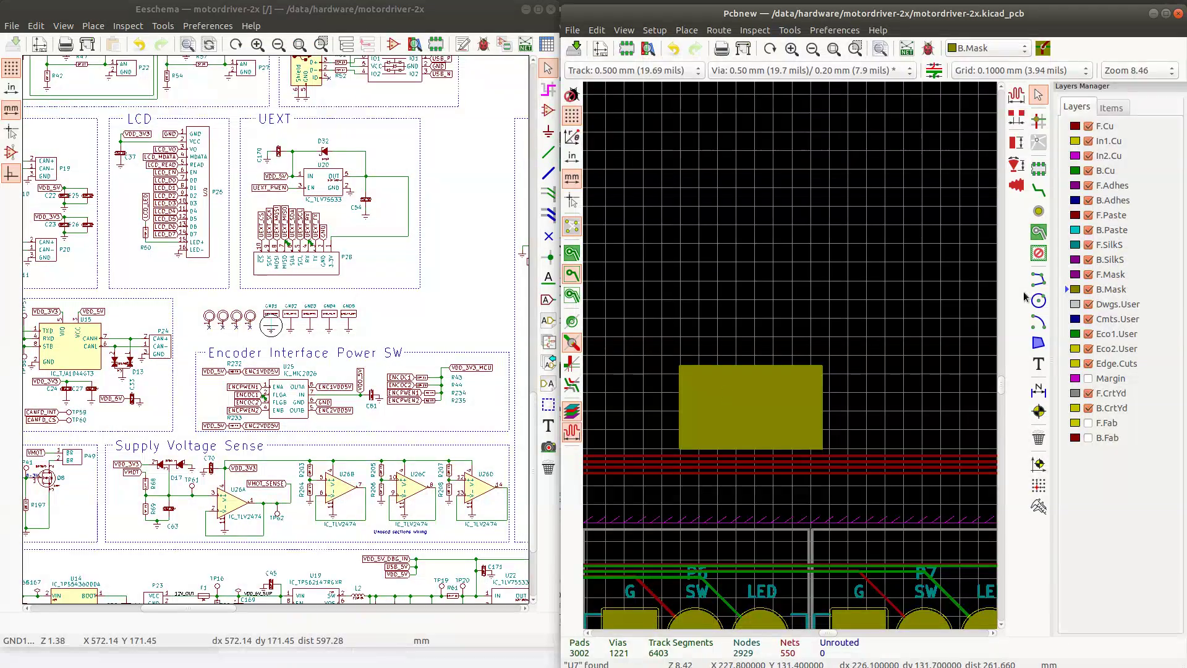
Make F.Cu the active layer and turn on the display of filled zone areas
{"action": "left_click", "coordinate": [1106, 130]}
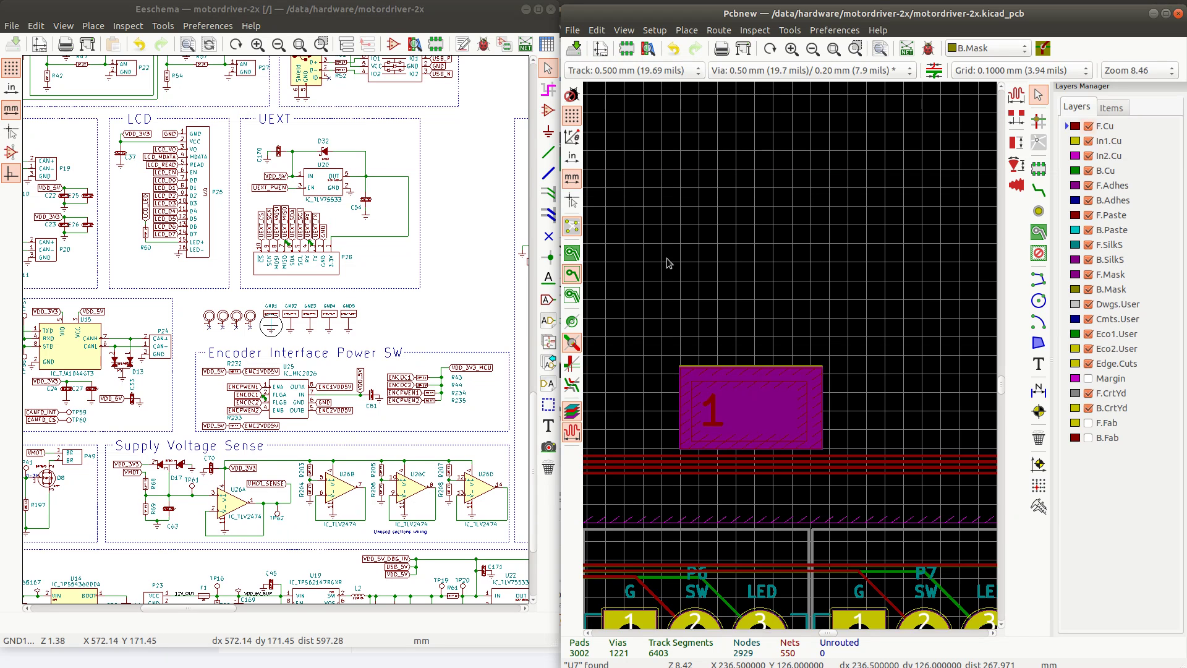
{"action": "left_click", "coordinate": [573, 250]}
{"action": "scroll", "coordinate": [790, 363], "scroll_direction": "up", "scroll_amount": 2}
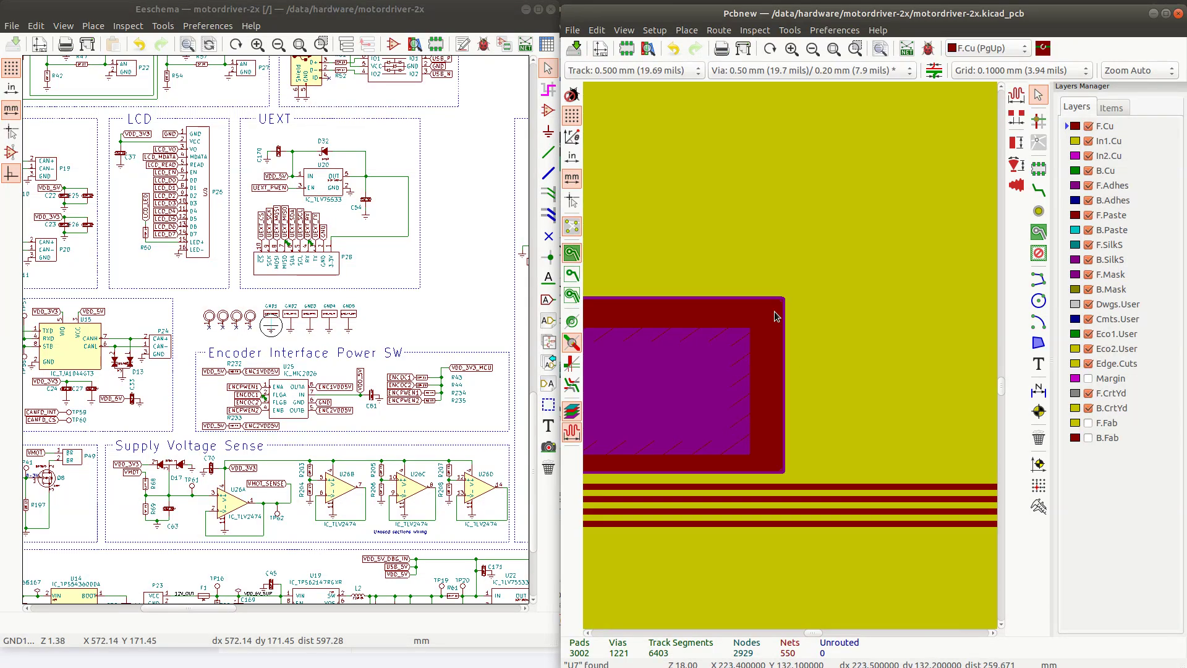
Shrink the F.Mask polygon to the no-net frame's inner edge by moving its corners to X 216.7 and 222.7 mm, Y 132.5 and 135.5 mm
{"action": "left_click", "coordinate": [781, 308]}
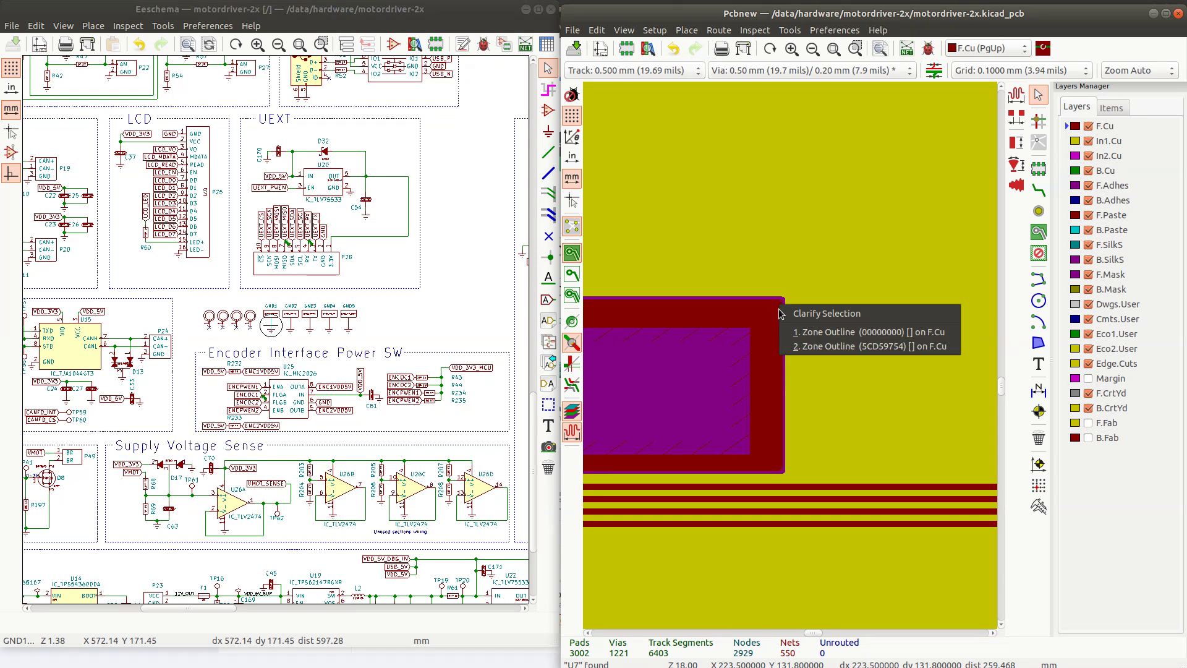
{"action": "left_click", "coordinate": [778, 308]}
{"action": "left_click", "coordinate": [781, 300]}
{"action": "left_click", "coordinate": [761, 334]}
{"action": "left_click", "coordinate": [761, 343]}
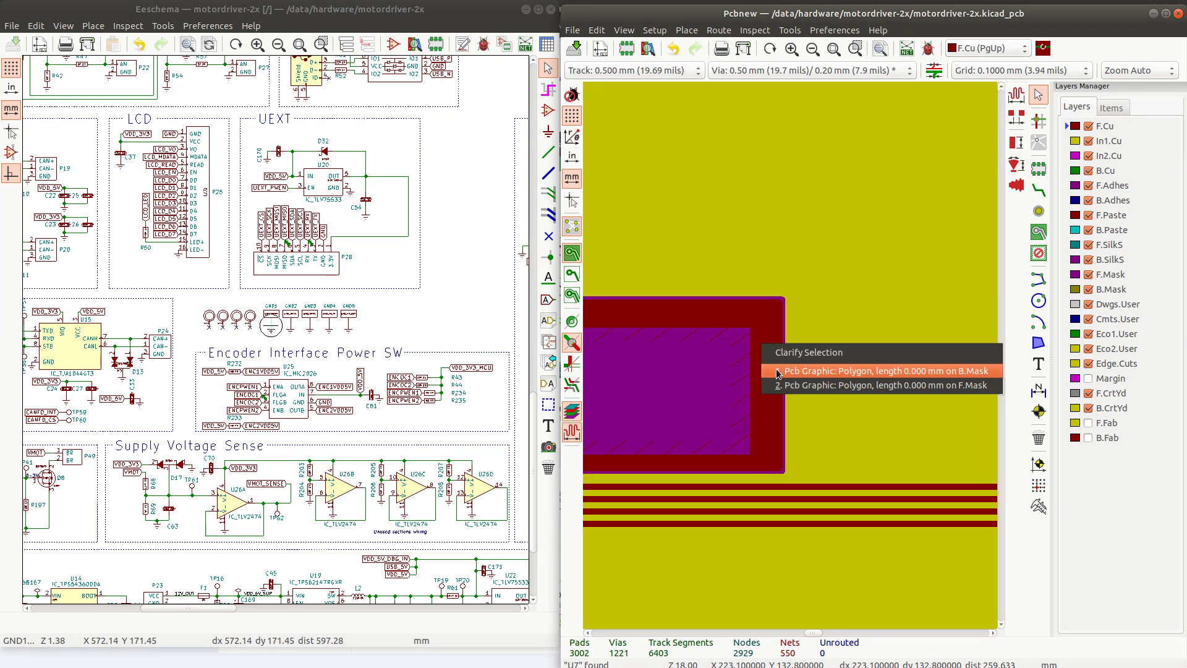
{"action": "left_click", "coordinate": [794, 388]}
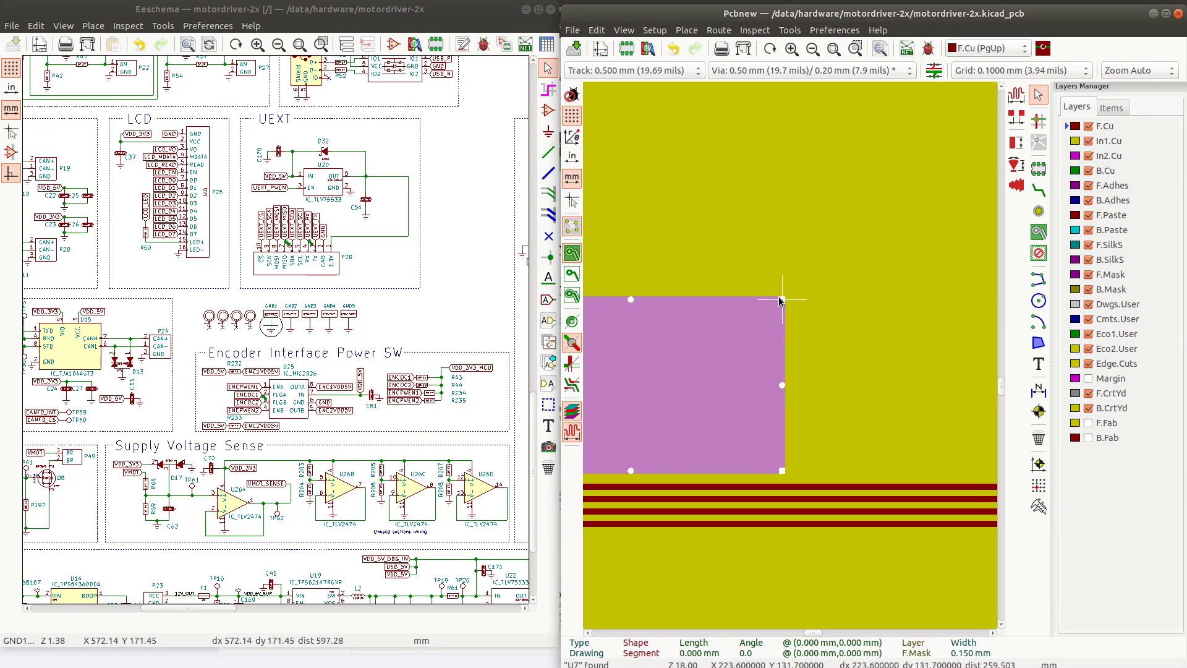
{"action": "left_click_drag", "start_coordinate": [782, 300], "coordinate": [747, 332]}
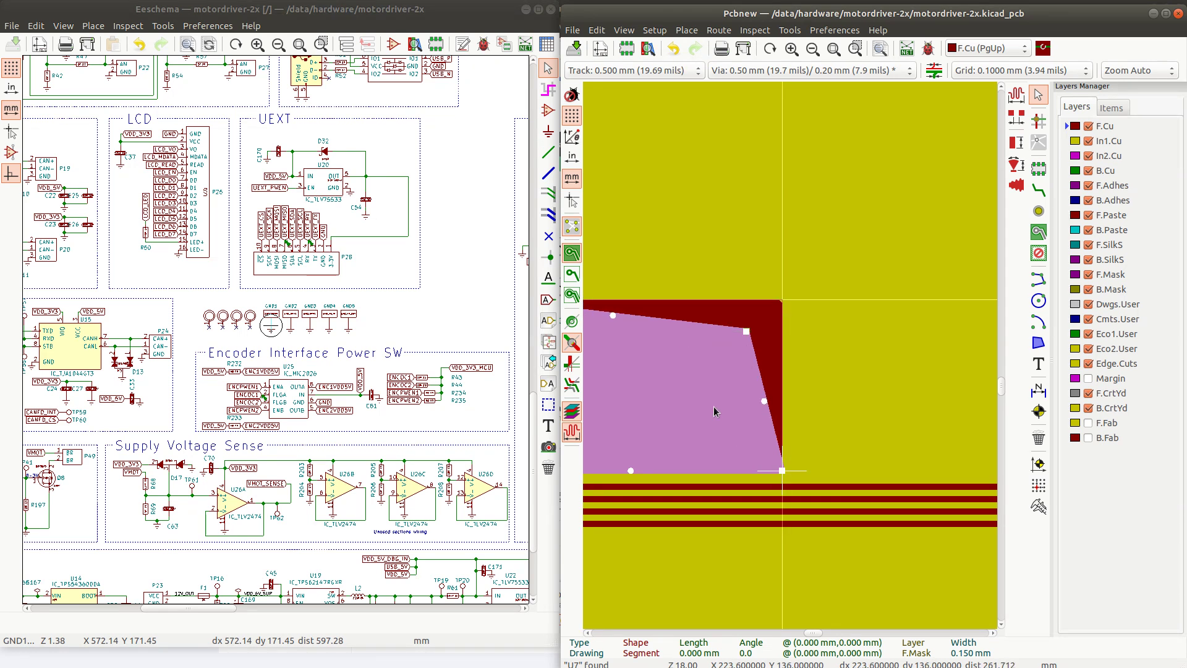
{"action": "left_click_drag", "start_coordinate": [783, 471], "coordinate": [747, 451]}
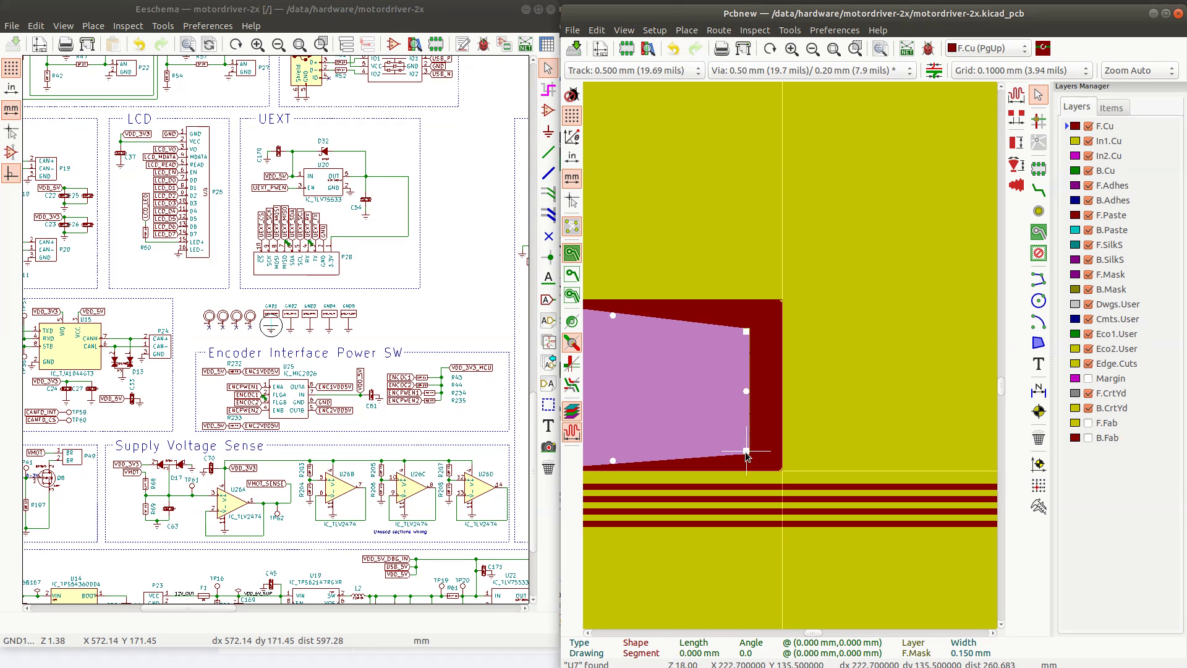
{"action": "scroll", "coordinate": [731, 437], "scroll_direction": "down", "scroll_amount": 2}
{"action": "scroll", "coordinate": [694, 368], "scroll_direction": "up", "scroll_amount": 2}
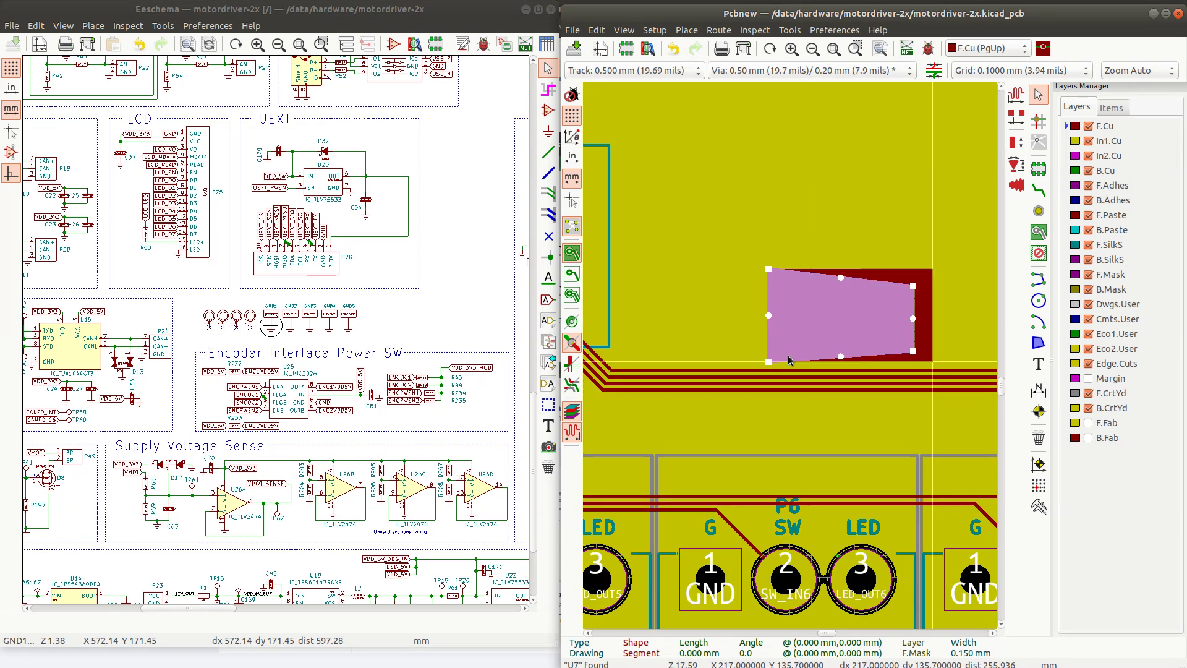
{"action": "left_click_drag", "start_coordinate": [752, 367], "coordinate": [778, 347]}
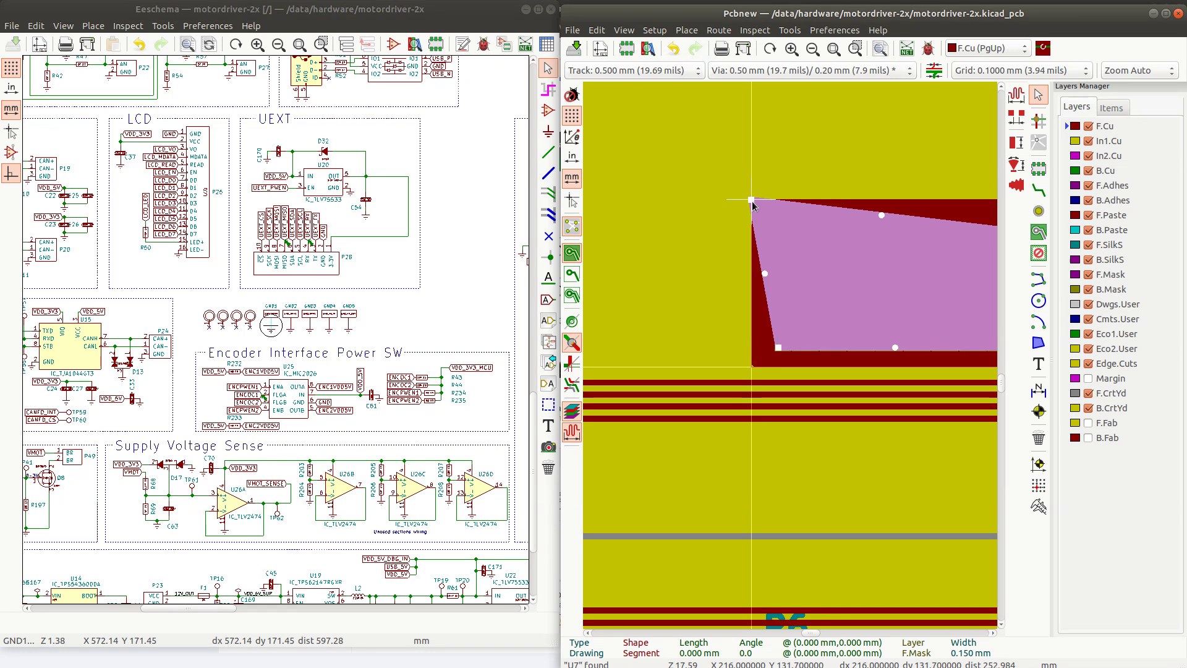
{"action": "left_click_drag", "start_coordinate": [751, 200], "coordinate": [779, 231]}
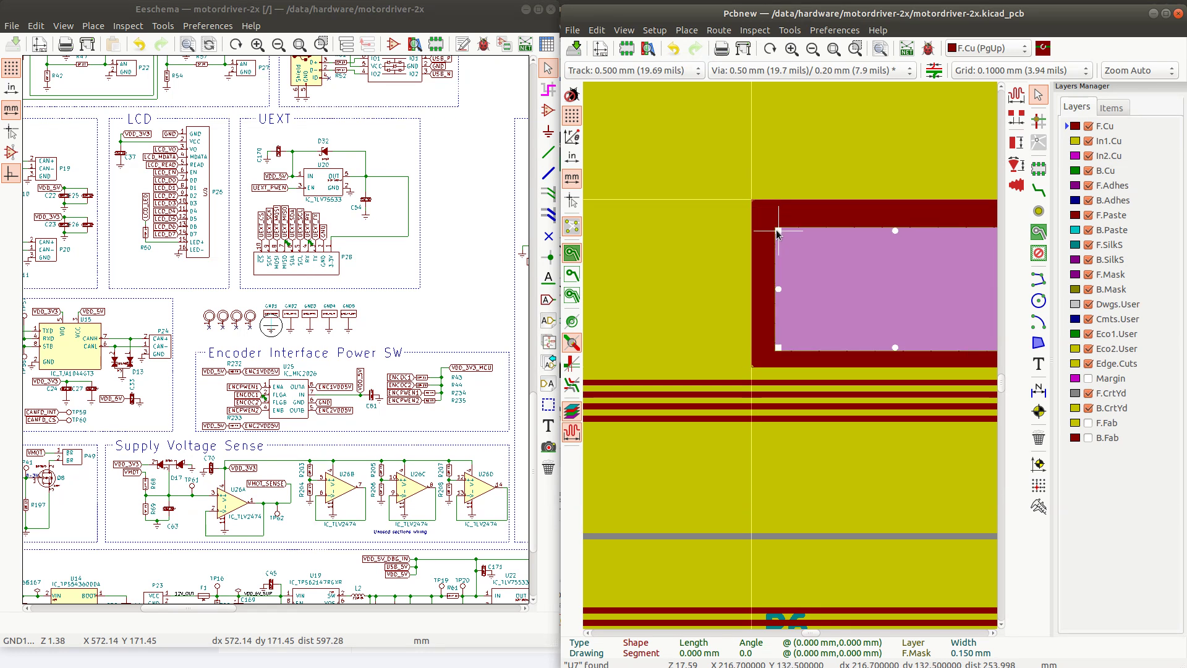
{"action": "scroll", "coordinate": [778, 232], "scroll_direction": "down", "scroll_amount": 1}
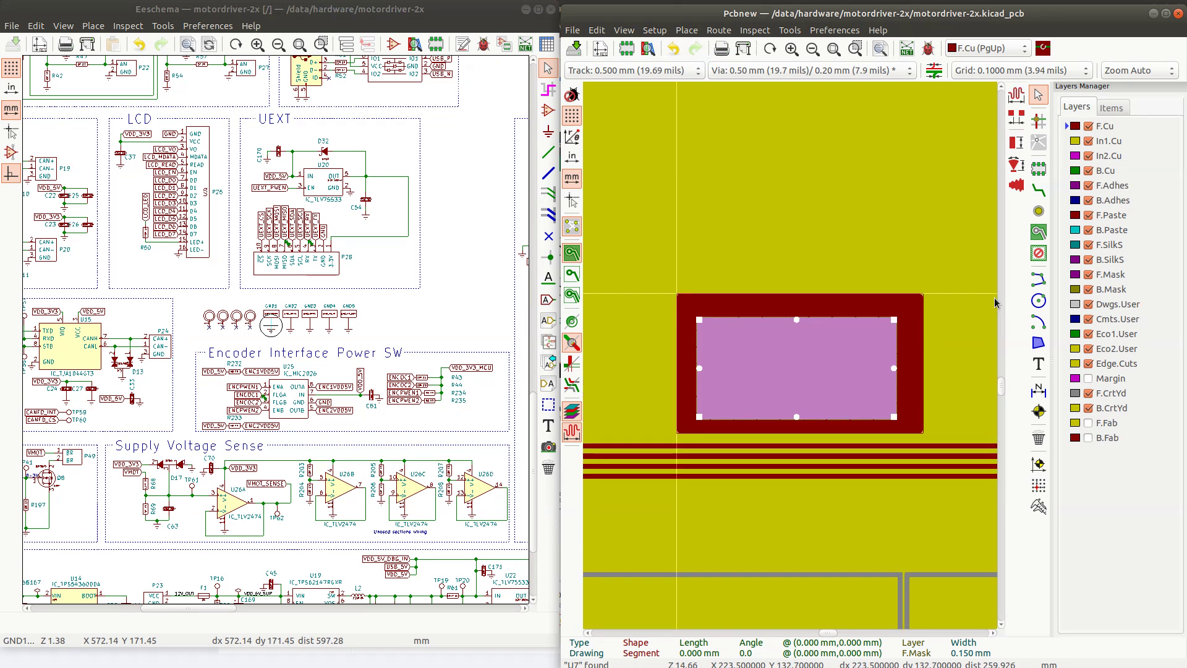
Make B.Mask the active layer and move all four corners of its polygon inward to match the reduced F.Mask rectangle
{"action": "left_click", "coordinate": [1111, 291]}
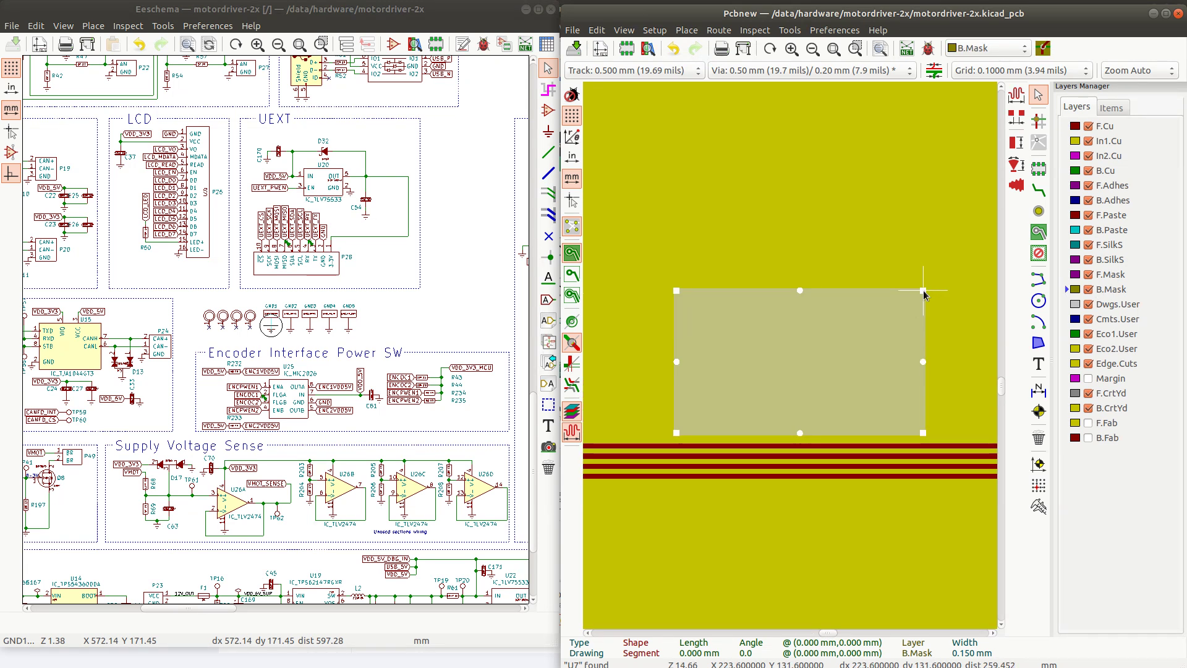
{"action": "left_click_drag", "start_coordinate": [924, 291], "coordinate": [897, 319]}
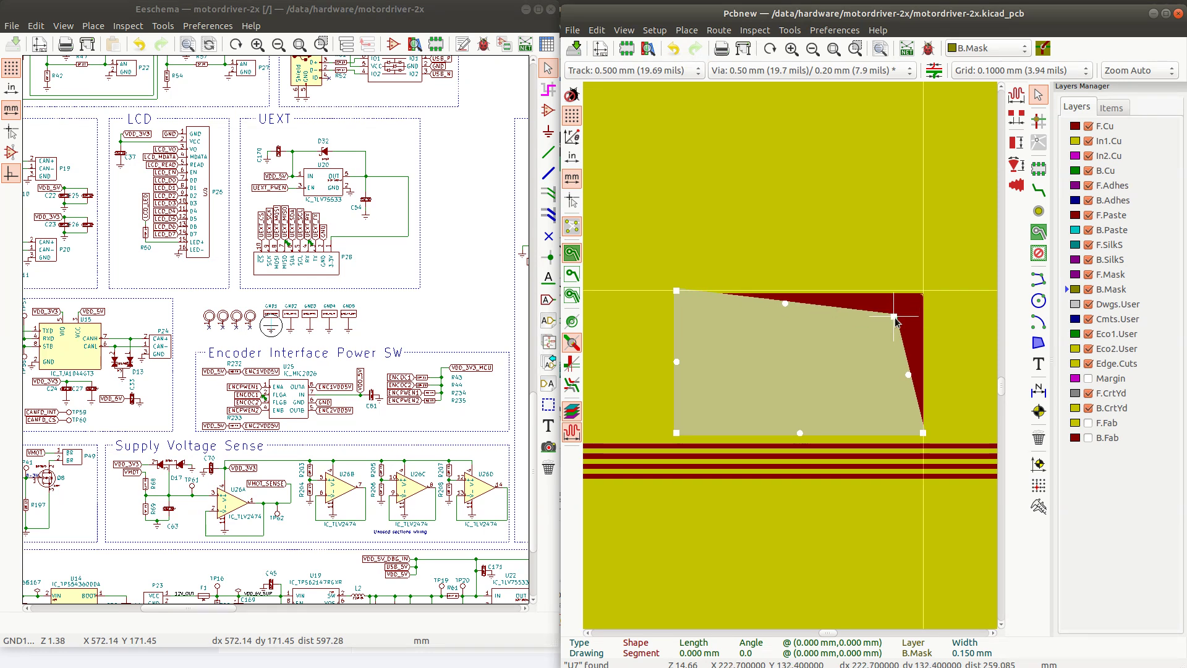
{"action": "left_click_drag", "start_coordinate": [922, 431], "coordinate": [897, 420]}
{"action": "left_click_drag", "start_coordinate": [676, 433], "coordinate": [699, 419]}
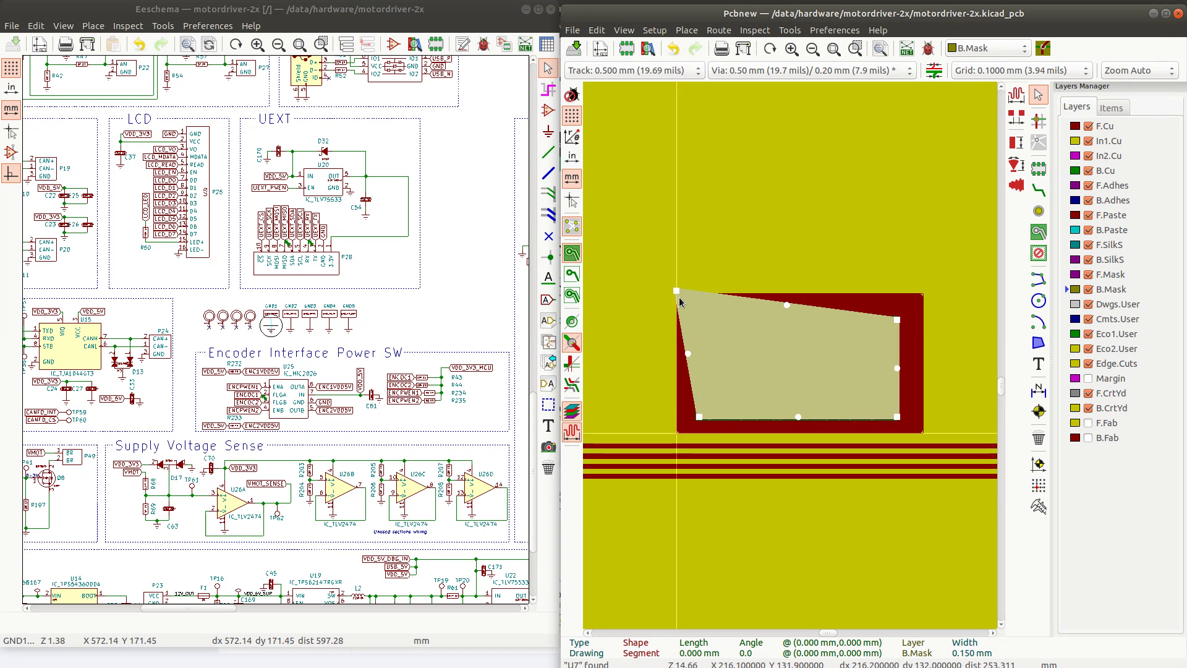
{"action": "left_click_drag", "start_coordinate": [676, 291], "coordinate": [705, 323]}
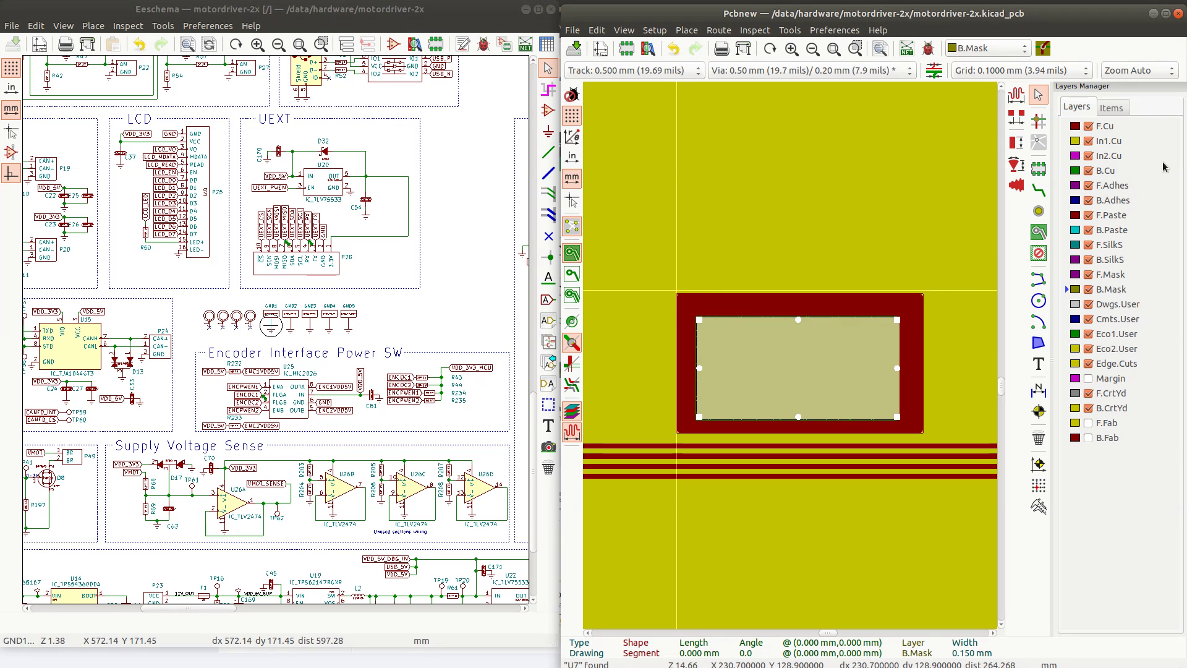
Make F.Cu the active layer and check the text properties of the copper digit "1" without changing them
{"action": "left_click", "coordinate": [1104, 126]}
{"action": "left_click", "coordinate": [756, 356]}
{"action": "key", "text": "1"}
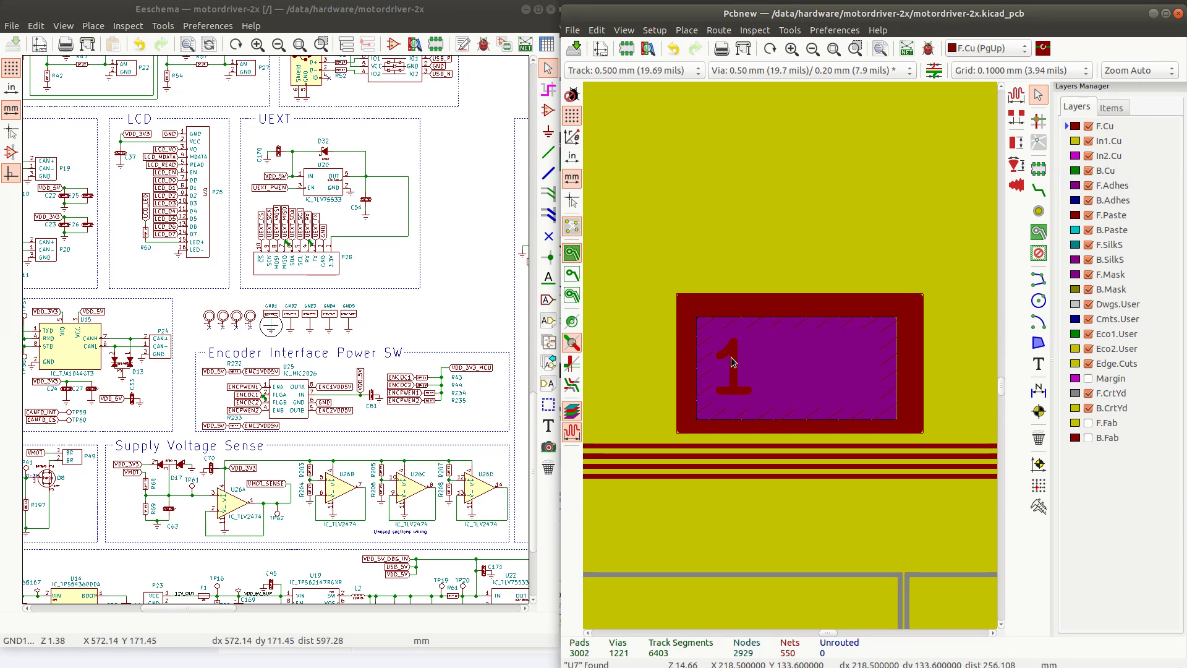
{"action": "key", "text": "e"}
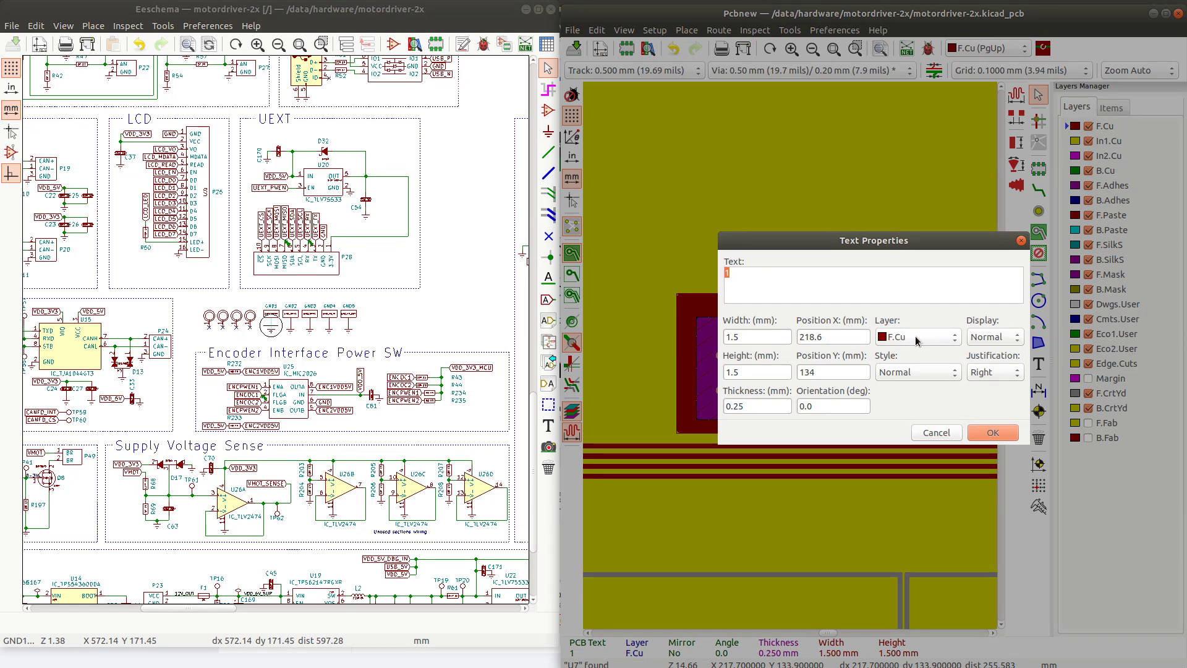
{"action": "left_click", "coordinate": [937, 433]}
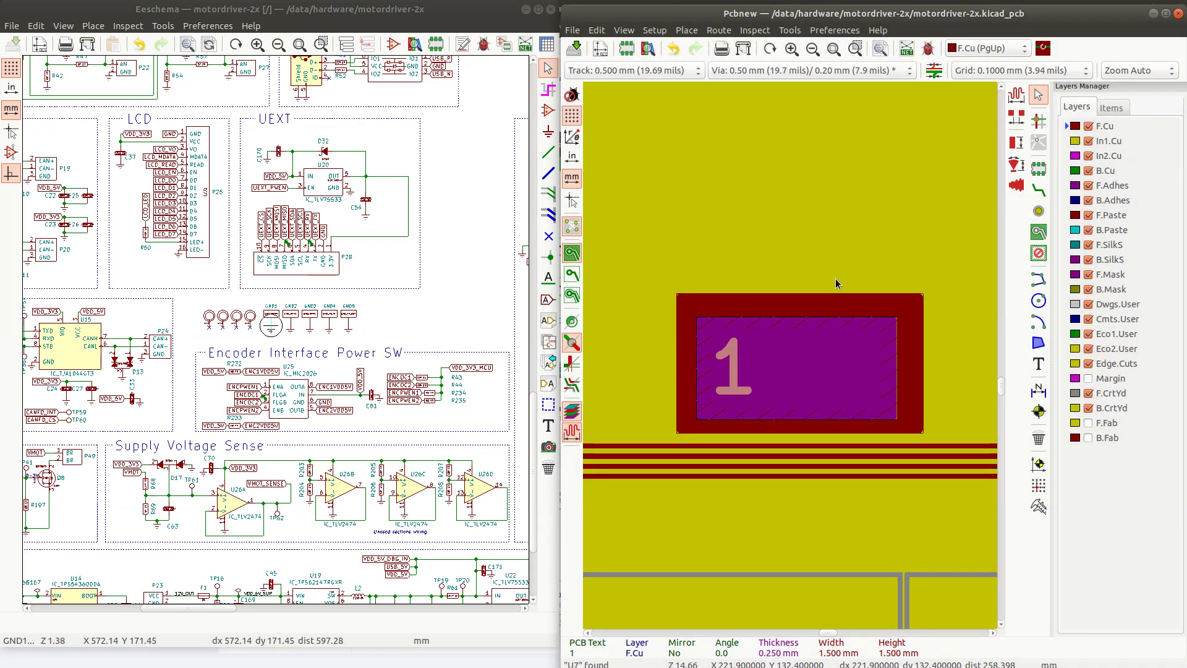
Examine the layer marker close up and its placement on the whole board
{"action": "scroll", "coordinate": [790, 357], "scroll_direction": "down", "scroll_amount": 3}
{"action": "scroll", "coordinate": [792, 360], "scroll_direction": "down", "scroll_amount": 2}
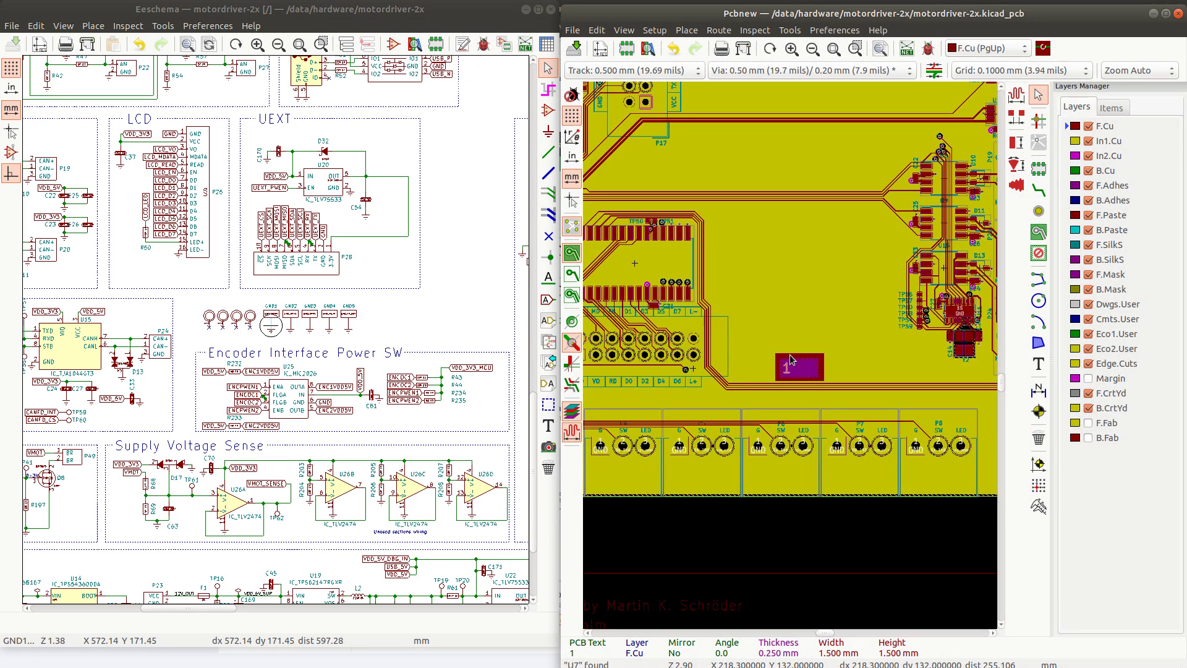
{"action": "scroll", "coordinate": [791, 359], "scroll_direction": "up", "scroll_amount": 2}
{"action": "scroll", "coordinate": [791, 359], "scroll_direction": "up", "scroll_amount": 3}
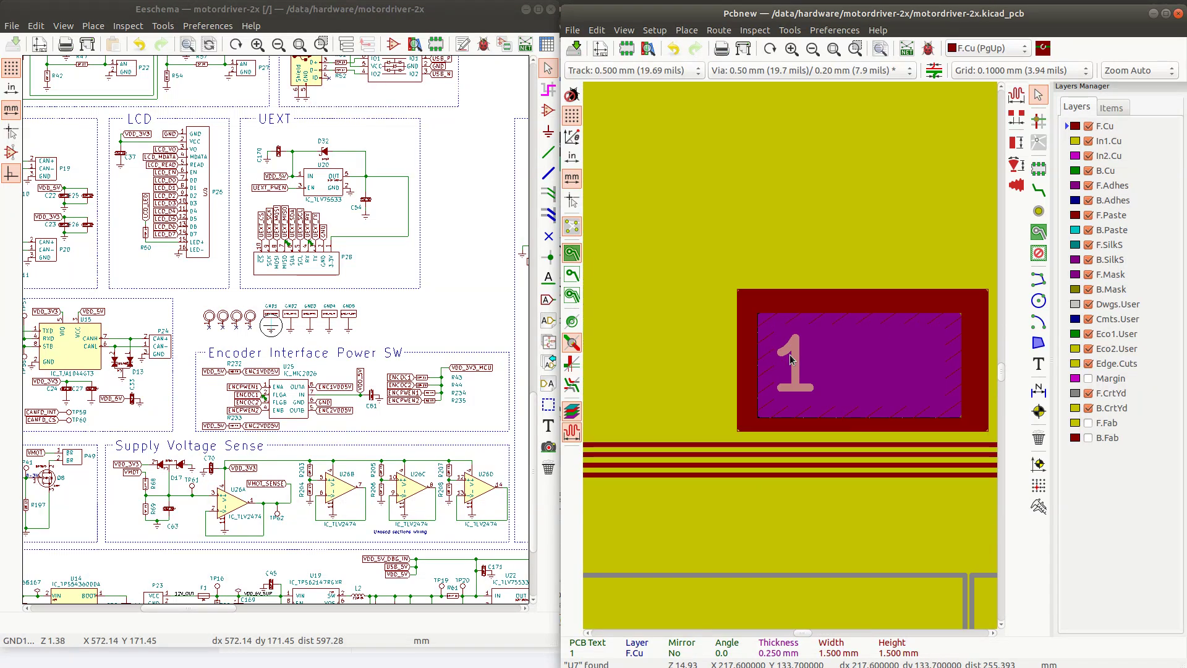
{"action": "scroll", "coordinate": [791, 359], "scroll_direction": "down", "scroll_amount": 5}
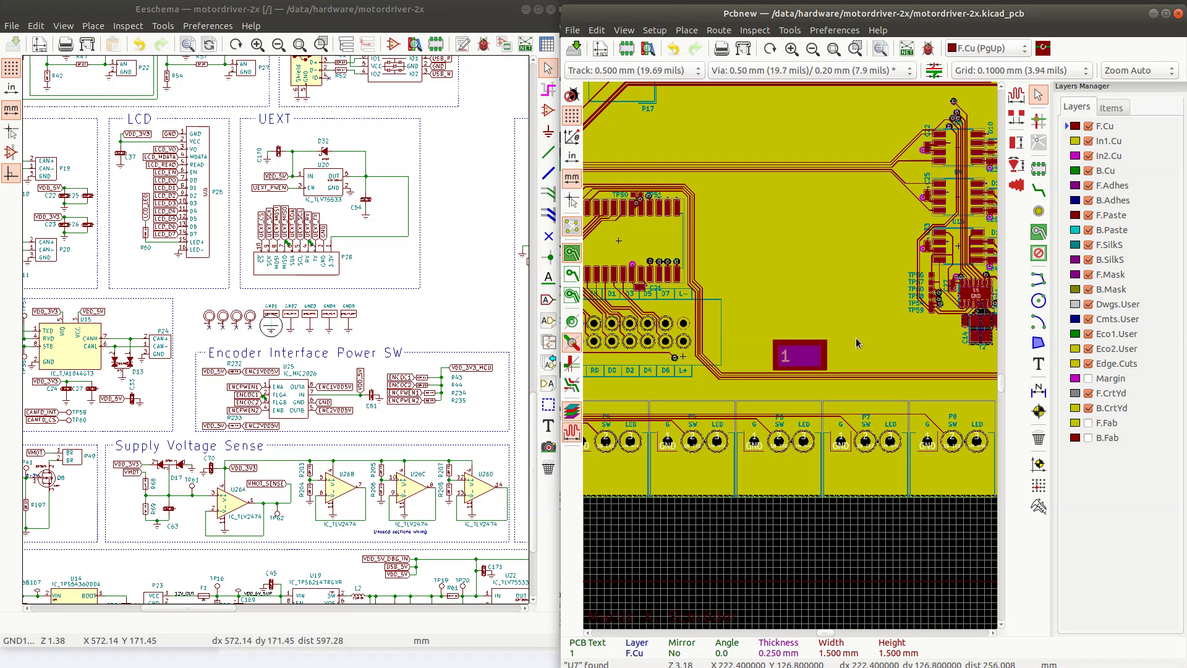
{"action": "scroll", "coordinate": [791, 353], "scroll_direction": "down", "scroll_amount": 2}
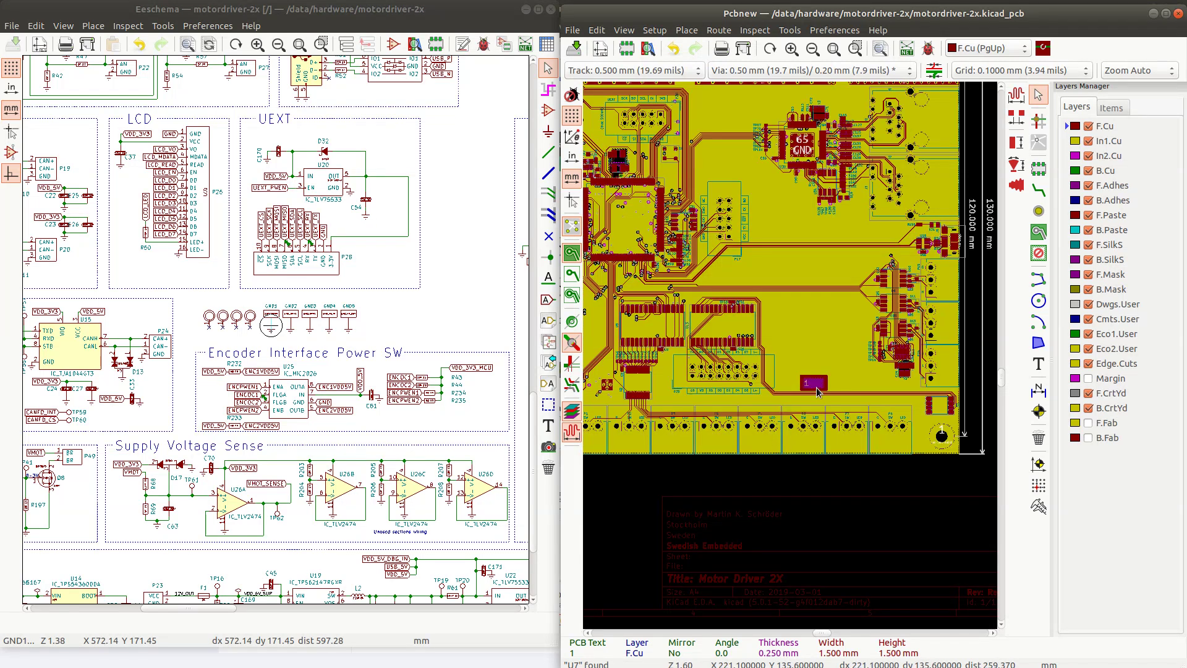
{"action": "scroll", "coordinate": [789, 359], "scroll_direction": "up", "scroll_amount": 6}
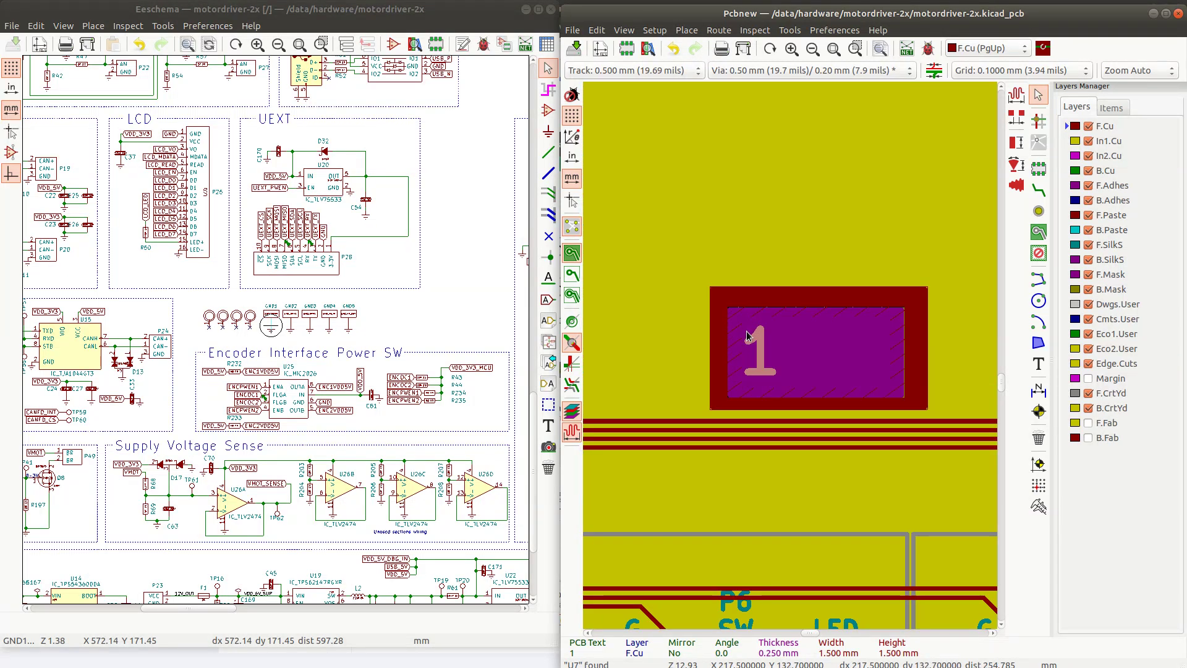
{"action": "scroll", "coordinate": [759, 358], "scroll_direction": "down", "scroll_amount": 7}
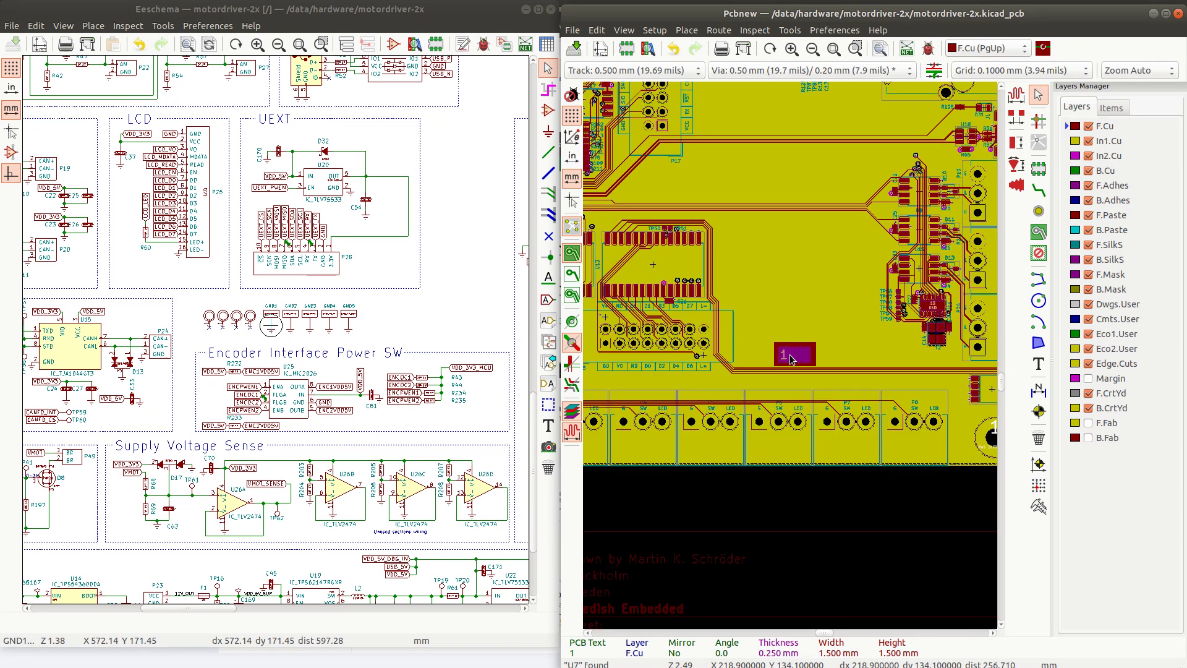
{"action": "scroll", "coordinate": [792, 359], "scroll_direction": "down", "scroll_amount": 3}
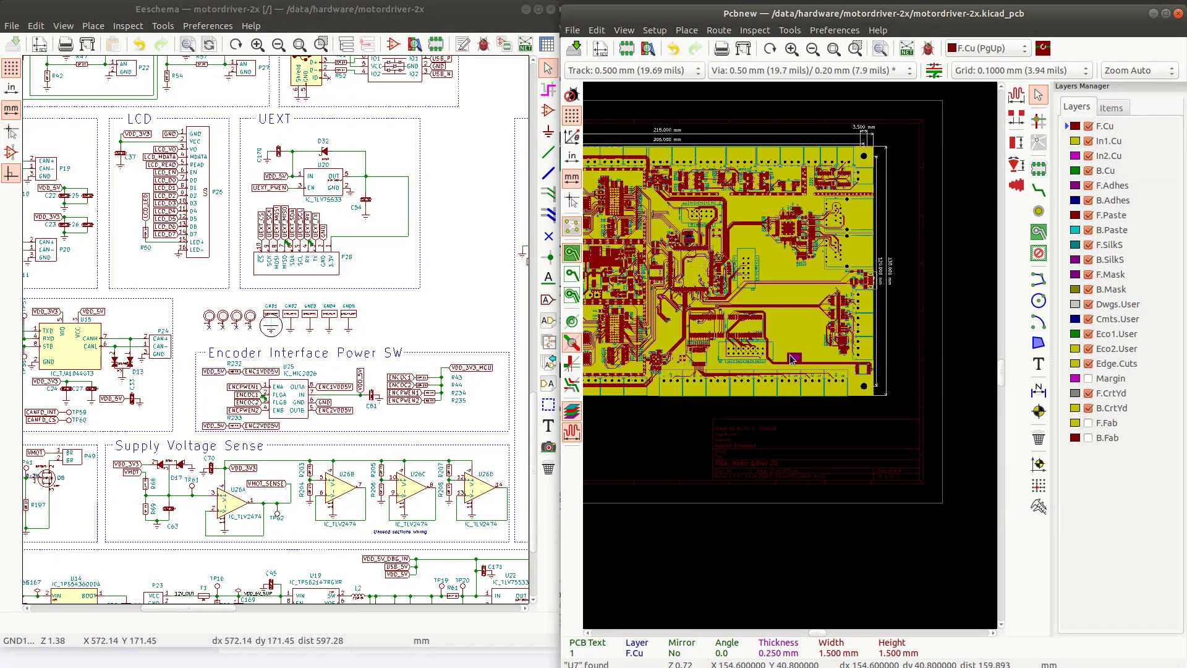
{"action": "scroll", "coordinate": [792, 358], "scroll_direction": "up", "scroll_amount": 5}
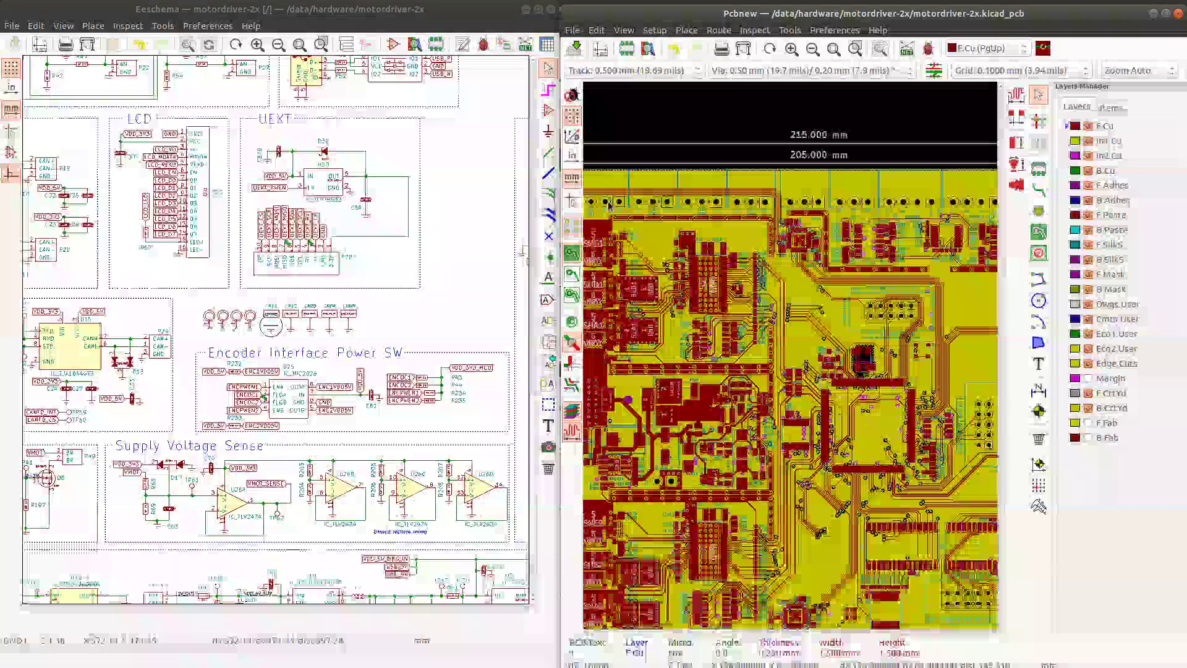
Switch to the Eeschema schematic and set the Electrical Rules Checker's bidirectional-to-output pin rule to no error
{"action": "left_click", "coordinate": [240, 13]}
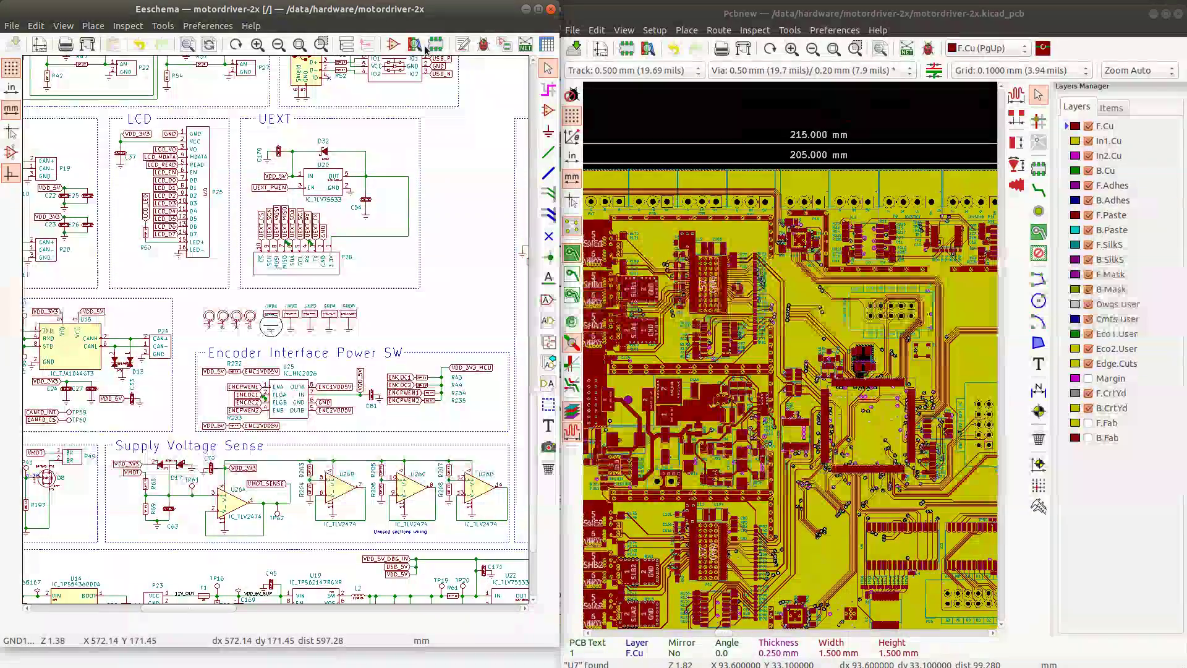
{"action": "left_click", "coordinate": [483, 44]}
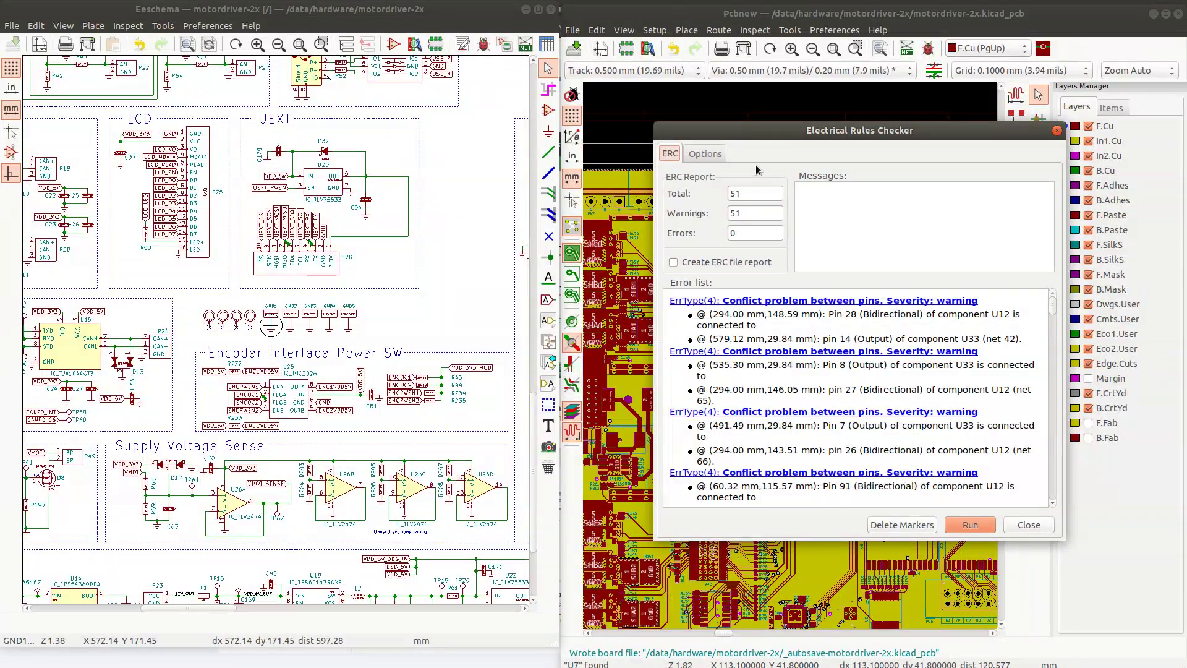
{"action": "left_click", "coordinate": [706, 154]}
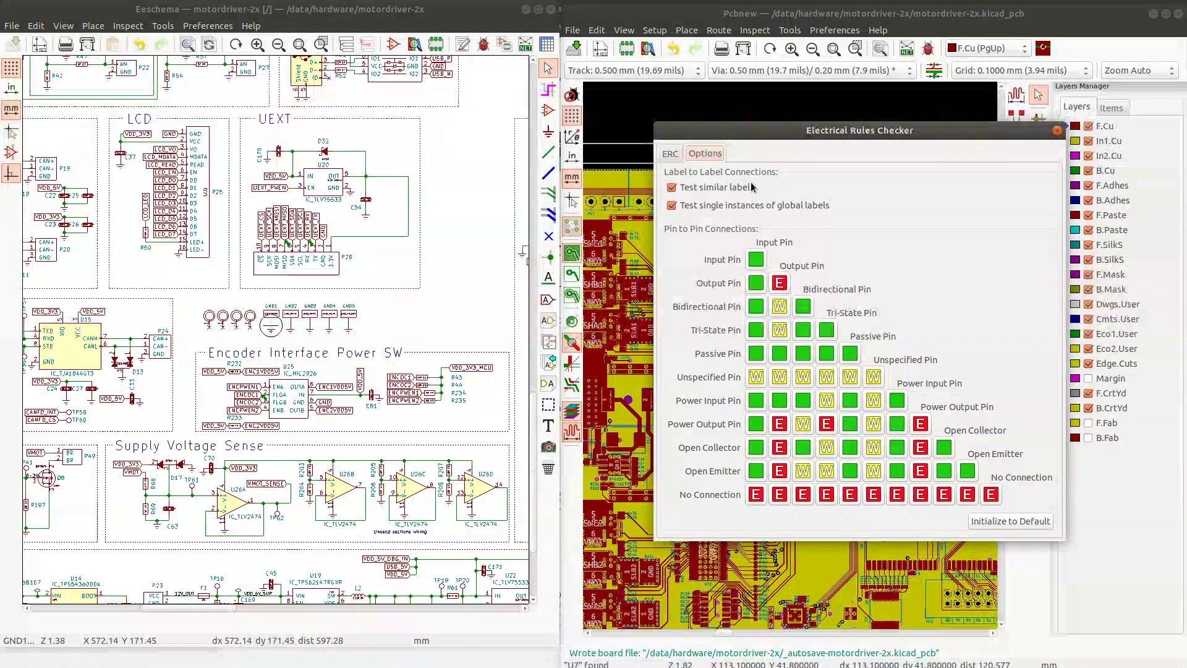
{"action": "left_click", "coordinate": [779, 309]}
{"action": "left_click", "coordinate": [778, 309]}
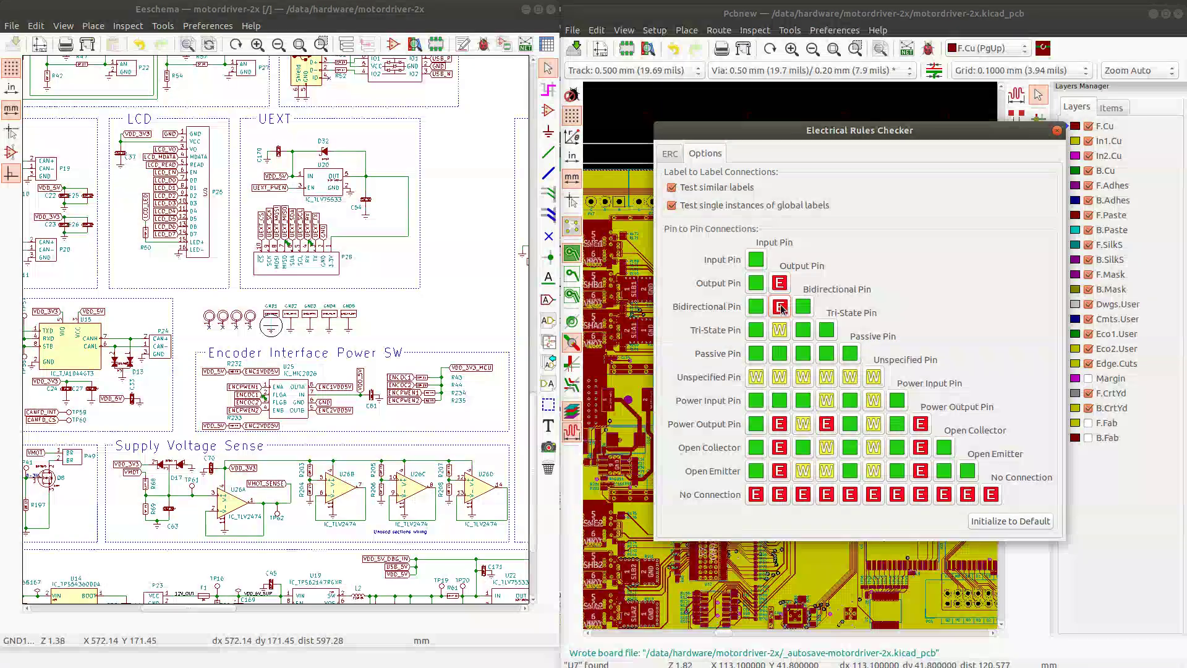
Run the electrical rules check on the schematic and close the checker
{"action": "left_click", "coordinate": [670, 154]}
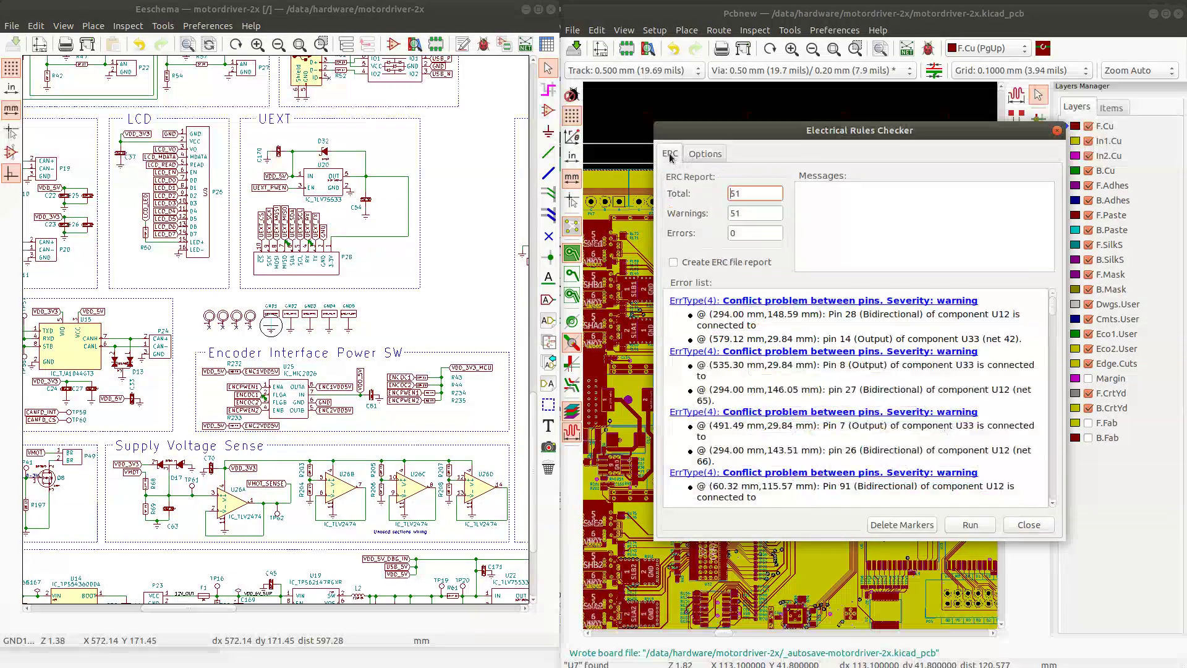
{"action": "left_click", "coordinate": [971, 524]}
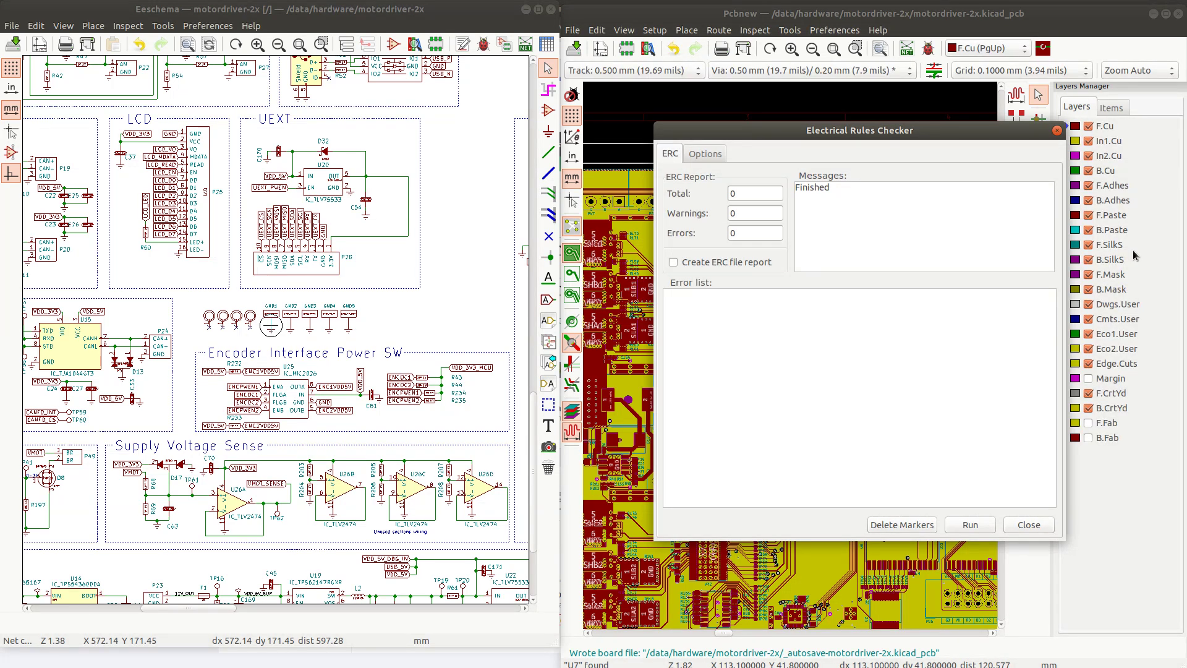
{"action": "left_click", "coordinate": [1019, 526]}
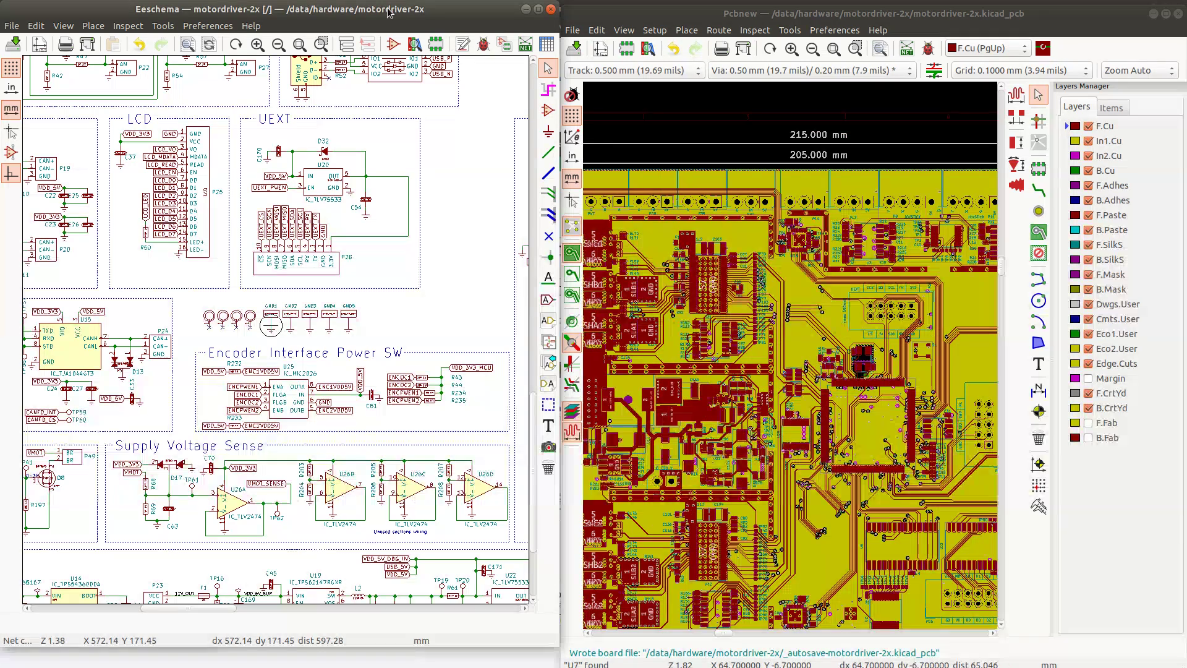
Switch to Pcbnew and run the design rules check with reporting of all track errors on and the missing-courtyard check off
{"action": "left_click", "coordinate": [762, 23]}
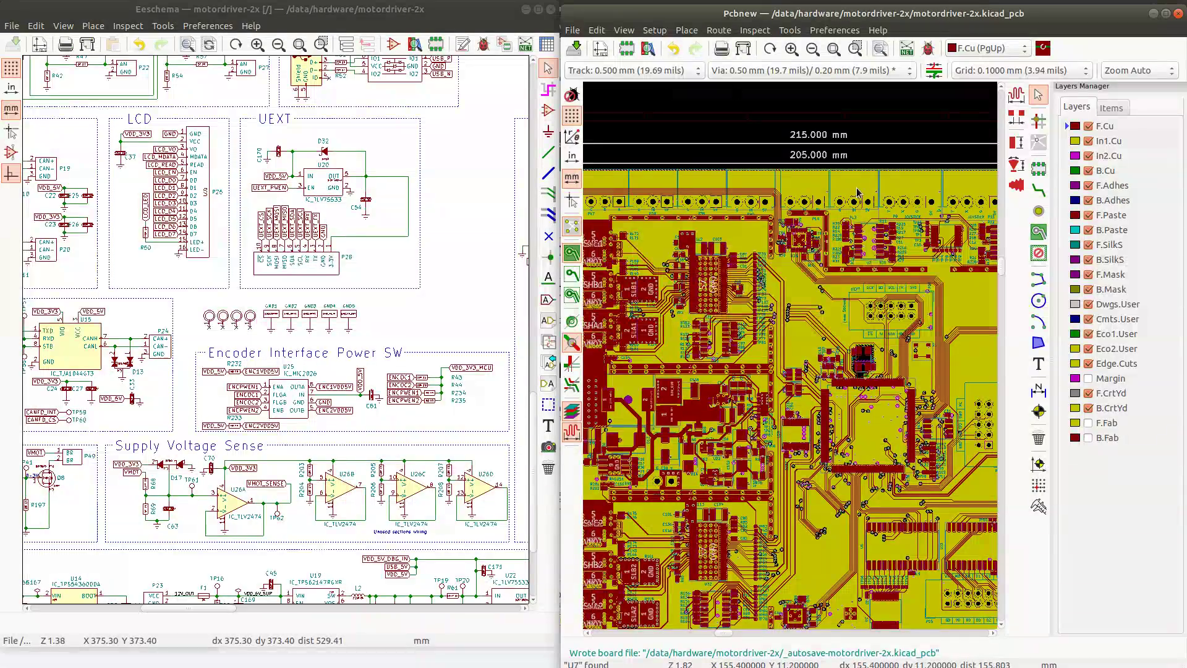
{"action": "left_click", "coordinate": [928, 49]}
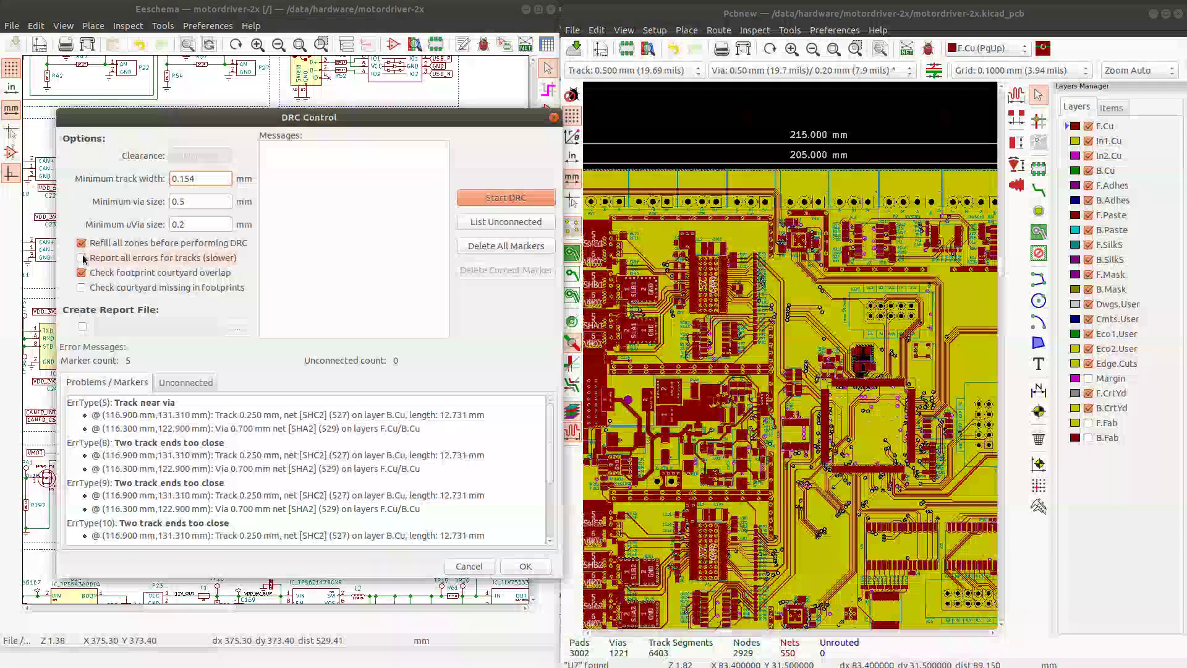
{"action": "left_click", "coordinate": [81, 258]}
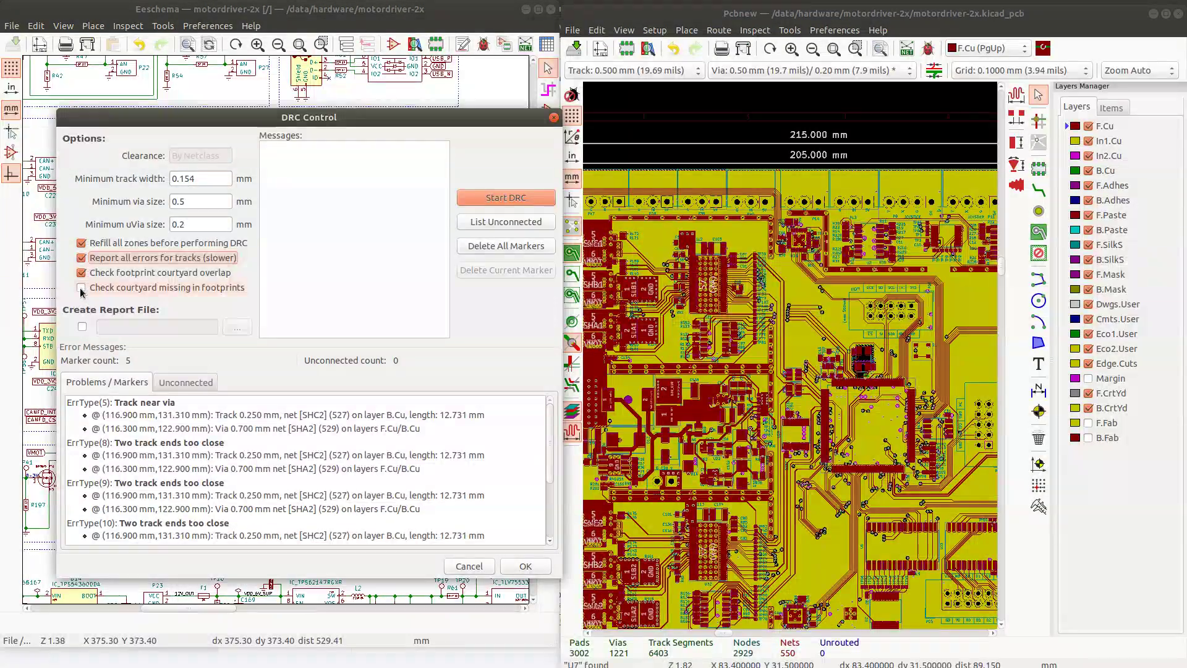
{"action": "left_click", "coordinate": [81, 288]}
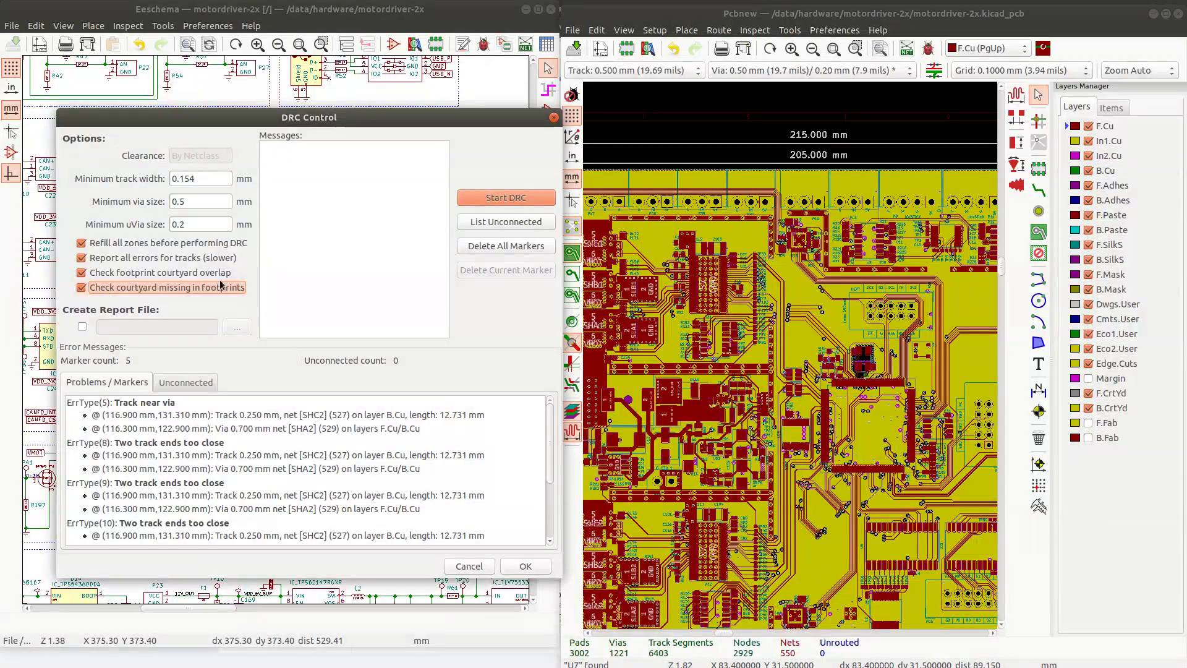
{"action": "left_click", "coordinate": [80, 288]}
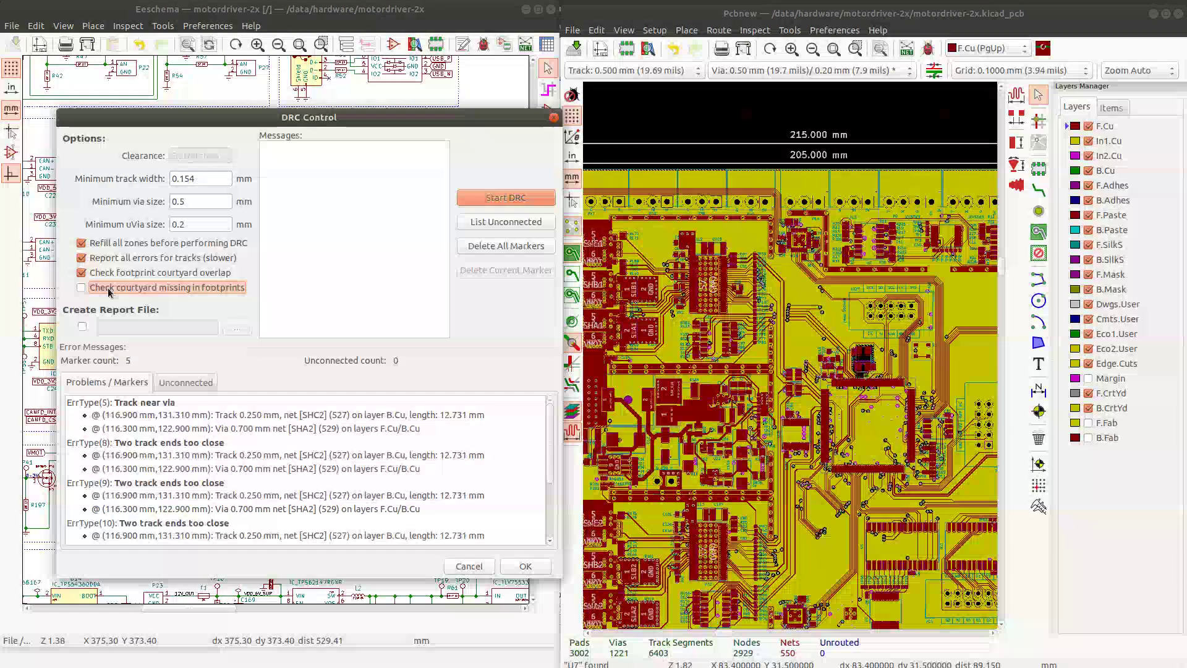
{"action": "left_click", "coordinate": [505, 197]}
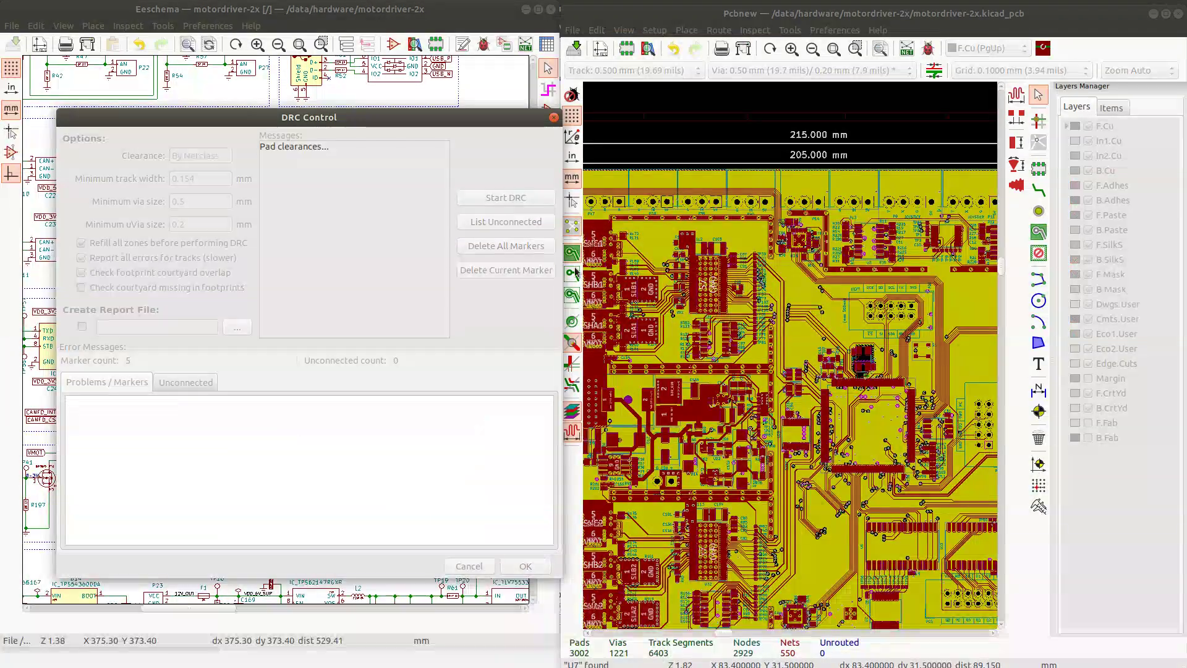
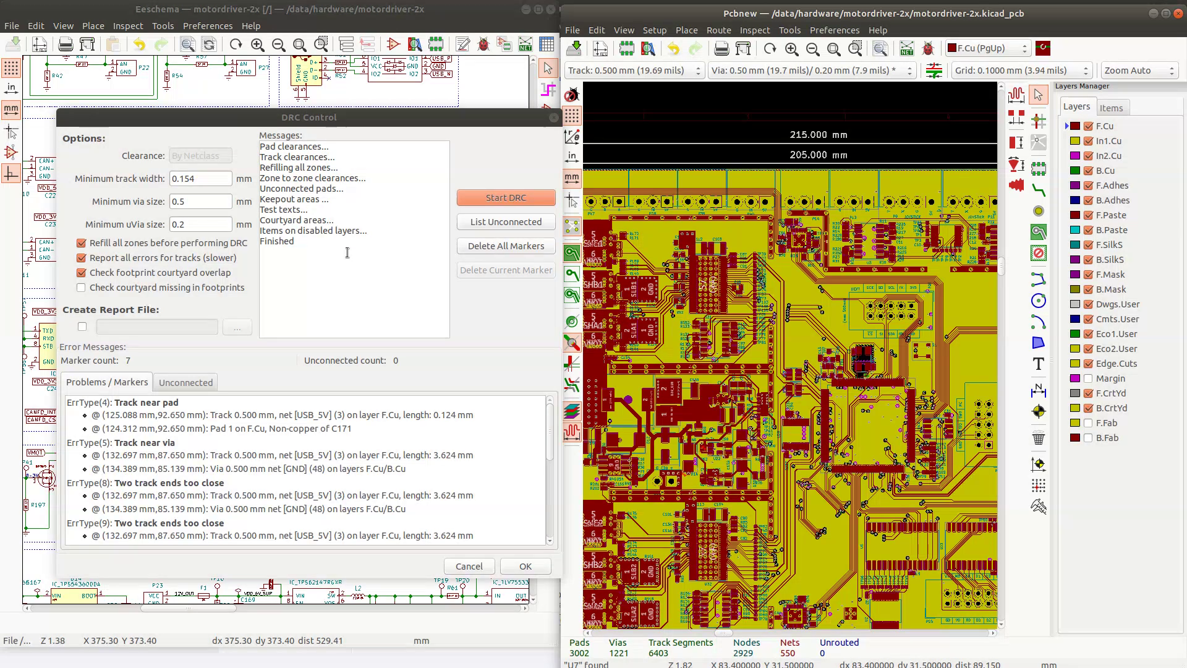
Review the DRC problems, locate the track-near-pad violation at C171 and delete the 0.124 mm USB_5V track segment on F.Cu
{"action": "scroll", "coordinate": [298, 484], "scroll_direction": "down", "scroll_amount": 3}
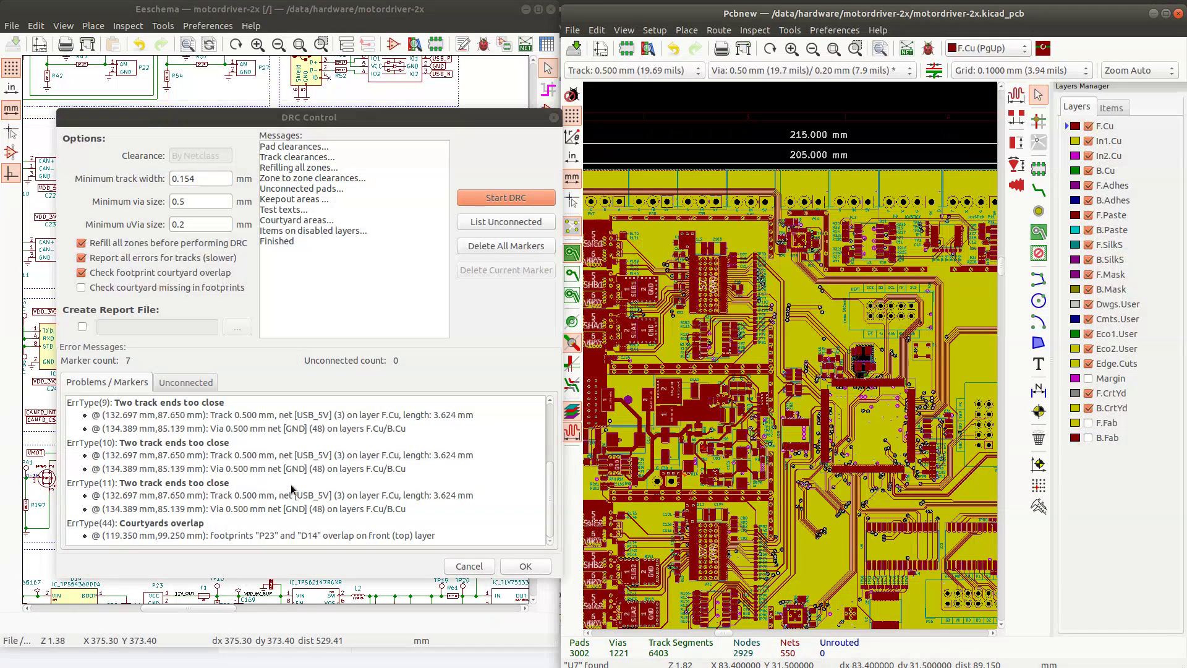
{"action": "scroll", "coordinate": [305, 470], "scroll_direction": "up", "scroll_amount": 3}
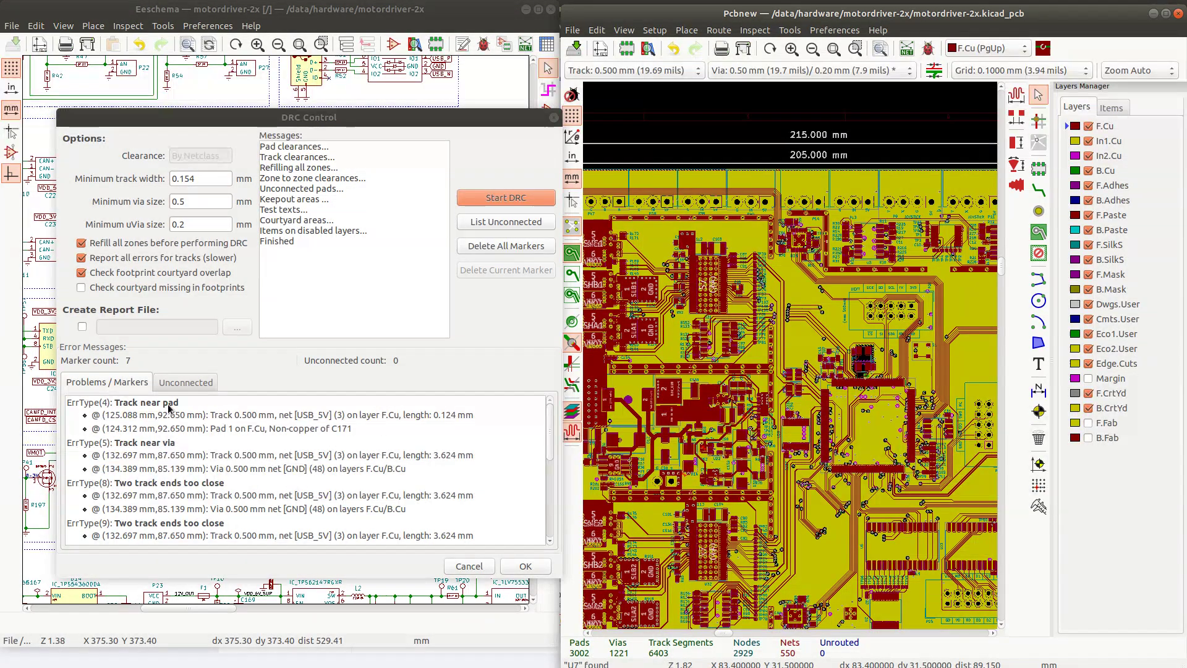
{"action": "left_click", "coordinate": [173, 413]}
{"action": "scroll", "coordinate": [653, 349], "scroll_direction": "up", "scroll_amount": 10}
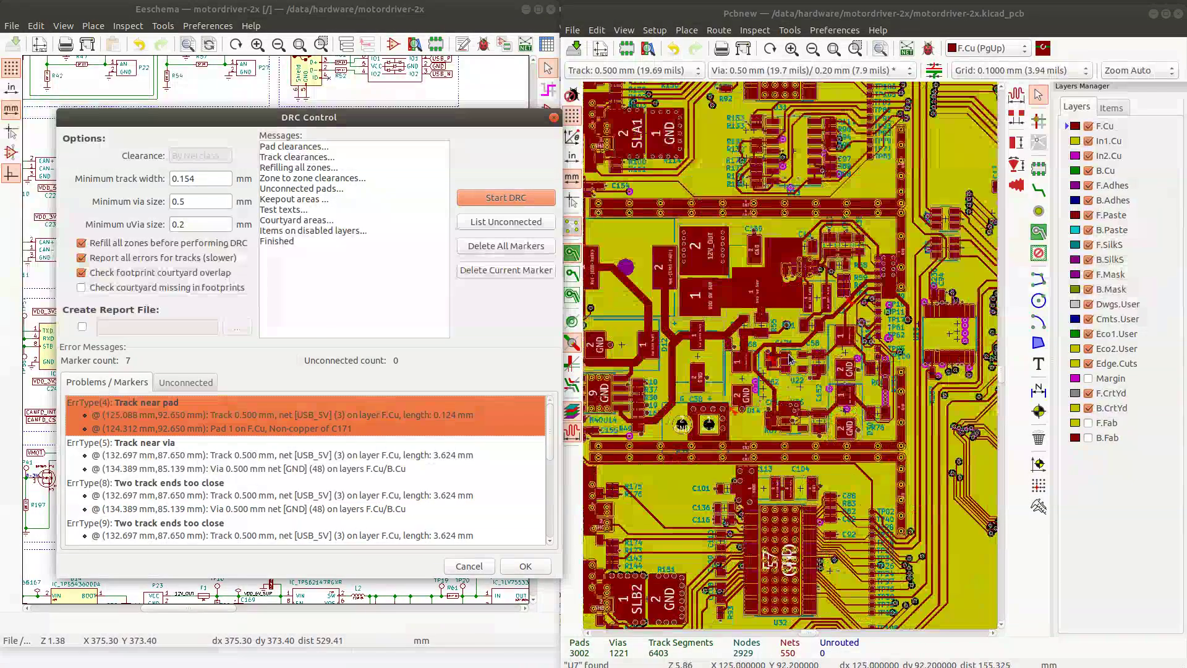
{"action": "scroll", "coordinate": [653, 349], "scroll_direction": "down", "scroll_amount": 3}
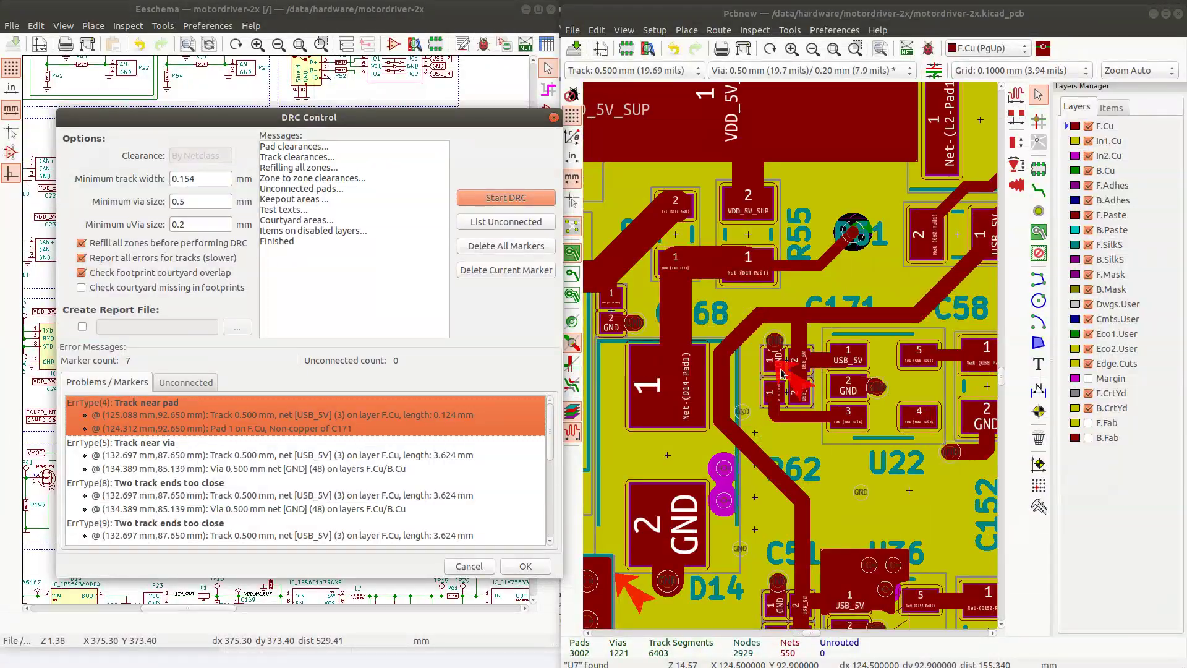
{"action": "scroll", "coordinate": [780, 376], "scroll_direction": "up", "scroll_amount": 3}
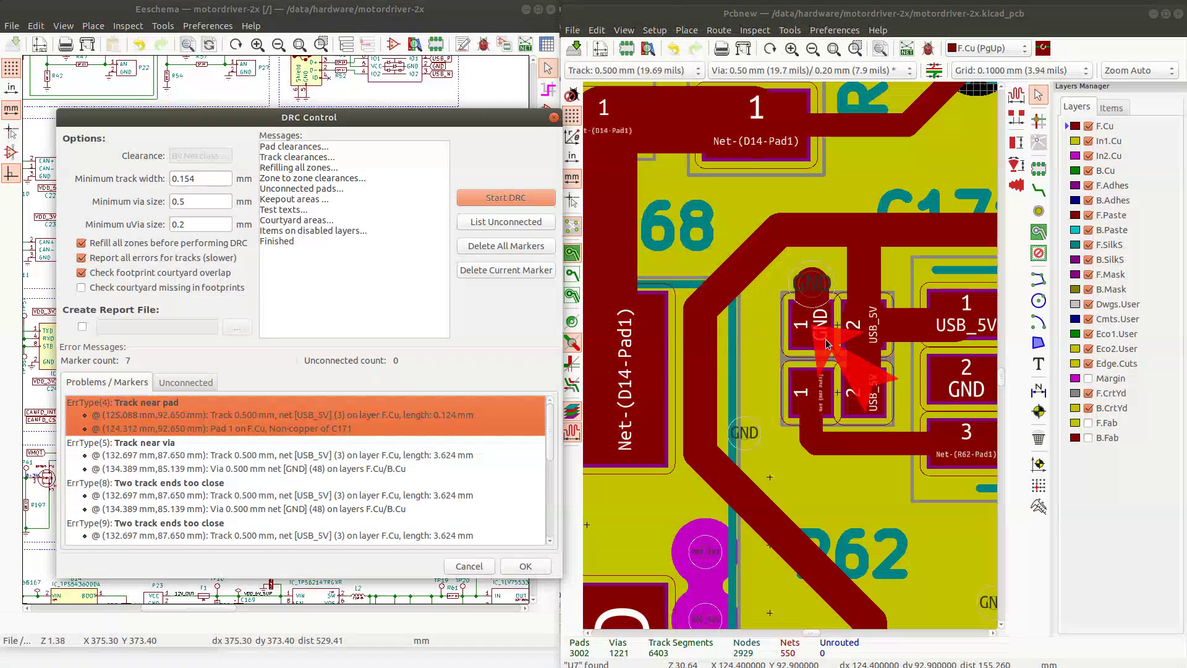
{"action": "left_click", "coordinate": [849, 323]}
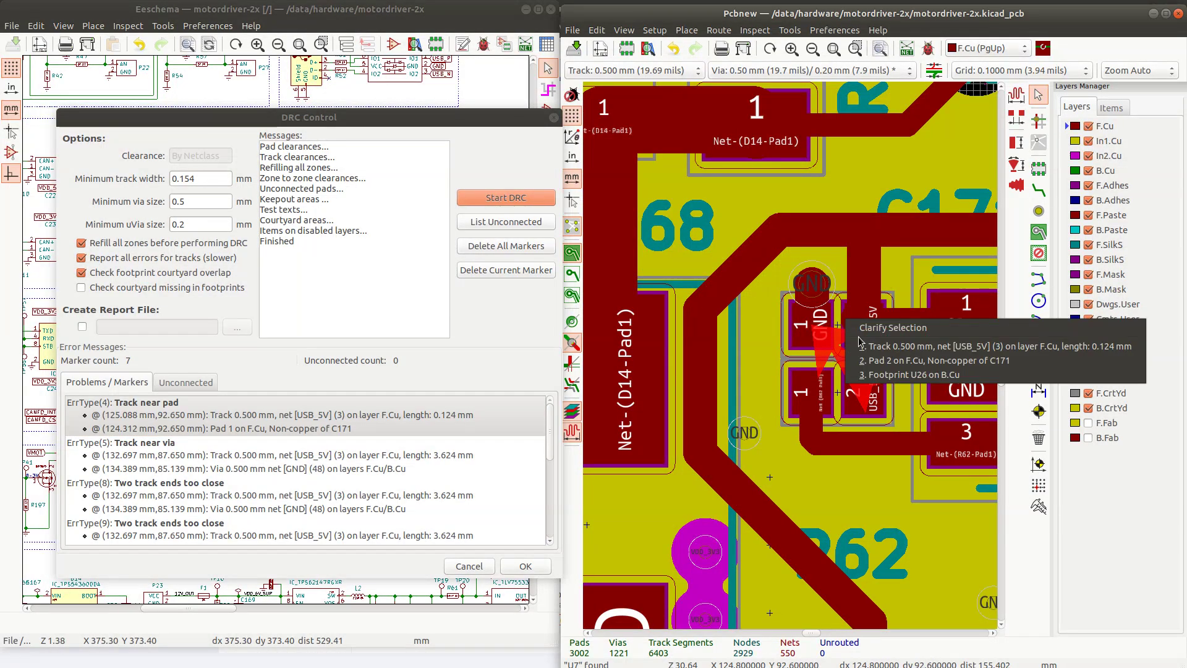
{"action": "left_click", "coordinate": [859, 331]}
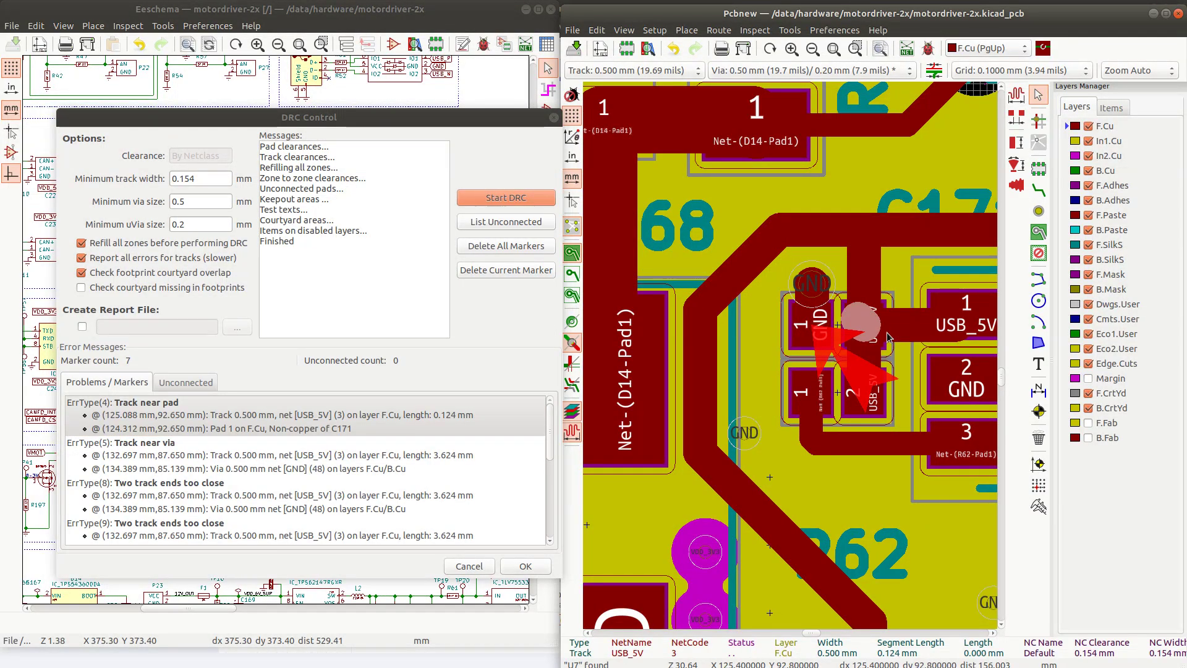
{"action": "key", "text": "Delete"}
Locate the track-near-via violation between the USB_5V track and the 0.500 mm GND via on the board
{"action": "left_click", "coordinate": [248, 455]}
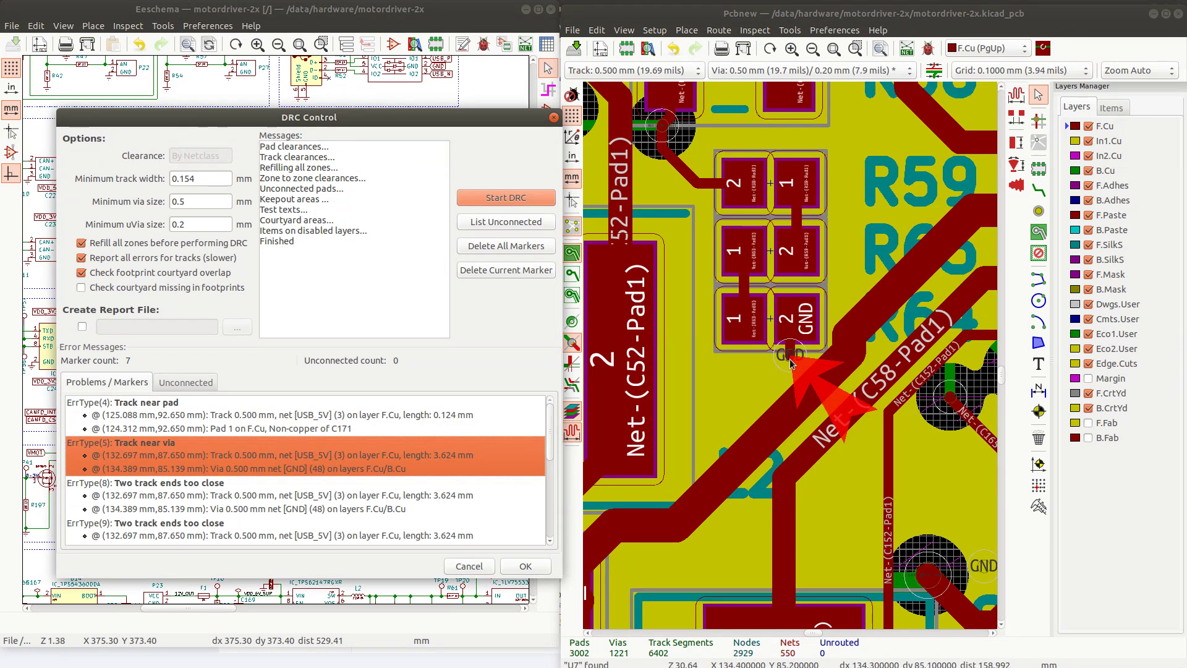
{"action": "scroll", "coordinate": [807, 371], "scroll_direction": "up", "scroll_amount": 1}
{"action": "scroll", "coordinate": [791, 359], "scroll_direction": "up", "scroll_amount": 2}
{"action": "scroll", "coordinate": [789, 354], "scroll_direction": "down", "scroll_amount": 1}
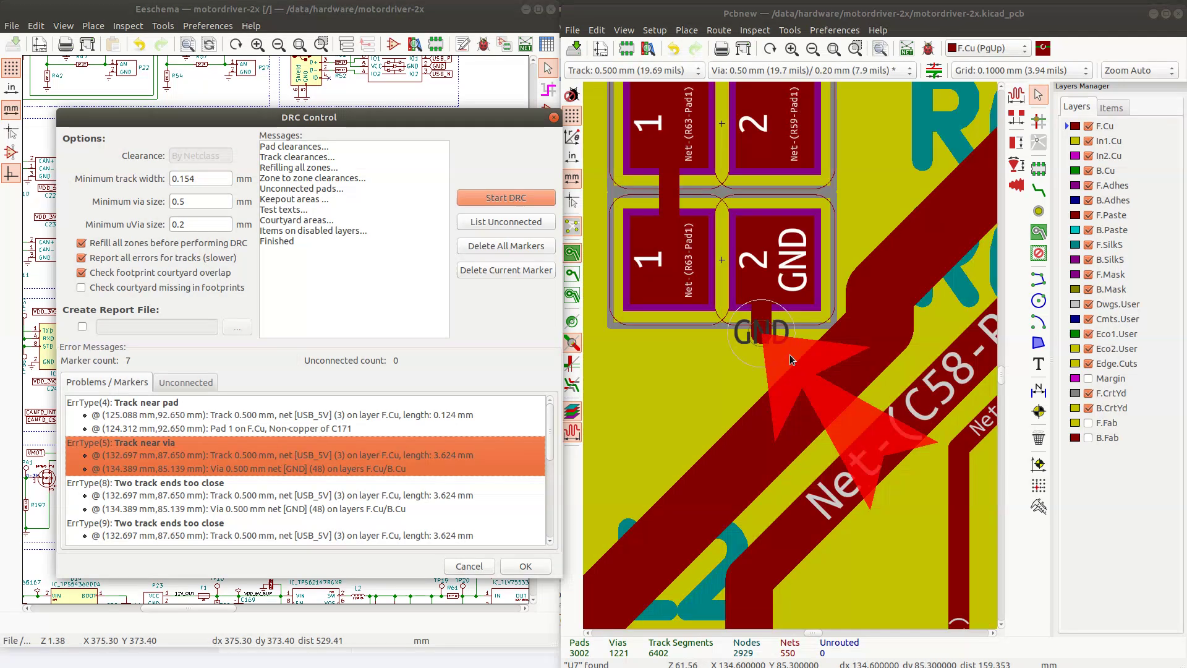
{"action": "left_click", "coordinate": [765, 340]}
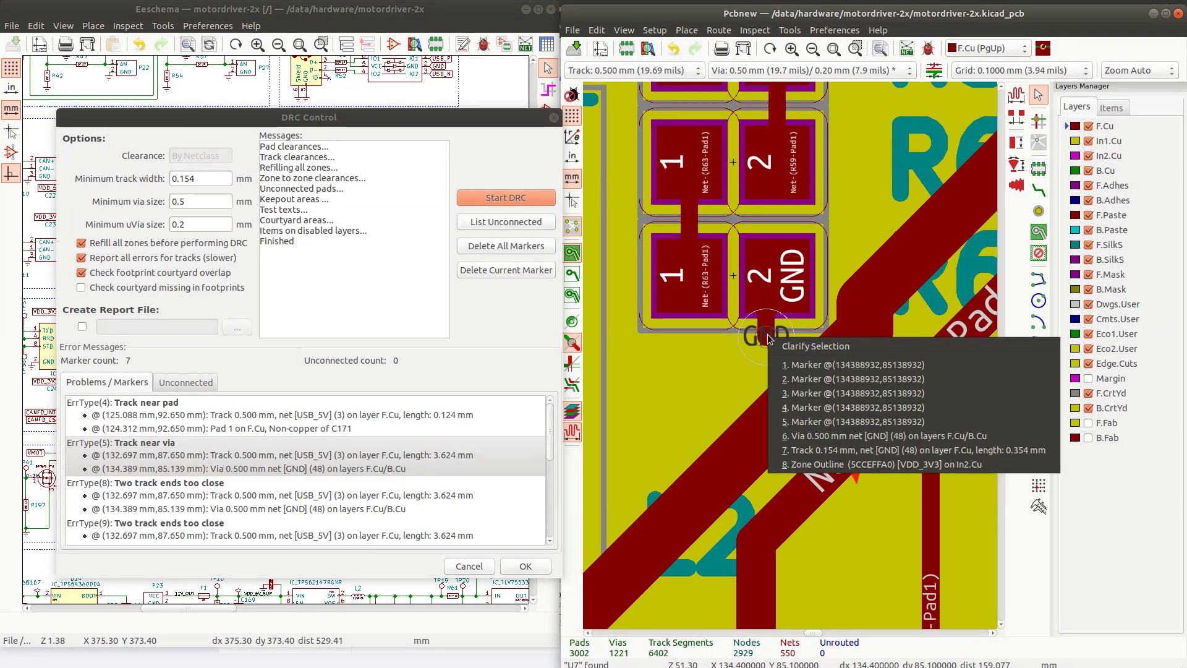
{"action": "left_click", "coordinate": [759, 335]}
{"action": "left_click", "coordinate": [759, 334]}
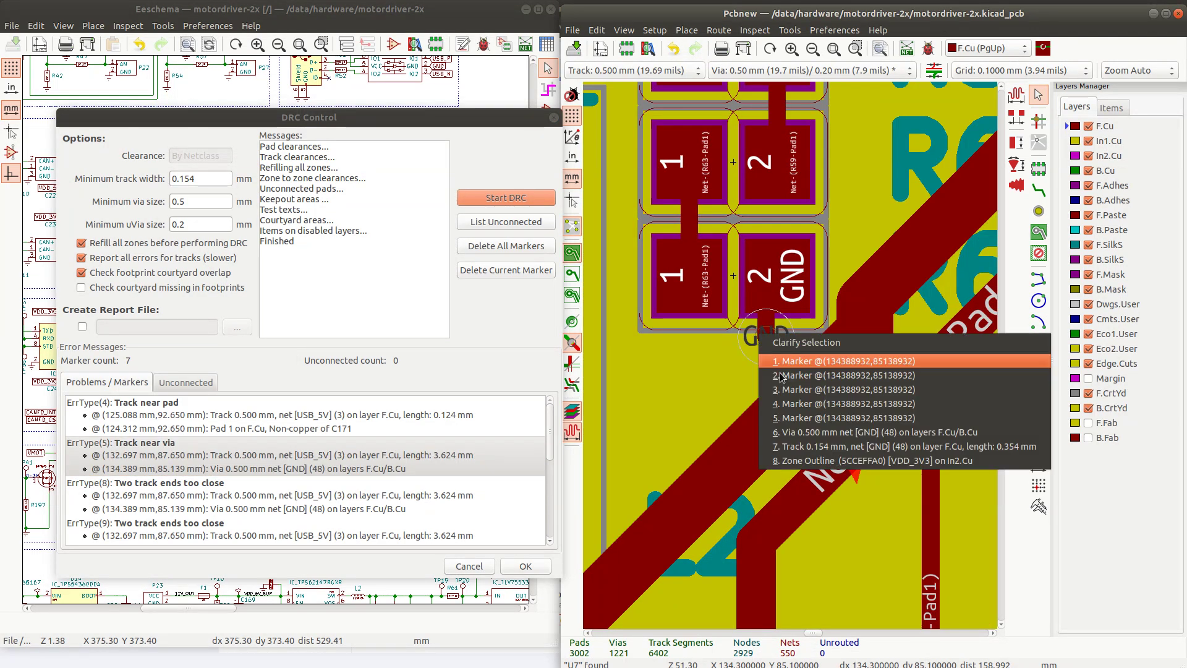
{"action": "left_click", "coordinate": [803, 433]}
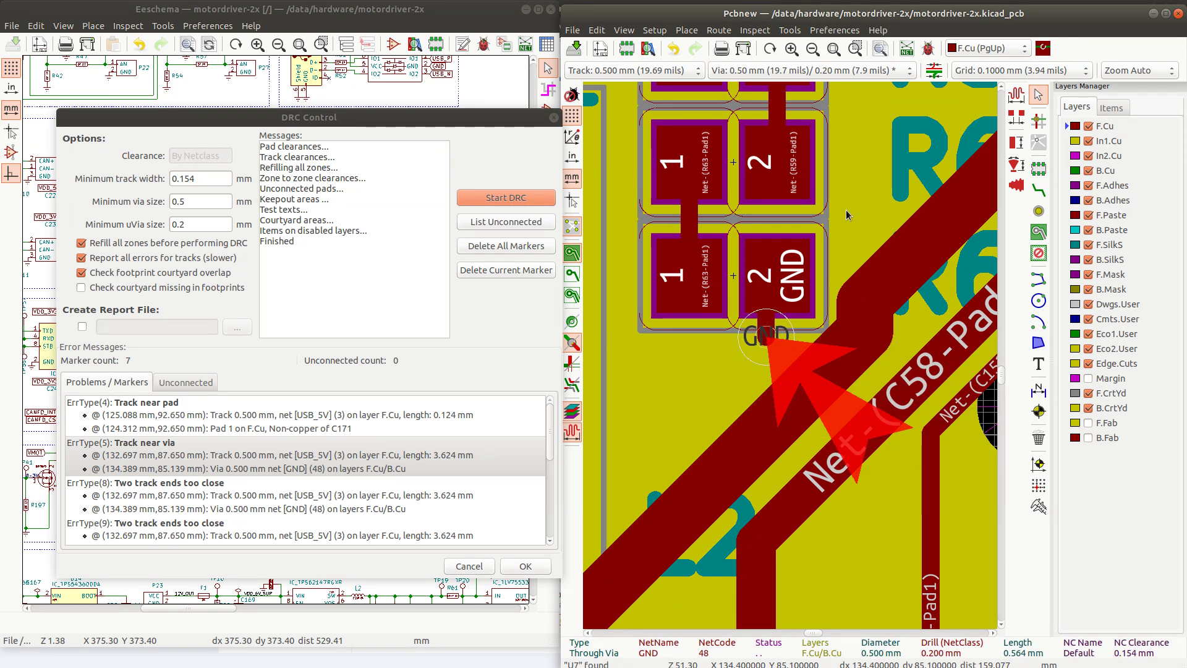
{"action": "key", "text": "d"}
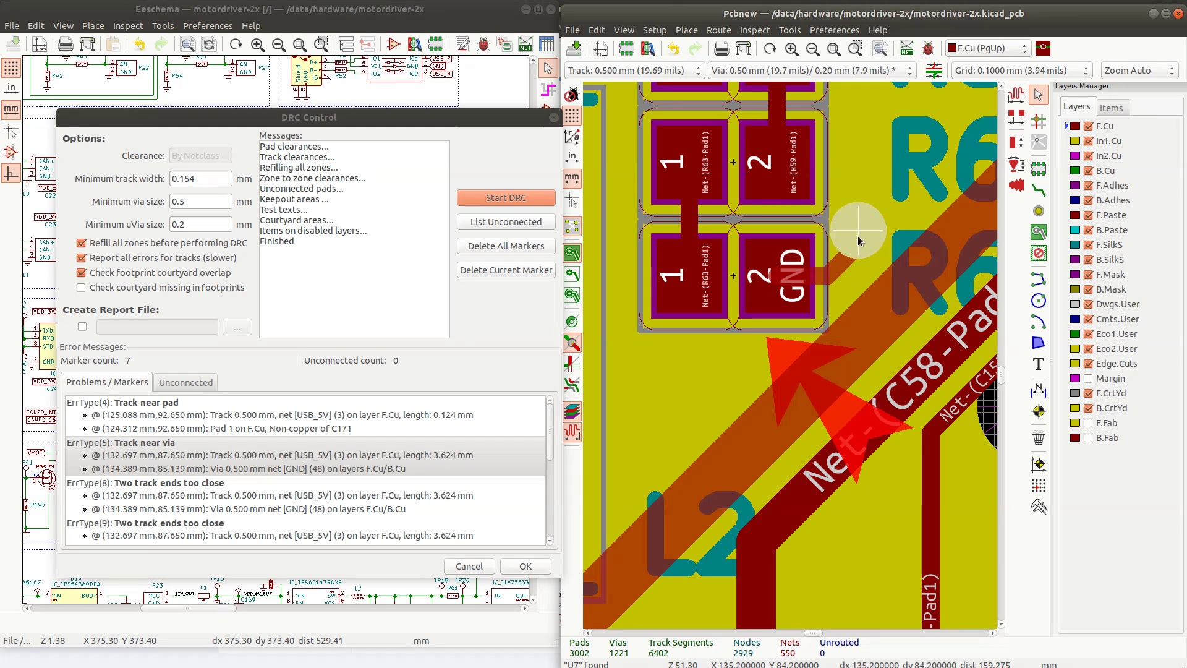
{"action": "key", "text": "Escape"}
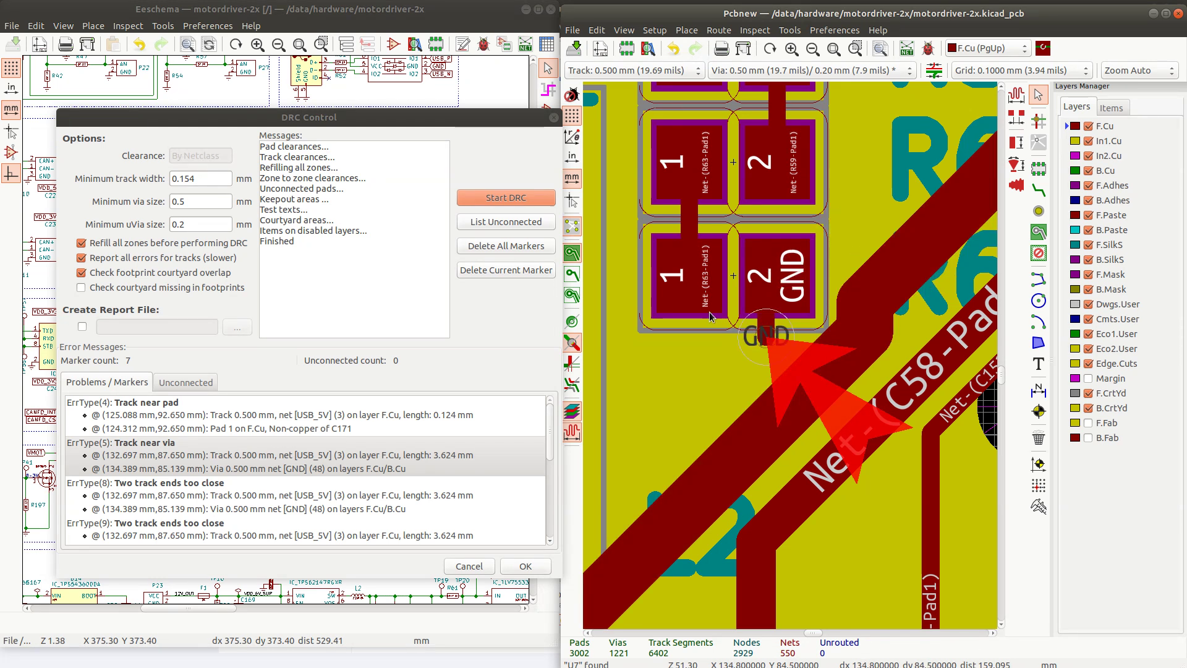
Drag the 0.500 mm GND via with its attached track to X 135.2, Y 84.2 mm, beside the GND pad
{"action": "left_click", "coordinate": [764, 338]}
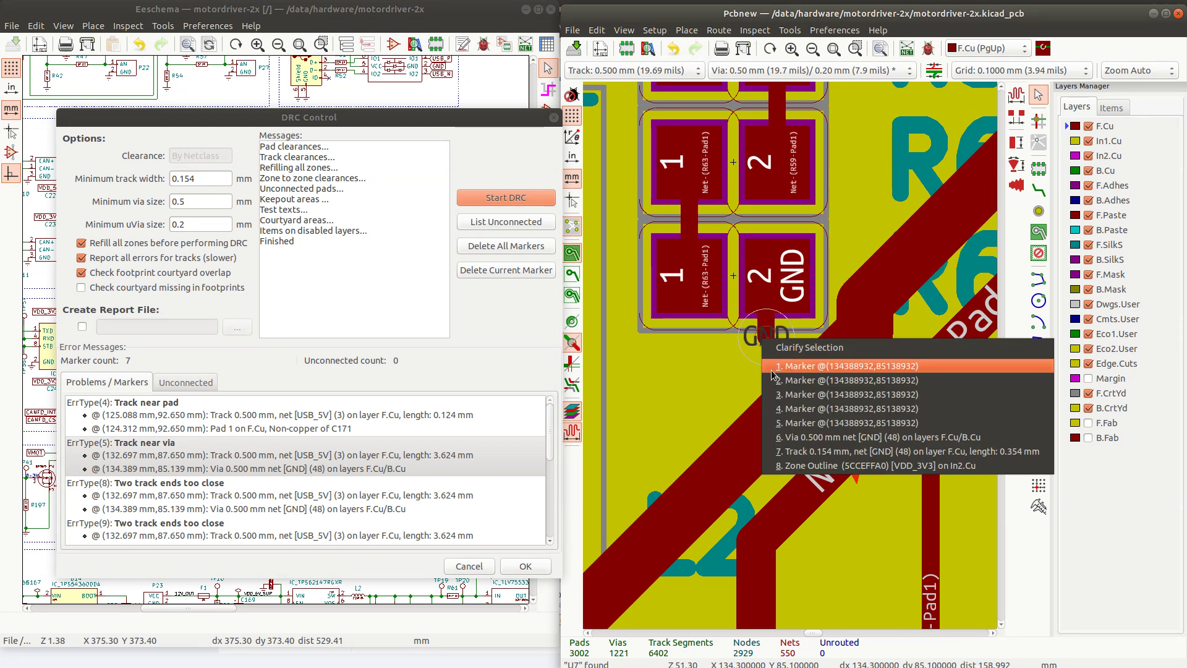
{"action": "left_click", "coordinate": [796, 437]}
{"action": "key", "text": "Escape"}
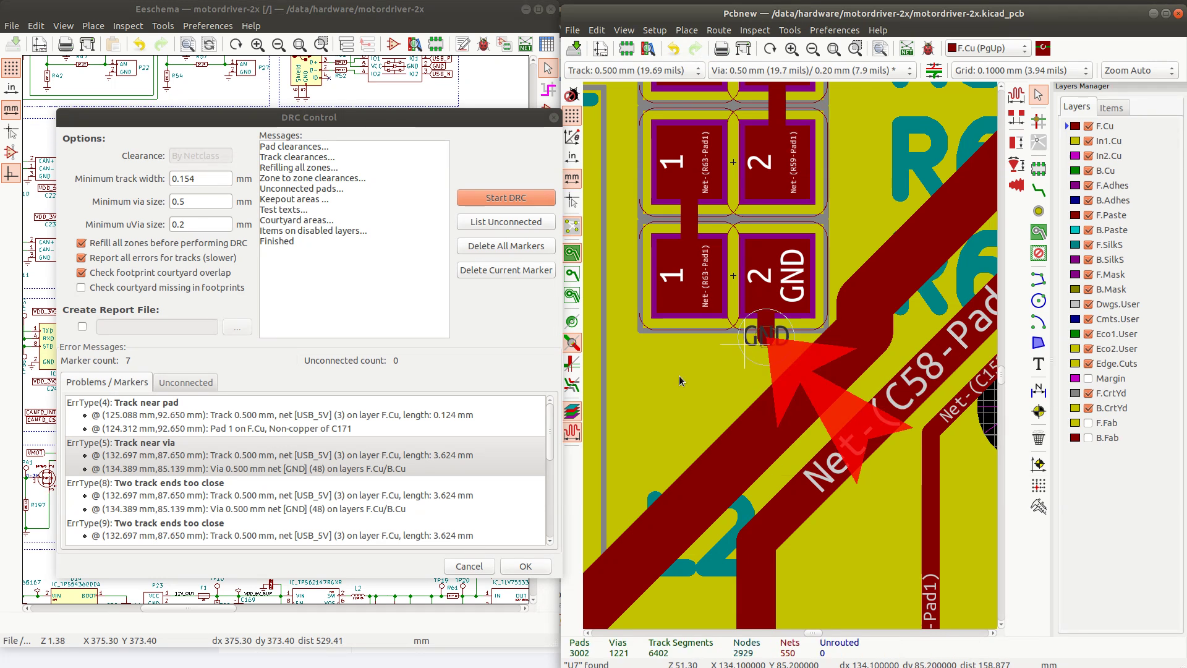
{"action": "key", "text": "g"}
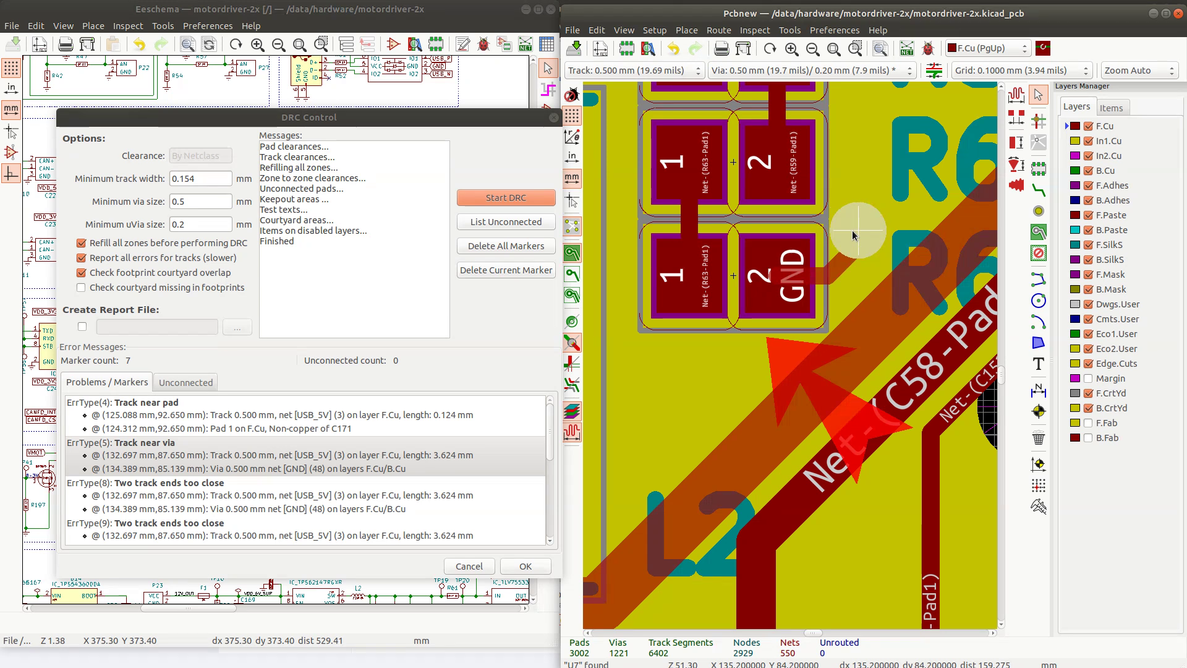
{"action": "left_click", "coordinate": [859, 234]}
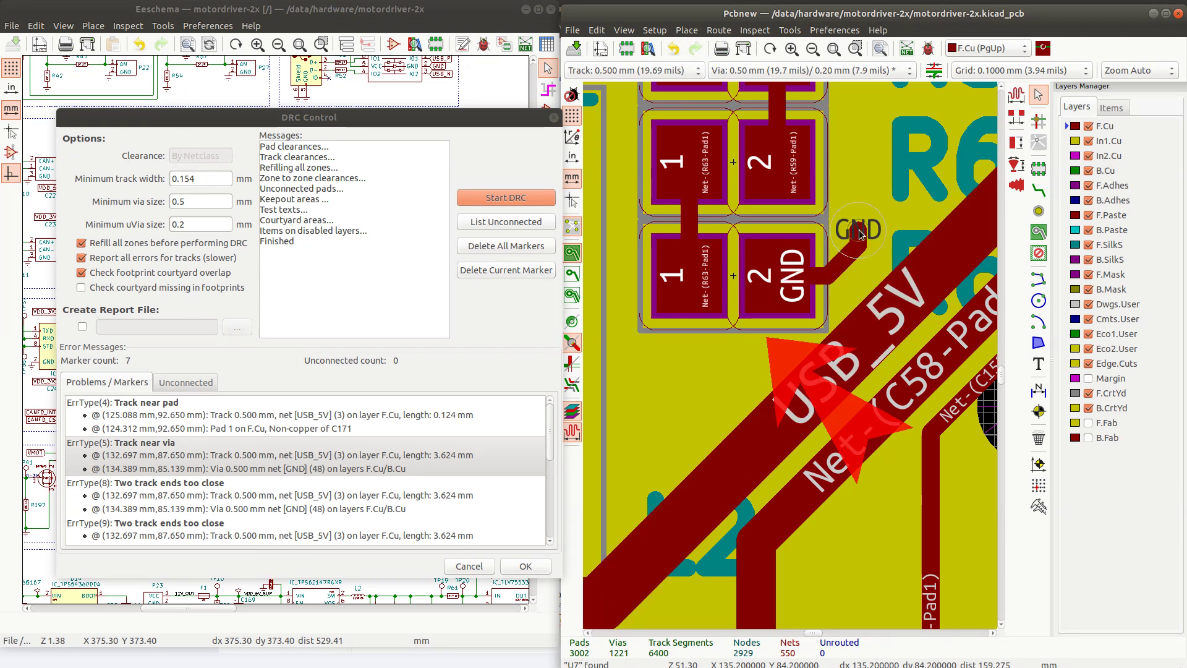
Check the remaining "Two track ends too close" entries in the DRC list against the moved GND via
{"action": "left_click", "coordinate": [246, 481]}
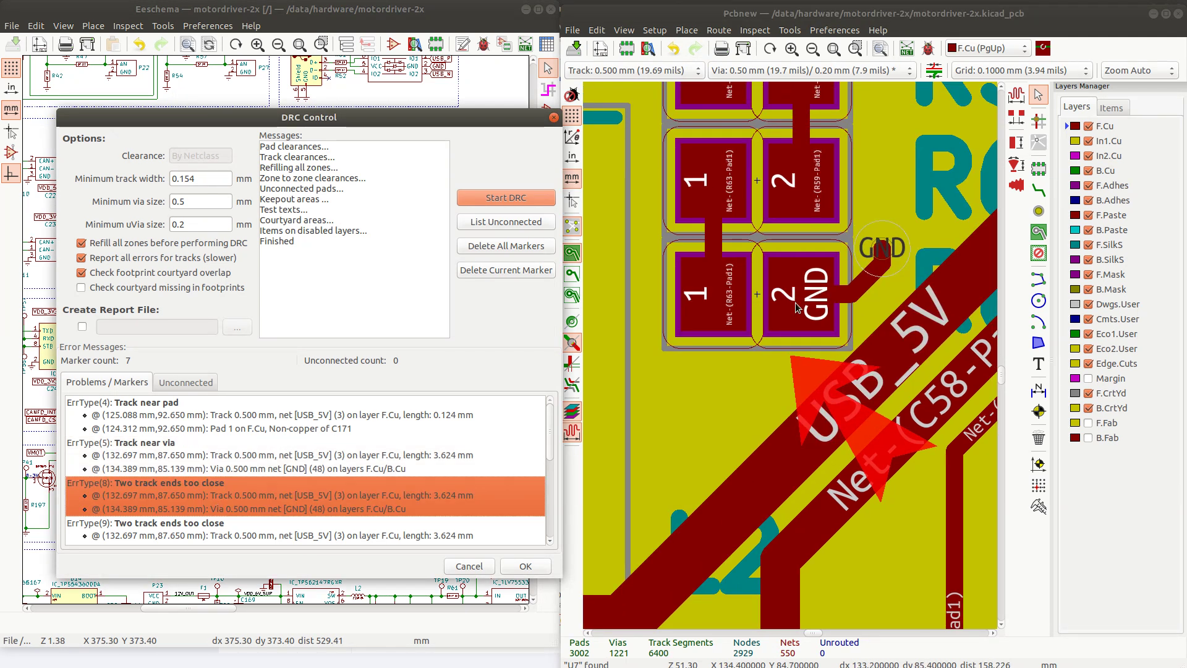
{"action": "left_click", "coordinate": [183, 524]}
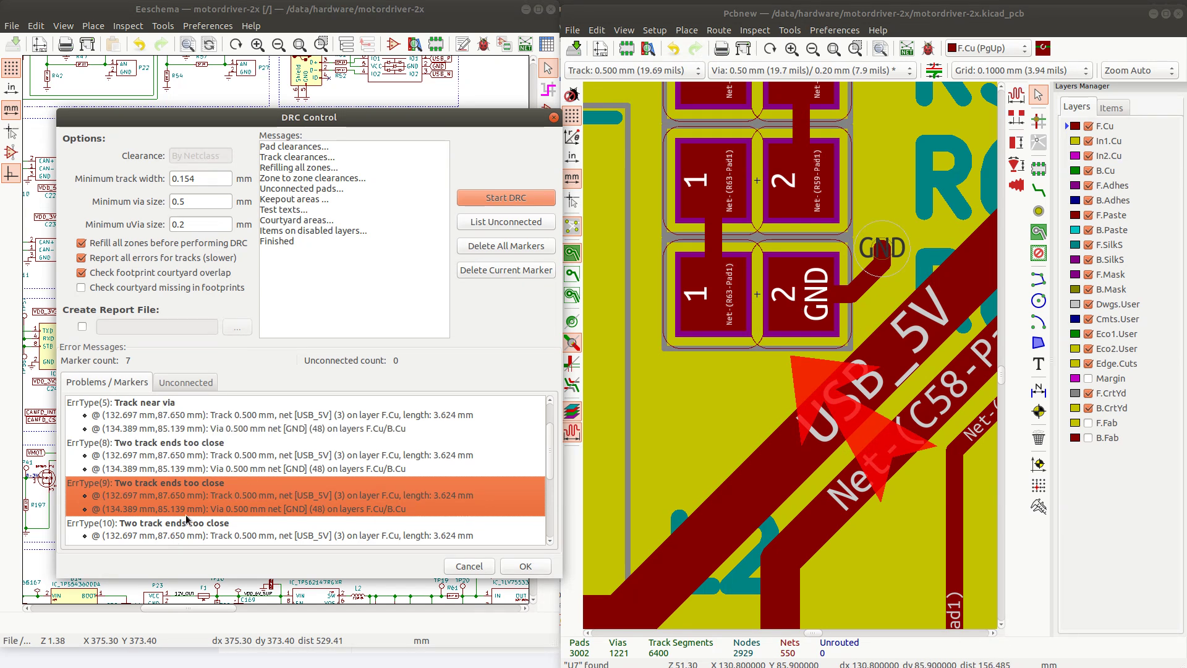
{"action": "left_click", "coordinate": [185, 532]}
{"action": "left_click", "coordinate": [187, 533]}
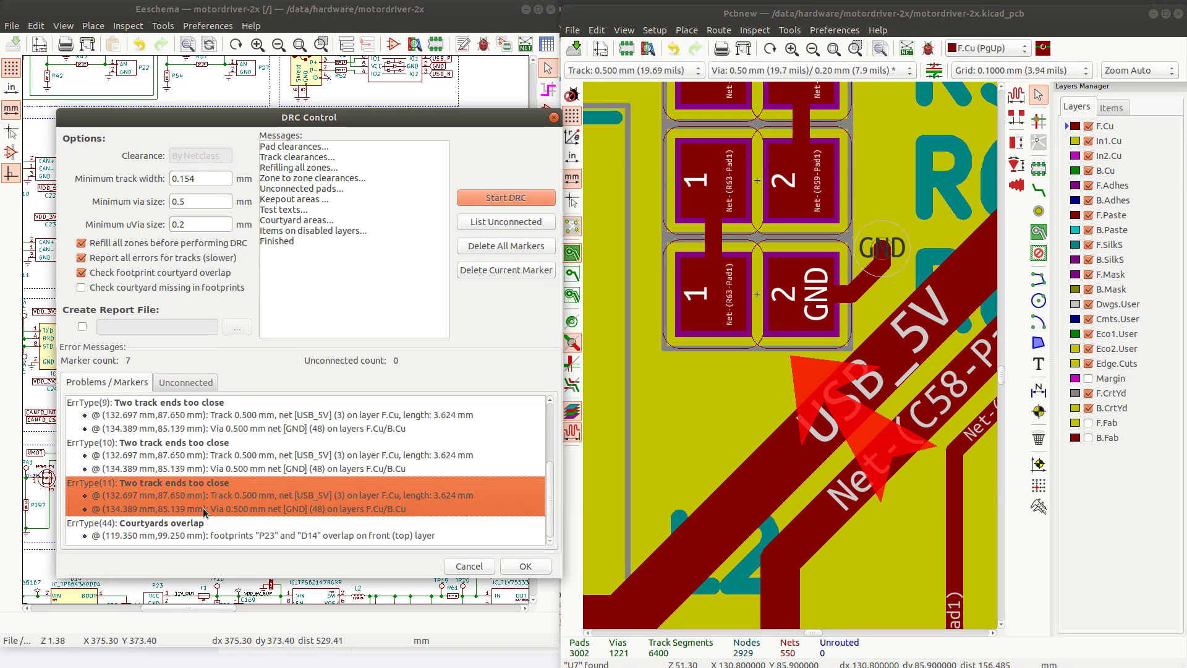
Locate the courtyard overlap between footprints P23 and D14 on the board and examine the area around it
{"action": "left_click", "coordinate": [175, 531]}
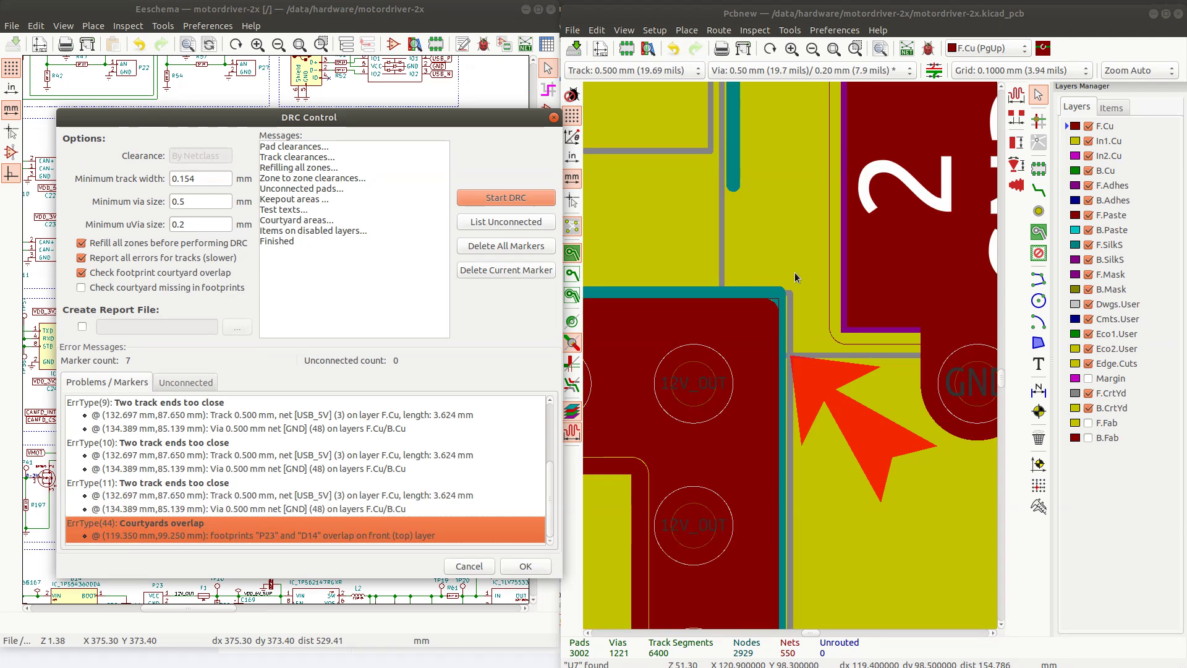
{"action": "scroll", "coordinate": [785, 351], "scroll_direction": "down", "scroll_amount": 2}
{"action": "scroll", "coordinate": [788, 356], "scroll_direction": "down", "scroll_amount": 1}
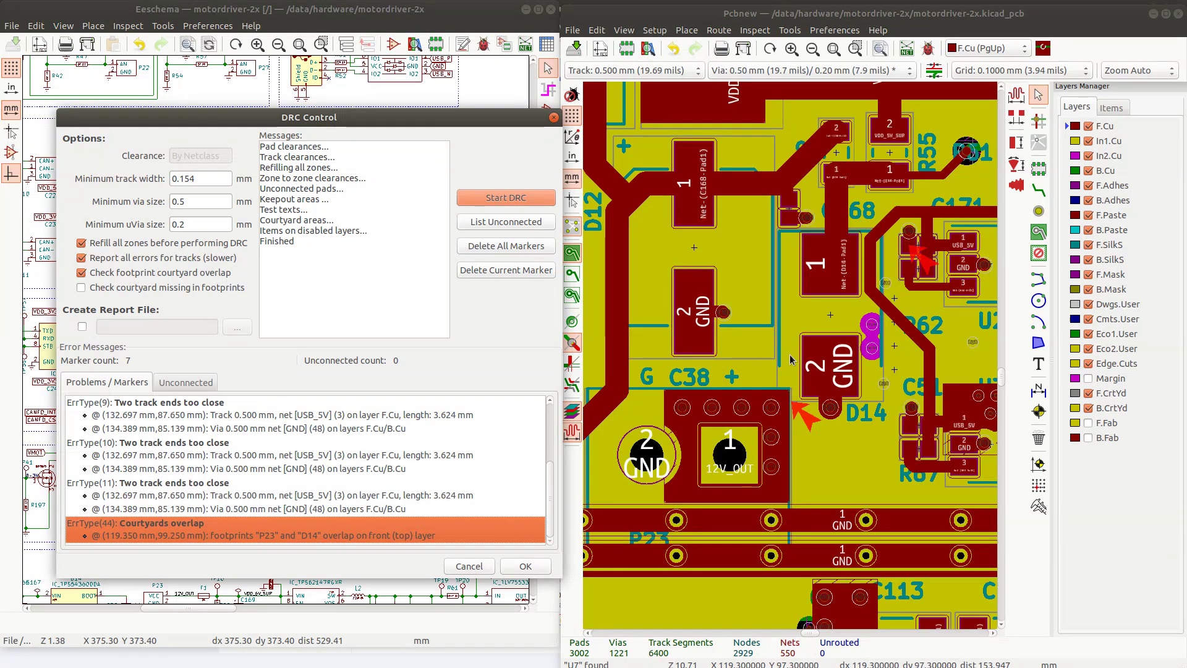
{"action": "scroll", "coordinate": [779, 371], "scroll_direction": "down", "scroll_amount": 1}
{"action": "scroll", "coordinate": [791, 368], "scroll_direction": "up", "scroll_amount": 3}
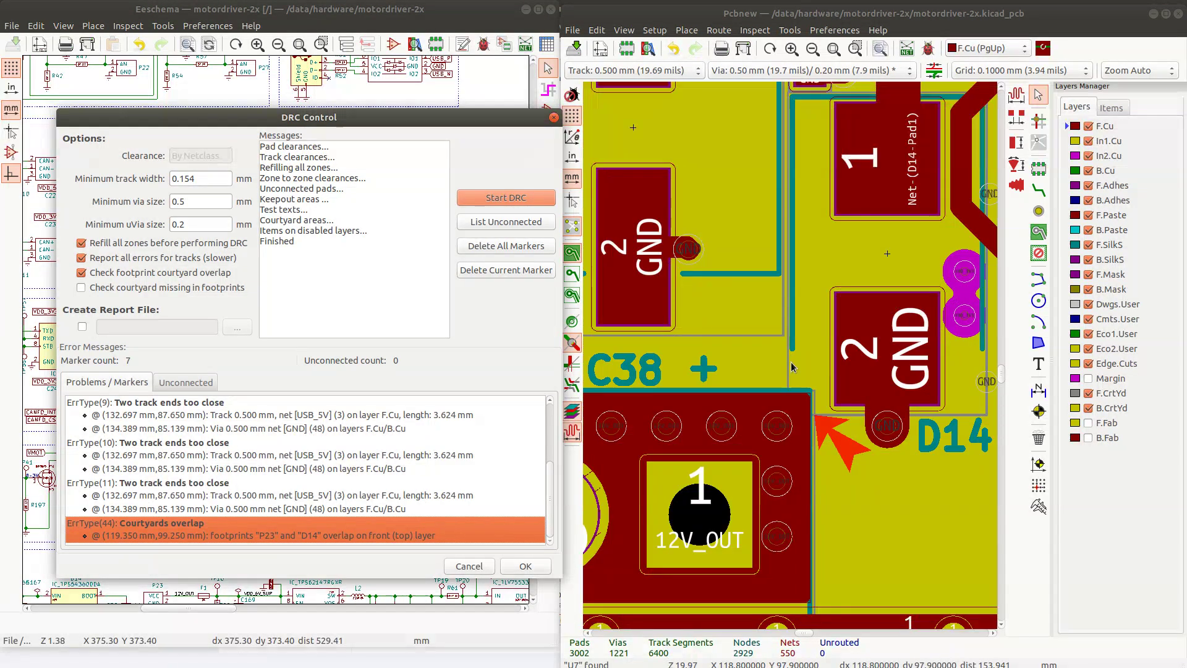
{"action": "scroll", "coordinate": [795, 366], "scroll_direction": "up", "scroll_amount": 4}
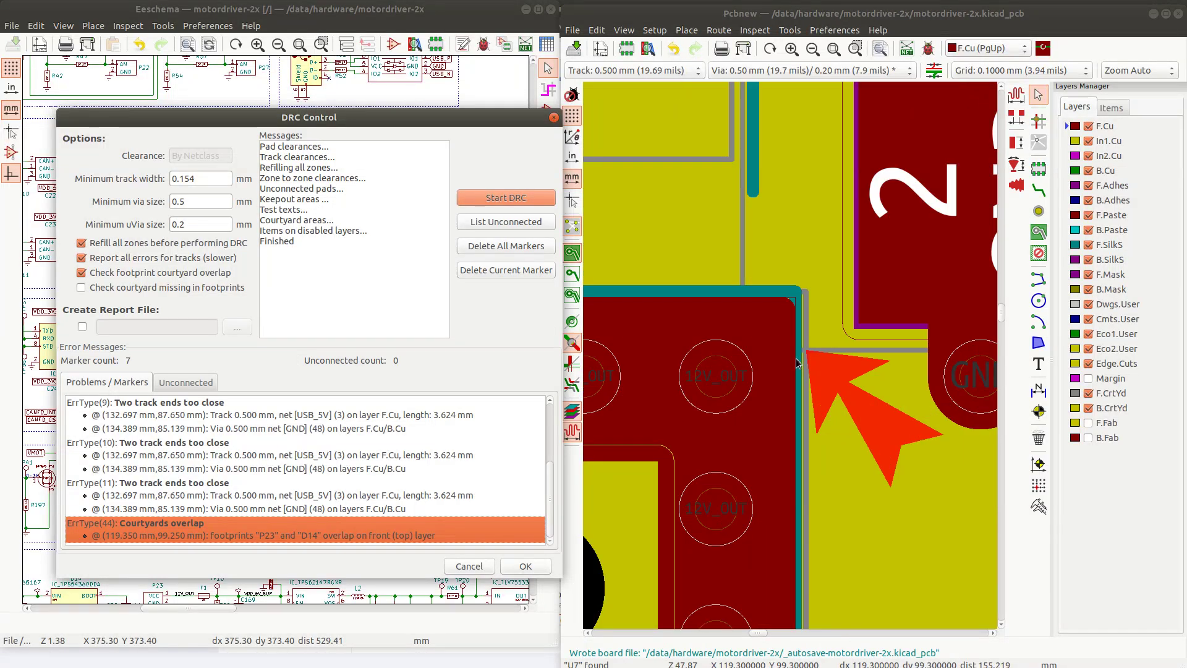
{"action": "scroll", "coordinate": [790, 356], "scroll_direction": "down", "scroll_amount": 9}
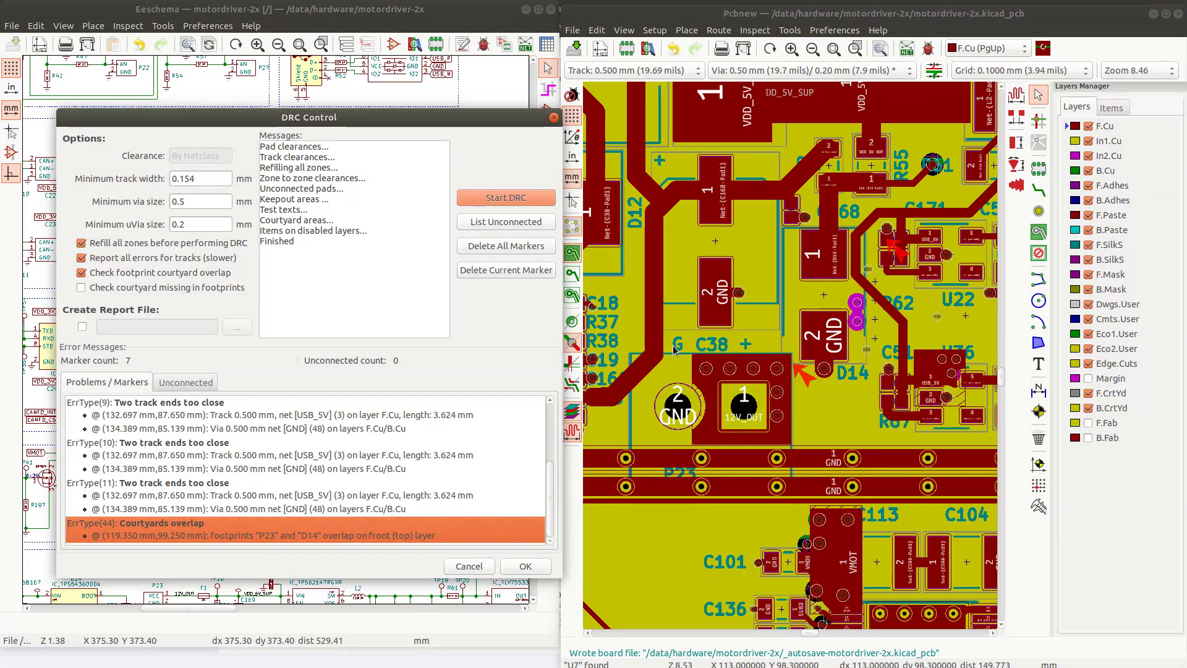
Move the C38 reference text on F.SilkS from above connector P23 to beside the capacitor's GND pad
{"action": "left_click", "coordinate": [717, 350]}
{"action": "key", "text": "m"}
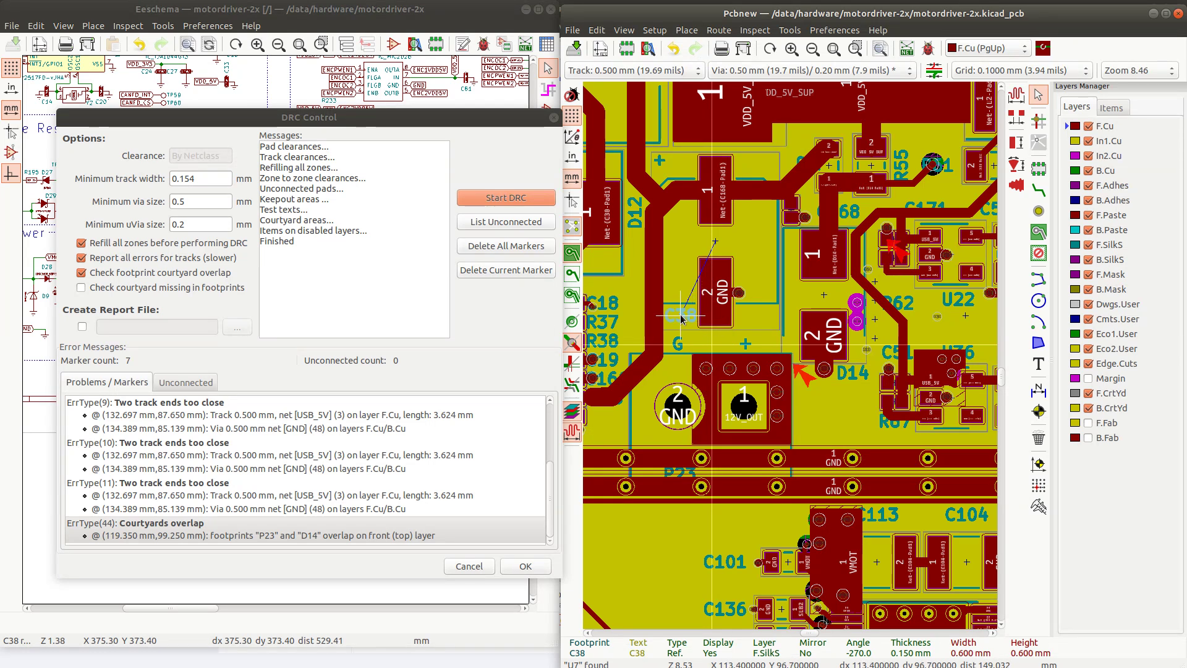
Place the C38 reference beside its capacitor's GND pad and move connector P23 slightly left, away from D14's courtyard
{"action": "left_click", "coordinate": [679, 316]}
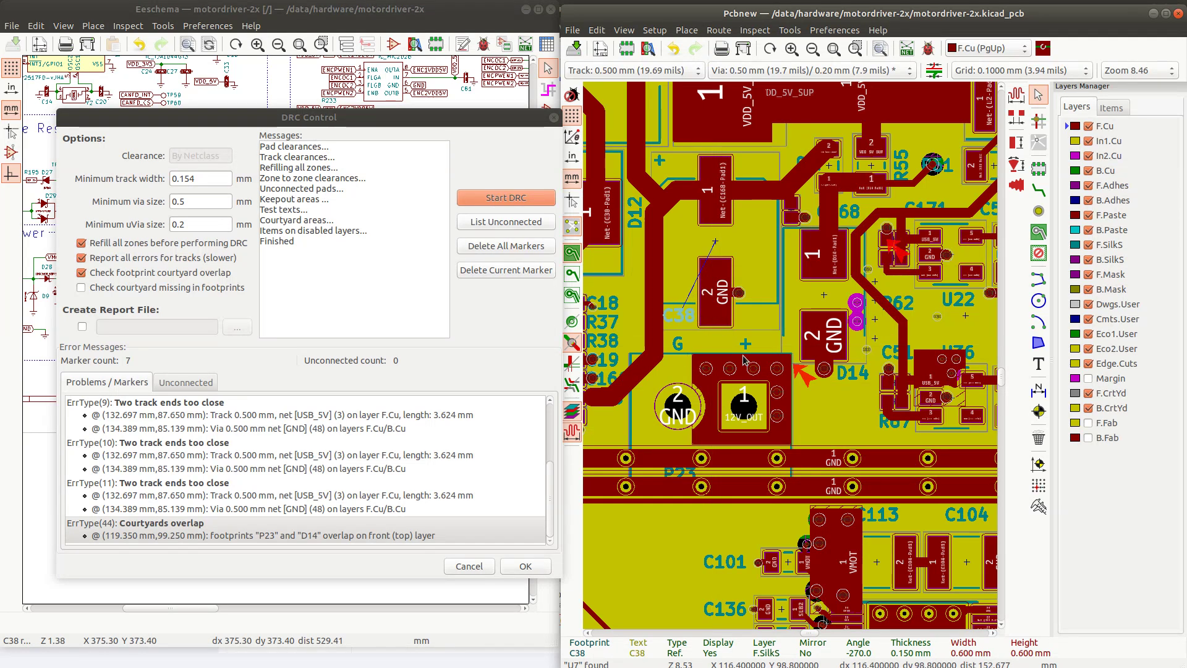
{"action": "scroll", "coordinate": [766, 359], "scroll_direction": "down", "scroll_amount": 1}
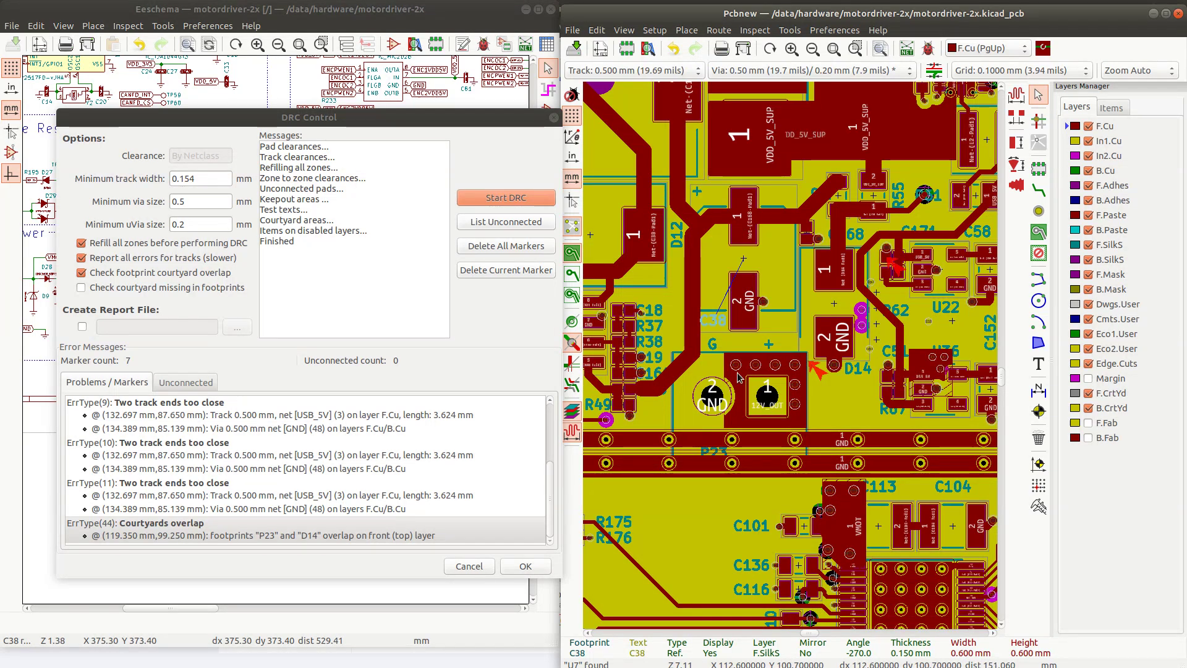
{"action": "left_click", "coordinate": [783, 374]}
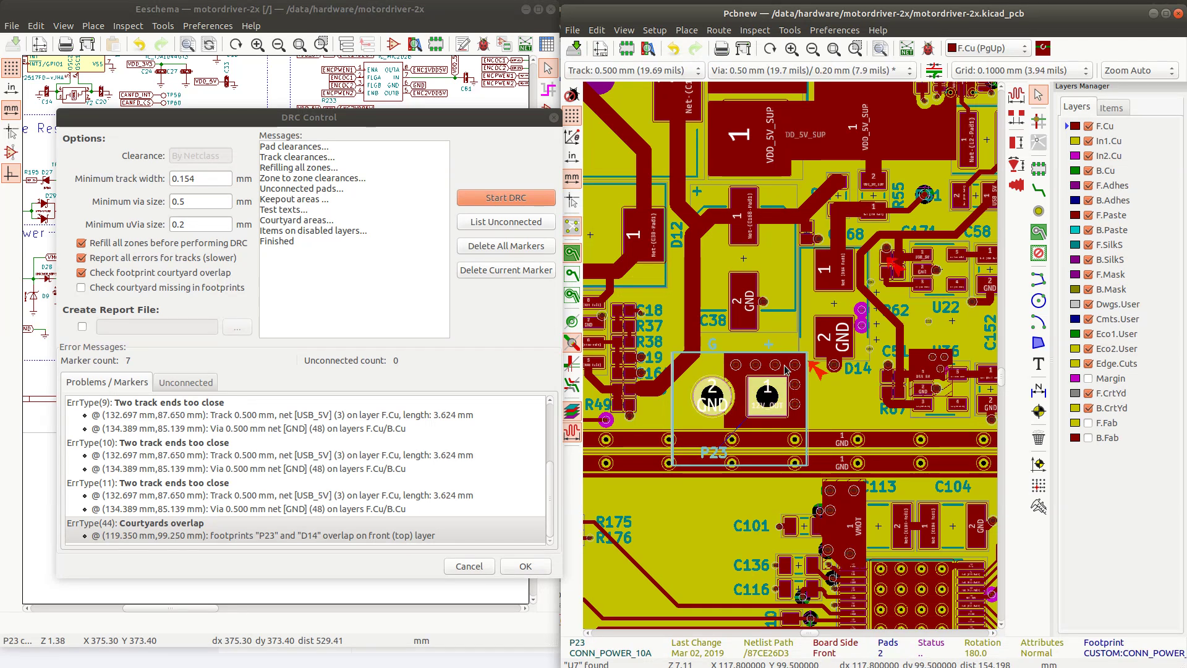
{"action": "key", "text": "m"}
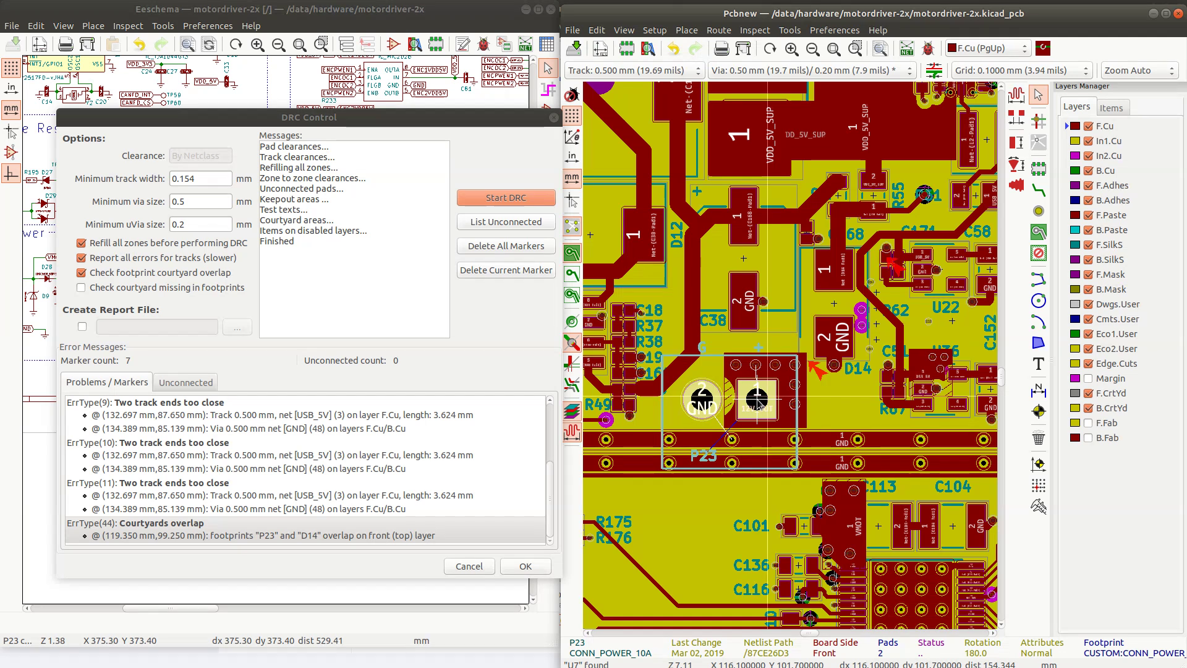
Move the C166 reference off the thick track to the clear area just below pad 5 of U14
{"action": "left_click", "coordinate": [656, 374]}
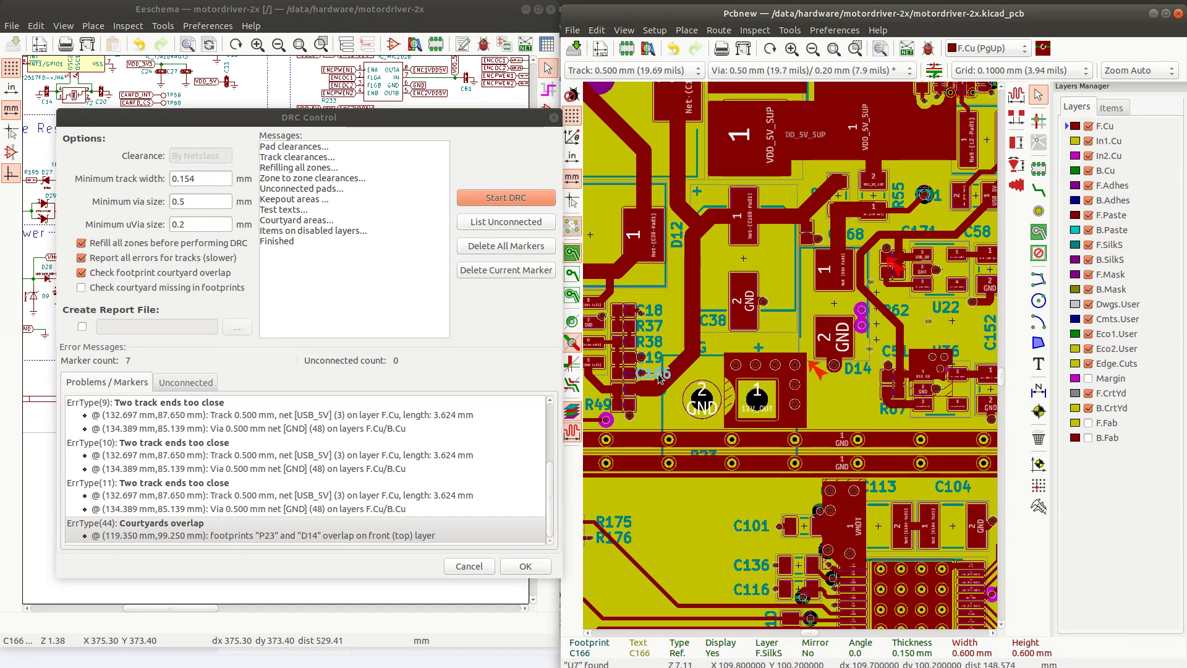
{"action": "key", "text": "m"}
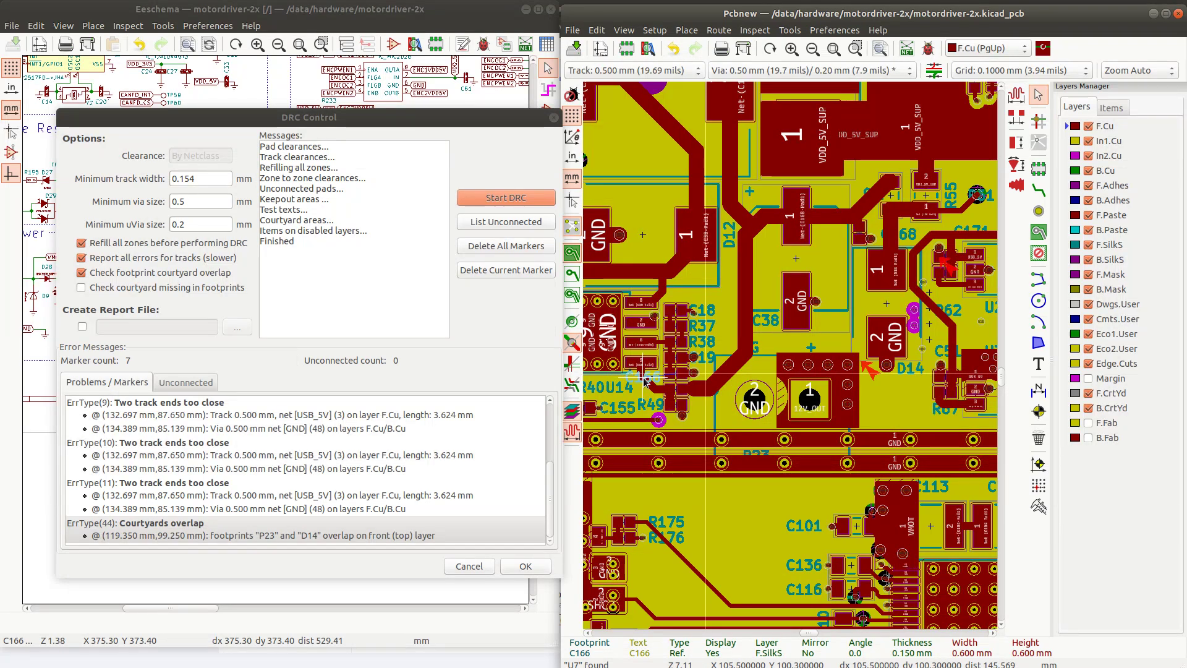
{"action": "left_click", "coordinate": [623, 387]}
{"action": "left_click", "coordinate": [623, 387]}
Move the U14 reference away from the R40 text to the empty area beside pads 3 and 4 of U14
{"action": "scroll", "coordinate": [623, 387], "scroll_direction": "down", "scroll_amount": 2}
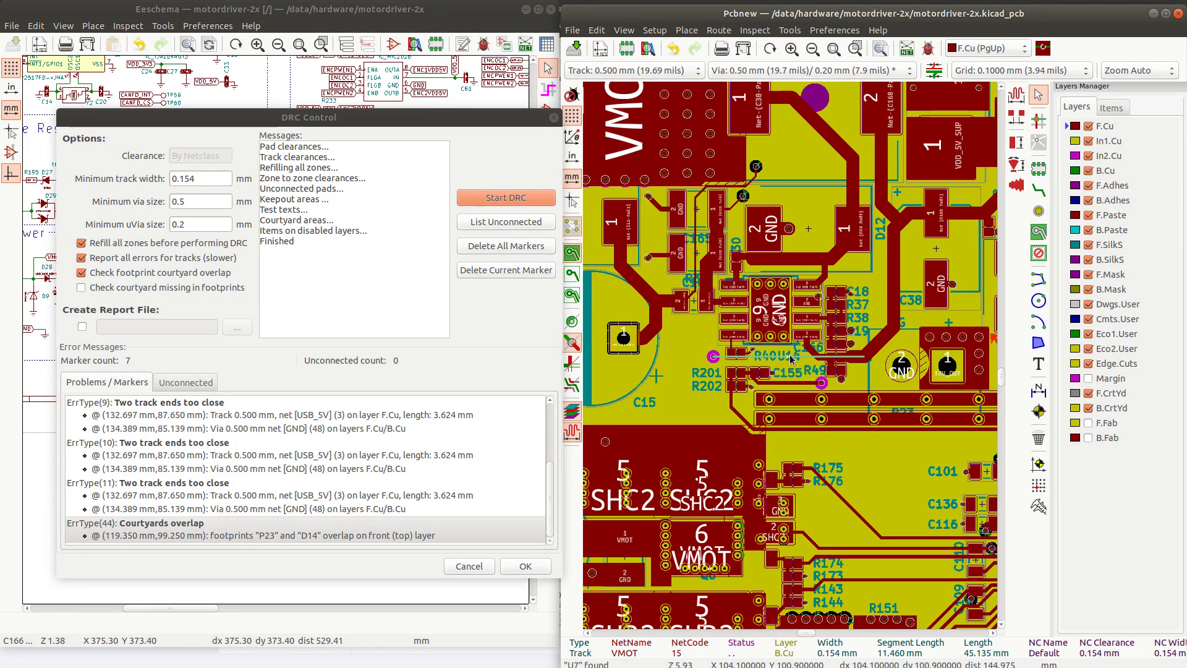
{"action": "scroll", "coordinate": [790, 360], "scroll_direction": "up", "scroll_amount": 3}
{"action": "left_click", "coordinate": [824, 369]}
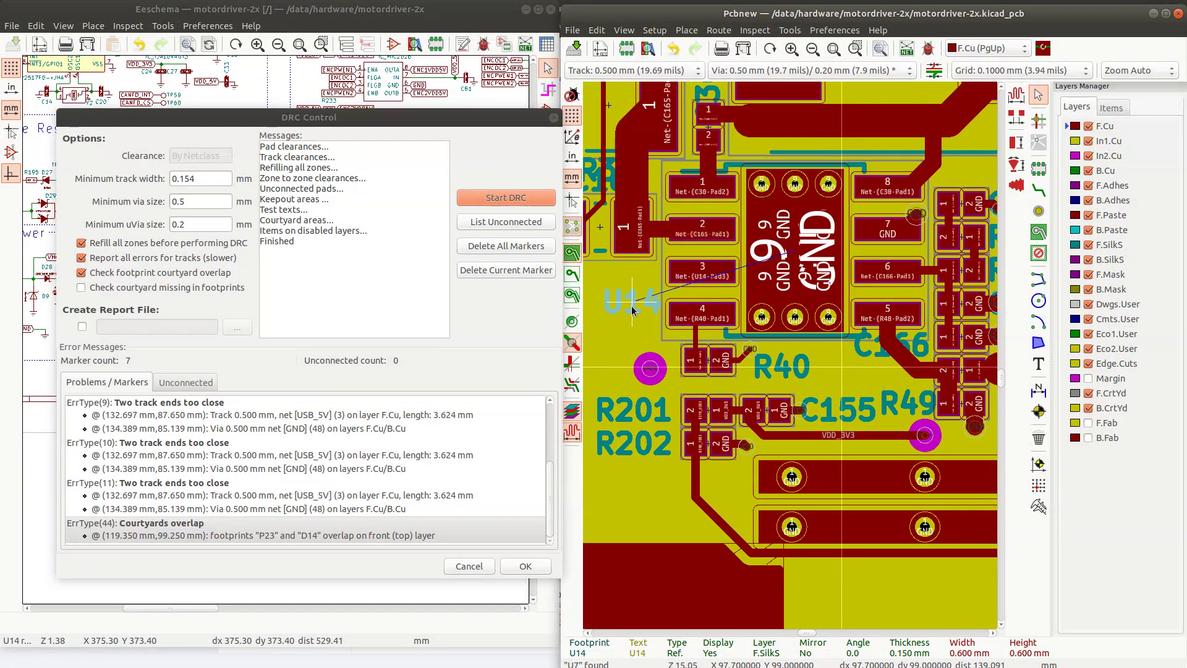
{"action": "left_click", "coordinate": [632, 306]}
Move the R40 reference closer to its resistor, in line with its pads
{"action": "left_click", "coordinate": [787, 370]}
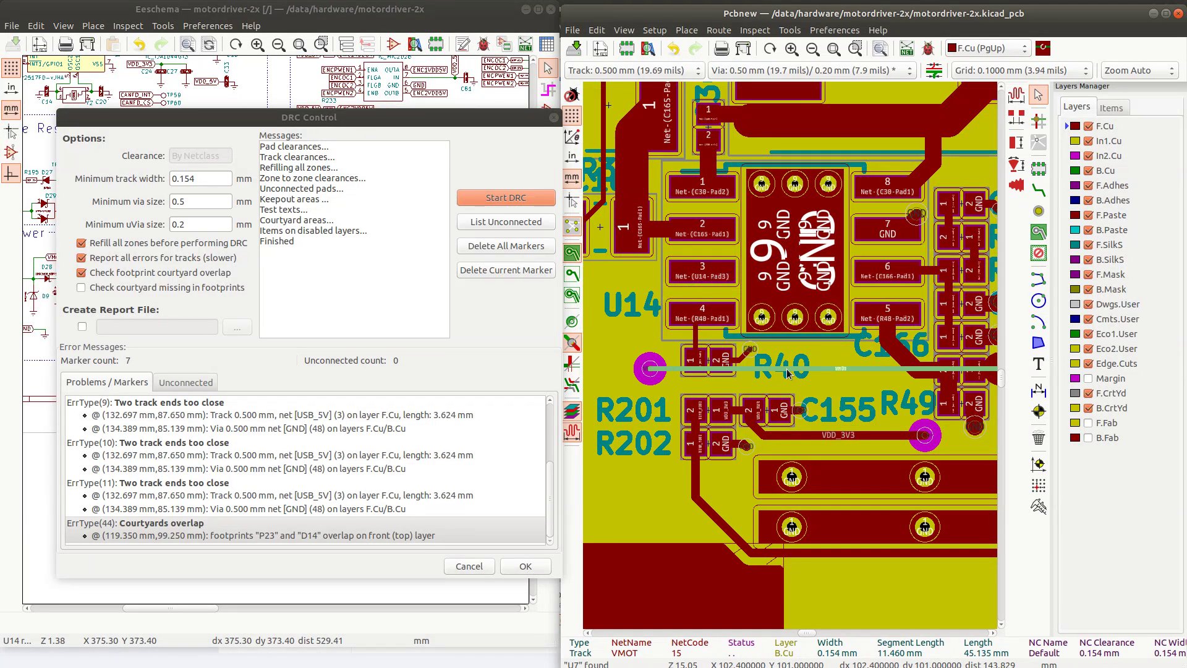
{"action": "key", "text": "Escape"}
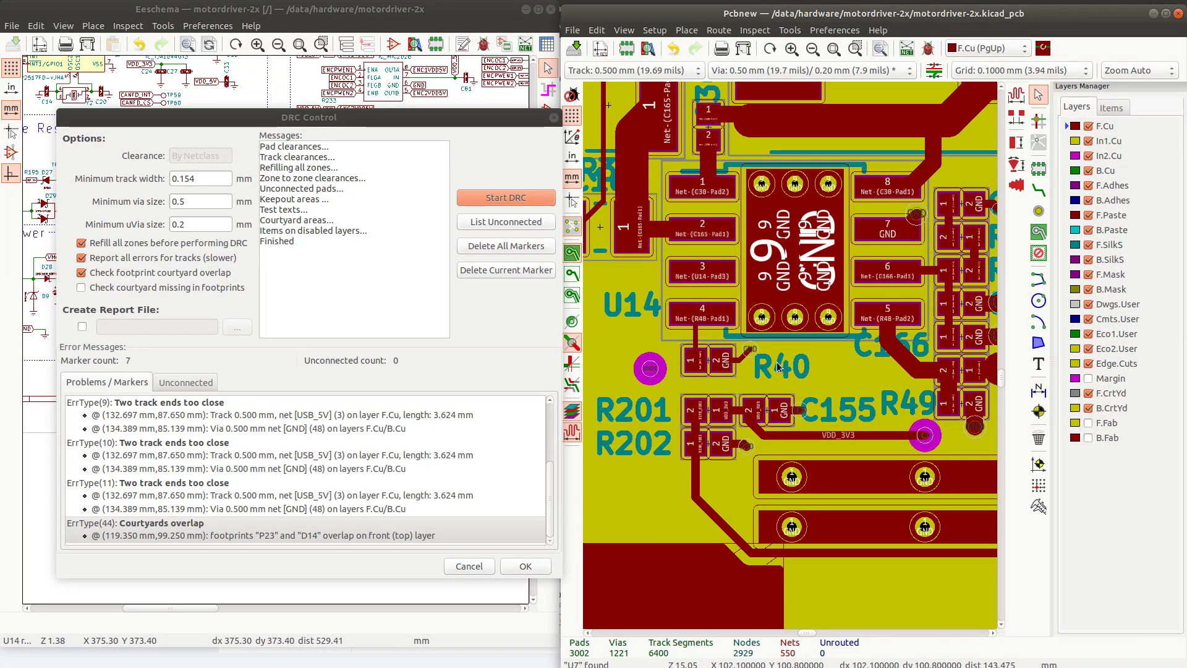
{"action": "left_click", "coordinate": [778, 367]}
{"action": "left_click", "coordinate": [782, 371]}
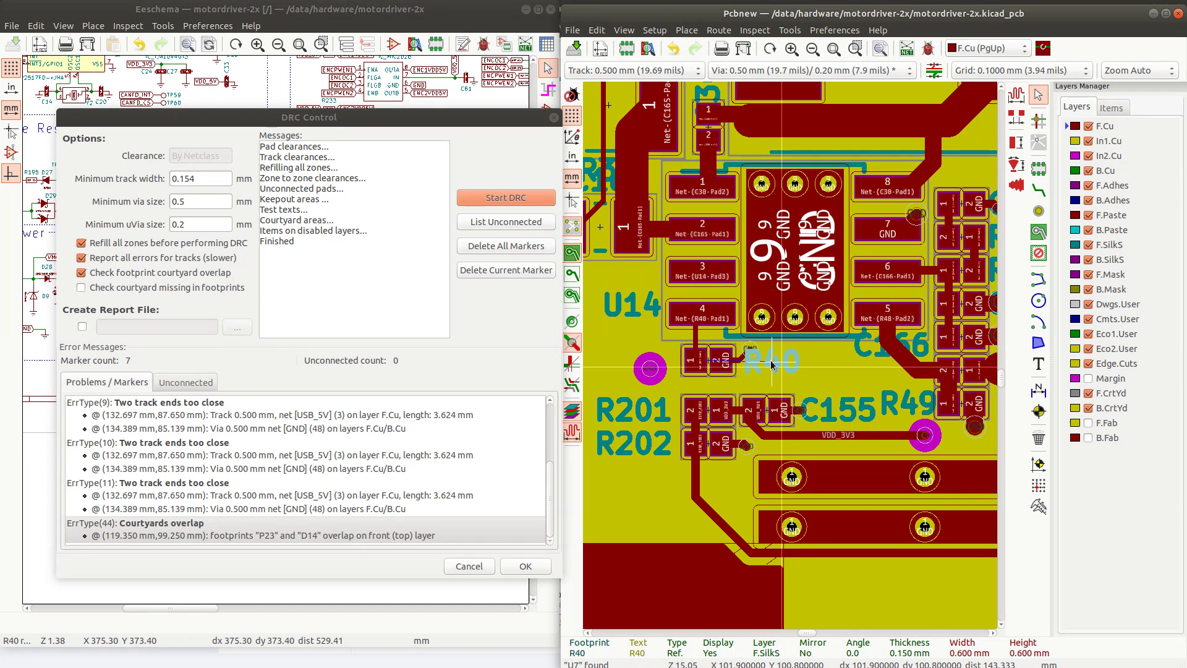
{"action": "left_click", "coordinate": [825, 362]}
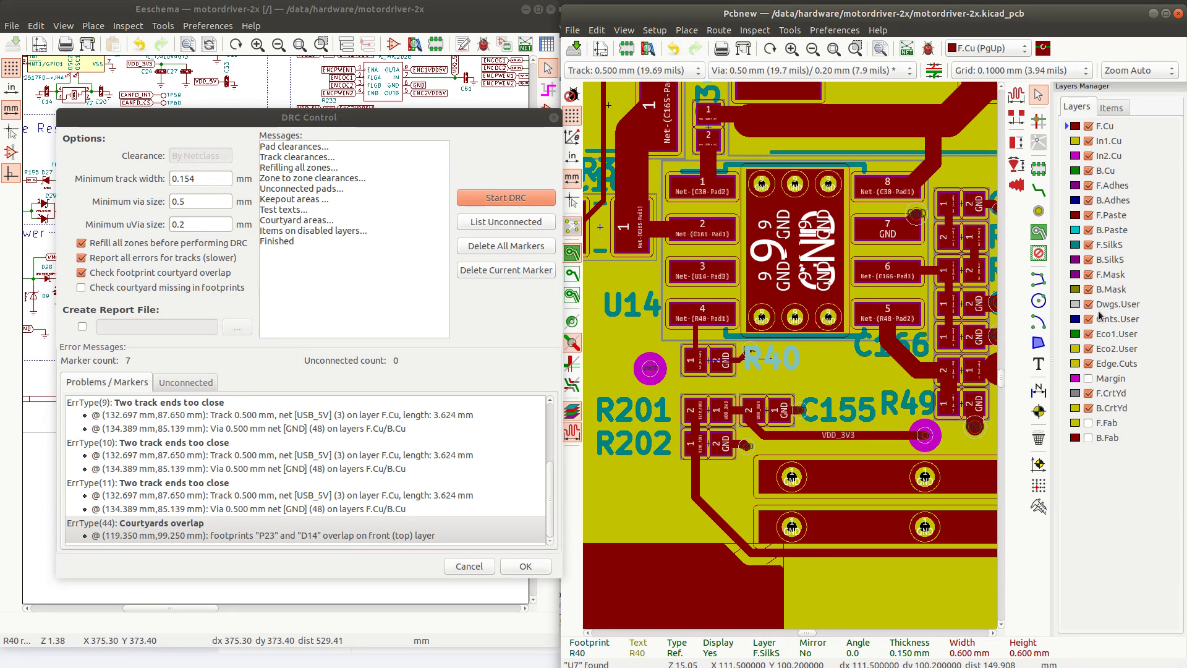
Open the 3D view of the board and render it with the Raytracing engine
{"action": "left_click", "coordinate": [624, 31]}
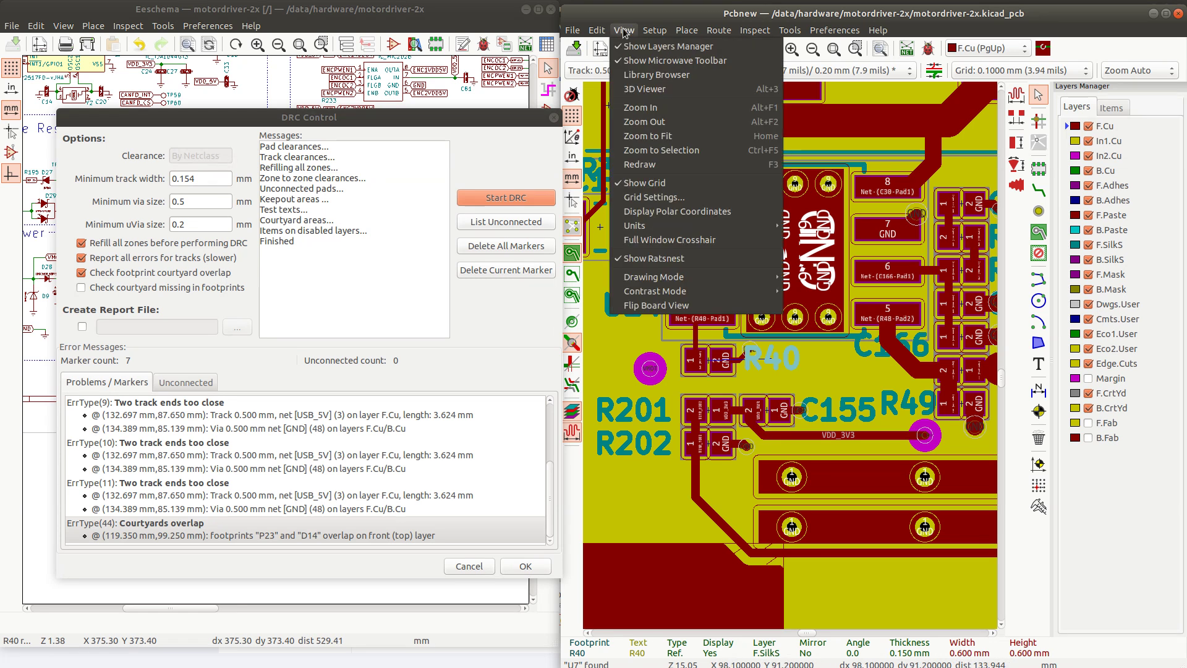
{"action": "left_click", "coordinate": [644, 90]}
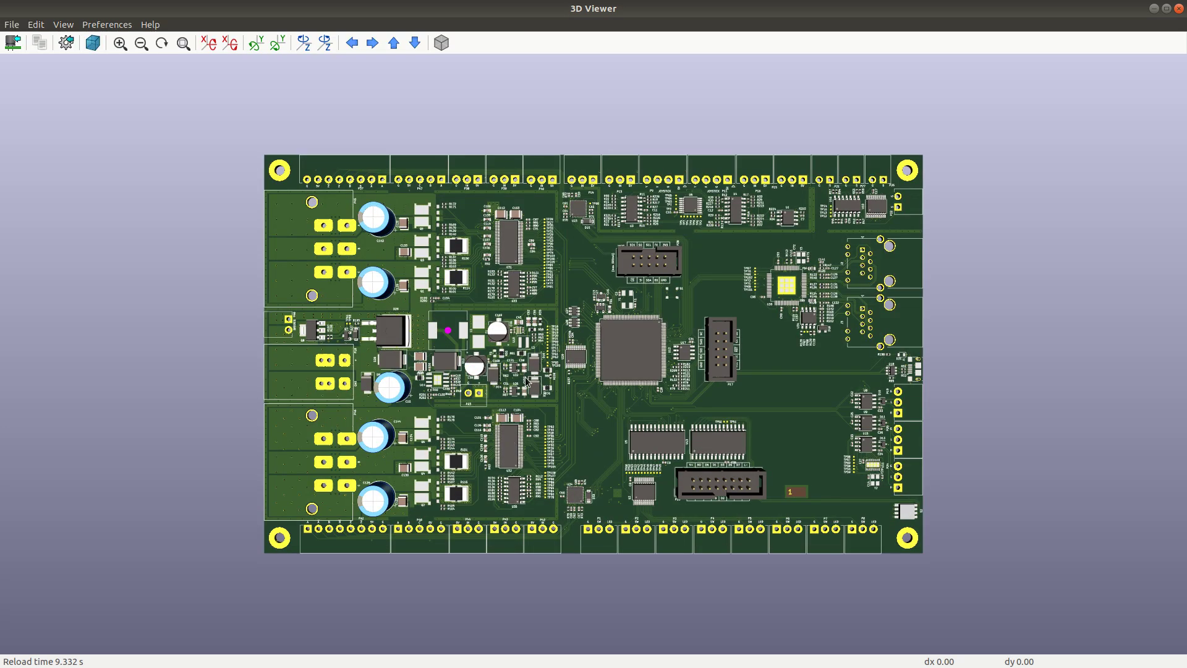
{"action": "scroll", "coordinate": [525, 381], "scroll_direction": "up", "scroll_amount": 2}
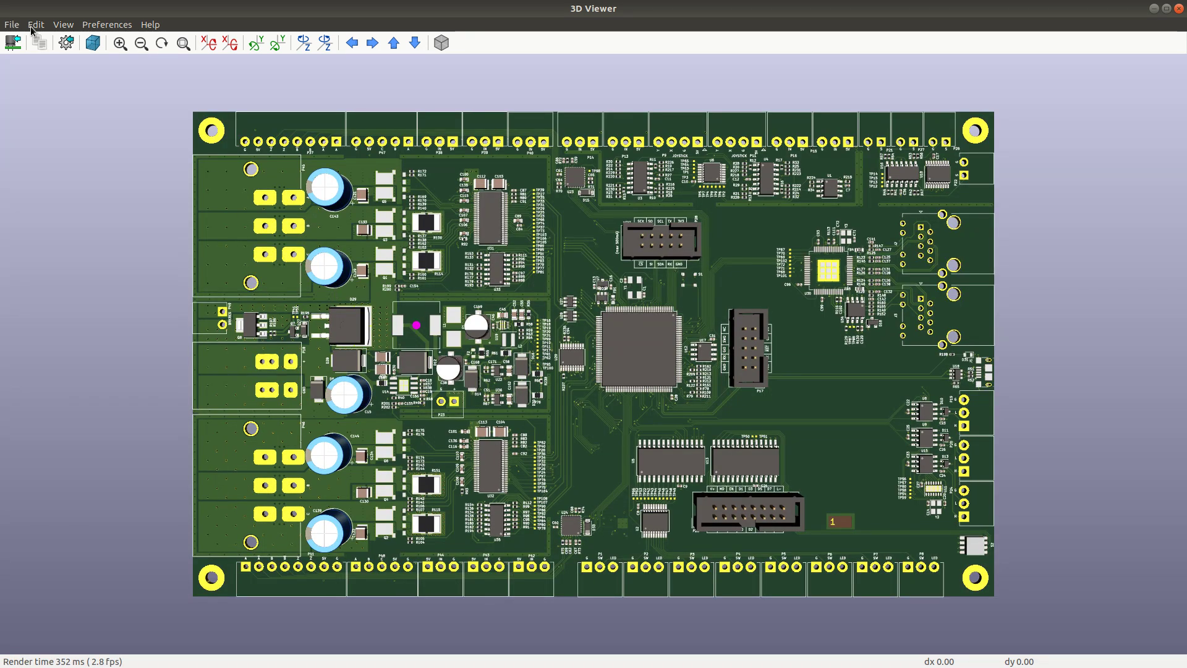
{"action": "left_click", "coordinate": [64, 26]}
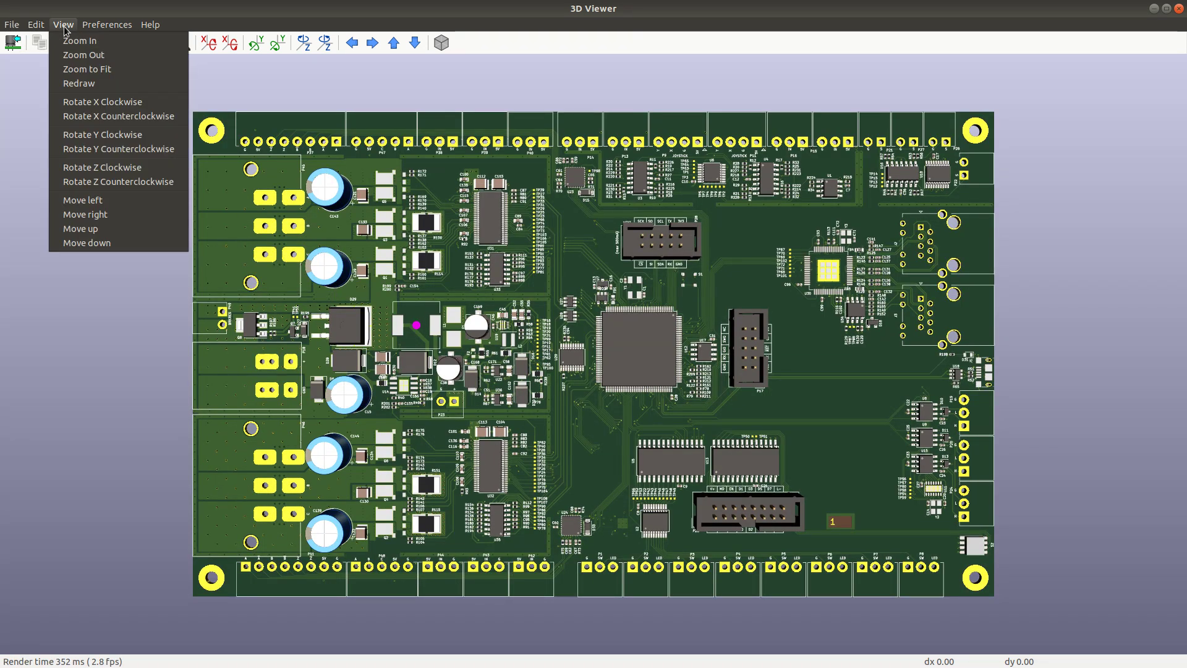
{"action": "mouse_move", "coordinate": [104, 25]}
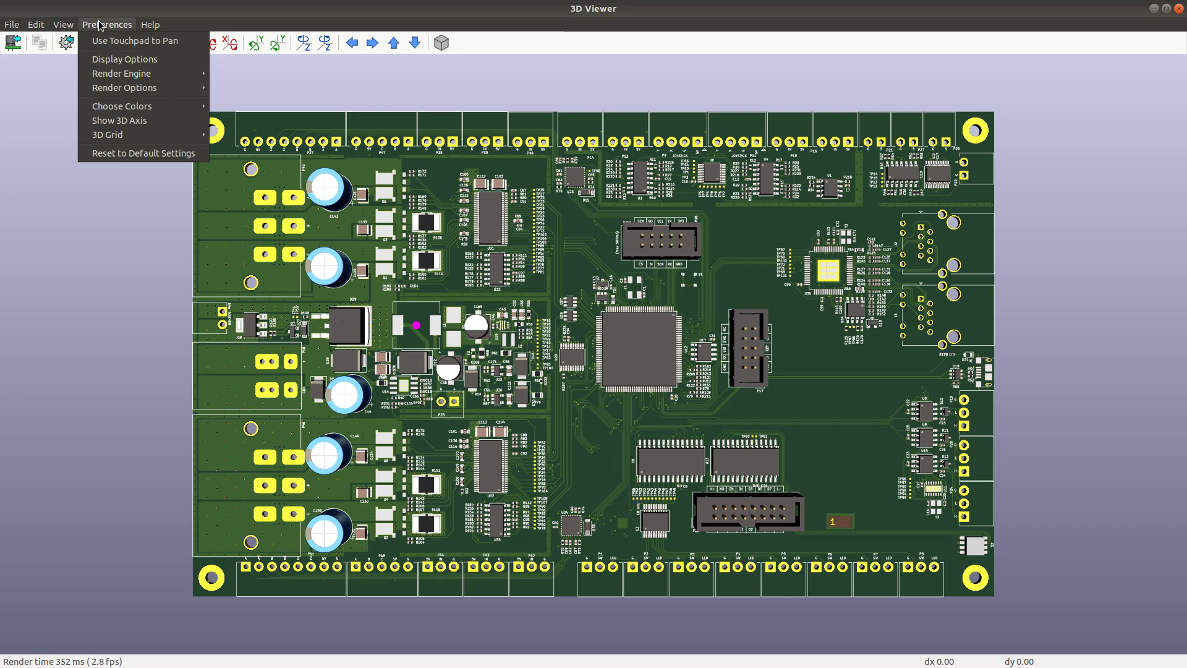
{"action": "mouse_move", "coordinate": [129, 72]}
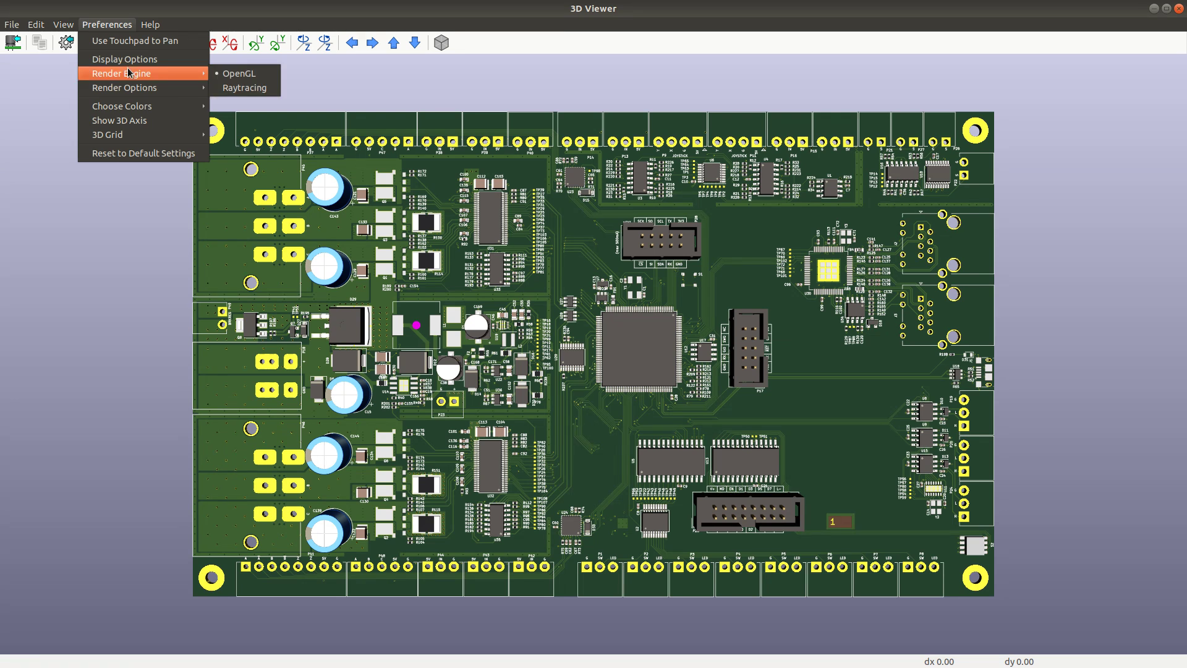
{"action": "left_click", "coordinate": [246, 88]}
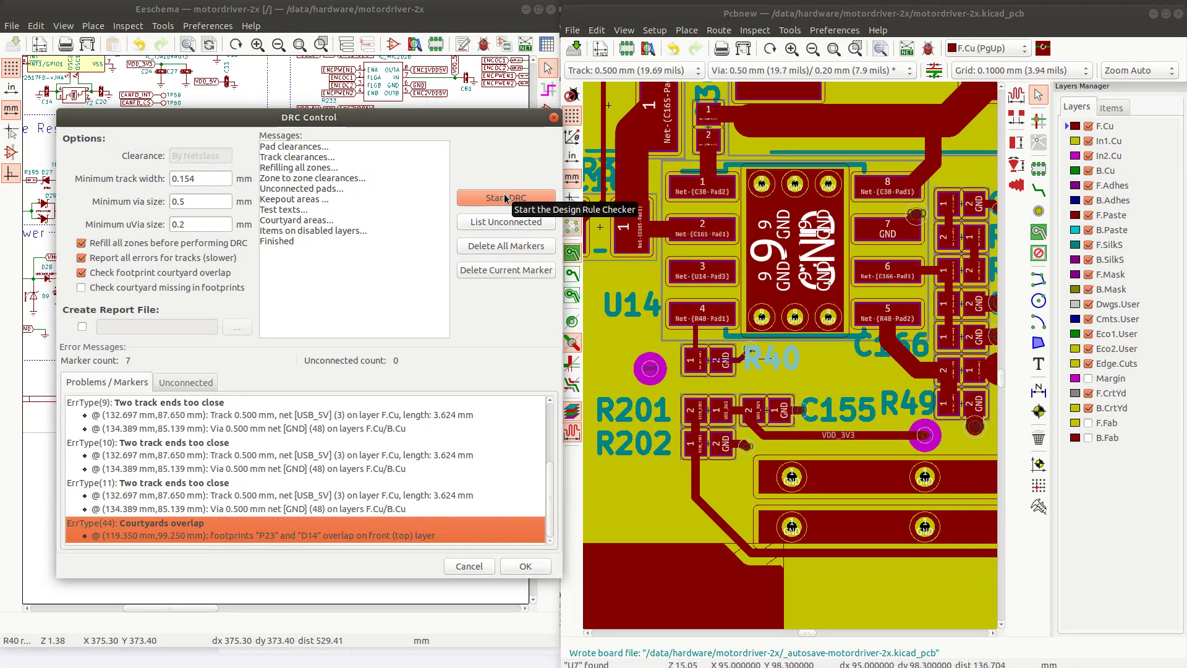
Run the design rule check again on the board and close the DRC dialog
{"action": "left_click", "coordinate": [505, 198]}
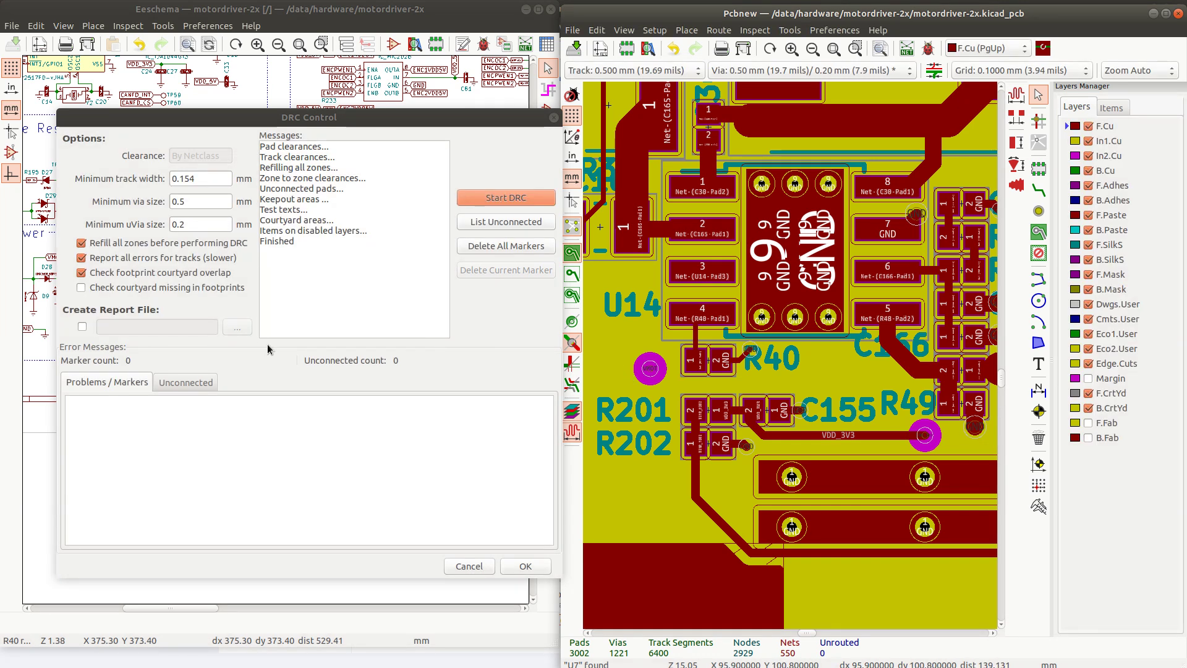
{"action": "left_click", "coordinate": [553, 118]}
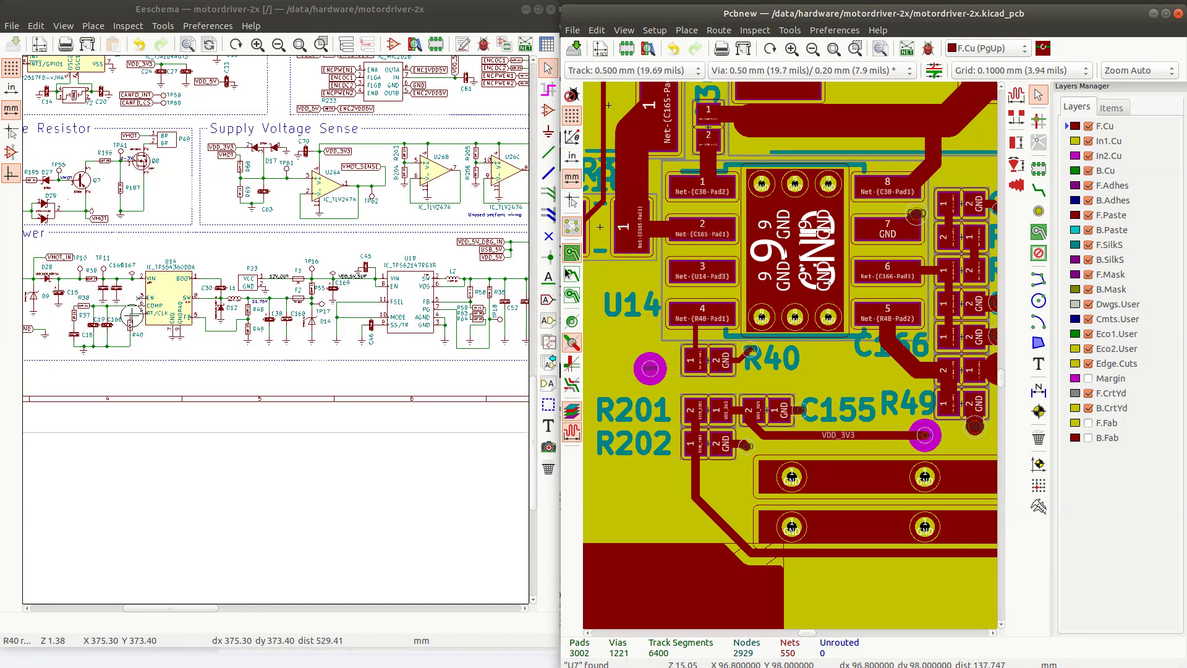
Nudge the C166 reference slightly down, clear of the U14 outline
{"action": "left_click", "coordinate": [923, 349]}
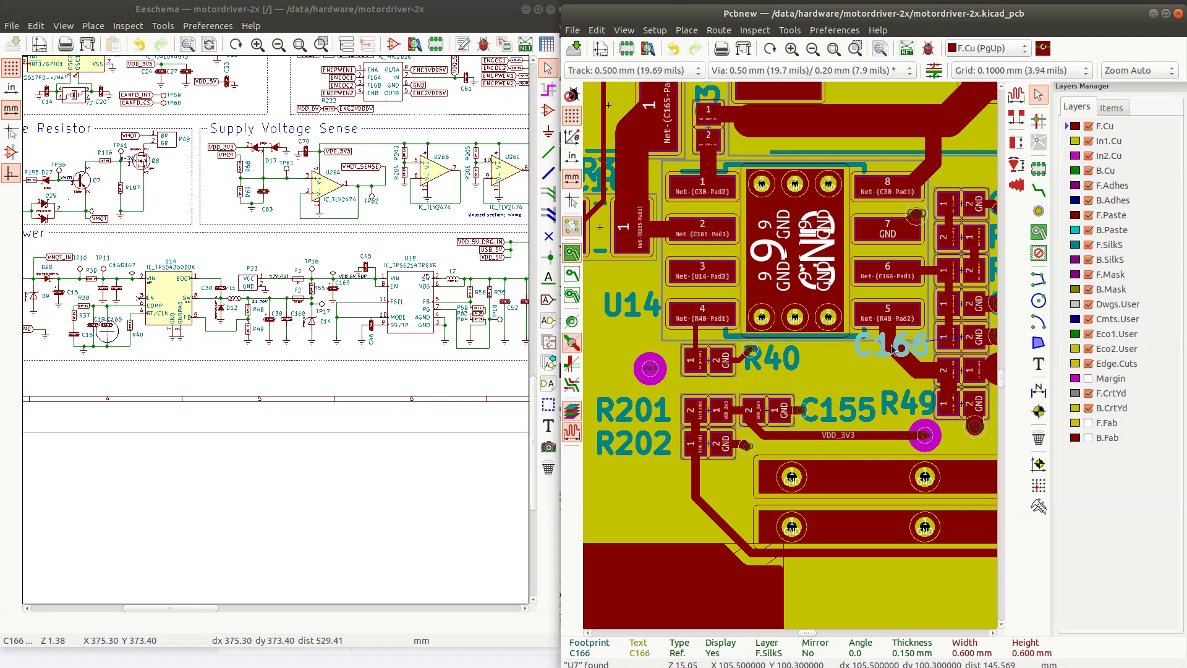
{"action": "key", "text": "m"}
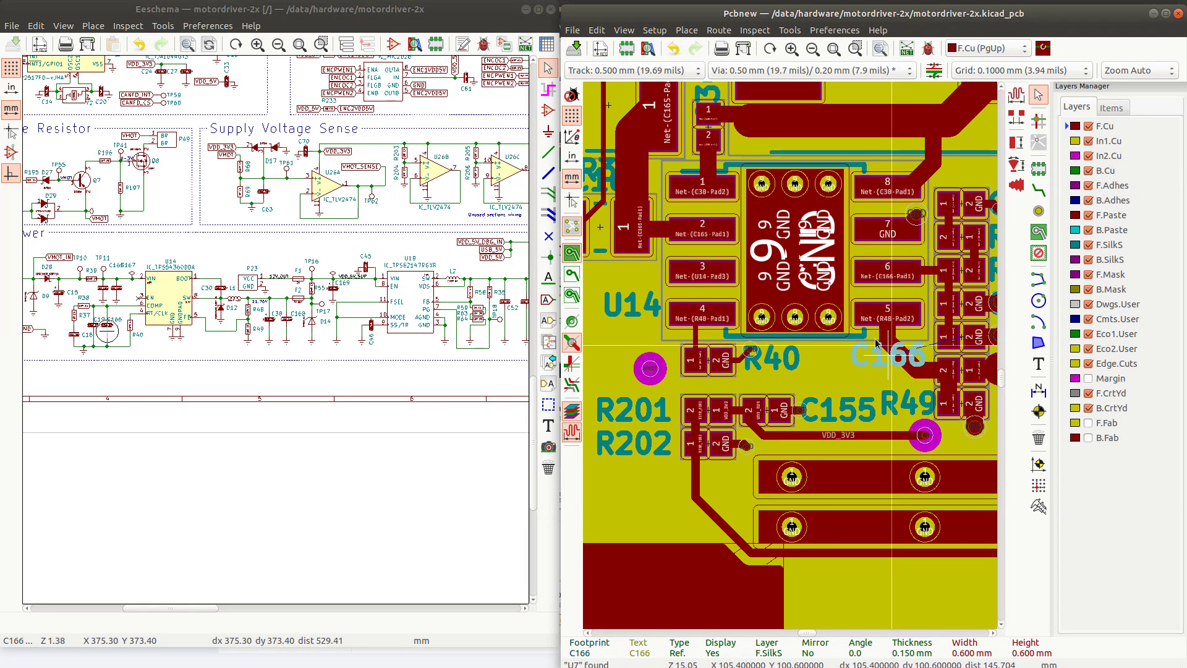
Move the C165 reference from between the two capacitors to the left of its own capacitor's GND pad
{"action": "scroll", "coordinate": [888, 355], "scroll_direction": "down", "scroll_amount": 3}
{"action": "scroll", "coordinate": [730, 332], "scroll_direction": "up", "scroll_amount": 3}
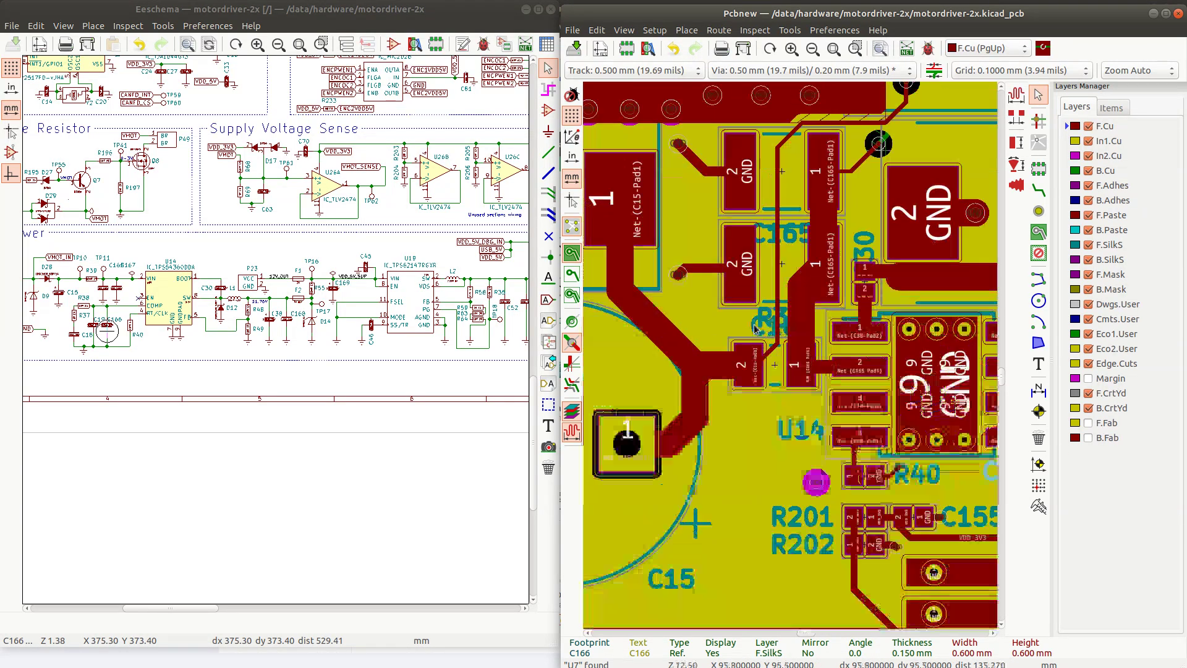
{"action": "left_click", "coordinate": [772, 325]}
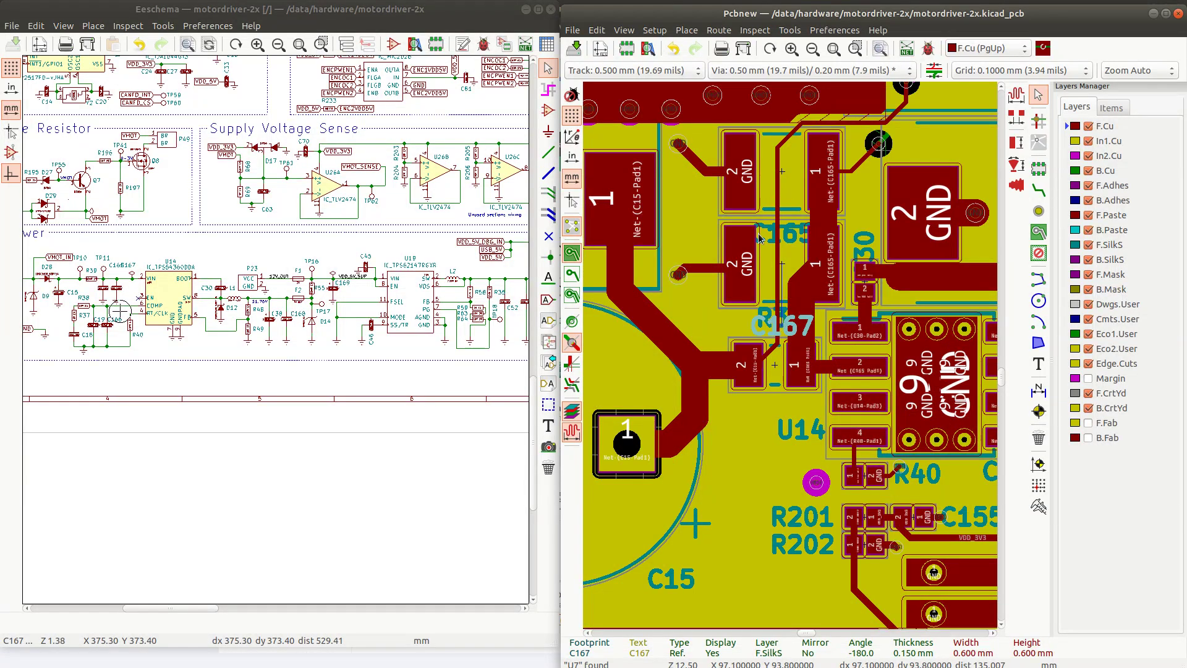
{"action": "left_click", "coordinate": [795, 241]}
{"action": "key", "text": "m"}
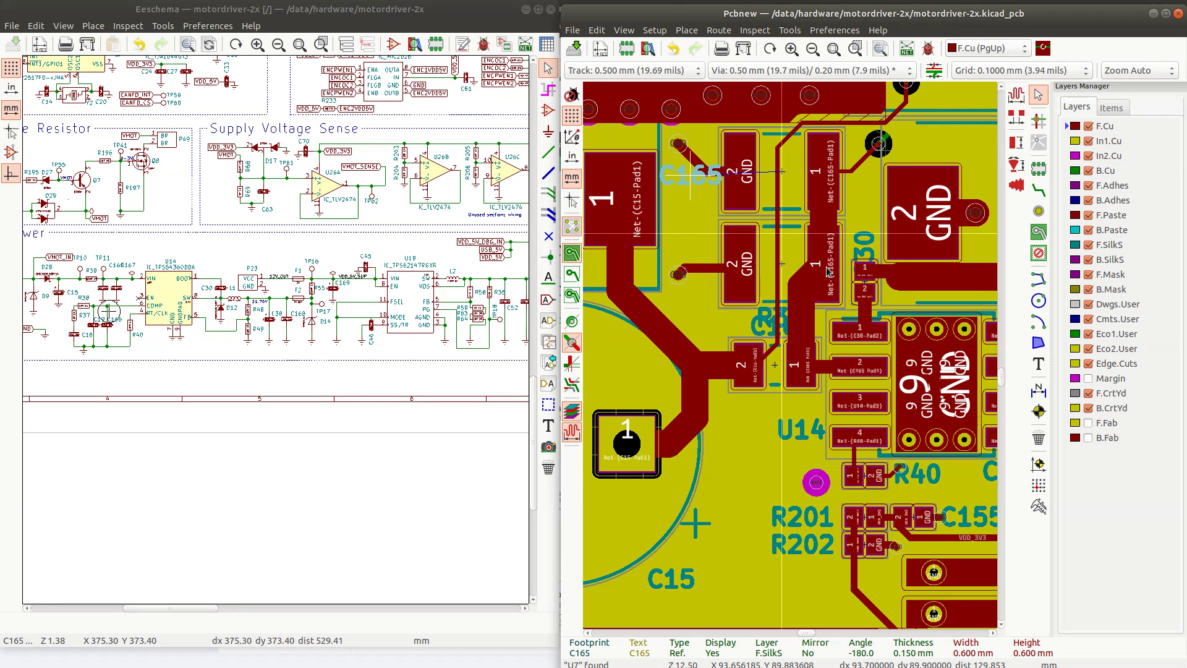
{"action": "left_click", "coordinate": [690, 179]}
Move the C167 reference off the overlapping resistor text to the left of its capacitor, directly below C165
{"action": "left_click", "coordinate": [756, 326]}
{"action": "left_click", "coordinate": [755, 323]}
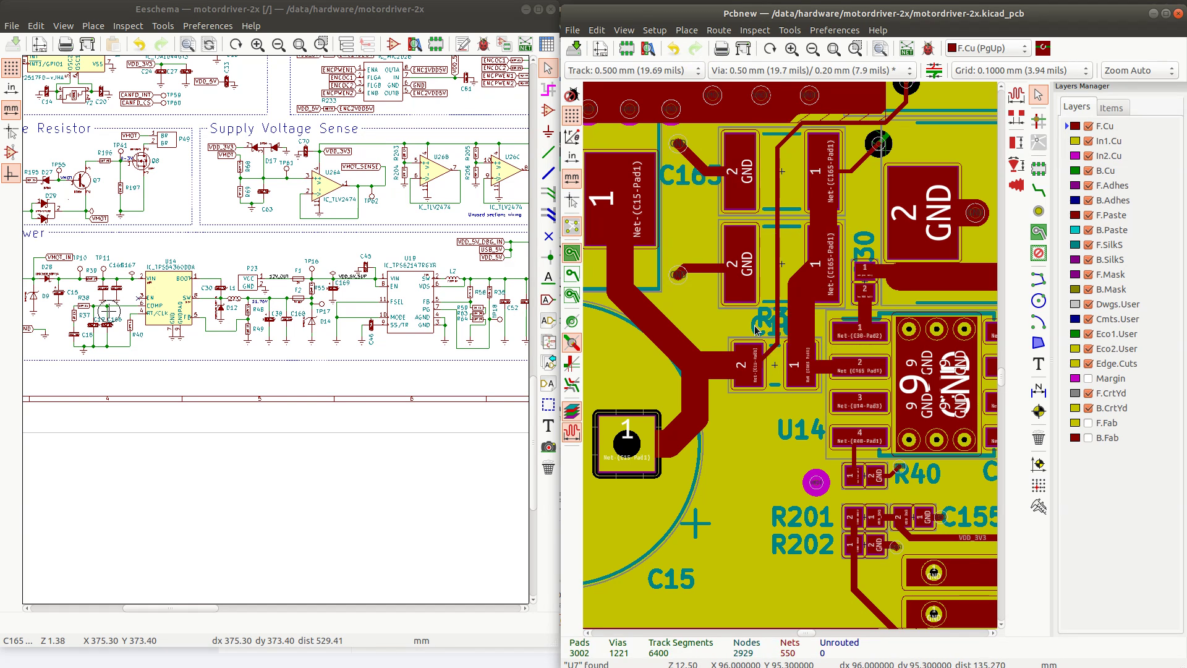
{"action": "left_click", "coordinate": [755, 325]}
{"action": "left_click", "coordinate": [804, 354]}
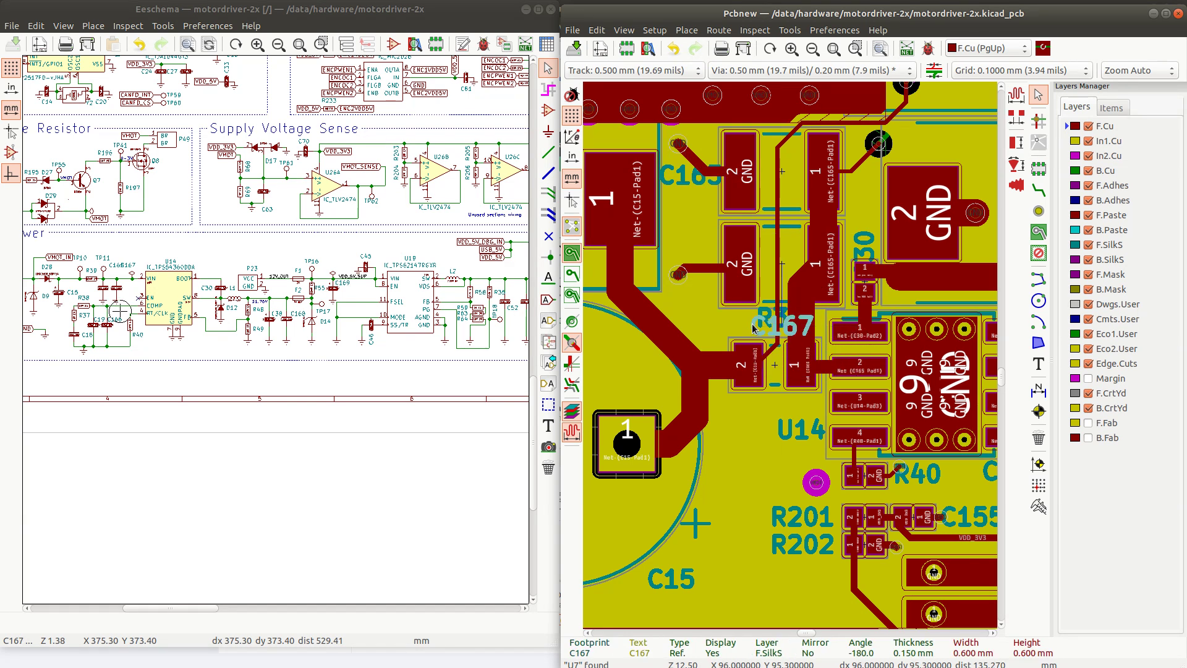
{"action": "key", "text": "m"}
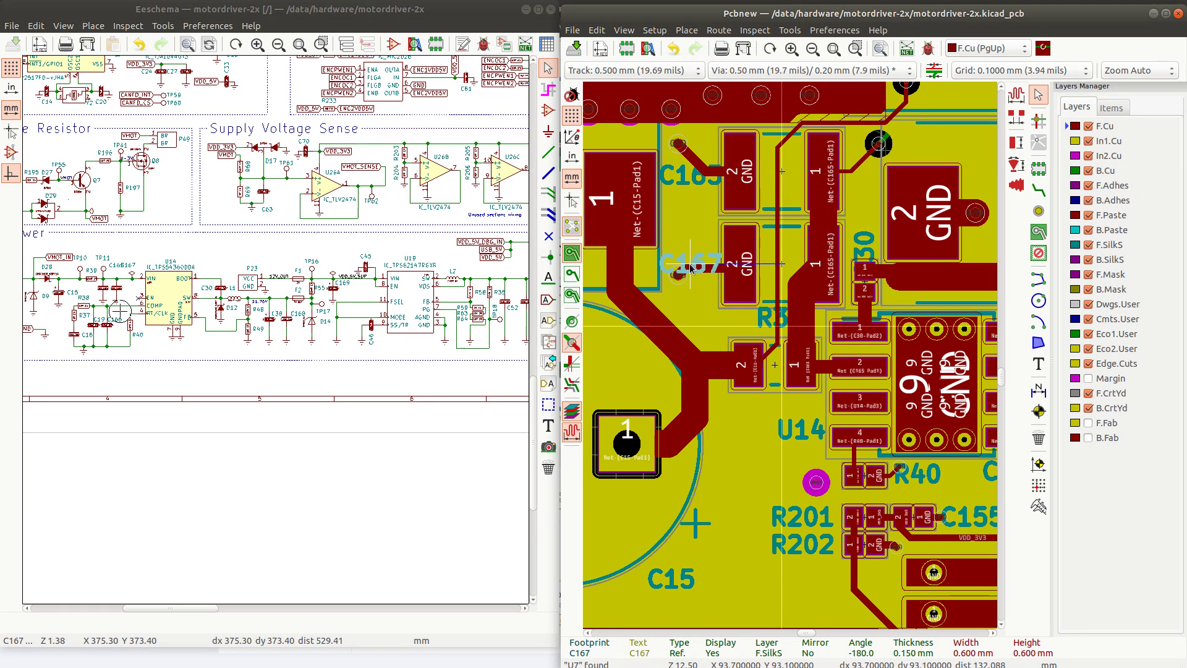
{"action": "left_click", "coordinate": [691, 268]}
Move the C30 reference up so it sits clear of the capacitor's pads
{"action": "left_click", "coordinate": [865, 244]}
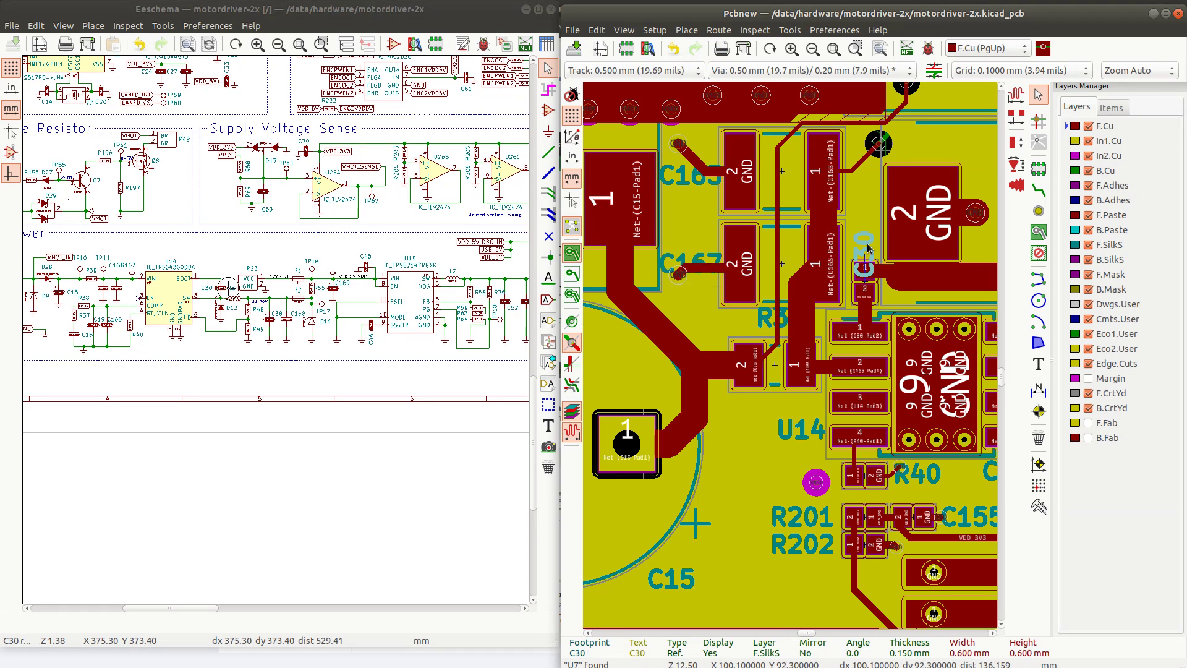
{"action": "key", "text": "m"}
{"action": "left_click", "coordinate": [866, 233]}
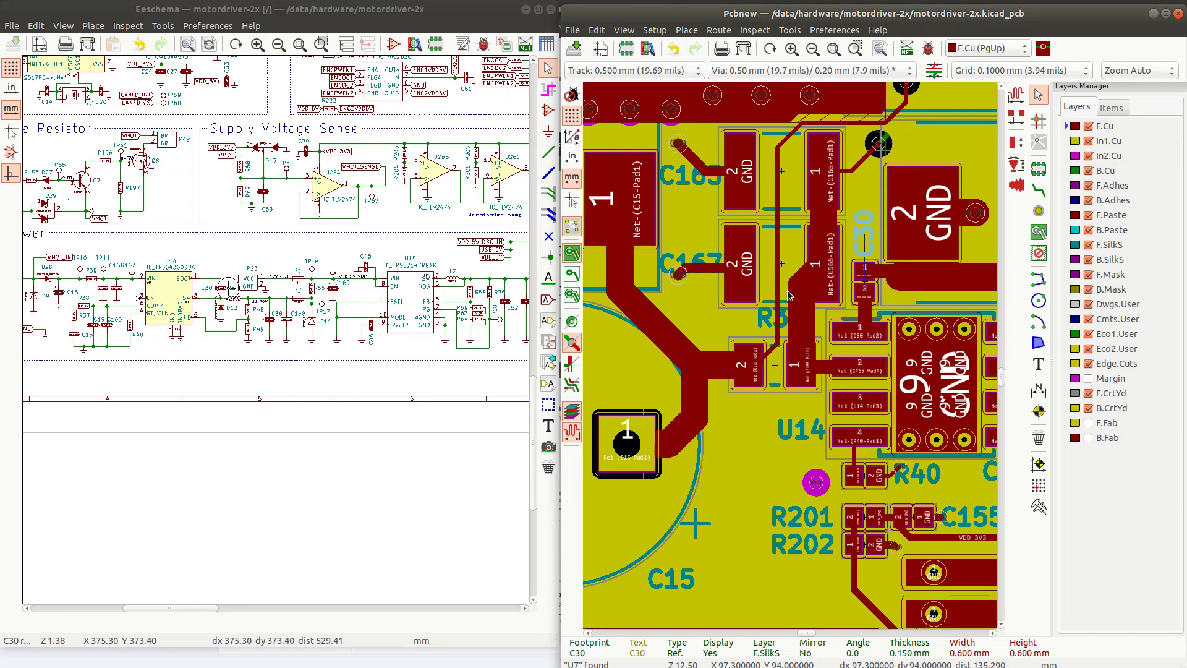
Pick up the R114 reference below the SLA1 shunt resistor
{"action": "scroll", "coordinate": [796, 369], "scroll_direction": "down", "scroll_amount": 4}
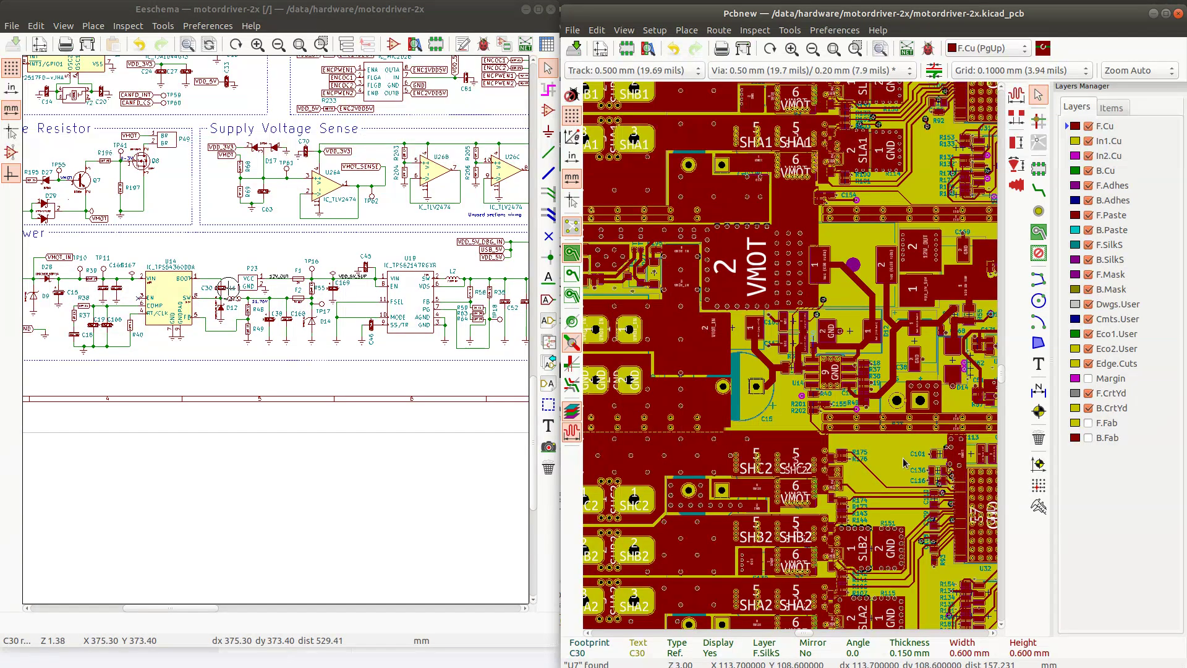
{"action": "scroll", "coordinate": [892, 191], "scroll_direction": "up", "scroll_amount": 4}
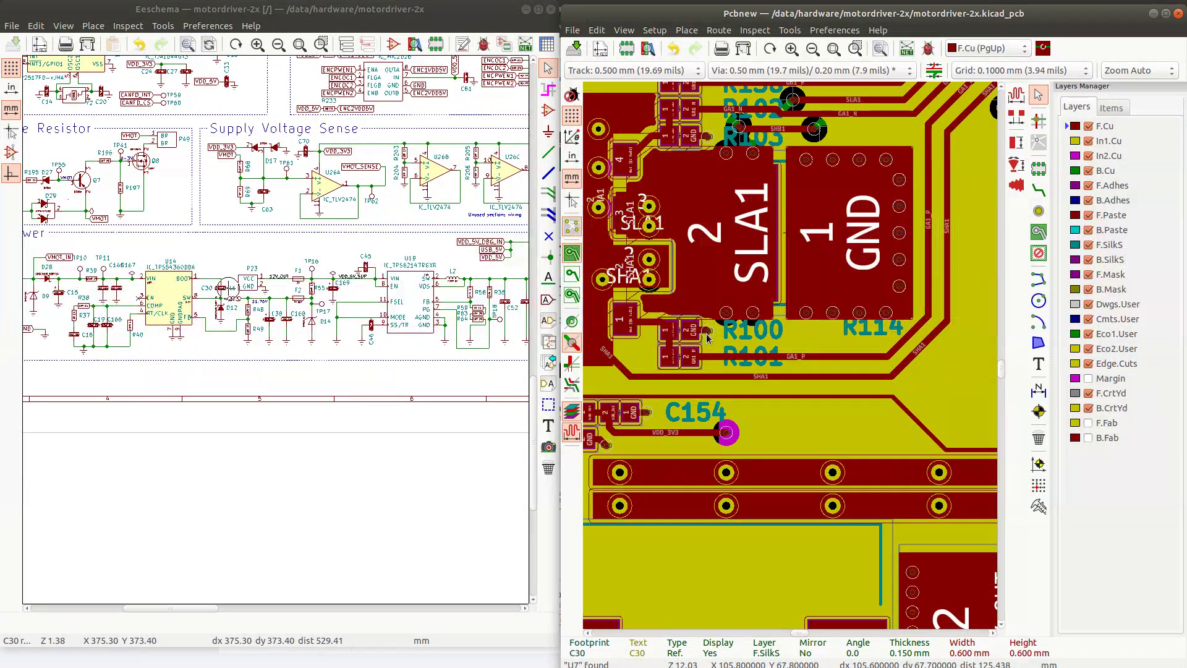
{"action": "key", "text": "m"}
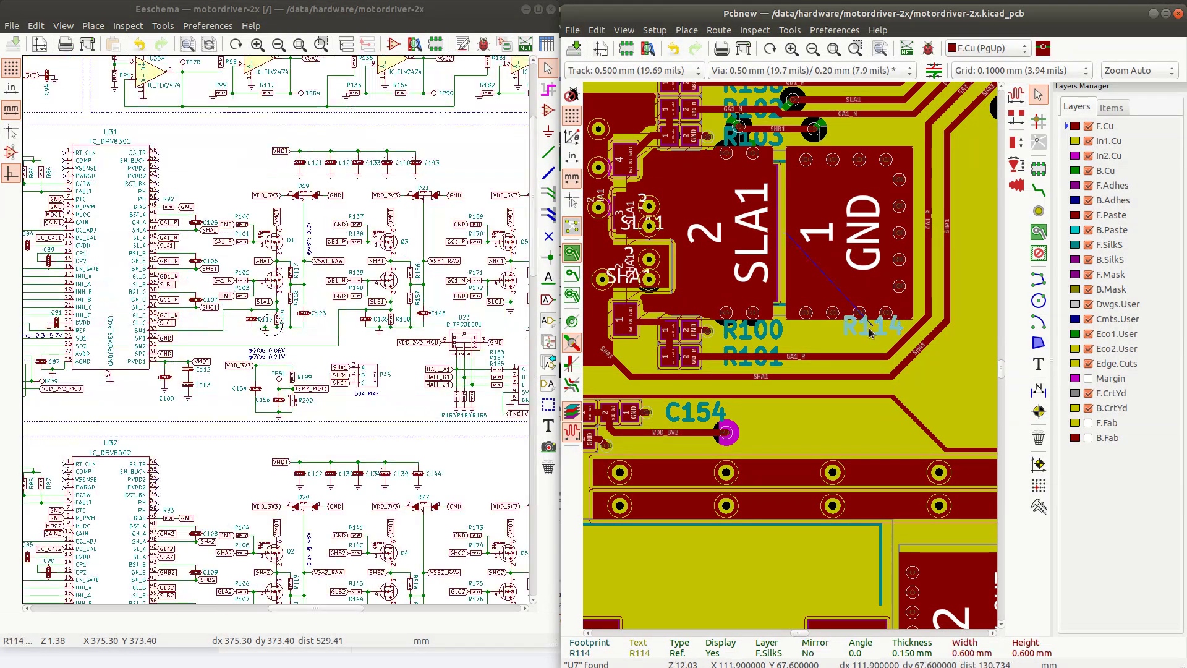
{"action": "scroll", "coordinate": [799, 231], "scroll_direction": "down", "scroll_amount": 2}
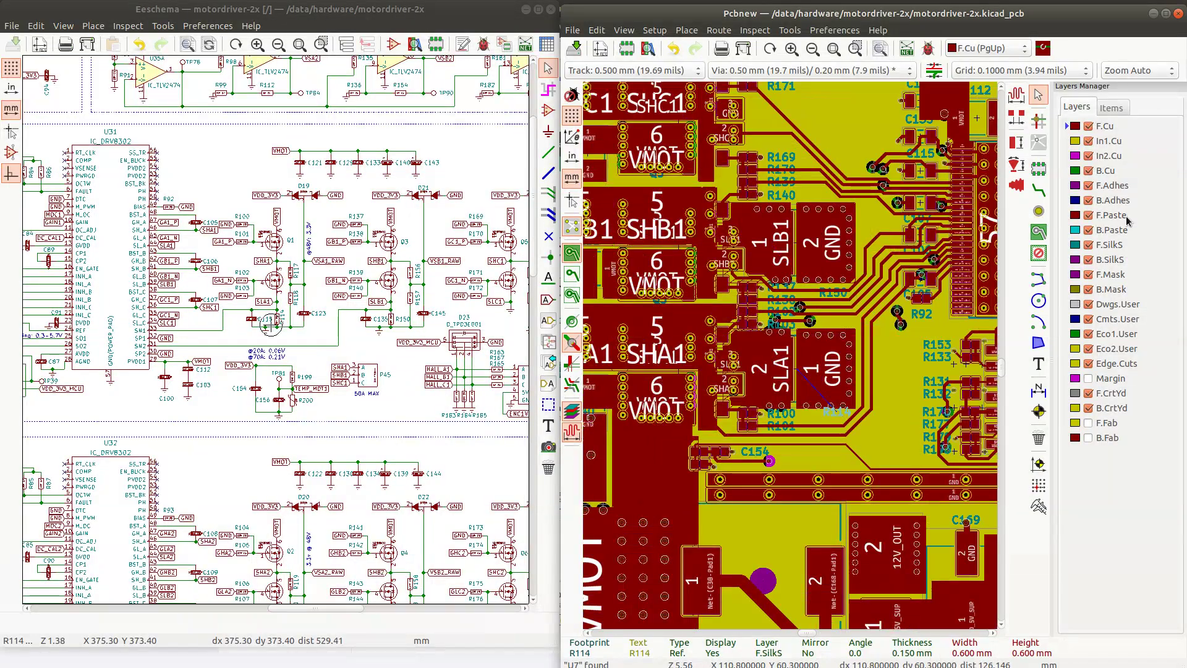
Hide the F.Cu, In1.Cu, In2.Cu and B.Cu copper layers in the board view
{"action": "left_click", "coordinate": [1088, 126]}
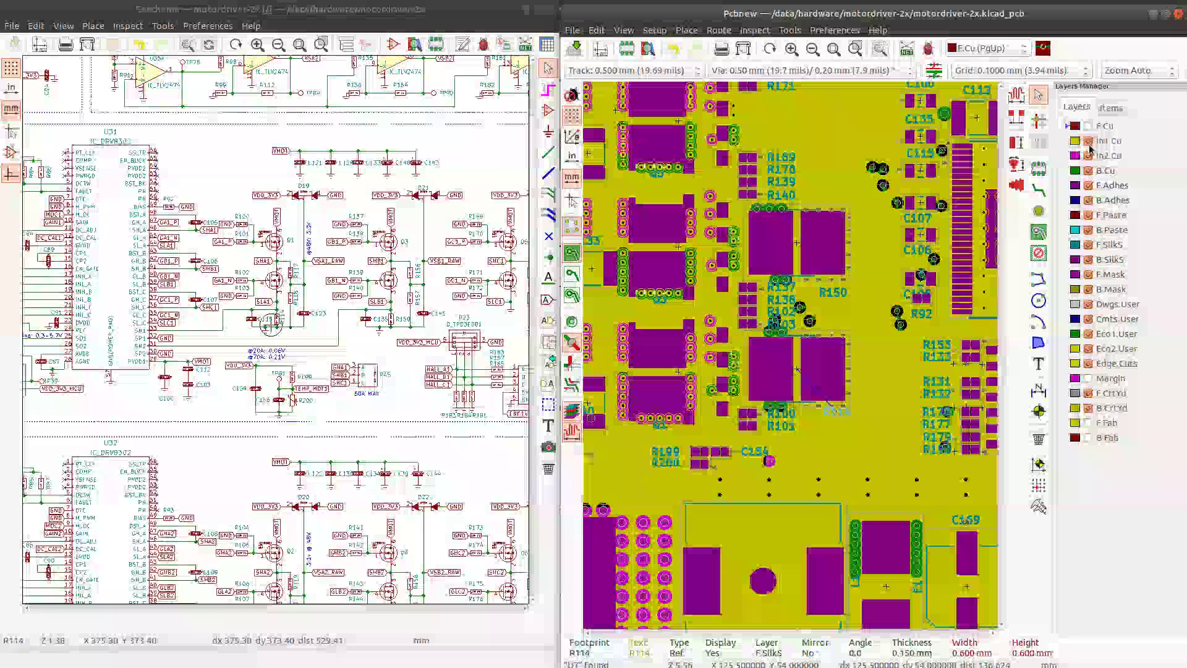
{"action": "left_click", "coordinate": [1088, 141]}
{"action": "left_click", "coordinate": [1088, 155]}
{"action": "left_click", "coordinate": [1088, 171]}
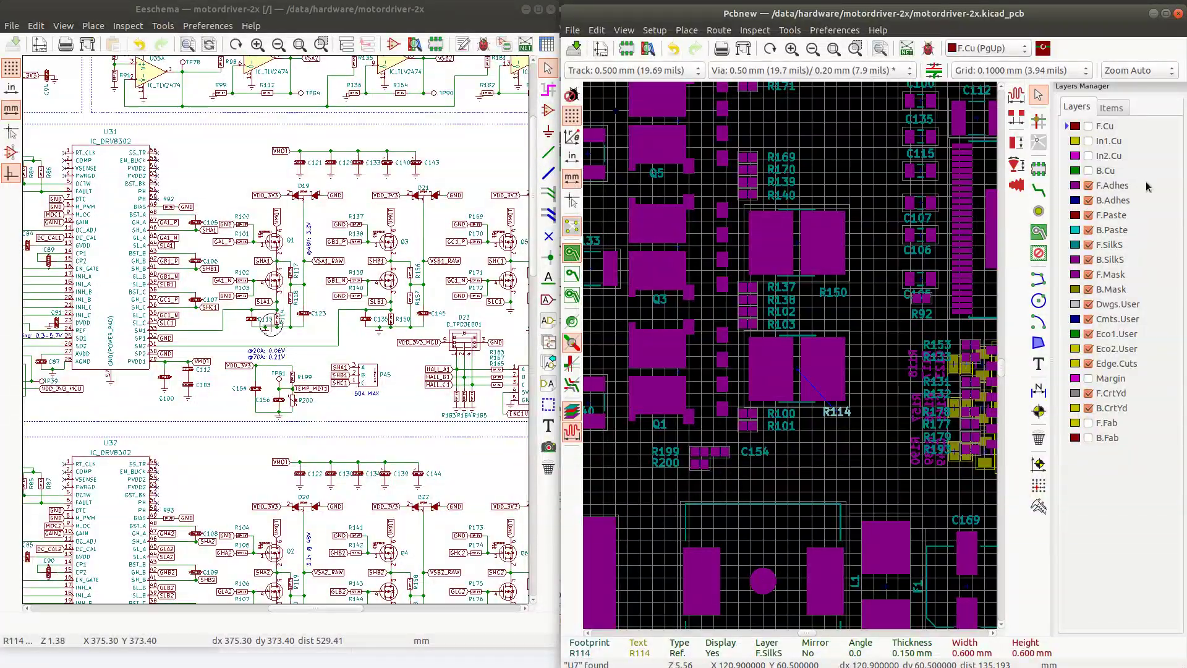
{"action": "left_click", "coordinate": [1111, 108]}
{"action": "left_click", "coordinate": [1081, 128]}
{"action": "left_click", "coordinate": [1081, 128]}
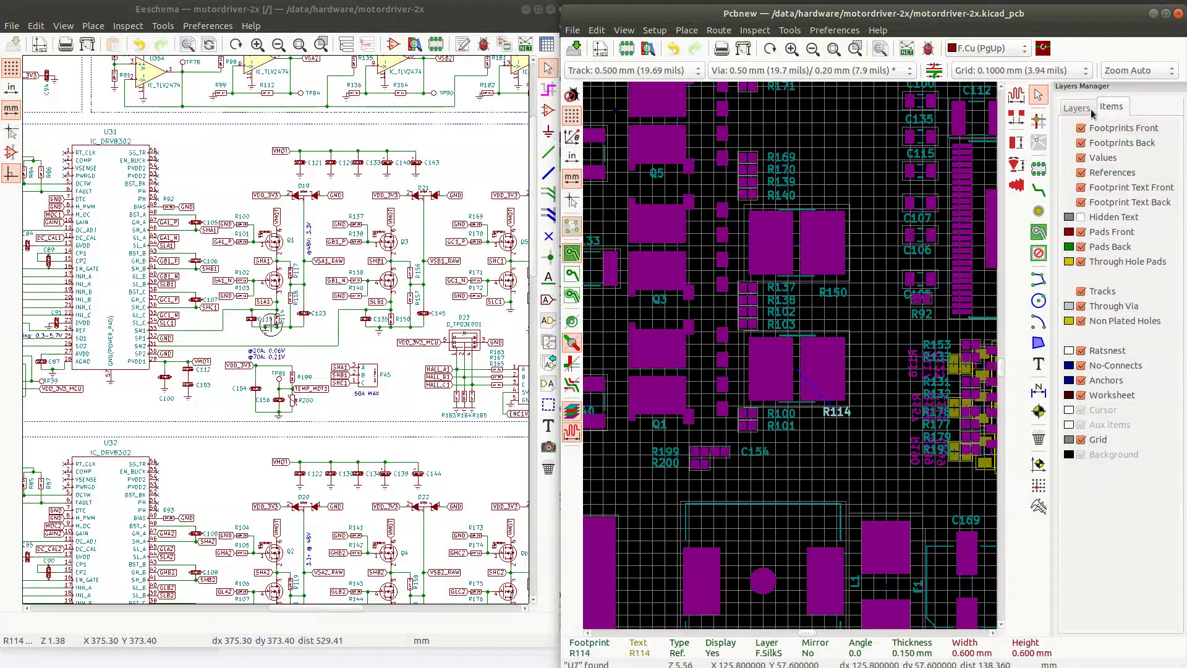
{"action": "left_click", "coordinate": [1076, 107]}
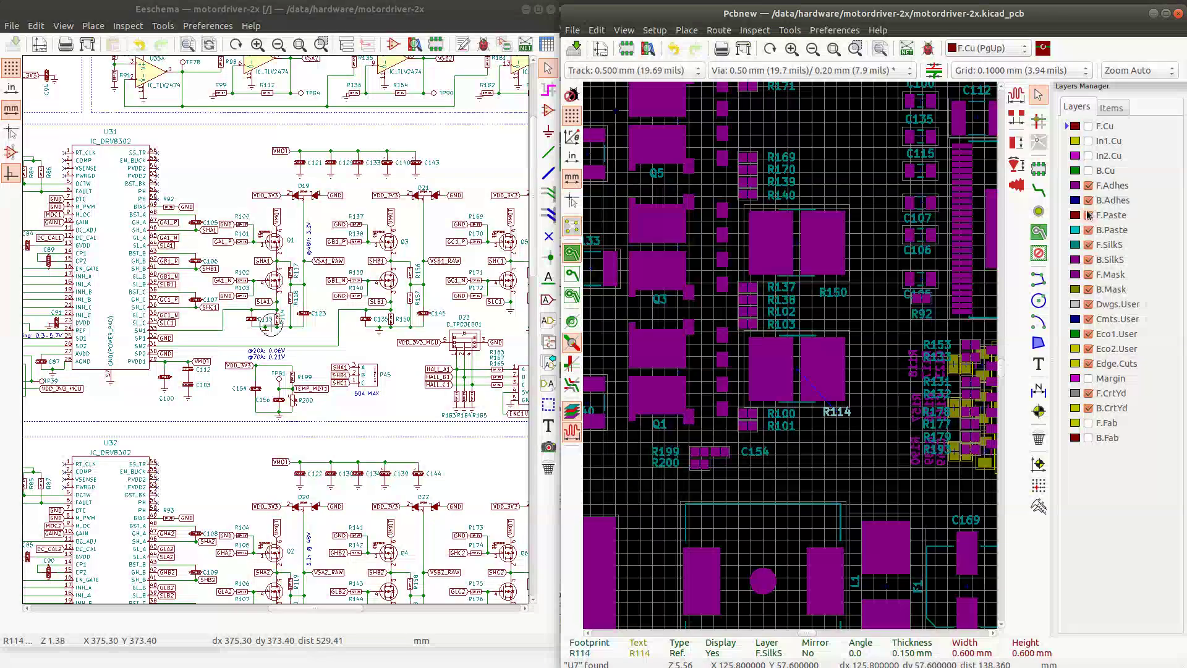
Hide the F.Mask, B.Mask, F.Paste and B.Paste layers while keeping F.SilkS and B.SilkS shown
{"action": "left_click", "coordinate": [1089, 260]}
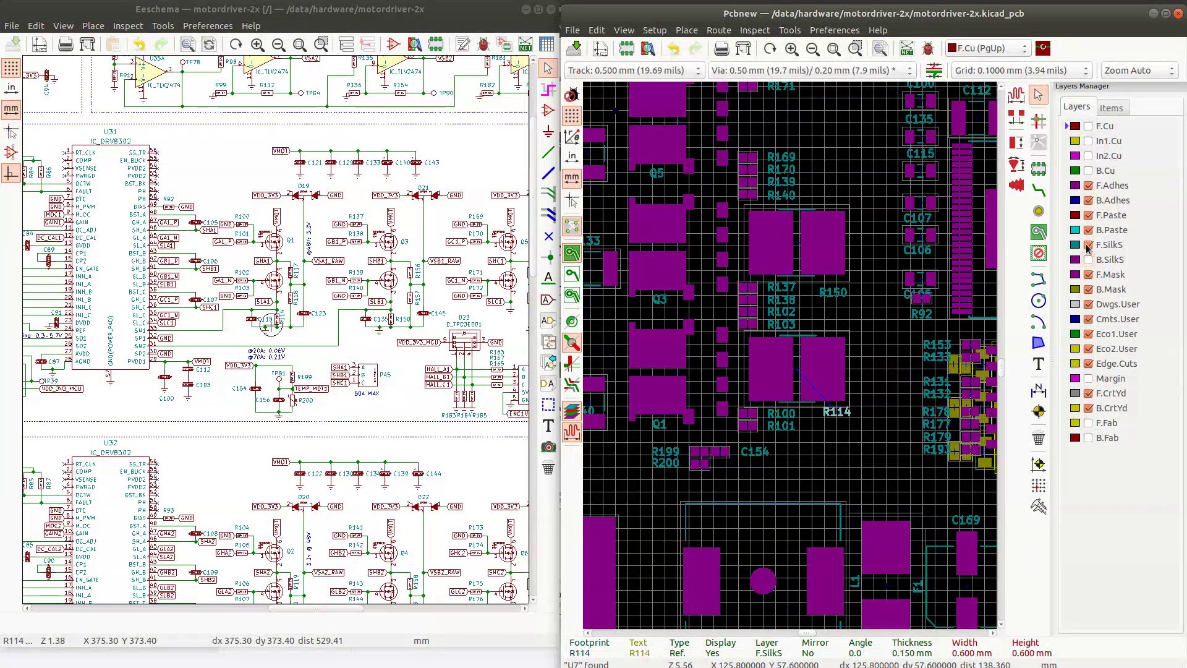
{"action": "left_click", "coordinate": [1088, 245]}
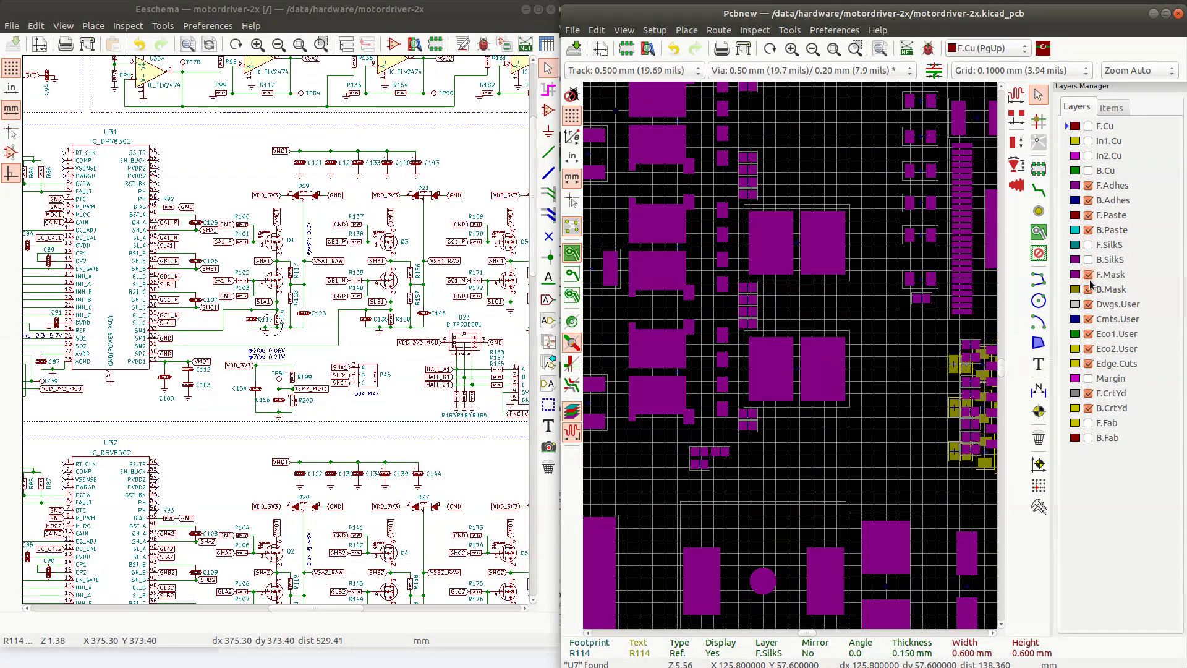
{"action": "left_click", "coordinate": [1088, 276]}
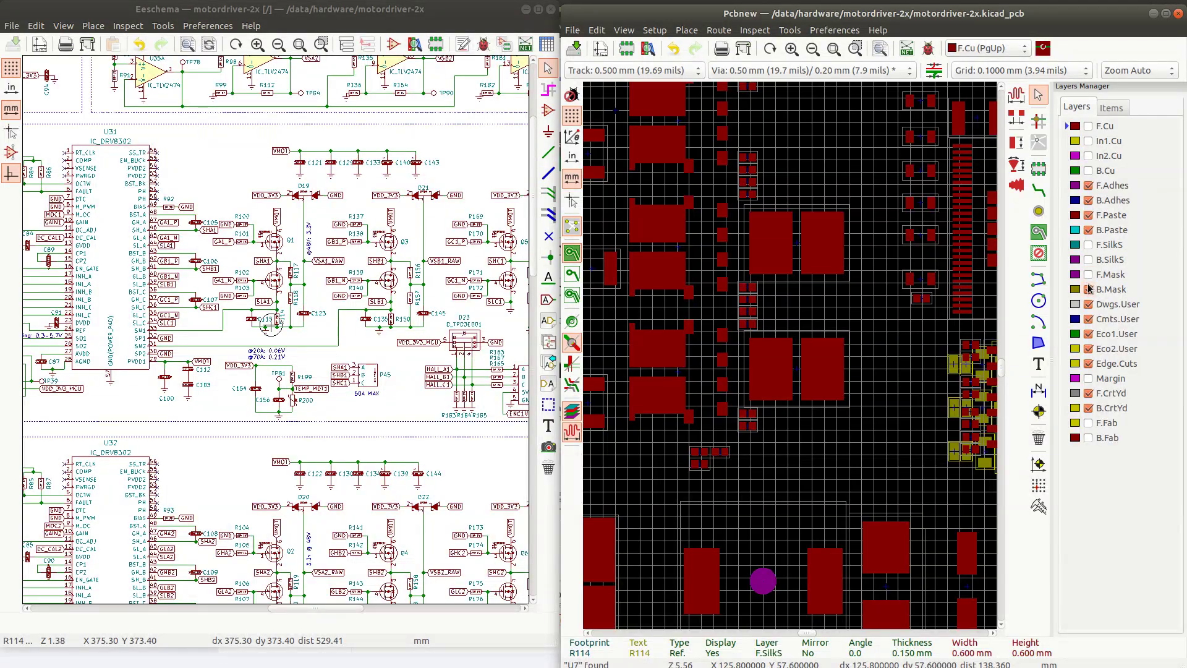
{"action": "left_click", "coordinate": [1089, 289]}
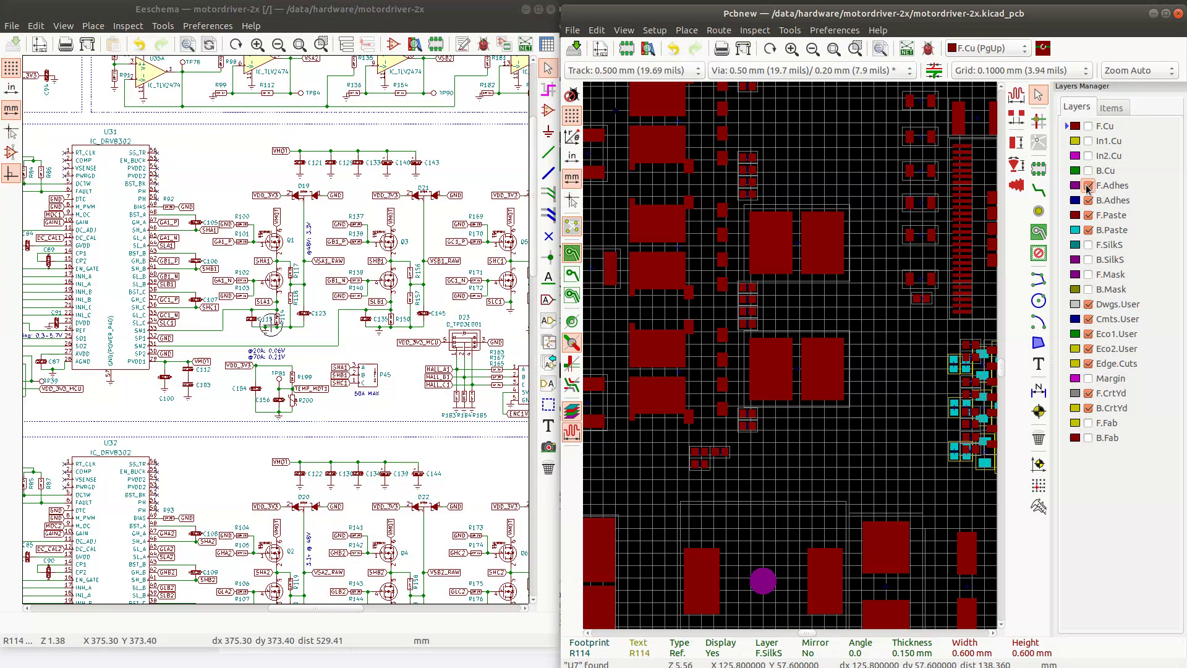
{"action": "left_click", "coordinate": [1089, 215]}
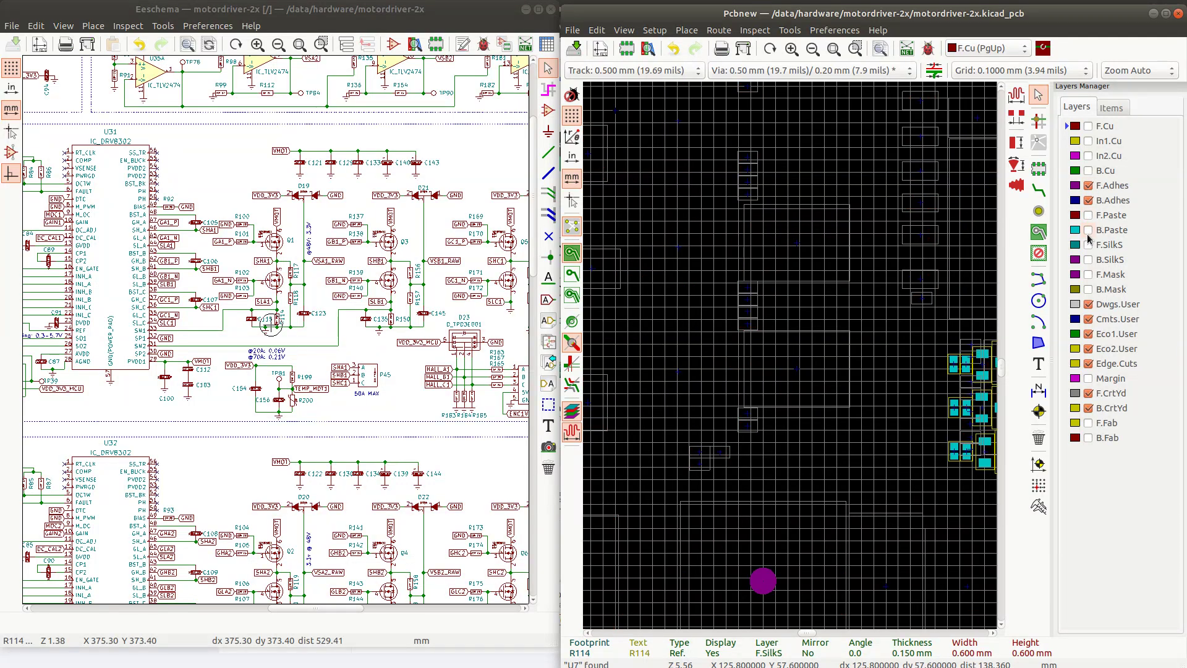
{"action": "left_click", "coordinate": [1089, 230]}
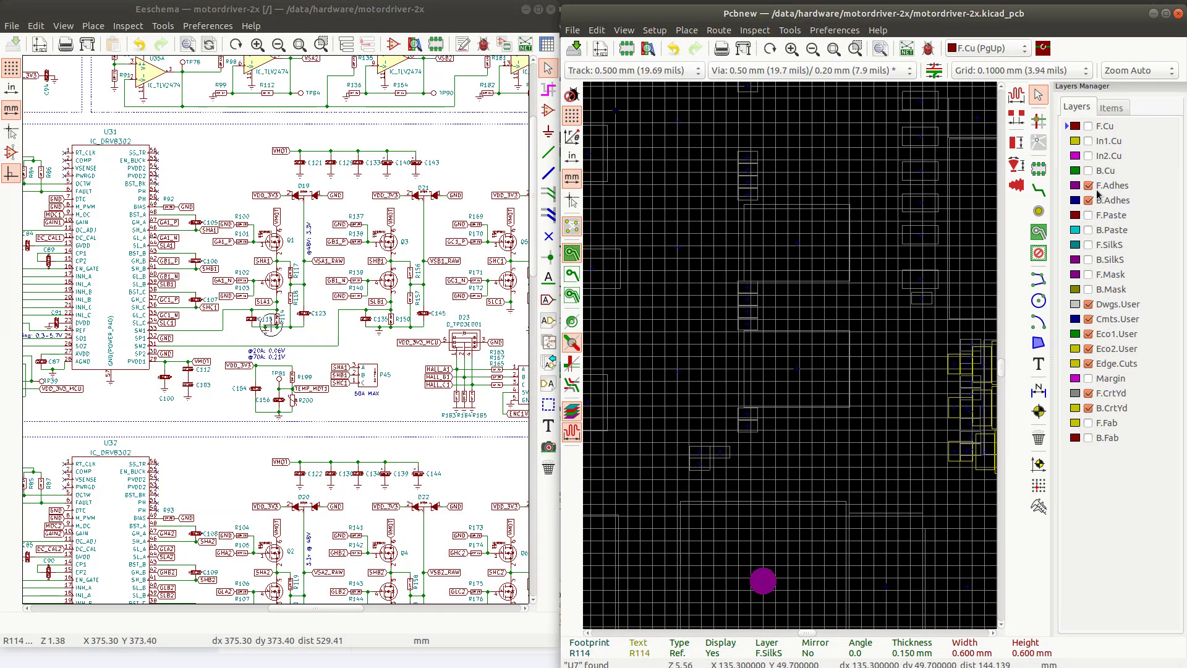
{"action": "left_click", "coordinate": [1089, 245]}
{"action": "left_click", "coordinate": [1089, 259]}
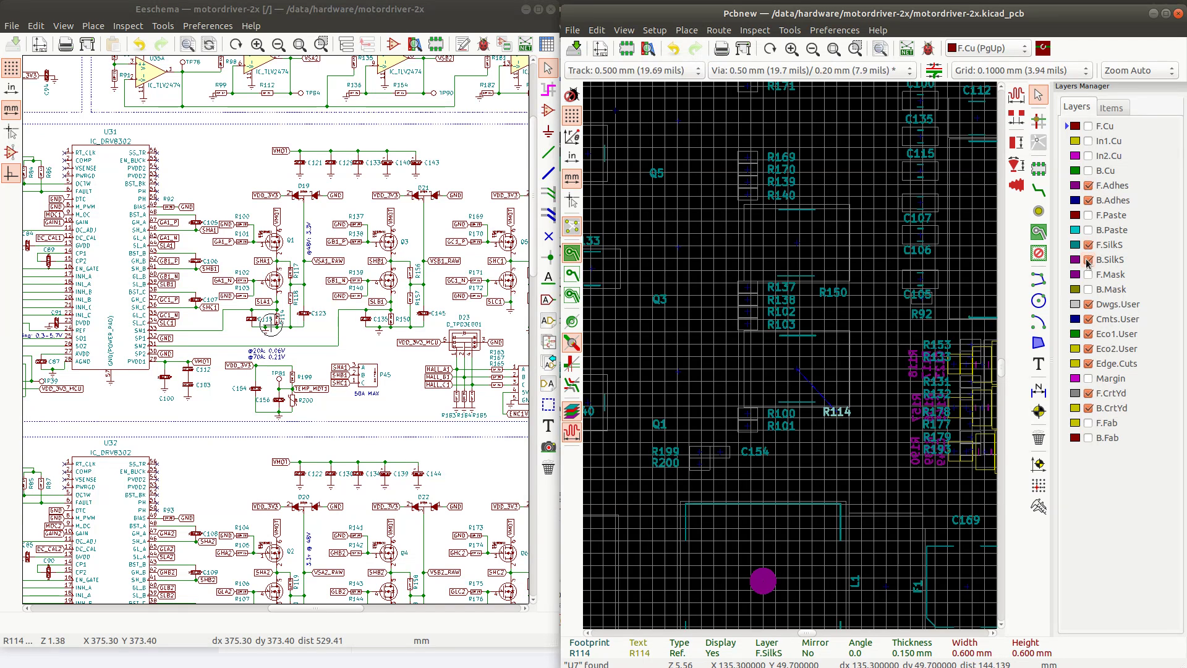
Examine the silkscreen reference designators across the whole board, including the parts around U24
{"action": "scroll", "coordinate": [731, 253], "scroll_direction": "down", "scroll_amount": 3}
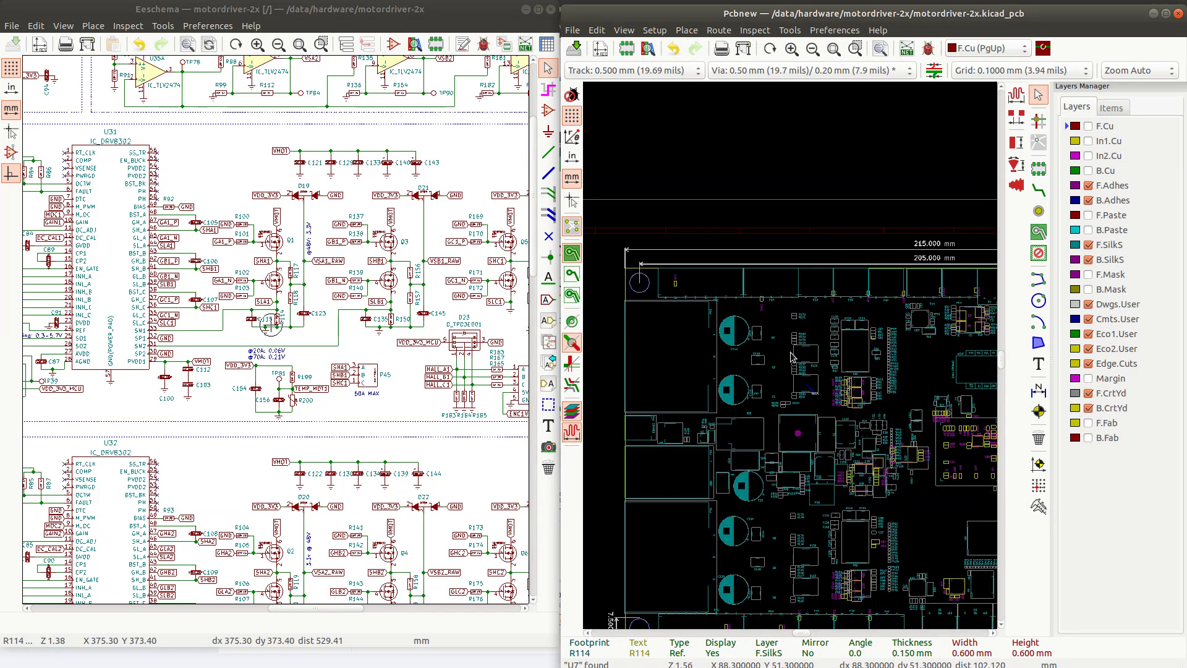
{"action": "scroll", "coordinate": [761, 351], "scroll_direction": "up", "scroll_amount": 3}
{"action": "scroll", "coordinate": [784, 364], "scroll_direction": "down", "scroll_amount": 3}
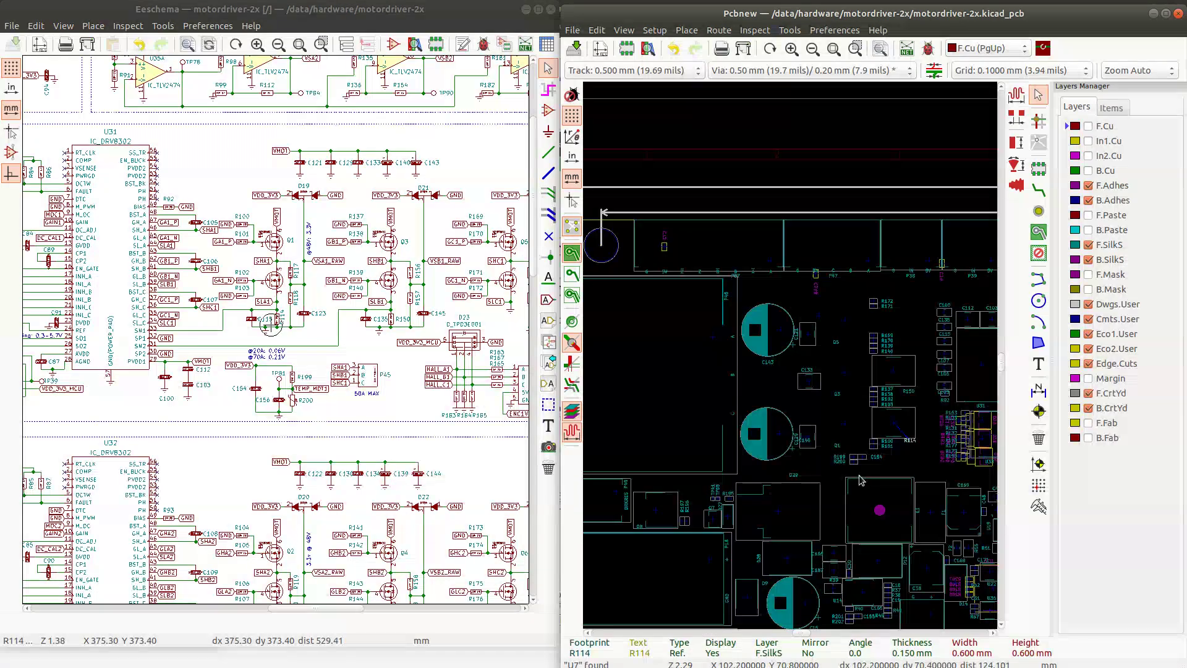
{"action": "scroll", "coordinate": [864, 513], "scroll_direction": "down", "scroll_amount": 1}
{"action": "scroll", "coordinate": [731, 402], "scroll_direction": "up", "scroll_amount": 6}
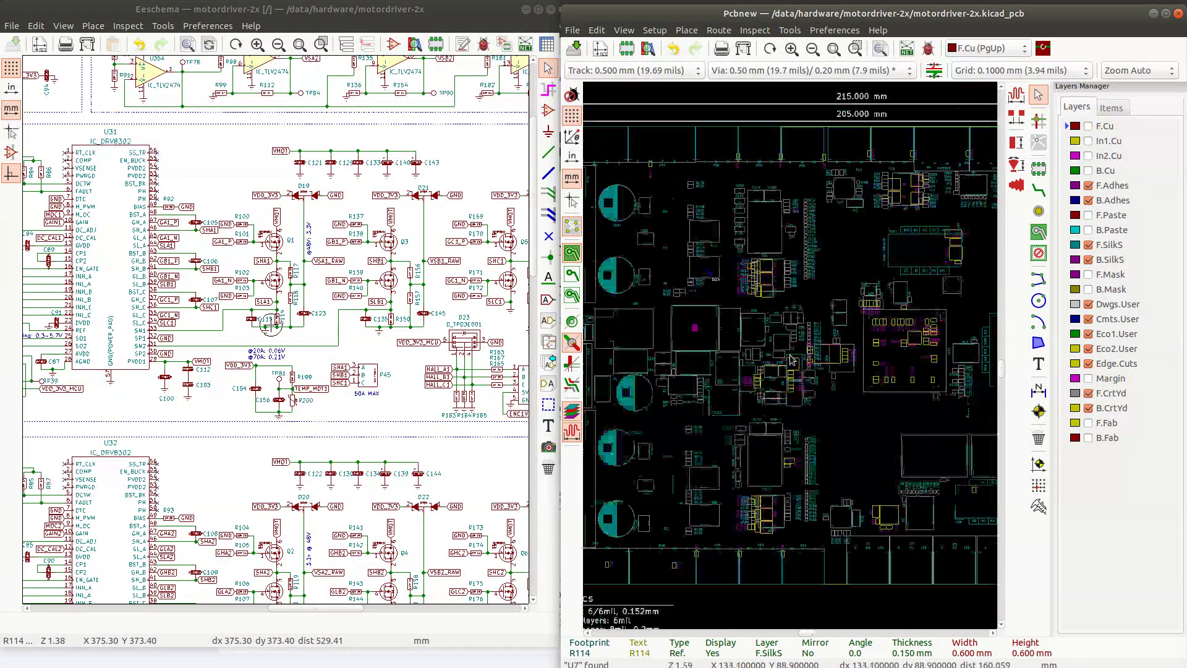
{"action": "scroll", "coordinate": [731, 402], "scroll_direction": "down", "scroll_amount": 3}
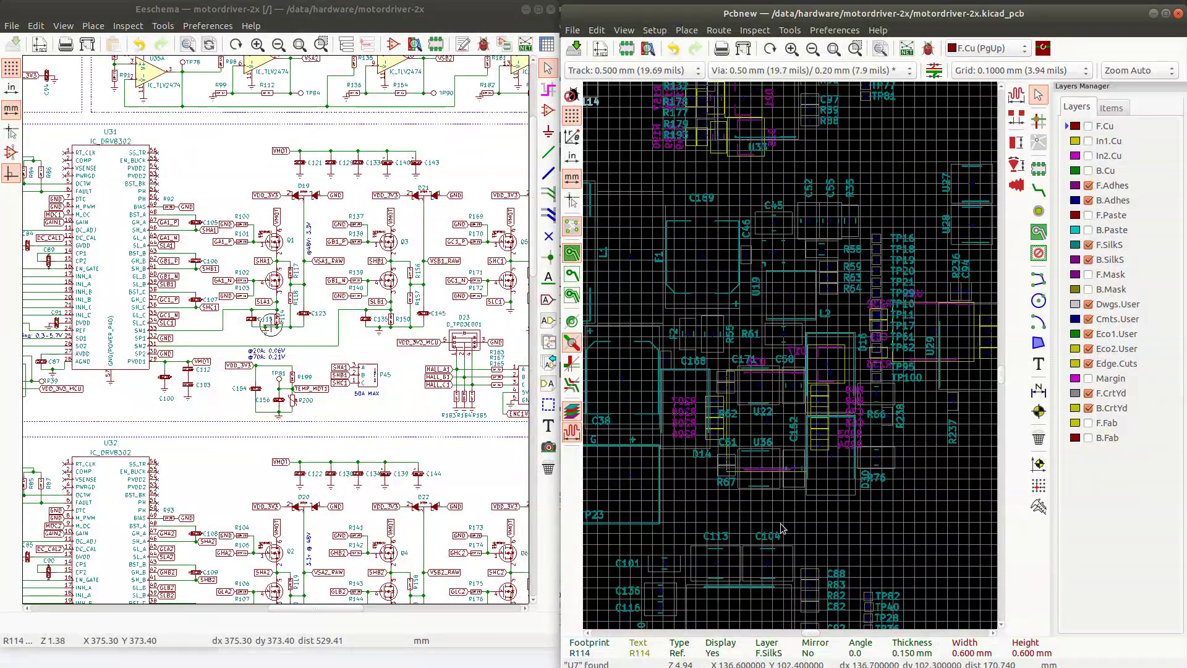
{"action": "scroll", "coordinate": [756, 526], "scroll_direction": "down", "scroll_amount": 3}
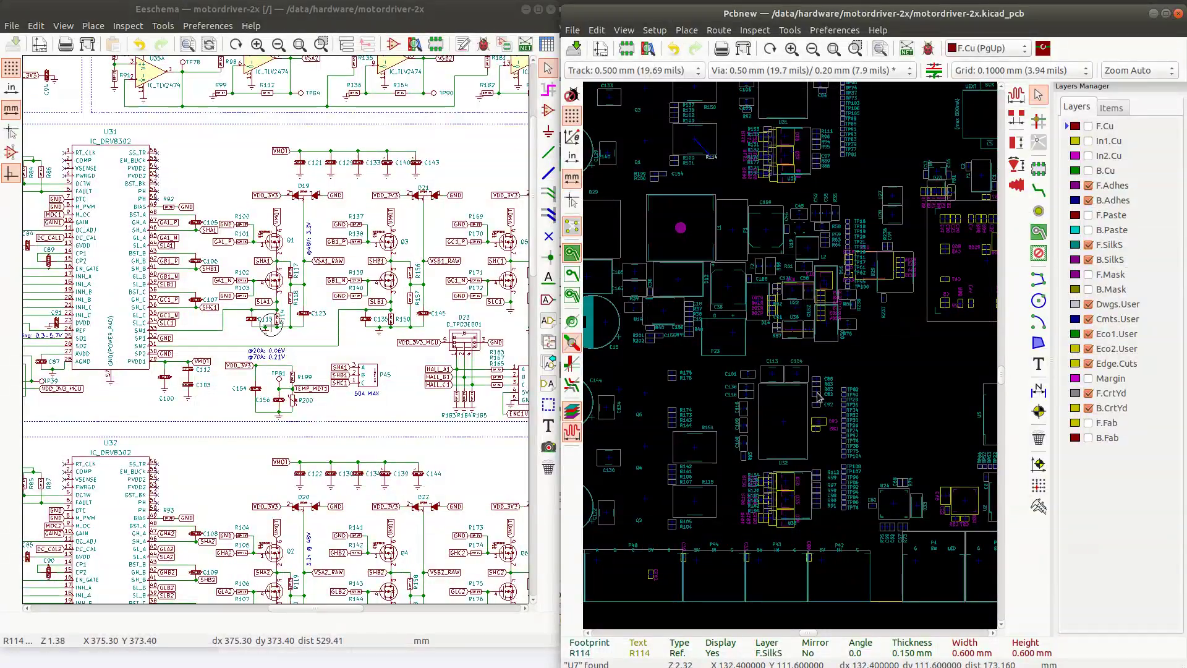
{"action": "scroll", "coordinate": [779, 365], "scroll_direction": "down", "scroll_amount": 1}
{"action": "scroll", "coordinate": [791, 359], "scroll_direction": "up", "scroll_amount": 5}
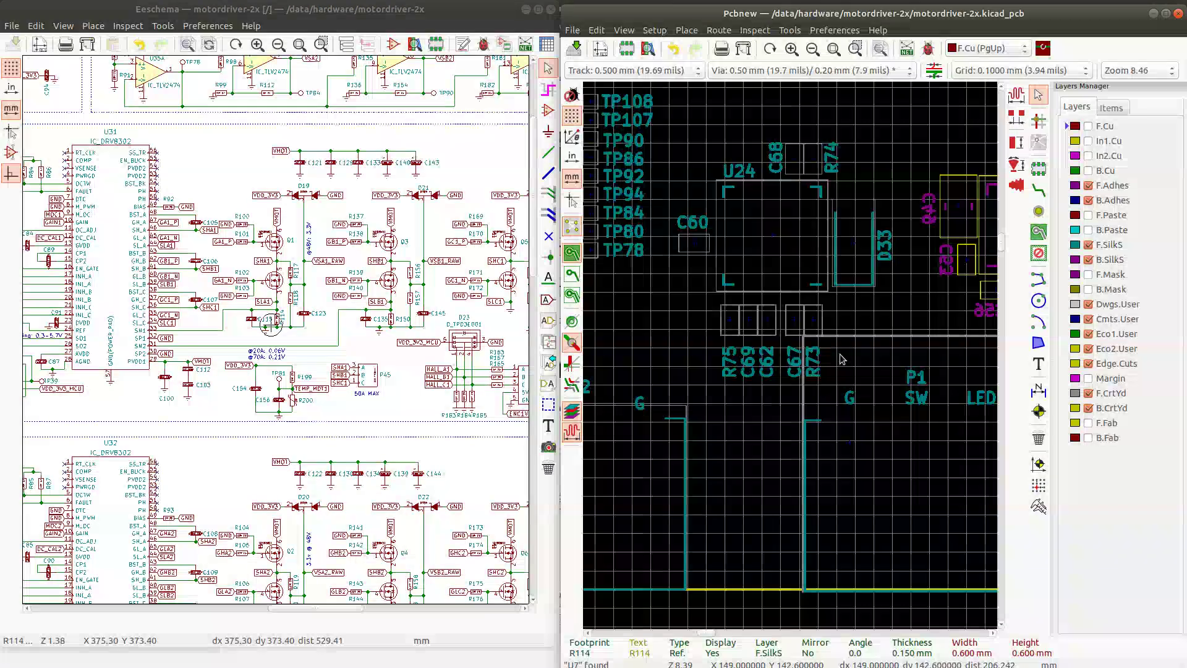
{"action": "scroll", "coordinate": [851, 360], "scroll_direction": "down", "scroll_amount": 3}
{"action": "scroll", "coordinate": [857, 360], "scroll_direction": "up", "scroll_amount": 2}
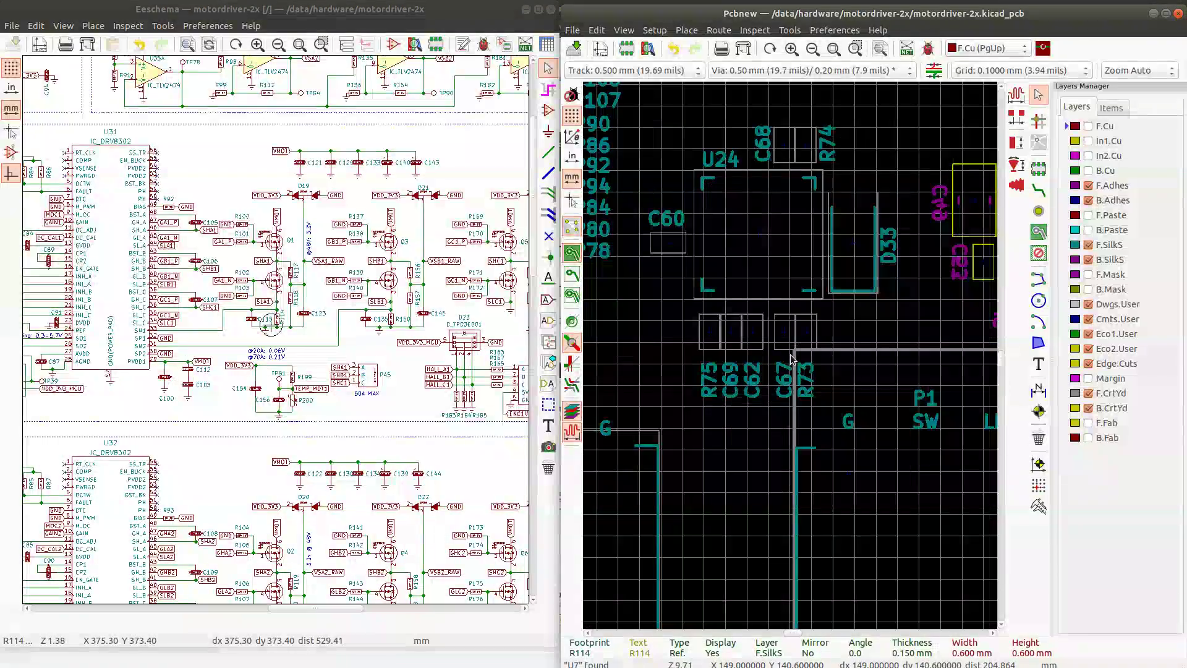
{"action": "scroll", "coordinate": [834, 304], "scroll_direction": "down", "scroll_amount": 5}
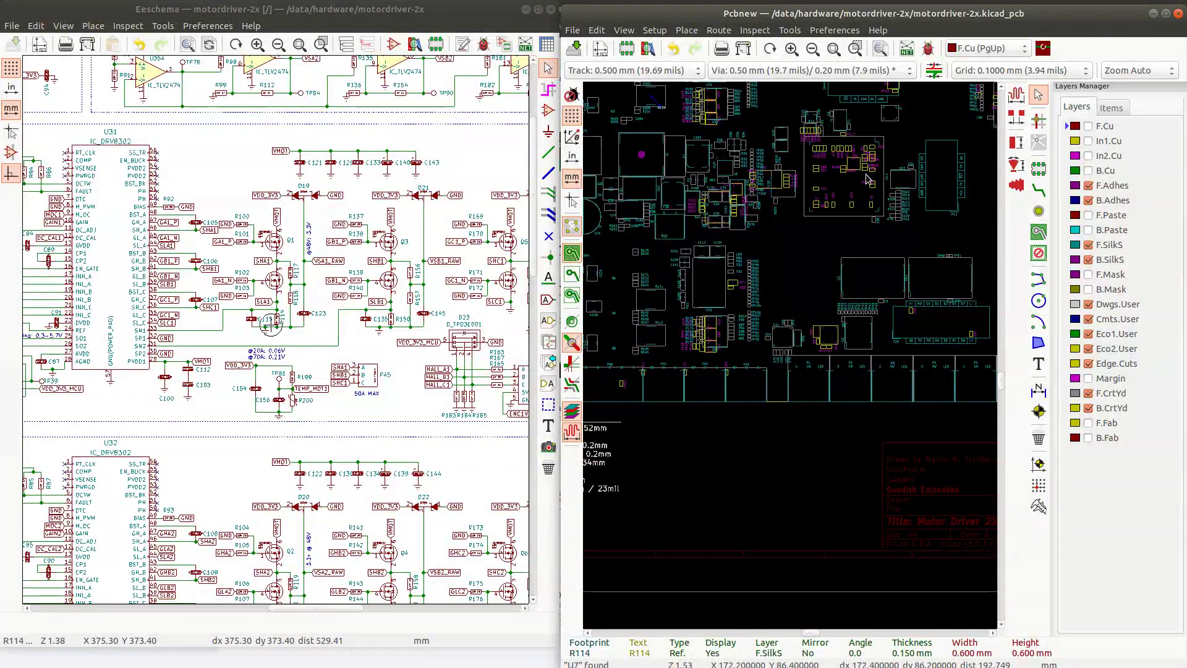
{"action": "scroll", "coordinate": [869, 166], "scroll_direction": "up", "scroll_amount": 3}
Show the B.Cu, In2.Cu, In1.Cu and F.Cu copper layers again and save the board
{"action": "left_click", "coordinate": [1088, 170]}
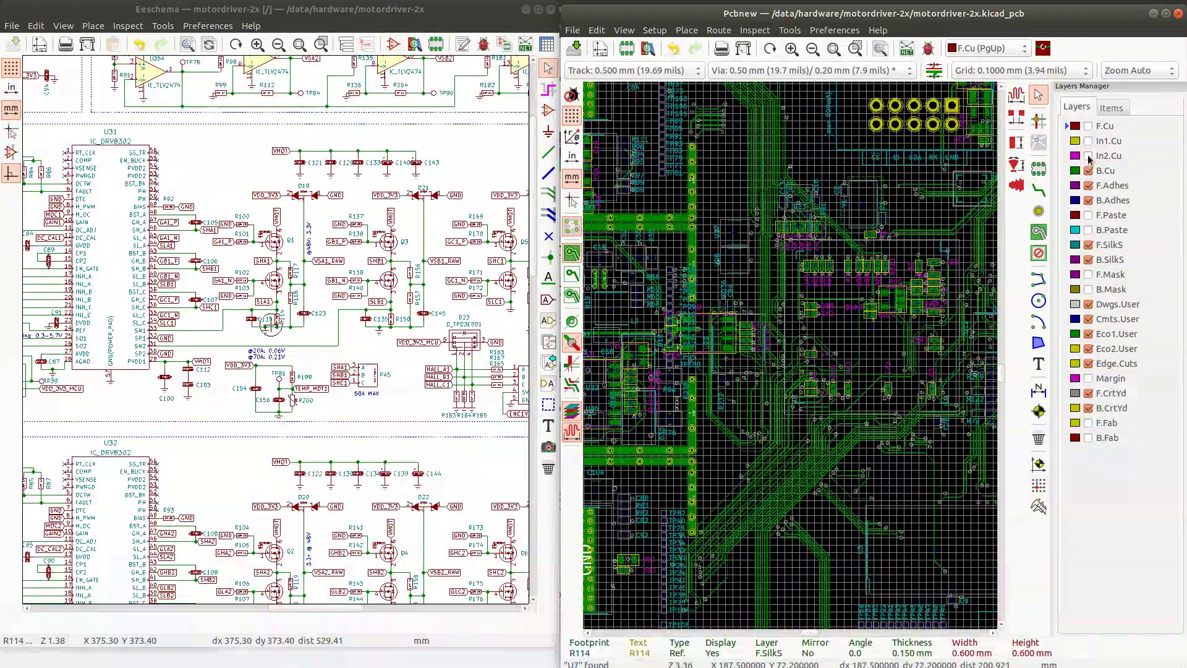
{"action": "left_click", "coordinate": [1088, 156]}
{"action": "left_click", "coordinate": [1088, 141]}
{"action": "left_click", "coordinate": [1089, 126]}
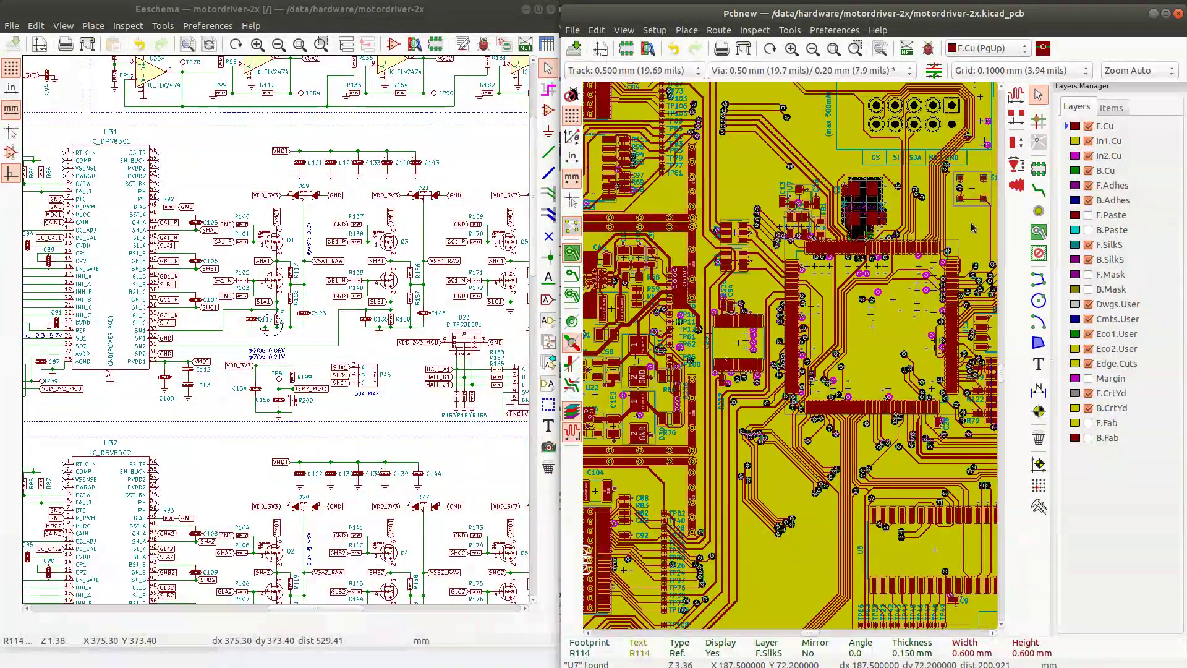
{"action": "scroll", "coordinate": [797, 361], "scroll_direction": "down", "scroll_amount": 4}
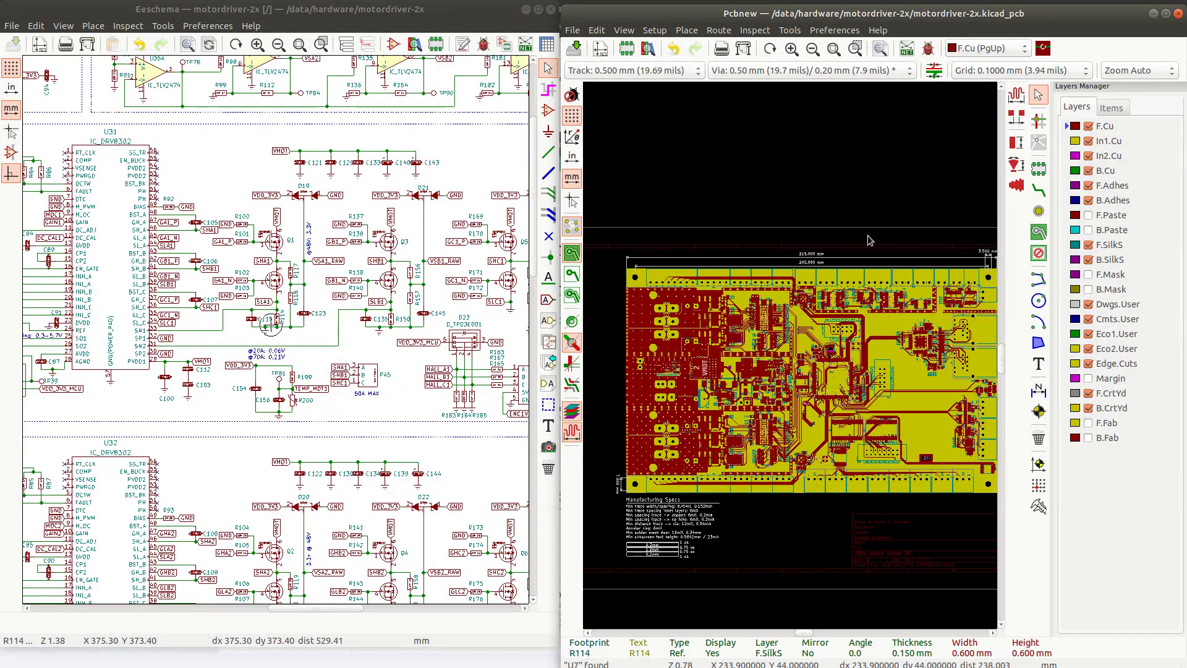
{"action": "key", "text": "ctrl+s"}
Open the board's Plot settings and include the F.Cu, In1.Cu, In2.Cu and B.Cu layers
{"action": "left_click", "coordinate": [575, 32]}
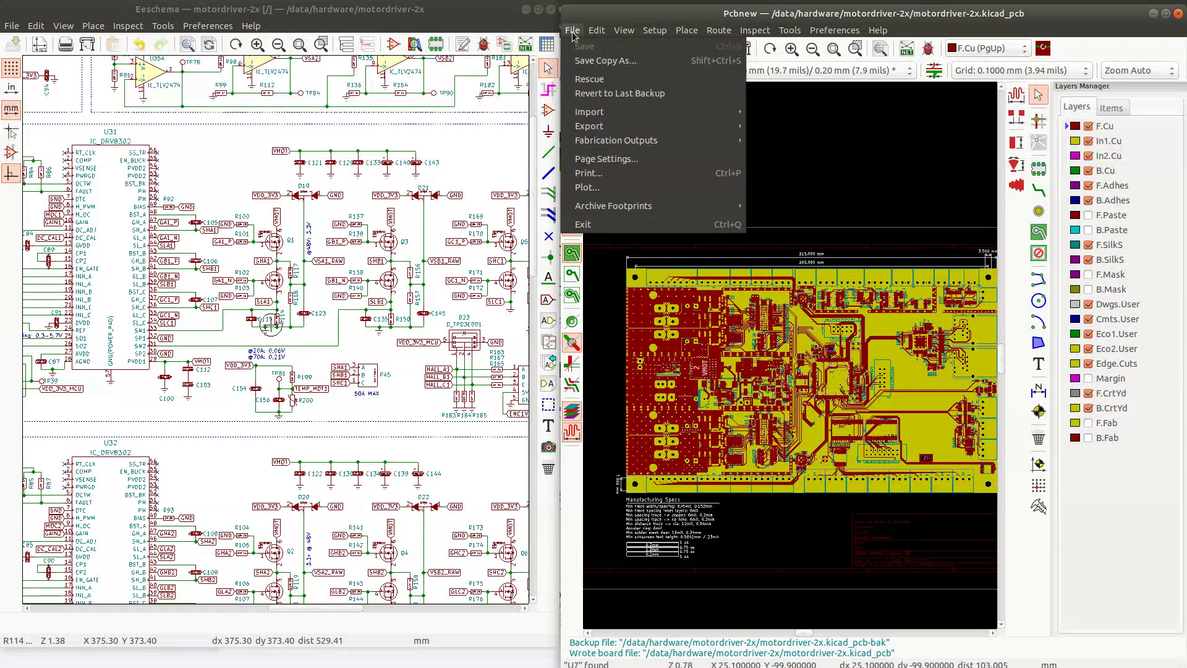
{"action": "key", "text": "Right"}
{"action": "mouse_move", "coordinate": [572, 32]}
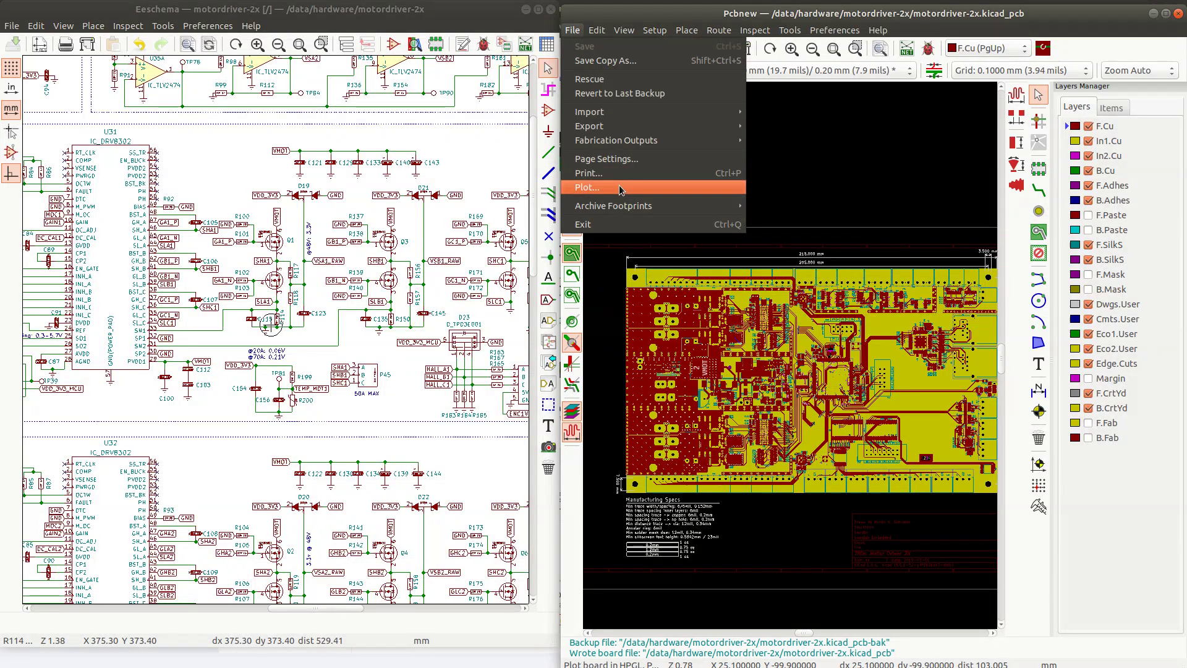
{"action": "mouse_move", "coordinate": [616, 141]}
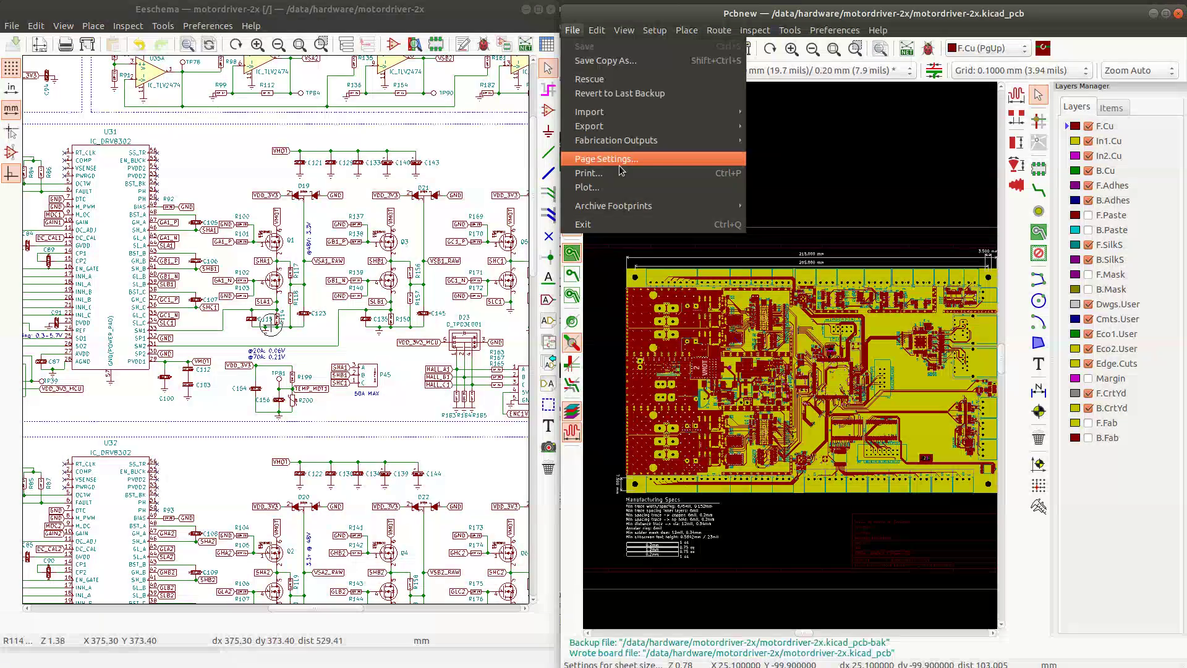
{"action": "left_click", "coordinate": [603, 188]}
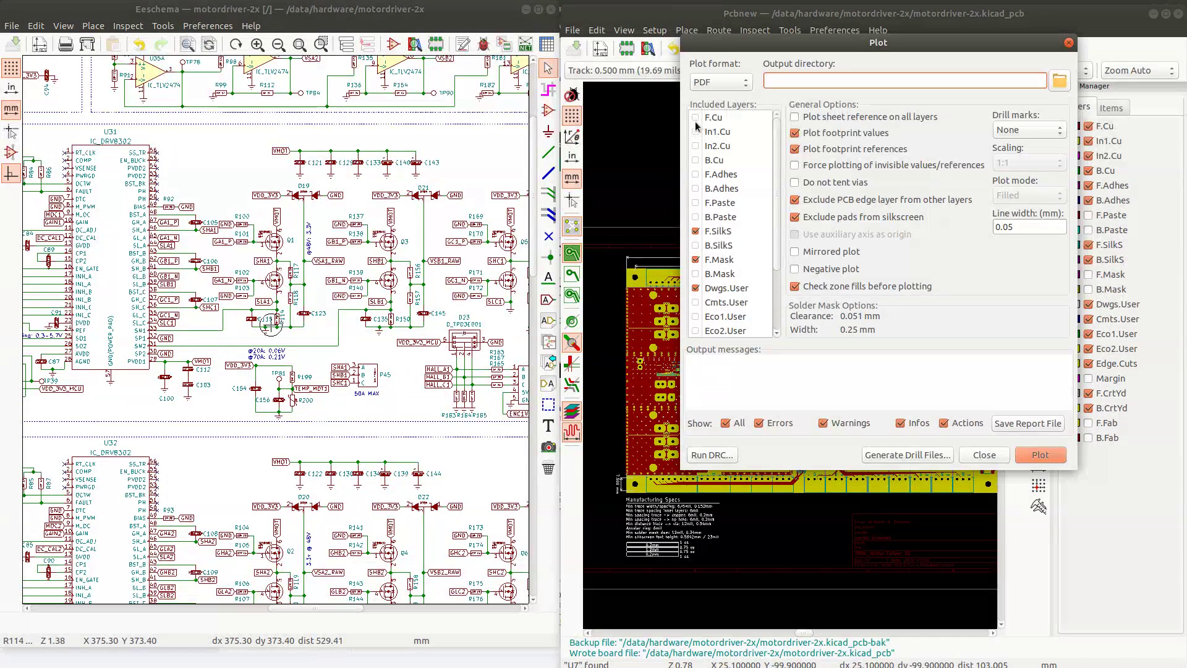
{"action": "left_click", "coordinate": [696, 120]}
{"action": "left_click", "coordinate": [696, 131]}
{"action": "left_click", "coordinate": [696, 146]}
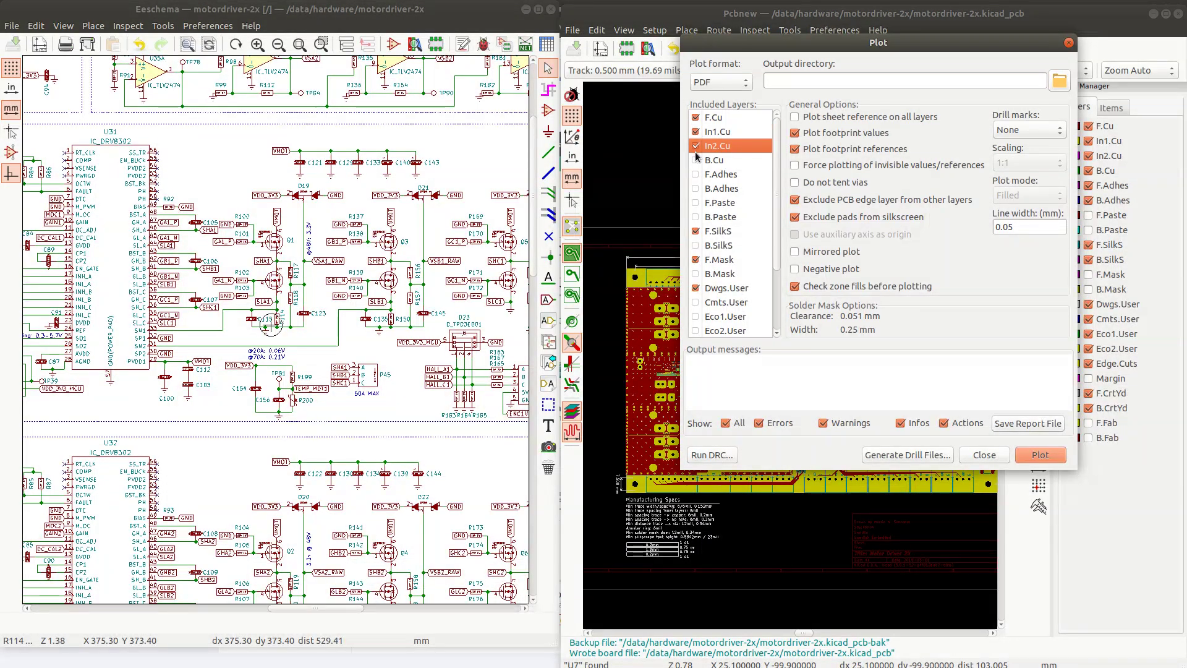
{"action": "left_click", "coordinate": [696, 160]}
Include F.Paste, B.Paste, B.SilkS and B.Mask in the plotted layers and exclude Dwgs.User
{"action": "left_click", "coordinate": [696, 203]}
{"action": "left_click", "coordinate": [696, 217]}
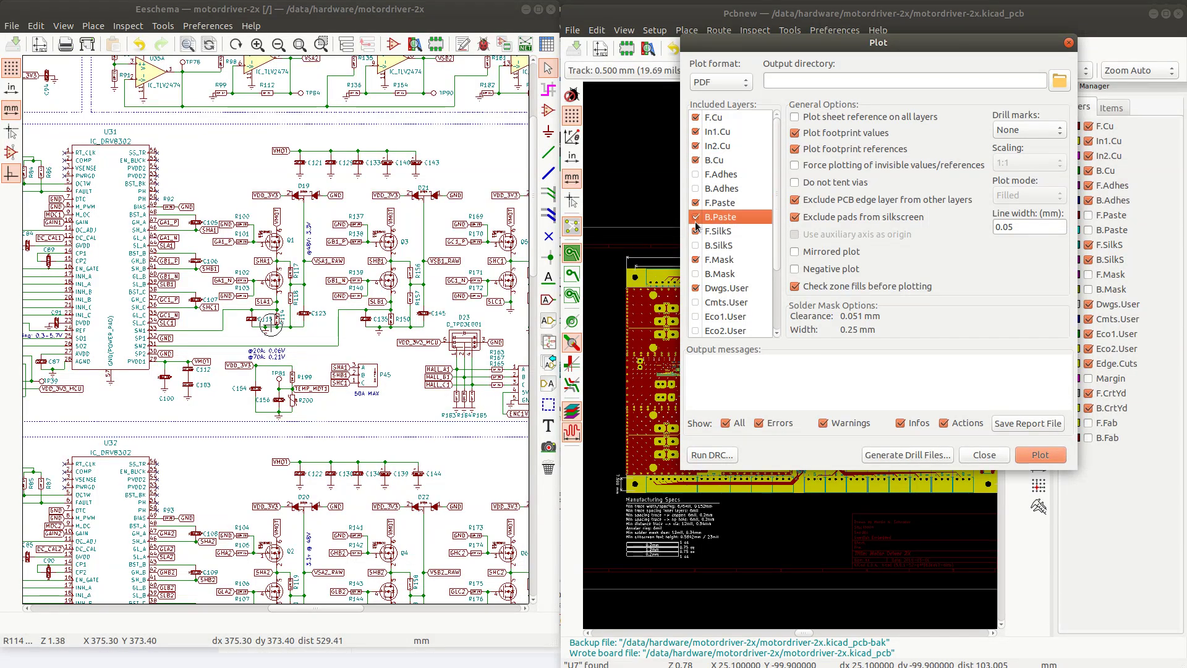
{"action": "left_click", "coordinate": [696, 246]}
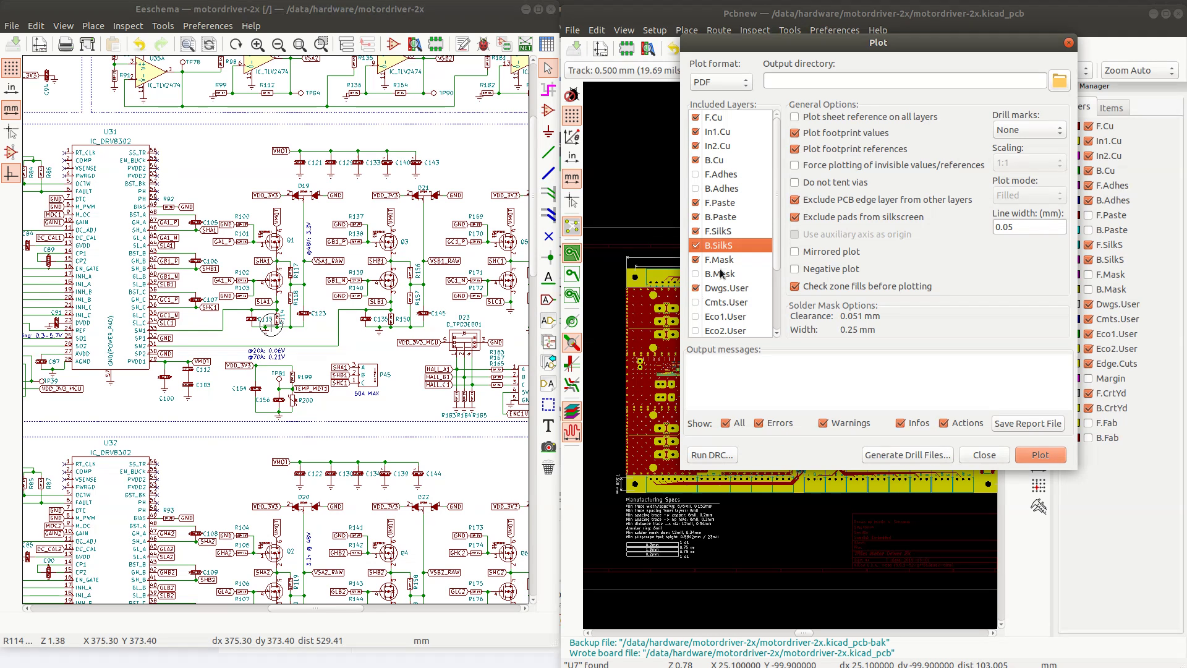
{"action": "scroll", "coordinate": [721, 273], "scroll_direction": "down", "scroll_amount": 2}
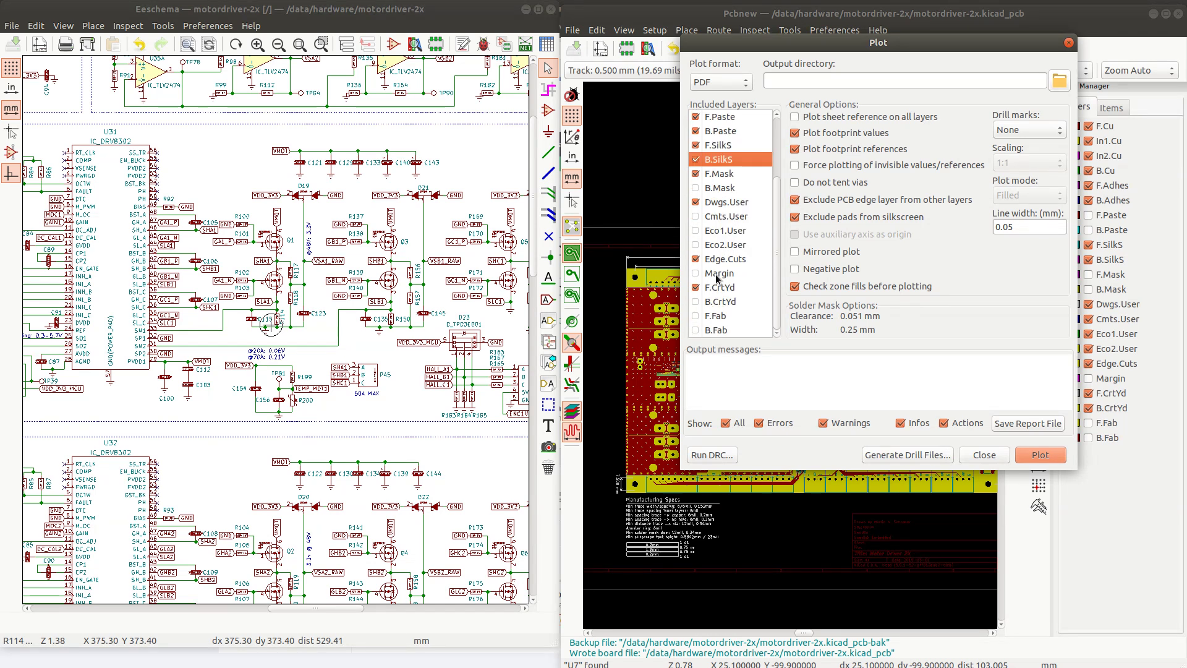
{"action": "left_click", "coordinate": [696, 204]}
{"action": "left_click", "coordinate": [696, 188]}
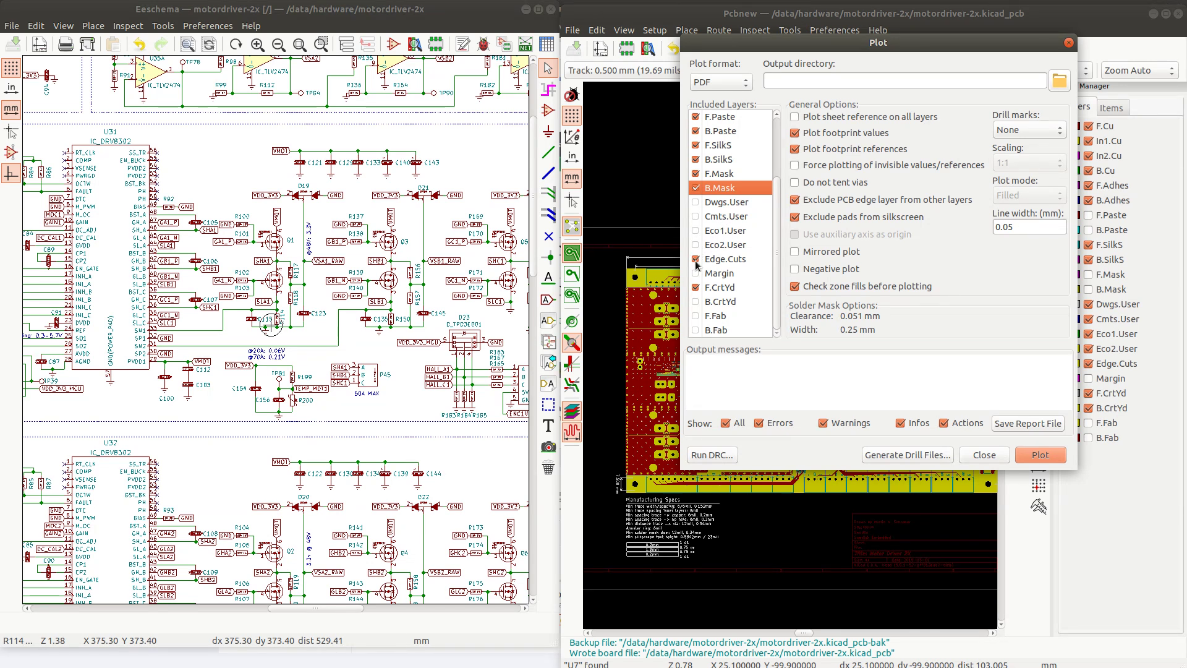
Exclude the F.CrtYd and B.CrtYd layers from the plot and set the plot format to Gerber
{"action": "left_click", "coordinate": [697, 303]}
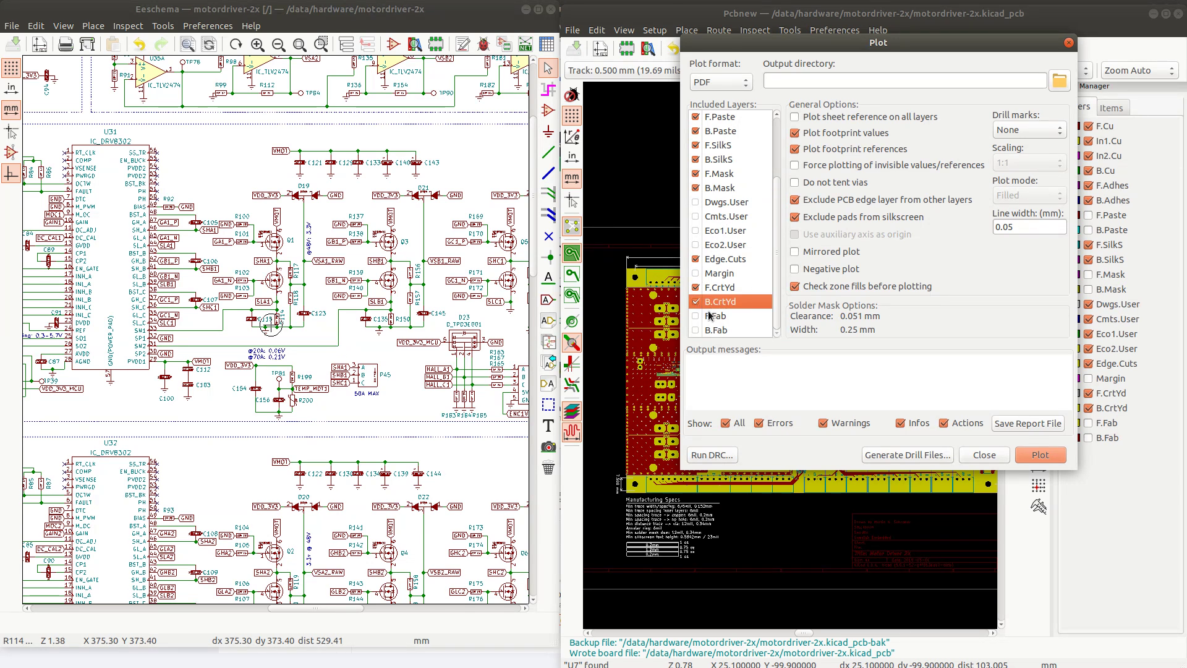
{"action": "left_click", "coordinate": [696, 288]}
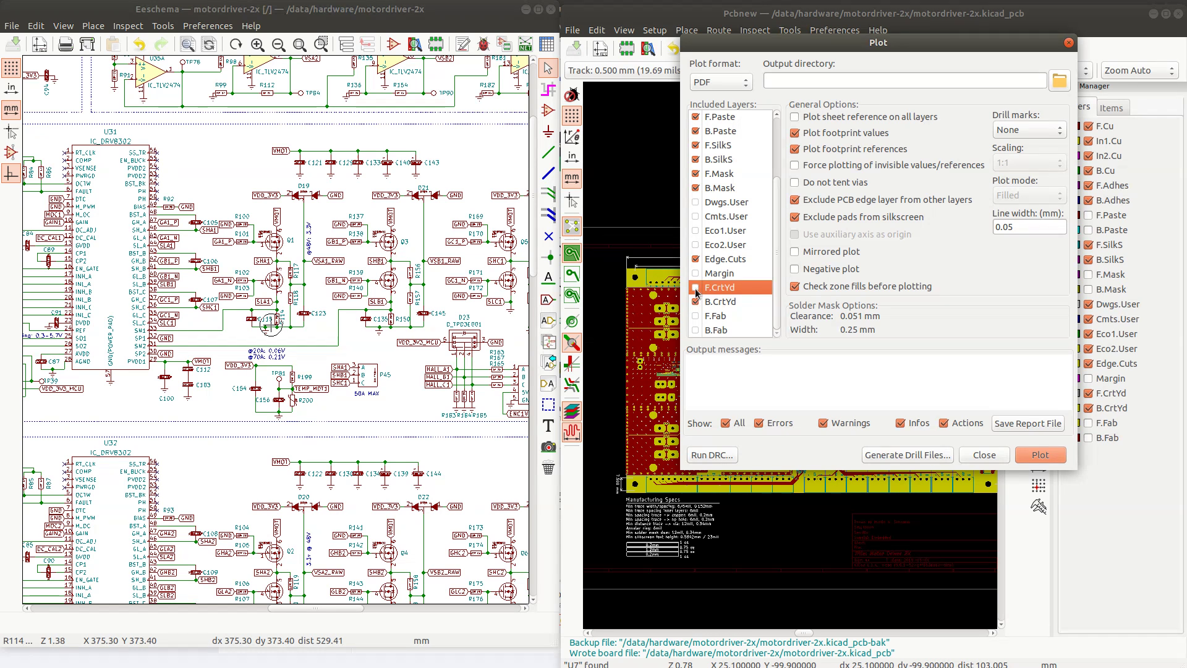
{"action": "left_click", "coordinate": [696, 302]}
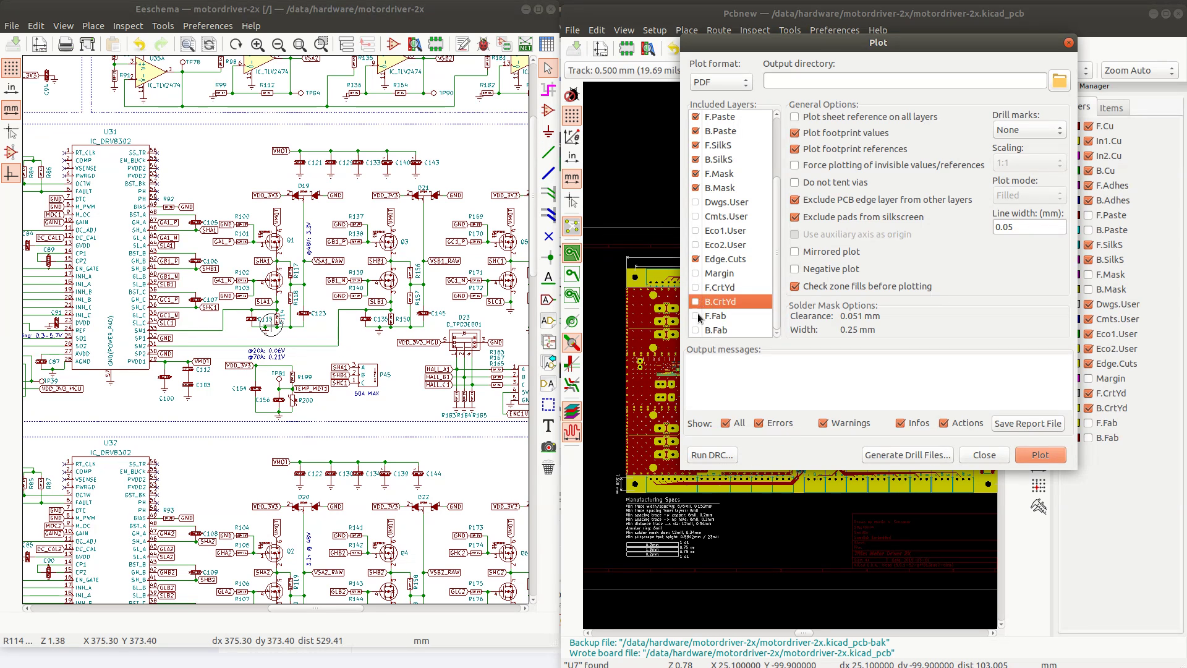
{"action": "scroll", "coordinate": [774, 177], "scroll_direction": "up", "scroll_amount": 3}
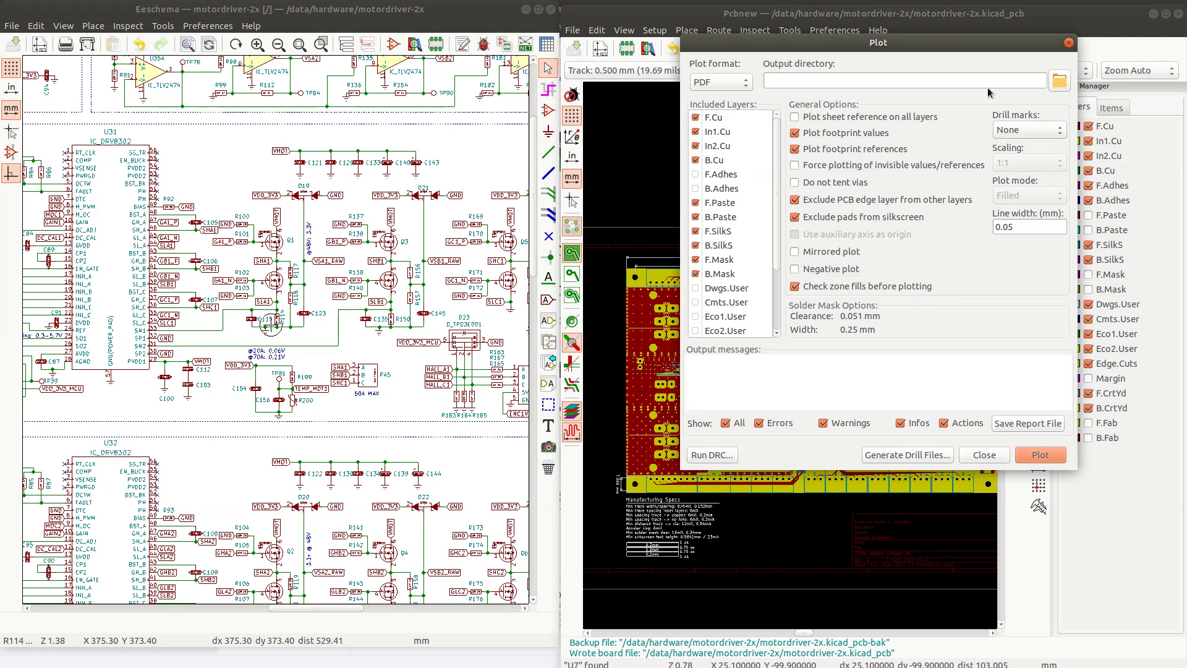
{"action": "left_click", "coordinate": [721, 83]}
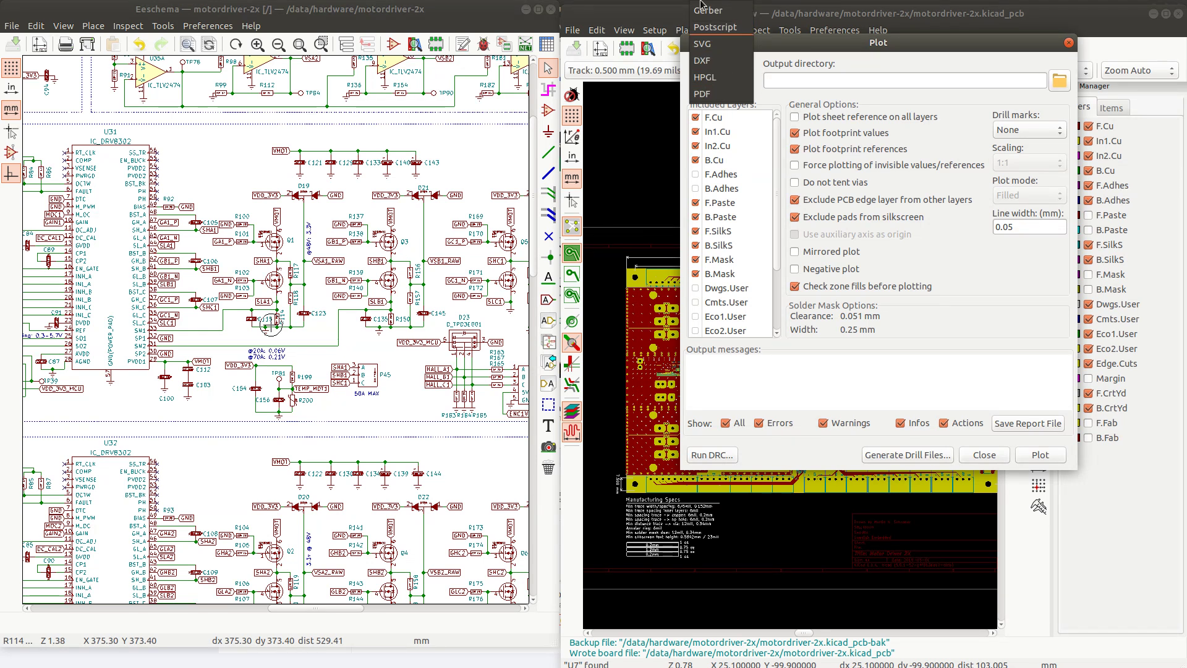
{"action": "left_click", "coordinate": [705, 13]}
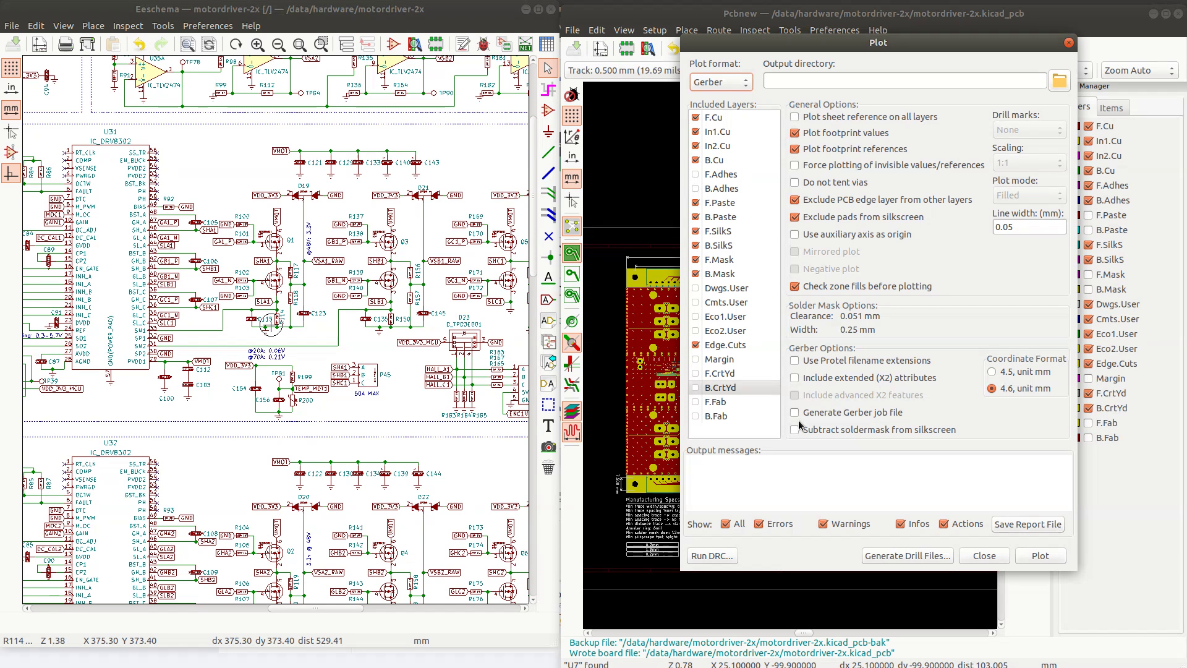
Generate the Excellon drill file in the gerbers output directory and plot the selected Gerber layers to that same directory
{"action": "left_click", "coordinate": [898, 556]}
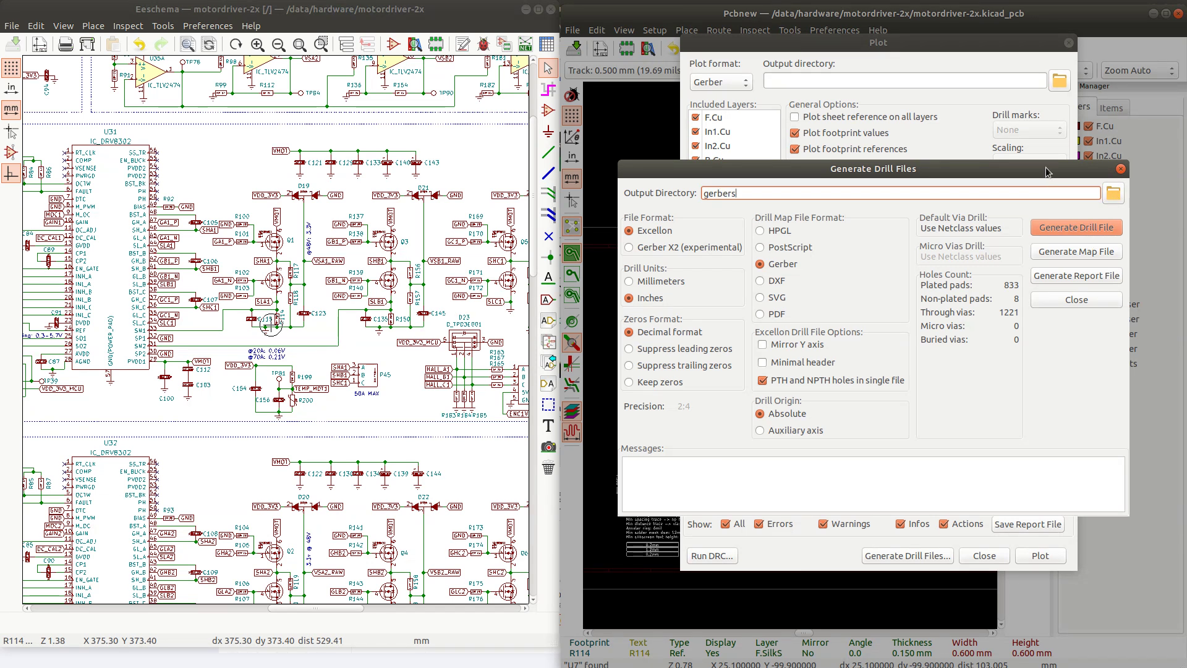
{"action": "left_click", "coordinate": [1065, 228]}
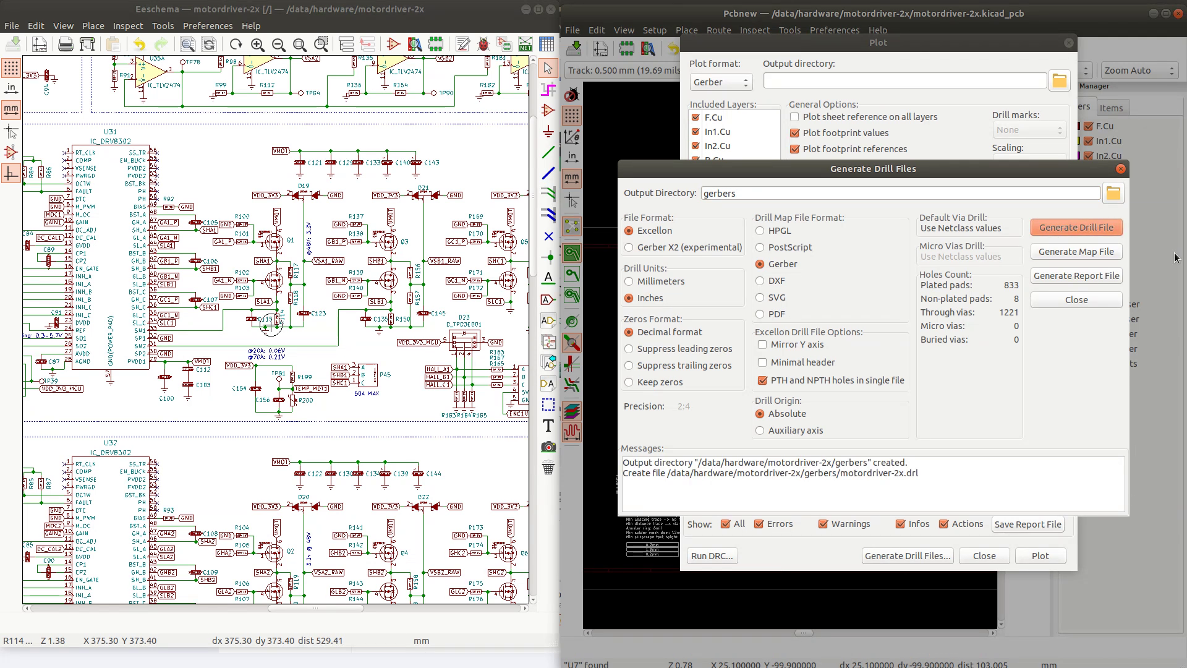
{"action": "left_click", "coordinate": [1077, 299]}
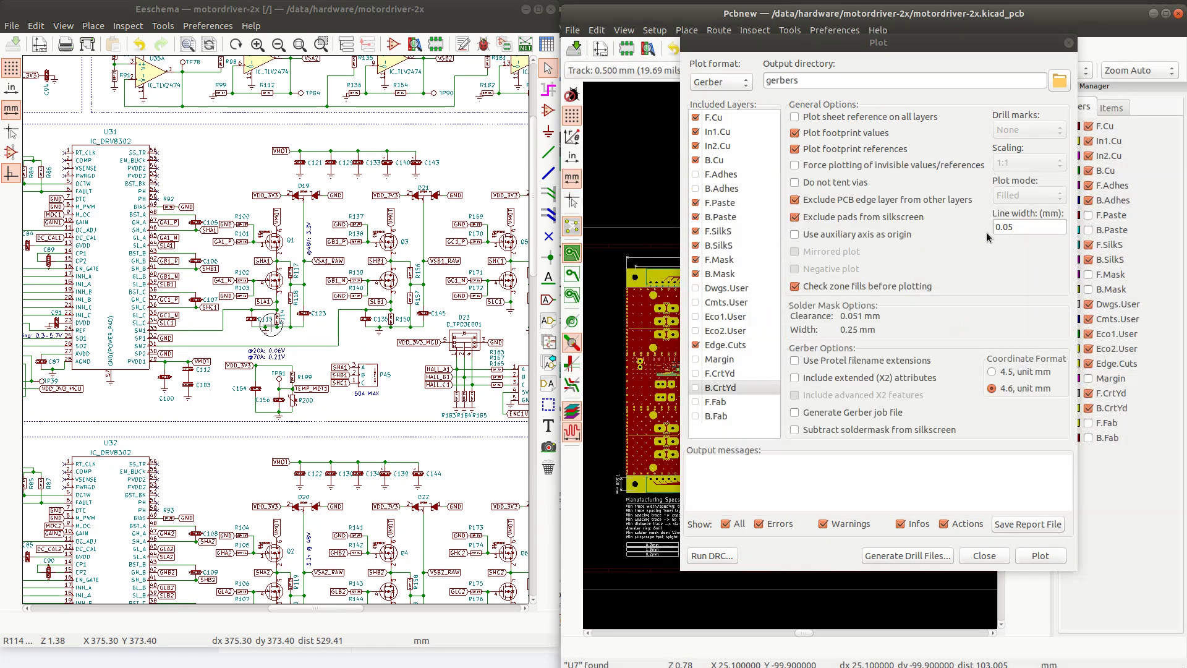
{"action": "left_click", "coordinate": [1028, 556]}
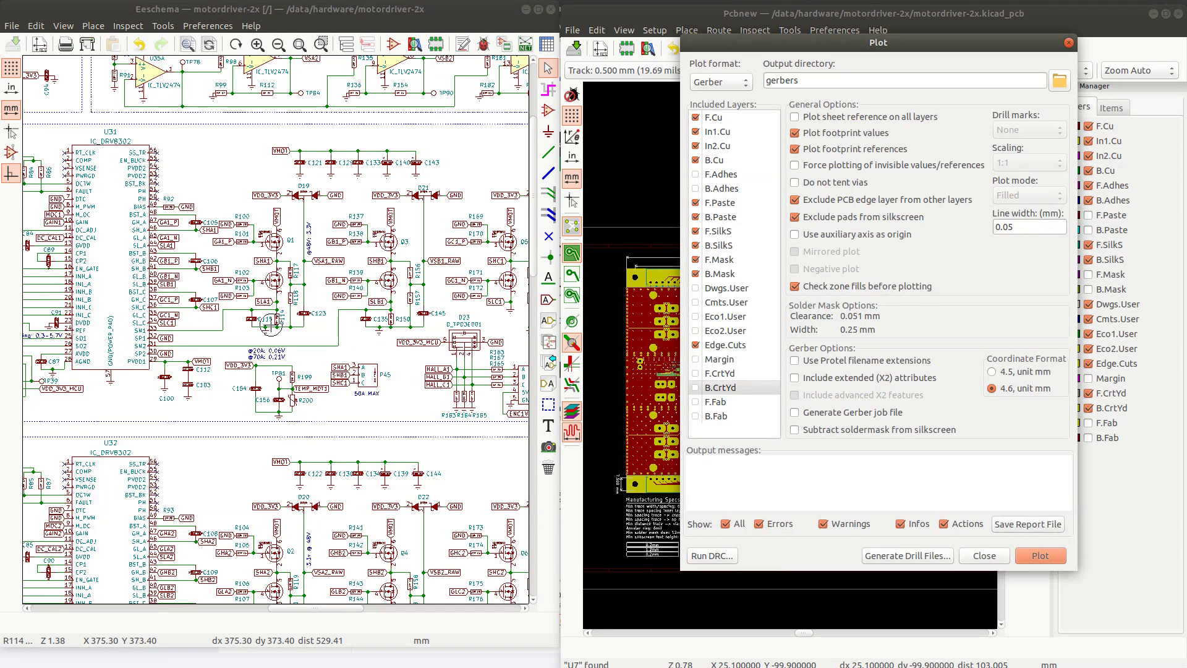
{"action": "left_click", "coordinate": [985, 557]}
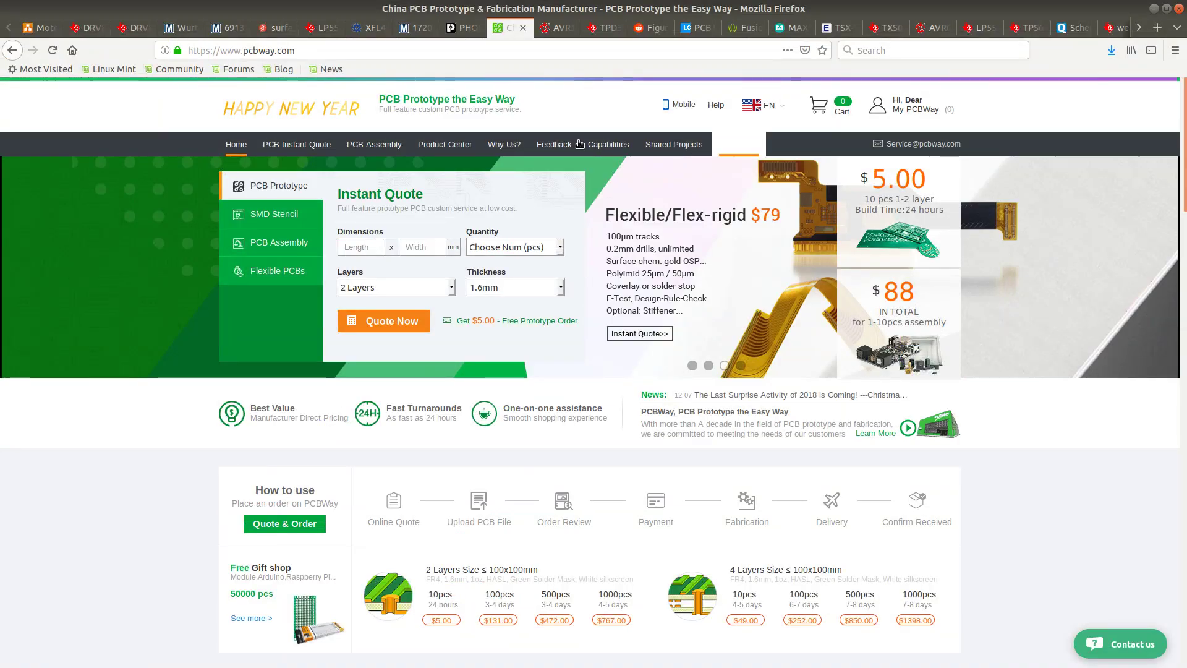
On the PCBWay site in Firefox, bring up the PCB Assembly enquiry and set its quantity to 10
{"action": "scroll", "coordinate": [361, 358], "scroll_direction": "down", "scroll_amount": 3}
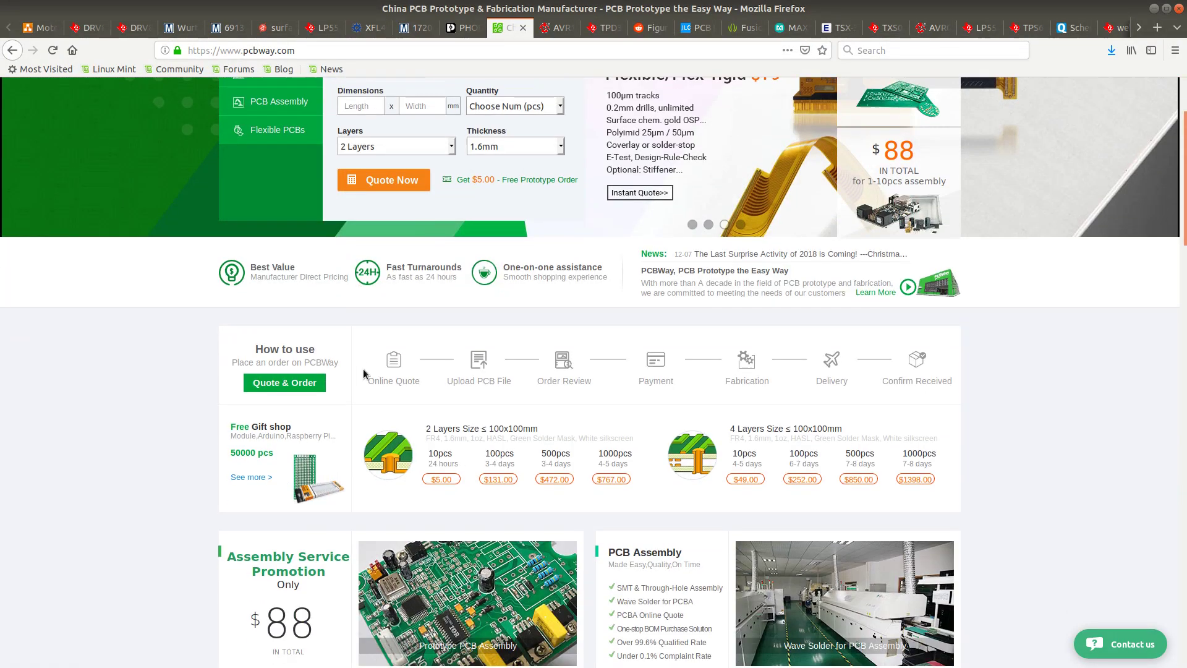
{"action": "scroll", "coordinate": [364, 373], "scroll_direction": "up", "scroll_amount": 3}
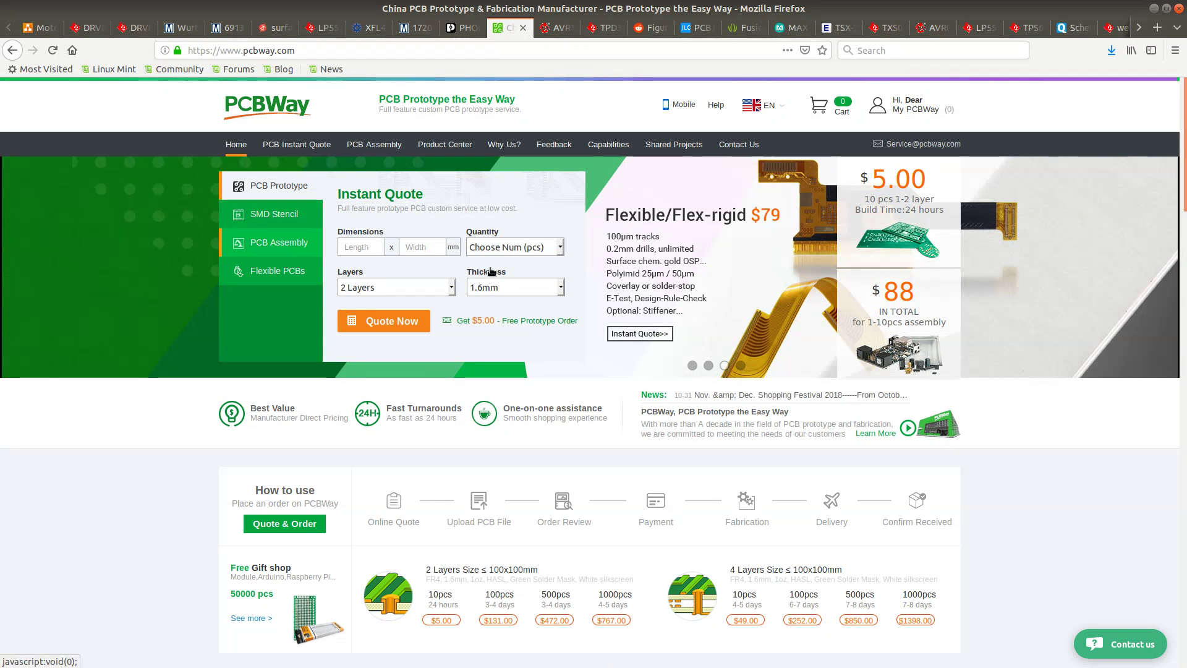
{"action": "left_click", "coordinate": [278, 242]}
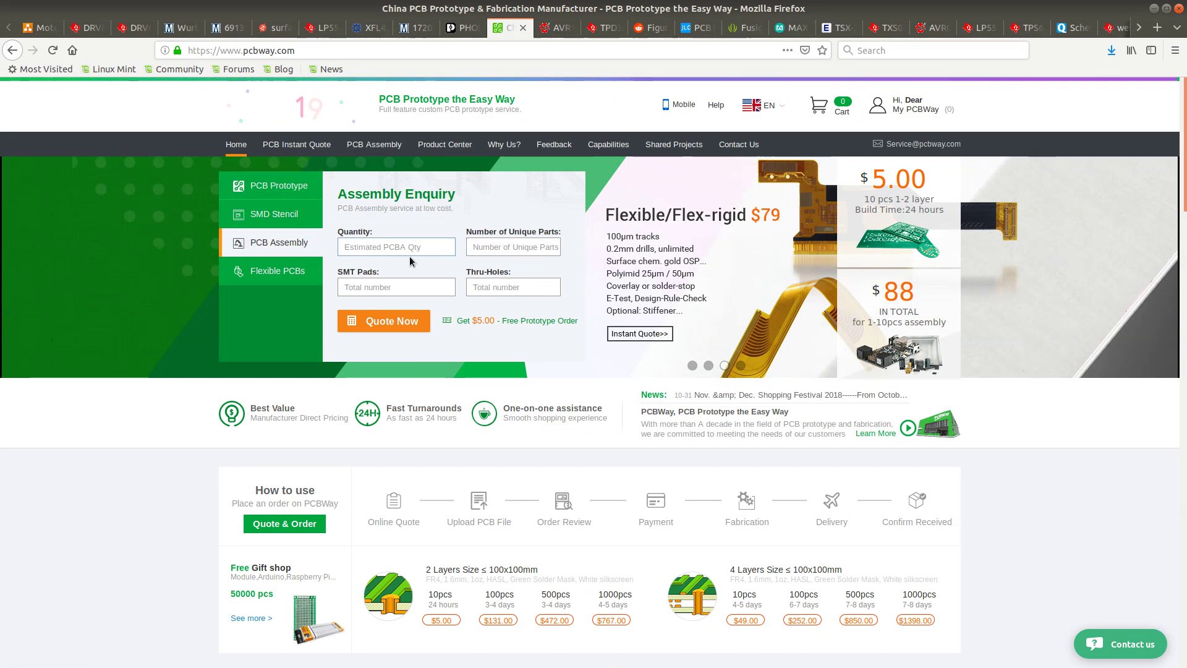
{"action": "type", "text": "10"}
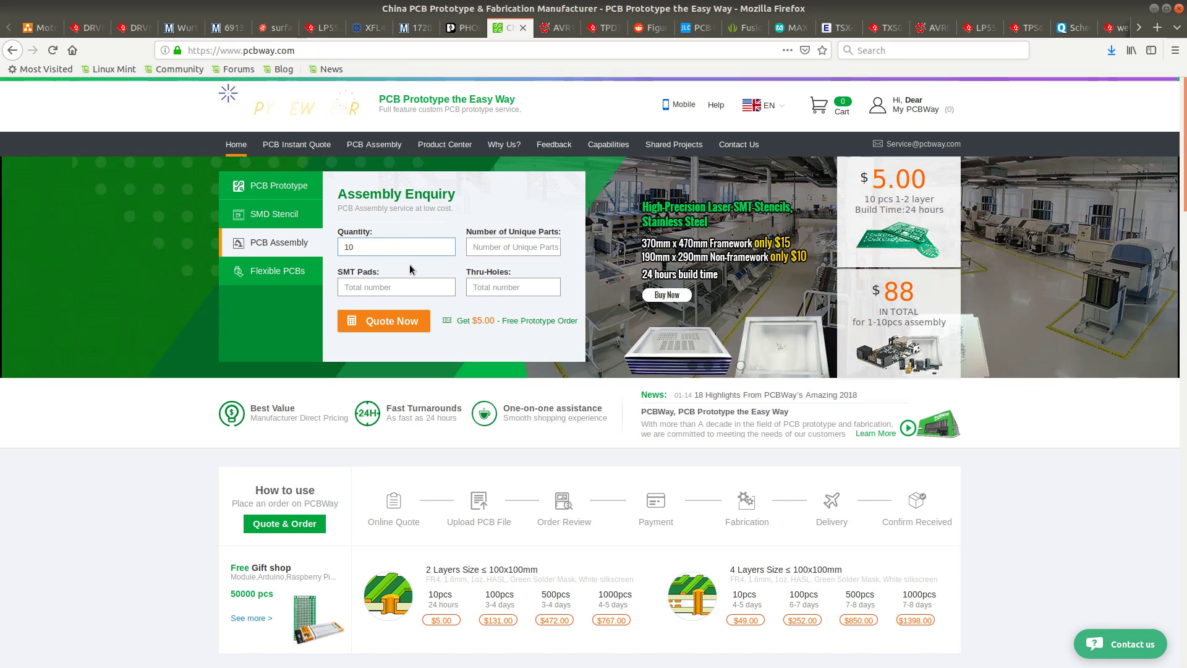
{"action": "left_click", "coordinate": [492, 250]}
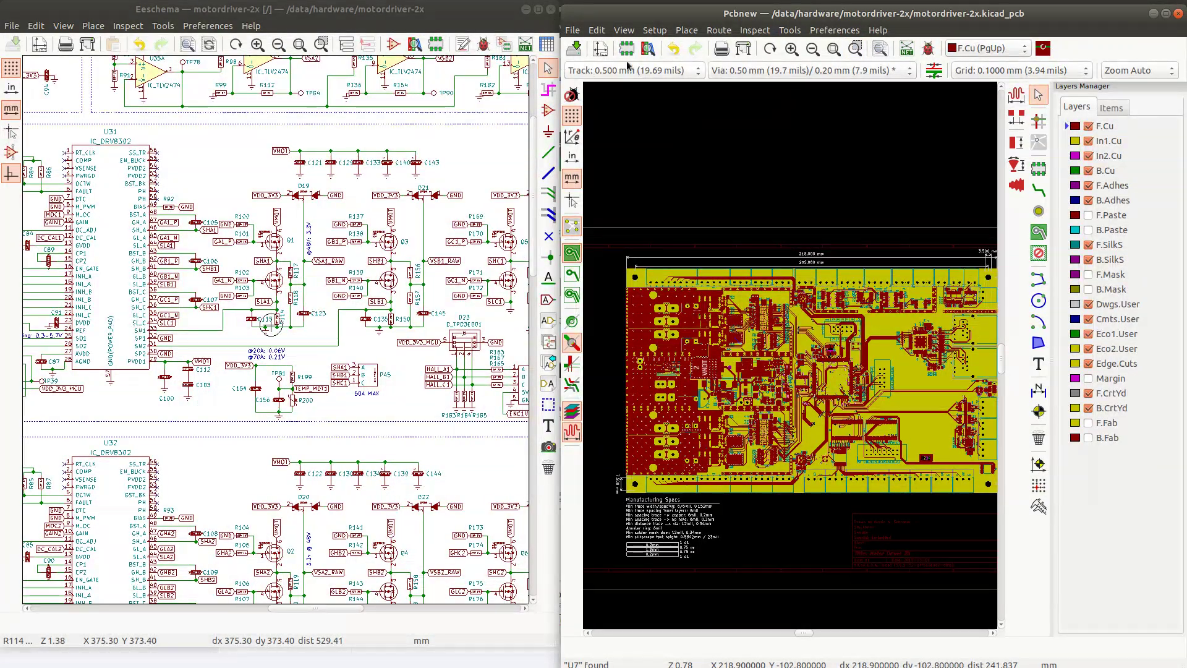
Switch to Eeschema and generate the schematic's bill of materials with the BOM_CSV plugin
{"action": "left_click", "coordinate": [545, 53]}
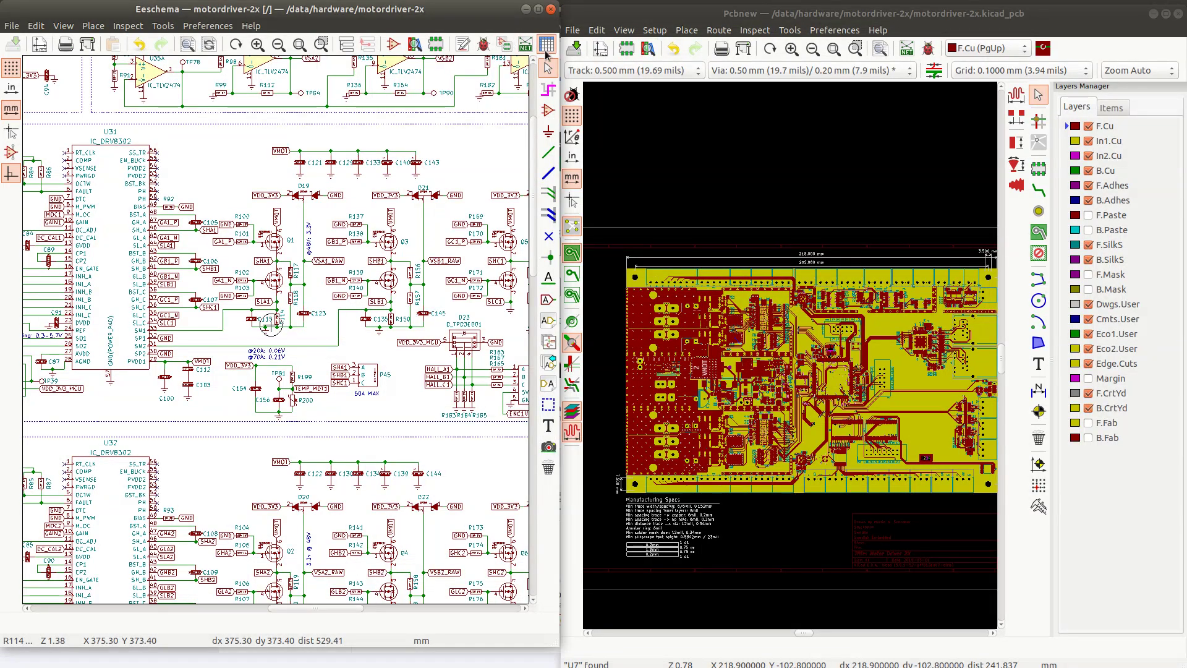
{"action": "left_click_drag", "start_coordinate": [560, 50], "coordinate": [664, 48]}
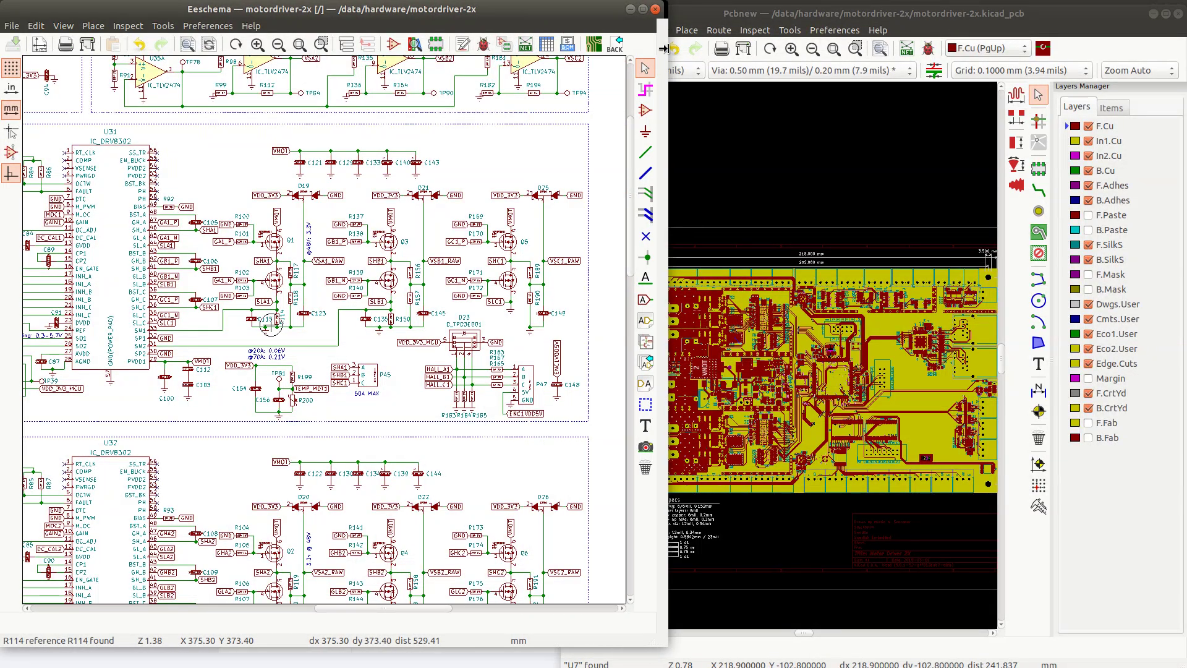
{"action": "left_click", "coordinate": [567, 44]}
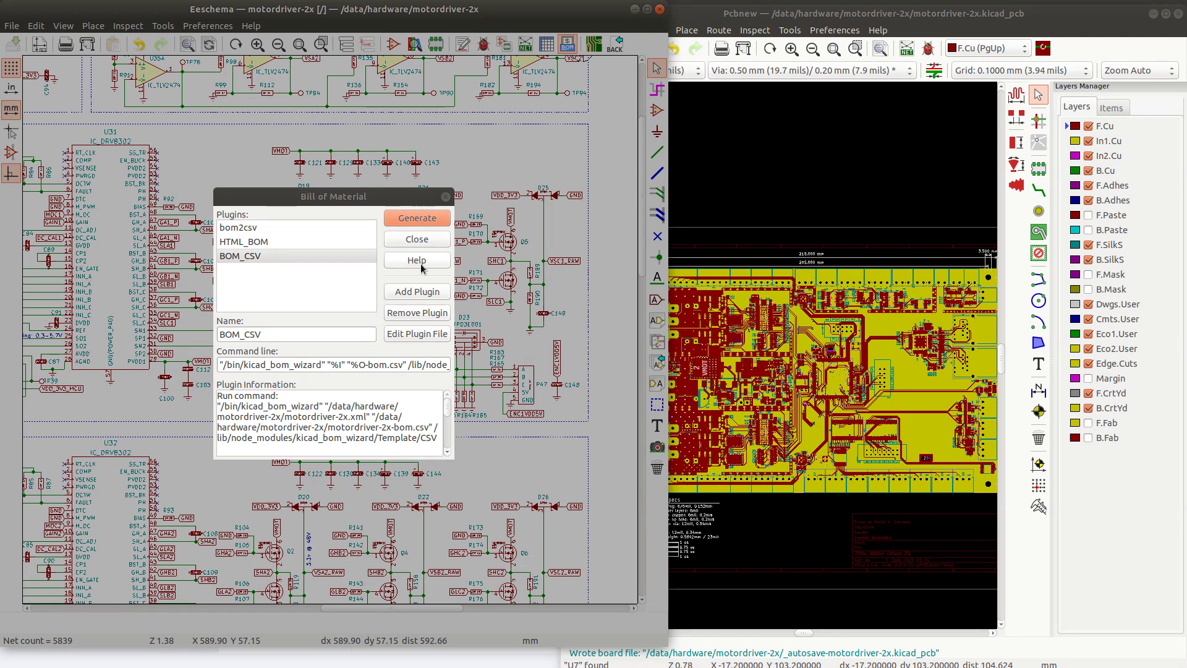
{"action": "left_click", "coordinate": [419, 241]}
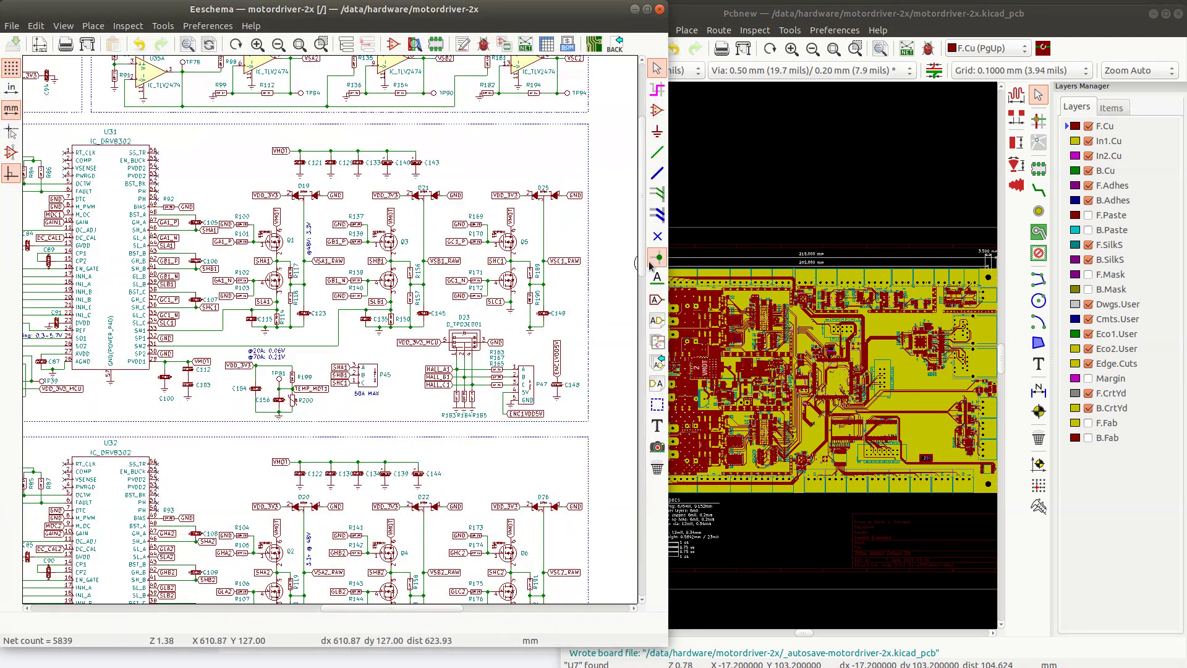
{"action": "left_click_drag", "start_coordinate": [669, 251], "coordinate": [563, 253]}
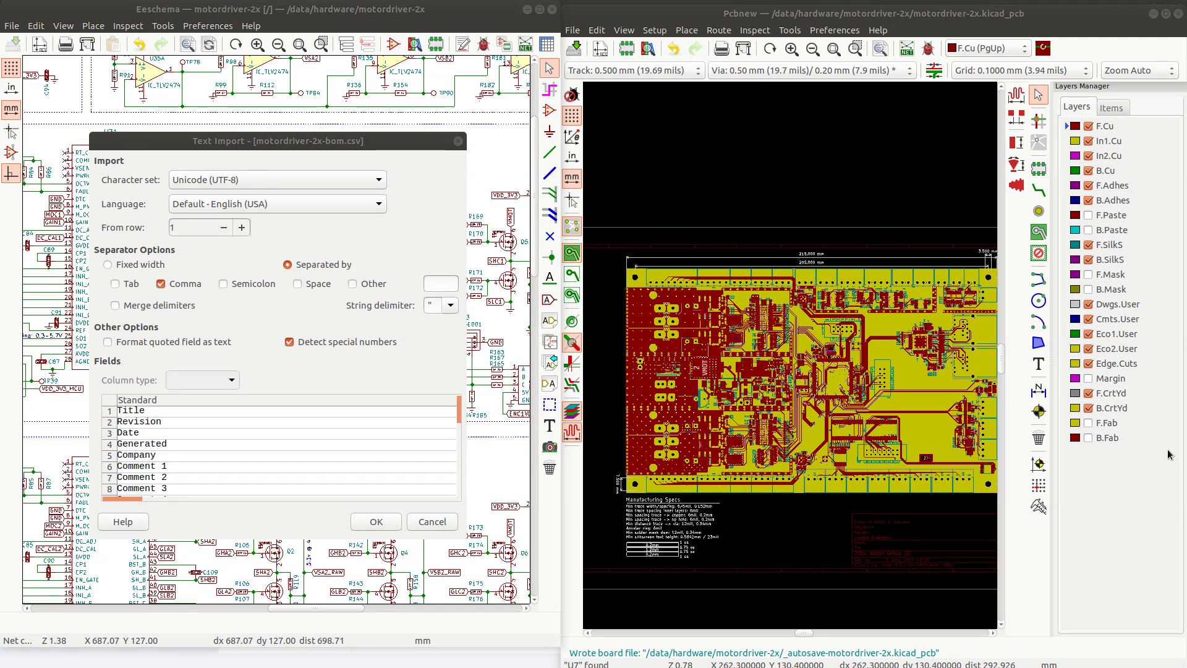
Review the preview of motordriver-2x-bom.csv and import it into LibreOffice Calc as comma-separated Unicode (UTF-8) text
{"action": "scroll", "coordinate": [345, 456], "scroll_direction": "down", "scroll_amount": 4}
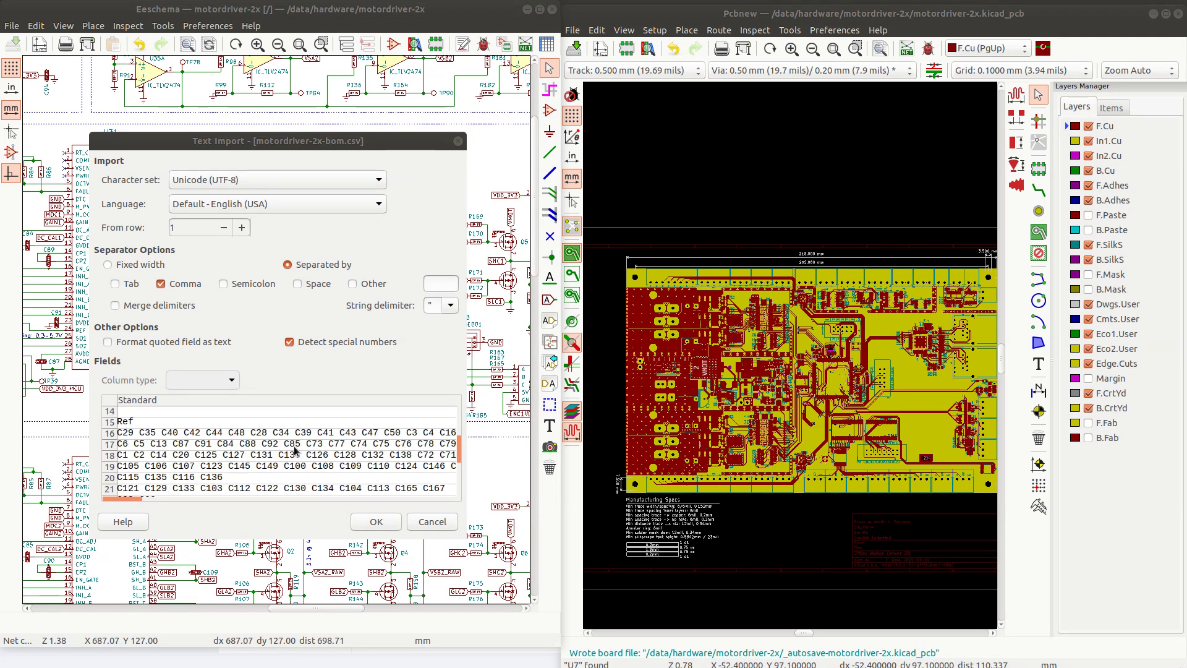
{"action": "scroll", "coordinate": [295, 451], "scroll_direction": "down", "scroll_amount": 5}
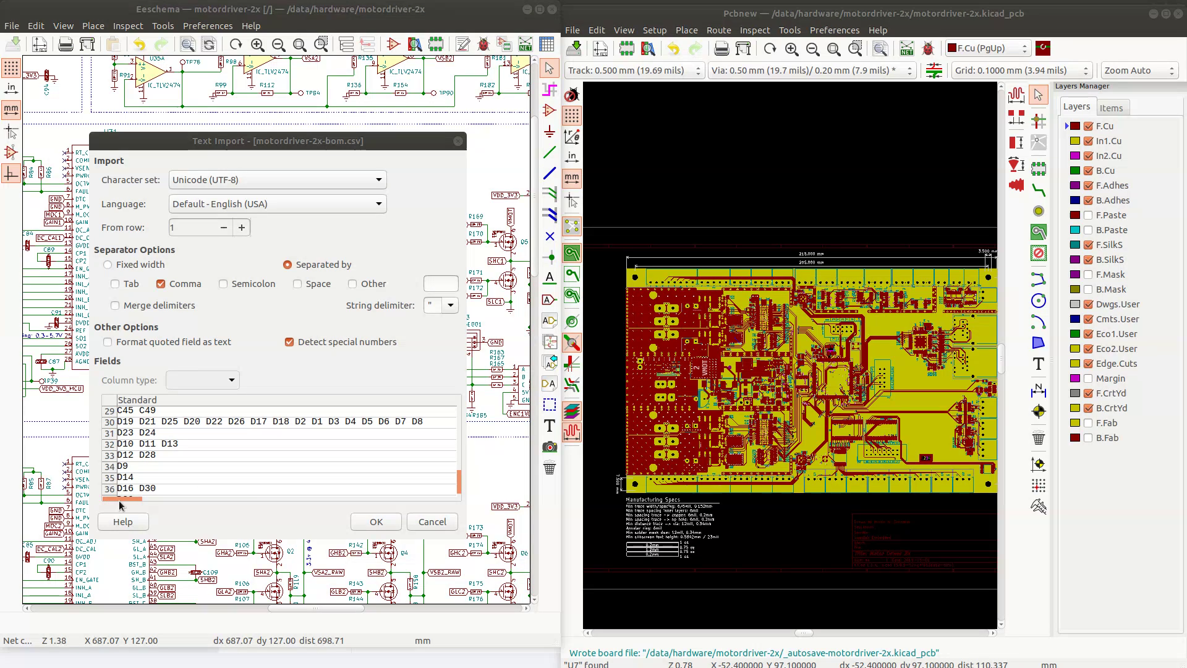
{"action": "left_click_drag", "start_coordinate": [121, 505], "coordinate": [314, 516]}
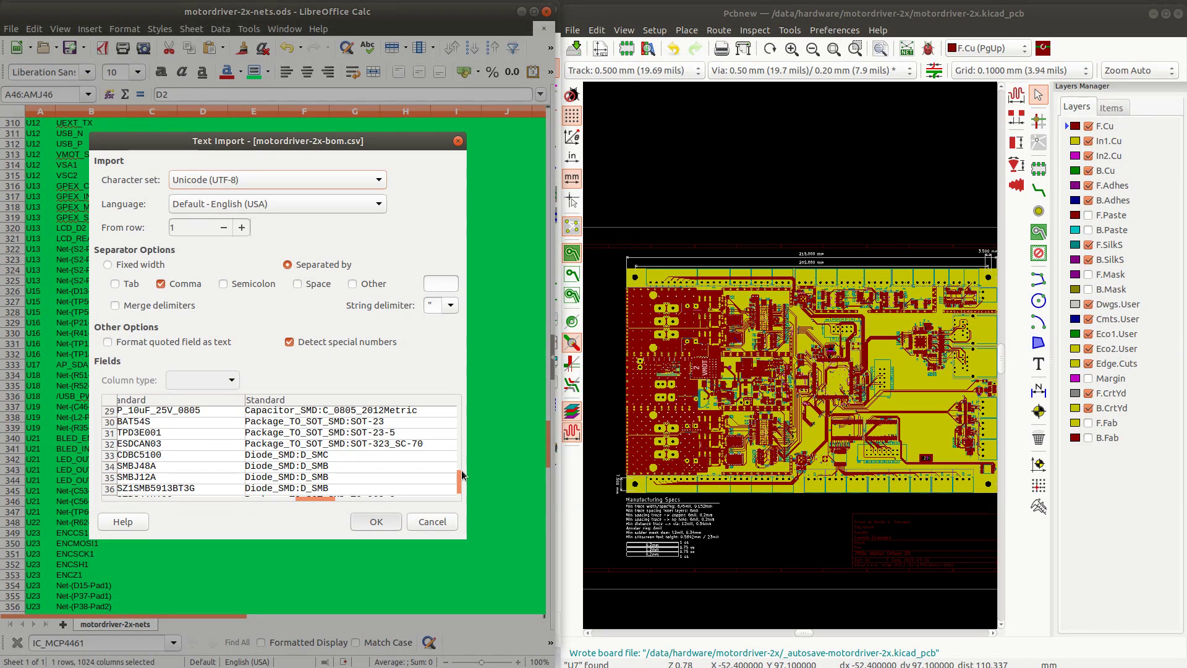
{"action": "left_click", "coordinate": [392, 525]}
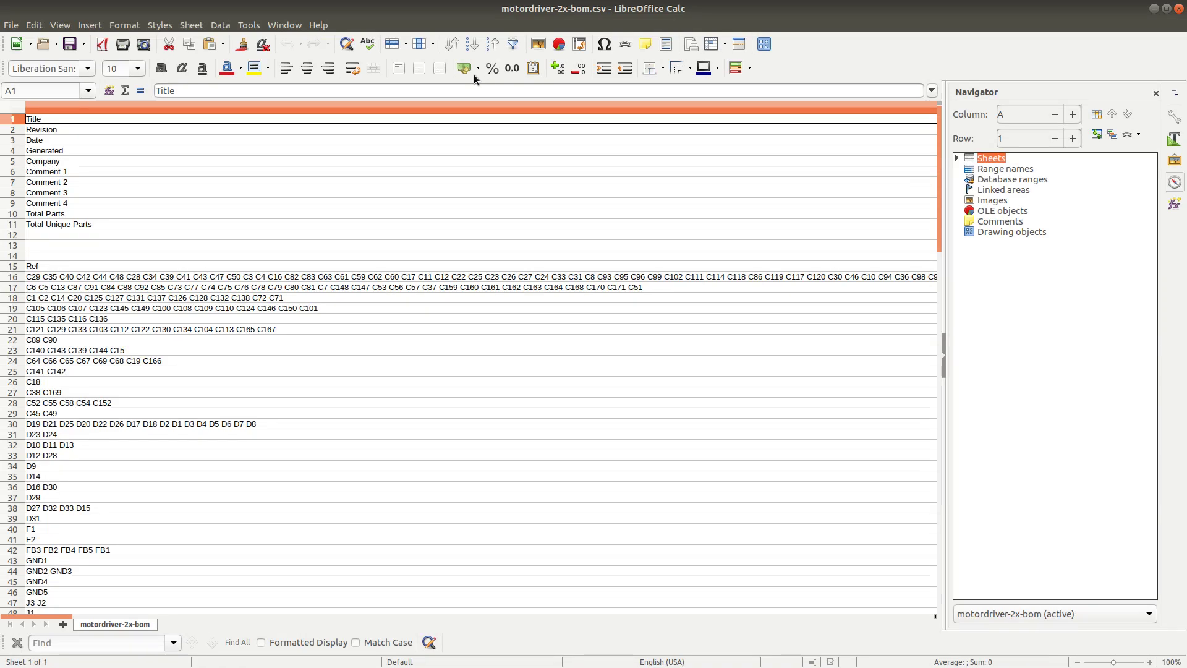
Delete rows 1 to 14 of the bill of materials, above the Ref header row
{"action": "left_click", "coordinate": [10, 121]}
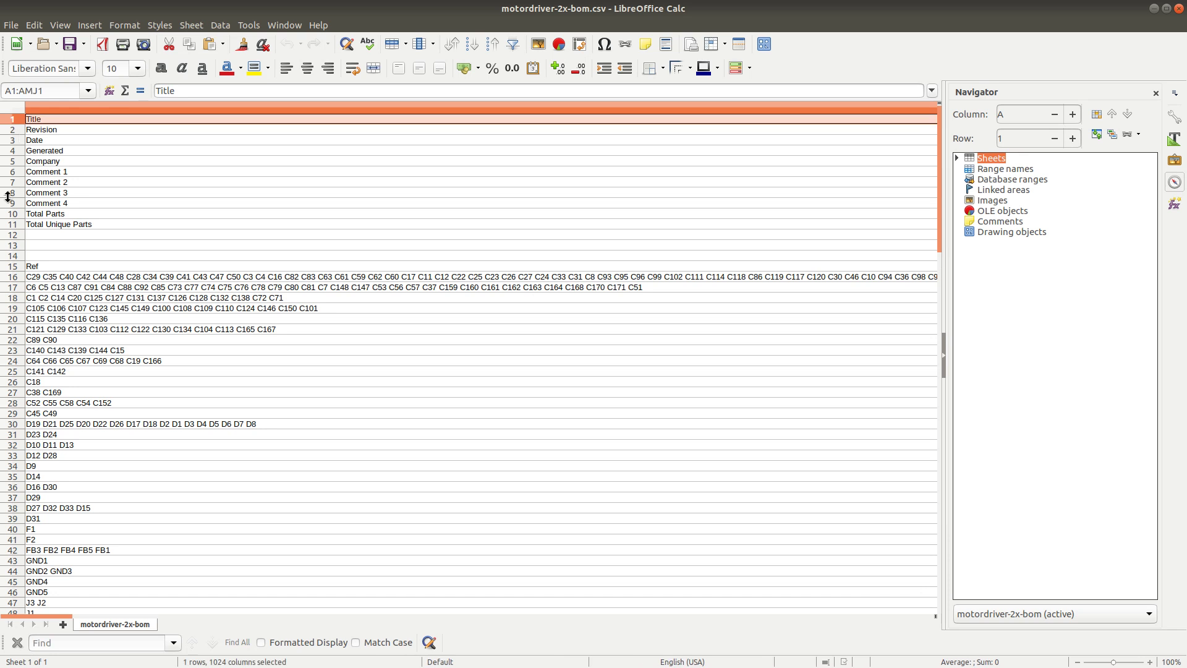
{"action": "left_click", "coordinate": [12, 256], "text": "shift"}
{"action": "right_click", "coordinate": [12, 256]}
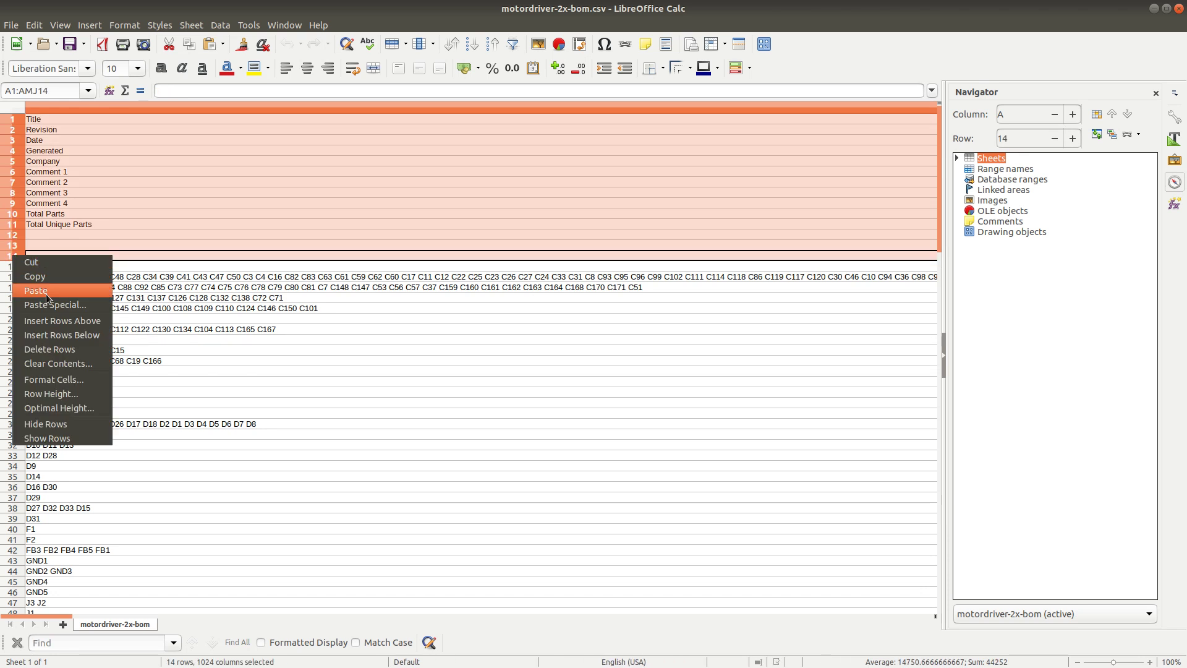
{"action": "left_click", "coordinate": [50, 349]}
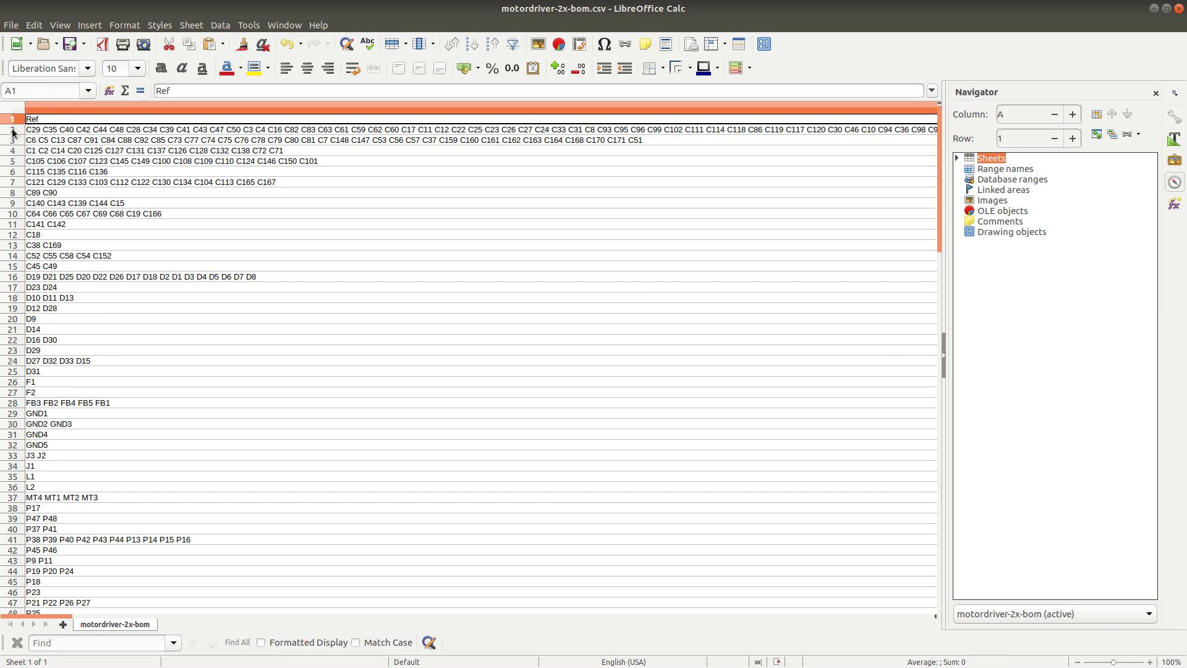
{"action": "scroll", "coordinate": [138, 377], "scroll_direction": "down", "scroll_amount": 20}
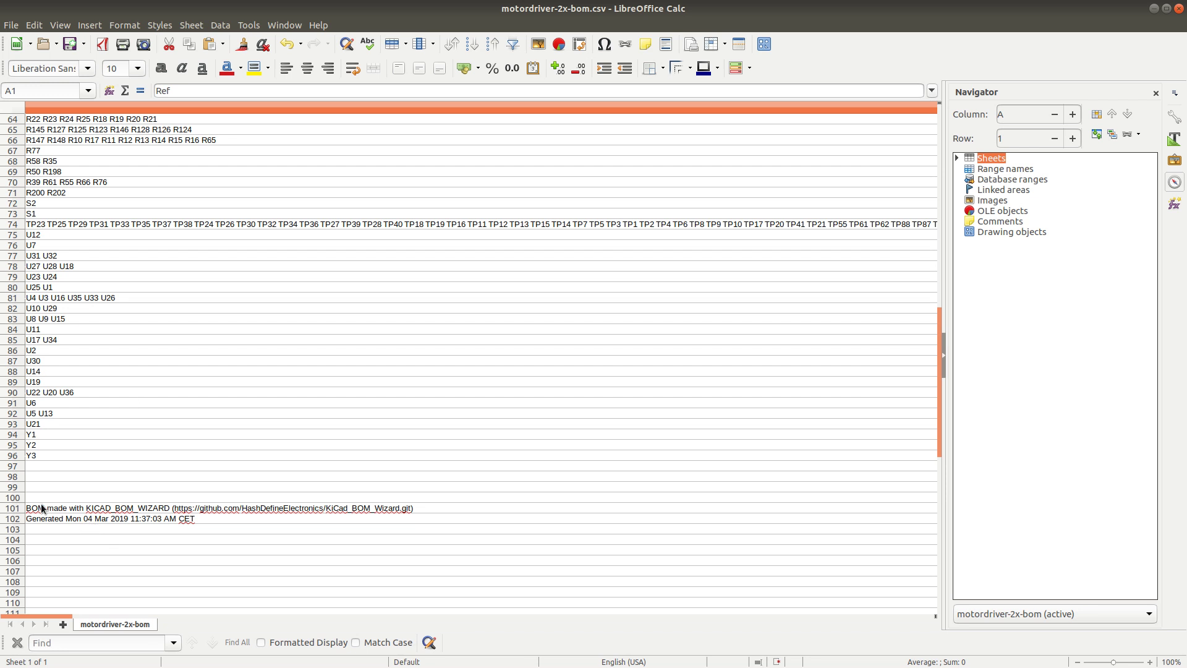
{"action": "left_click", "coordinate": [11, 468]}
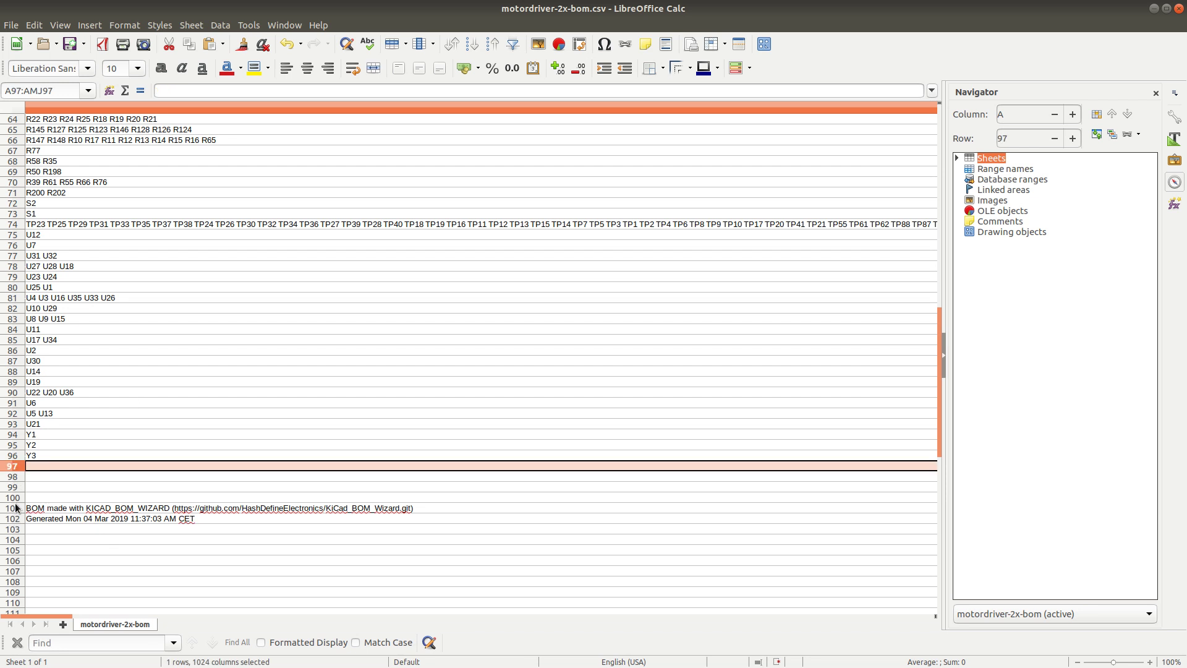
{"action": "left_click", "coordinate": [12, 518], "text": "shift"}
{"action": "right_click", "coordinate": [13, 518]}
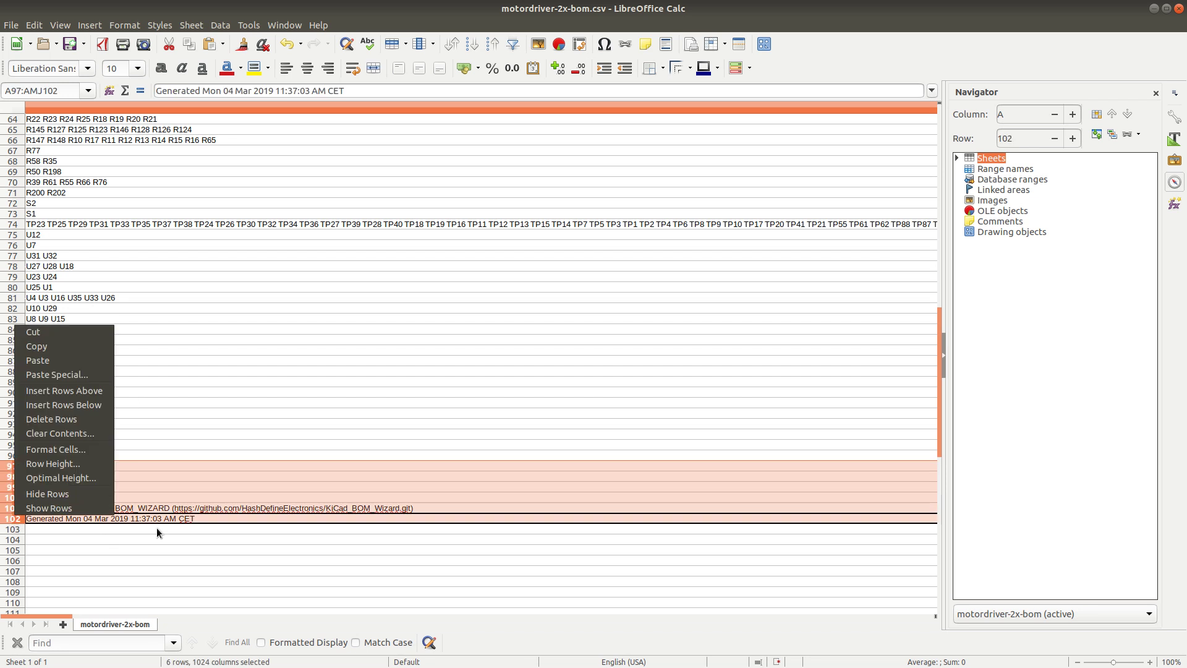
{"action": "key", "text": "Escape"}
{"action": "left_click", "coordinate": [188, 278]}
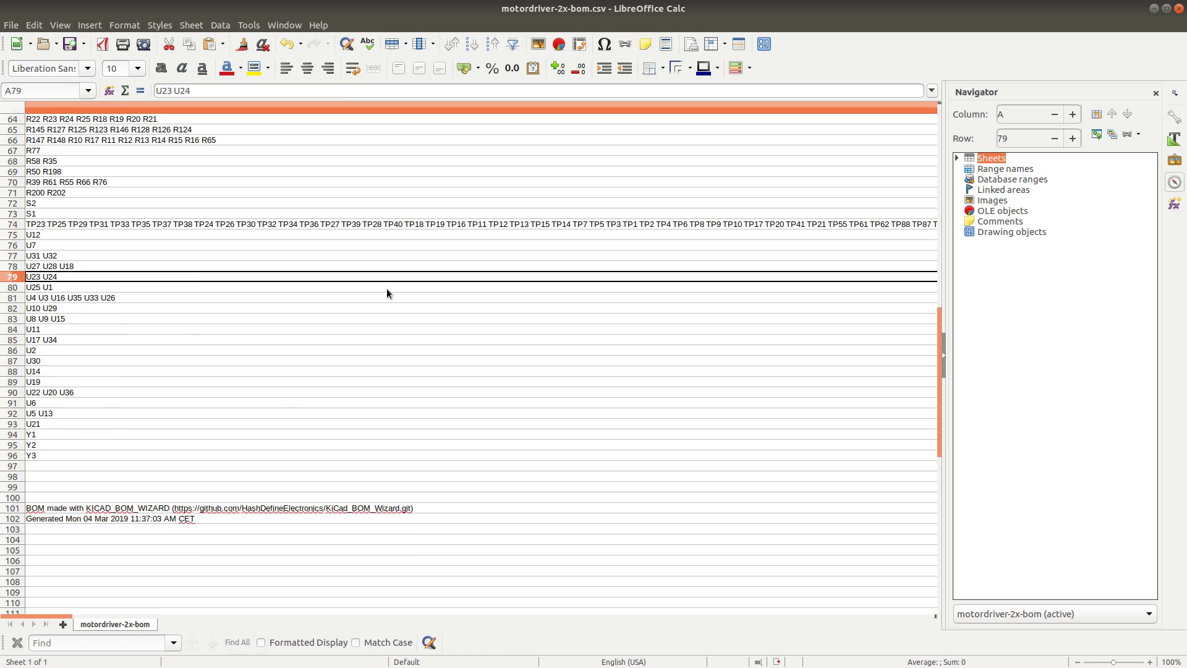
Review the bill of materials from the Ref header to row 96, examining the quantity, value, footprint and availability columns
{"action": "scroll", "coordinate": [395, 298], "scroll_direction": "up", "scroll_amount": 15}
{"action": "scroll", "coordinate": [396, 302], "scroll_direction": "up", "scroll_amount": 6}
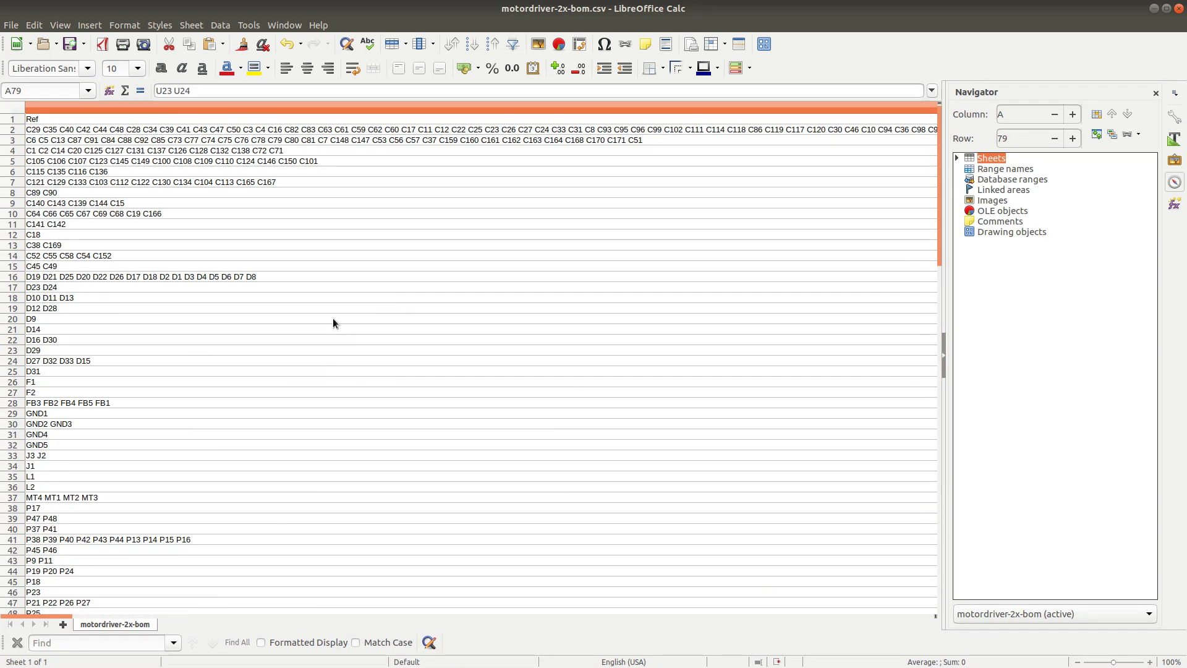
{"action": "left_click_drag", "start_coordinate": [57, 619], "coordinate": [165, 643]}
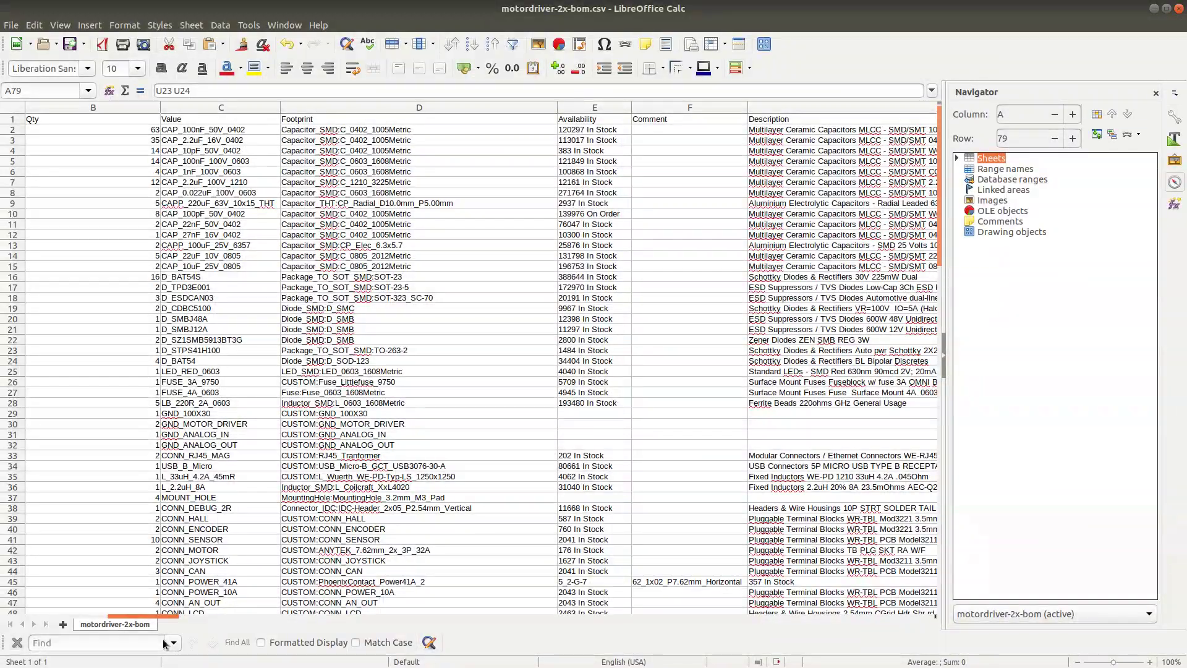
{"action": "scroll", "coordinate": [231, 439], "scroll_direction": "down", "scroll_amount": 13}
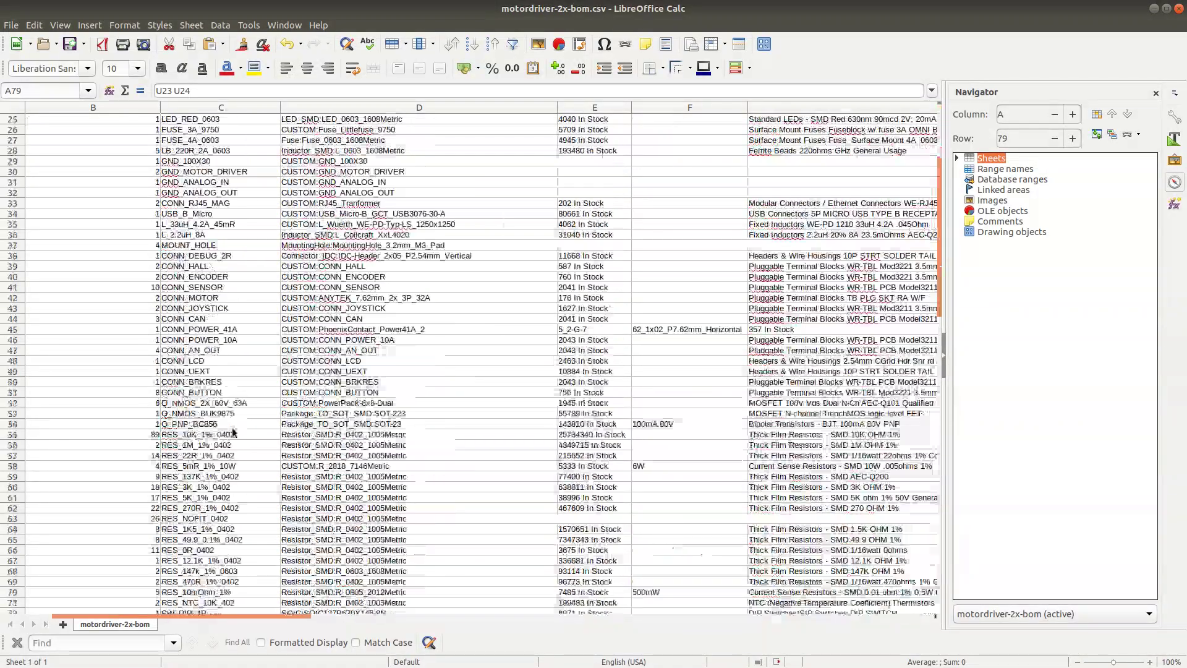
{"action": "scroll", "coordinate": [232, 439], "scroll_direction": "down", "scroll_amount": 8}
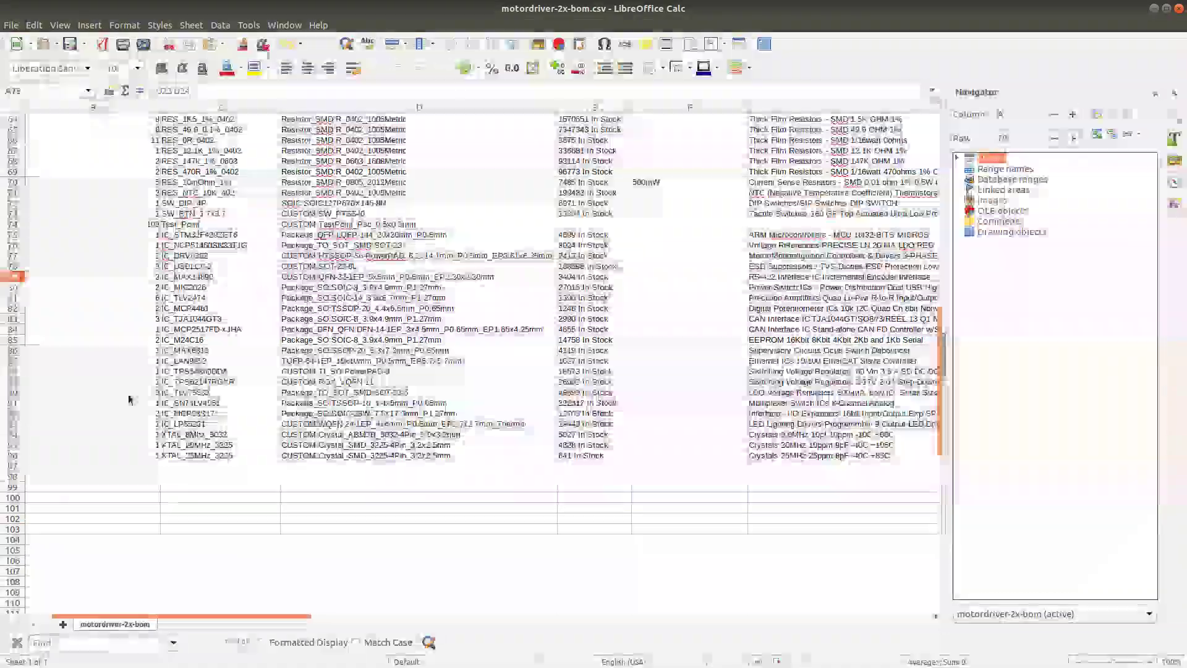
{"action": "scroll", "coordinate": [216, 343], "scroll_direction": "up", "scroll_amount": 20}
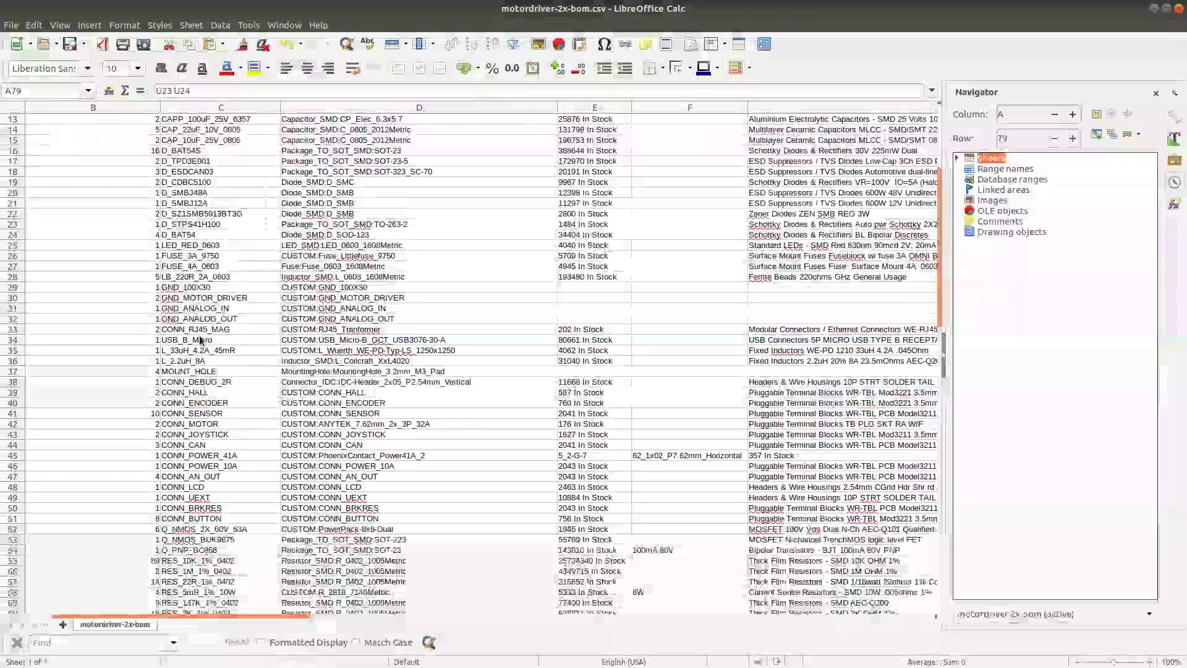
{"action": "scroll", "coordinate": [202, 354], "scroll_direction": "up", "scroll_amount": 1}
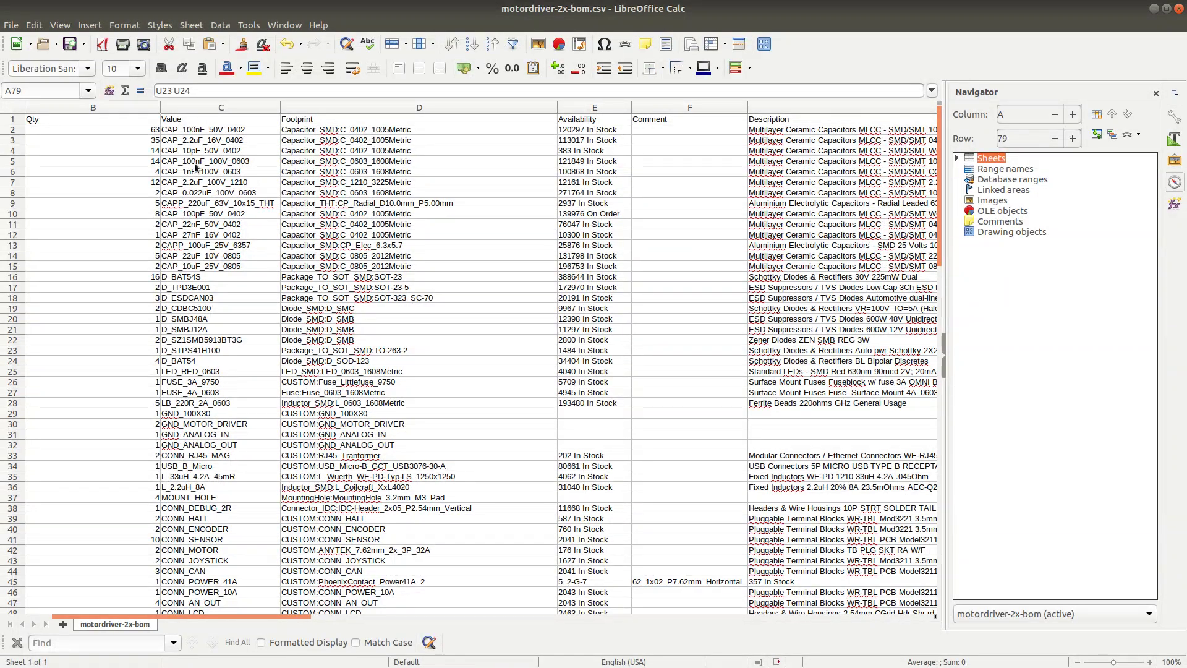
{"action": "scroll", "coordinate": [196, 195], "scroll_direction": "down", "scroll_amount": 12}
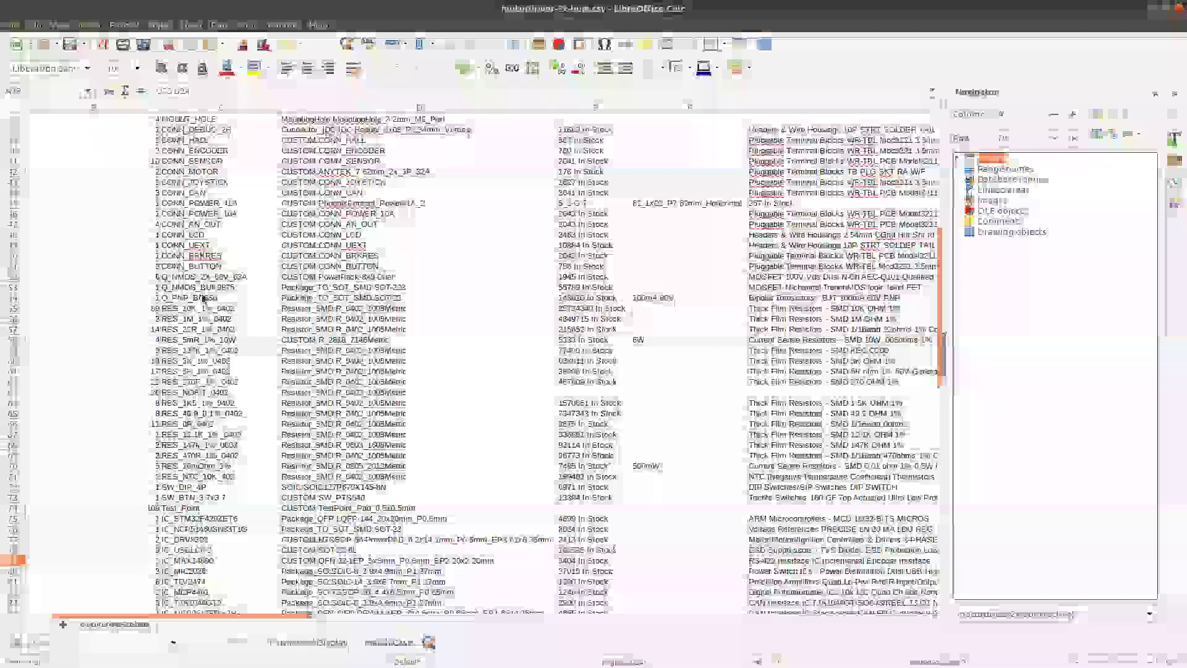
{"action": "scroll", "coordinate": [204, 299], "scroll_direction": "down", "scroll_amount": 8}
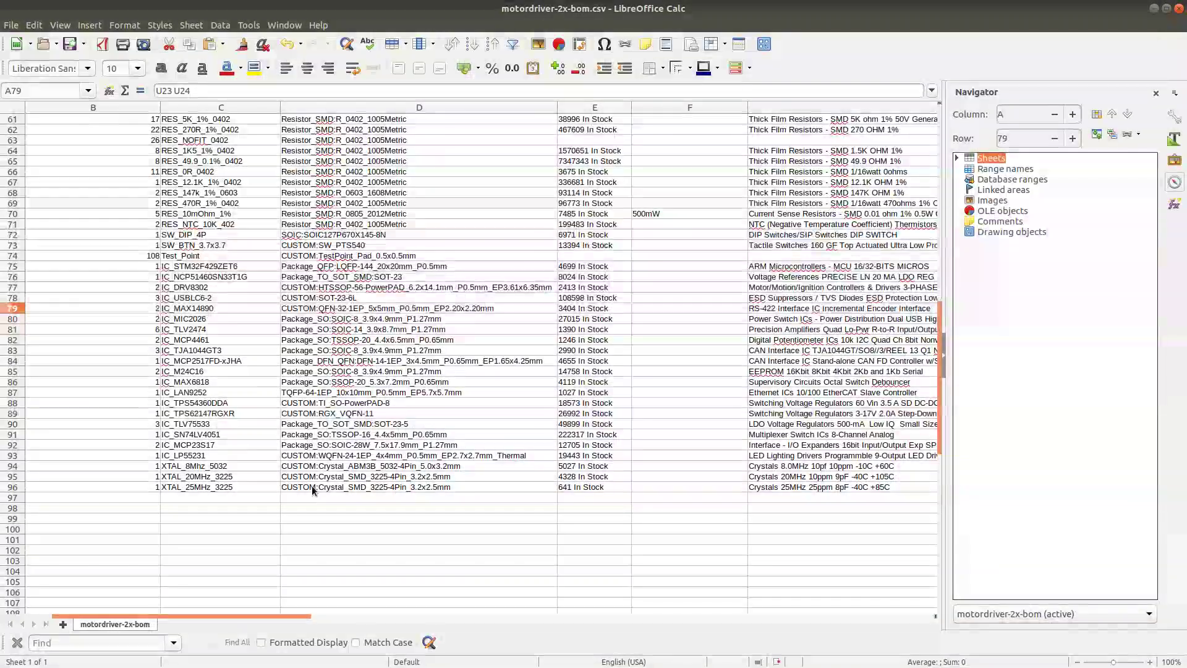
{"action": "scroll", "coordinate": [198, 257], "scroll_direction": "up", "scroll_amount": 9}
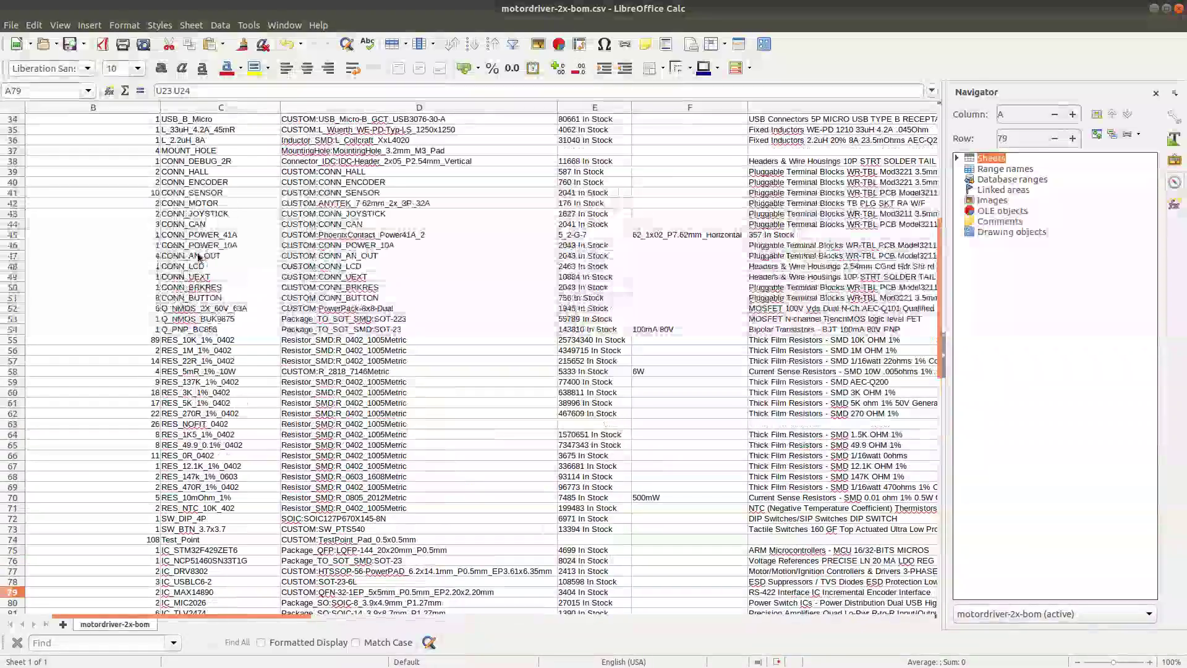
{"action": "scroll", "coordinate": [198, 257], "scroll_direction": "up", "scroll_amount": 11}
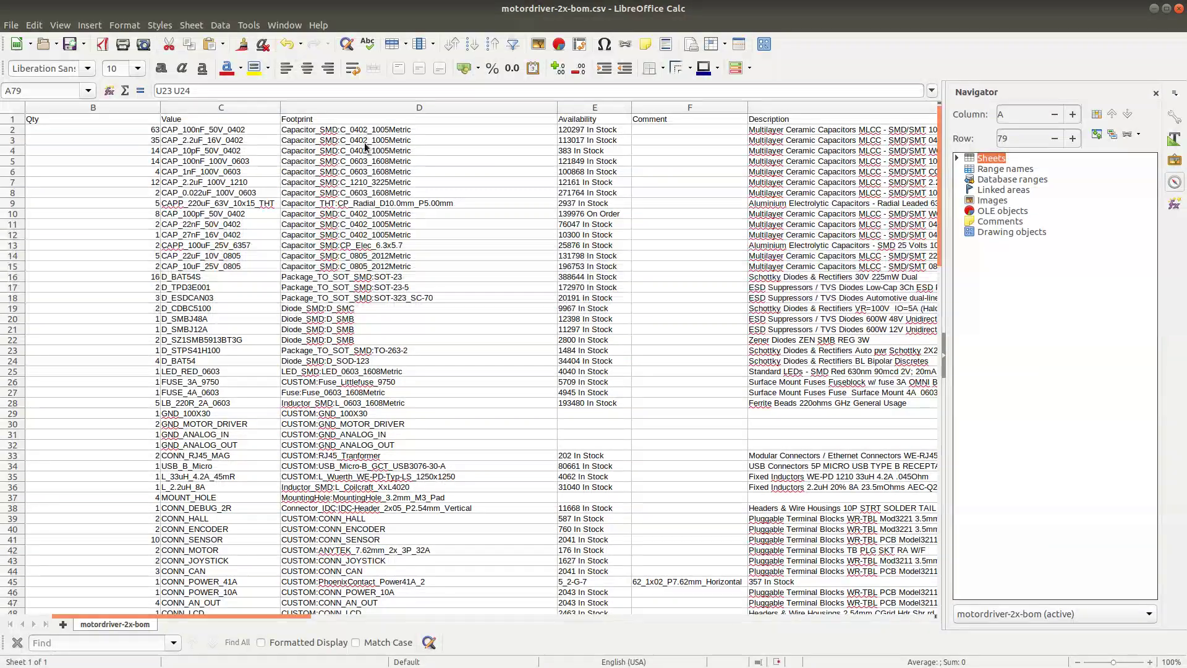
{"action": "scroll", "coordinate": [175, 165], "scroll_direction": "down", "scroll_amount": 8}
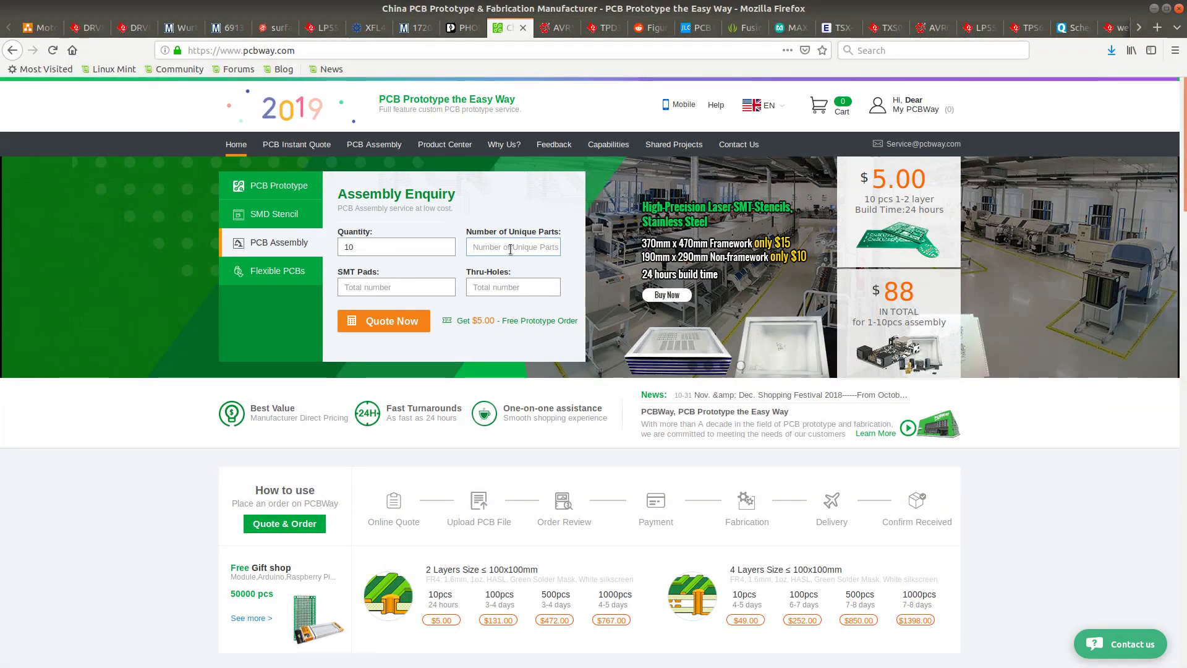
Switch to the PCBWay enquiry in Firefox, enter 96 unique parts and 85 SMT pads, and request the quote
{"action": "left_click", "coordinate": [511, 249]}
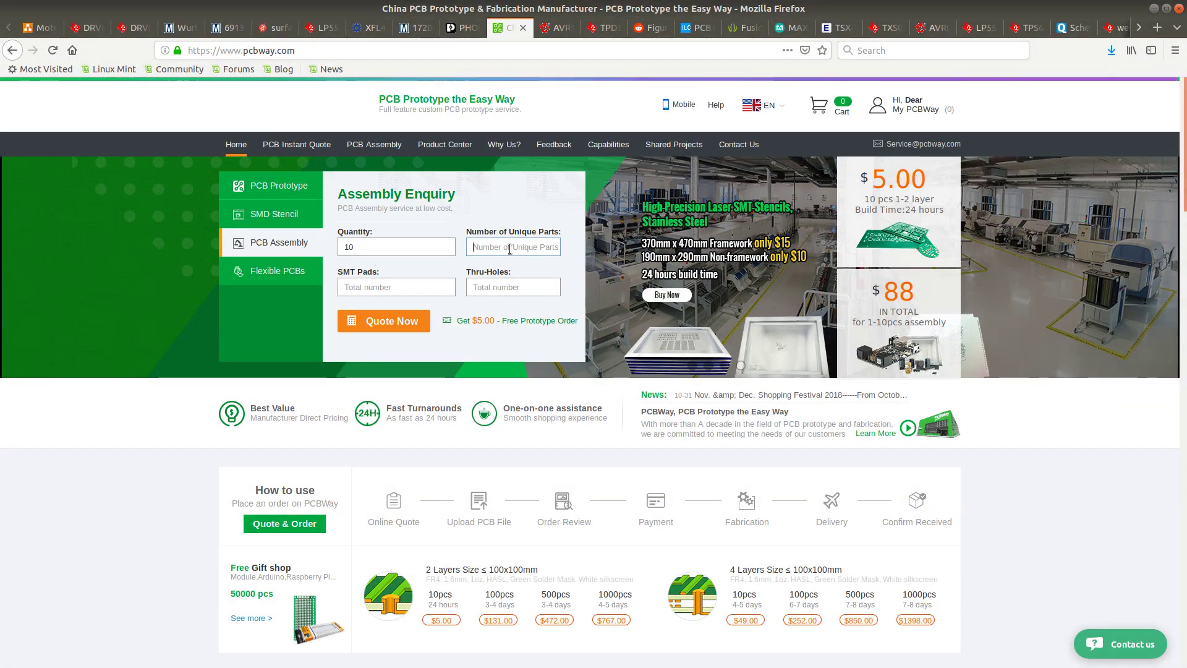
{"action": "type", "text": "96"}
{"action": "key", "text": "Tab"}
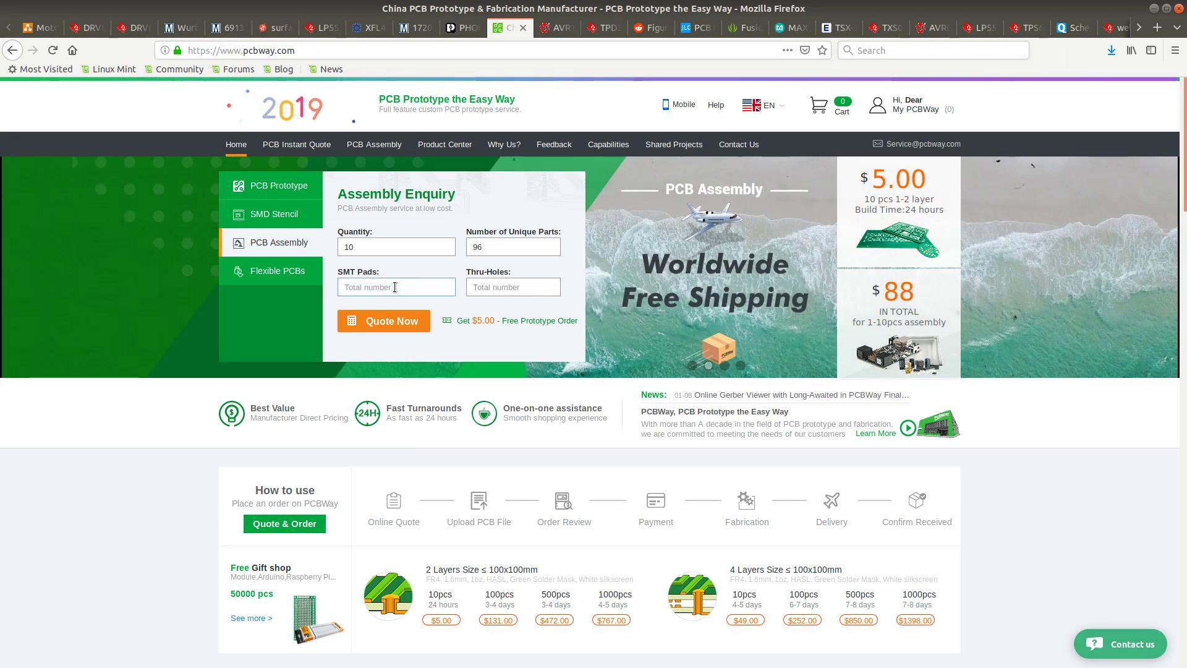
{"action": "type", "text": "85"}
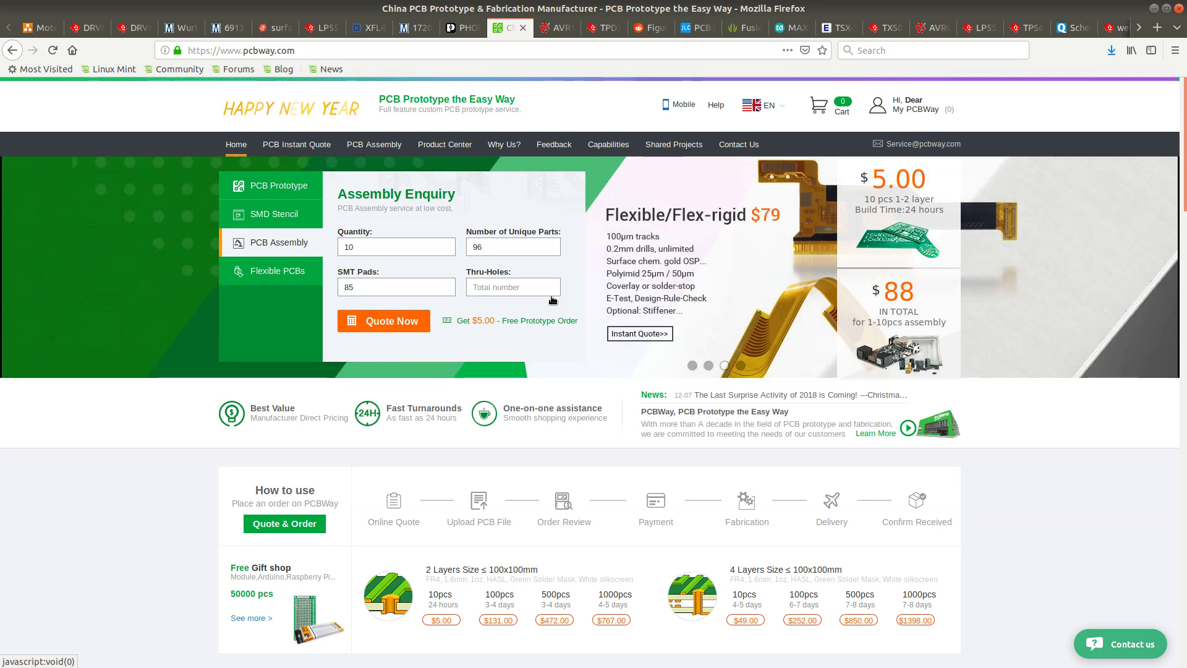
{"action": "left_click", "coordinate": [382, 322]}
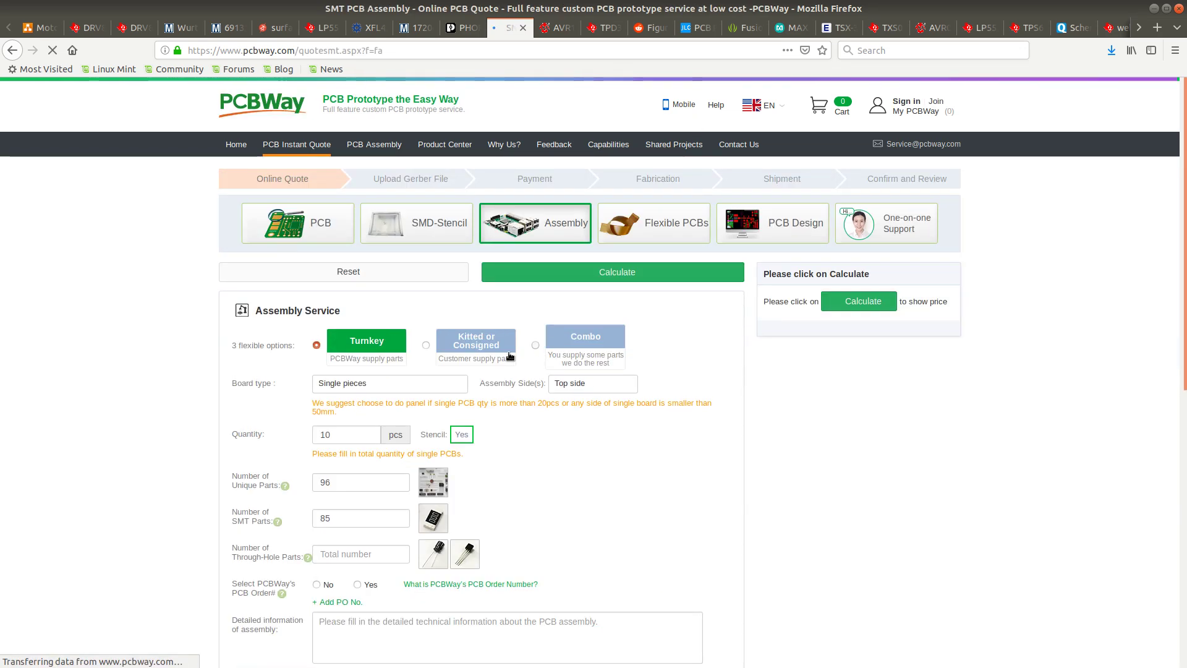
Set the assembly service to cover both sides of the board
{"action": "scroll", "coordinate": [323, 340], "scroll_direction": "down", "scroll_amount": 2}
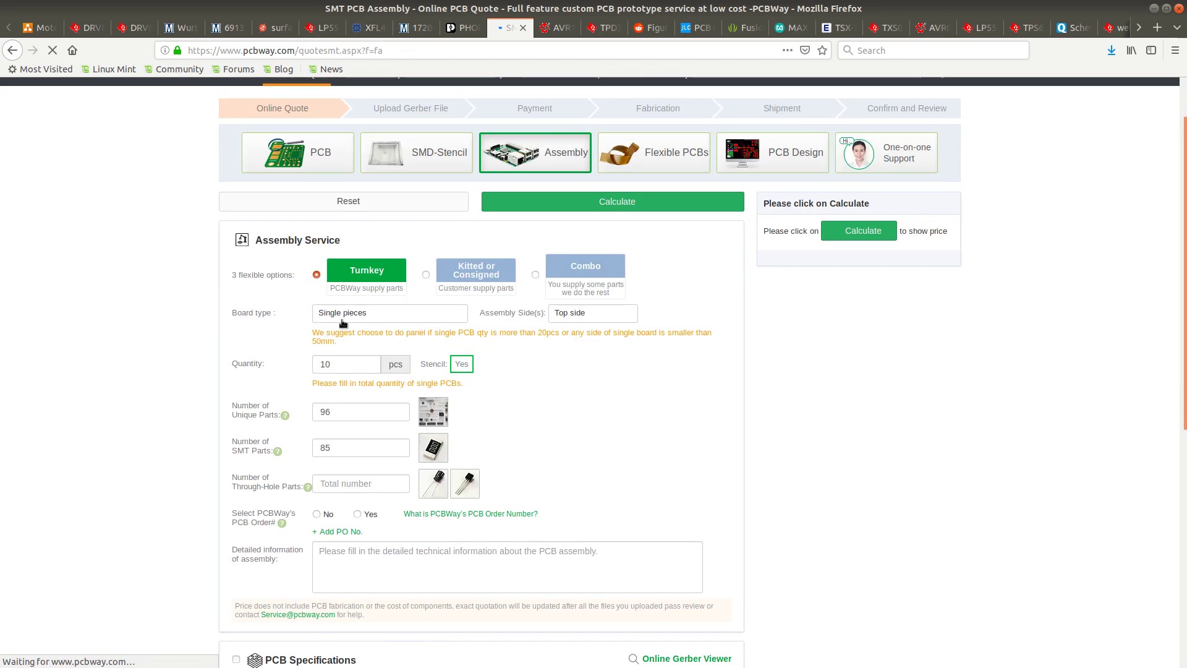
{"action": "left_click", "coordinate": [579, 313]}
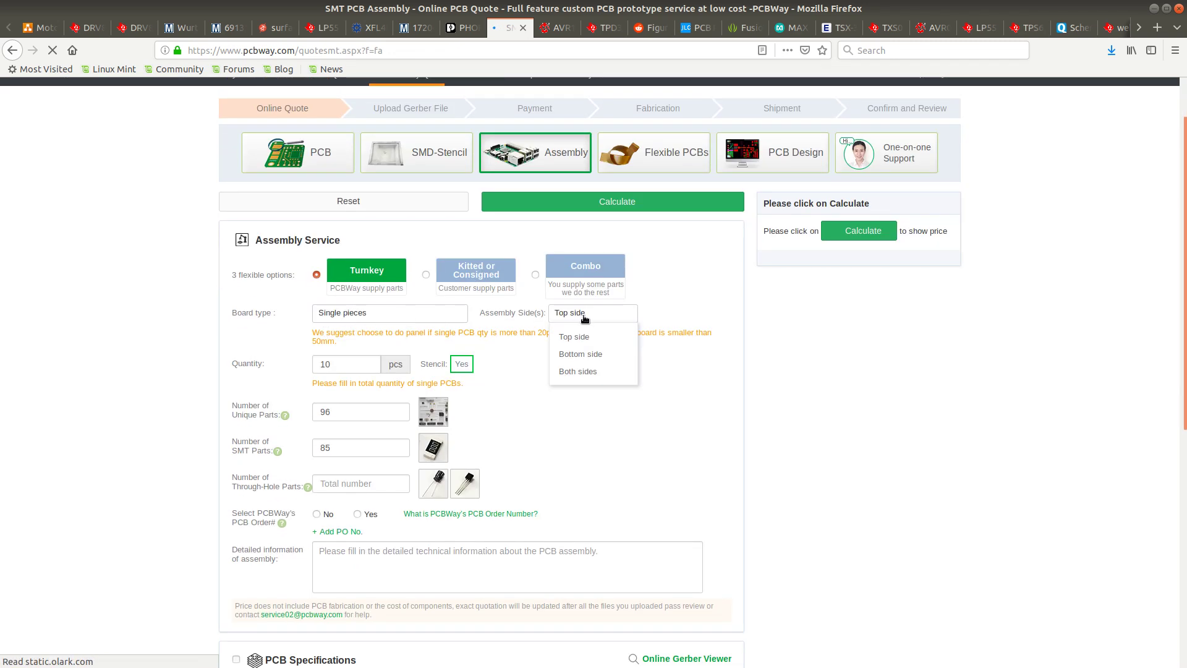
{"action": "left_click", "coordinate": [581, 372]}
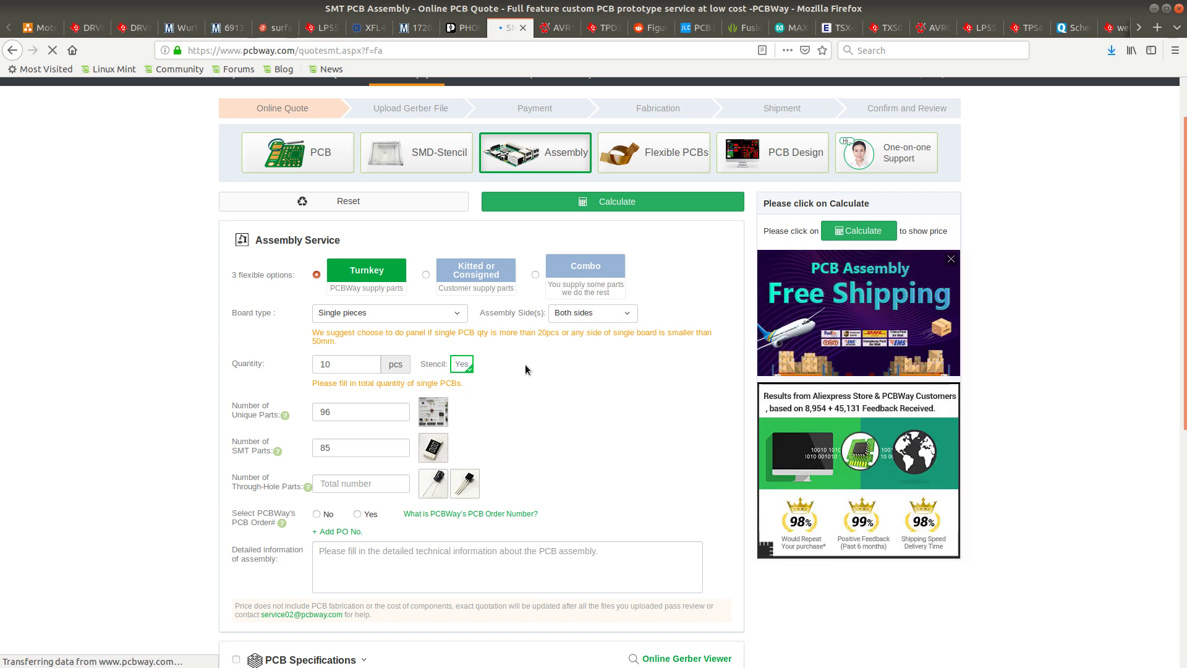
Consult the board layout in Pcbnew and set the quote's number of through-hole parts to 40
{"action": "scroll", "coordinate": [499, 366], "scroll_direction": "down", "scroll_amount": 2}
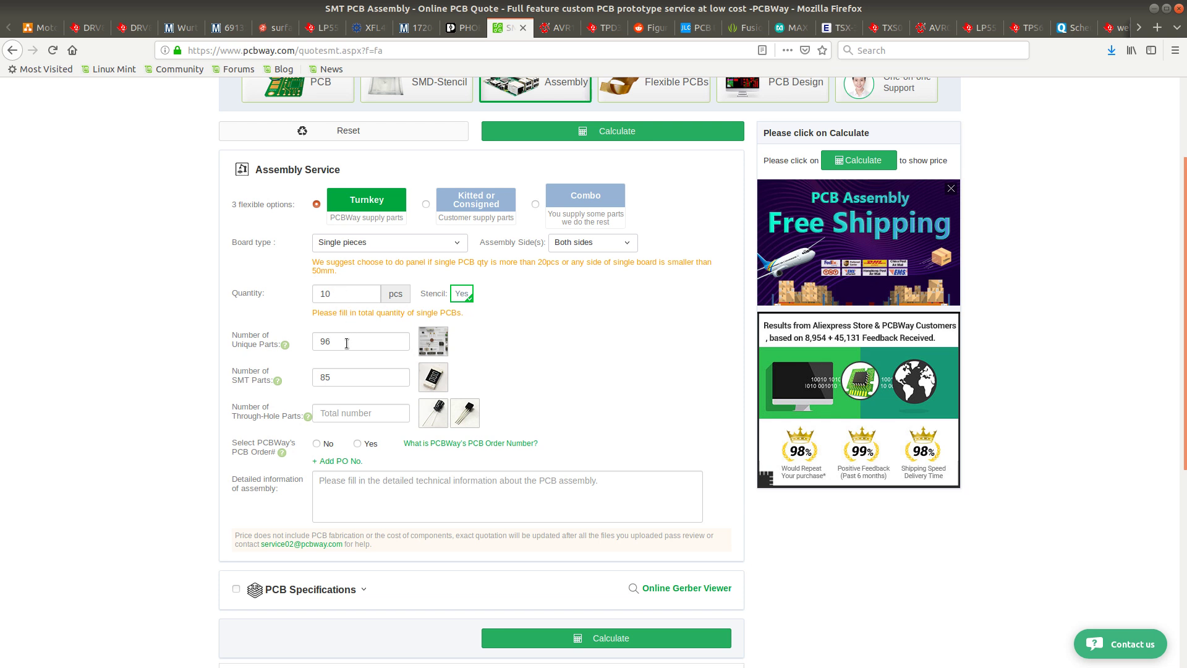
{"action": "scroll", "coordinate": [348, 343], "scroll_direction": "down", "scroll_amount": 3}
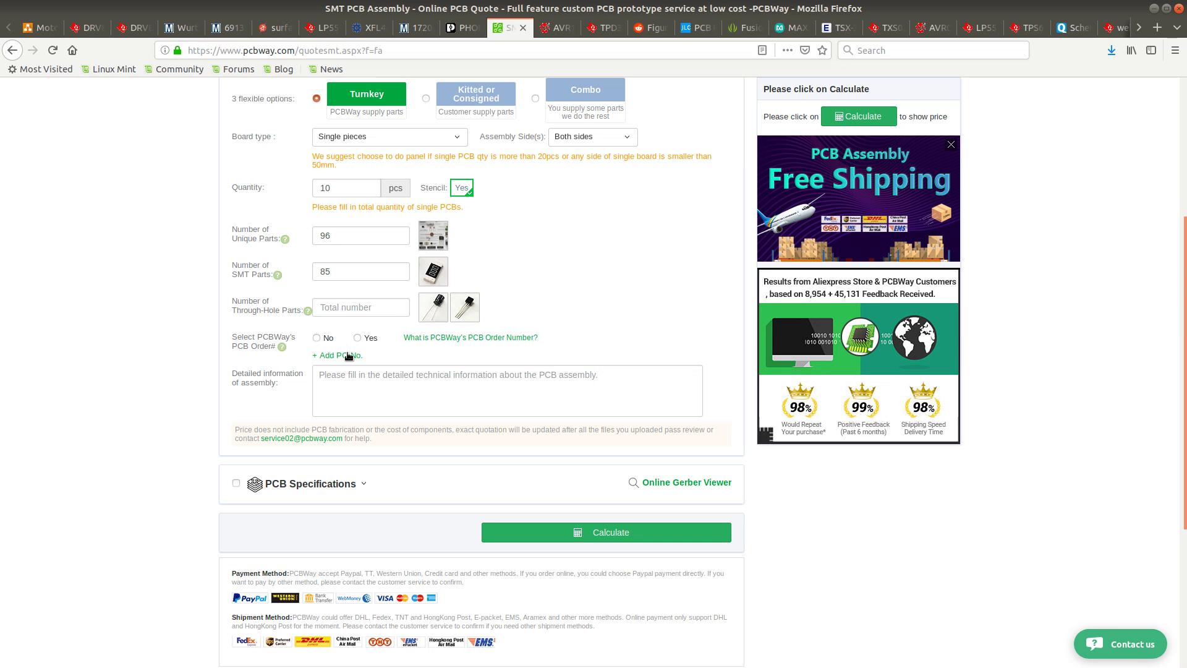
{"action": "left_click", "coordinate": [354, 309]}
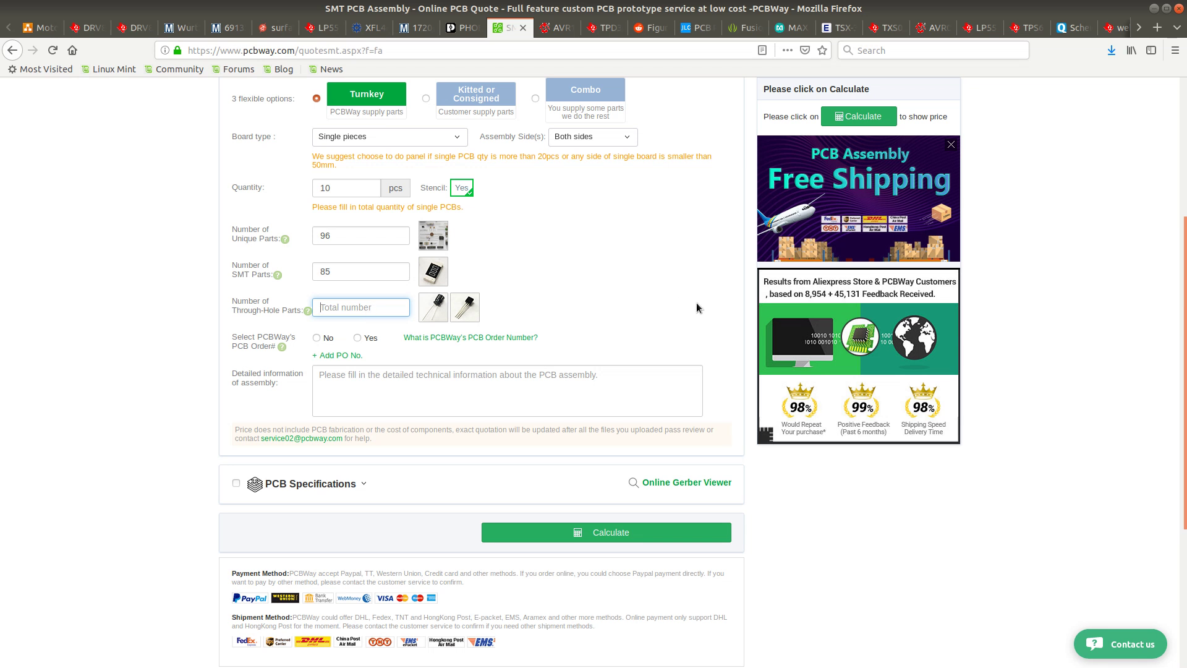
{"action": "left_click", "coordinate": [397, 298]}
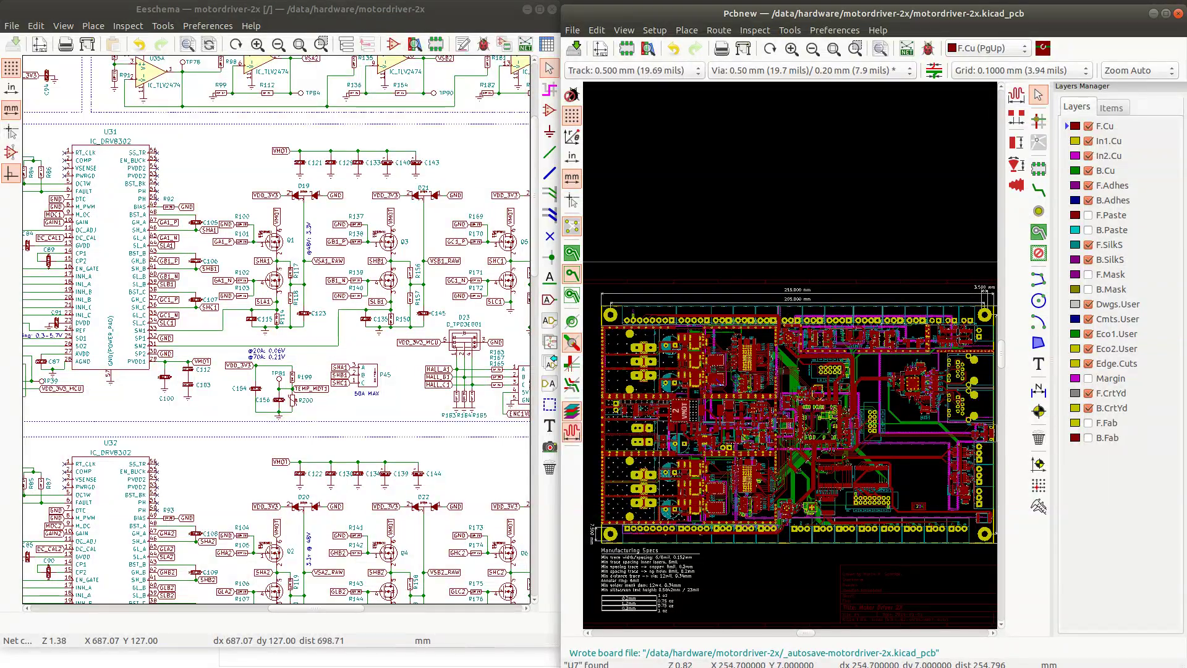
{"action": "key", "text": "alt+Tab"}
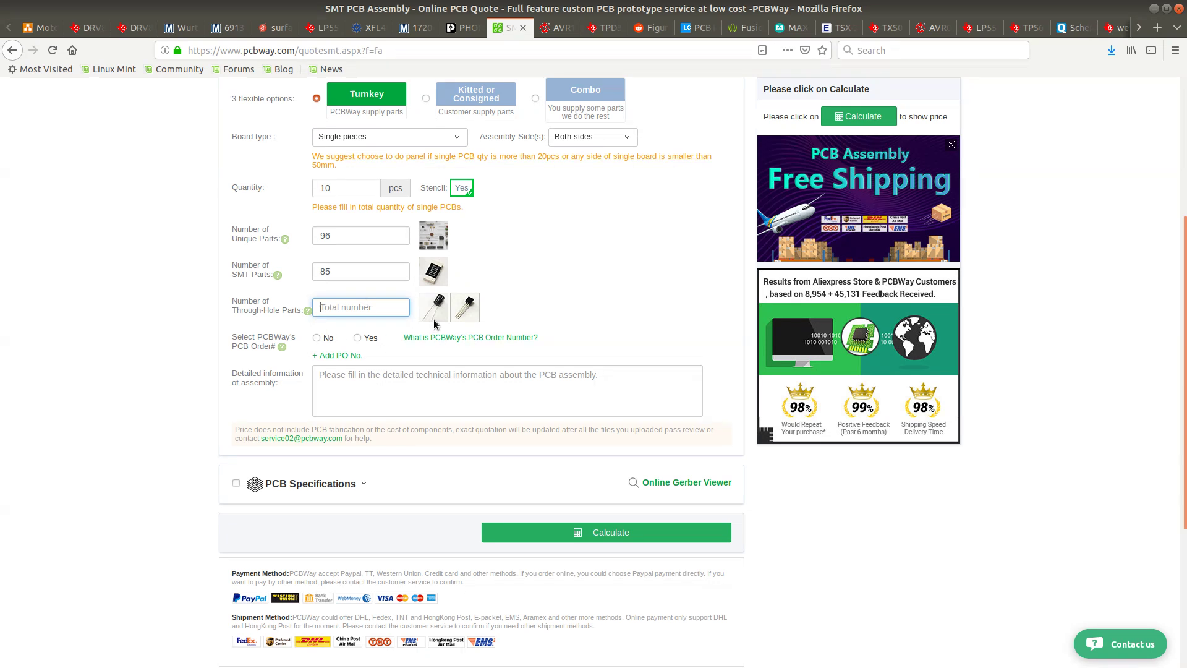
{"action": "type", "text": "40"}
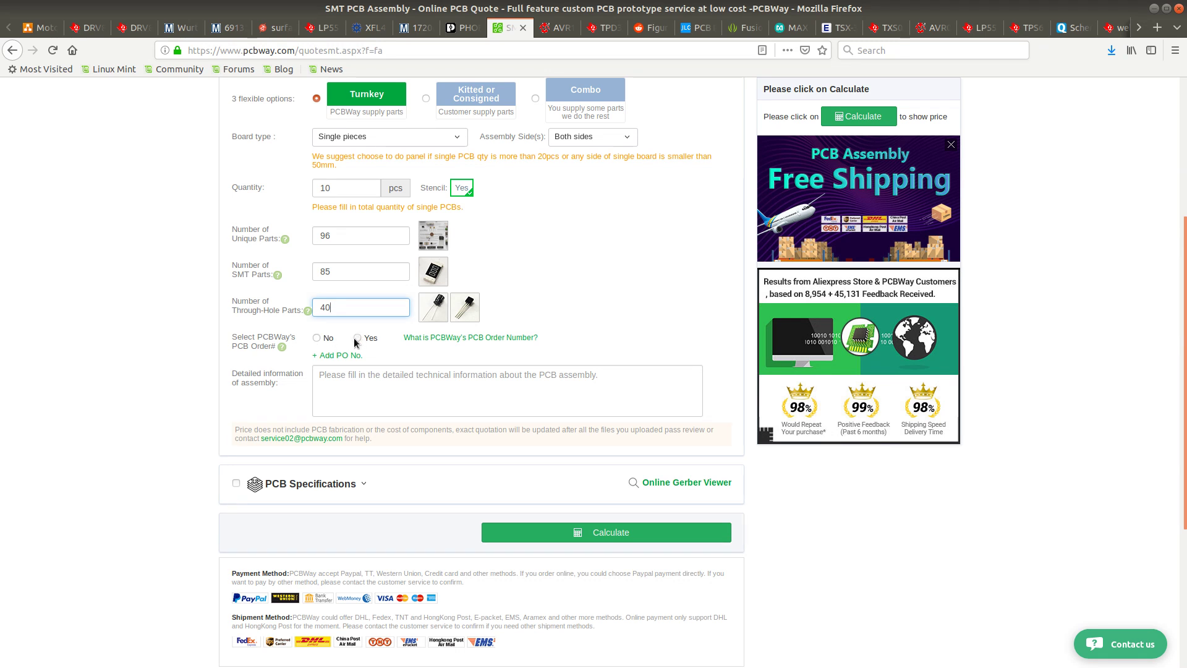
Read the explanation of what PCBWay's PCB order number is and dismiss it
{"action": "scroll", "coordinate": [242, 431], "scroll_direction": "down", "scroll_amount": 2}
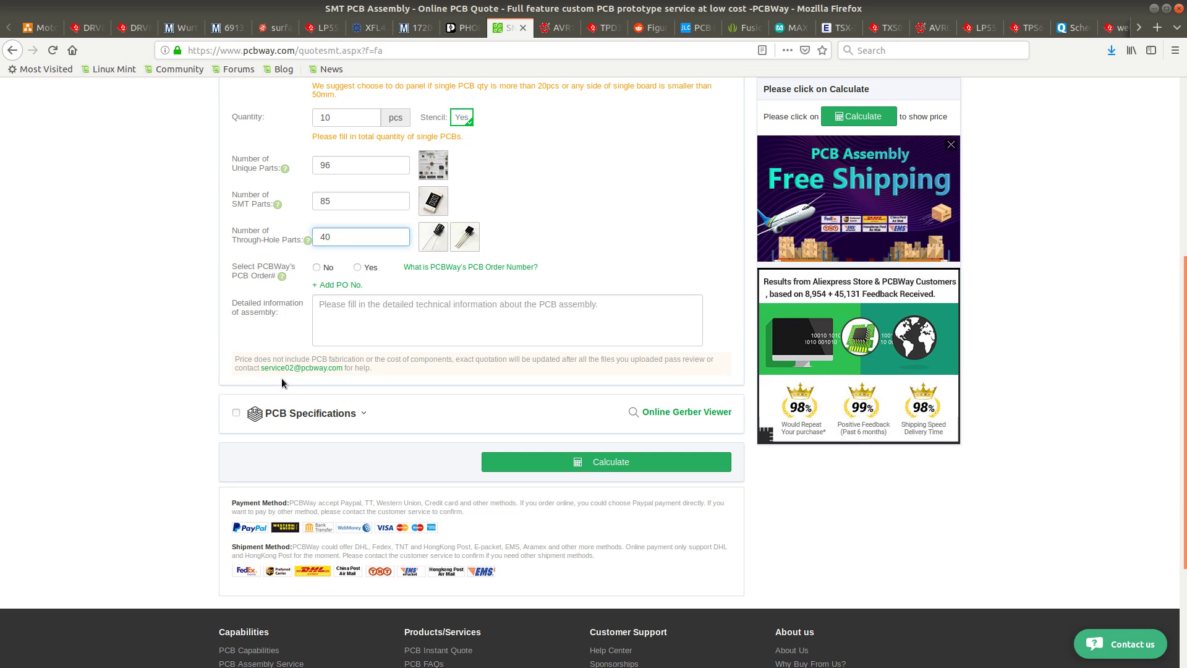
{"action": "left_click", "coordinate": [436, 267]}
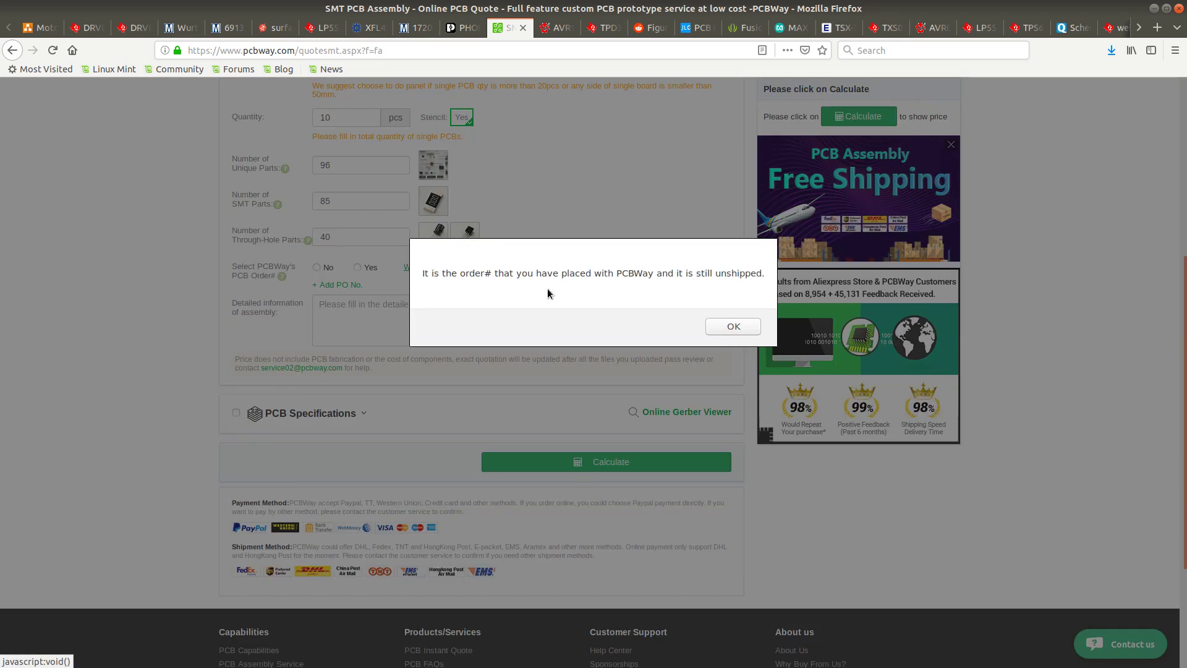
{"action": "left_click", "coordinate": [733, 327]}
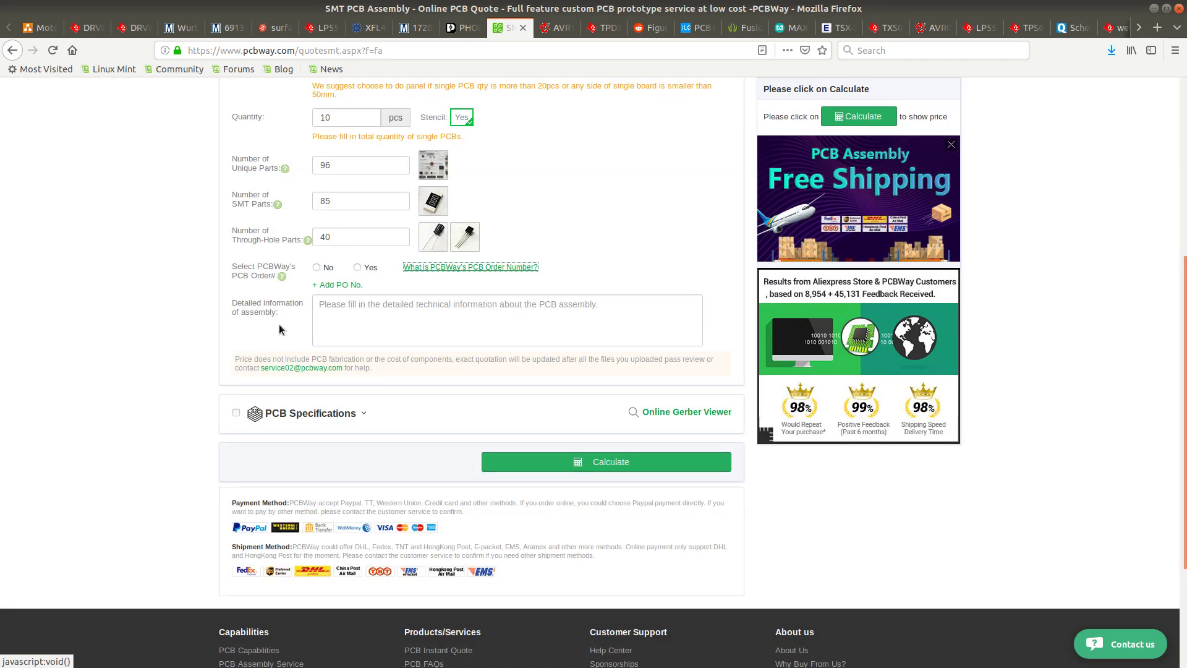
Include the PCB specifications in the quote, with a single-board size of 215 x 130 mm and a quantity of 10
{"action": "scroll", "coordinate": [288, 367], "scroll_direction": "down", "scroll_amount": 2}
{"action": "left_click", "coordinate": [237, 342]}
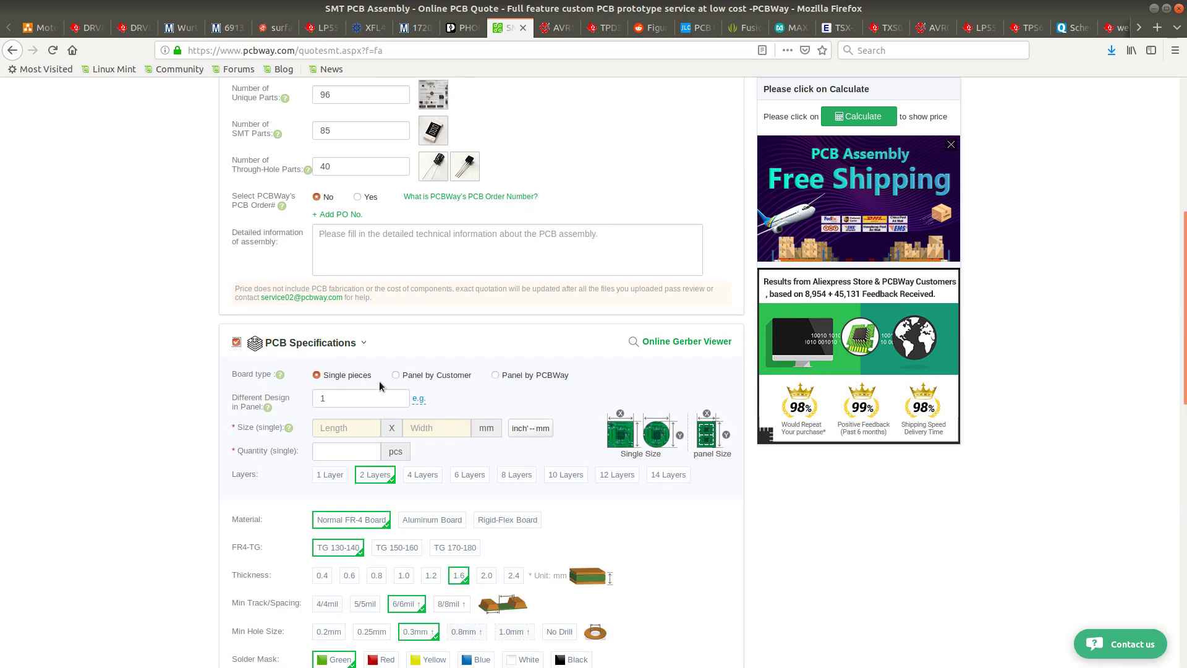
{"action": "left_click", "coordinate": [352, 427]}
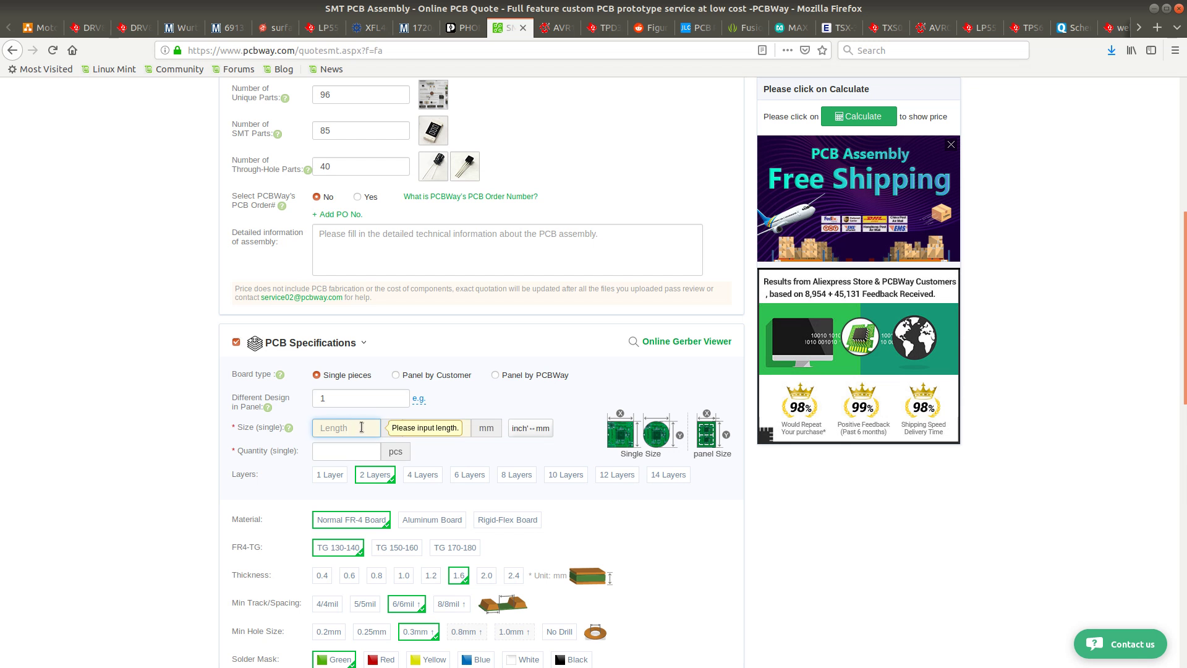
{"action": "type", "text": "215"}
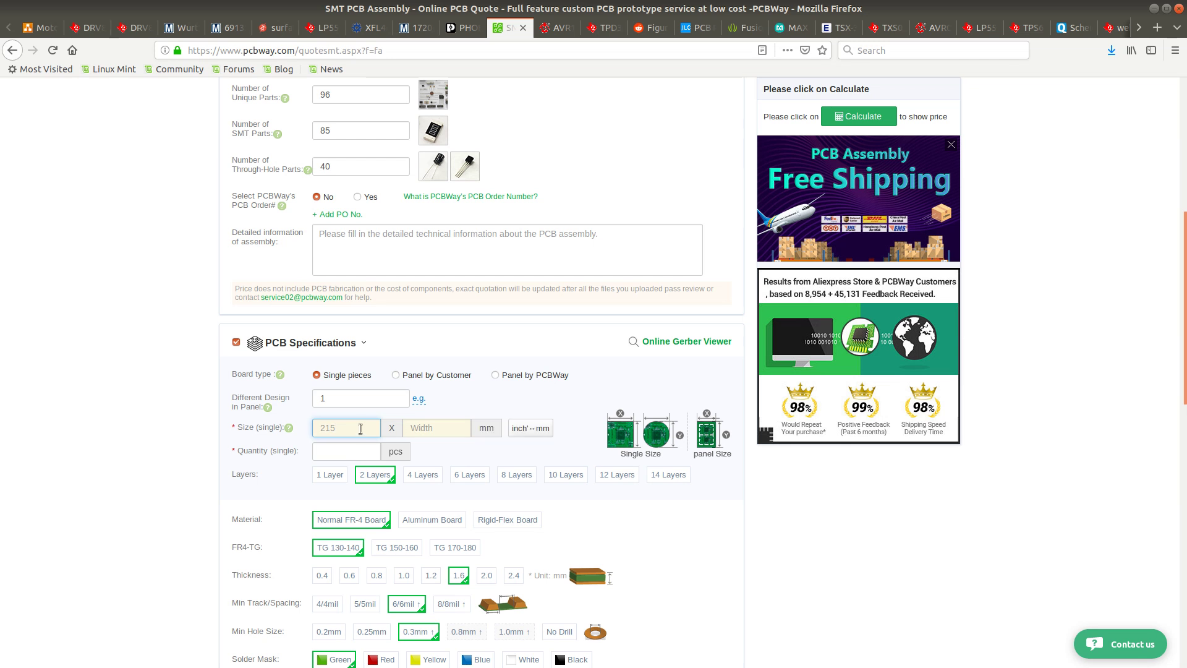
{"action": "left_click", "coordinate": [428, 434]}
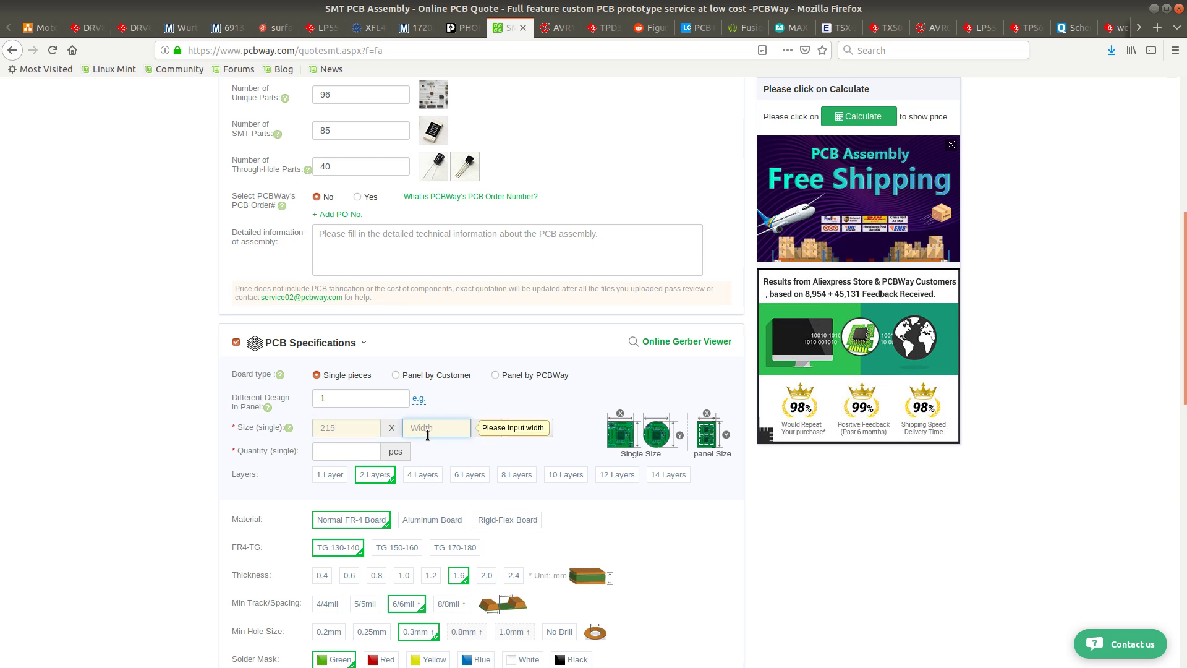
{"action": "type", "text": "130"}
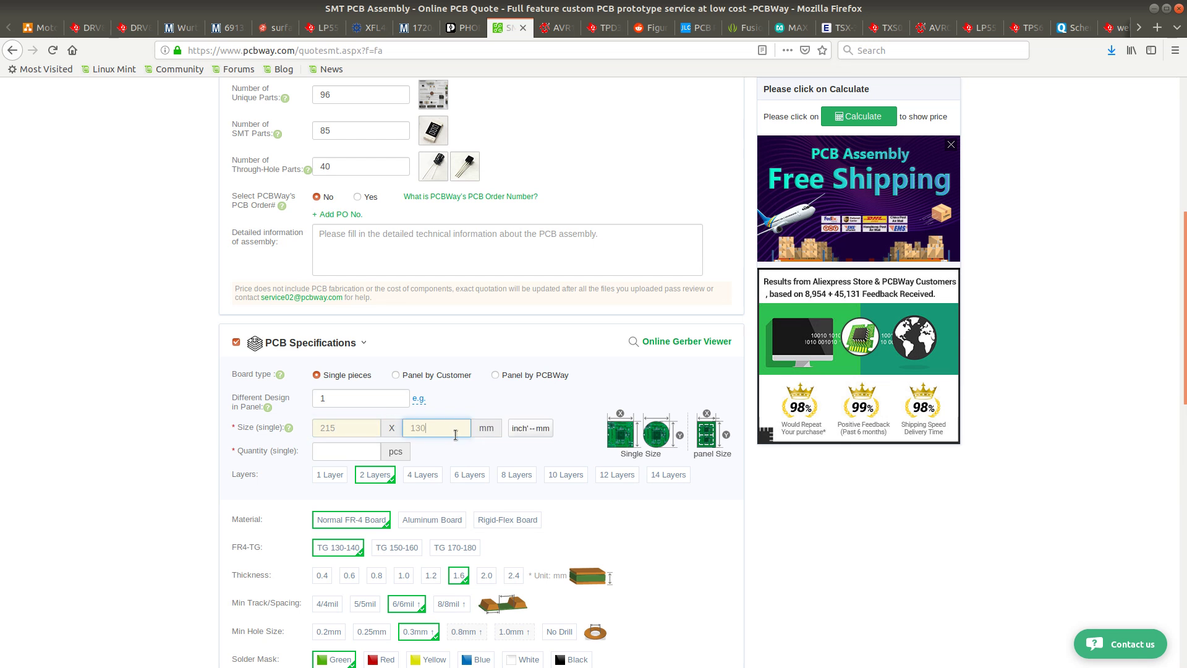
{"action": "left_click", "coordinate": [328, 448]}
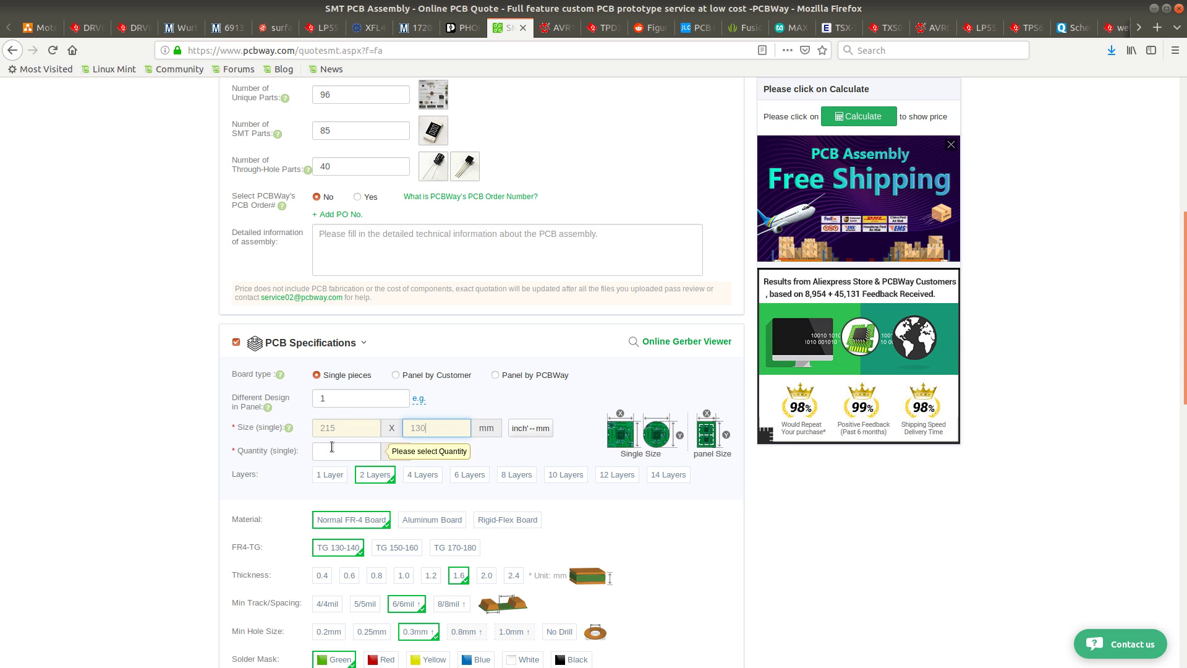
{"action": "left_click", "coordinate": [363, 470]}
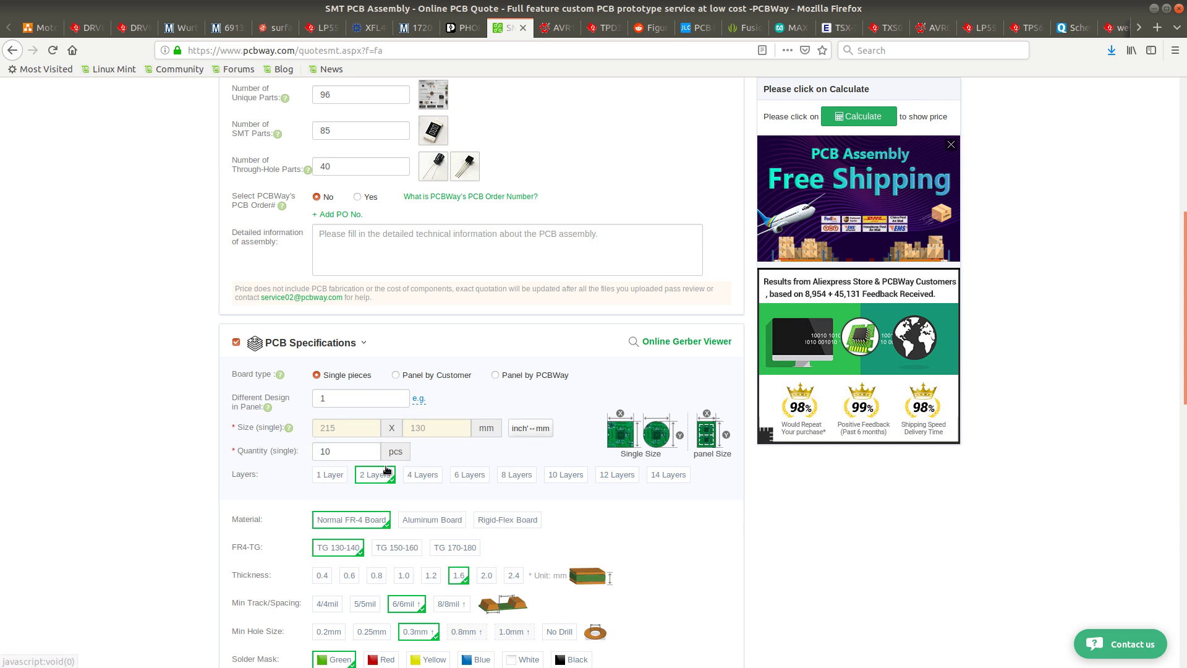
{"action": "scroll", "coordinate": [408, 468], "scroll_direction": "down", "scroll_amount": 3}
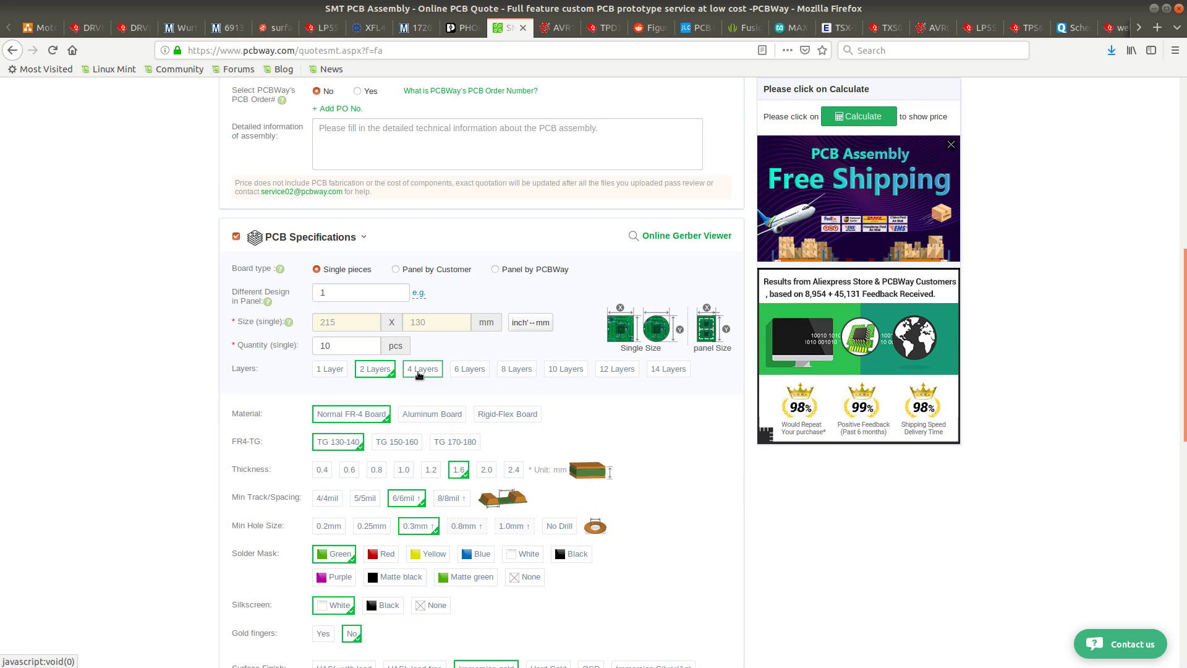
Set the PCB to 4 layers and submit the layer order F, In1, In2, B, consulting the layer names in Pcbnew
{"action": "left_click", "coordinate": [421, 371]}
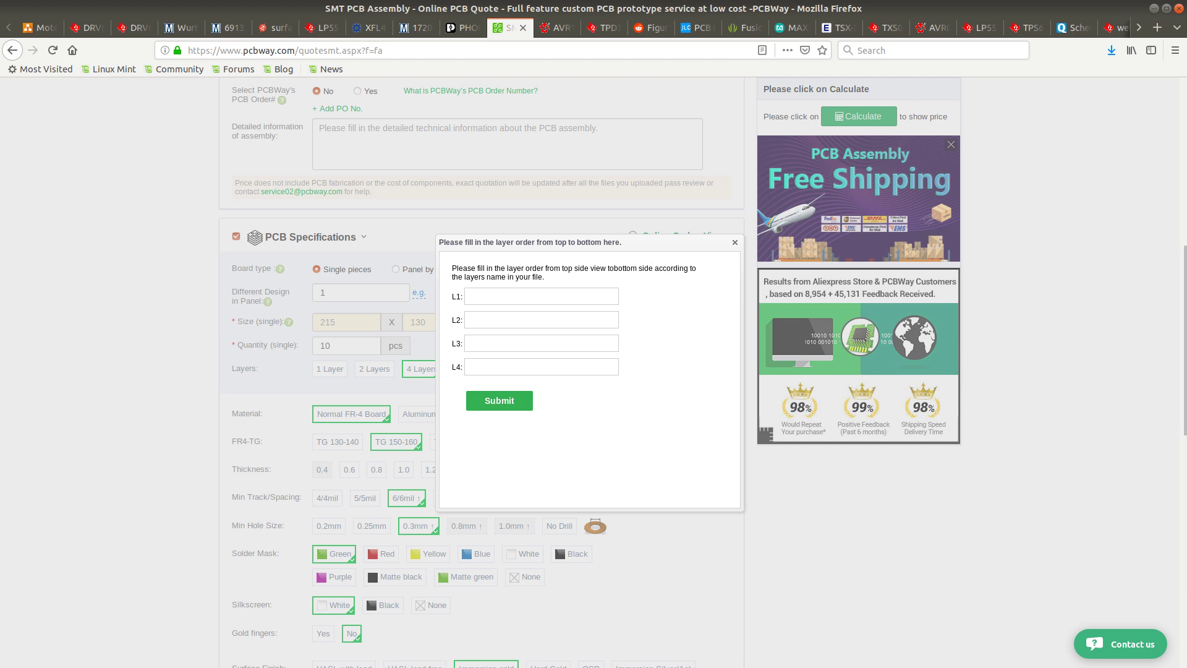
{"action": "key", "text": "alt+Tab"}
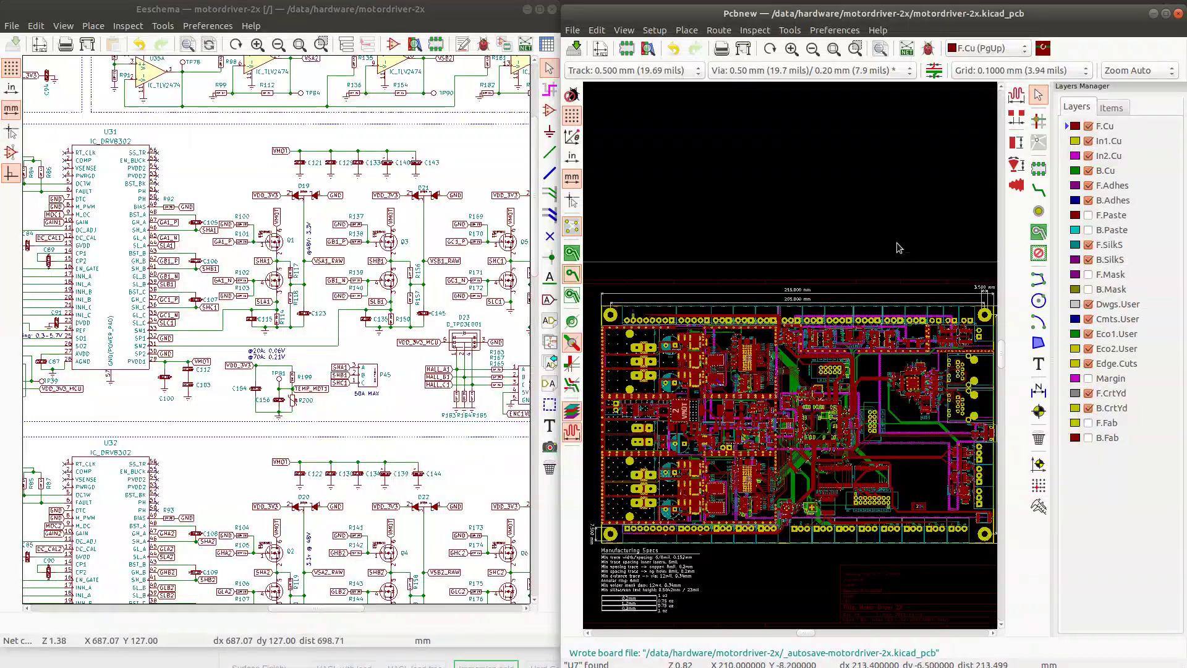
{"action": "key", "text": "alt+Tab"}
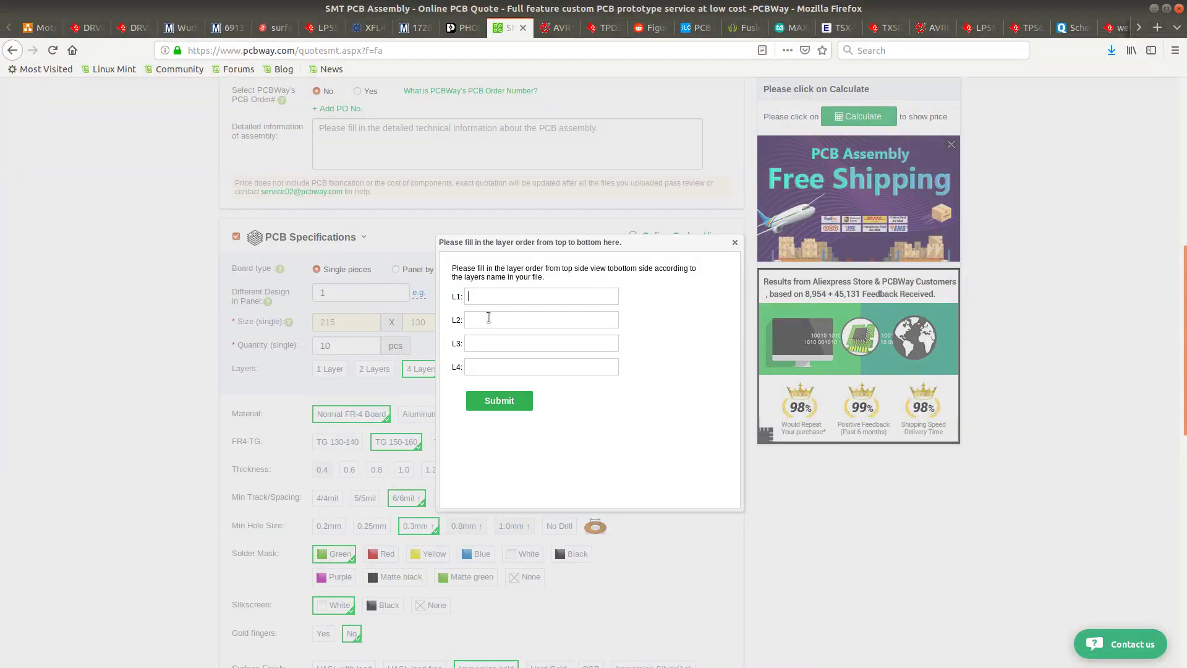
{"action": "left_click", "coordinate": [538, 314]}
{"action": "type", "text": "In1"}
{"action": "key", "text": "Tab"}
{"action": "type", "text": "In2"}
{"action": "key", "text": "Tab"}
{"action": "type", "text": "B"}
{"action": "left_click", "coordinate": [493, 400]}
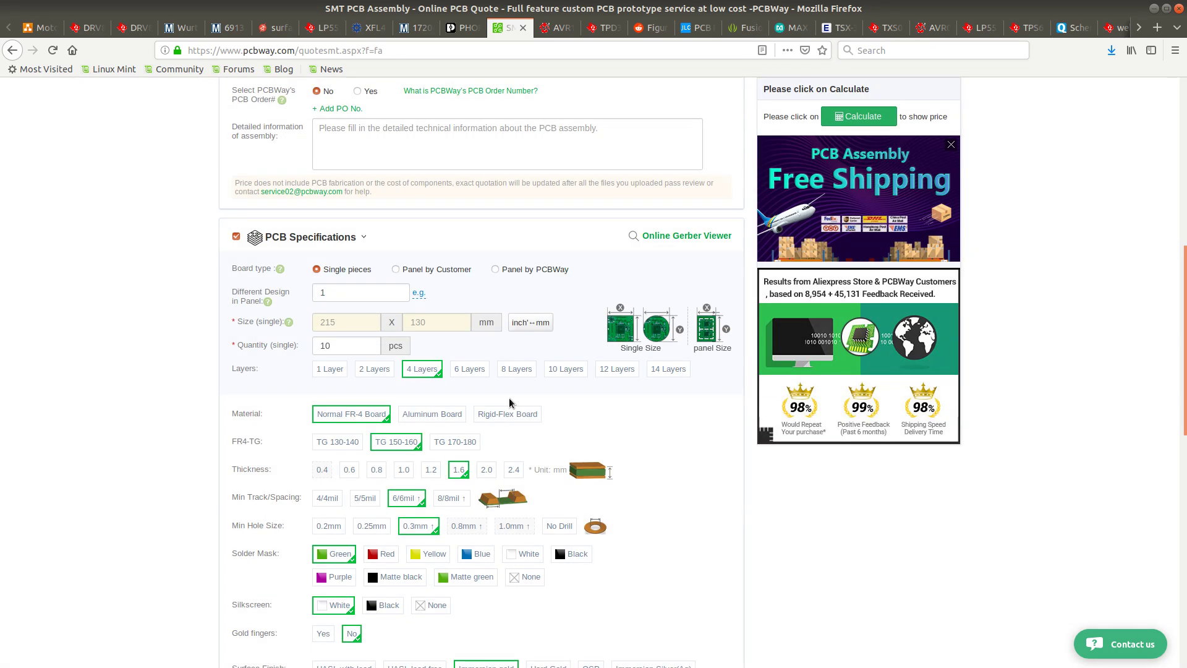
Set the PCB's minimum hole size to 0.2 mm
{"action": "scroll", "coordinate": [378, 427], "scroll_direction": "down", "scroll_amount": 2}
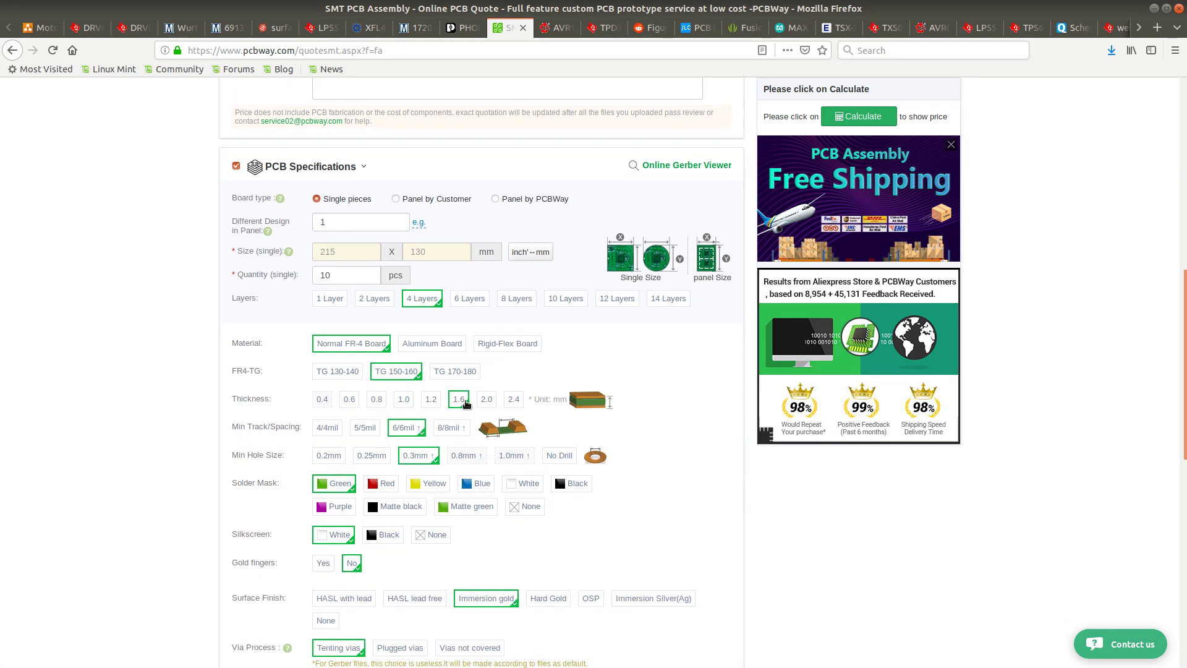
{"action": "scroll", "coordinate": [400, 443], "scroll_direction": "down", "scroll_amount": 2}
{"action": "left_click", "coordinate": [399, 439]}
{"action": "left_click", "coordinate": [330, 388]}
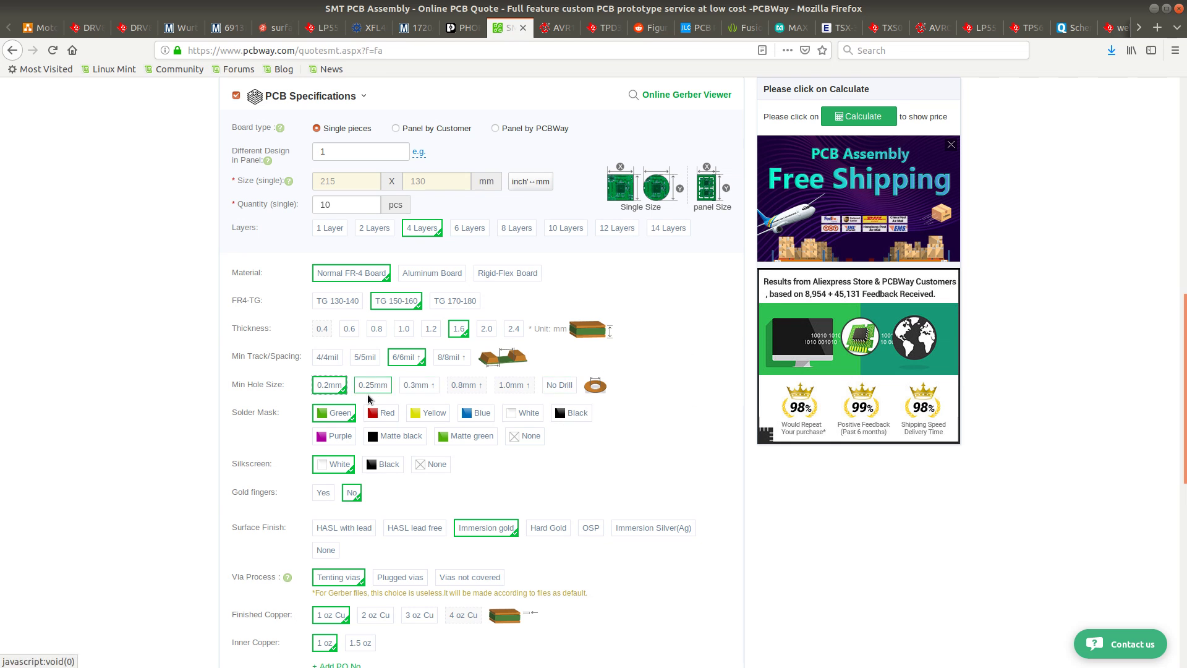
Set the solder mask colour to black and calculate the price of the quote
{"action": "scroll", "coordinate": [389, 395], "scroll_direction": "down", "scroll_amount": 2}
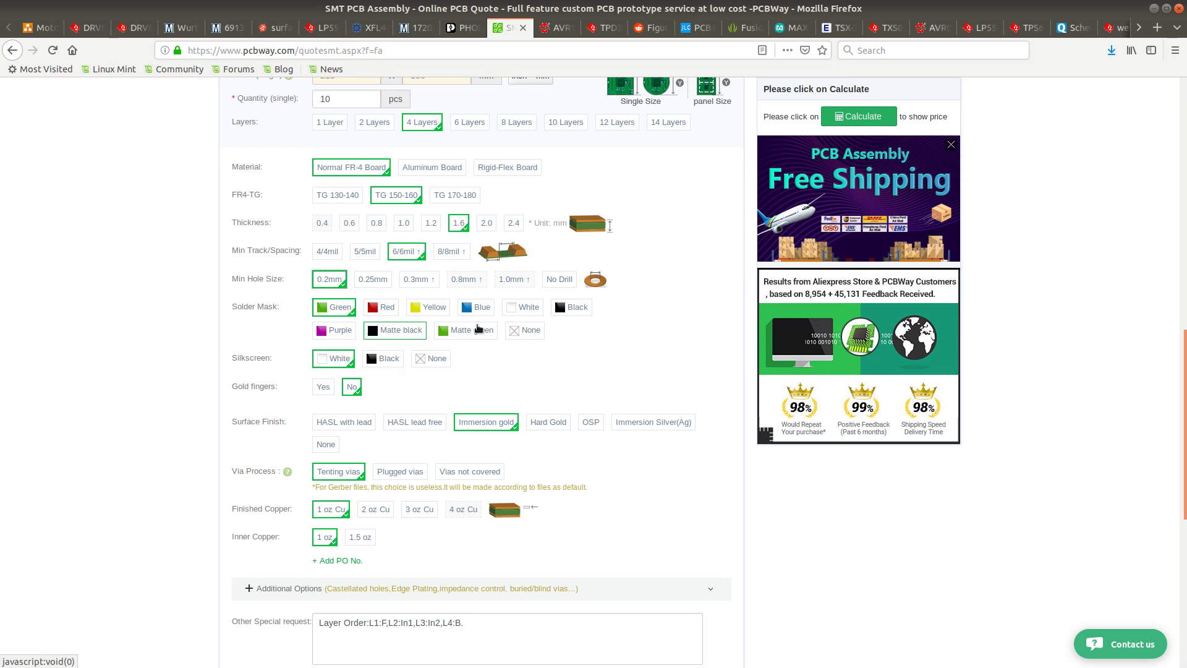
{"action": "left_click", "coordinate": [565, 308]}
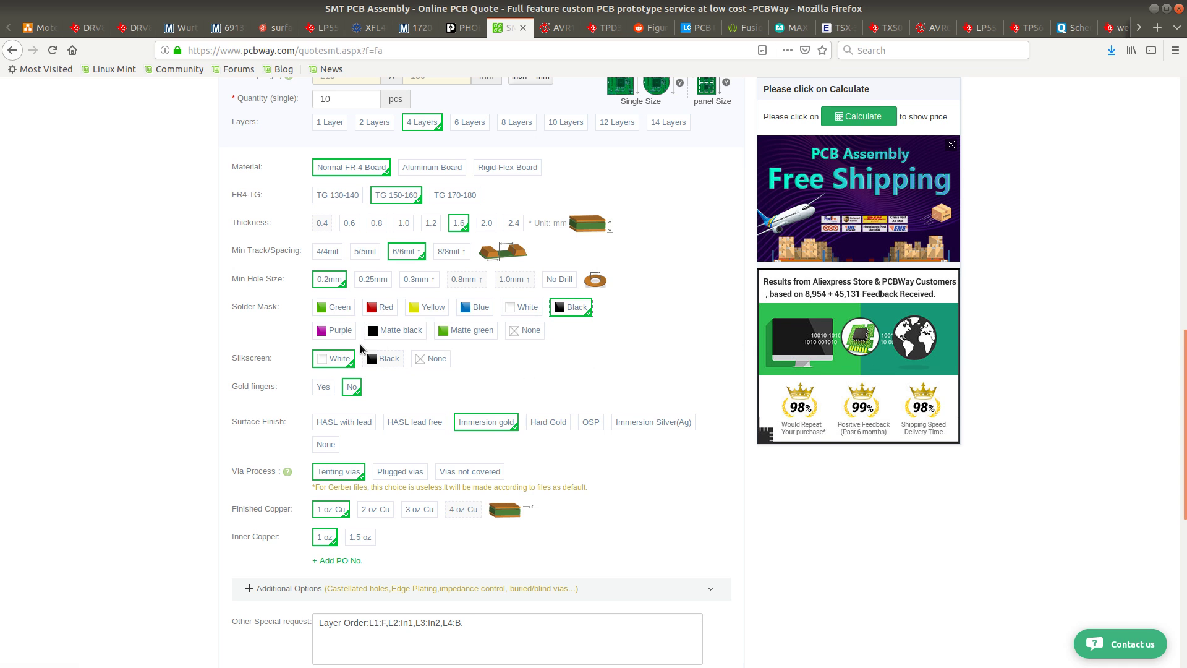
{"action": "scroll", "coordinate": [428, 334], "scroll_direction": "down", "scroll_amount": 3}
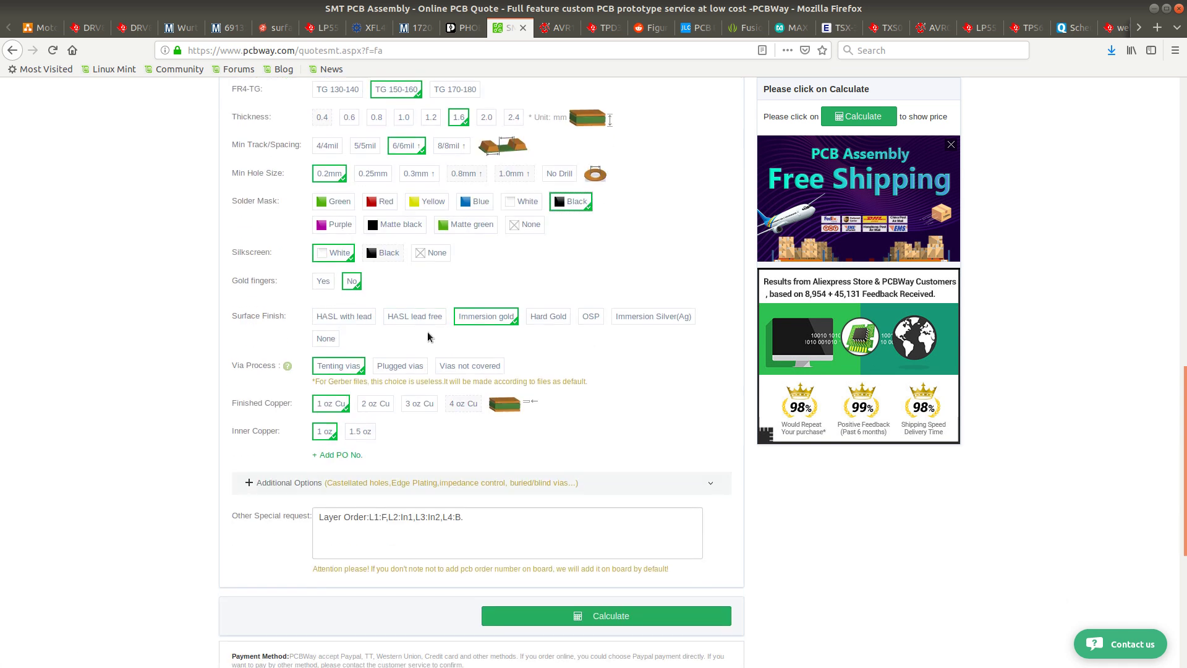
{"action": "scroll", "coordinate": [431, 340], "scroll_direction": "up", "scroll_amount": 15}
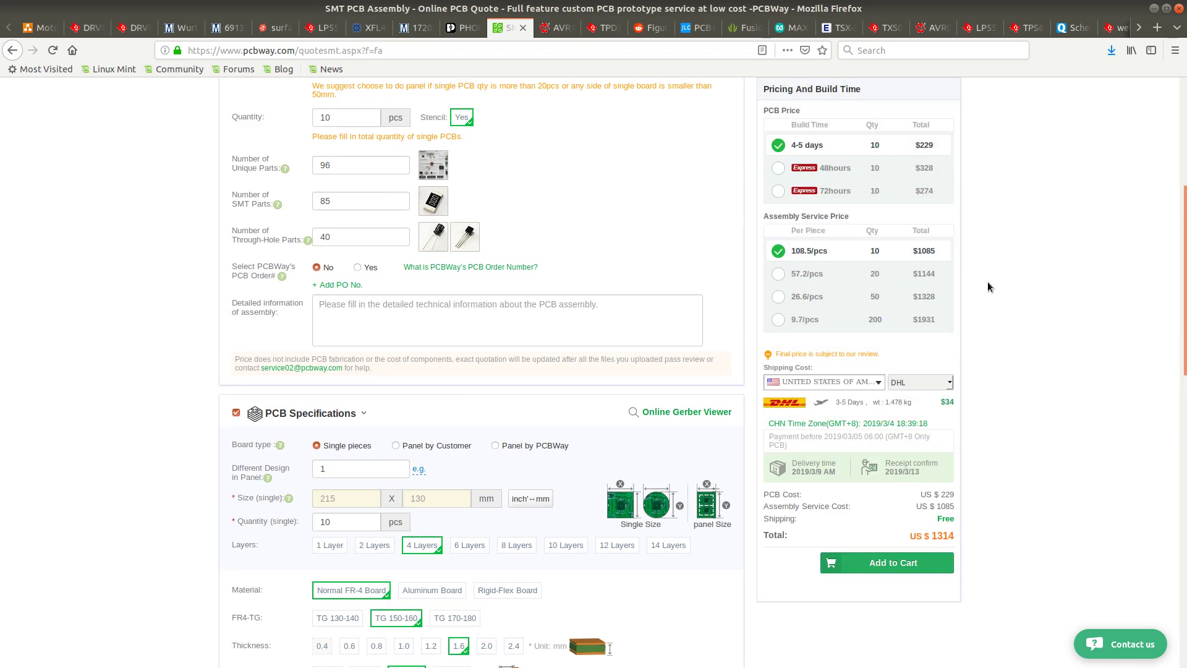
Set the number of through-hole parts to 0 and recalculate the quote
{"action": "scroll", "coordinate": [988, 281], "scroll_direction": "down", "scroll_amount": 3}
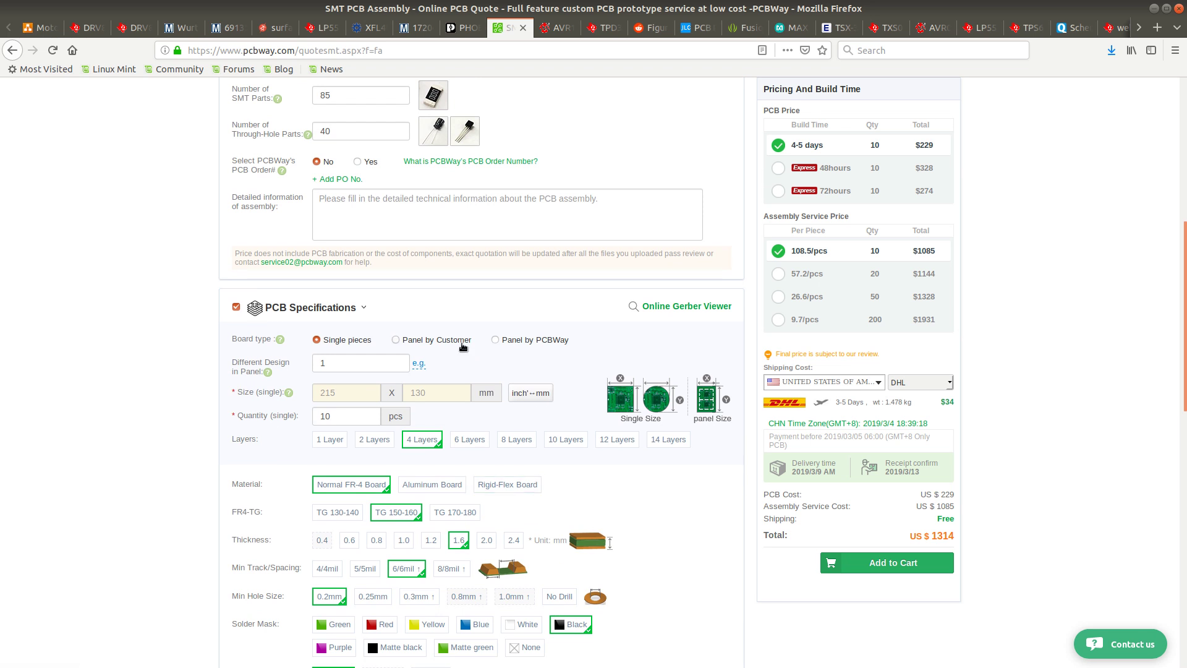
{"action": "double_click", "coordinate": [331, 131]}
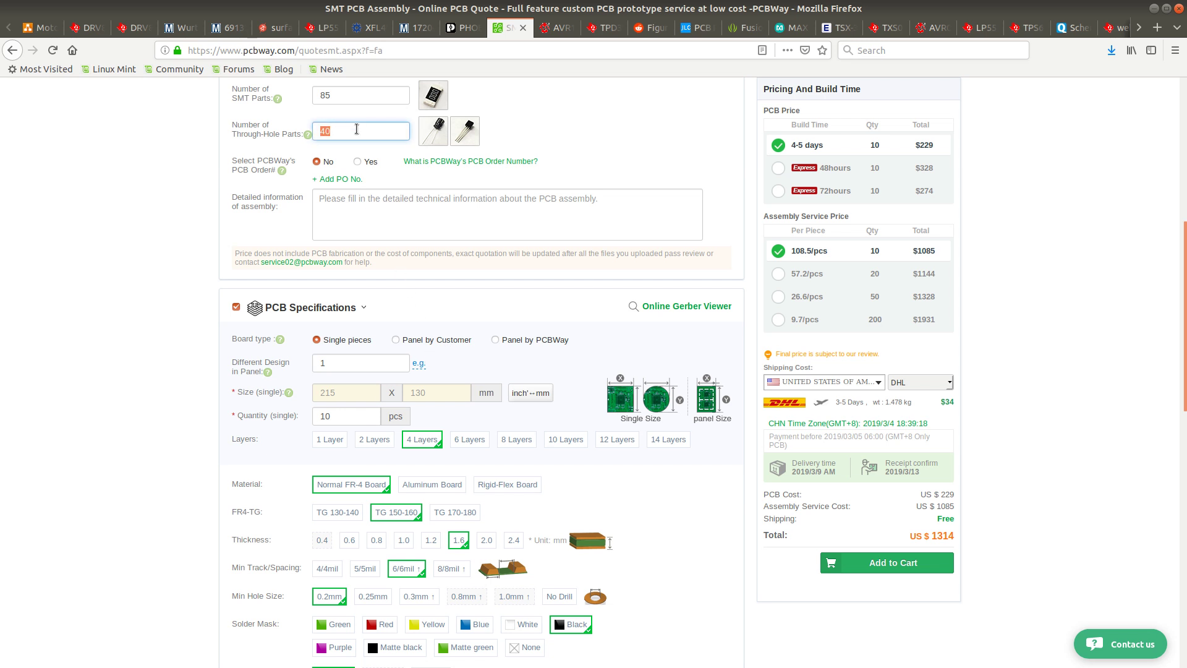
{"action": "left_click", "coordinate": [369, 94]}
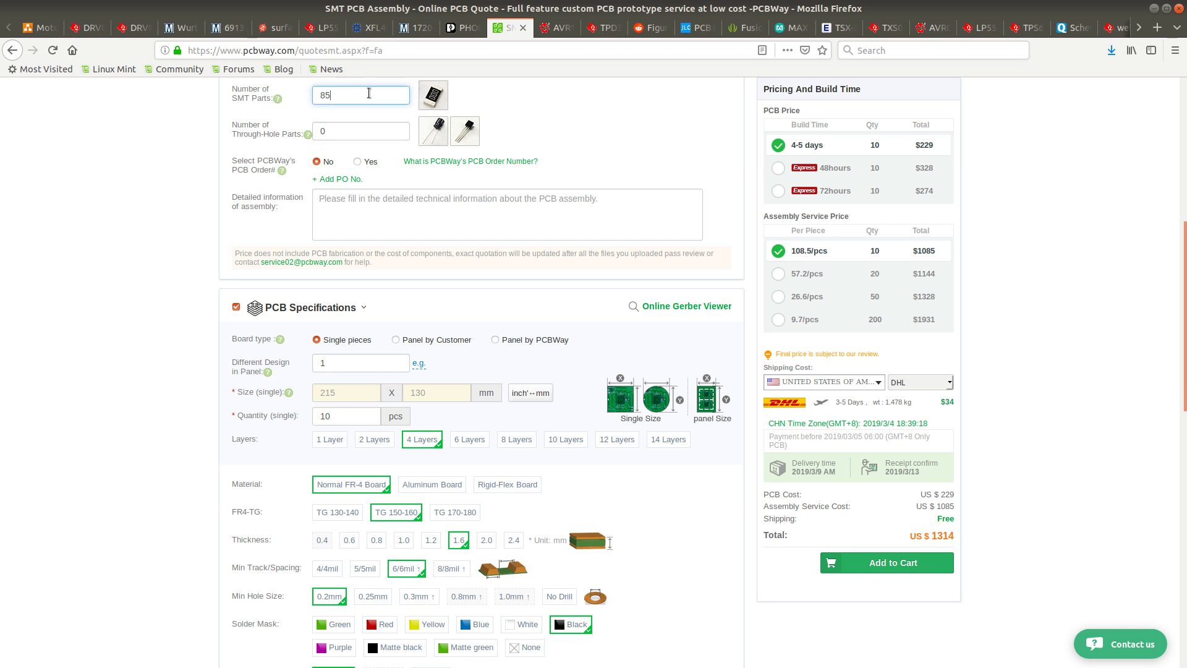
{"action": "left_click", "coordinate": [349, 129]}
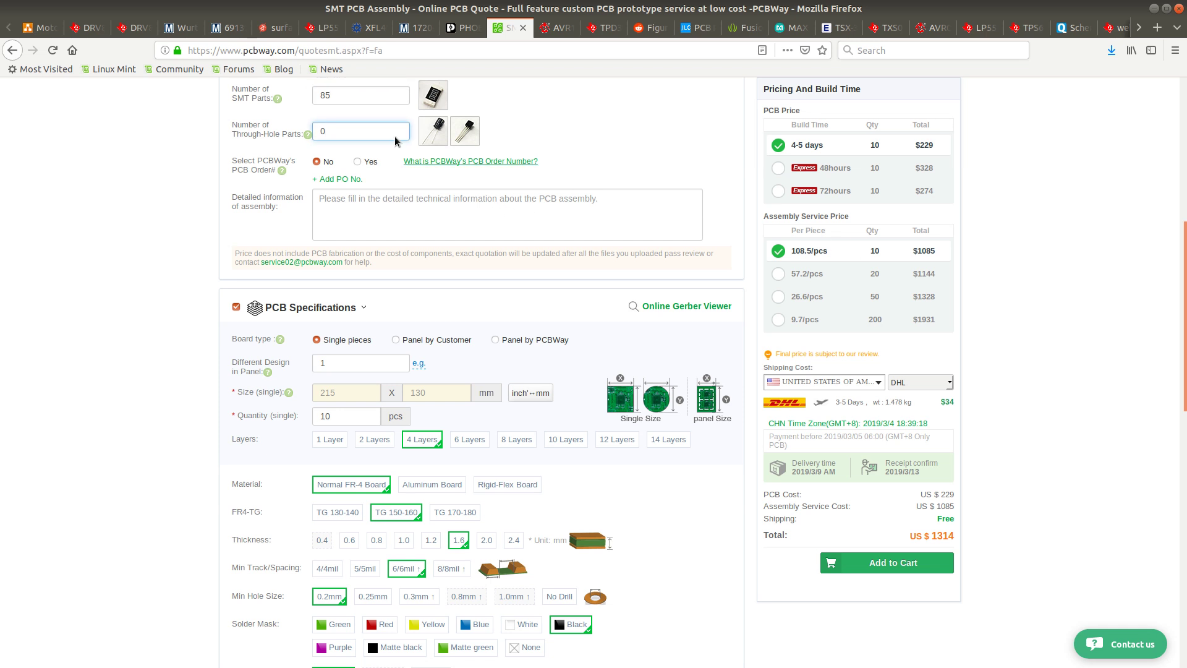
{"action": "scroll", "coordinate": [352, 160], "scroll_direction": "up", "scroll_amount": 2}
{"action": "scroll", "coordinate": [762, 245], "scroll_direction": "up", "scroll_amount": 3}
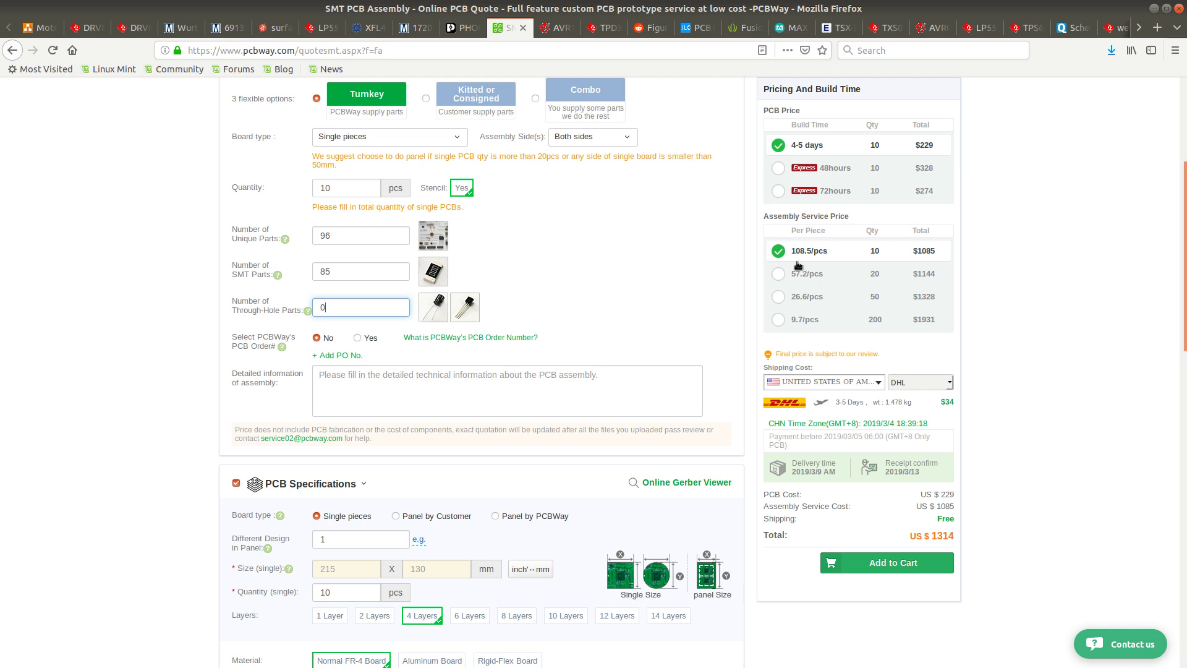
{"action": "scroll", "coordinate": [776, 387], "scroll_direction": "down", "scroll_amount": 3}
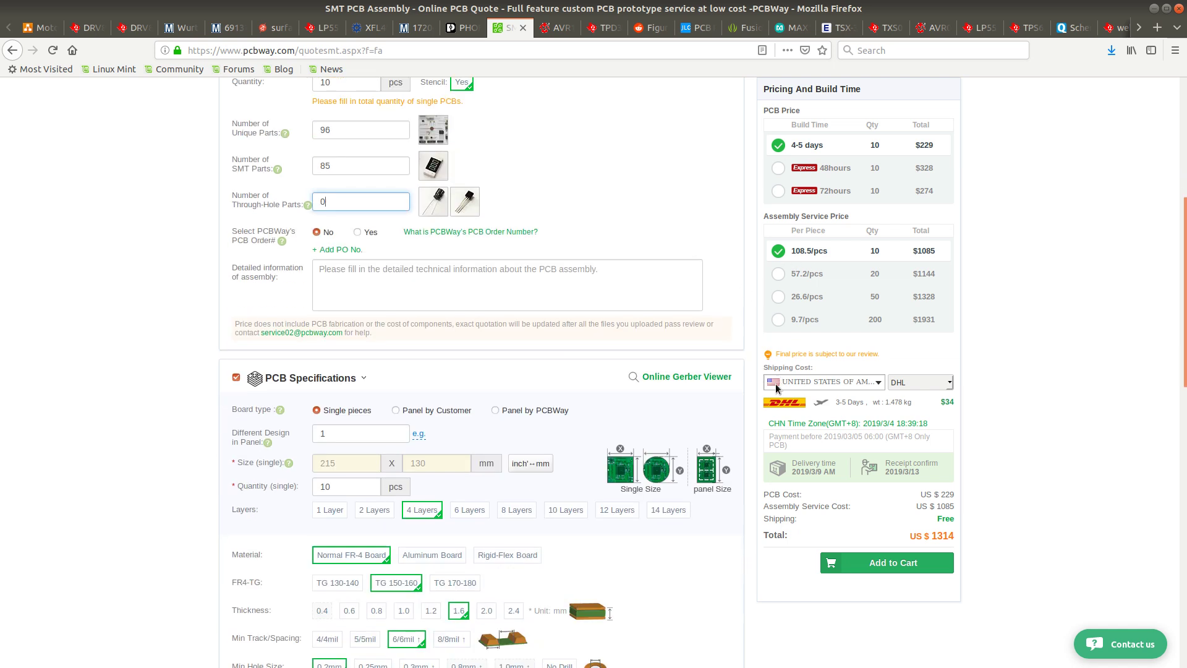
{"action": "scroll", "coordinate": [748, 574], "scroll_direction": "down", "scroll_amount": 13}
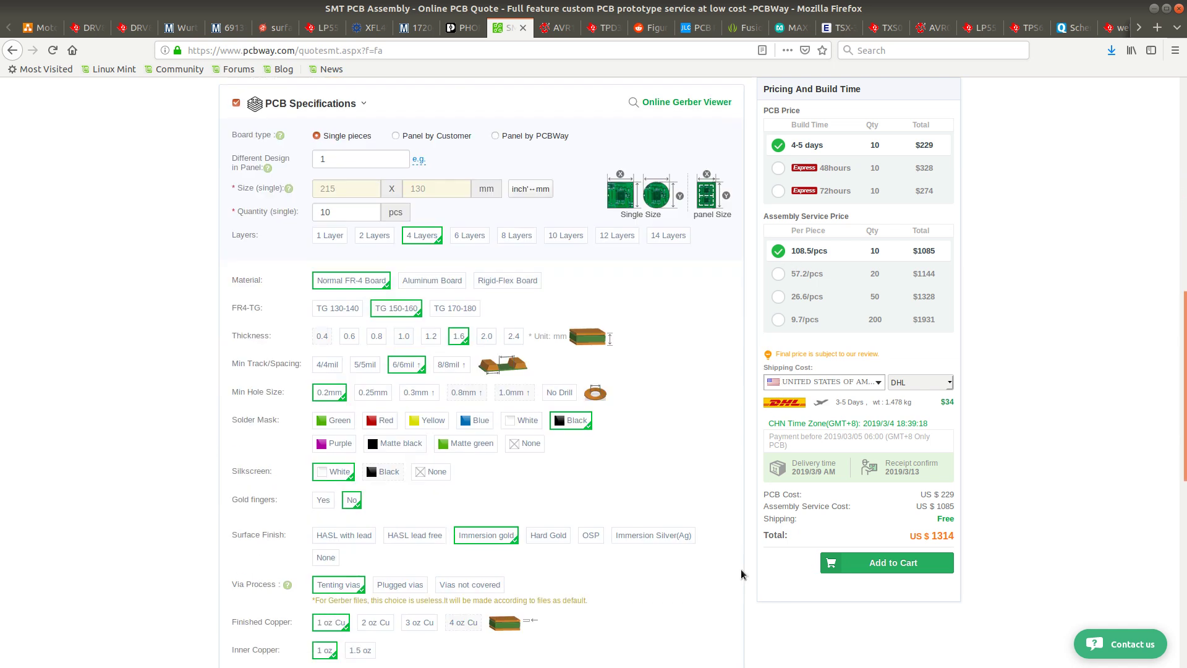
{"action": "left_click", "coordinate": [603, 651]}
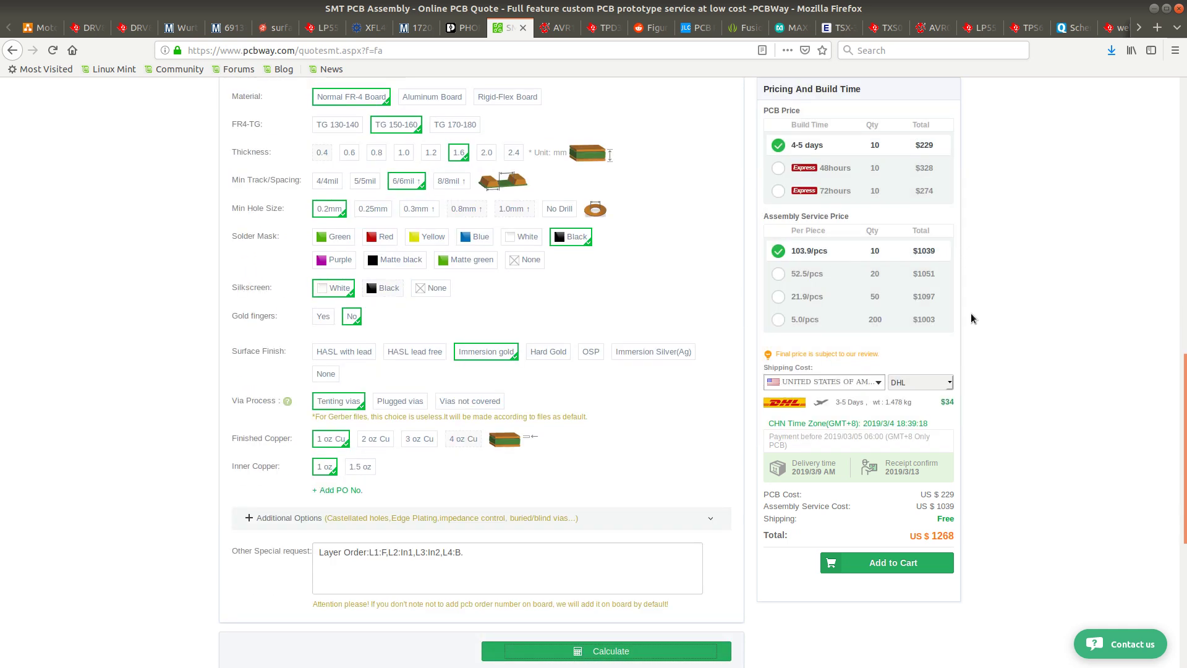
Compare the quote's price for green, purple and matte green solder masks with black, finishing on black
{"action": "scroll", "coordinate": [971, 322], "scroll_direction": "up", "scroll_amount": 12}
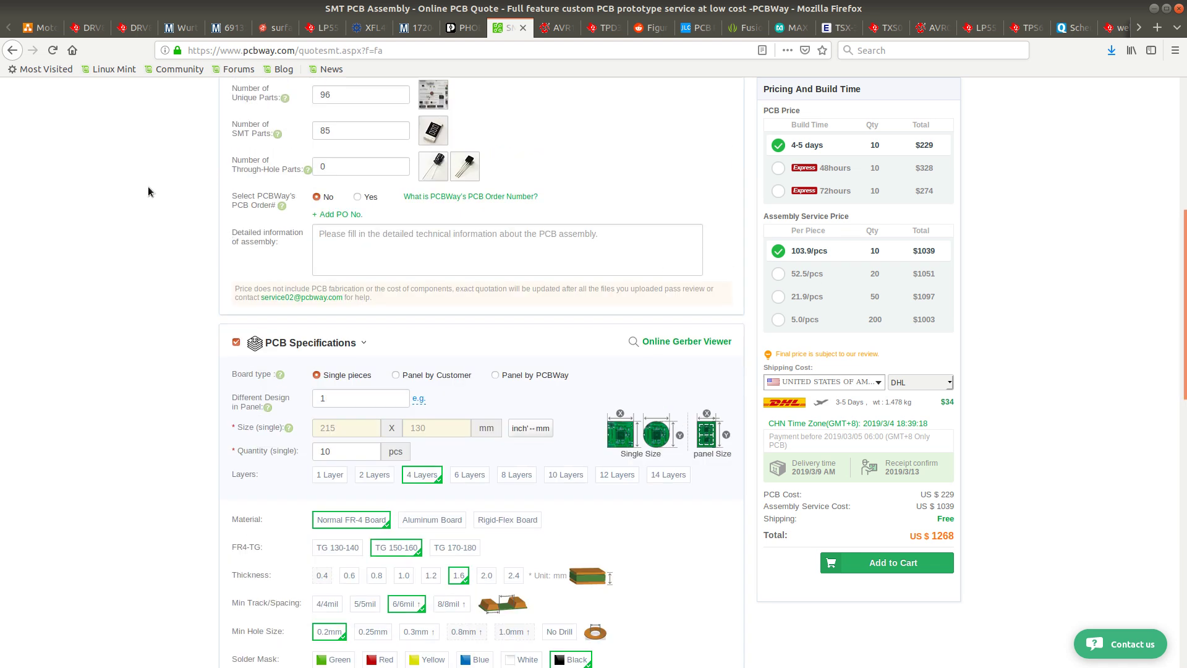
{"action": "scroll", "coordinate": [200, 197], "scroll_direction": "up", "scroll_amount": 3}
{"action": "scroll", "coordinate": [197, 199], "scroll_direction": "up", "scroll_amount": 4}
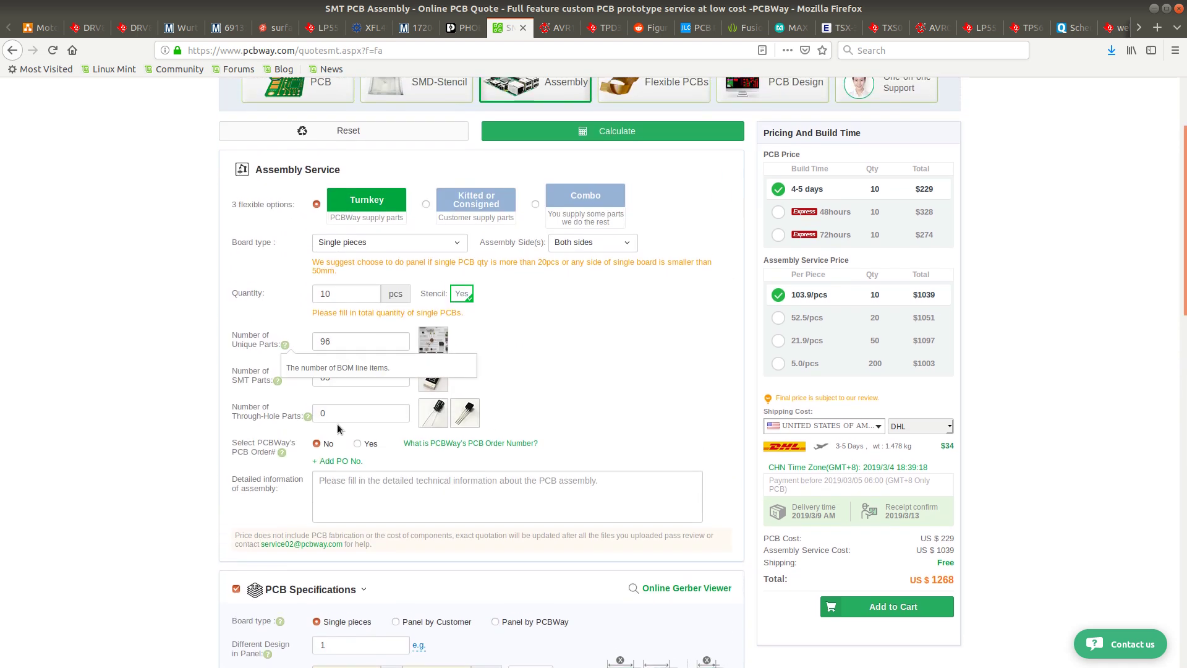
{"action": "scroll", "coordinate": [355, 411], "scroll_direction": "down", "scroll_amount": 12}
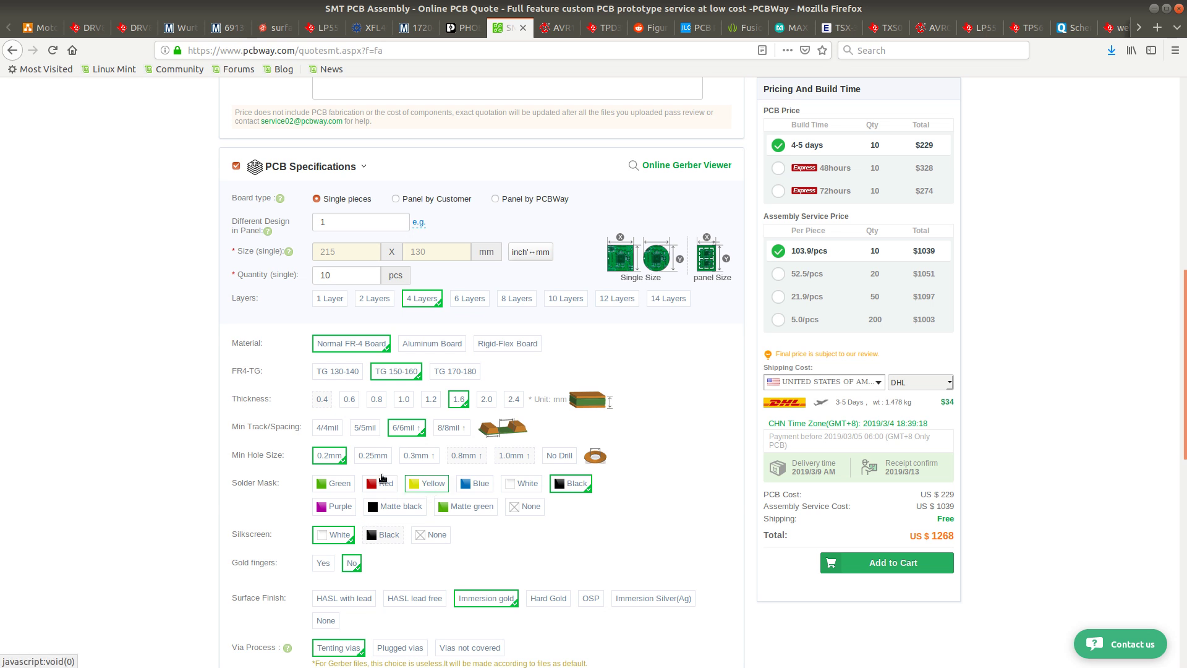
{"action": "left_click", "coordinate": [341, 484]}
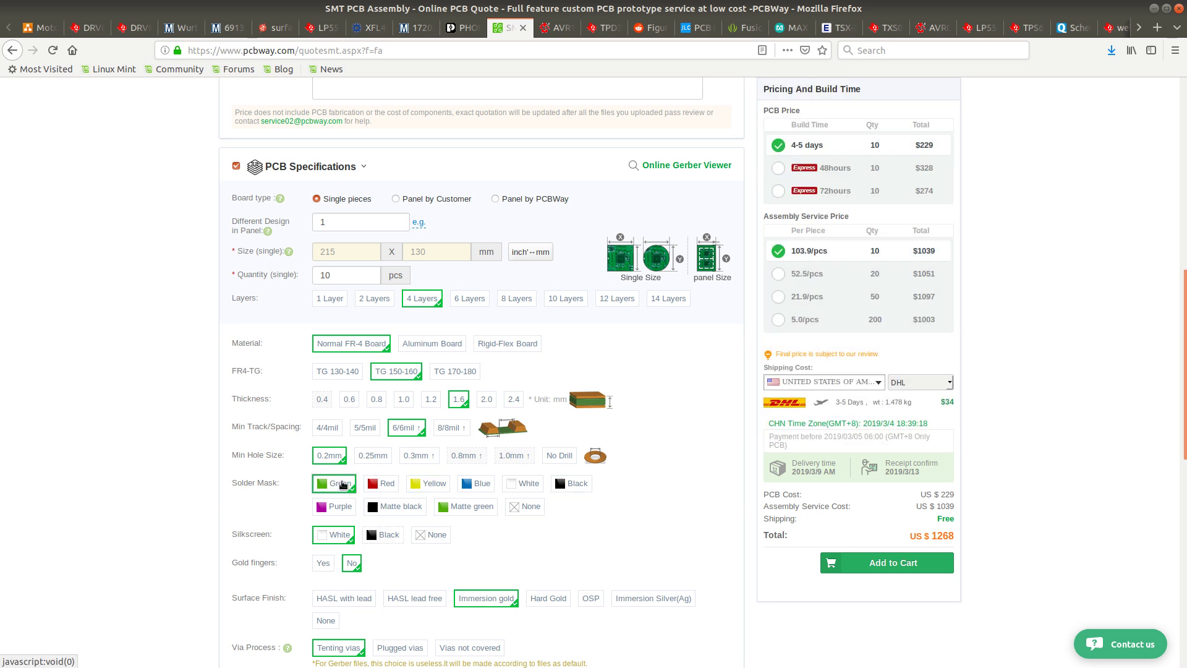
{"action": "left_click", "coordinate": [570, 484]}
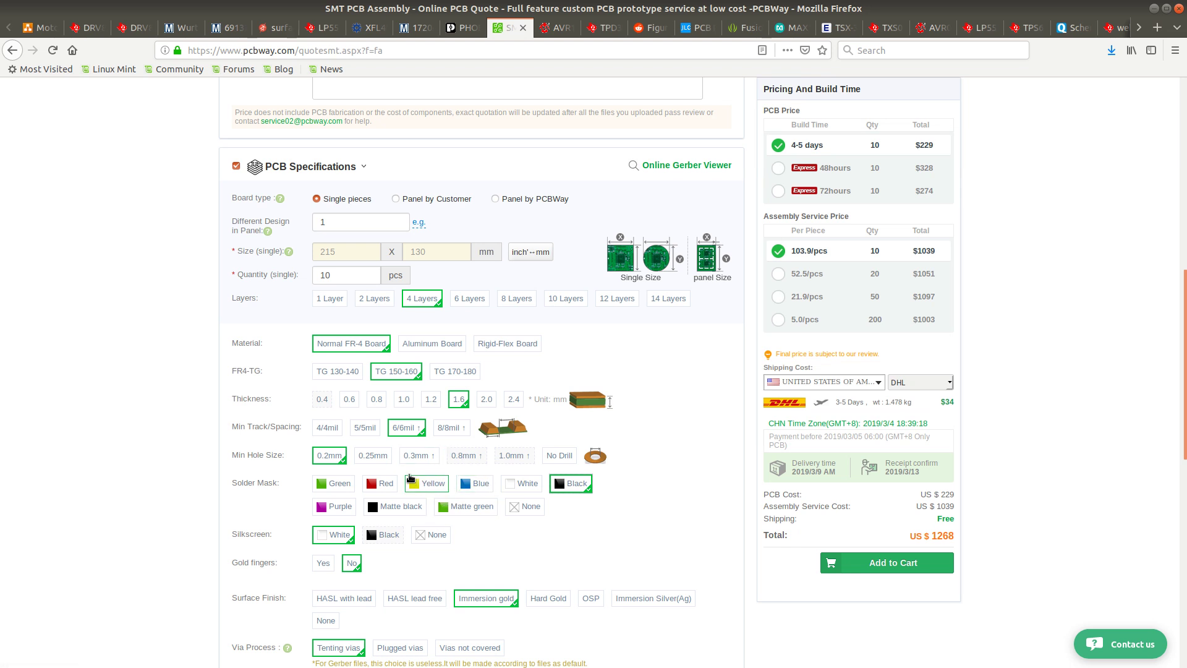
{"action": "left_click", "coordinate": [339, 507]}
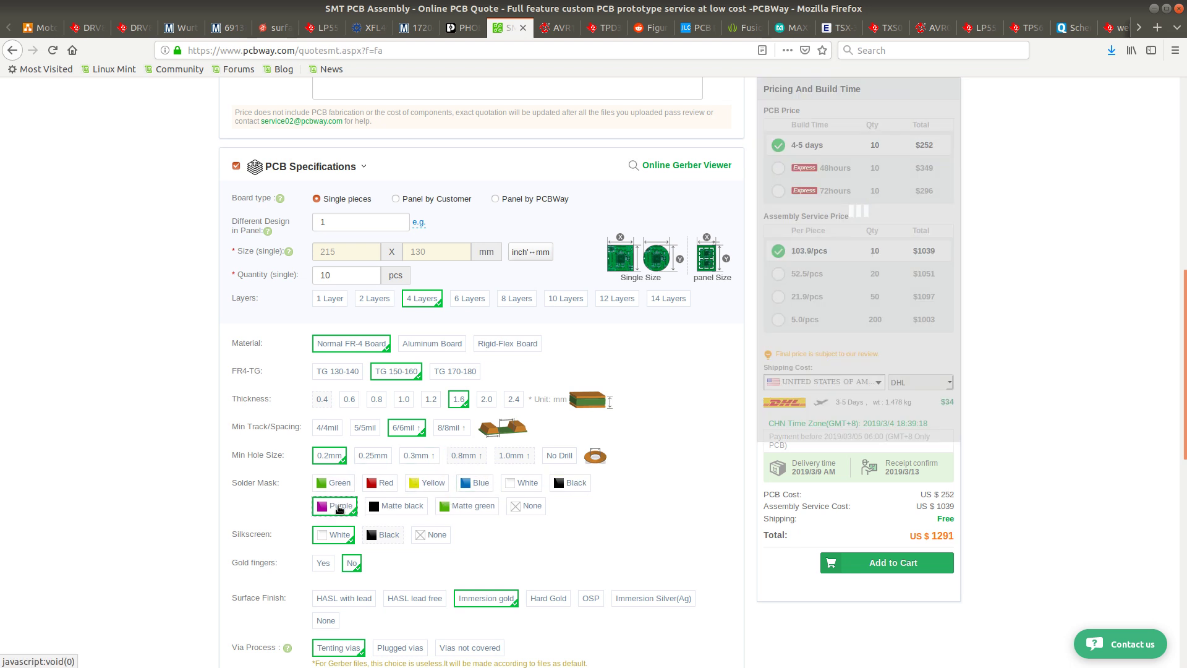
{"action": "left_click", "coordinate": [335, 483]}
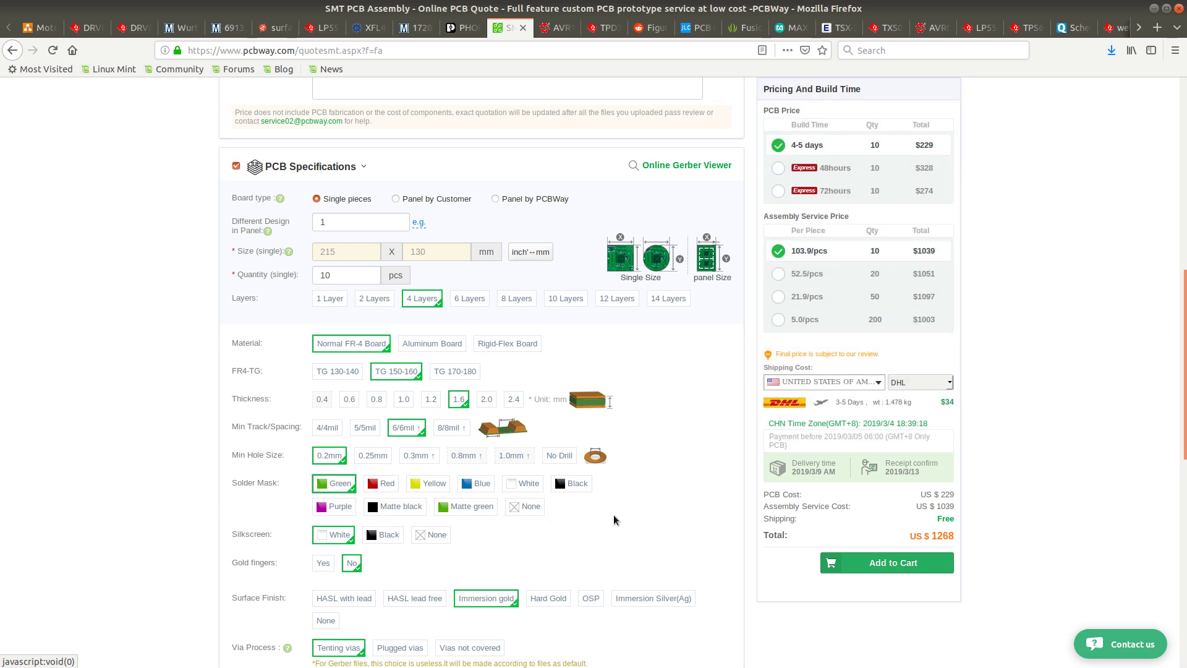
{"action": "left_click", "coordinate": [572, 484]}
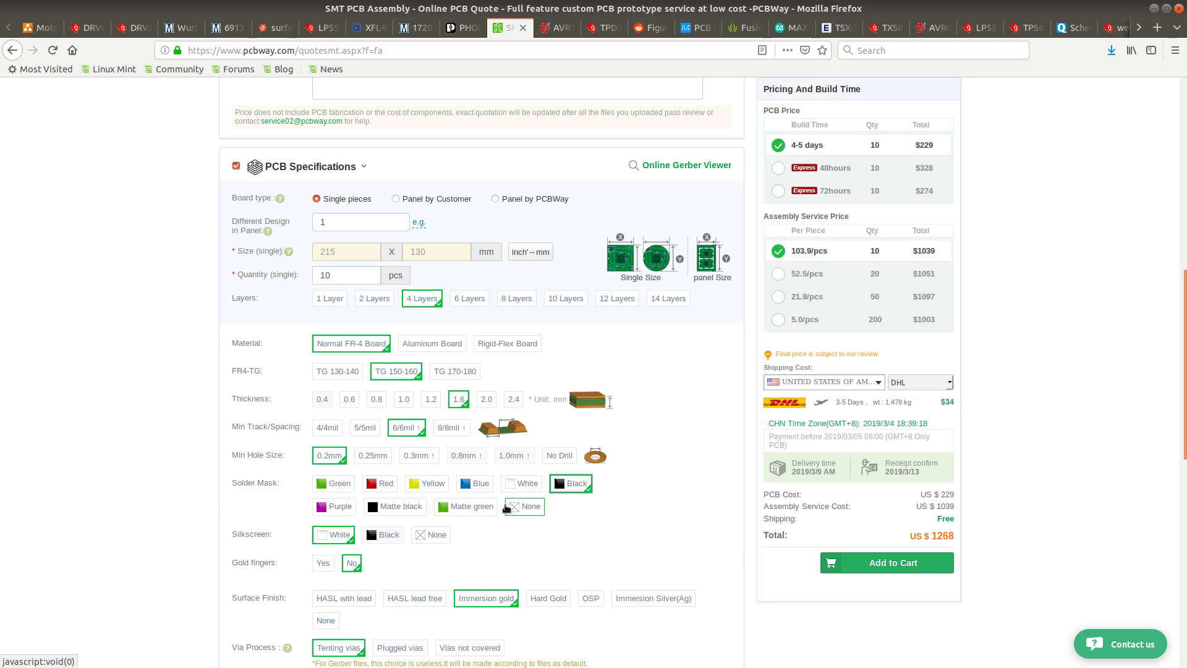
{"action": "left_click", "coordinate": [473, 507]}
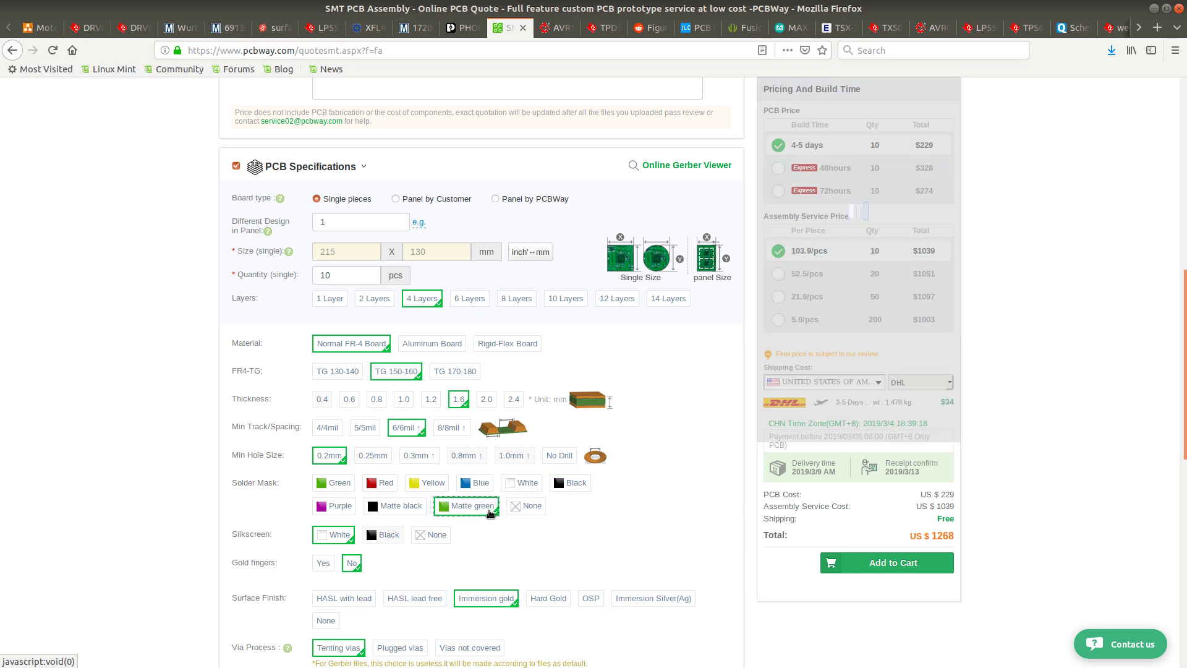
{"action": "left_click", "coordinate": [566, 482]}
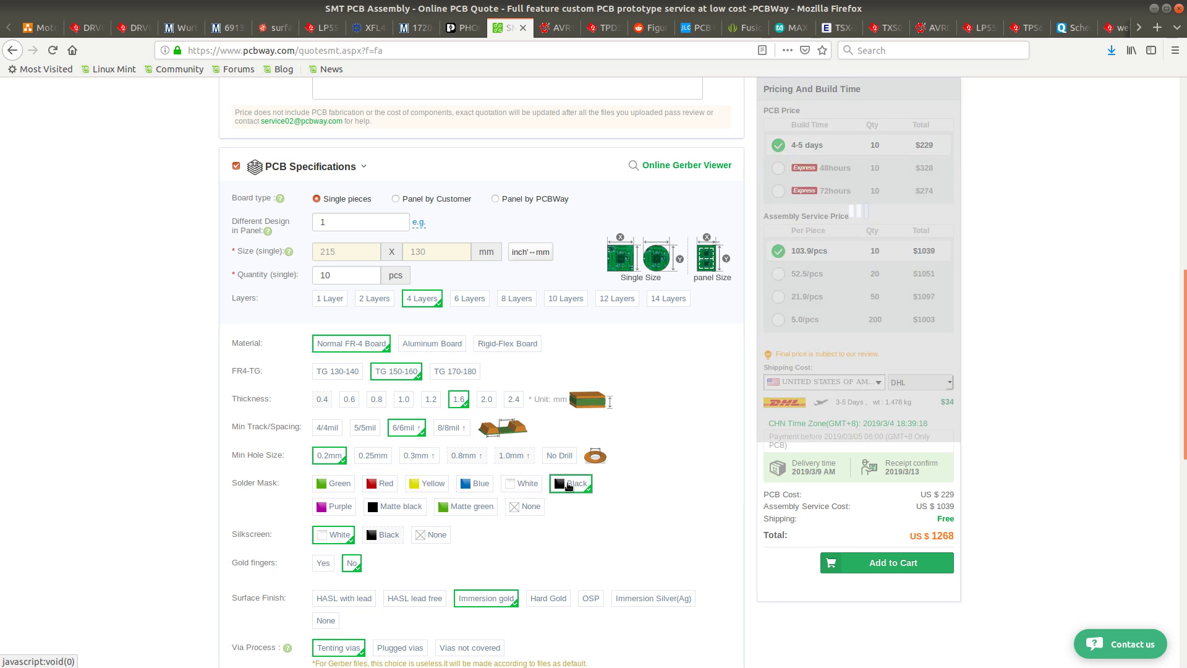
Set the surface finish to HASL lead free and accept a possible change from HASL to ENIG
{"action": "scroll", "coordinate": [363, 508], "scroll_direction": "down", "scroll_amount": 3}
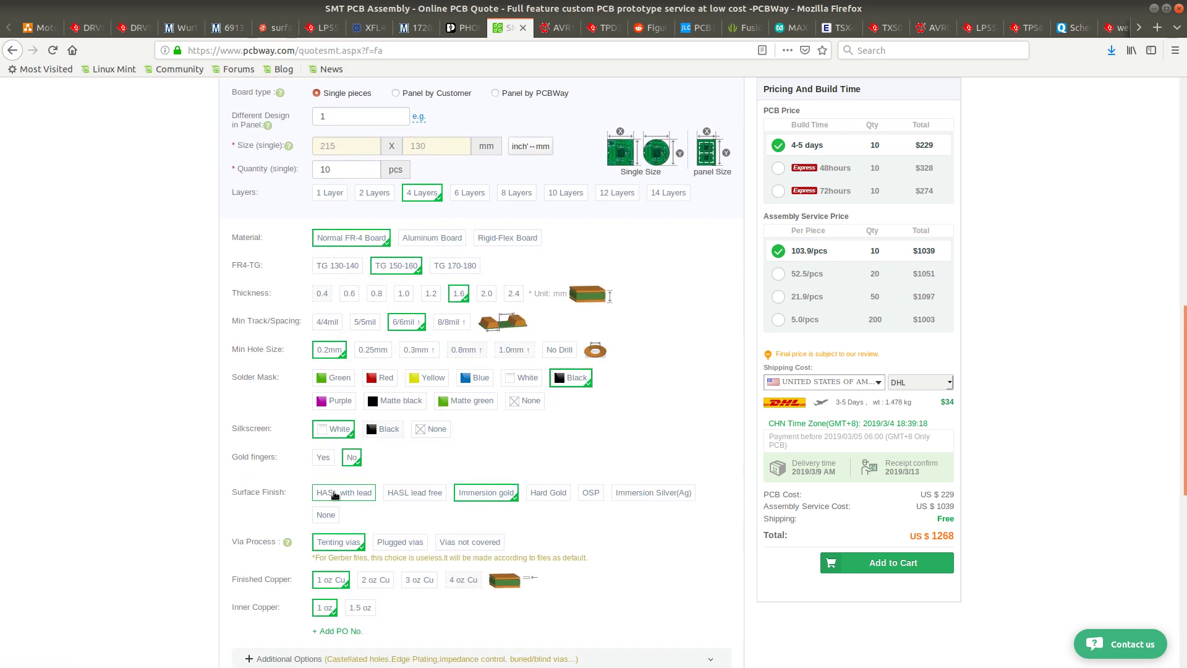
{"action": "scroll", "coordinate": [327, 489], "scroll_direction": "down", "scroll_amount": 2}
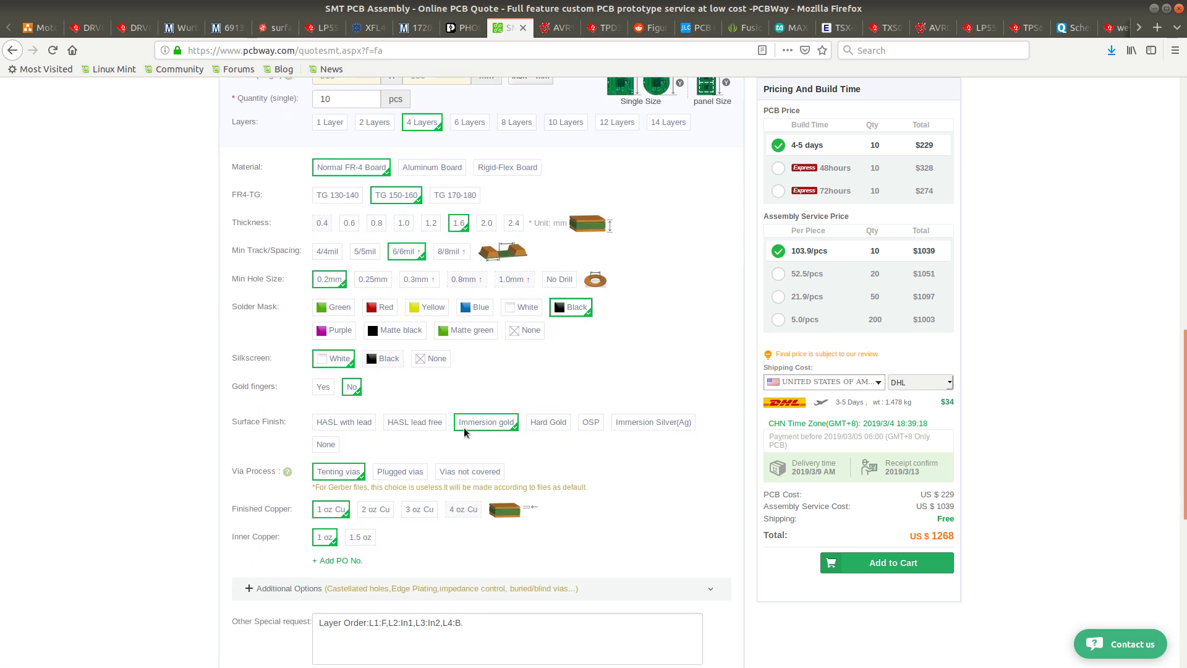
{"action": "left_click", "coordinate": [412, 425]}
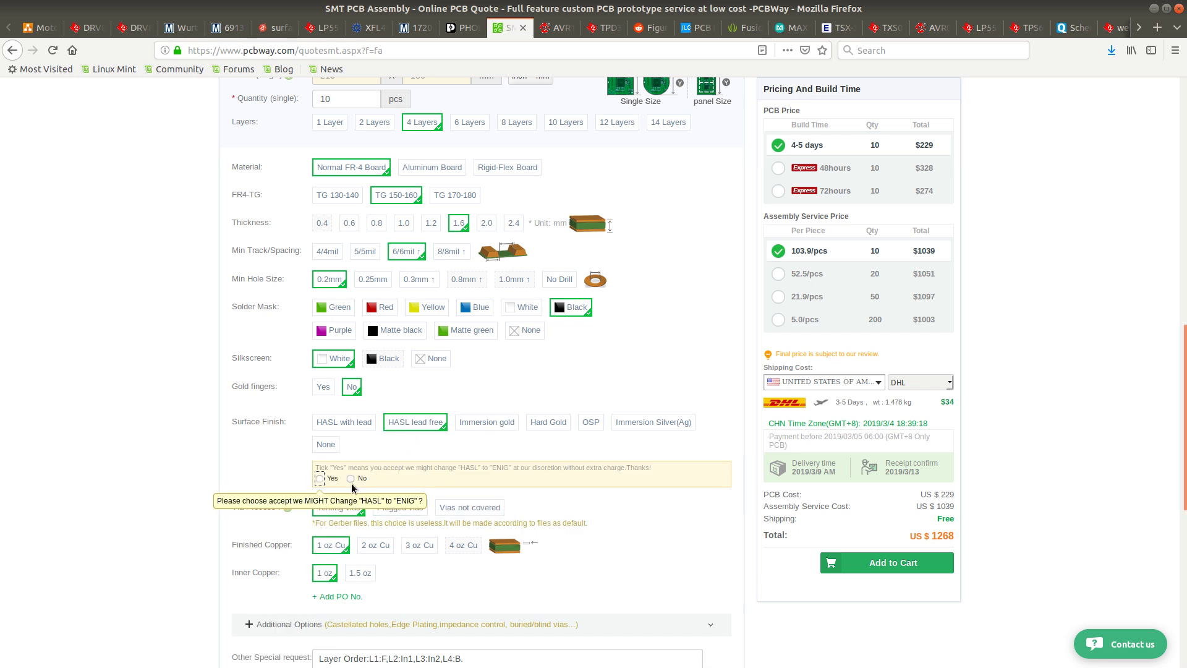
{"action": "left_click", "coordinate": [320, 479]}
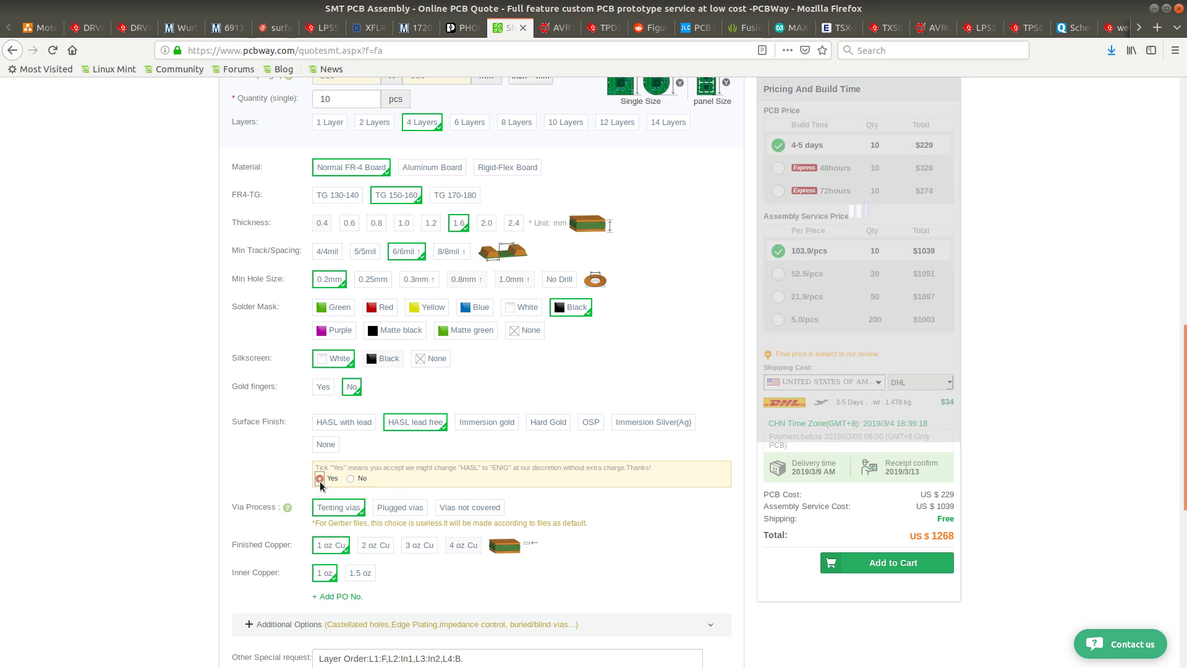
{"action": "scroll", "coordinate": [463, 422], "scroll_direction": "down", "scroll_amount": 2}
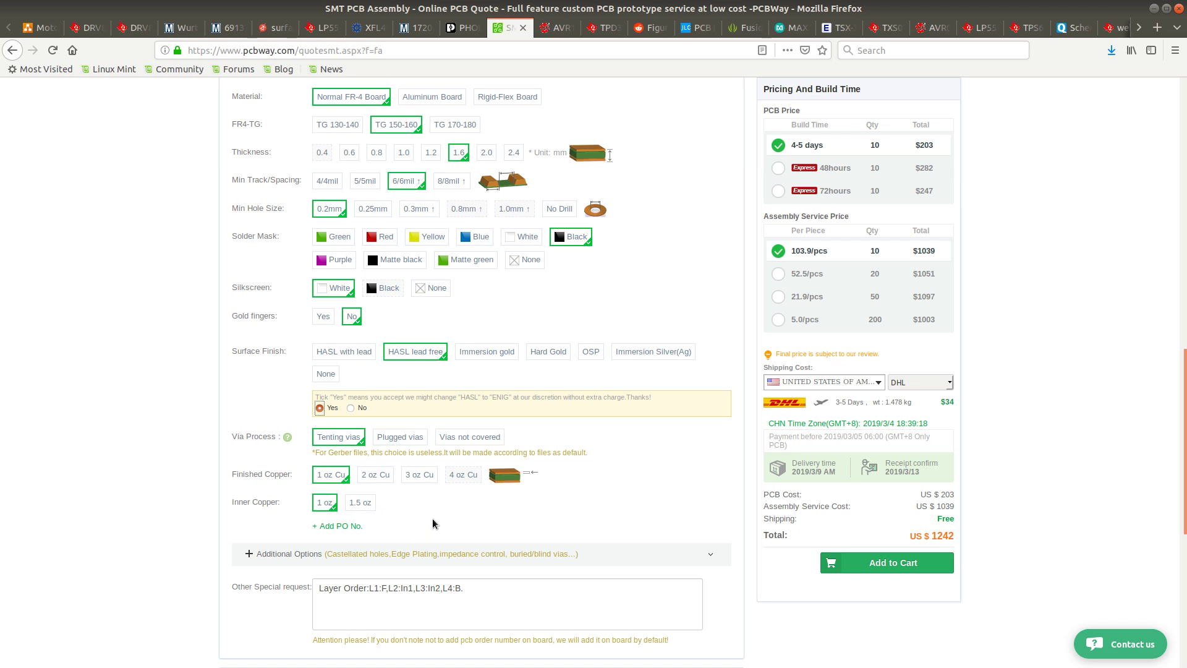
{"action": "scroll", "coordinate": [433, 518], "scroll_direction": "down", "scroll_amount": 3}
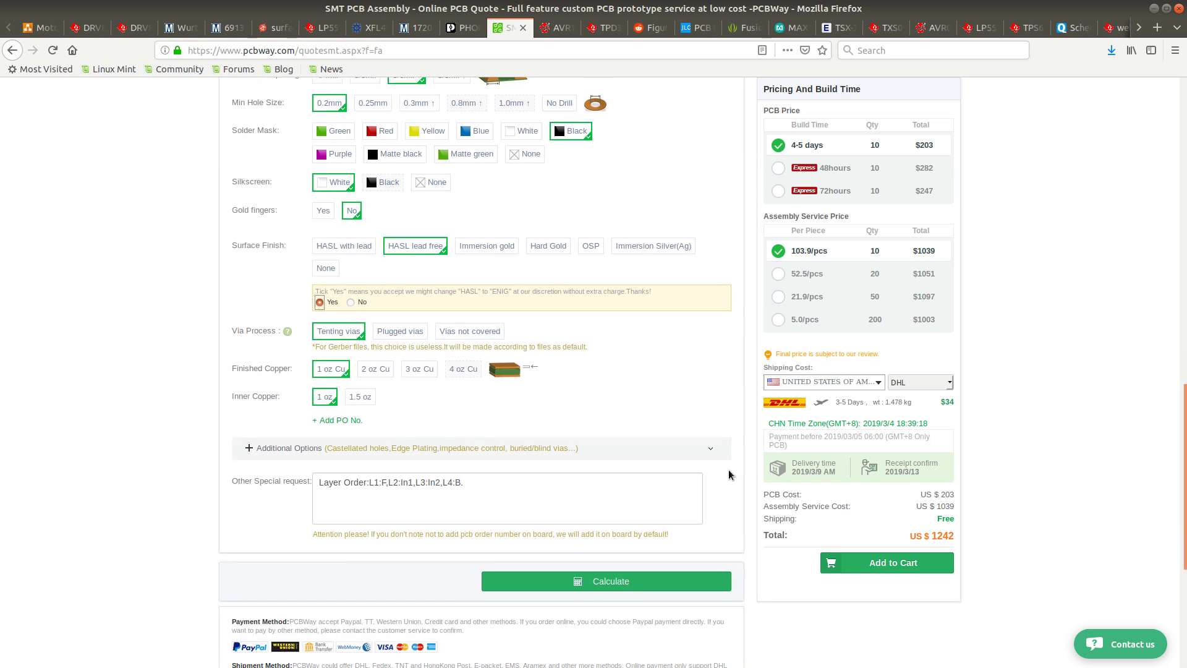
{"action": "scroll", "coordinate": [729, 494], "scroll_direction": "up", "scroll_amount": 3}
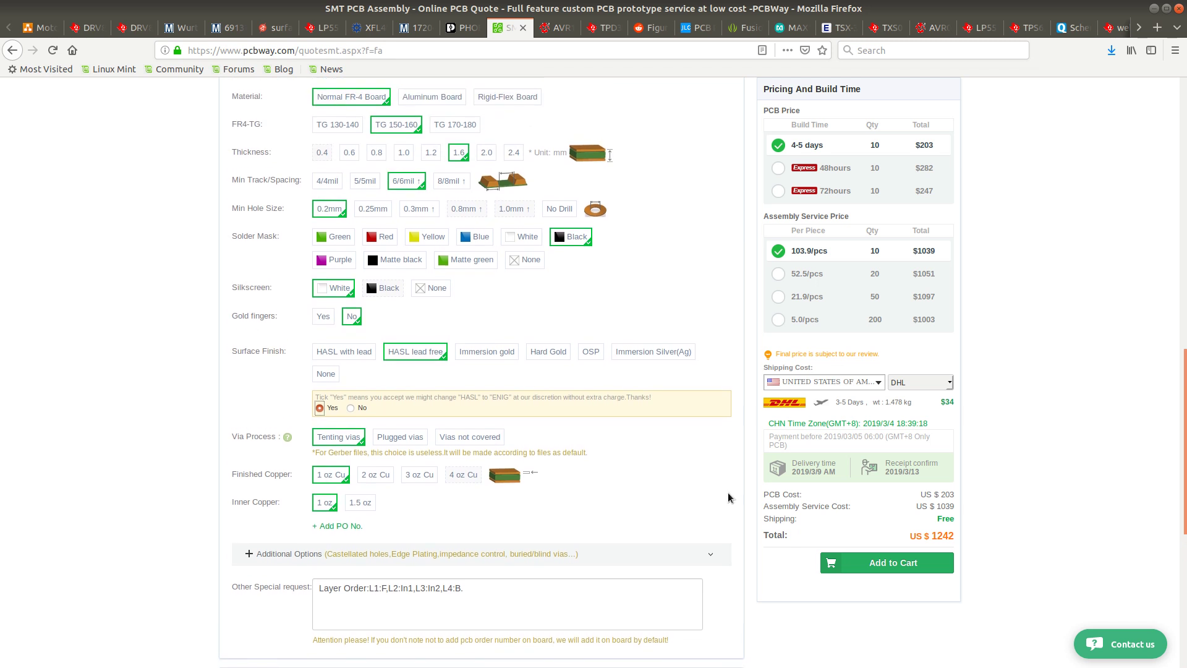
Set both the assembly quantity and the single-PCB quantity to 20 pieces to price the larger batch
{"action": "scroll", "coordinate": [730, 494], "scroll_direction": "down", "scroll_amount": 2}
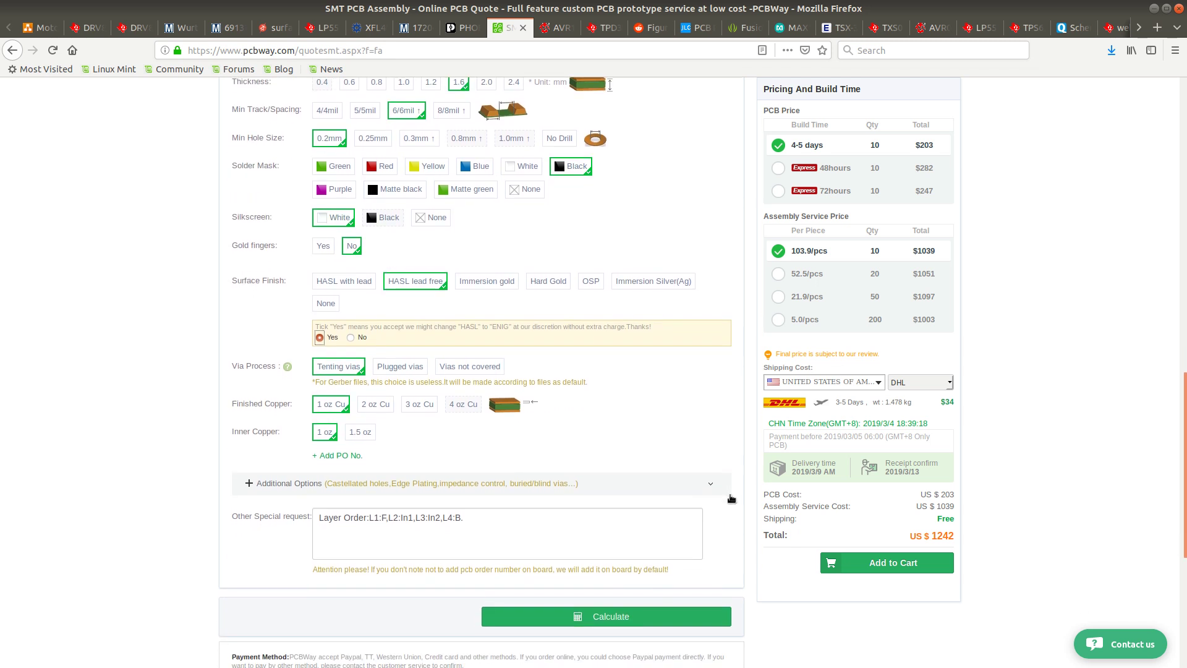
{"action": "scroll", "coordinate": [731, 499], "scroll_direction": "down", "scroll_amount": 2}
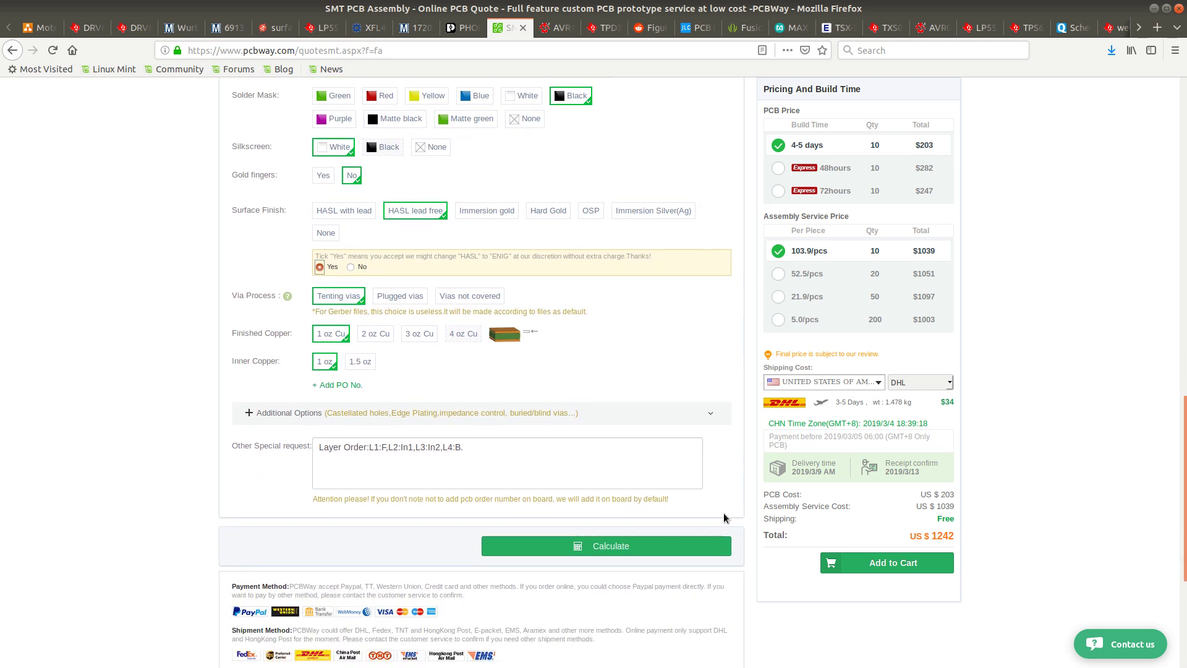
{"action": "scroll", "coordinate": [731, 509], "scroll_direction": "up", "scroll_amount": 20}
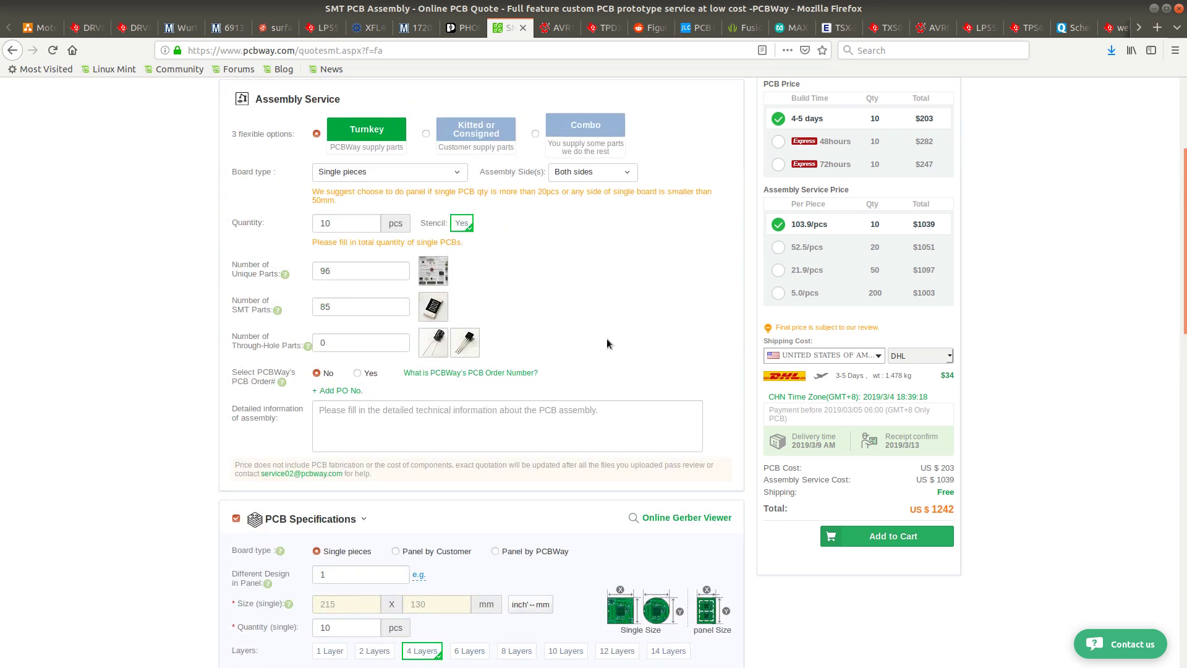
{"action": "left_click", "coordinate": [324, 223]}
{"action": "key", "text": "BackSpace"}
{"action": "type", "text": "2"}
{"action": "scroll", "coordinate": [342, 553], "scroll_direction": "down", "scroll_amount": 2}
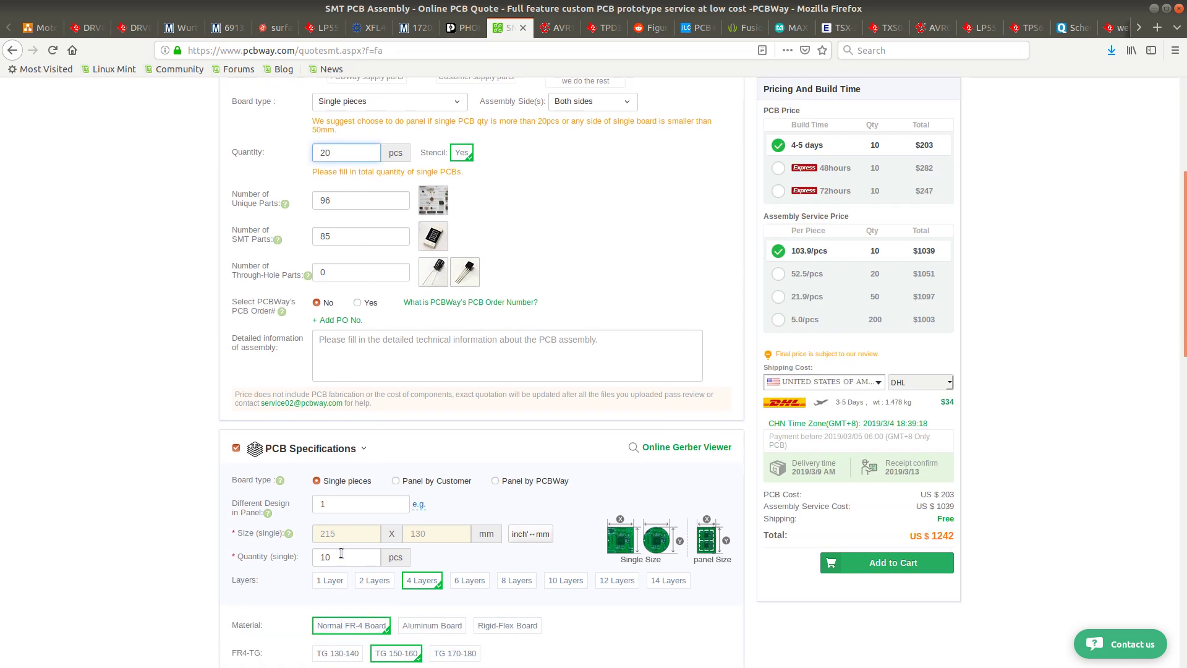
{"action": "left_click", "coordinate": [327, 555]}
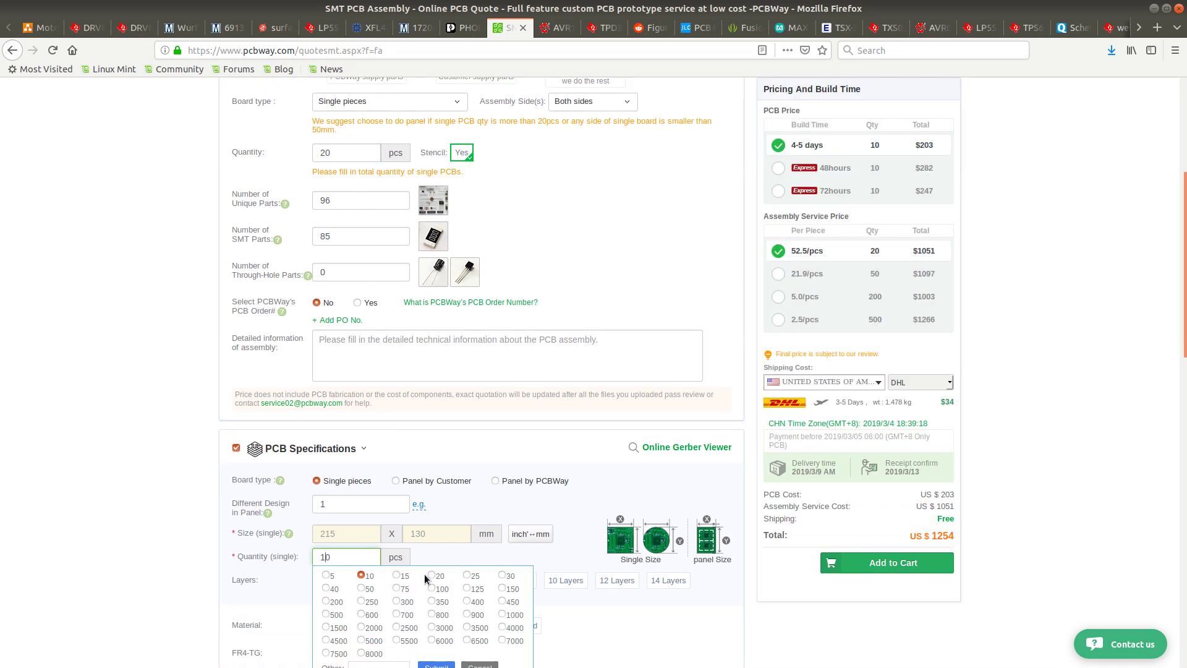
{"action": "left_click", "coordinate": [431, 575]}
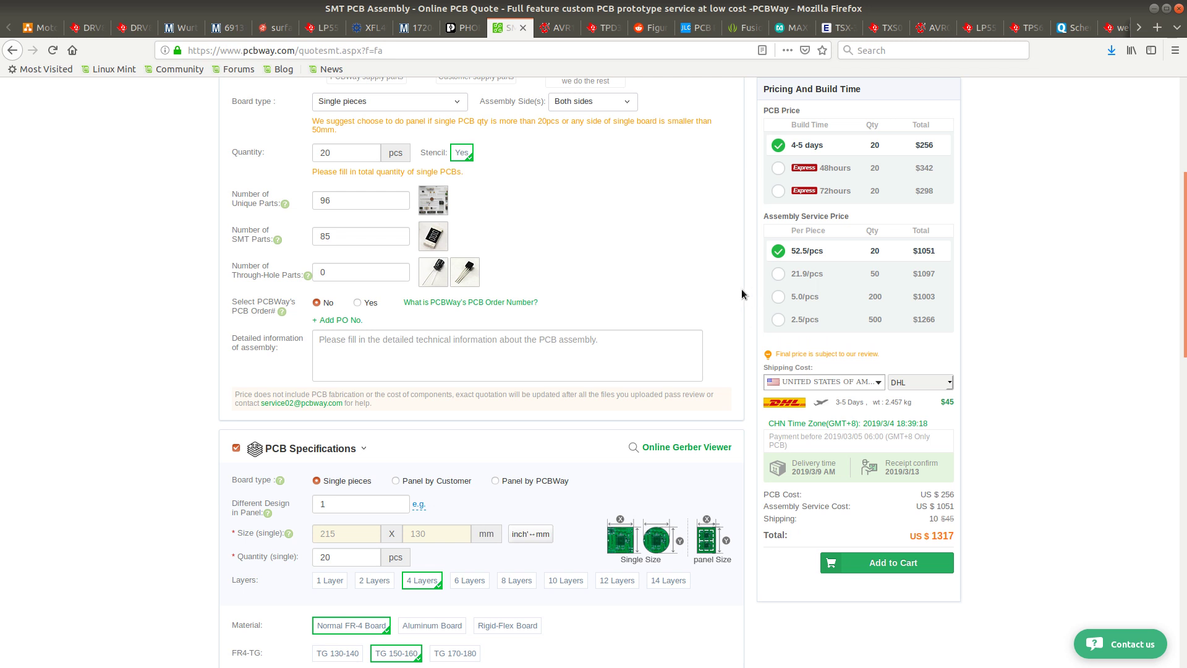
Set the assembly quantity and the single-PCB quantity back to 10 pieces
{"action": "scroll", "coordinate": [727, 303], "scroll_direction": "down", "scroll_amount": 1}
{"action": "scroll", "coordinate": [729, 318], "scroll_direction": "down", "scroll_amount": 3}
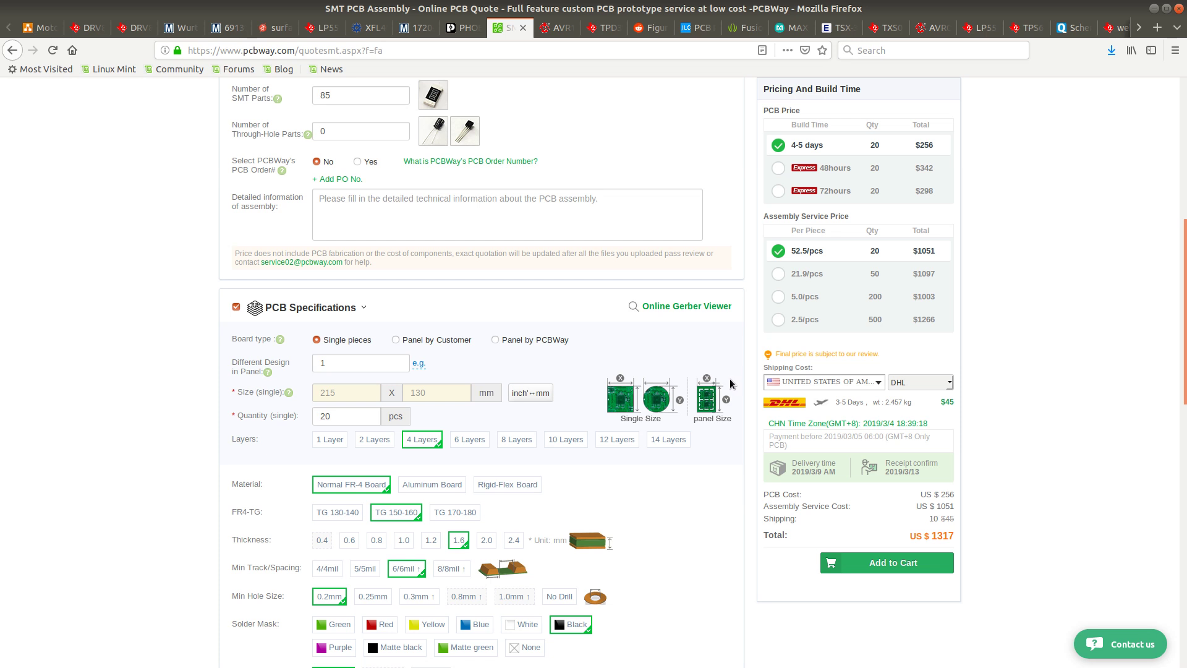
{"action": "scroll", "coordinate": [729, 378], "scroll_direction": "up", "scroll_amount": 3}
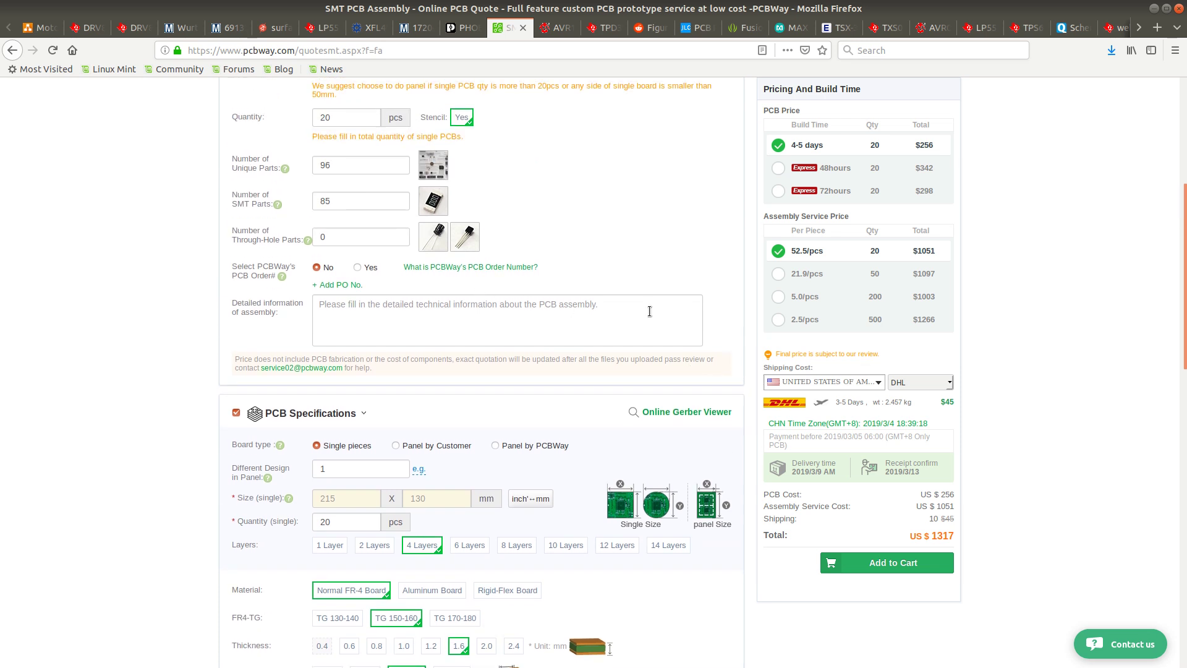
{"action": "scroll", "coordinate": [711, 395], "scroll_direction": "down", "scroll_amount": 2}
{"action": "scroll", "coordinate": [557, 269], "scroll_direction": "up", "scroll_amount": 3}
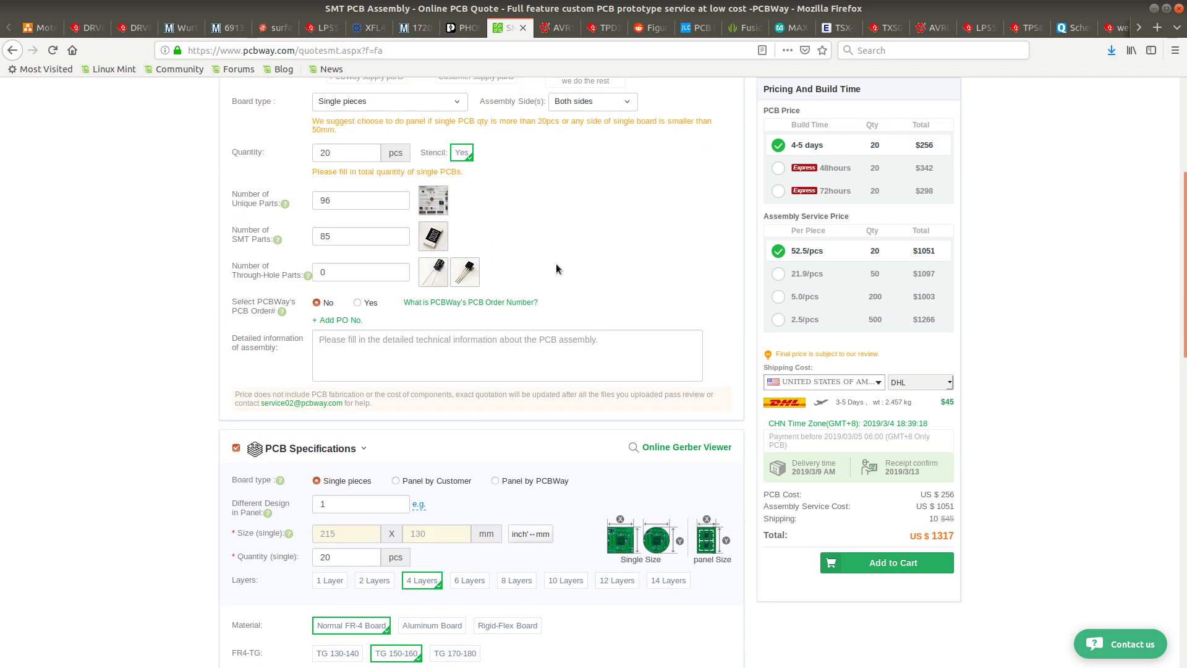
{"action": "left_click", "coordinate": [327, 152]}
{"action": "scroll", "coordinate": [265, 244], "scroll_direction": "down", "scroll_amount": 3}
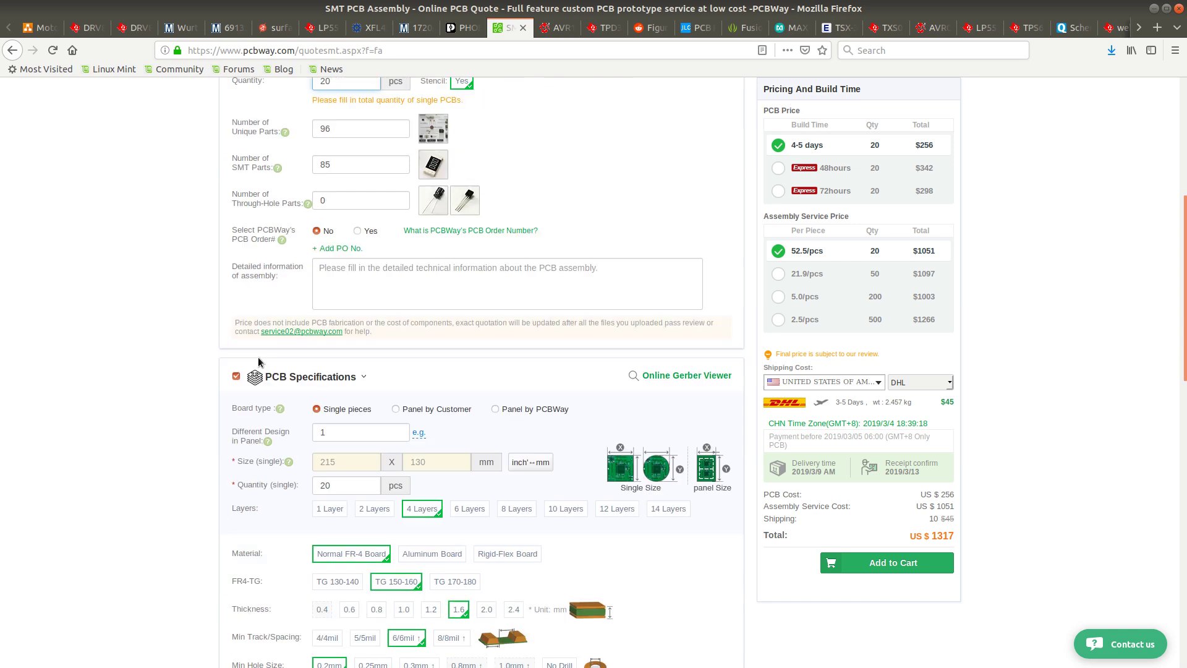
{"action": "scroll", "coordinate": [264, 244], "scroll_direction": "up", "scroll_amount": 4}
{"action": "key", "text": "BackSpace"}
{"action": "key", "text": "BackSpace"}
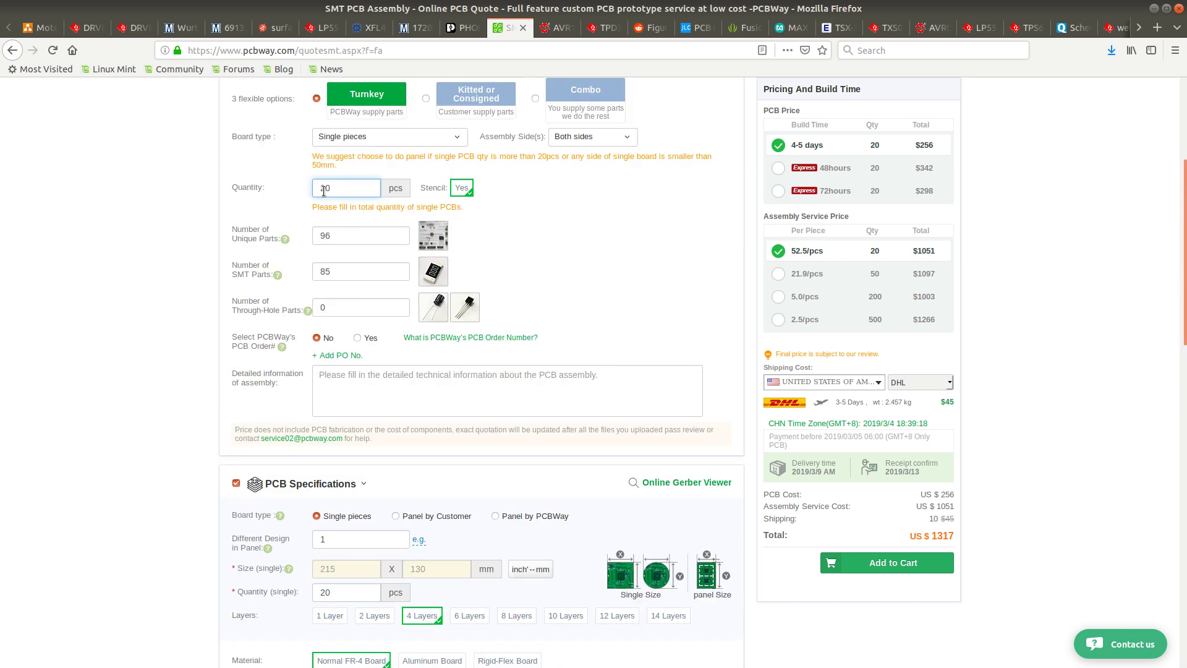
{"action": "type", "text": "10"}
{"action": "scroll", "coordinate": [332, 541], "scroll_direction": "down", "scroll_amount": 2}
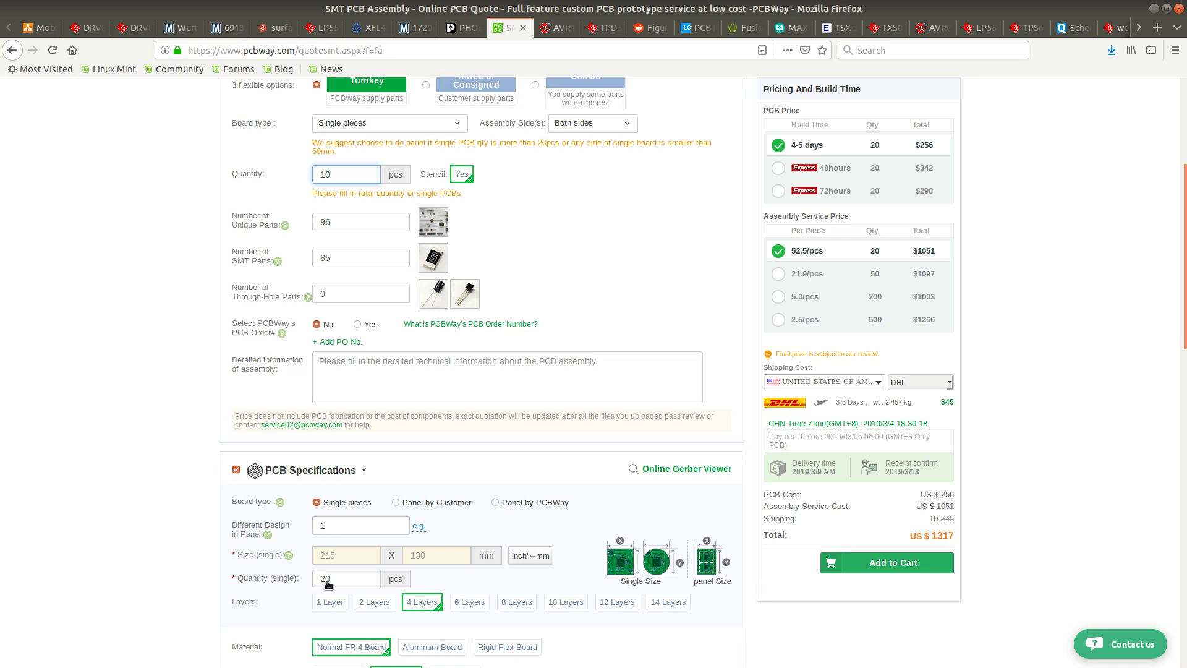
{"action": "left_click", "coordinate": [325, 522]}
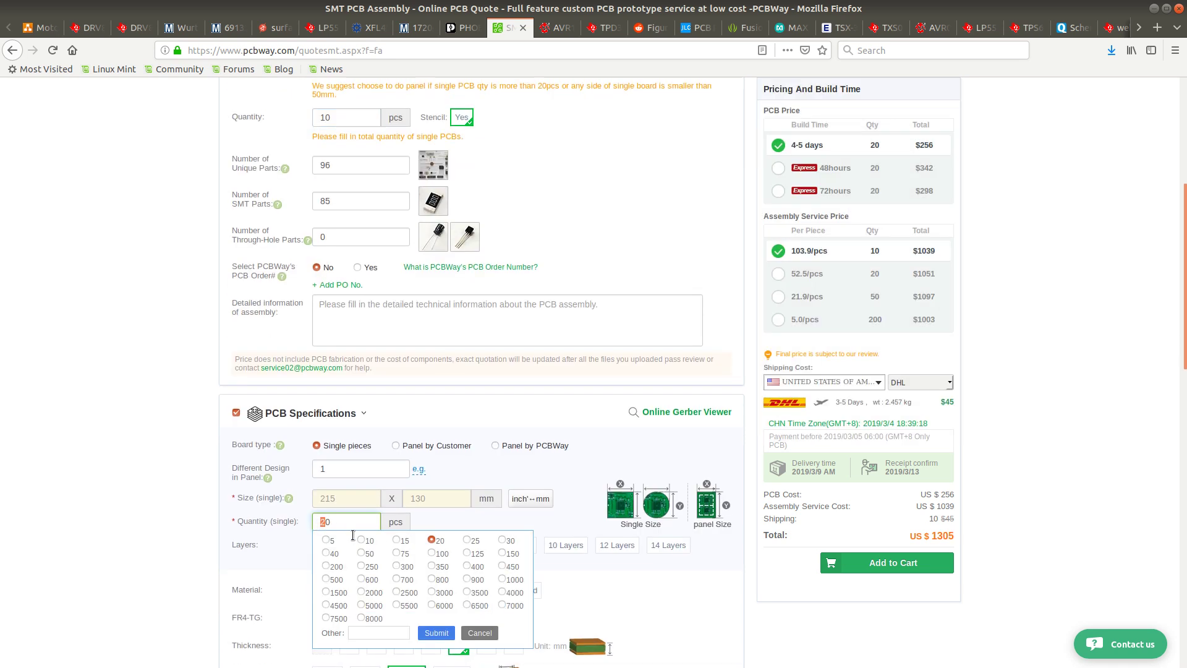
{"action": "left_click", "coordinate": [362, 540]}
Check the remaining PCB specifications and add the quoted 10-board order to the cart
{"action": "scroll", "coordinate": [481, 555], "scroll_direction": "down", "scroll_amount": 3}
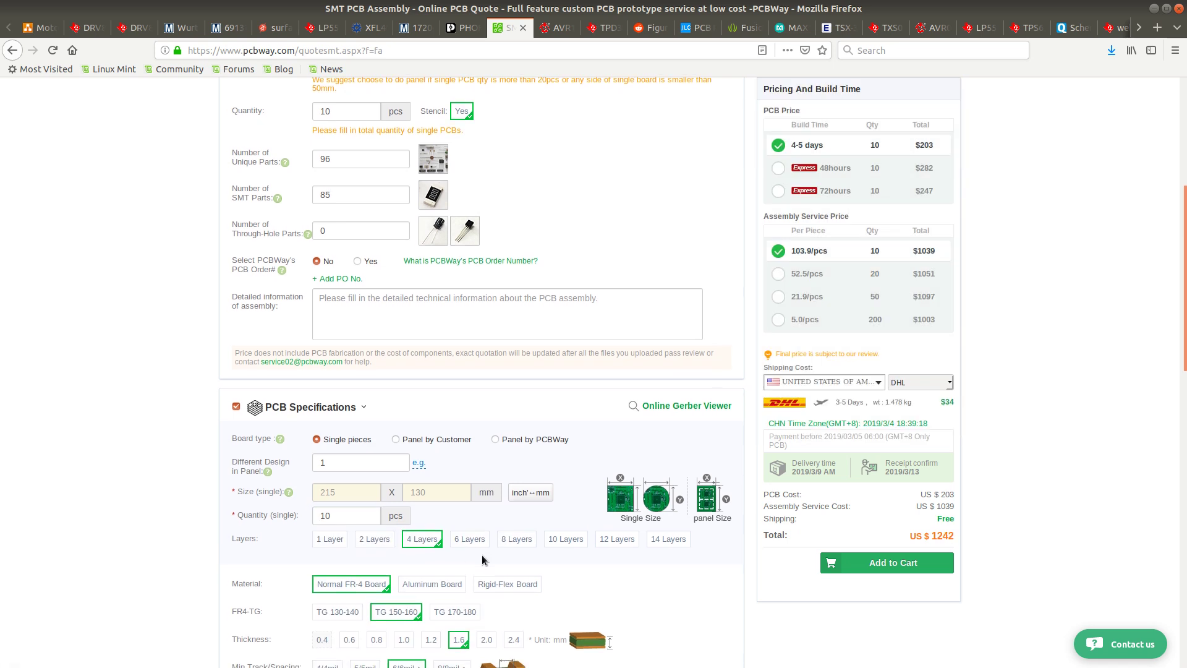
{"action": "scroll", "coordinate": [671, 519], "scroll_direction": "down", "scroll_amount": 14}
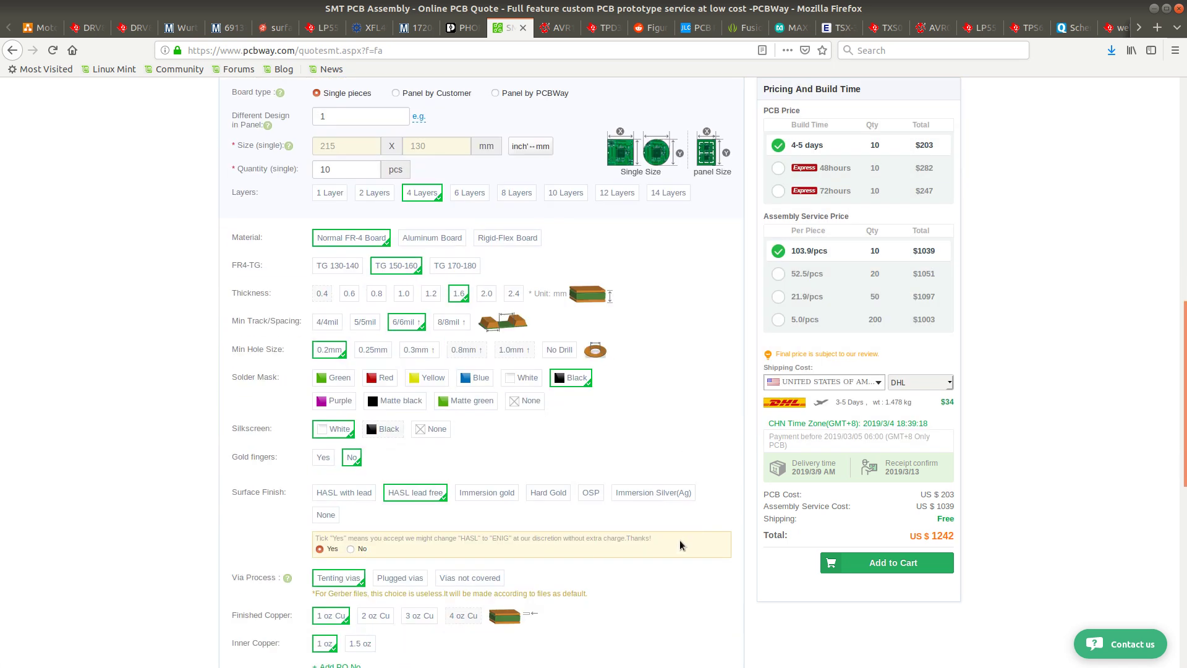
{"action": "scroll", "coordinate": [692, 569], "scroll_direction": "down", "scroll_amount": 3}
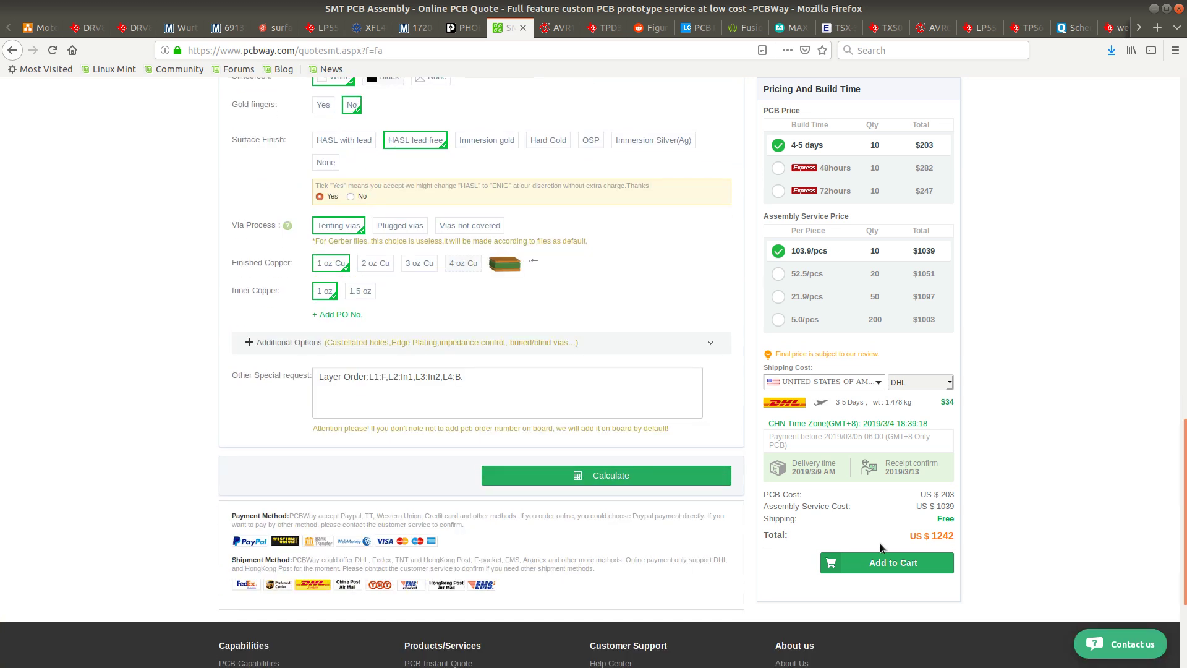
{"action": "left_click", "coordinate": [885, 563]}
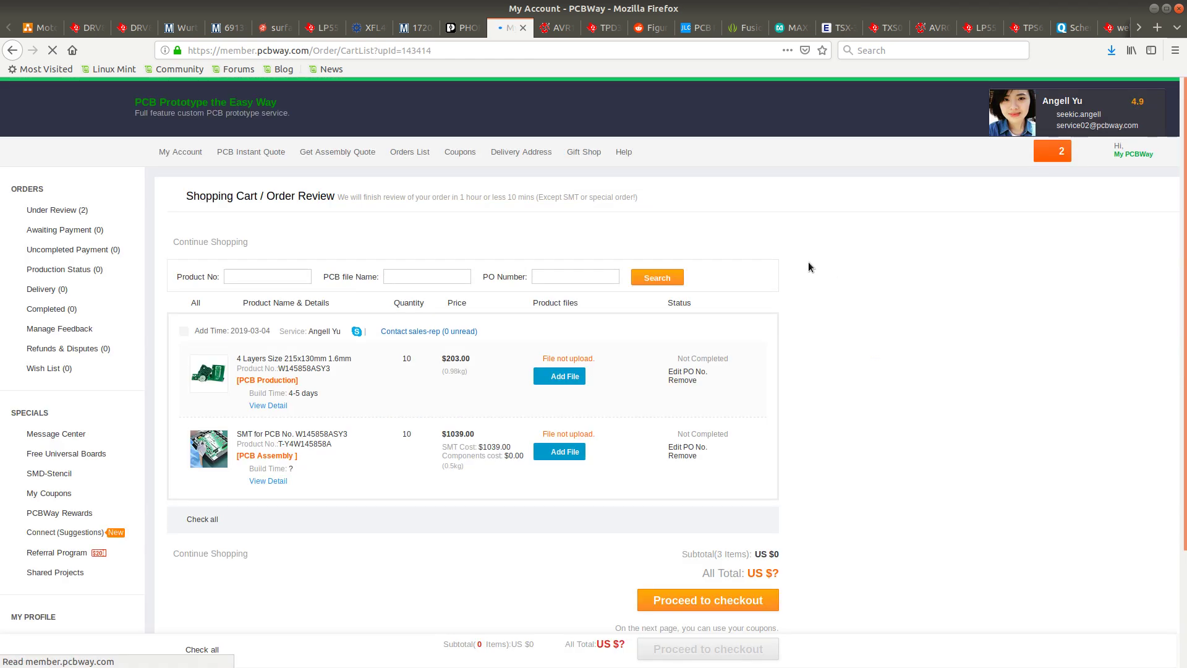
Try to attach gerbers.zip as the Gerber file of the 4-layer PCB production item in the cart
{"action": "left_click", "coordinate": [565, 376]}
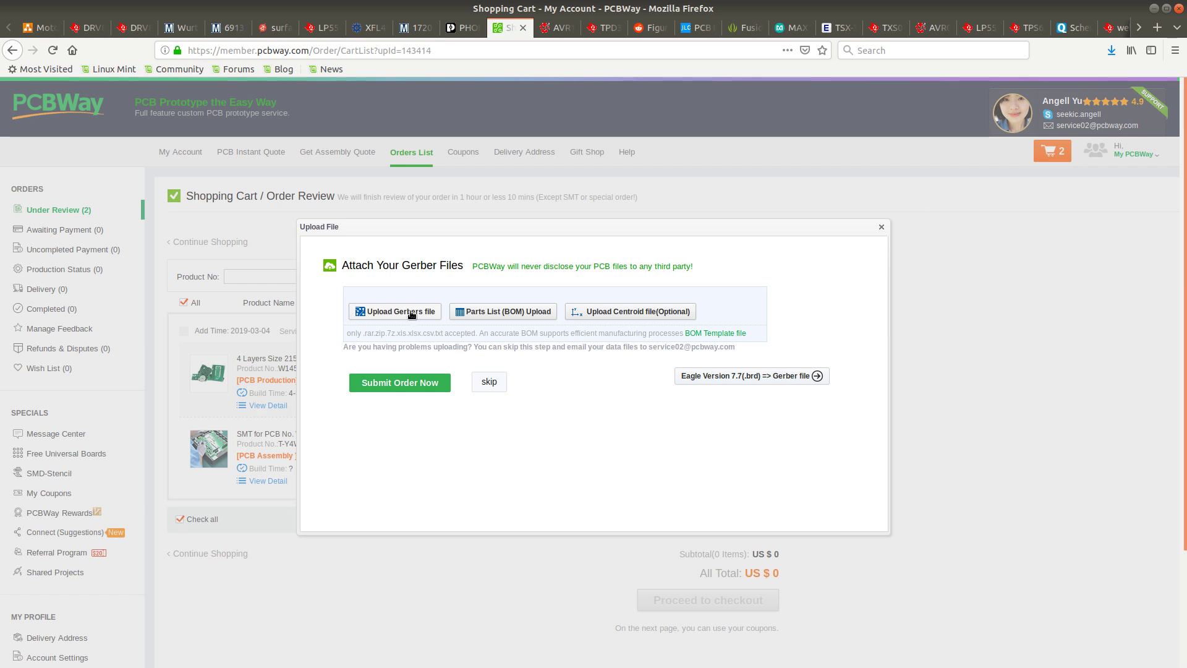
{"action": "left_click", "coordinate": [412, 315]}
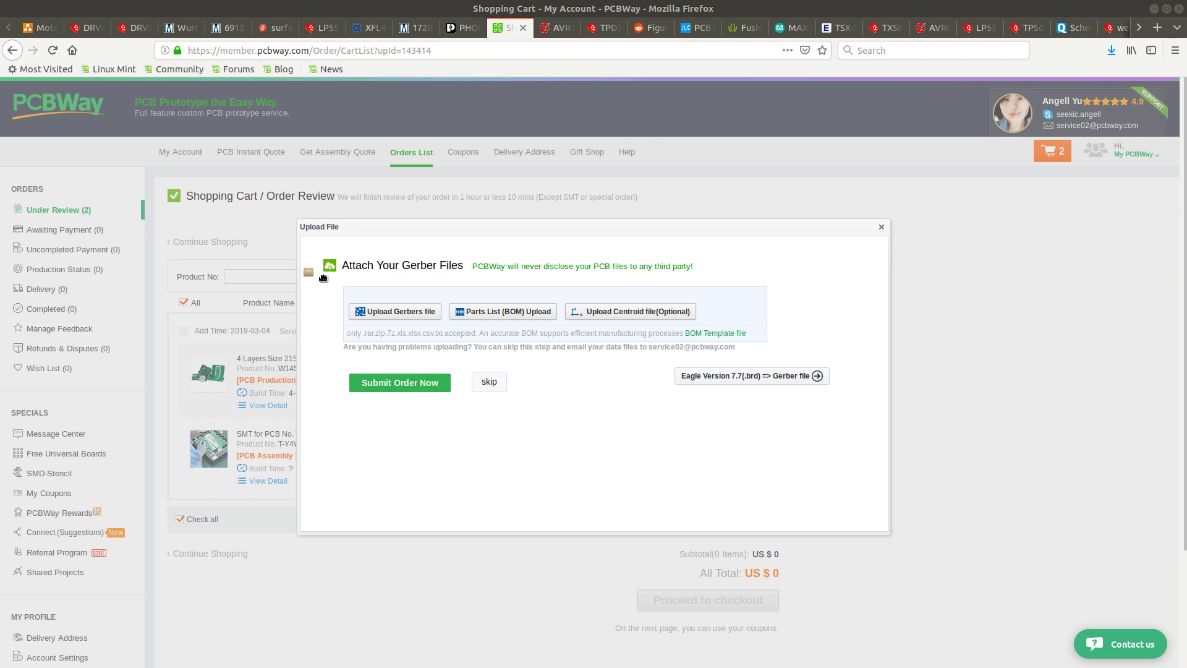
{"action": "left_click", "coordinate": [398, 316]}
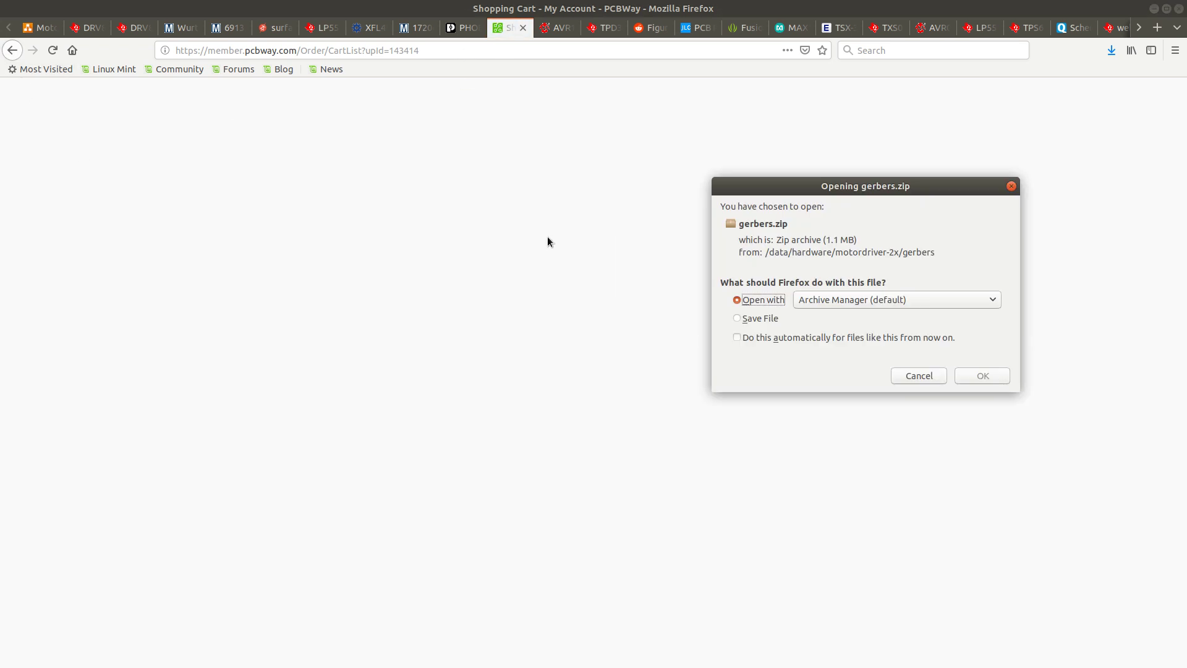
{"action": "left_click", "coordinate": [920, 377]}
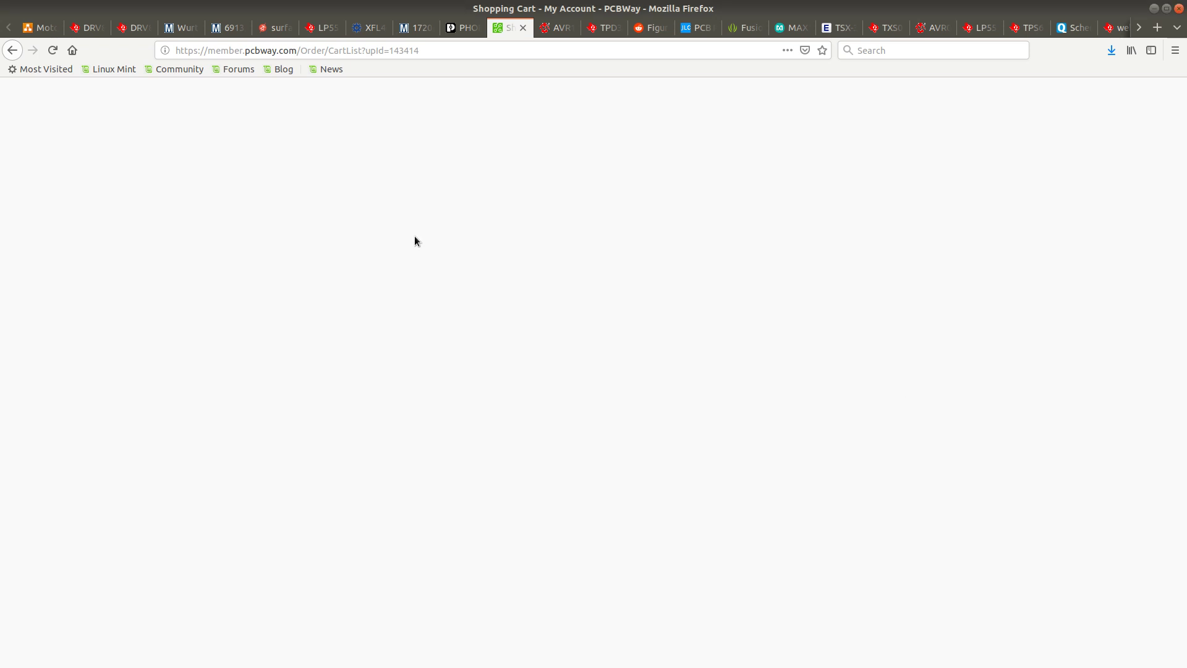
Go back to the assembly quote page and reopen the shopping cart from there
{"action": "right_click", "coordinate": [13, 54]}
{"action": "left_click", "coordinate": [50, 78]}
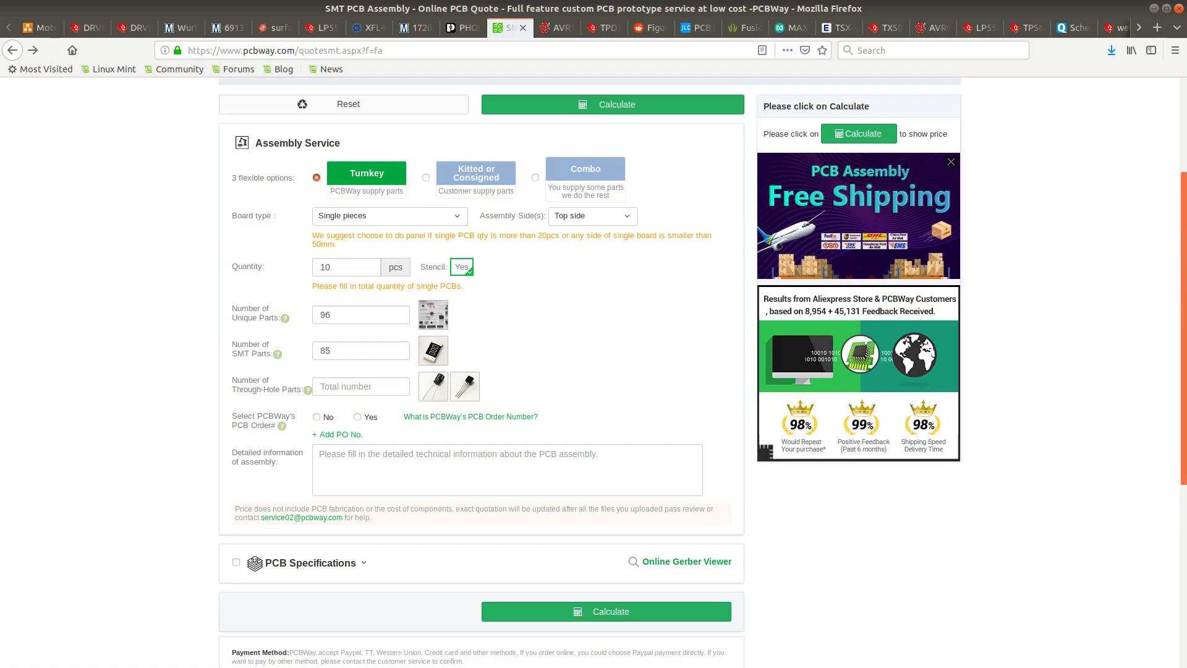
{"action": "scroll", "coordinate": [880, 240], "scroll_direction": "up", "scroll_amount": 3}
{"action": "scroll", "coordinate": [680, 297], "scroll_direction": "down", "scroll_amount": 4}
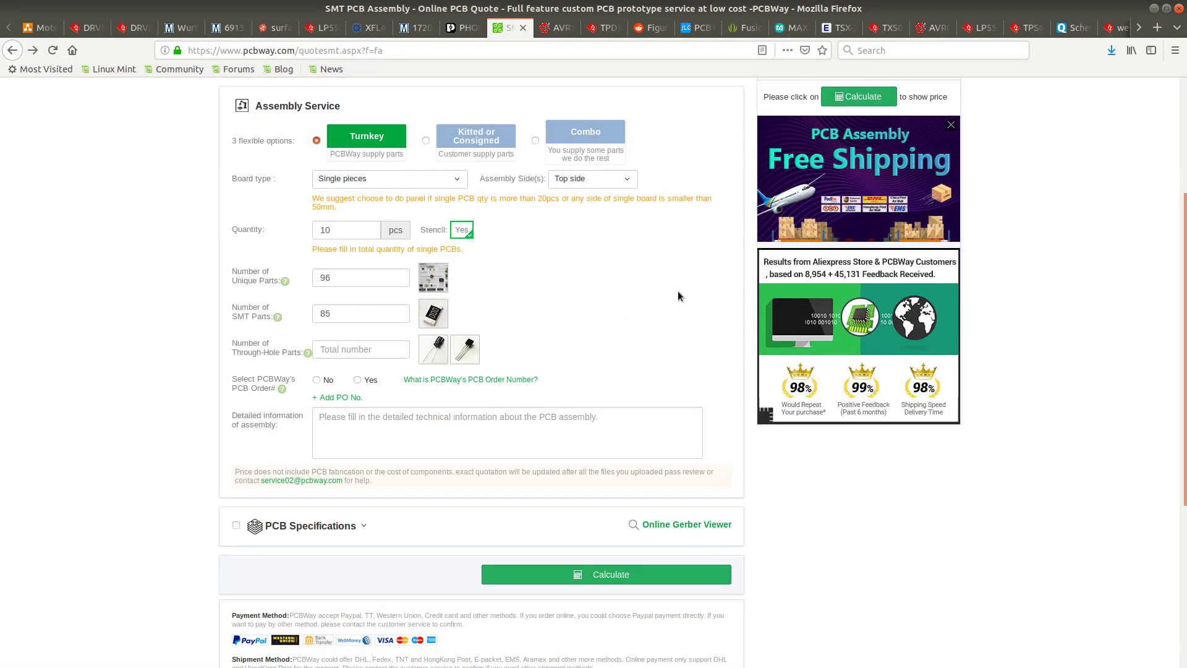
{"action": "scroll", "coordinate": [678, 296], "scroll_direction": "up", "scroll_amount": 6}
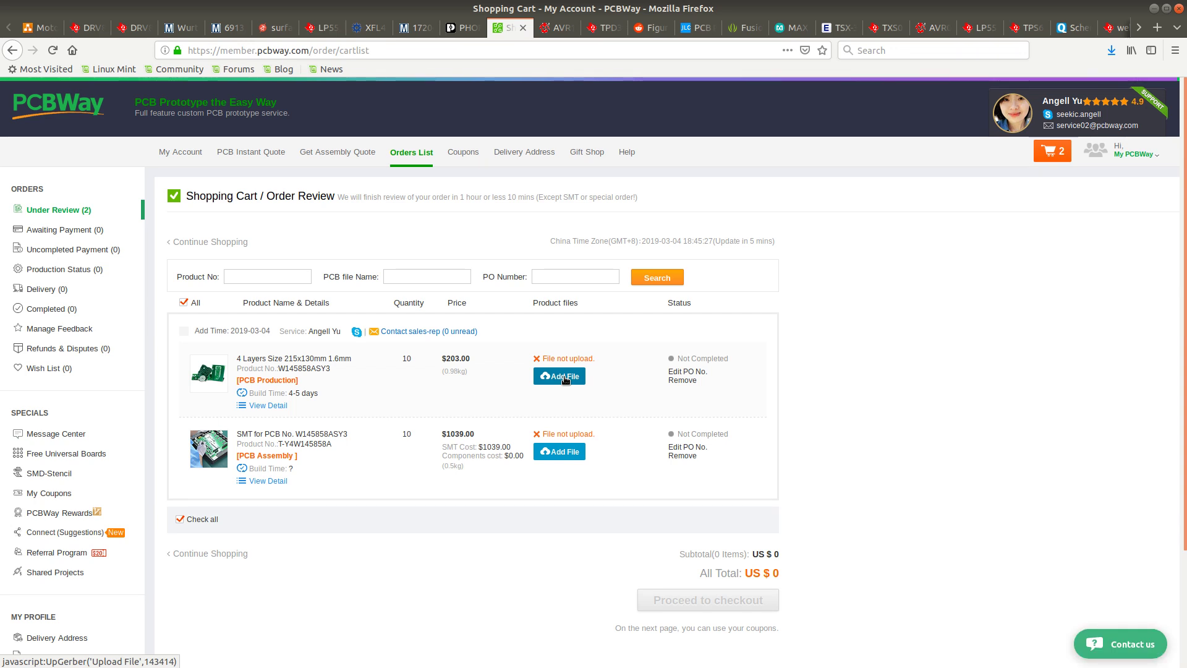
Upload gerbers.zip from the motordriver-2x gerbers folder as the Gerber file of the 4-layer PCB production item
{"action": "left_click", "coordinate": [564, 377]}
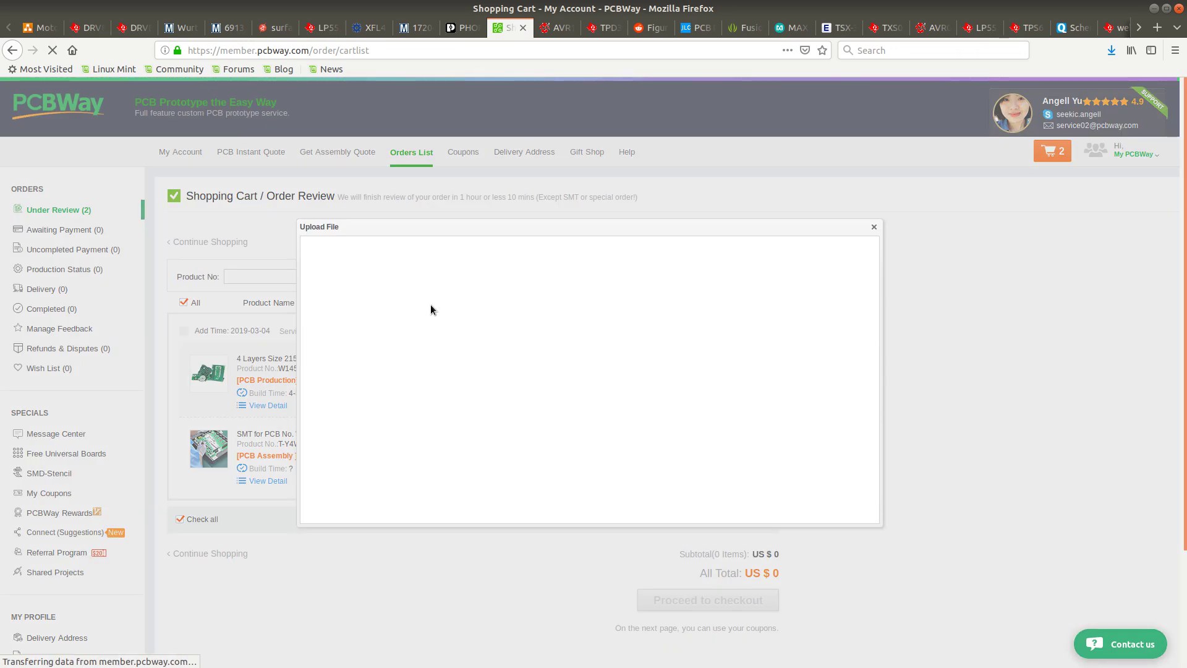
{"action": "left_click", "coordinate": [411, 313]}
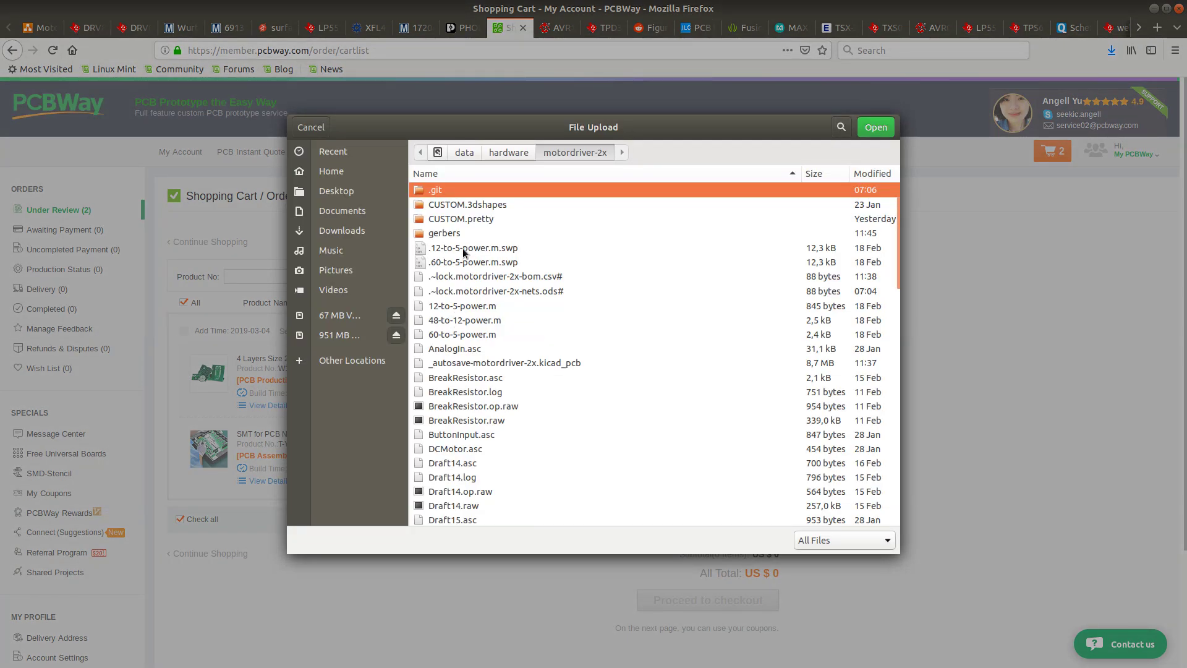
{"action": "left_click", "coordinate": [451, 234]}
{"action": "double_click", "coordinate": [452, 234]}
{"action": "double_click", "coordinate": [445, 190]}
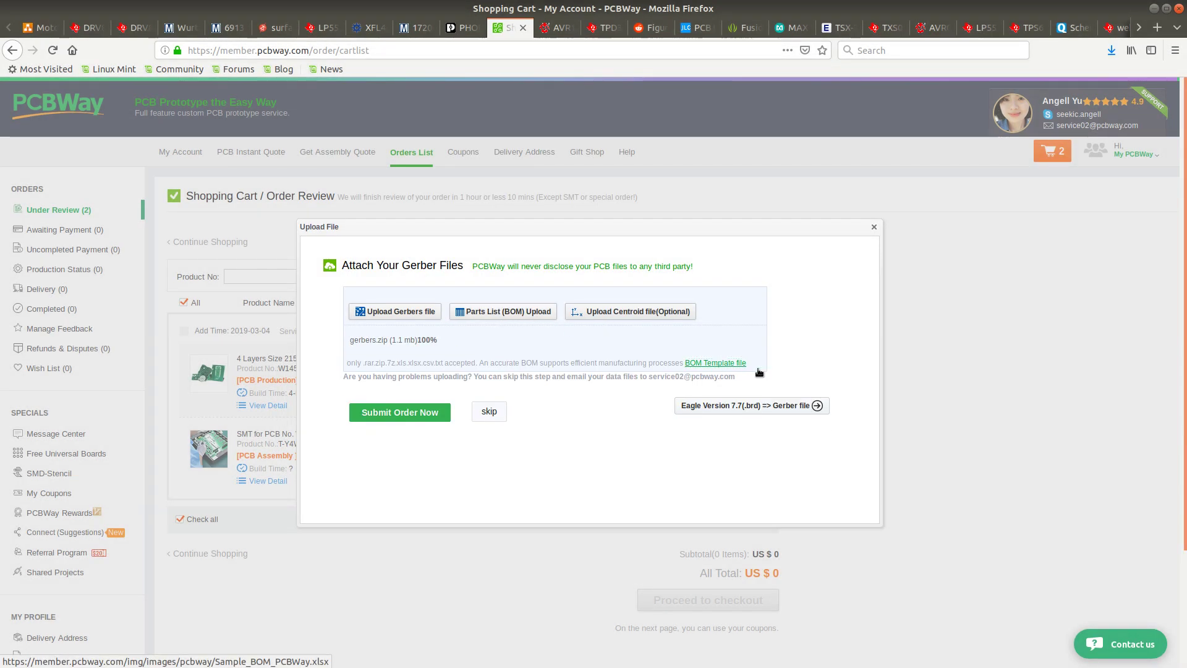
Open PCBWay's BOM template file in LibreOffice Calc and show its window maximized
{"action": "left_click", "coordinate": [715, 363]}
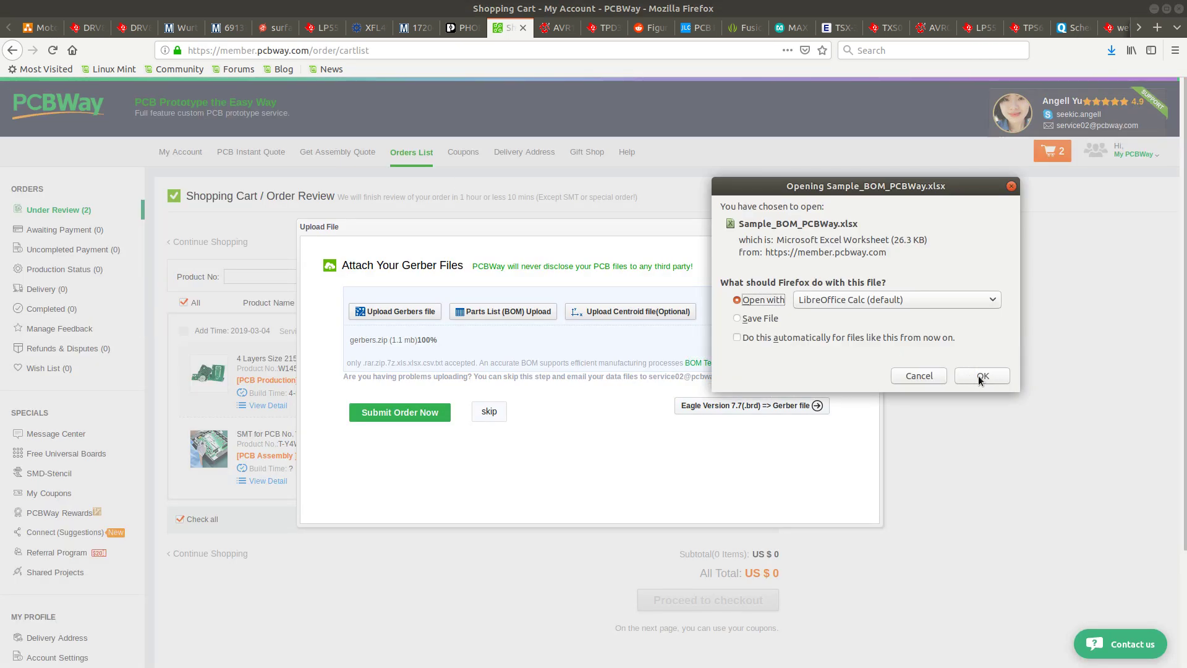
{"action": "left_click", "coordinate": [982, 376]}
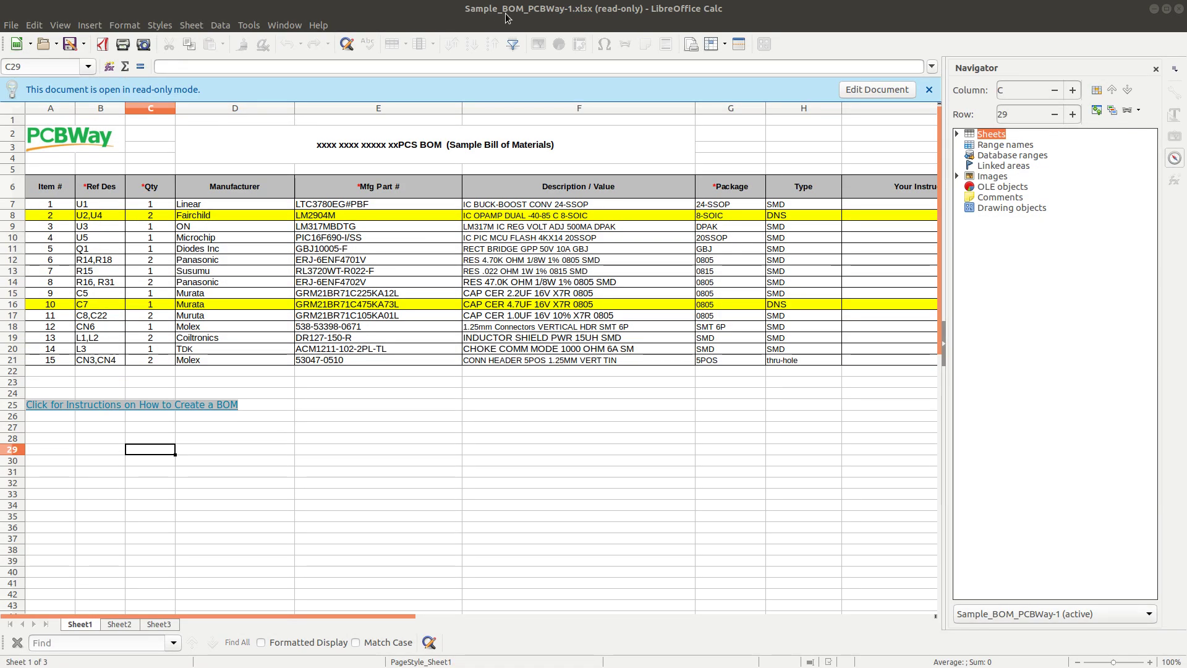
{"action": "double_click", "coordinate": [539, 8]}
{"action": "left_click_drag", "start_coordinate": [192, 8], "coordinate": [1186, 247]}
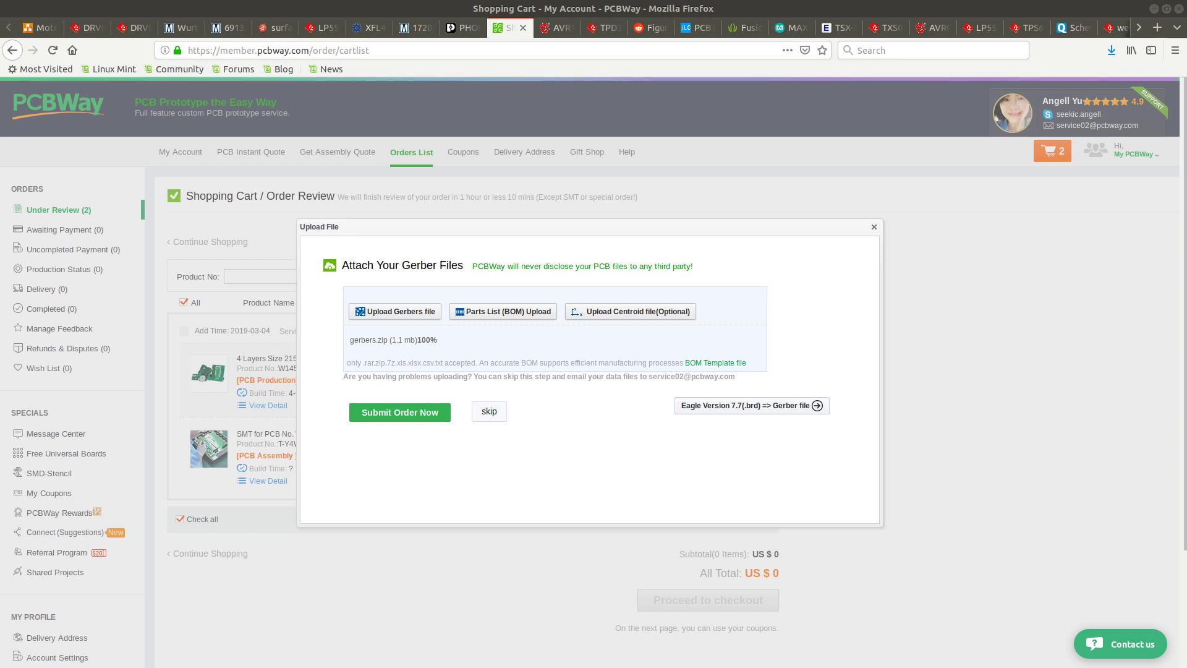
{"action": "left_click_drag", "start_coordinate": [1186, 317], "coordinate": [775, 190]}
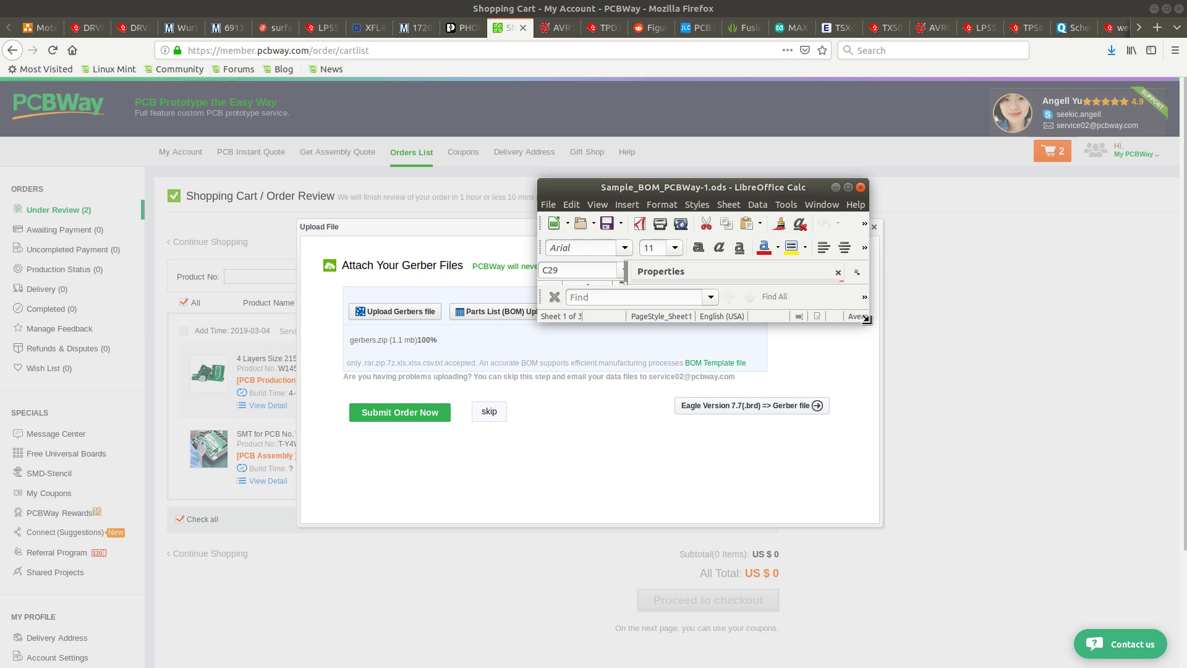
{"action": "left_click_drag", "start_coordinate": [867, 319], "coordinate": [1008, 549]}
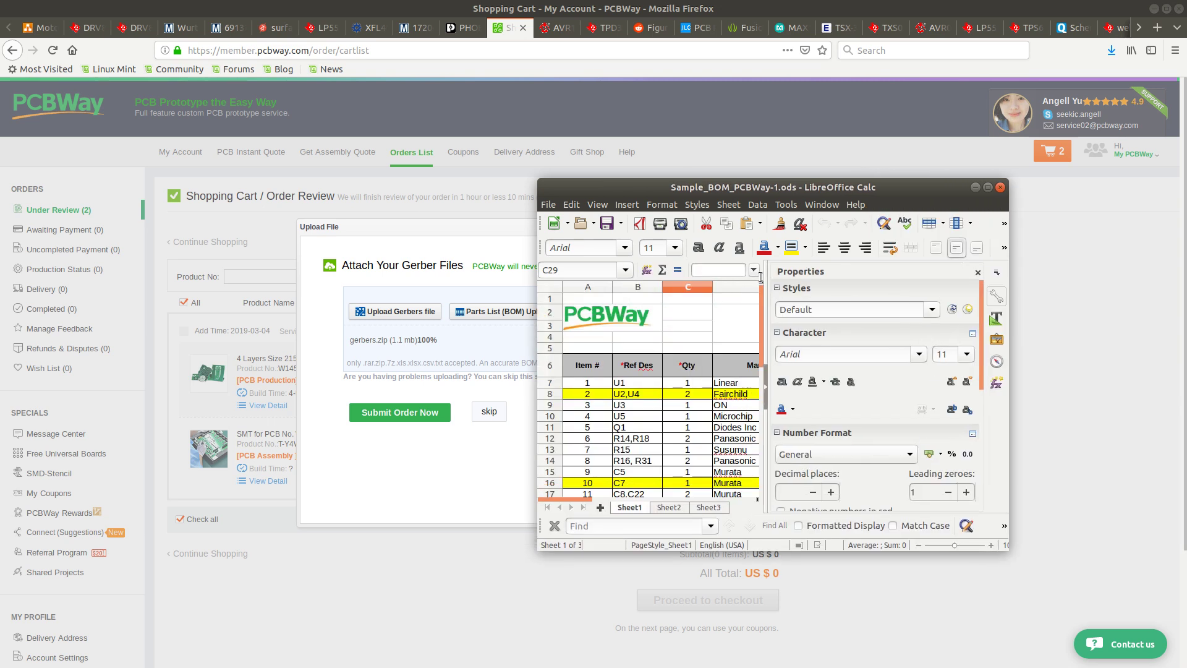
{"action": "double_click", "coordinate": [730, 188]}
{"action": "left_click", "coordinate": [731, 186]}
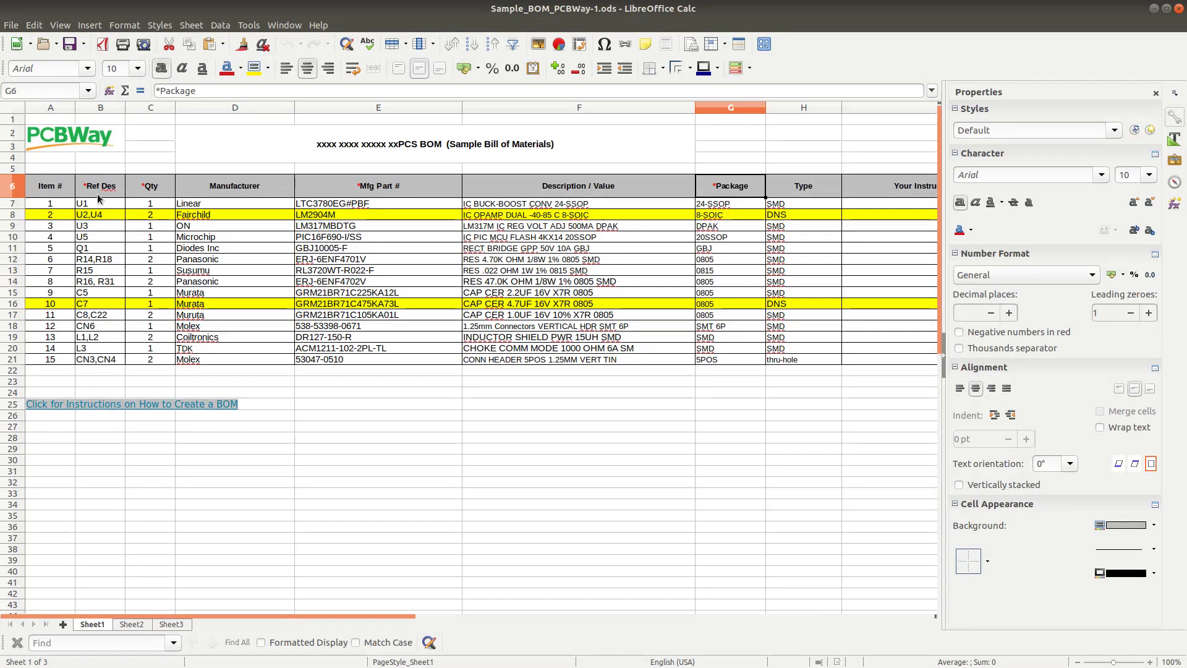
{"action": "key", "text": "alt+Tab"}
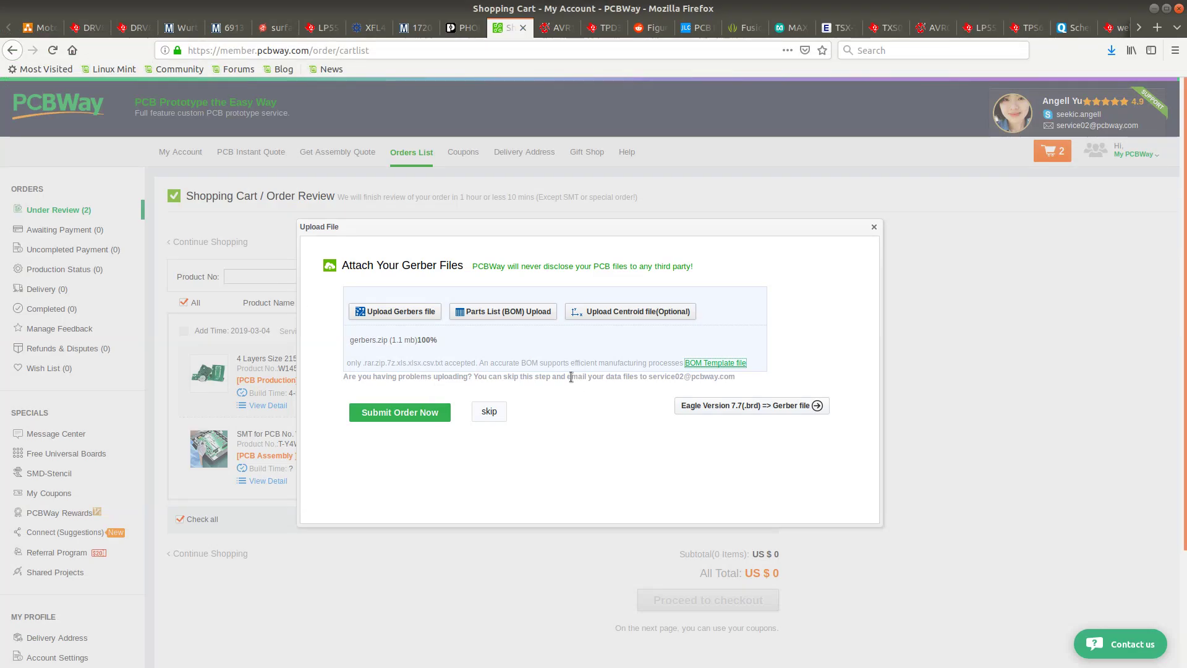
{"action": "key", "text": "alt+Tab"}
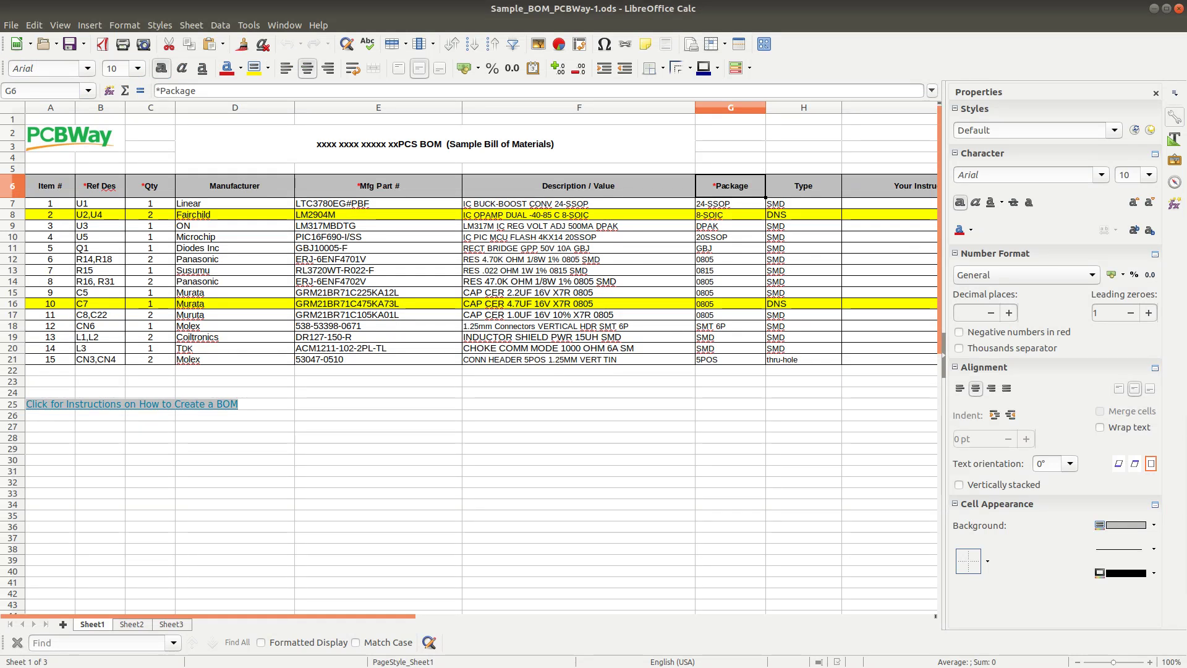
Switch to the motordriver-2x-bom.csv window, shrink it over the template, hide its Navigator sidebar, and bring the Ref column into view
{"action": "key", "text": "alt+Tab"}
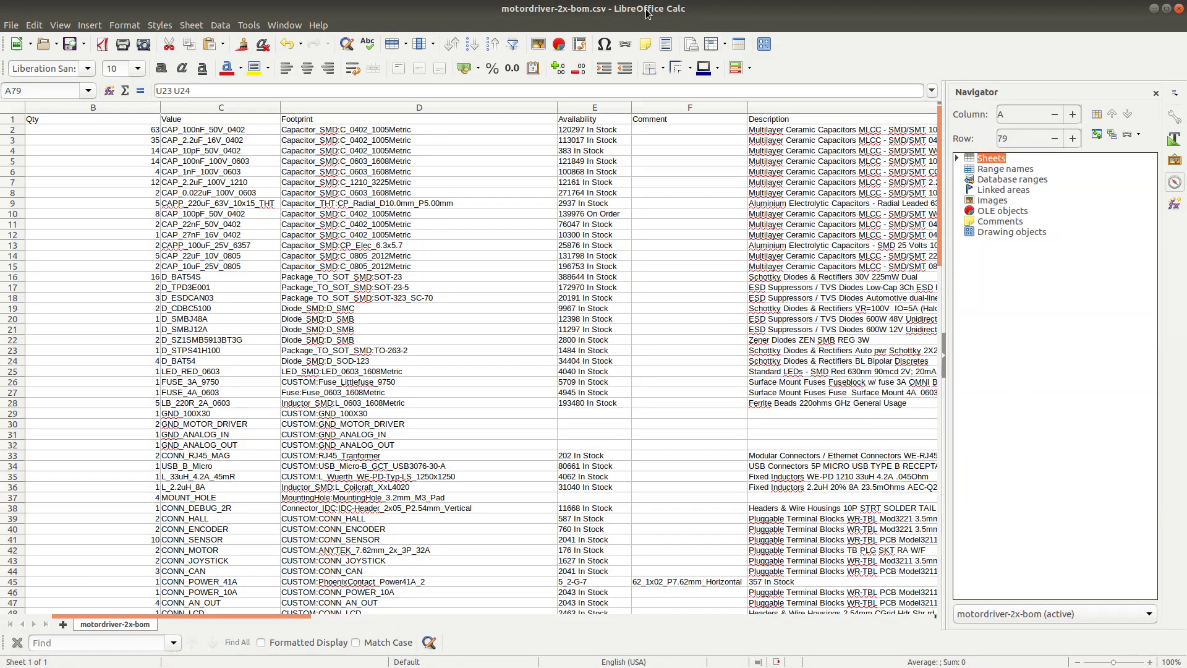
{"action": "double_click", "coordinate": [404, 5]}
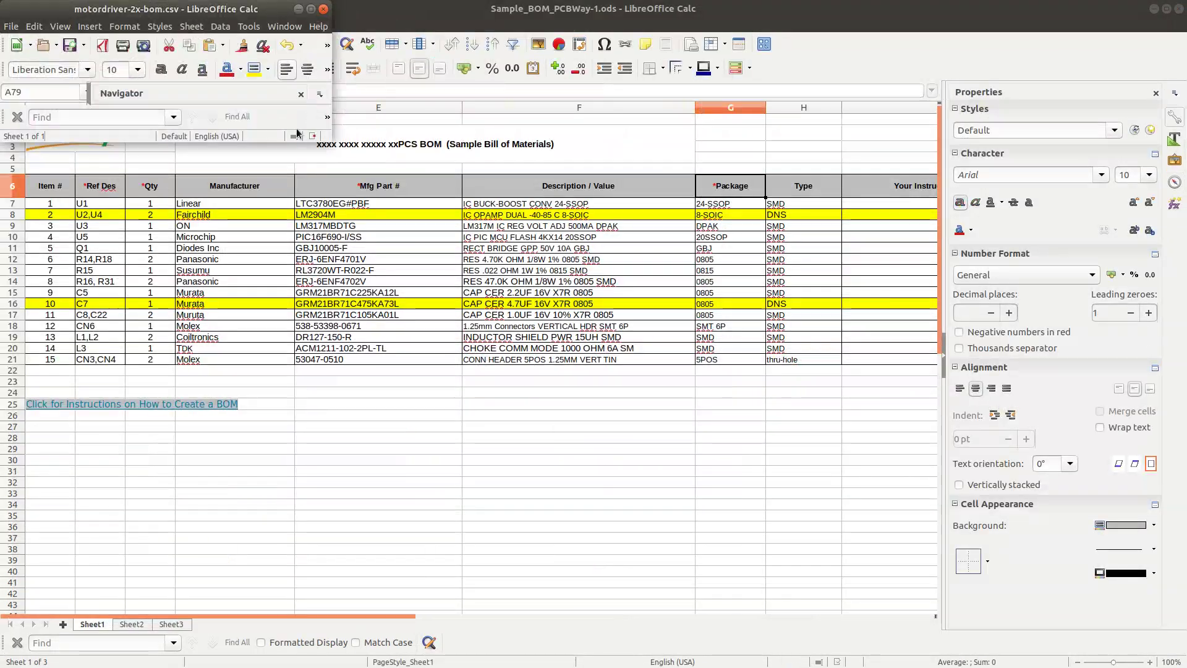
{"action": "left_click_drag", "start_coordinate": [265, 137], "coordinate": [241, 566]}
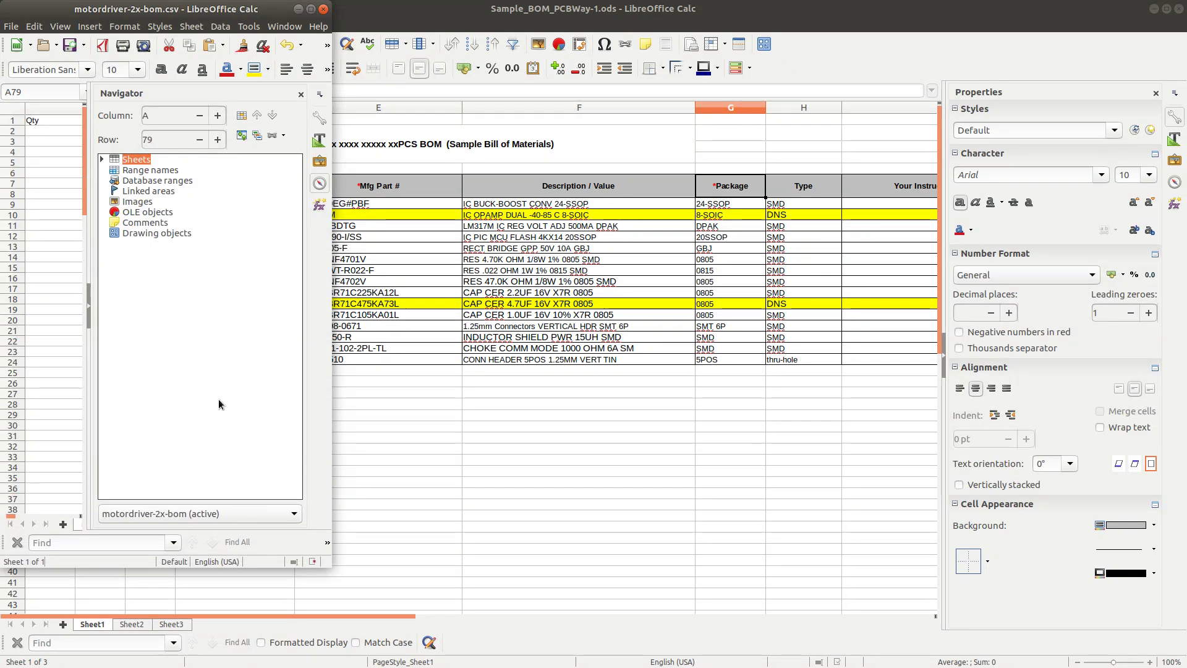
{"action": "left_click", "coordinate": [89, 303]}
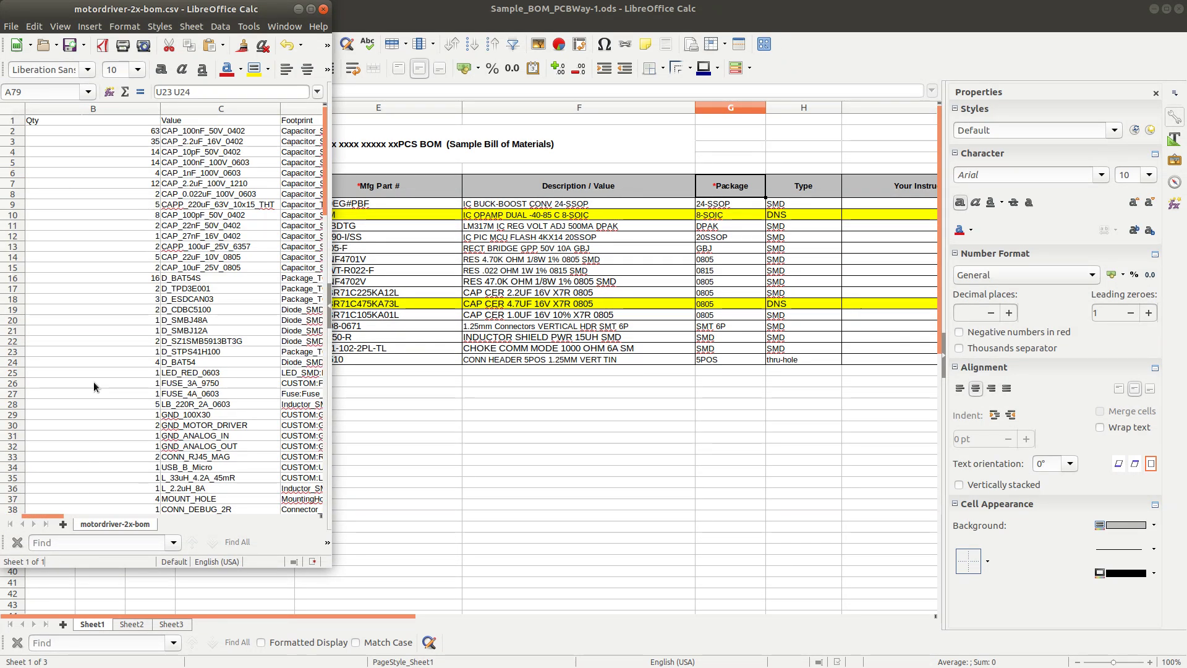
{"action": "left_click_drag", "start_coordinate": [61, 516], "coordinate": [8, 510]}
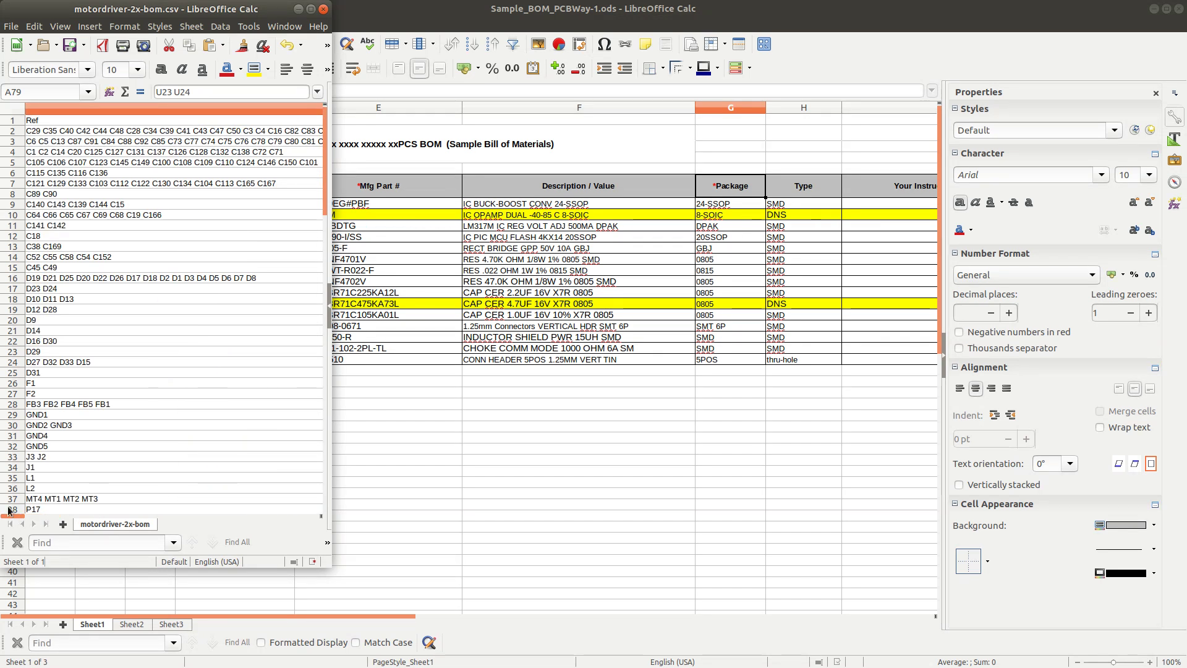
Try to paste the reference designators from A2:A96 of motordriver-2x-bom.csv into the template's Ref Des column from B7
{"action": "left_click", "coordinate": [68, 132]}
{"action": "scroll", "coordinate": [97, 457], "scroll_direction": "down", "scroll_amount": 16}
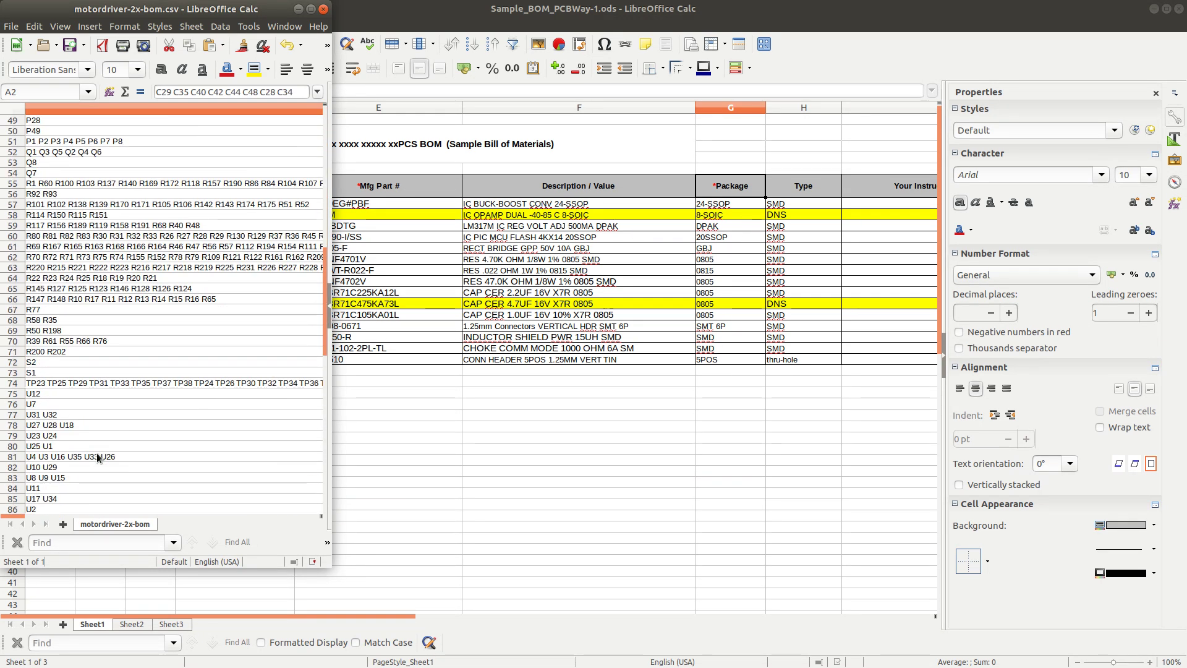
{"action": "scroll", "coordinate": [97, 457], "scroll_direction": "down", "scroll_amount": 11}
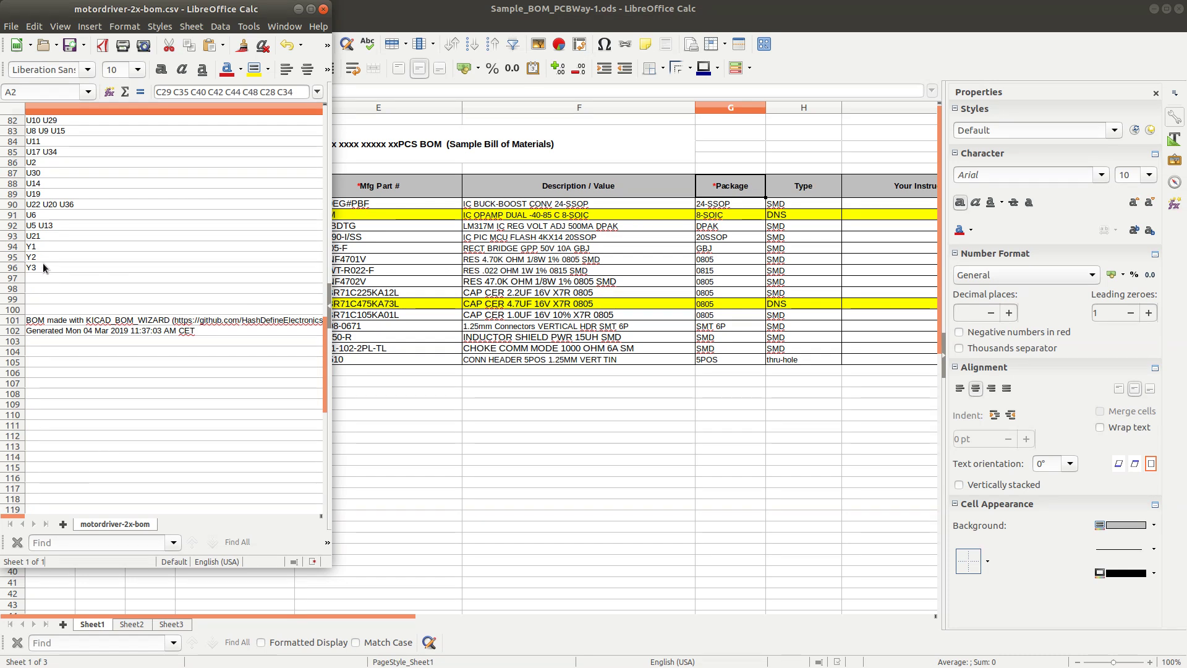
{"action": "left_click", "coordinate": [43, 267], "text": "shift"}
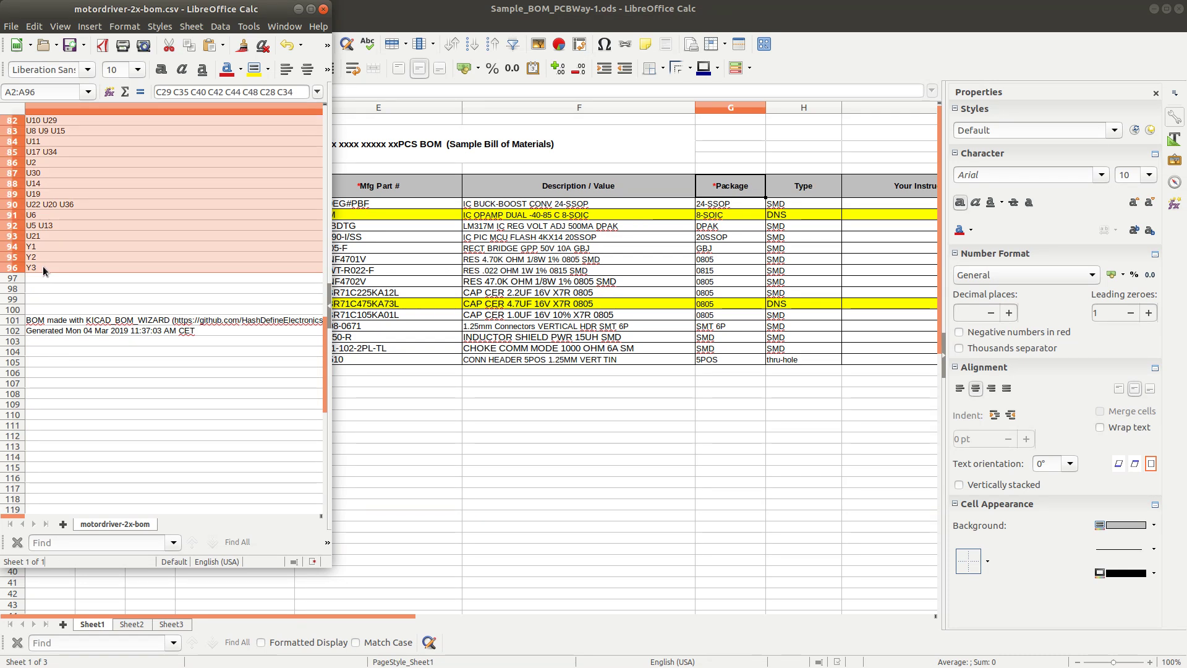
{"action": "left_click", "coordinate": [398, 158]}
{"action": "left_click", "coordinate": [86, 204]}
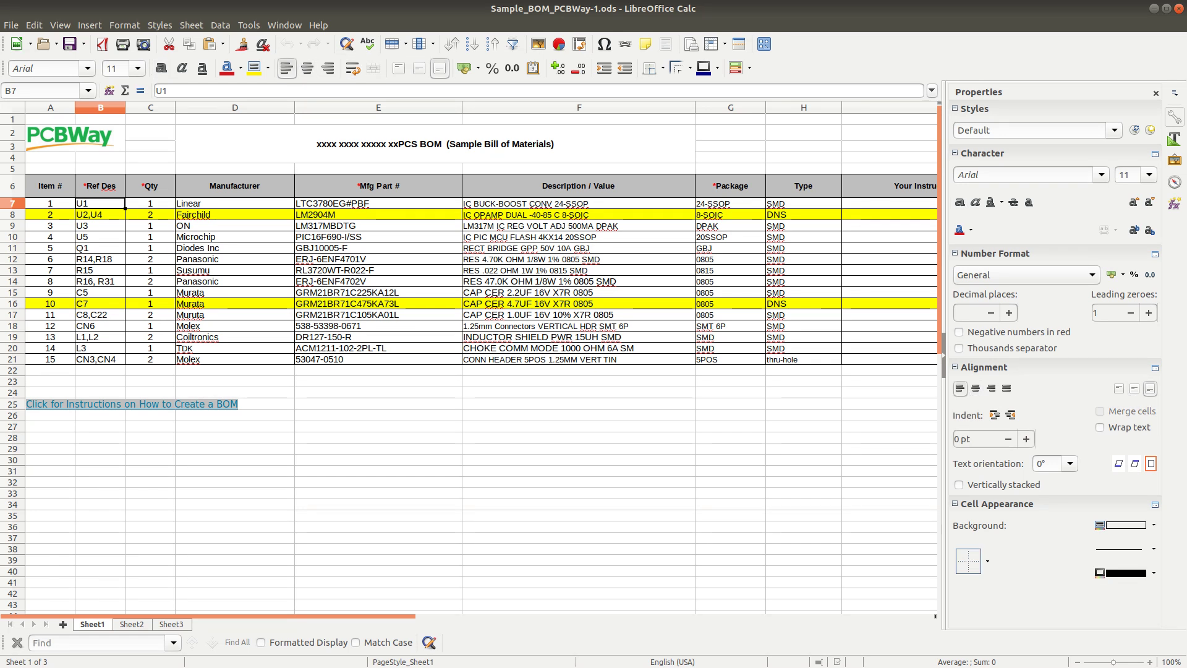
{"action": "key", "text": "ctrl+v"}
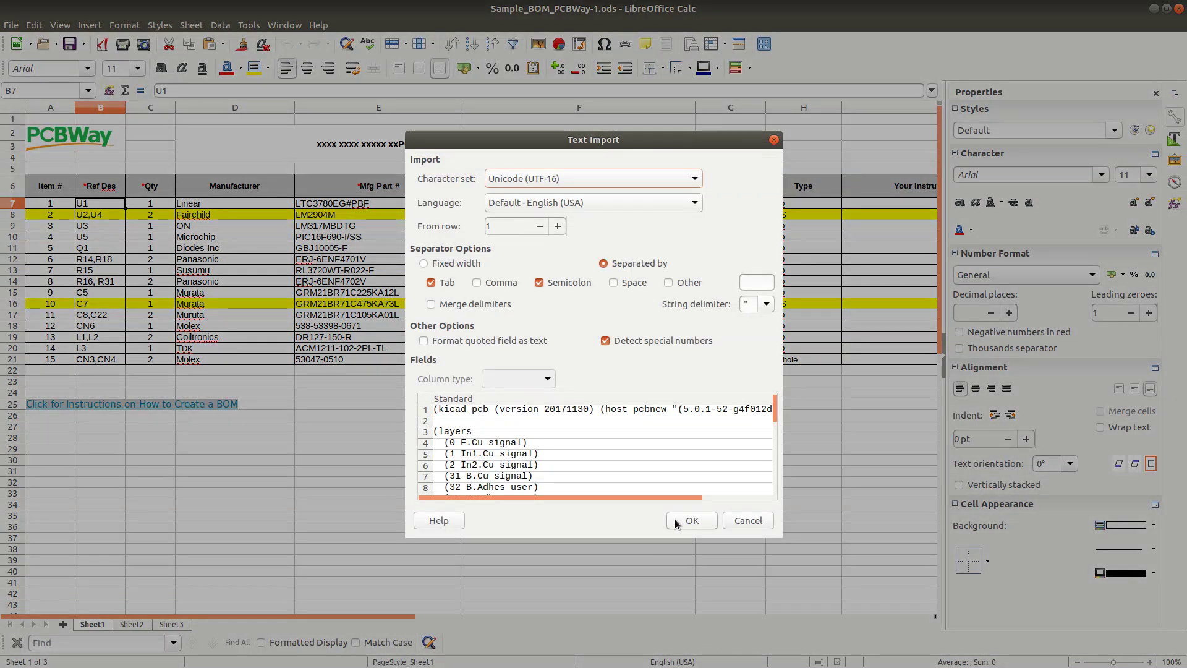
{"action": "left_click", "coordinate": [747, 521]}
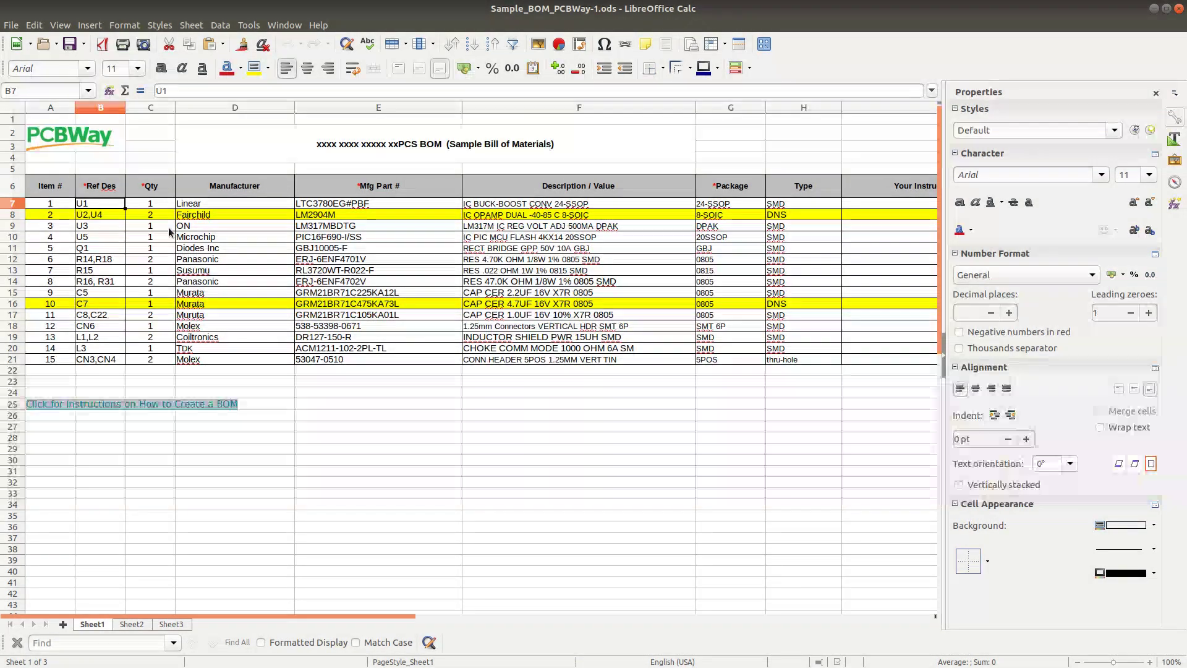
Bring motordriver-2x-bom.csv back to the front and move its window out of the template's way
{"action": "key", "text": "alt+Tab"}
{"action": "key", "text": "alt+Tab"}
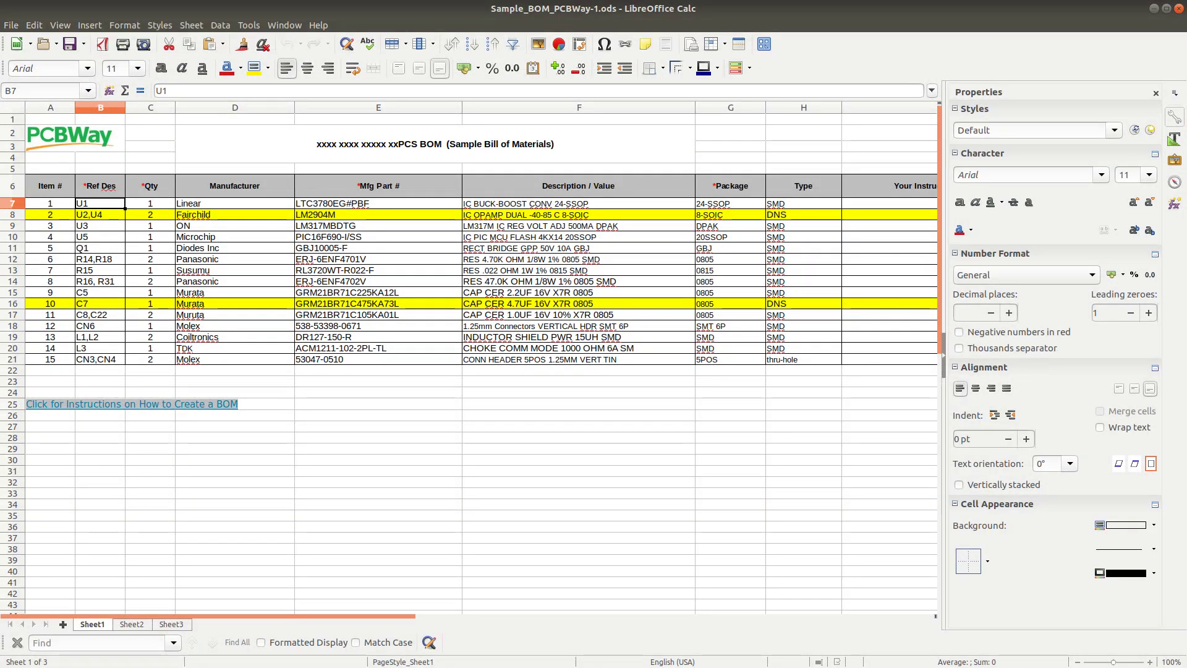
{"action": "key", "text": "alt+Tab"}
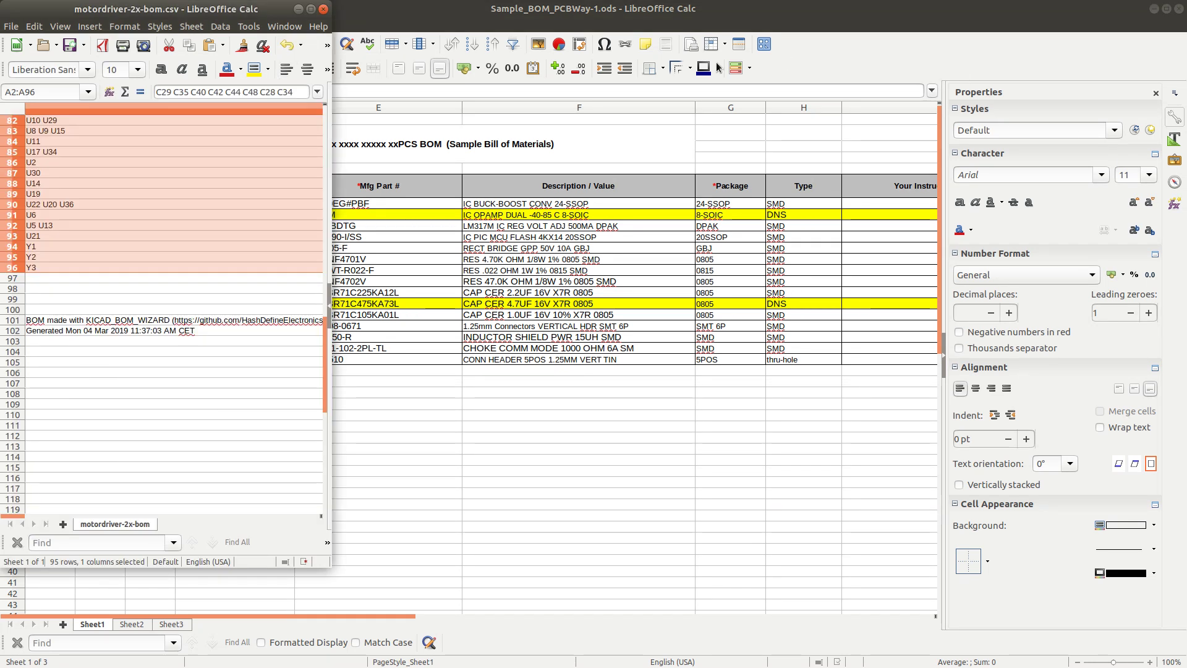
{"action": "left_click_drag", "start_coordinate": [193, 9], "coordinate": [1186, 117]}
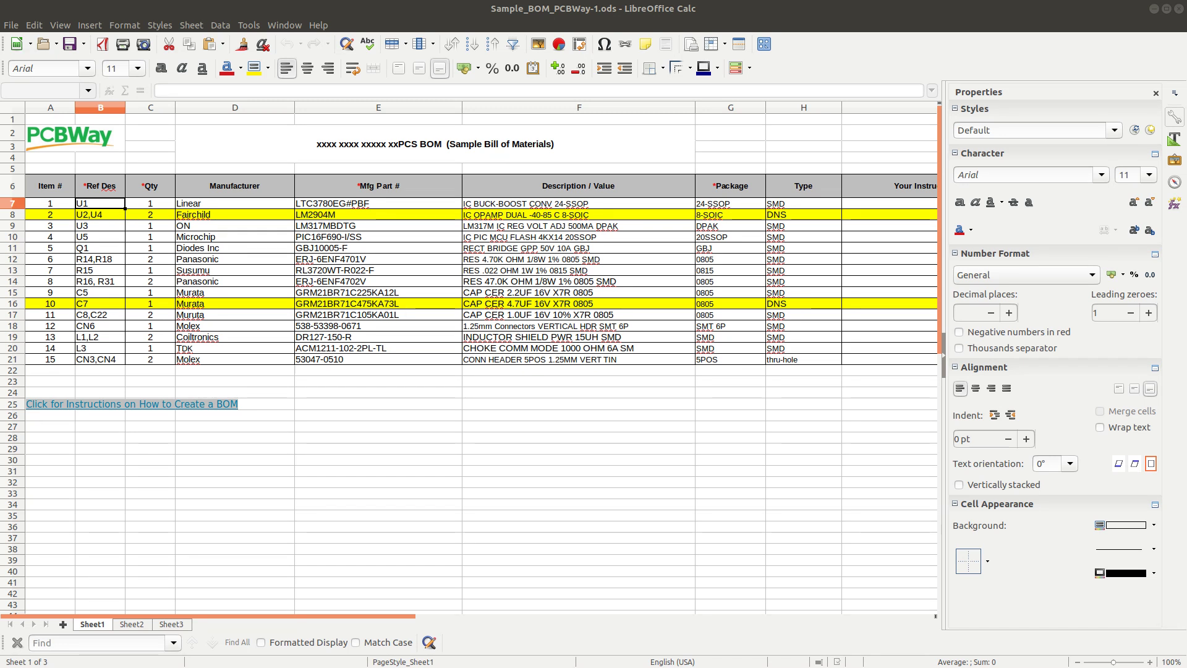
Hide the template's sidebar, unmaximize its window, and fit it at full height along the left side of the screen
{"action": "left_click", "coordinate": [1174, 139]}
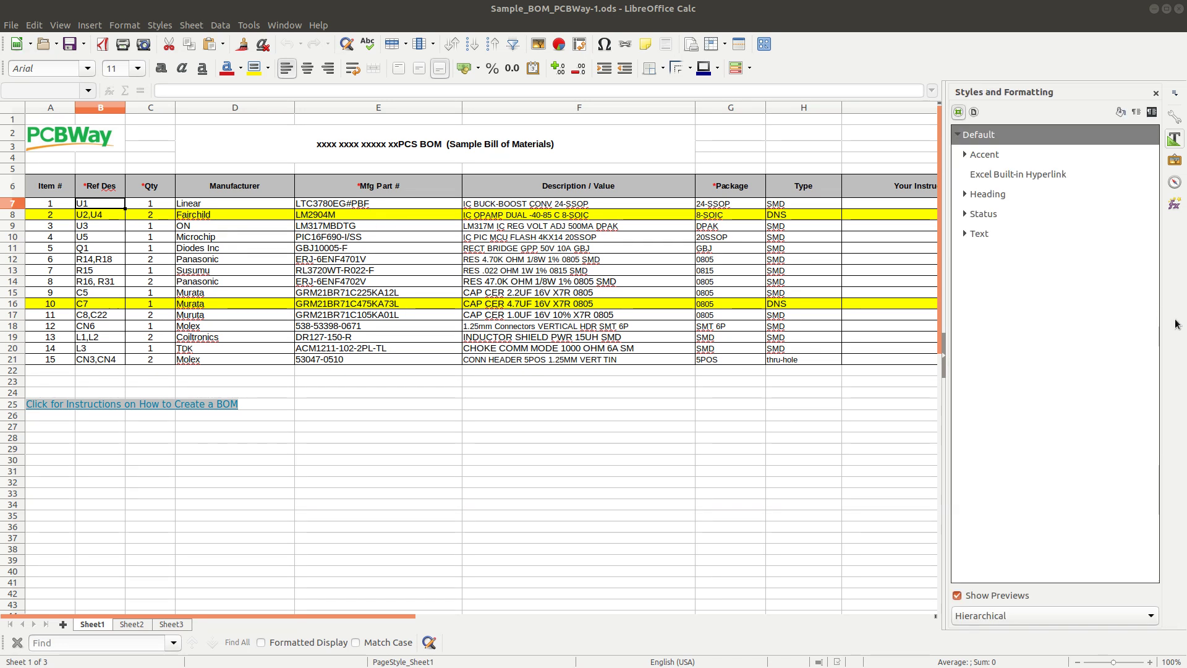
{"action": "left_click", "coordinate": [1174, 160]}
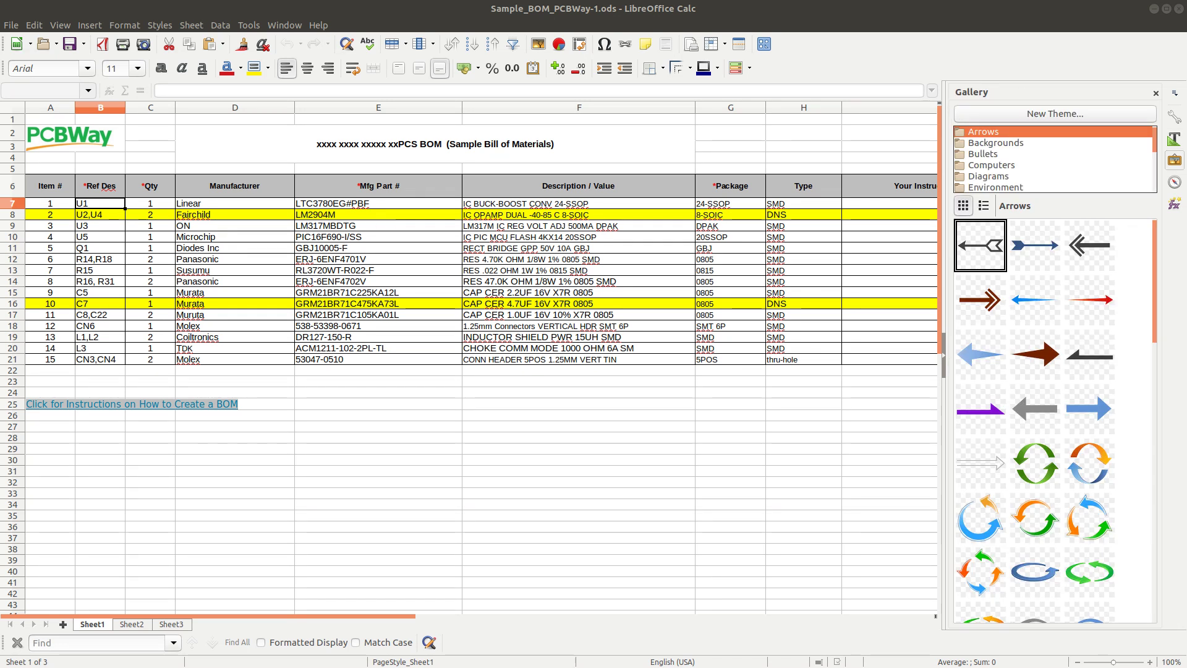
{"action": "left_click", "coordinate": [944, 356]}
{"action": "double_click", "coordinate": [1108, 13]}
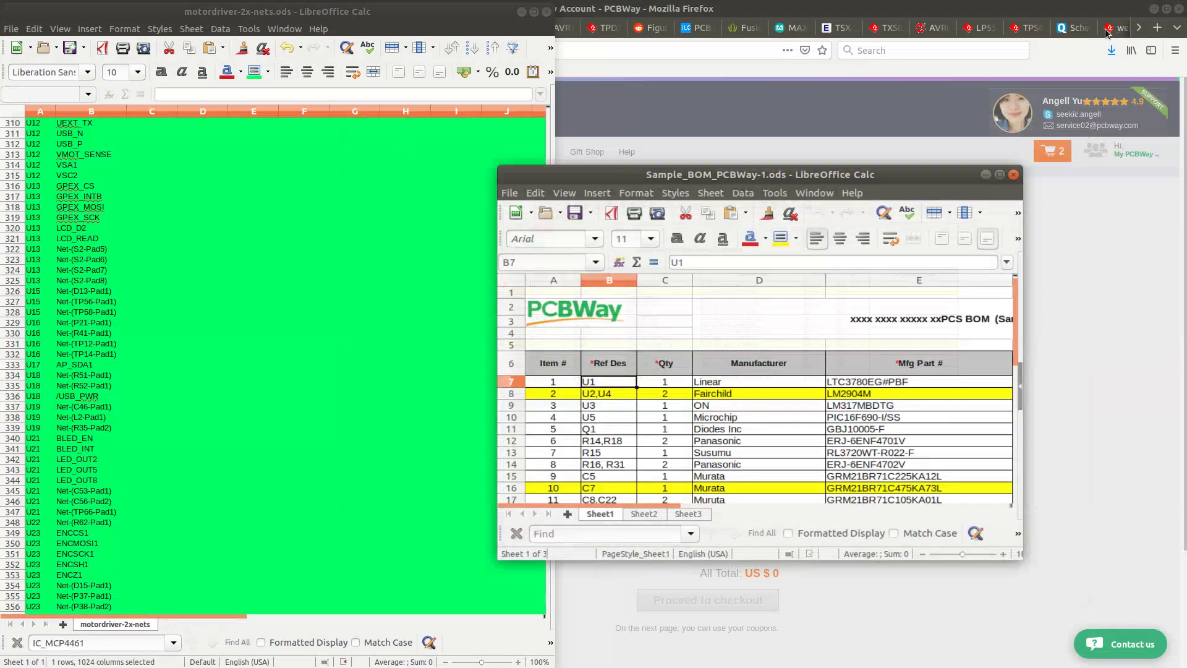
{"action": "left_click_drag", "start_coordinate": [858, 190], "coordinate": [320, 10]}
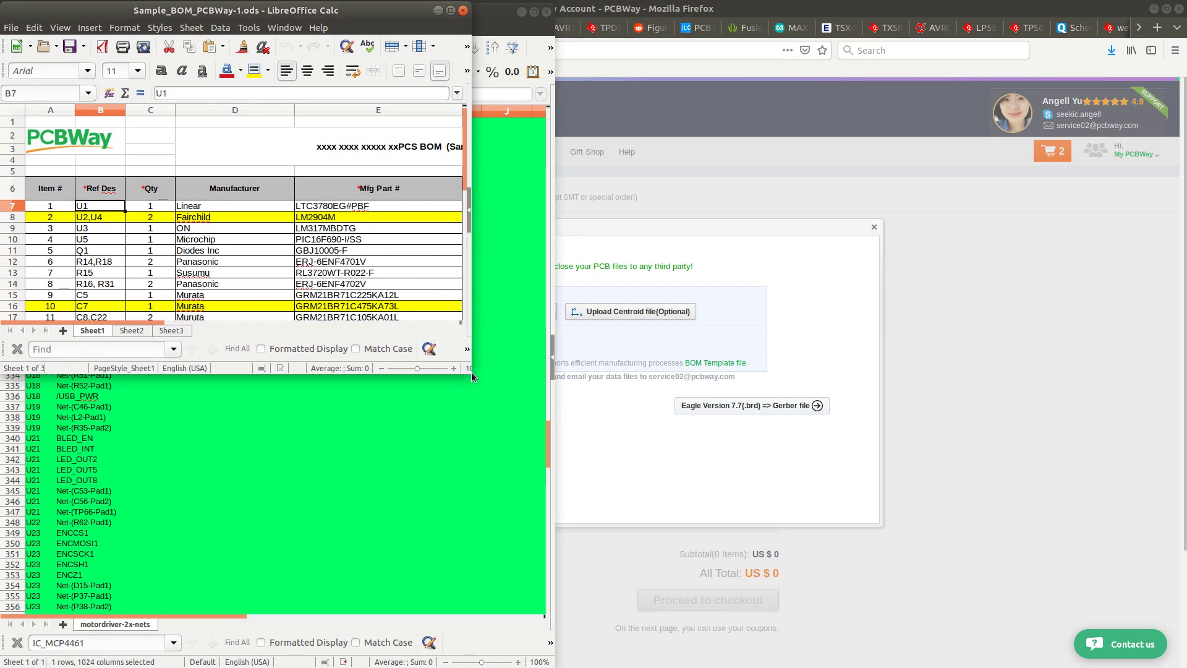
{"action": "left_click_drag", "start_coordinate": [469, 371], "coordinate": [495, 666]}
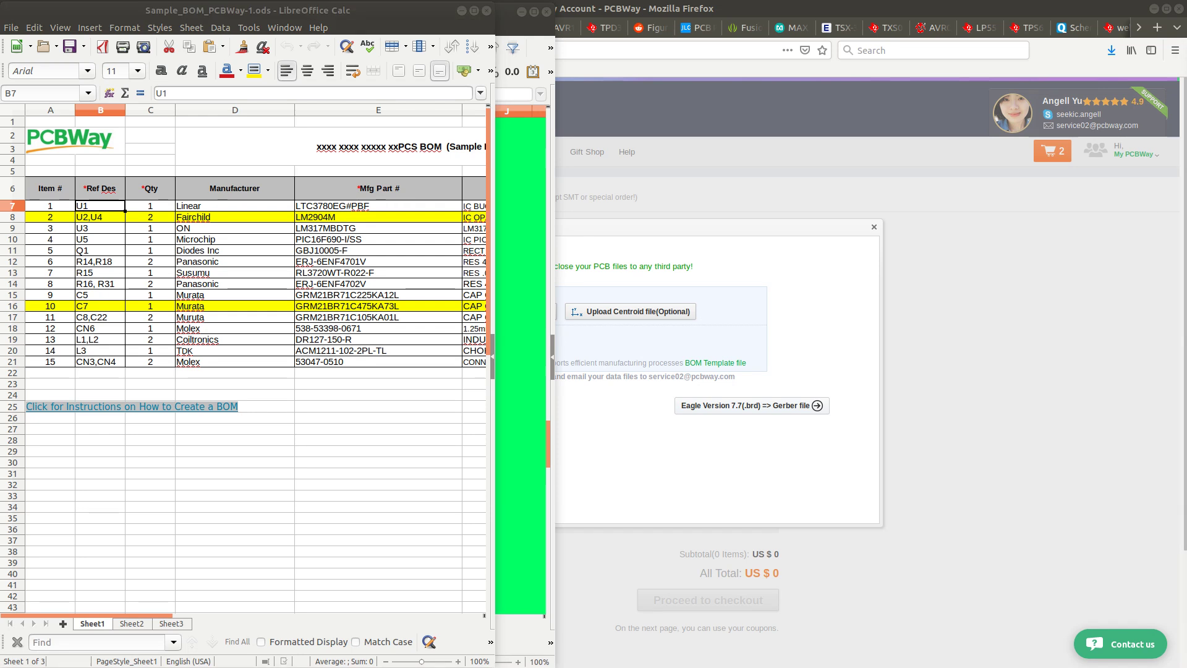
Place the motordriver-2x-bom.csv window beside the template and enlarge it to fill the remaining screen
{"action": "left_click_drag", "start_coordinate": [1186, 6], "coordinate": [704, 0]}
{"action": "double_click", "coordinate": [678, 11]}
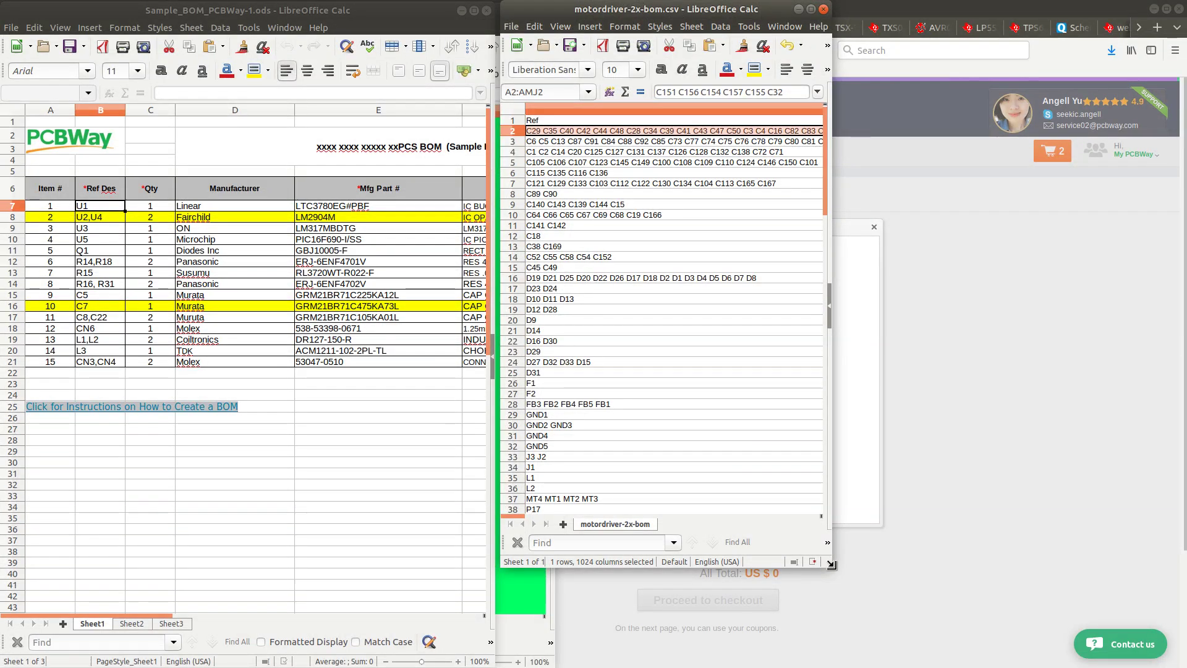
{"action": "left_click_drag", "start_coordinate": [831, 564], "coordinate": [1165, 655]}
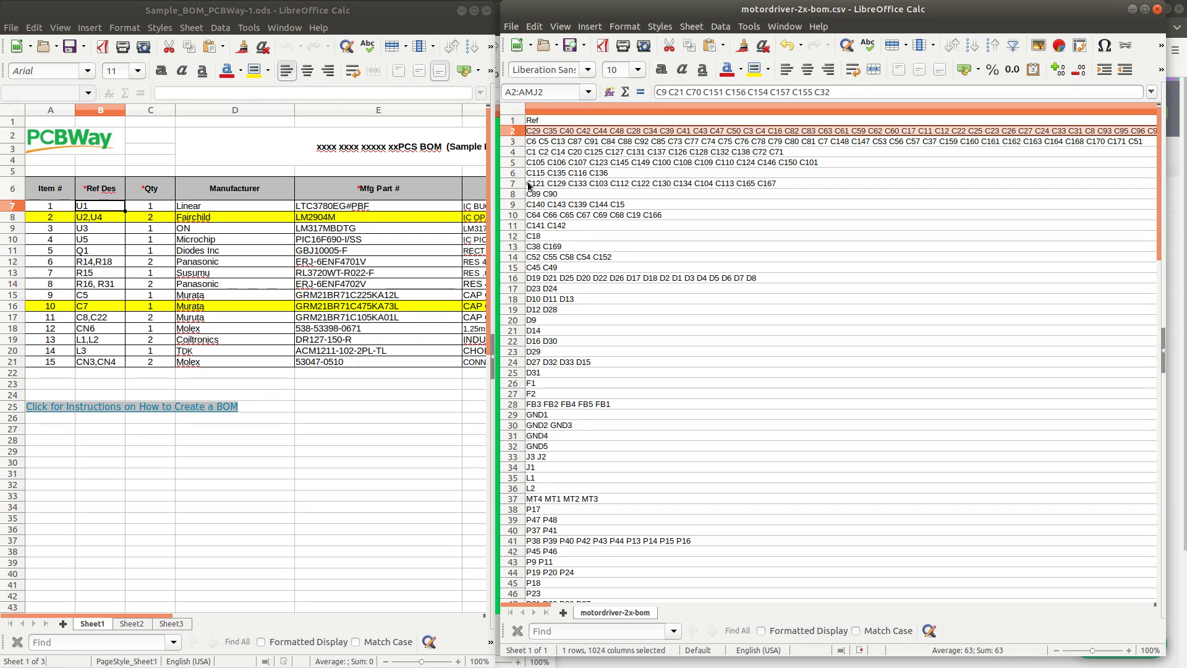
Try to copy the entire rows 2 to 96 of motordriver-2x-bom.csv into the template starting at B7
{"action": "scroll", "coordinate": [532, 424], "scroll_direction": "down", "scroll_amount": 12}
{"action": "scroll", "coordinate": [533, 424], "scroll_direction": "down", "scroll_amount": 7}
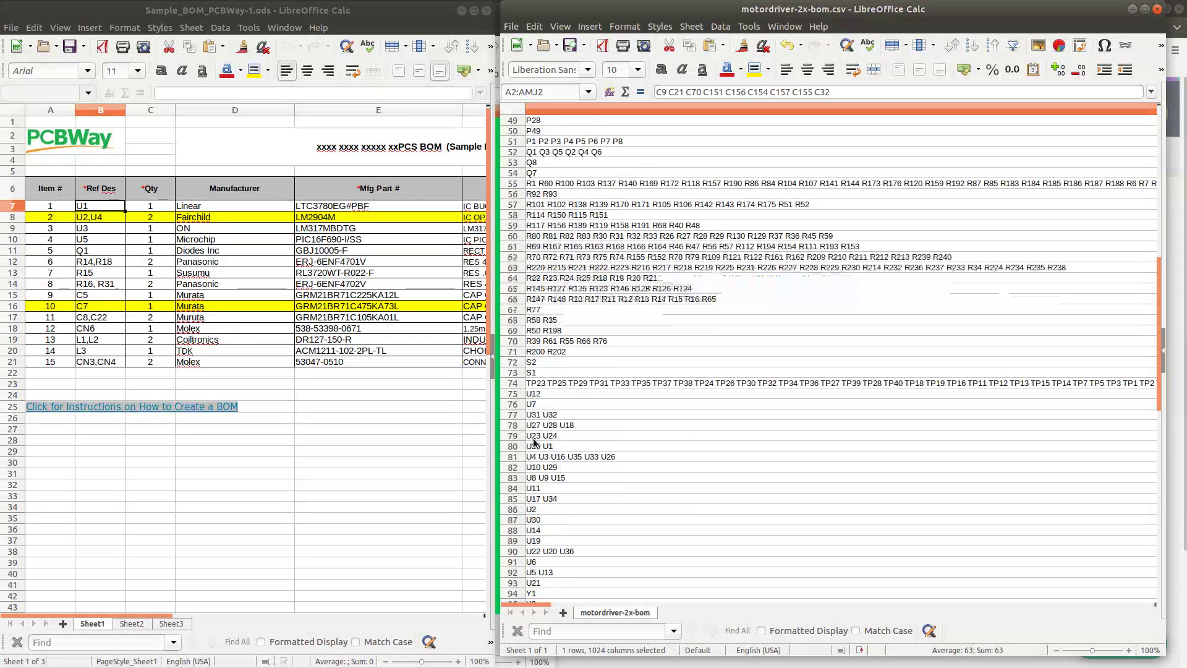
{"action": "left_click", "coordinate": [513, 522], "text": "shift"}
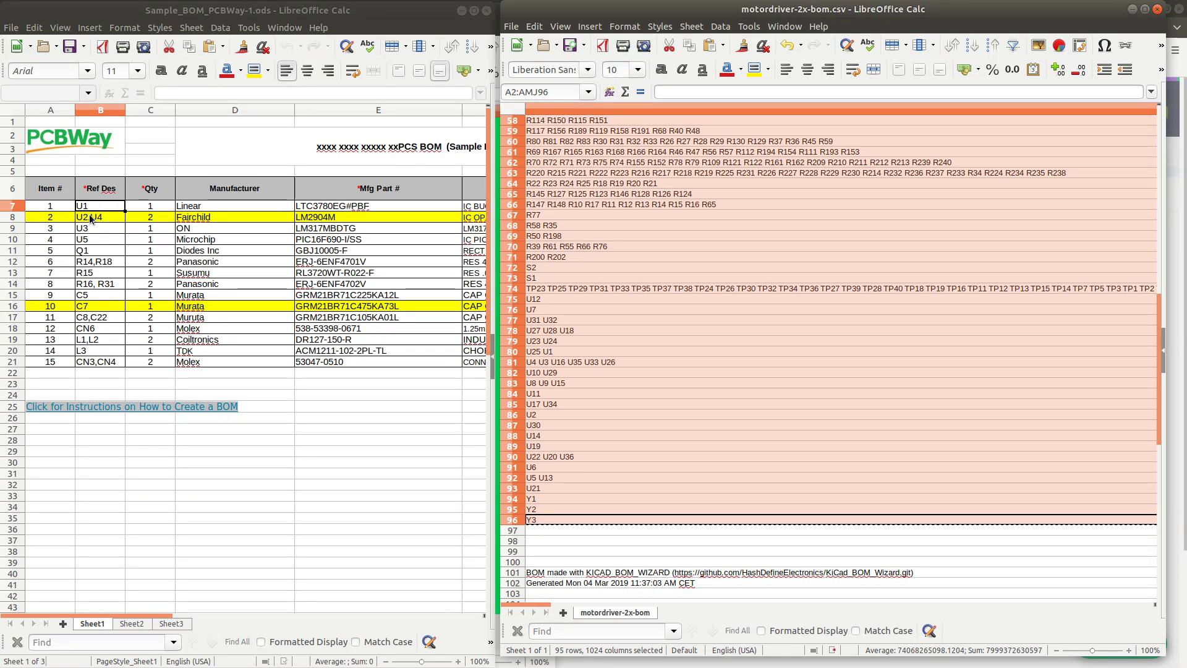
{"action": "right_click", "coordinate": [556, 145]}
{"action": "left_click", "coordinate": [590, 169]}
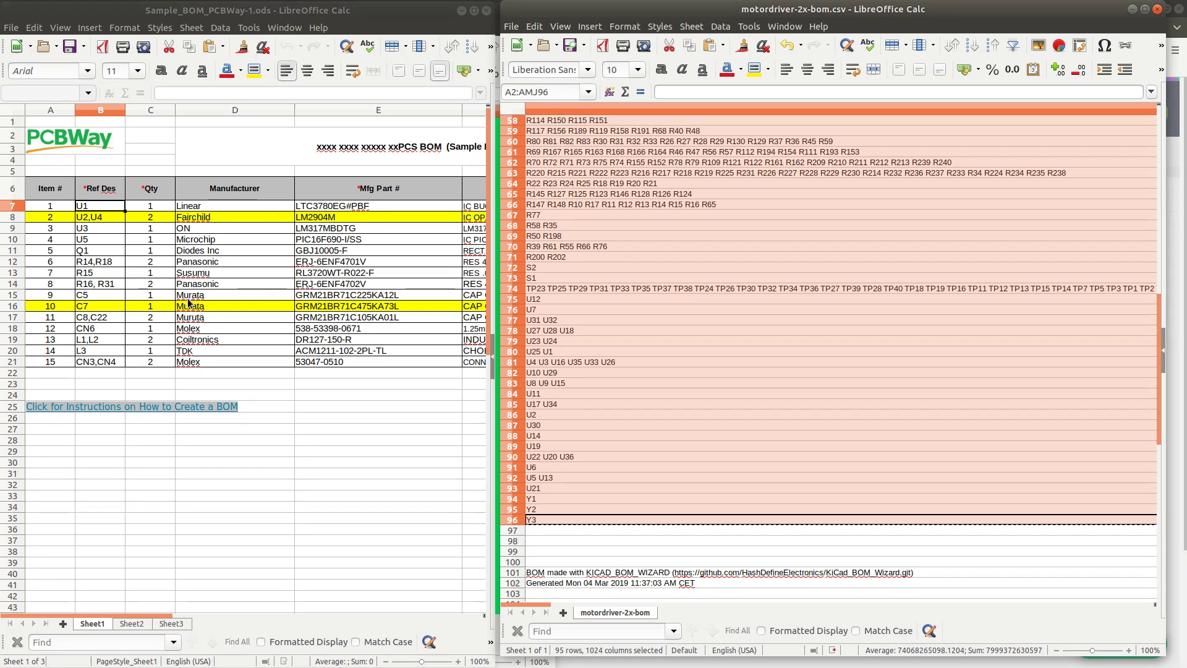
{"action": "left_click", "coordinate": [103, 207]}
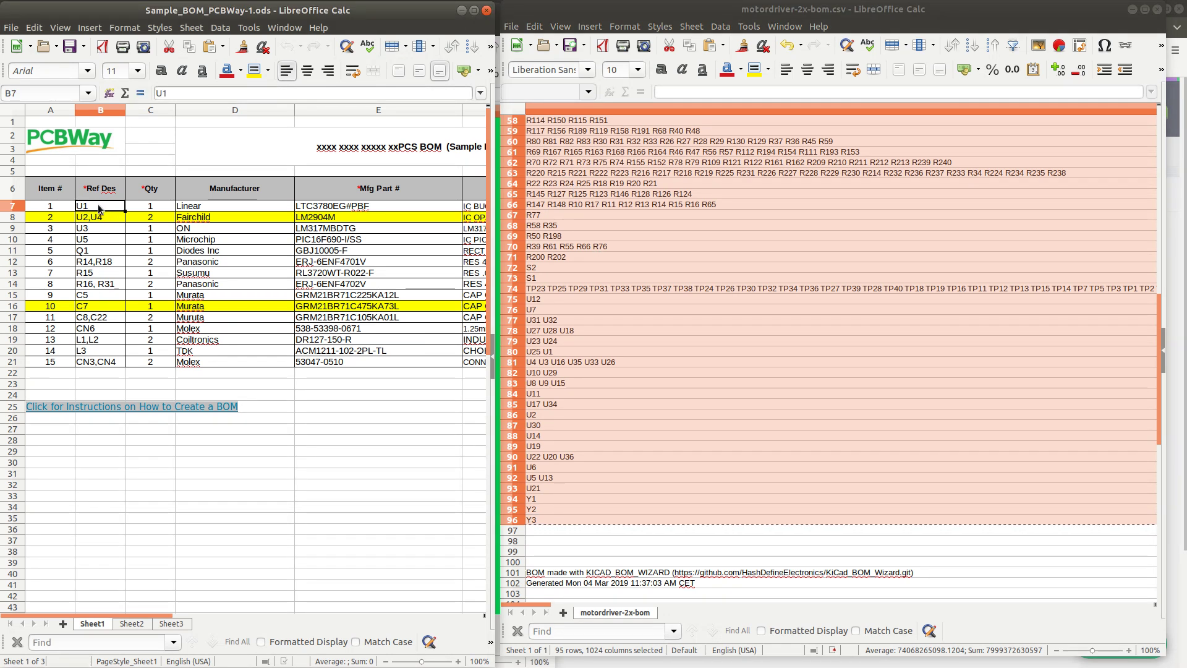
{"action": "key", "text": "ctrl+v"}
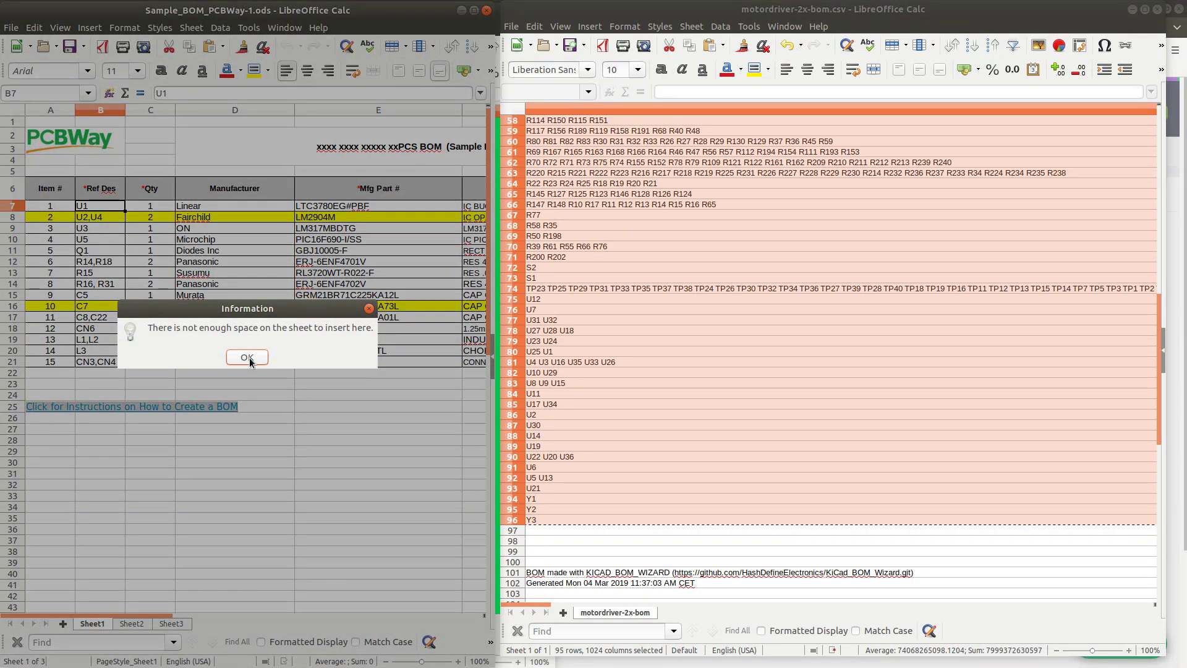
{"action": "left_click", "coordinate": [247, 358]}
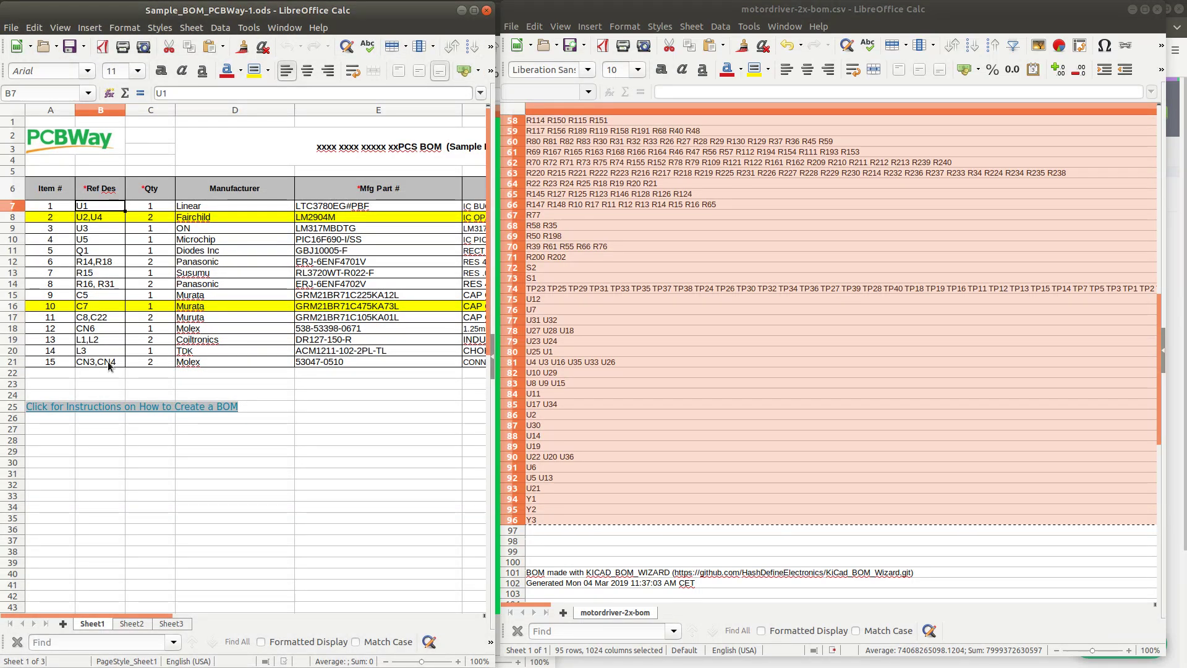
Clear cells A23:D28 below the template's sample table, removing the BOM instructions link
{"action": "left_click", "coordinate": [69, 386]}
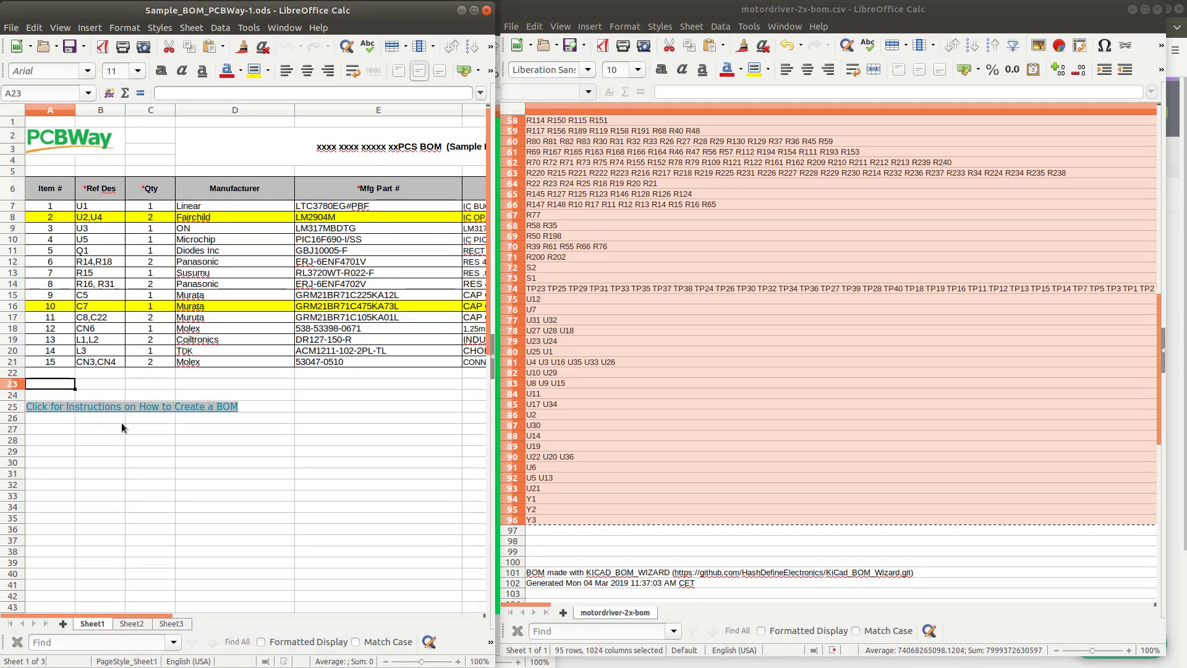
{"action": "left_click", "coordinate": [255, 445], "text": "shift"}
{"action": "key", "text": "Delete"}
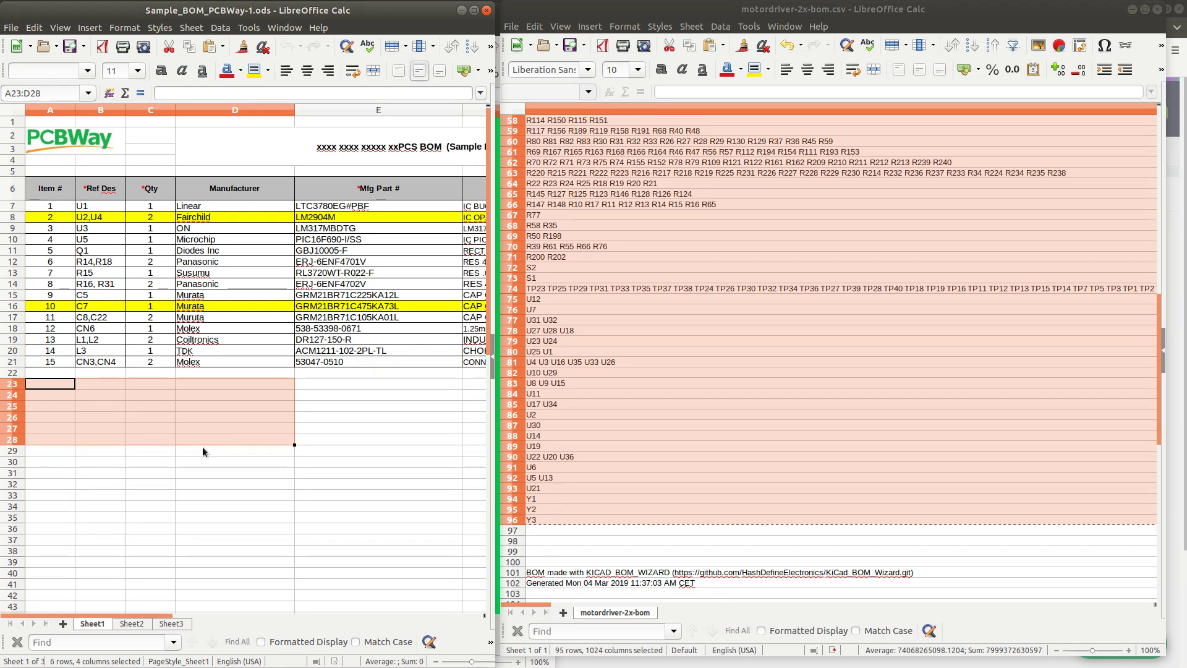
Try again to paste the copied BOM rows into the template at B7 and check the area below the sample table
{"action": "left_click", "coordinate": [94, 206]}
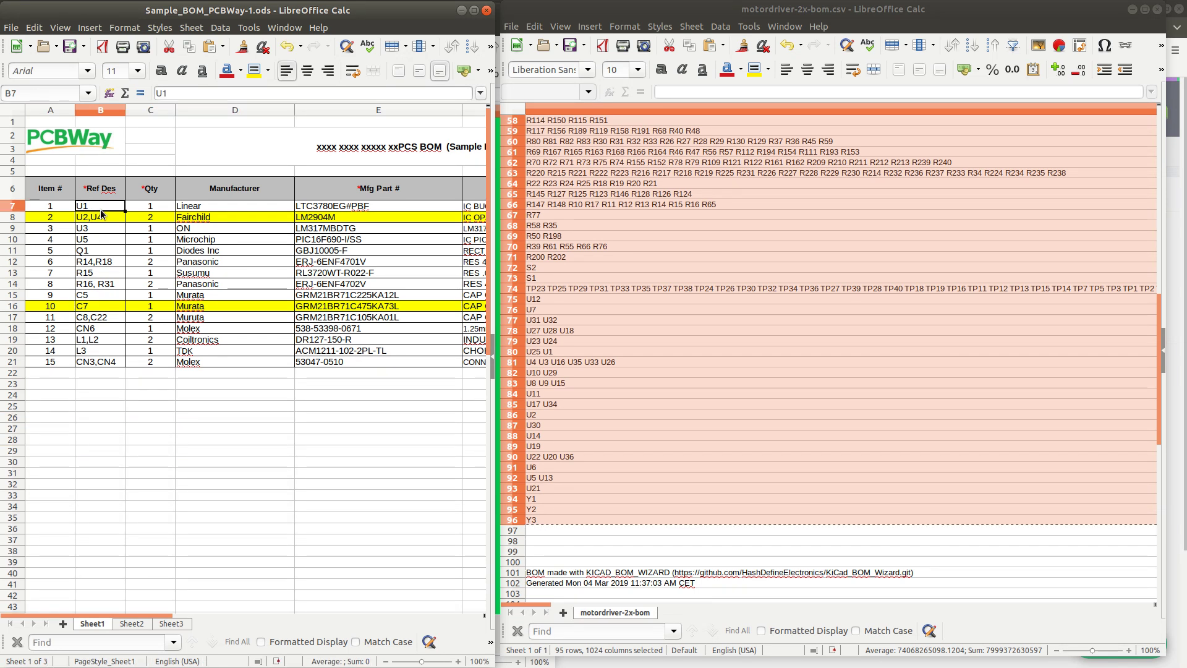
{"action": "key", "text": "ctrl+v"}
{"action": "left_click", "coordinate": [247, 358]}
{"action": "scroll", "coordinate": [217, 346], "scroll_direction": "down", "scroll_amount": 3}
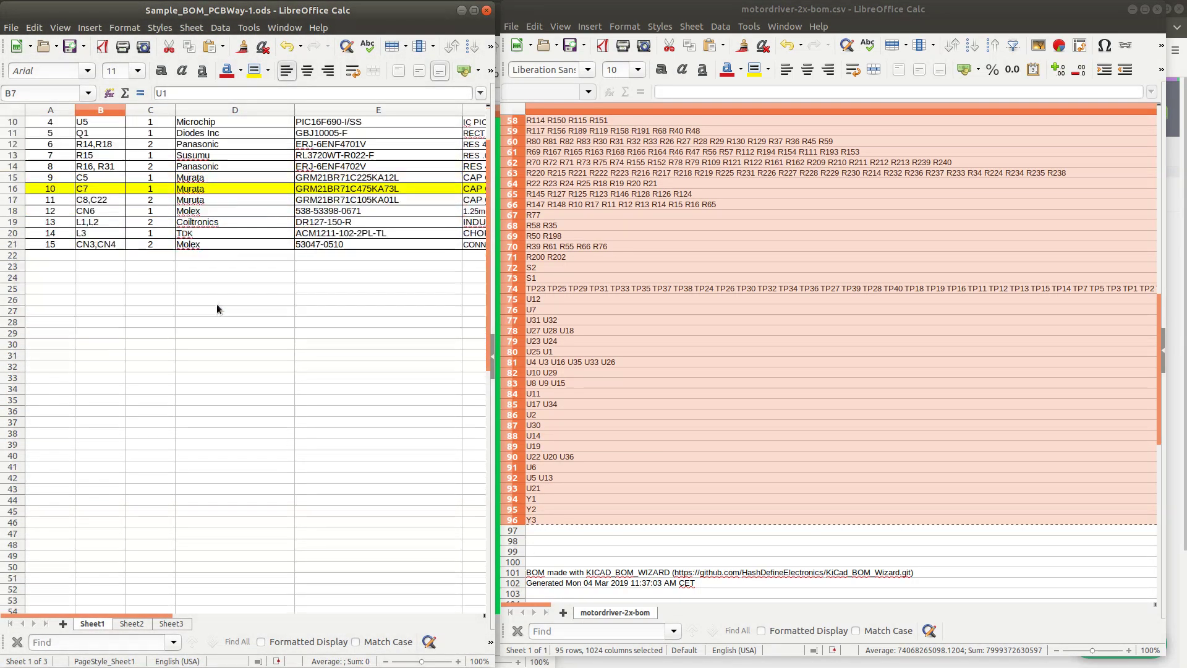
{"action": "scroll", "coordinate": [210, 366], "scroll_direction": "up", "scroll_amount": 3}
Copy only the reference designators in A2:A96 of motordriver-2x-bom.csv into the template's Ref Des column starting at B7, overwriting the sample data
{"action": "left_click", "coordinate": [638, 205]}
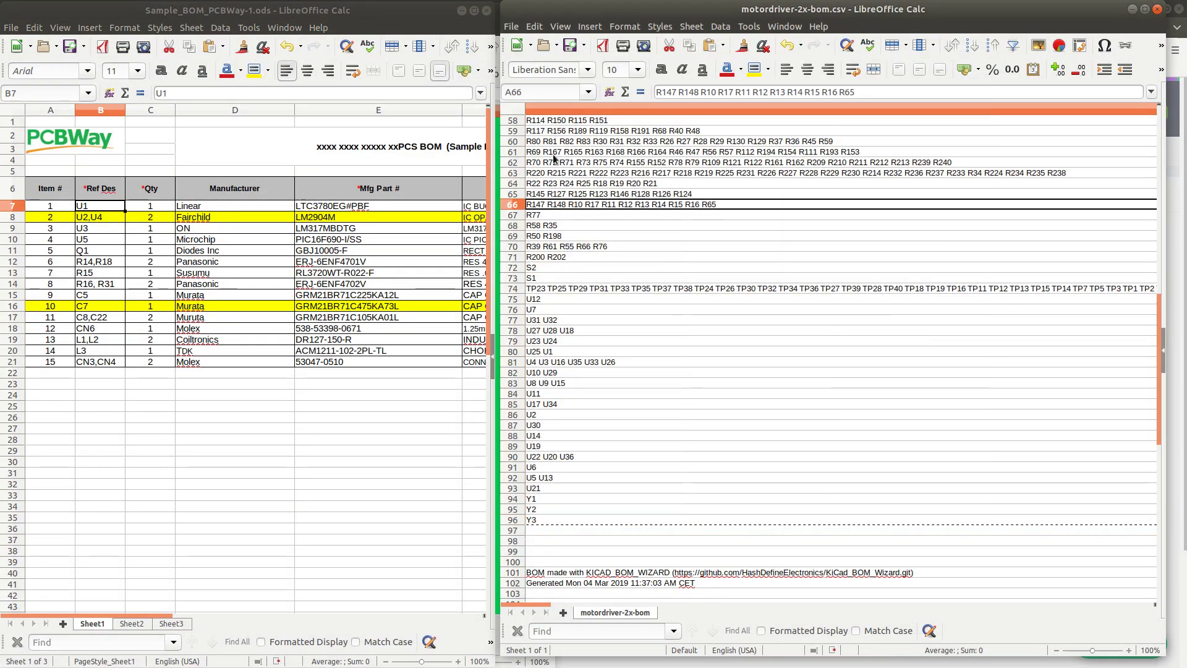
{"action": "scroll", "coordinate": [606, 299], "scroll_direction": "up", "scroll_amount": 14}
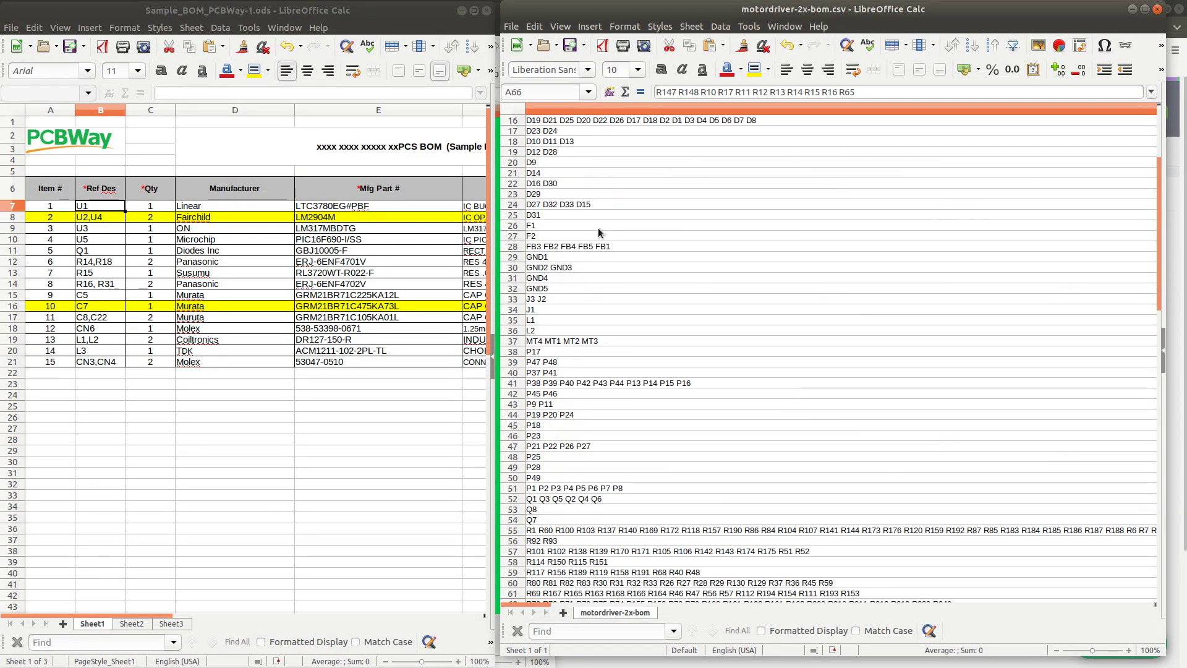
{"action": "scroll", "coordinate": [598, 232], "scroll_direction": "up", "scroll_amount": 5}
{"action": "left_click", "coordinate": [552, 131]}
{"action": "scroll", "coordinate": [563, 317], "scroll_direction": "down", "scroll_amount": 7}
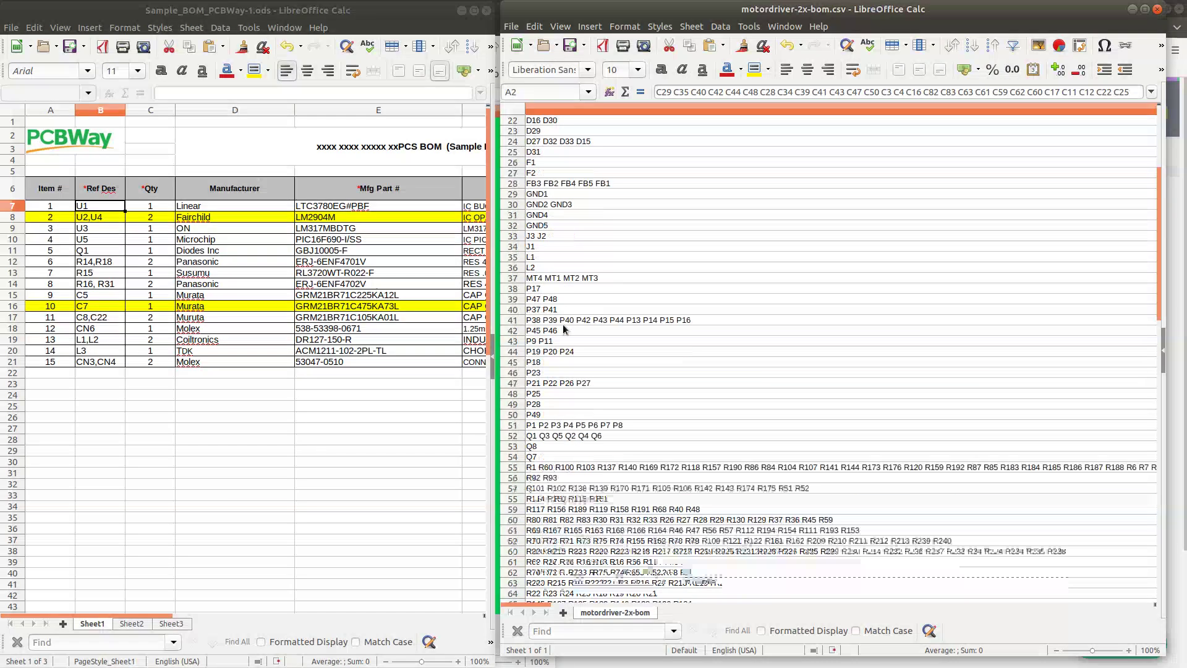
{"action": "scroll", "coordinate": [564, 329], "scroll_direction": "down", "scroll_amount": 15}
{"action": "left_click", "coordinate": [554, 424], "text": "shift"}
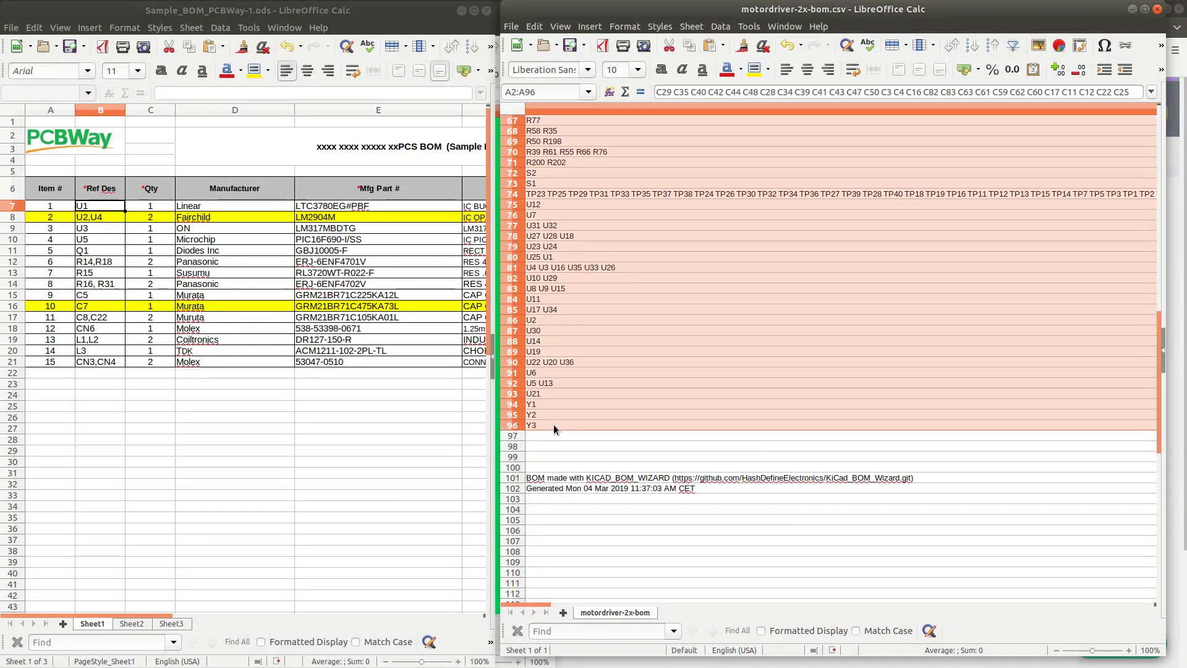
{"action": "key", "text": "ctrl+c"}
{"action": "key", "text": "alt+Tab"}
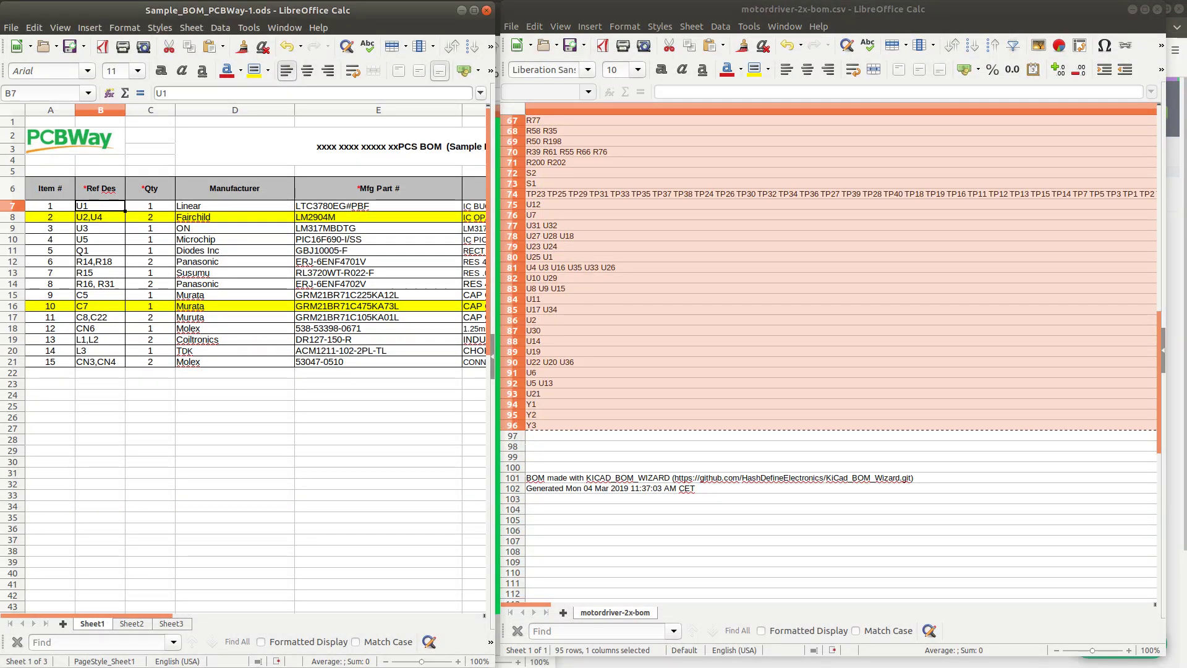
{"action": "key", "text": "ctrl+v"}
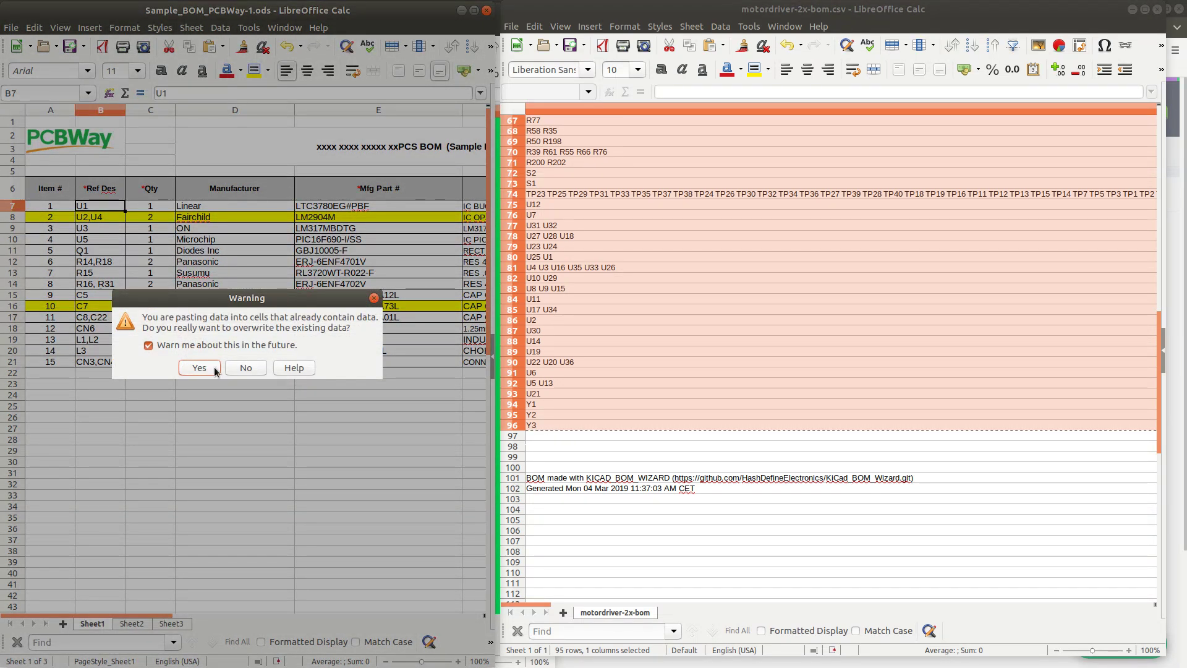
{"action": "left_click", "coordinate": [199, 368]}
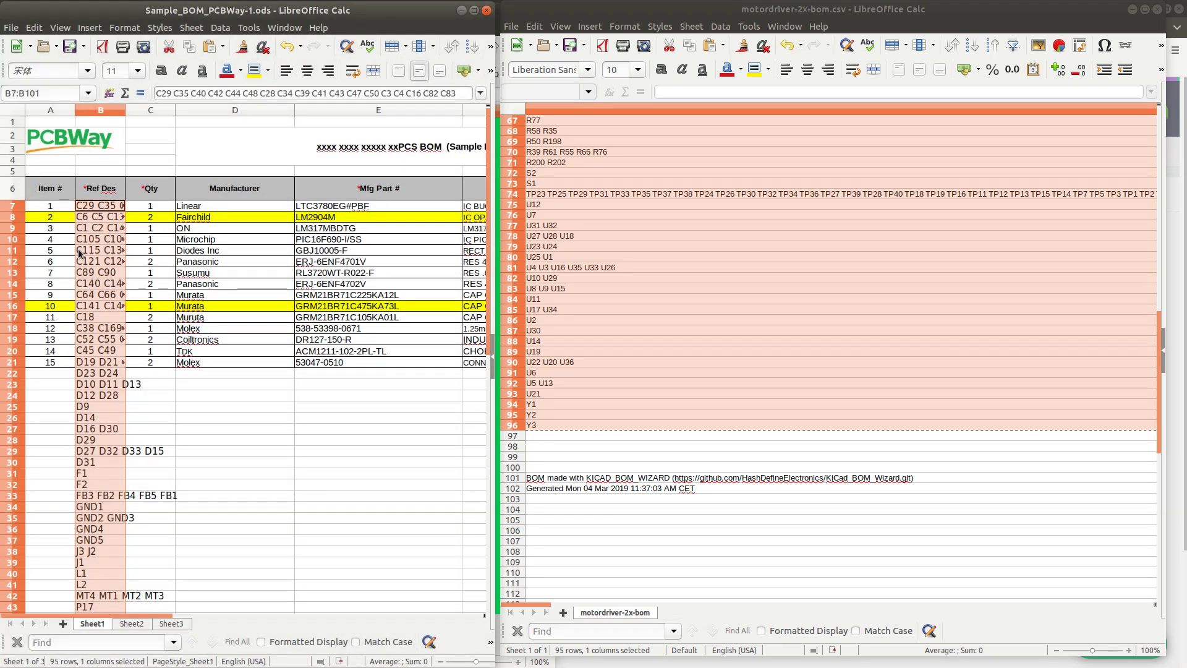
{"action": "scroll", "coordinate": [552, 212], "scroll_direction": "down", "scroll_amount": 1}
{"action": "scroll", "coordinate": [572, 253], "scroll_direction": "up", "scroll_amount": 1}
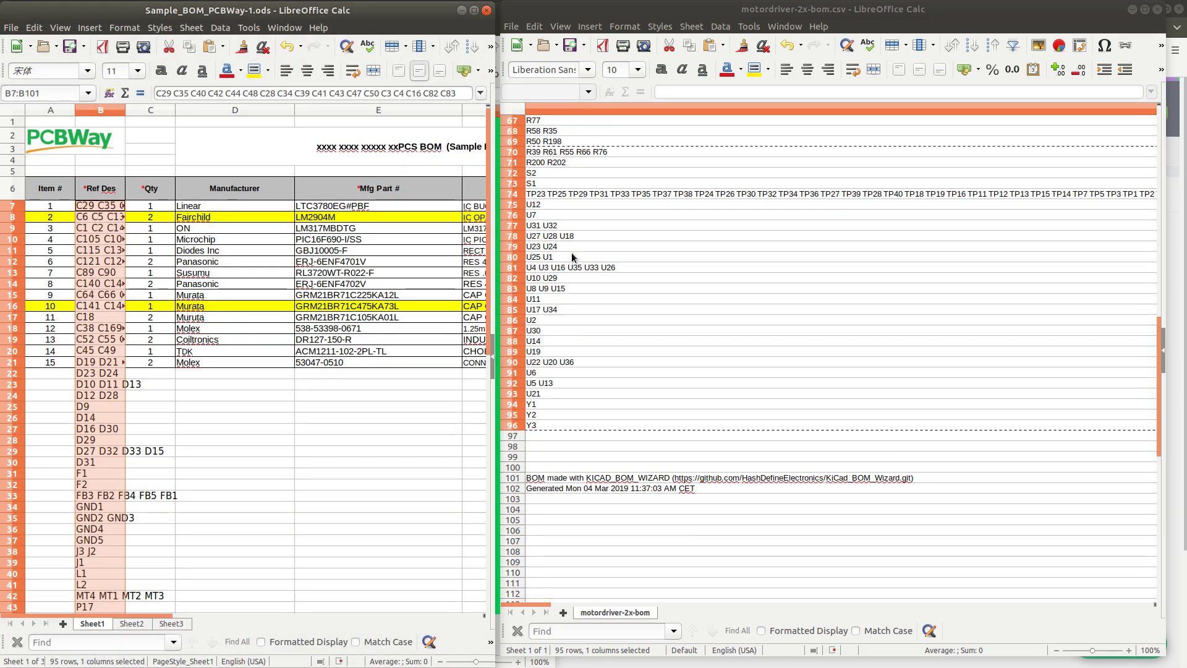
Extend the Item # numbering in column A of the template to 95 at row 101, matching the pasted designators
{"action": "scroll", "coordinate": [572, 252], "scroll_direction": "up", "scroll_amount": 4}
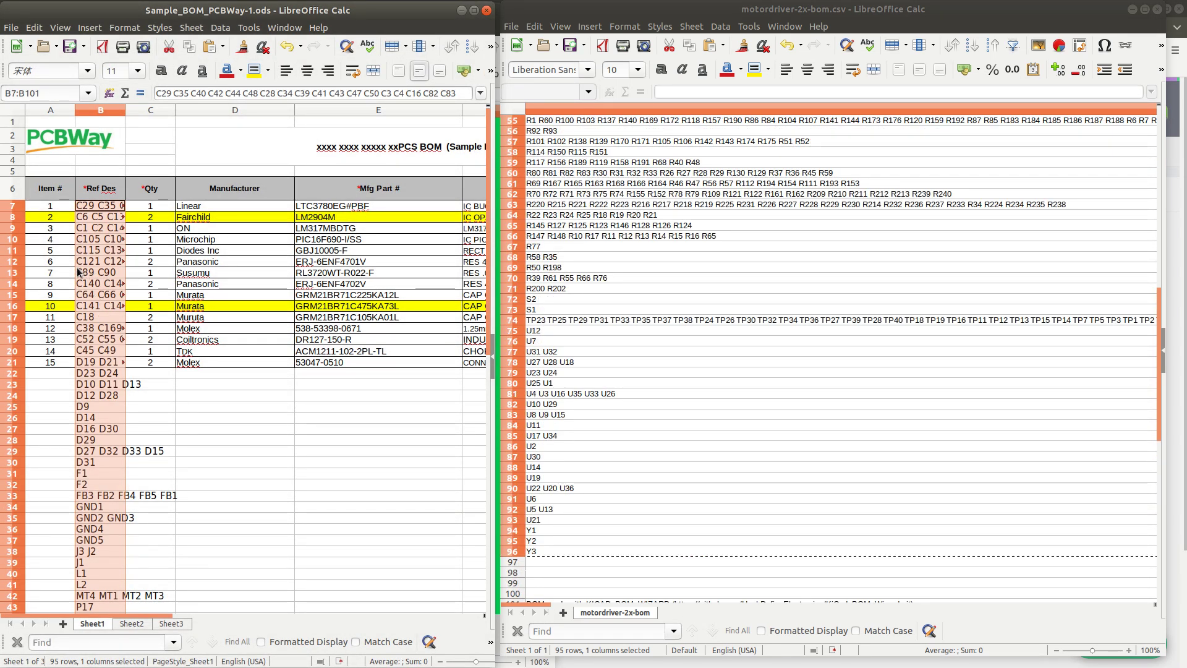
{"action": "scroll", "coordinate": [79, 272], "scroll_direction": "down", "scroll_amount": 3}
{"action": "scroll", "coordinate": [637, 260], "scroll_direction": "up", "scroll_amount": 5}
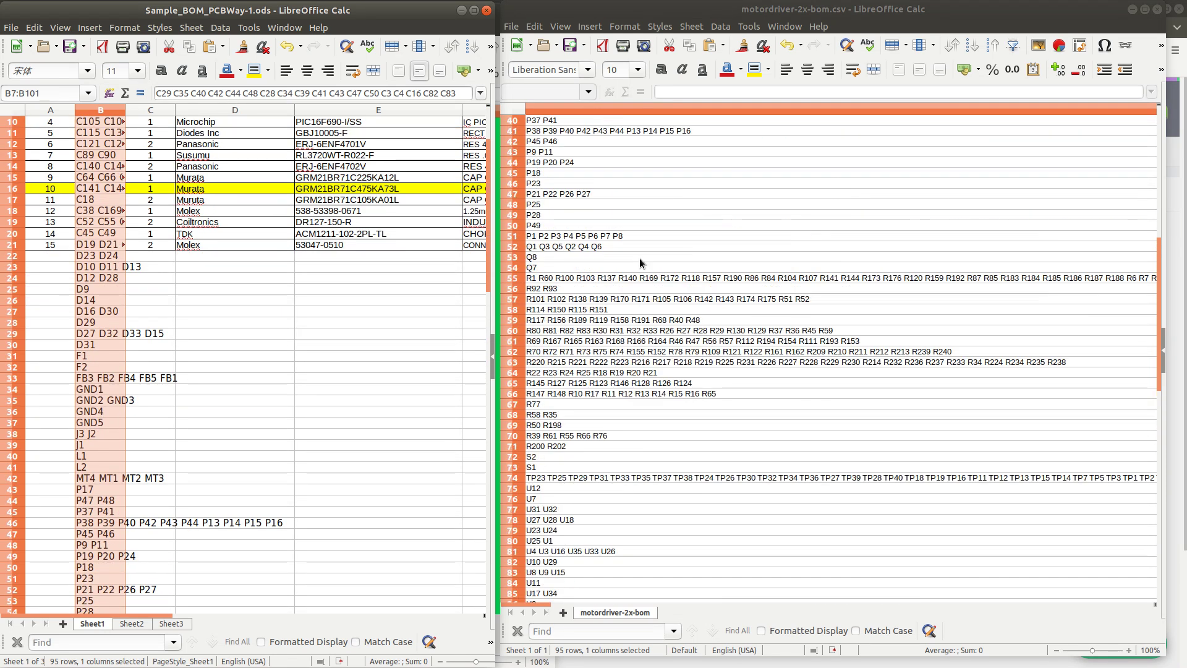
{"action": "scroll", "coordinate": [640, 263], "scroll_direction": "up", "scroll_amount": 13}
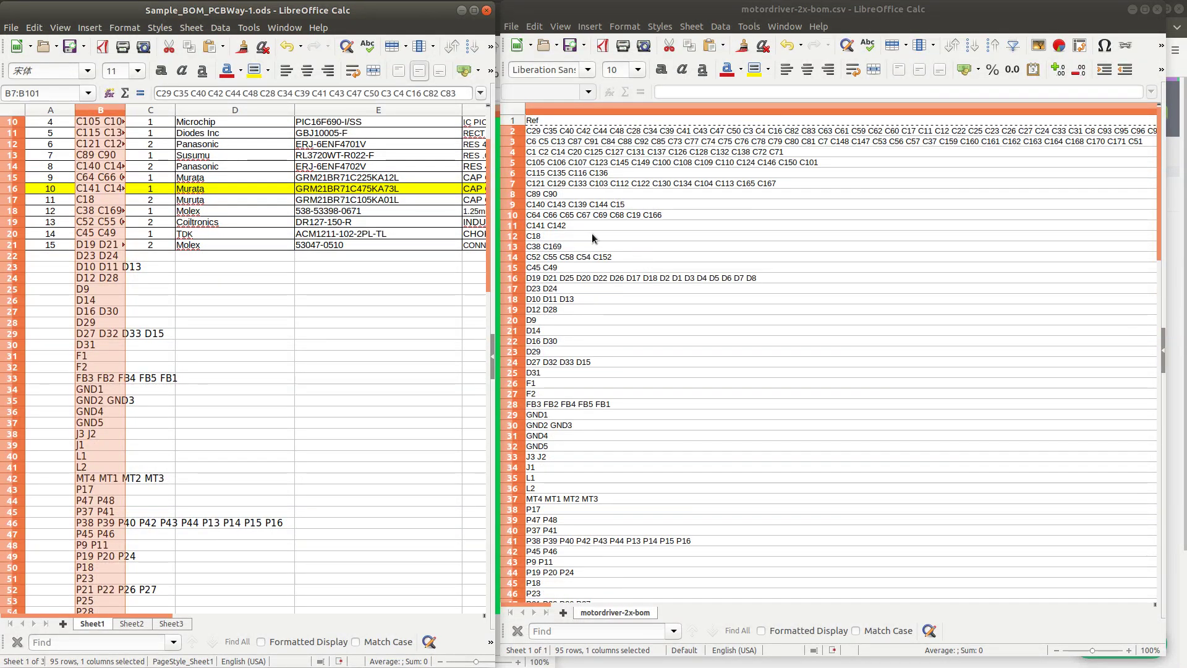
{"action": "left_click_drag", "start_coordinate": [52, 248], "coordinate": [75, 495]}
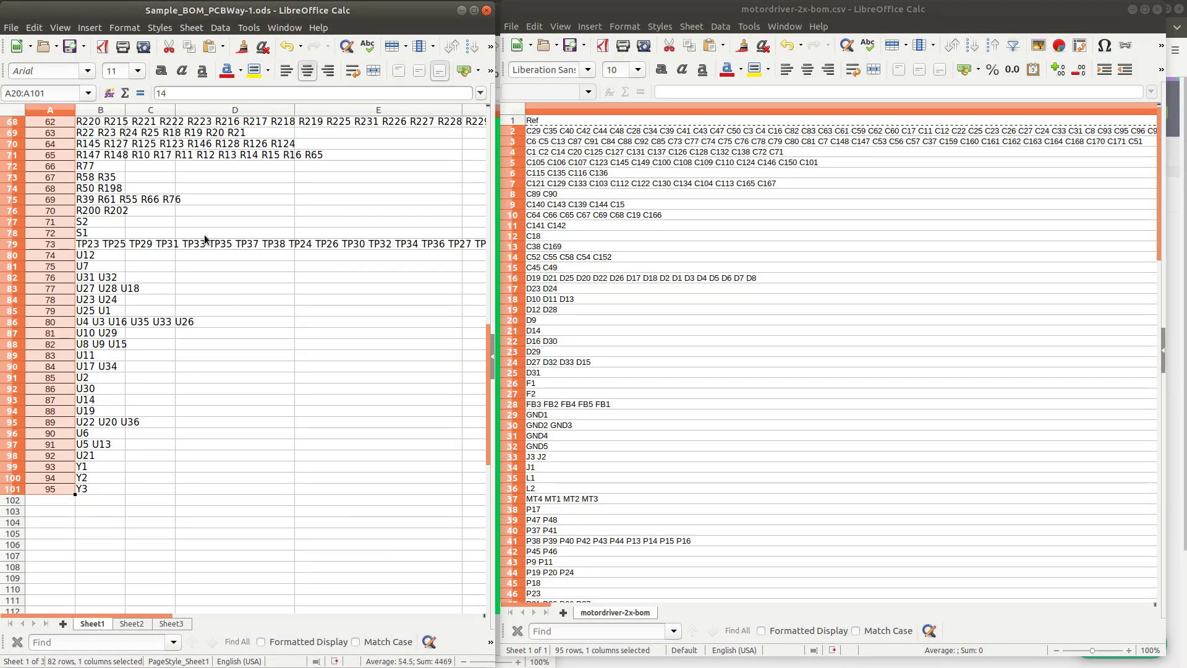
{"action": "scroll", "coordinate": [205, 239], "scroll_direction": "down", "scroll_amount": 4}
{"action": "scroll", "coordinate": [196, 239], "scroll_direction": "up", "scroll_amount": 20}
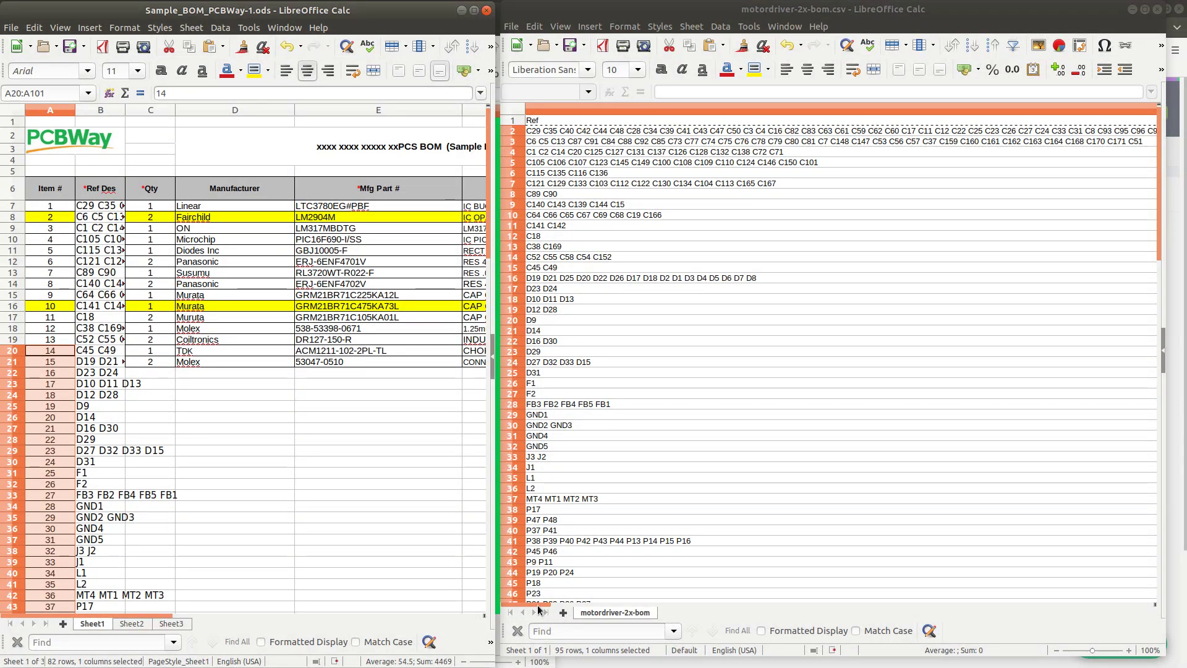
Copy the Qty values in B2:B96 of motordriver-2x-bom.csv over the template's Qty column starting at C7
{"action": "left_click_drag", "start_coordinate": [536, 605], "coordinate": [608, 611]}
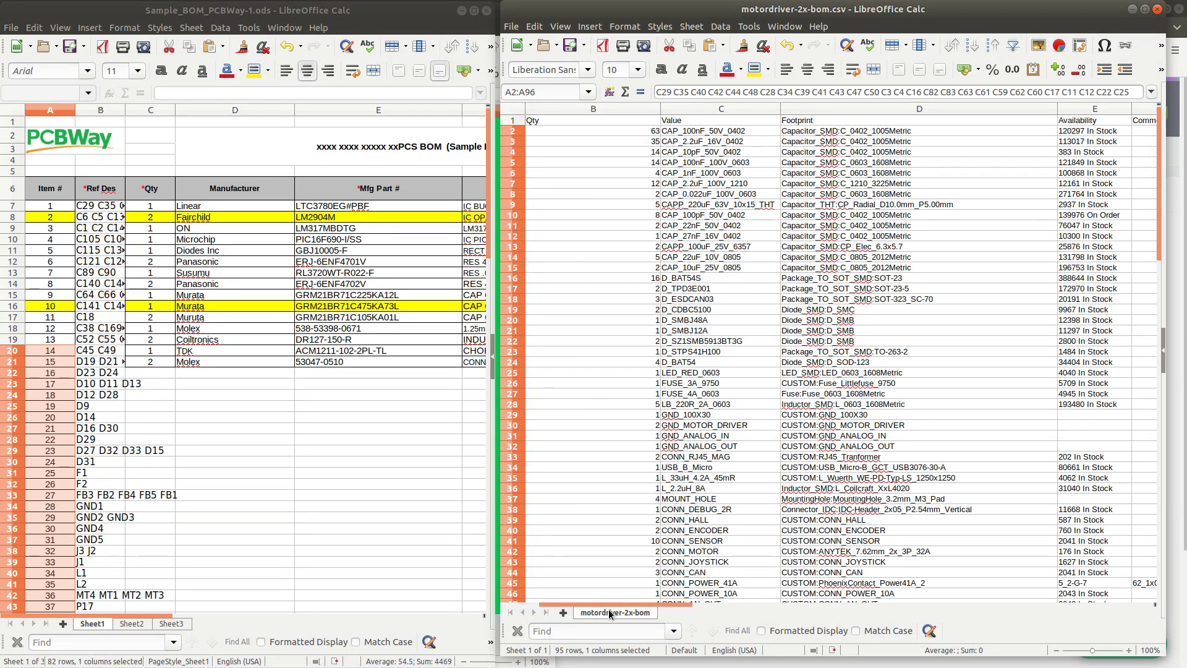
{"action": "left_click", "coordinate": [617, 128]}
{"action": "scroll", "coordinate": [624, 333], "scroll_direction": "down", "scroll_amount": 10}
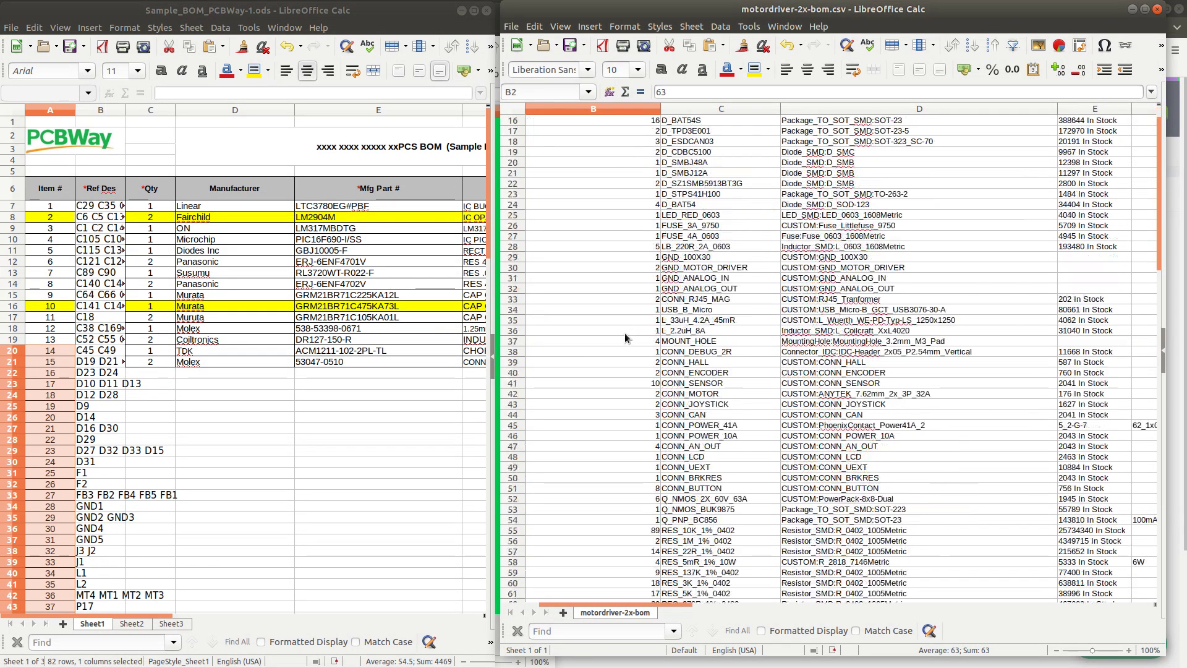
{"action": "scroll", "coordinate": [621, 402], "scroll_direction": "down", "scroll_amount": 10}
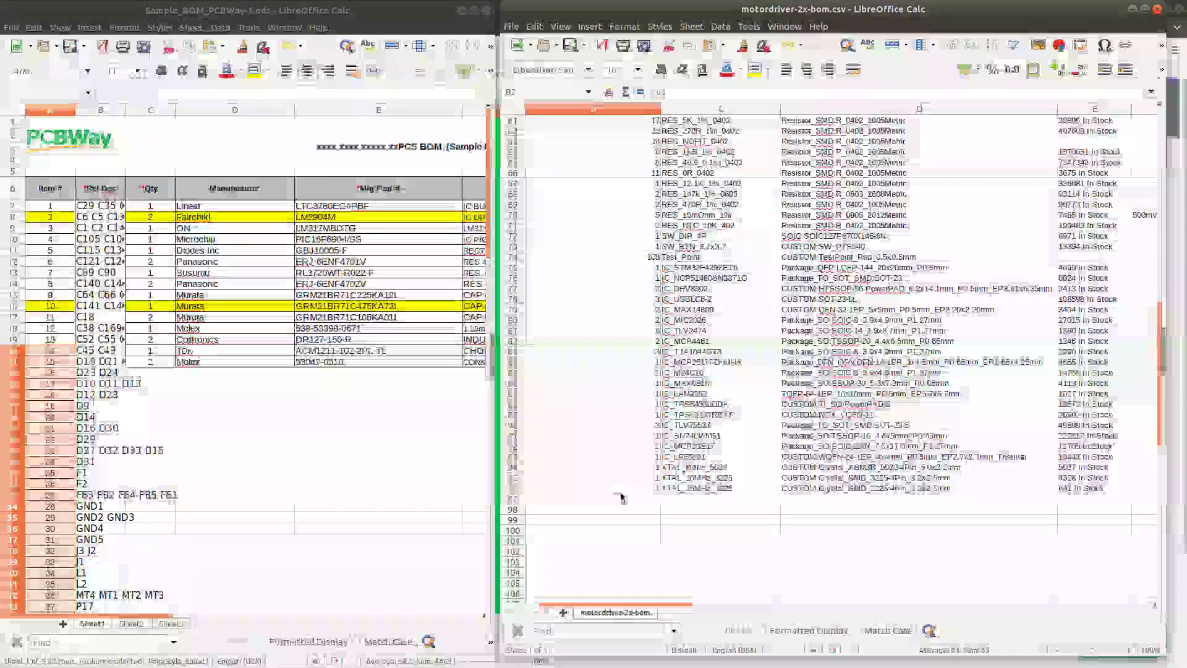
{"action": "left_click", "coordinate": [625, 490], "text": "shift"}
{"action": "key", "text": "ctrl+c"}
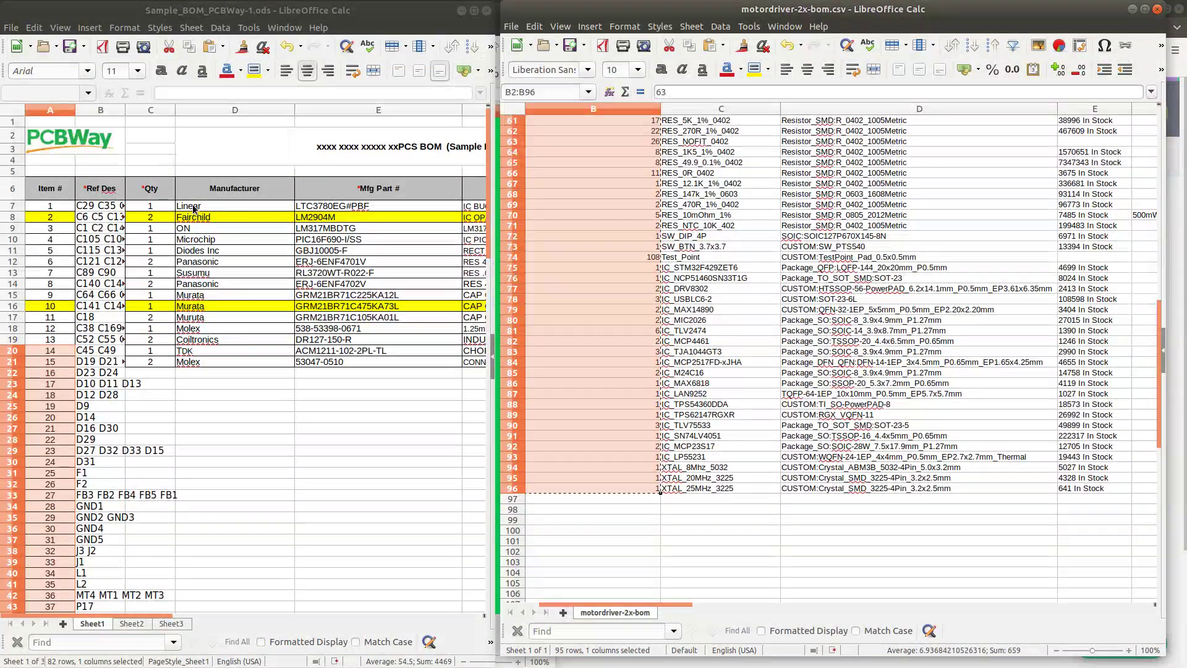
{"action": "left_click", "coordinate": [149, 205]}
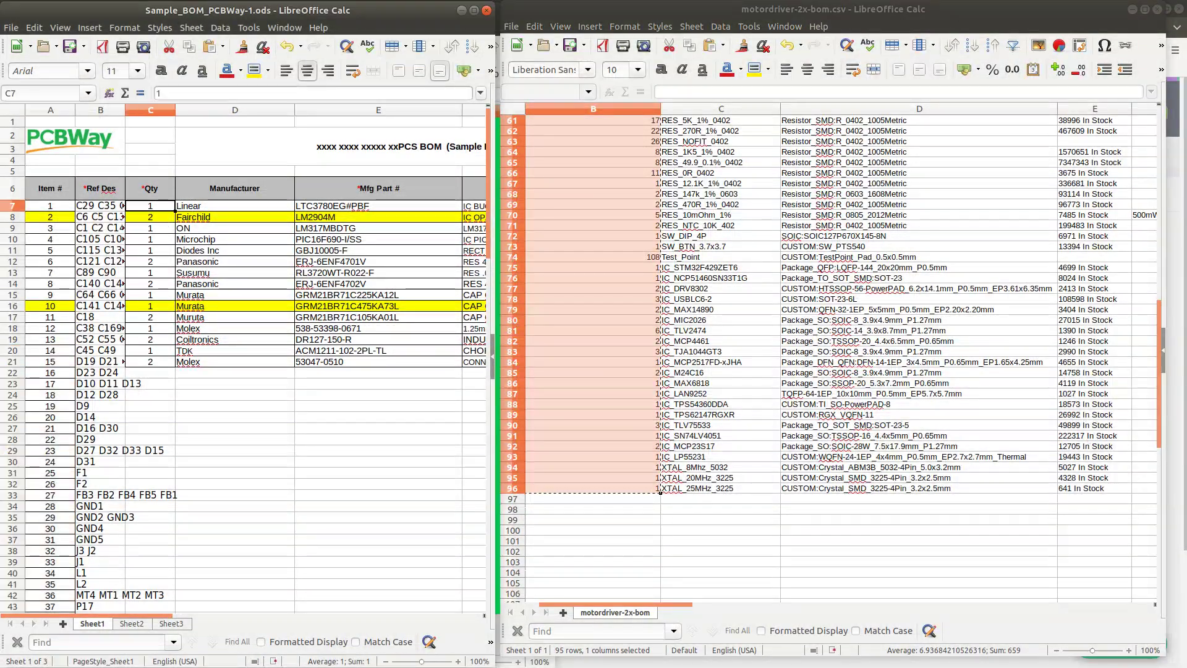
{"action": "key", "text": "ctrl+v"}
{"action": "key", "text": "Return"}
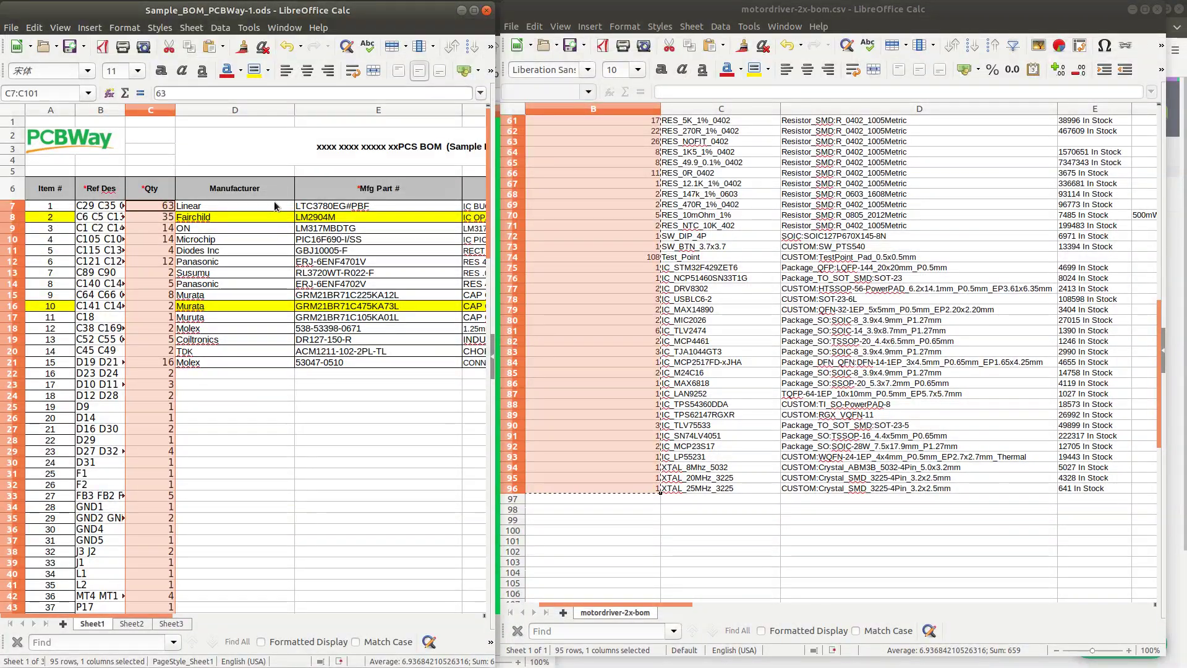
Select the MPN values in I2:I96 of motordriver-2x-bom.csv
{"action": "left_click", "coordinate": [228, 109]}
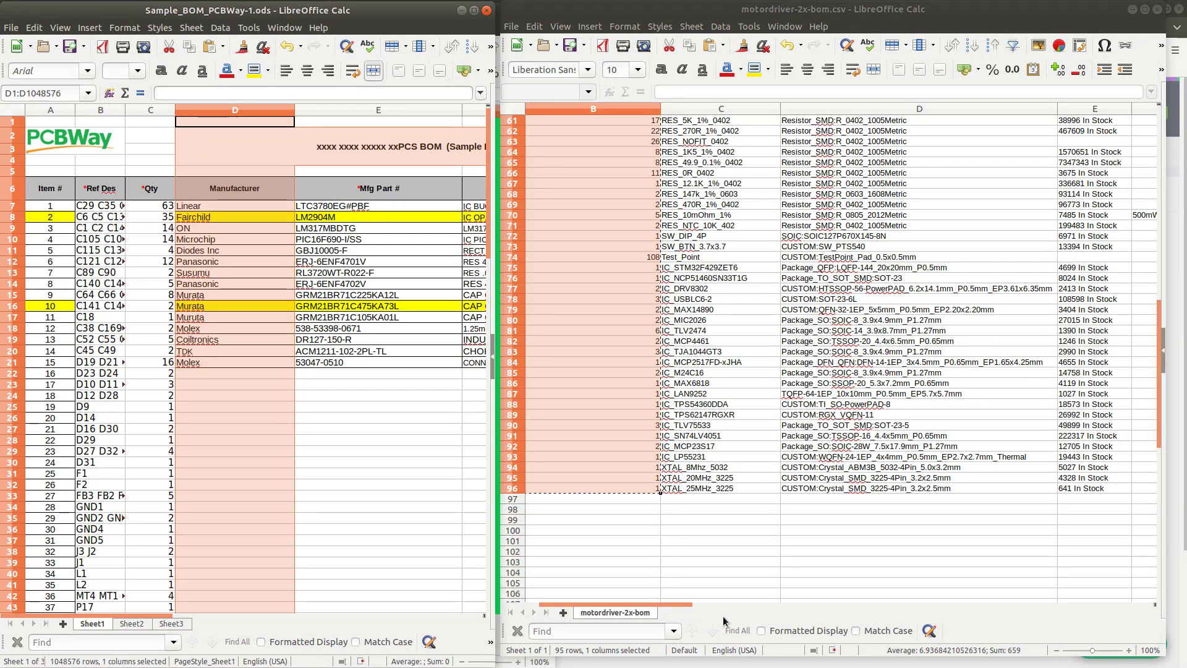
{"action": "left_click_drag", "start_coordinate": [647, 606], "coordinate": [912, 607]}
{"action": "left_click_drag", "start_coordinate": [735, 629], "coordinate": [845, 610]}
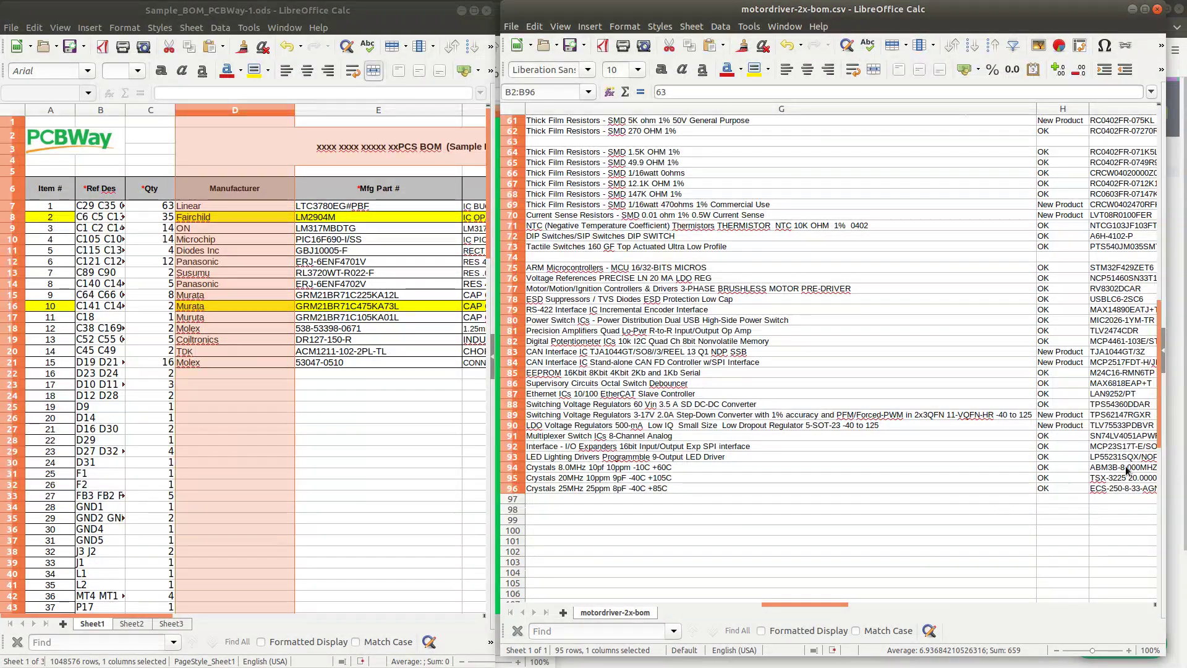
{"action": "left_click_drag", "start_coordinate": [1115, 487], "coordinate": [1145, 488]}
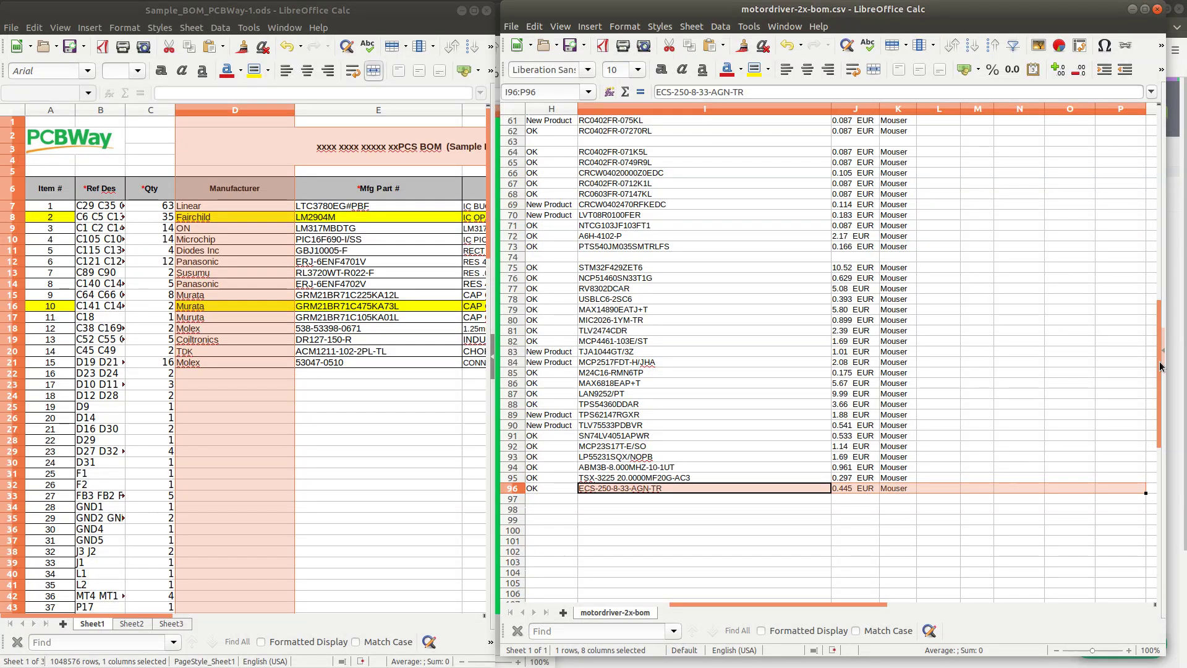
{"action": "left_click_drag", "start_coordinate": [1160, 366], "coordinate": [1152, 210]}
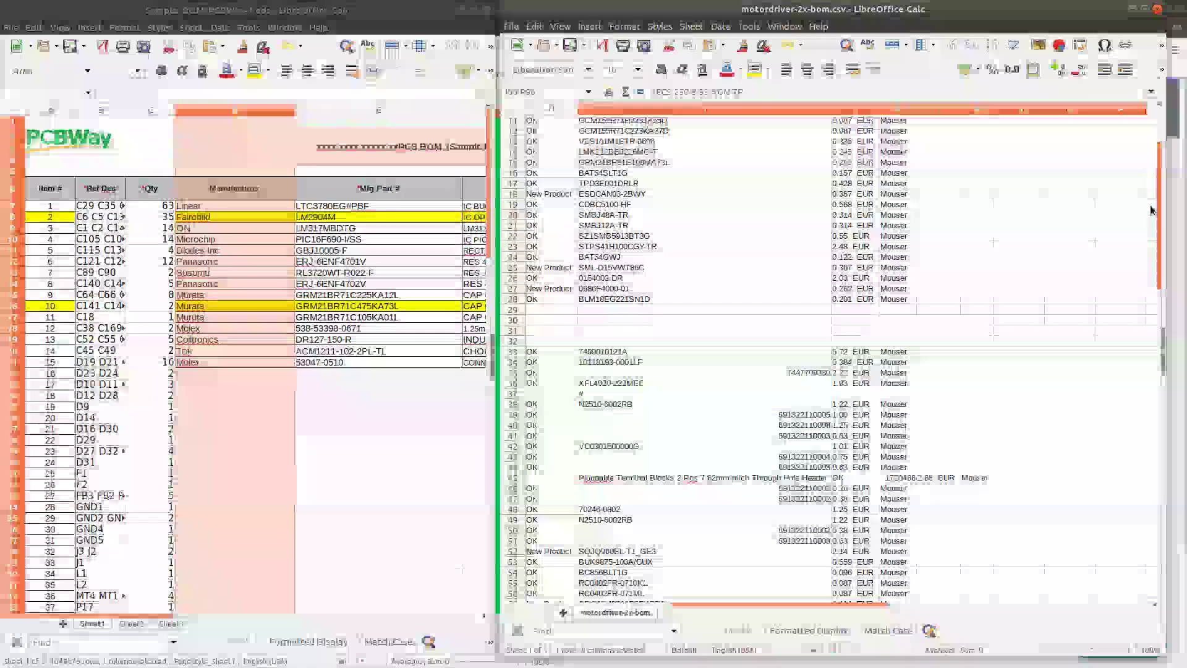
{"action": "scroll", "coordinate": [695, 141], "scroll_direction": "up", "scroll_amount": 4}
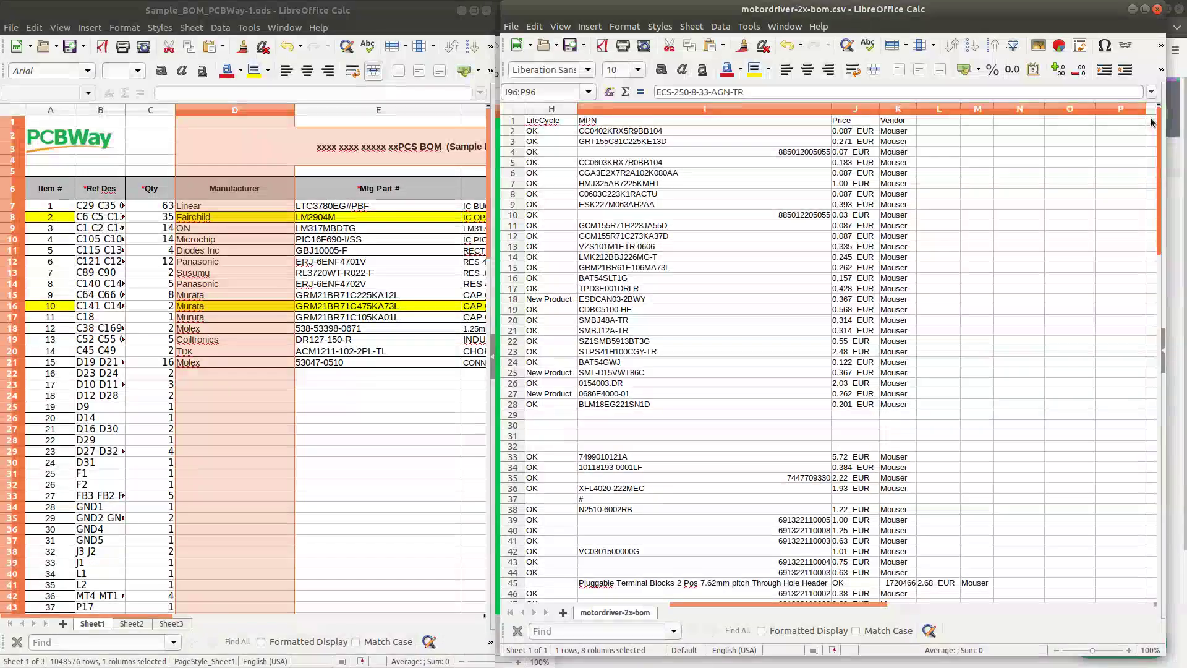
{"action": "left_click", "coordinate": [615, 132], "text": "shift"}
{"action": "scroll", "coordinate": [650, 483], "scroll_direction": "down", "scroll_amount": 6}
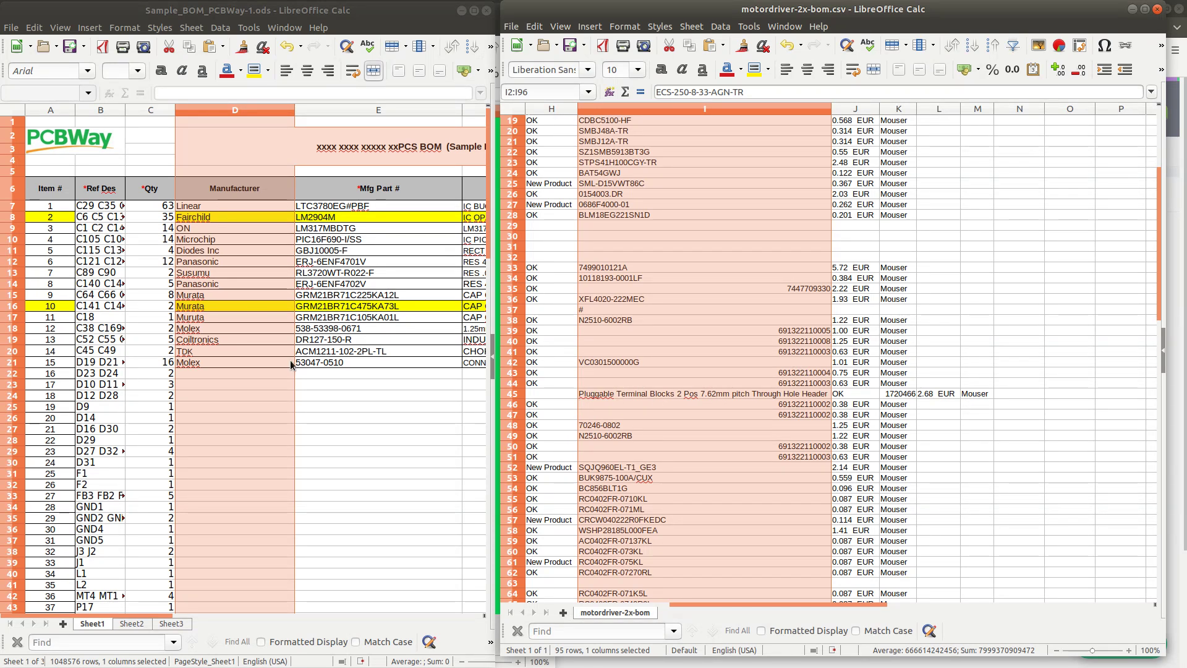
{"action": "left_click", "coordinate": [357, 208]}
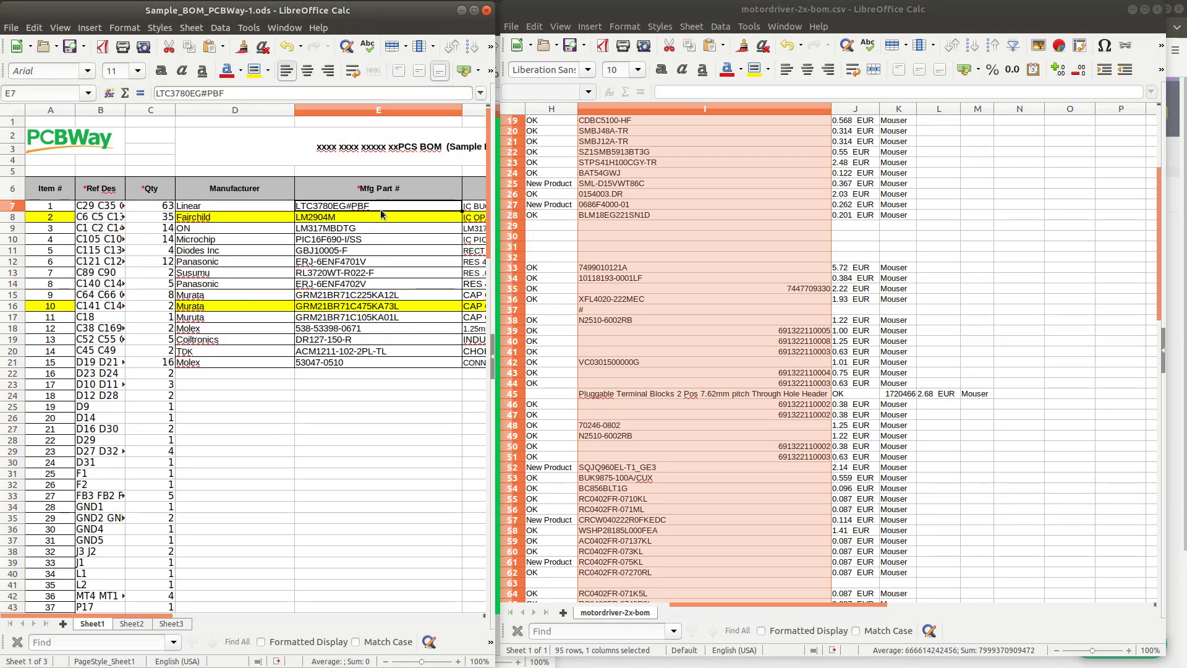
{"action": "key", "text": "ctrl+v"}
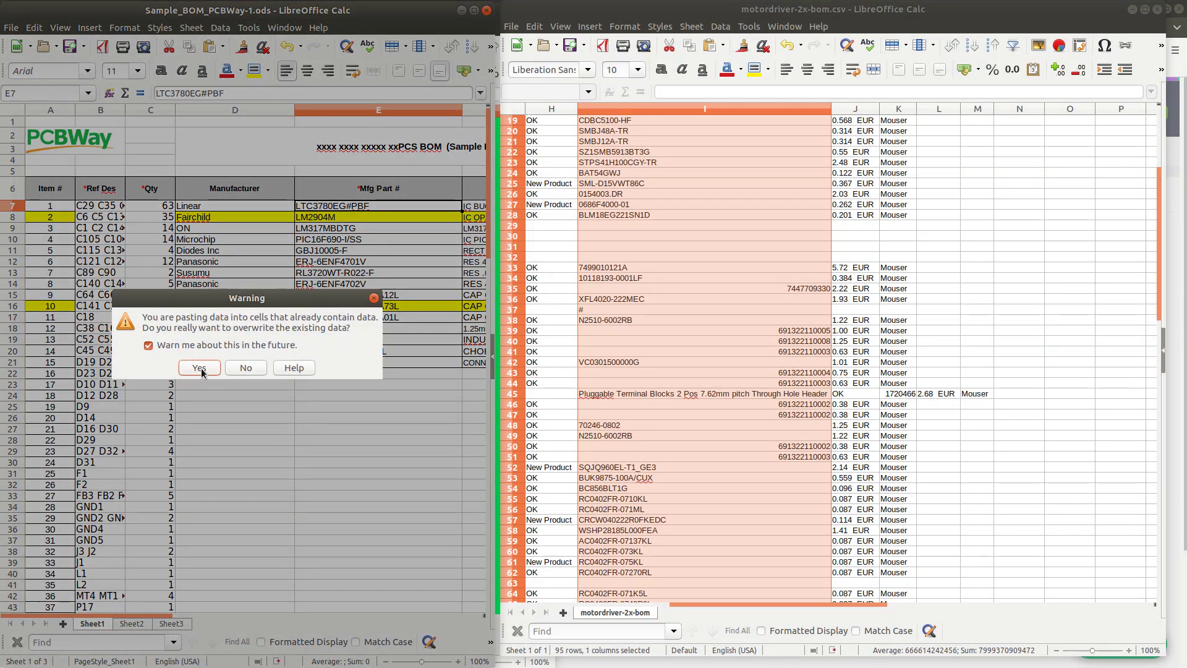
{"action": "left_click", "coordinate": [198, 368]}
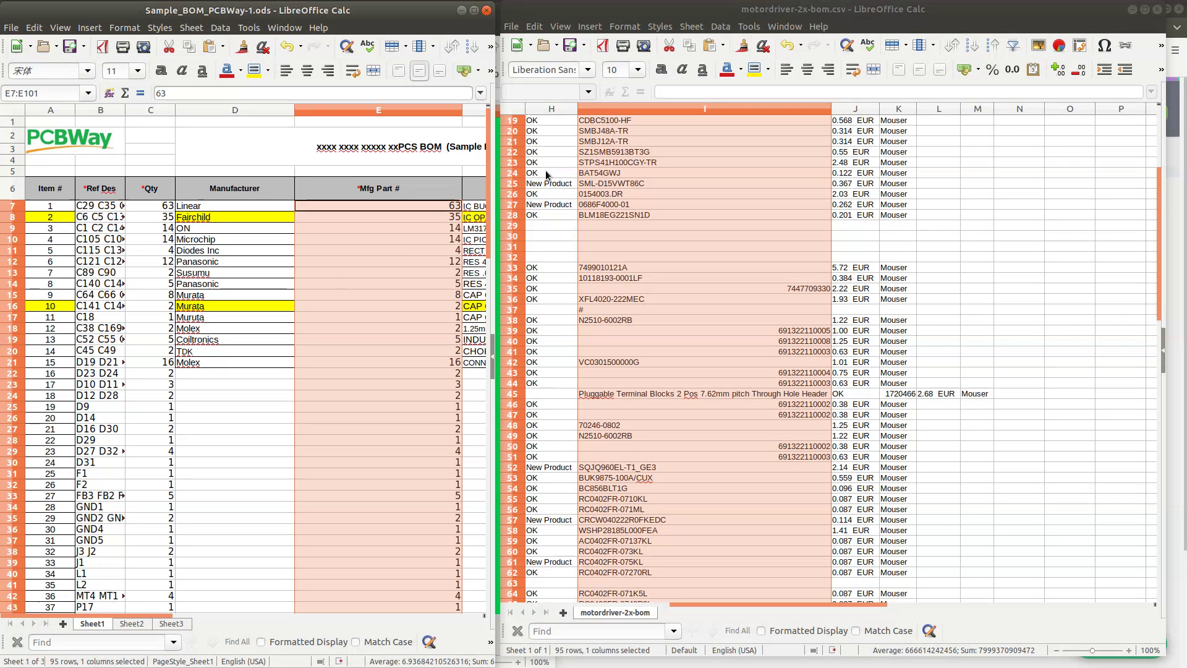
{"action": "key", "text": "ctrl+z"}
Copy the selected MPN values into the template's Mfg Part # column starting at E7 and check the pasted rows
{"action": "right_click", "coordinate": [645, 144]}
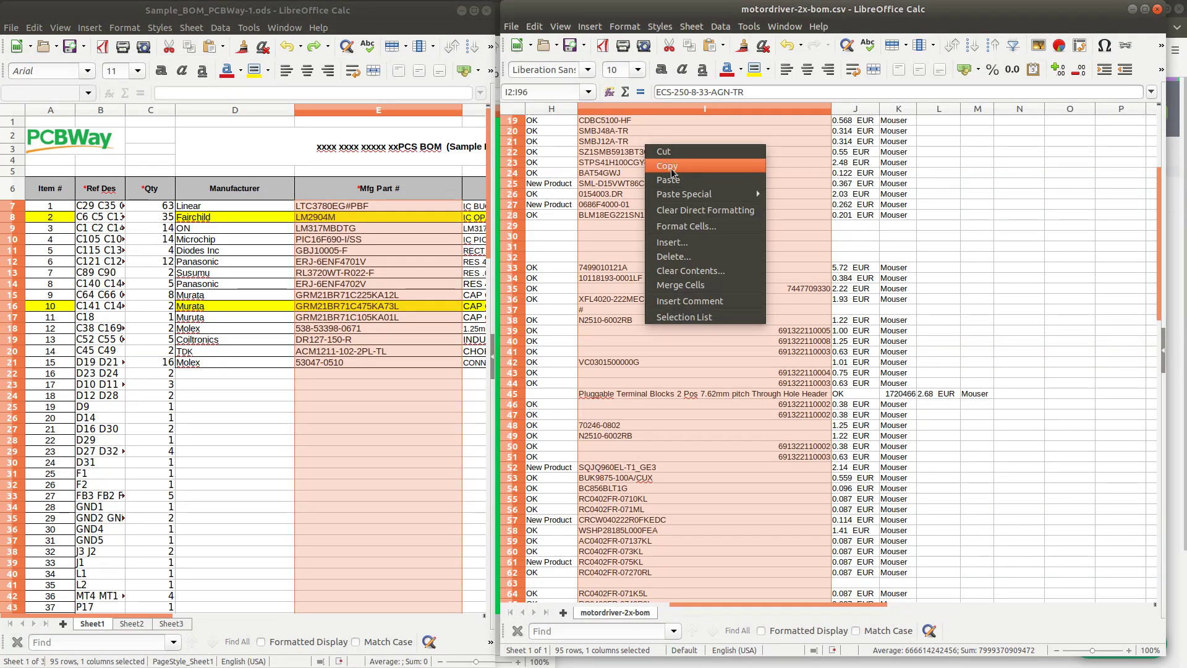
{"action": "left_click", "coordinate": [671, 170]}
{"action": "left_click", "coordinate": [317, 204]}
{"action": "key", "text": "ctrl+v"}
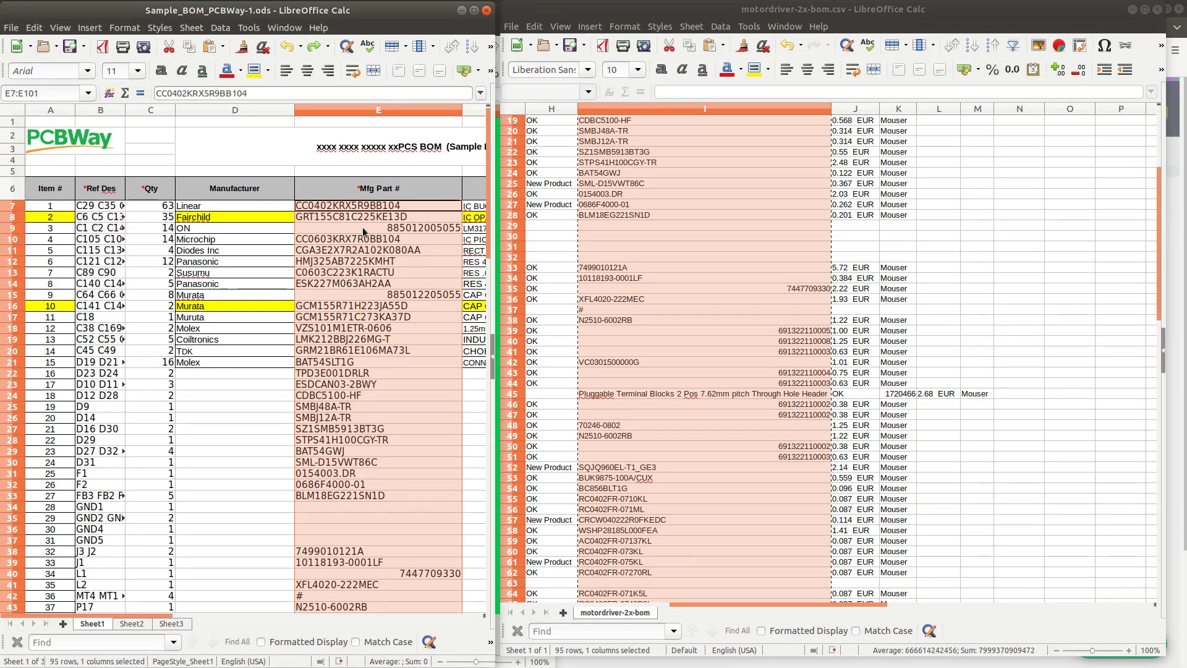
{"action": "scroll", "coordinate": [364, 247], "scroll_direction": "down", "scroll_amount": 2}
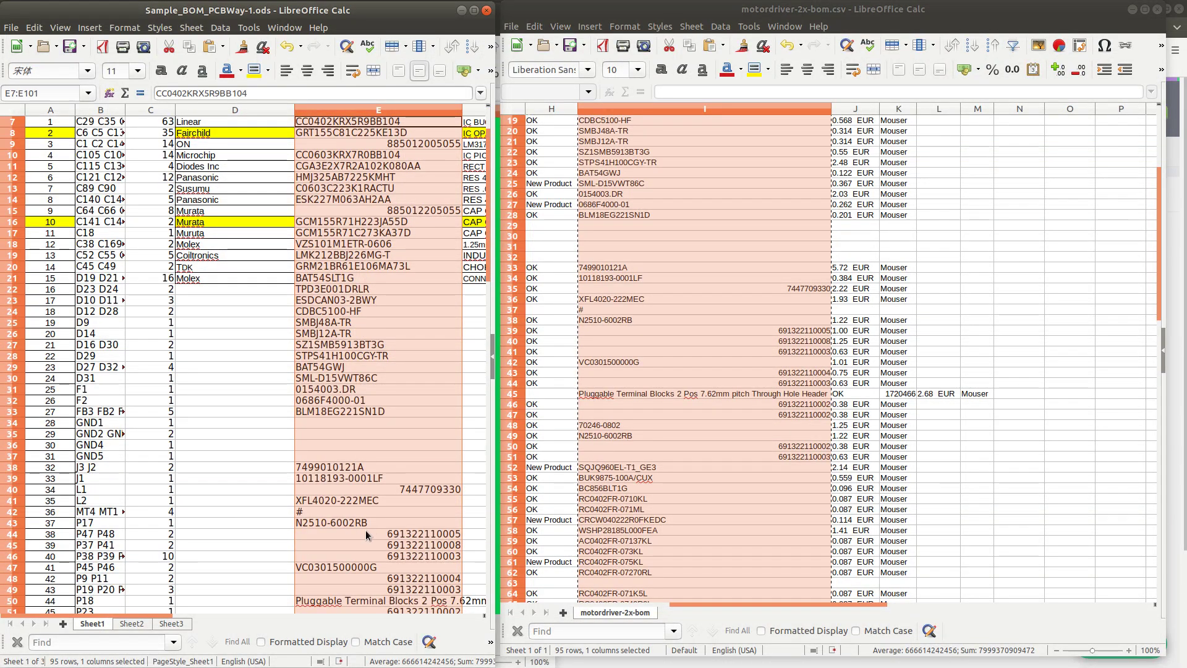
{"action": "scroll", "coordinate": [430, 301], "scroll_direction": "up", "scroll_amount": 2}
{"action": "scroll", "coordinate": [371, 340], "scroll_direction": "down", "scroll_amount": 5}
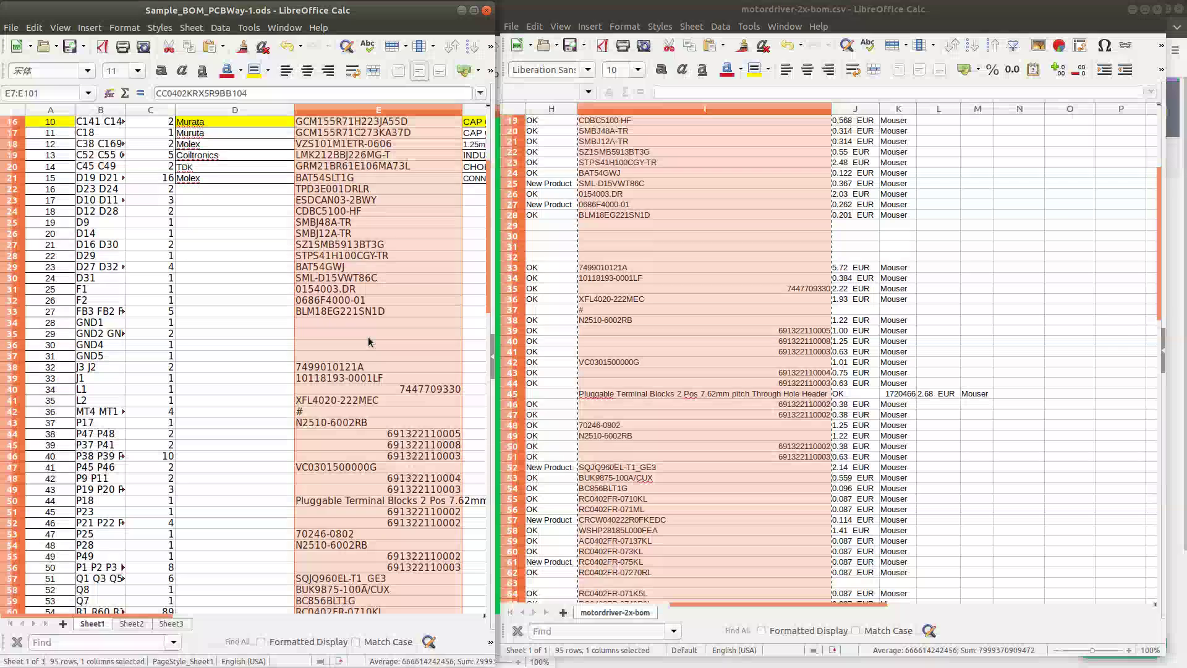
{"action": "scroll", "coordinate": [369, 341], "scroll_direction": "down", "scroll_amount": 20}
{"action": "scroll", "coordinate": [367, 348], "scroll_direction": "up", "scroll_amount": 13}
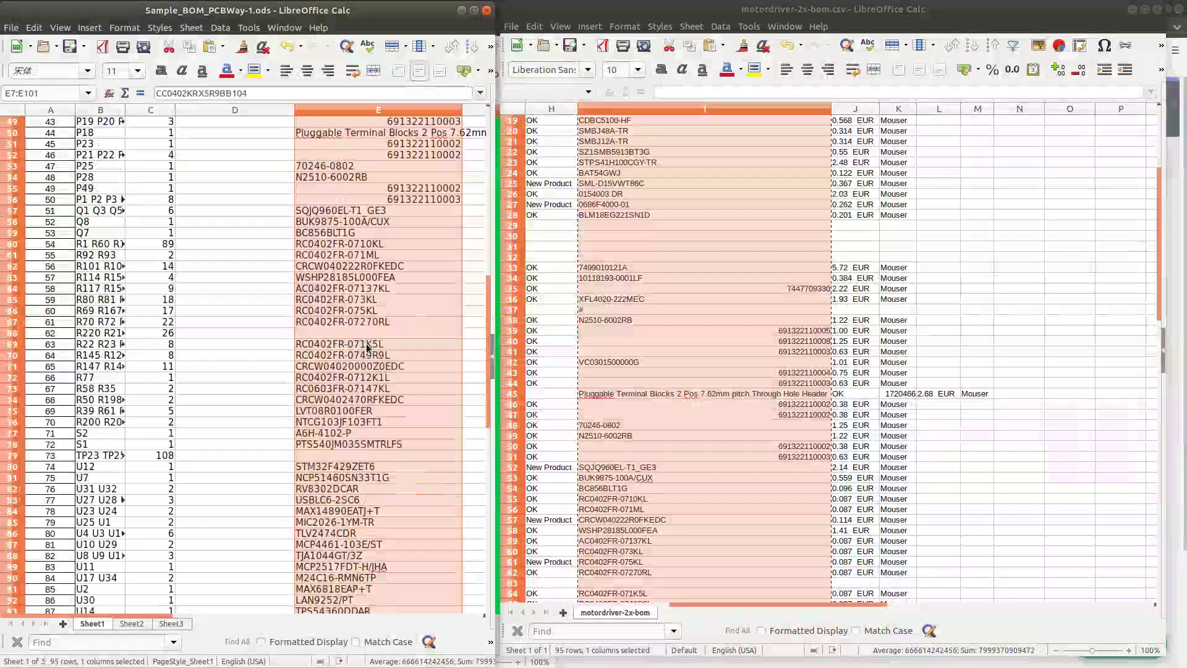
{"action": "scroll", "coordinate": [368, 348], "scroll_direction": "up", "scroll_amount": 14}
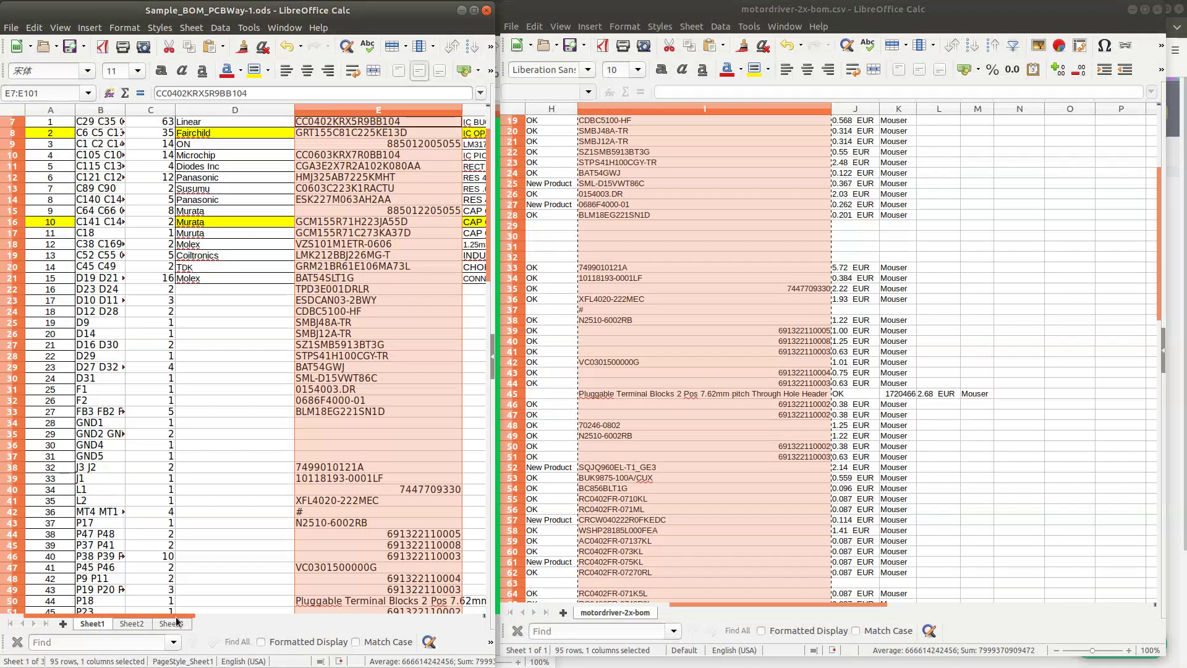
{"action": "left_click_drag", "start_coordinate": [178, 618], "coordinate": [308, 626]}
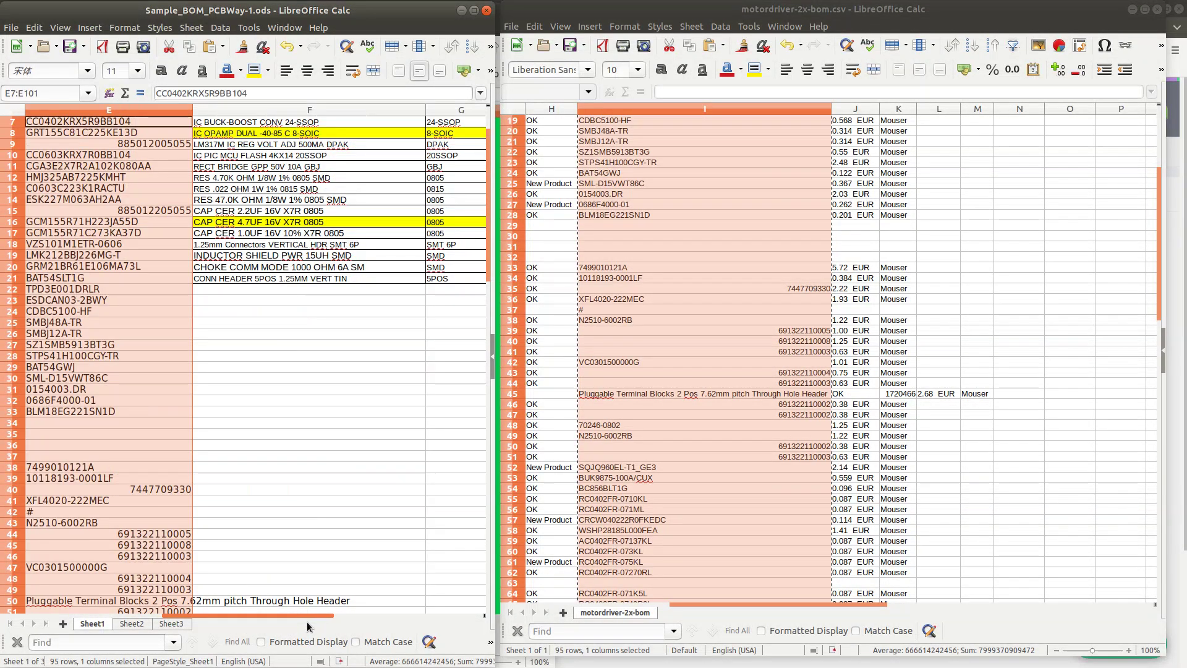
Copy the Value entries in C2:C96 of motordriver-2x-bom.csv over the template's Description / Value column starting at F7
{"action": "left_click", "coordinate": [694, 610]}
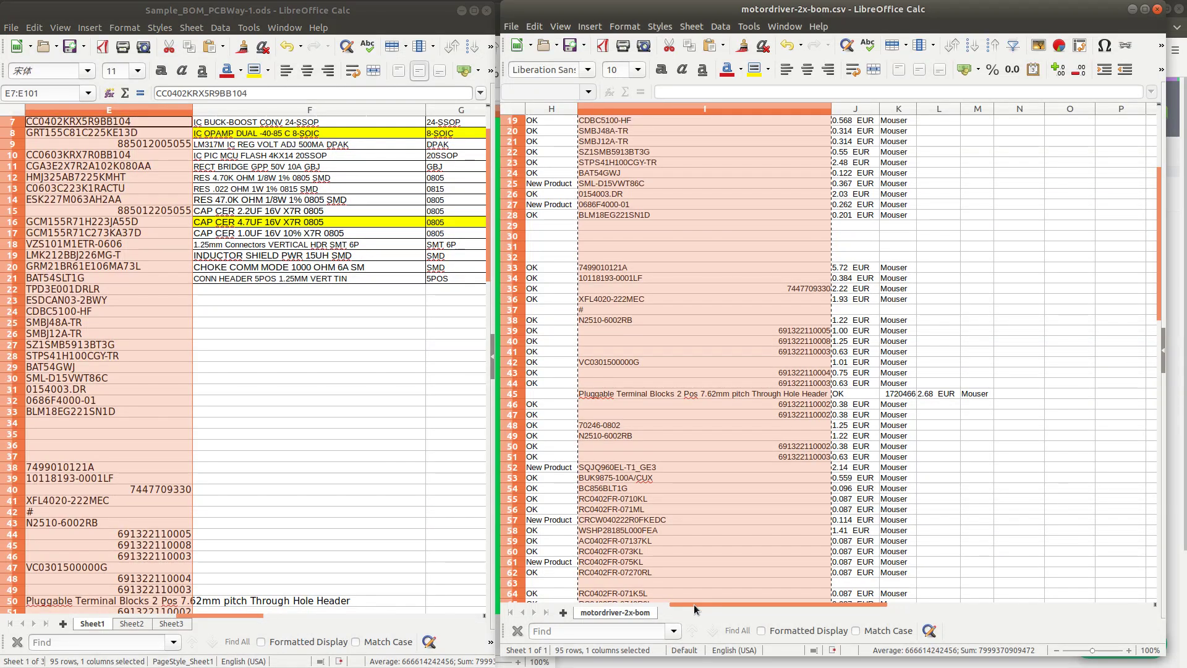
{"action": "left_click_drag", "start_coordinate": [694, 609], "coordinate": [592, 613]}
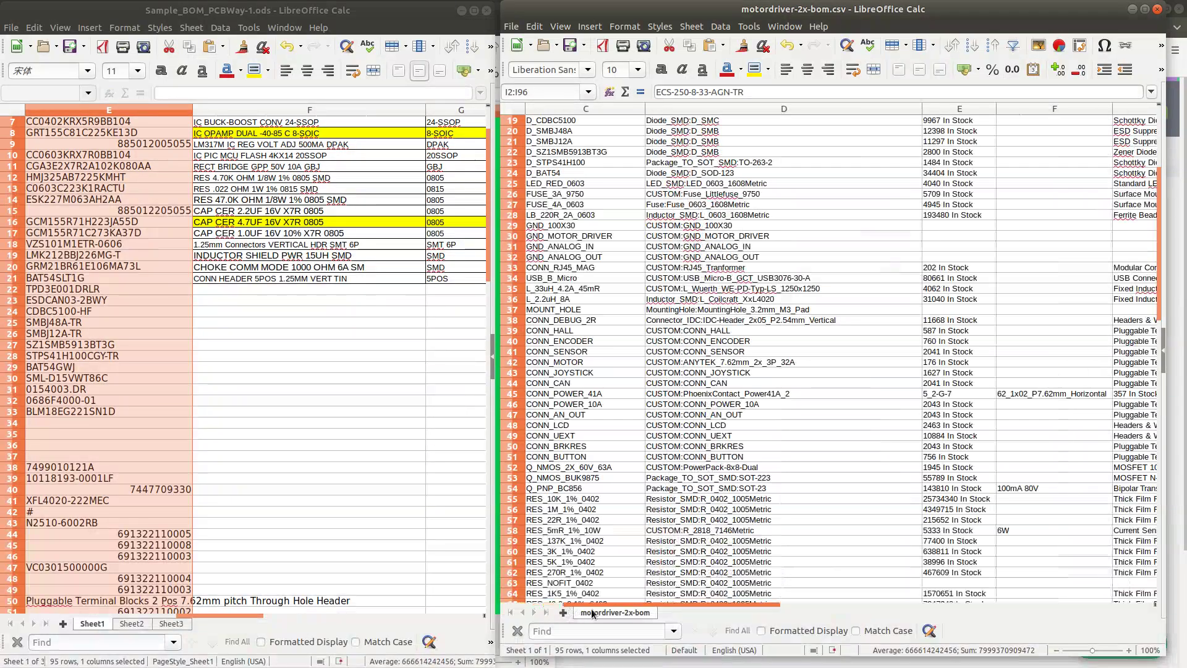
{"action": "scroll", "coordinate": [736, 261], "scroll_direction": "up", "scroll_amount": 4}
{"action": "scroll", "coordinate": [736, 261], "scroll_direction": "left", "scroll_amount": 2}
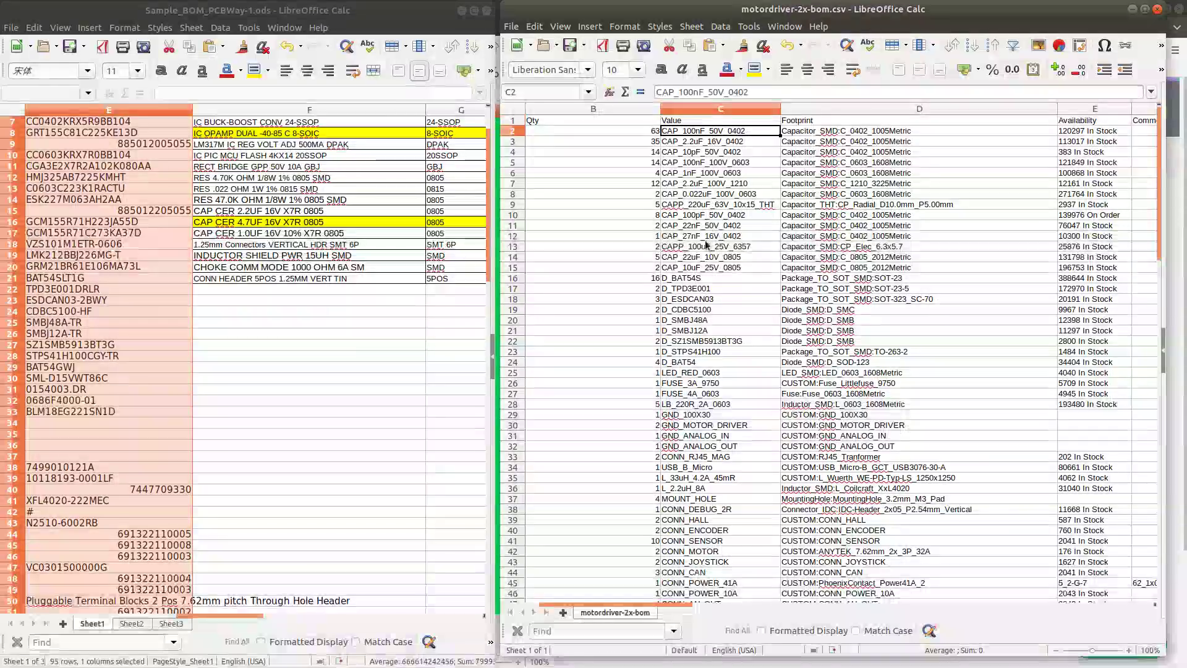
{"action": "scroll", "coordinate": [707, 245], "scroll_direction": "down", "scroll_amount": 20}
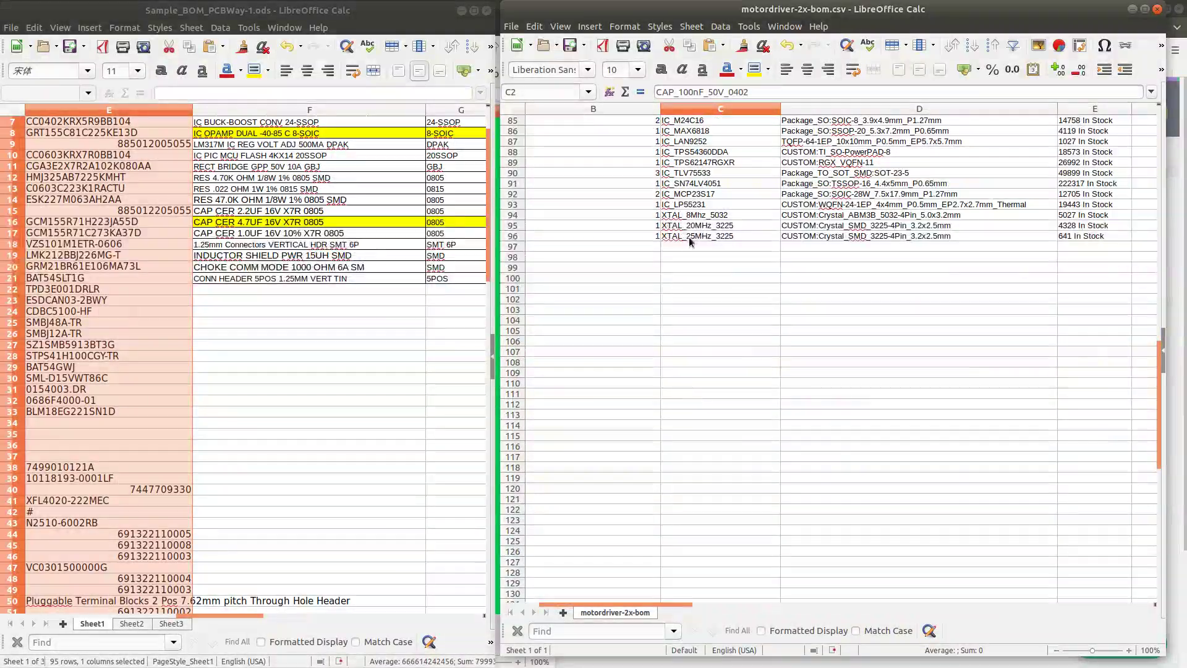
{"action": "left_click", "coordinate": [709, 238], "text": "shift"}
{"action": "key", "text": "ctrl+c"}
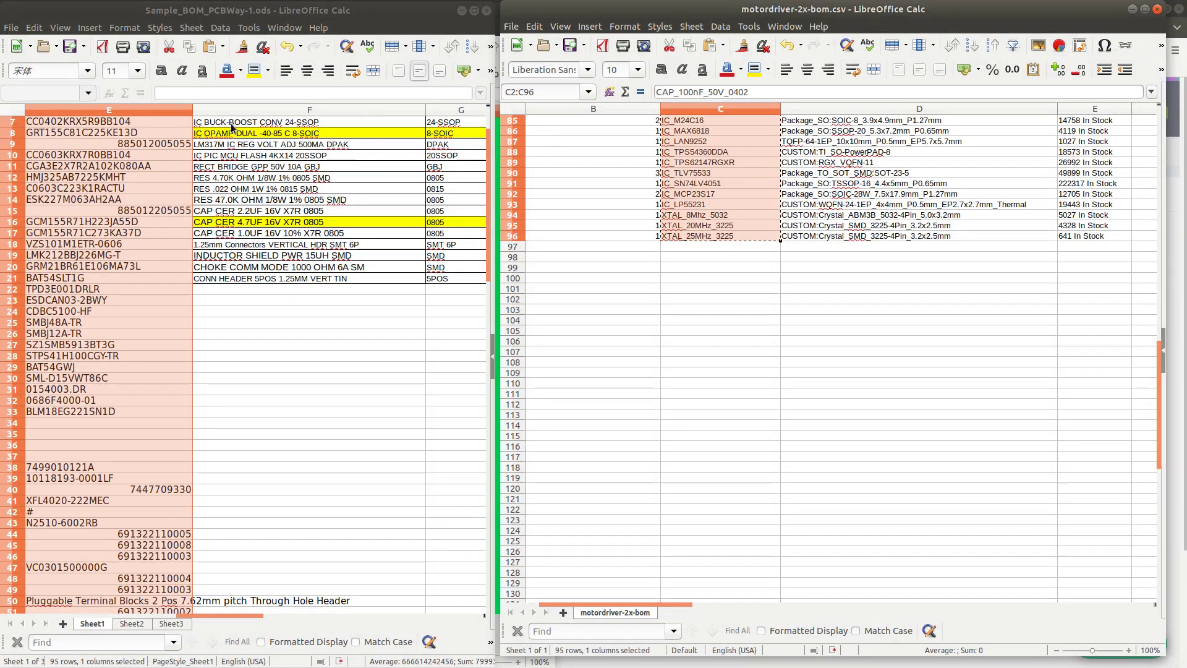
{"action": "scroll", "coordinate": [235, 235], "scroll_direction": "up", "scroll_amount": 2}
{"action": "left_click", "coordinate": [258, 207]}
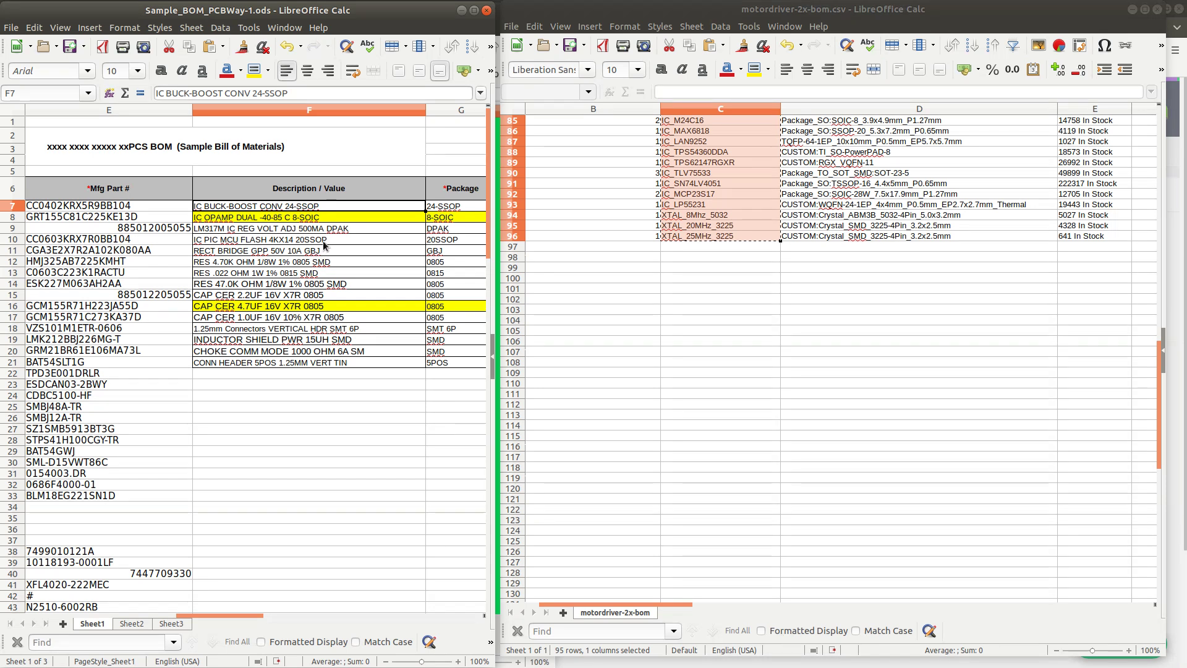
{"action": "key", "text": "ctrl+v"}
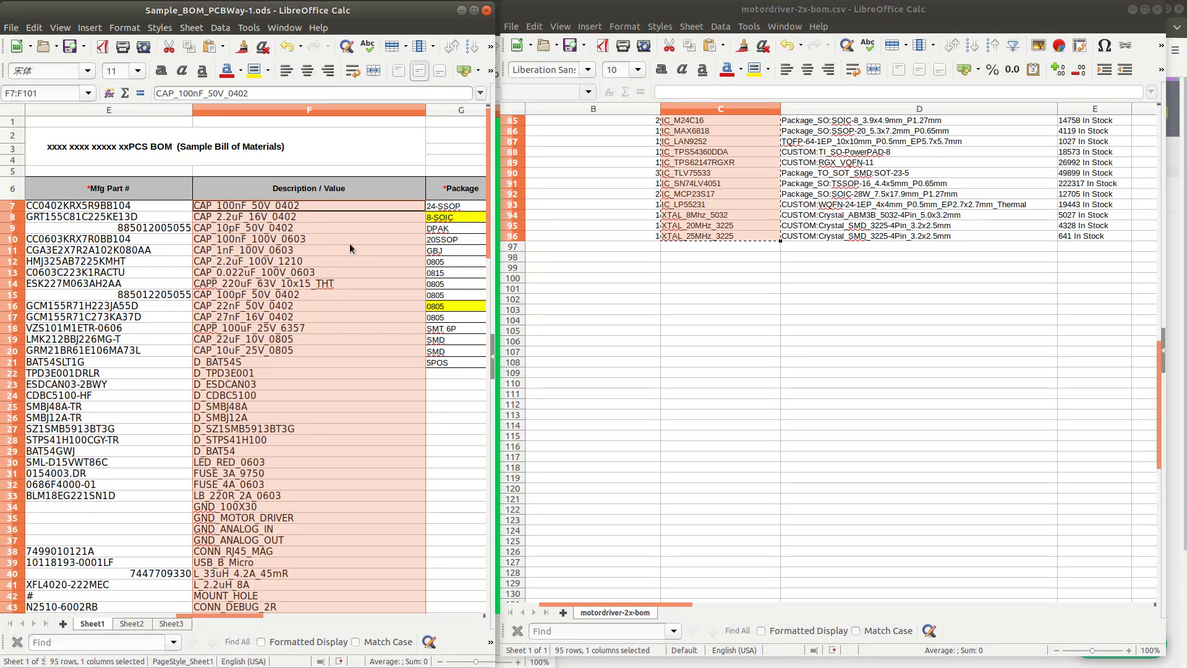
Copy the Footprint entries in D2:D96 of motordriver-2x-bom.csv over the template's Package column starting at G7
{"action": "left_click_drag", "start_coordinate": [646, 602], "coordinate": [797, 607]}
{"action": "scroll", "coordinate": [770, 272], "scroll_direction": "up", "scroll_amount": 20}
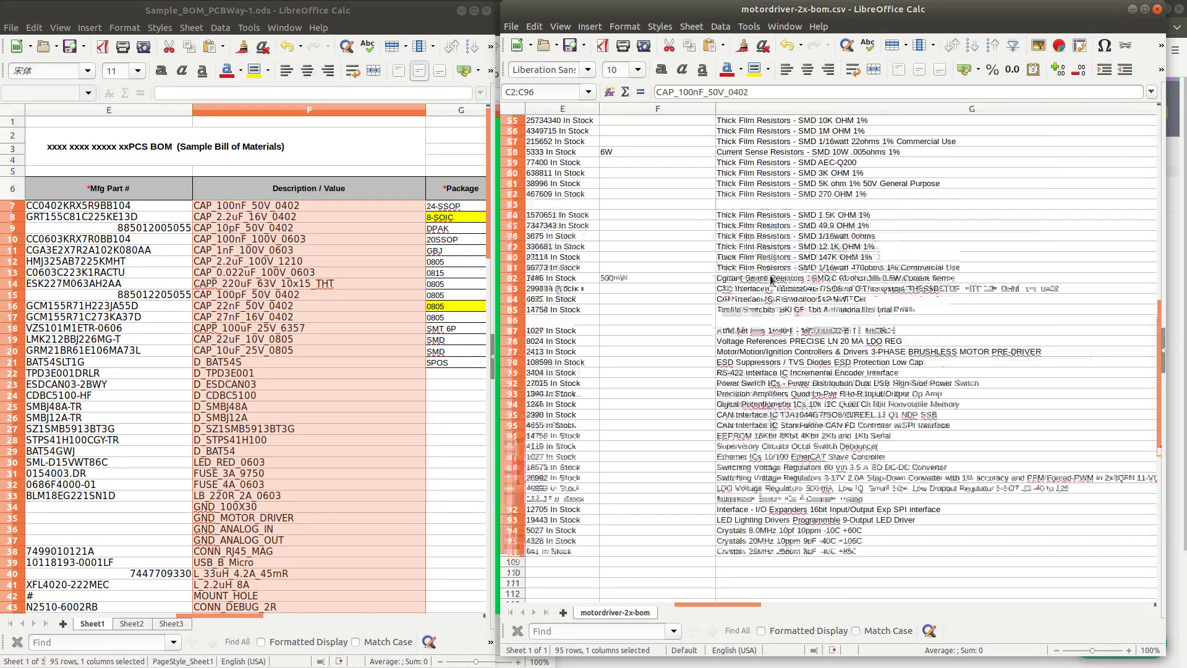
{"action": "scroll", "coordinate": [770, 286], "scroll_direction": "up", "scroll_amount": 8}
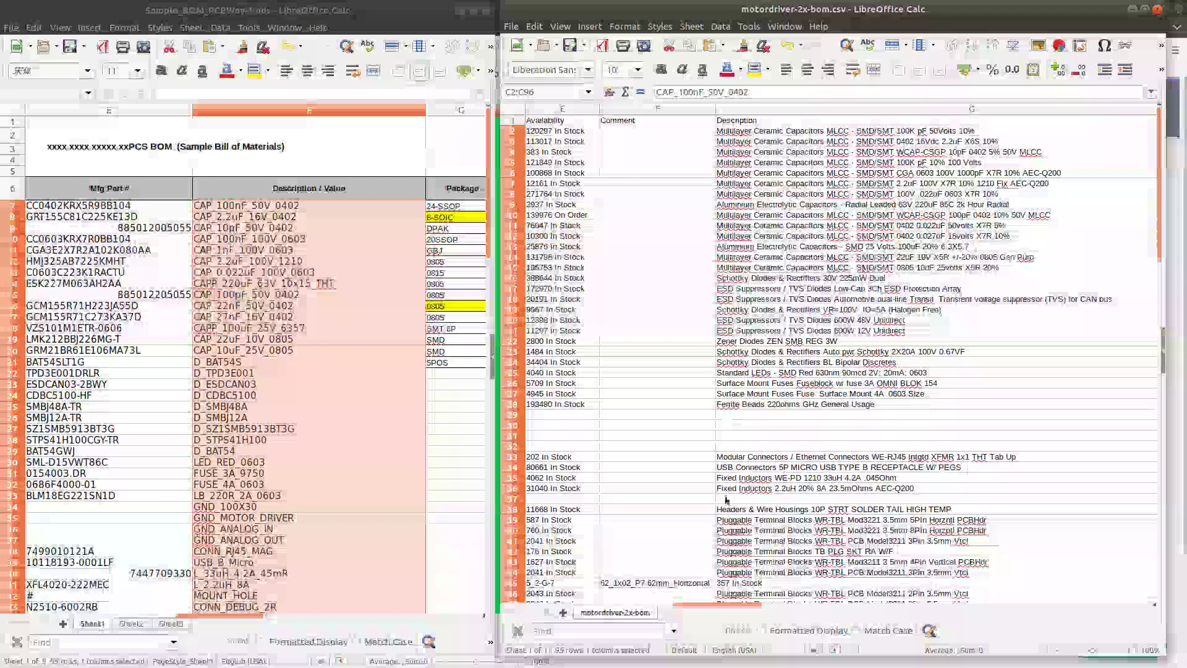
{"action": "left_click_drag", "start_coordinate": [715, 606], "coordinate": [609, 616]}
{"action": "key", "text": "ctrl+c"}
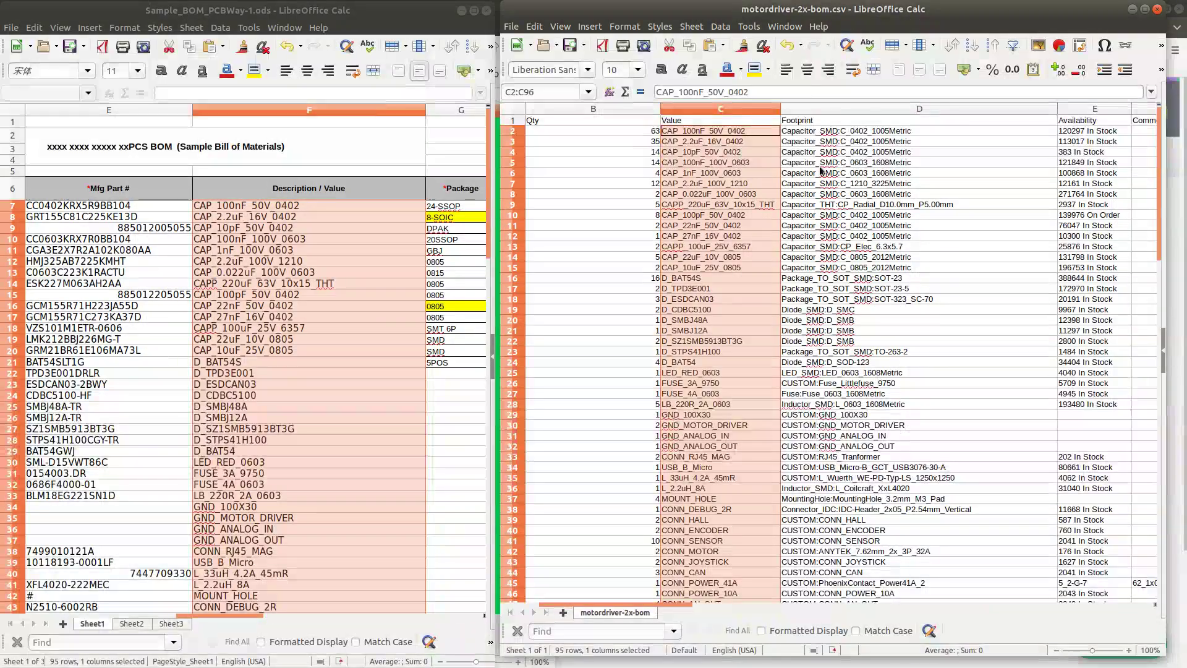
{"action": "left_click", "coordinate": [841, 131]}
{"action": "scroll", "coordinate": [842, 218], "scroll_direction": "down", "scroll_amount": 19}
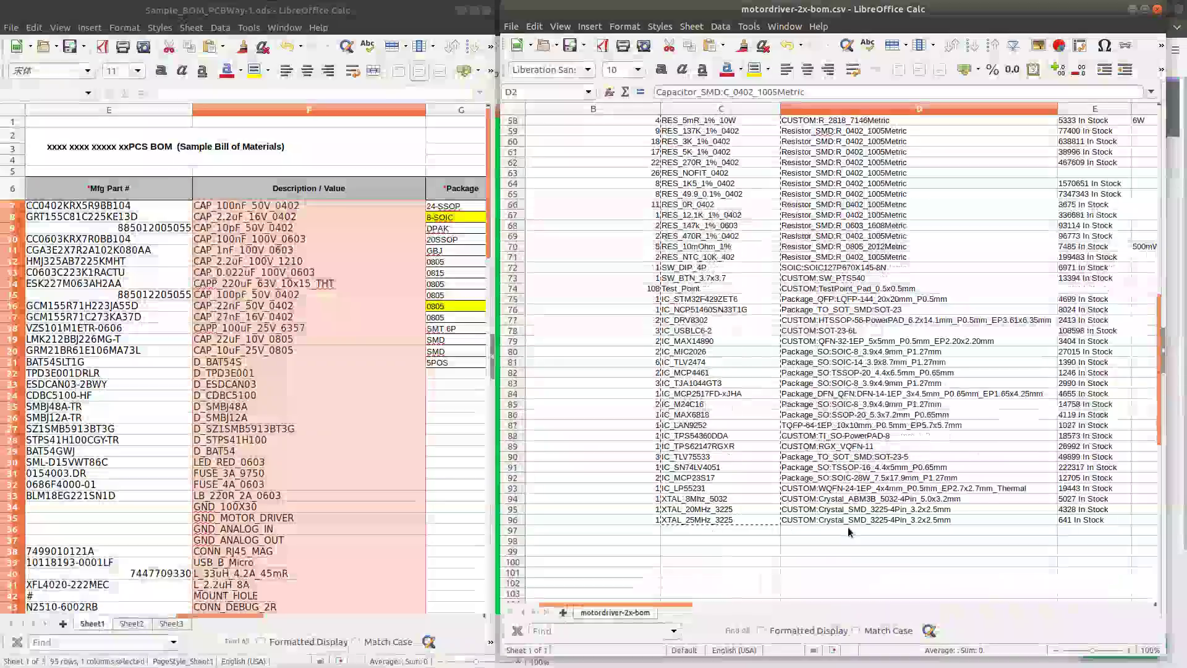
{"action": "left_click", "coordinate": [855, 521], "text": "shift"}
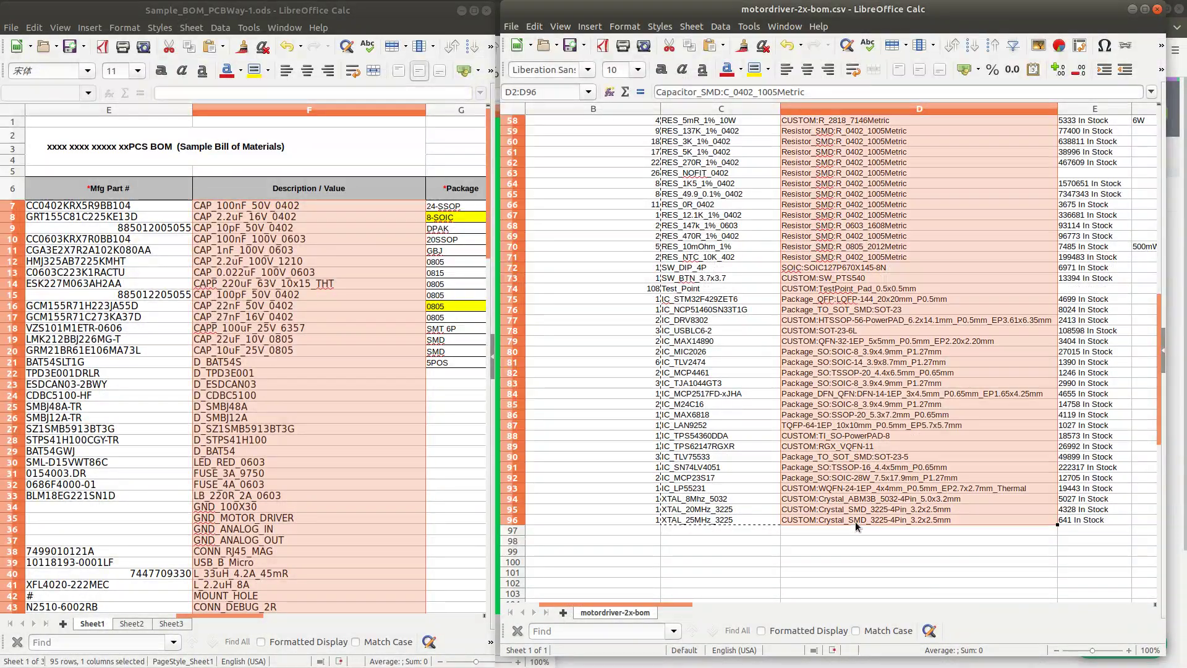
{"action": "key", "text": "ctrl+c"}
{"action": "left_click", "coordinate": [470, 206]}
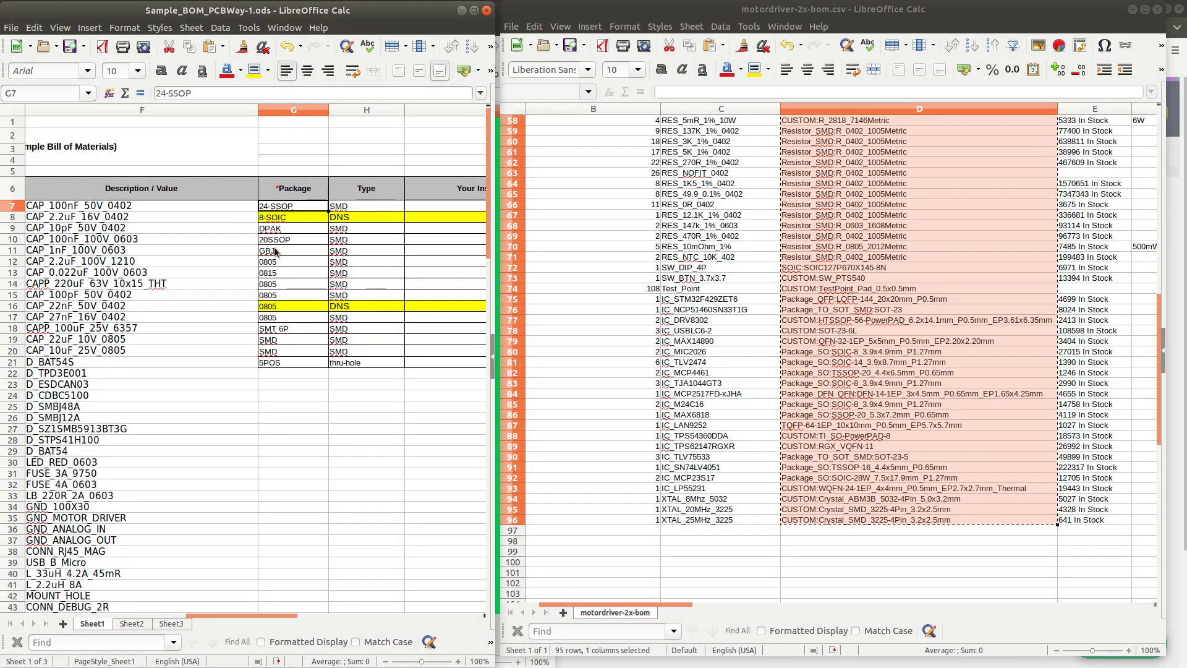
{"action": "key", "text": "ctrl+v"}
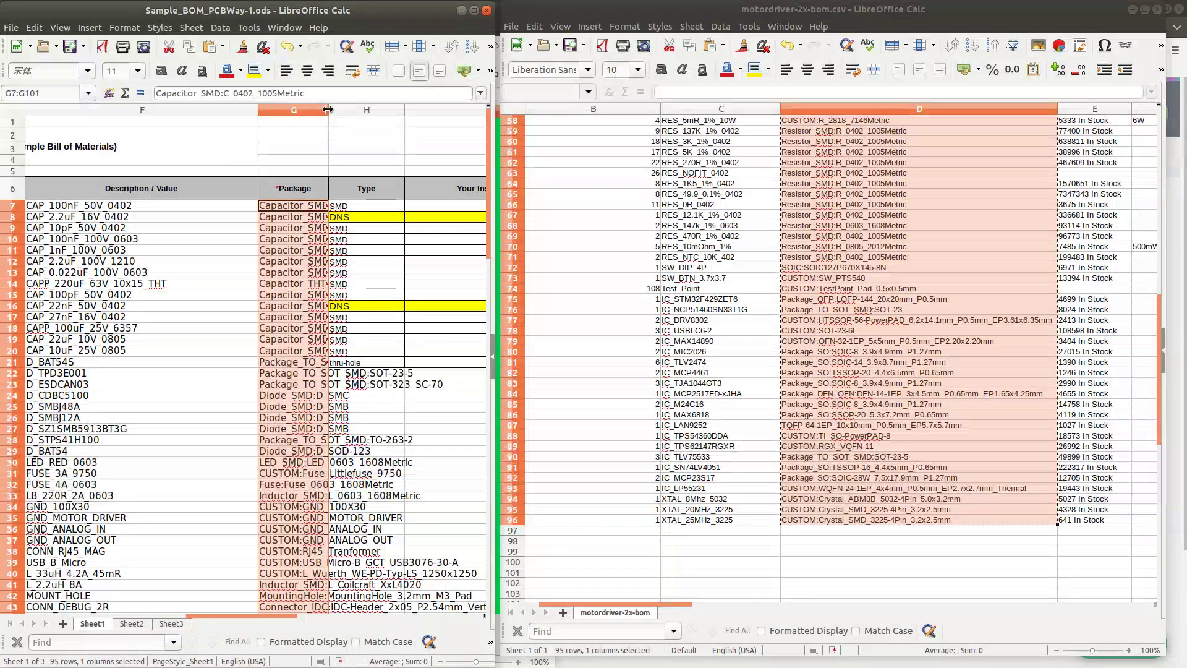
Widen the template's Package column and check the pasted footprint rows
{"action": "left_click", "coordinate": [349, 217]}
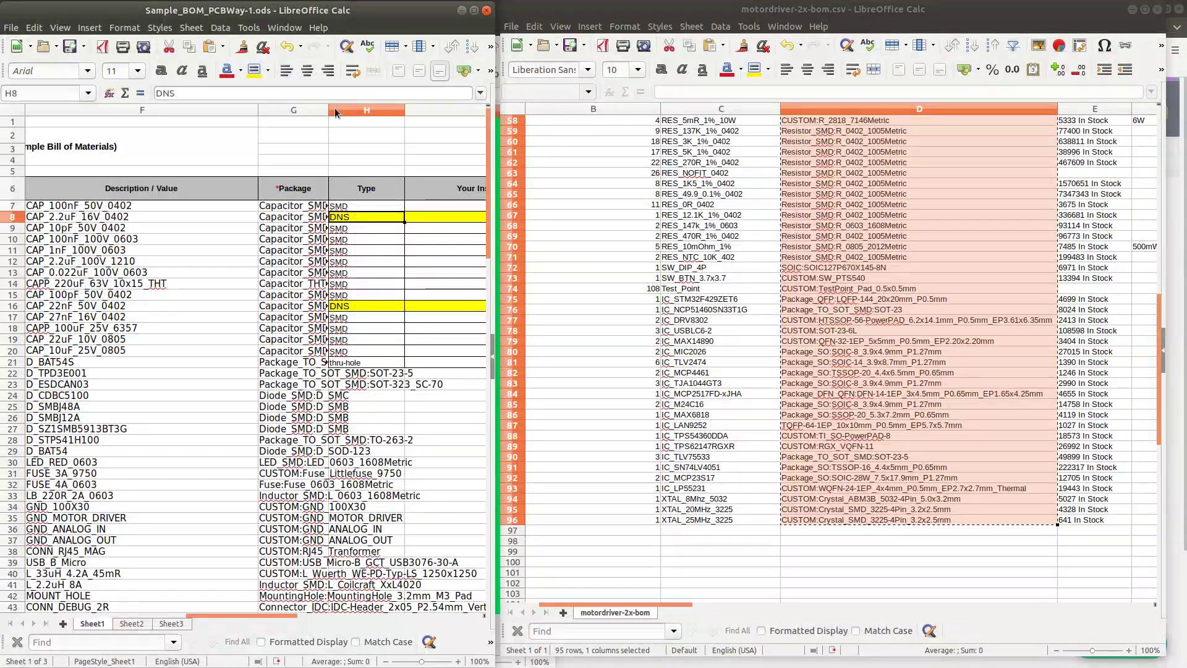
{"action": "left_click_drag", "start_coordinate": [405, 109], "coordinate": [387, 109]}
{"action": "scroll", "coordinate": [363, 243], "scroll_direction": "down", "scroll_amount": 2}
{"action": "scroll", "coordinate": [364, 243], "scroll_direction": "down", "scroll_amount": 4}
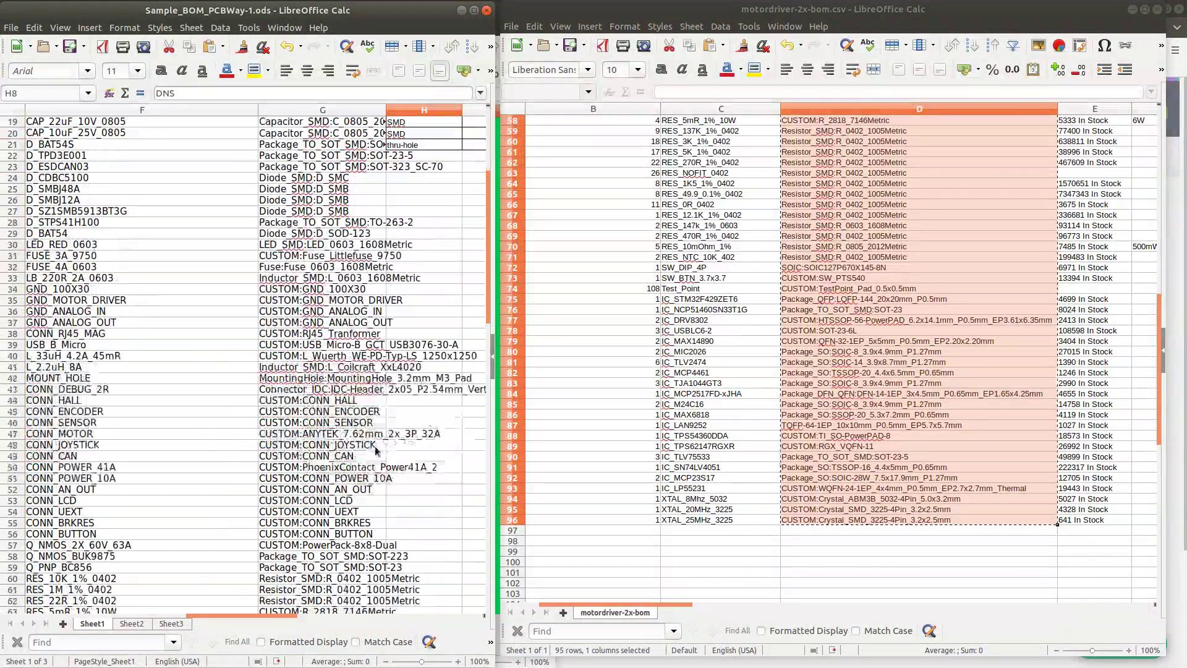
{"action": "scroll", "coordinate": [379, 353], "scroll_direction": "up", "scroll_amount": 6}
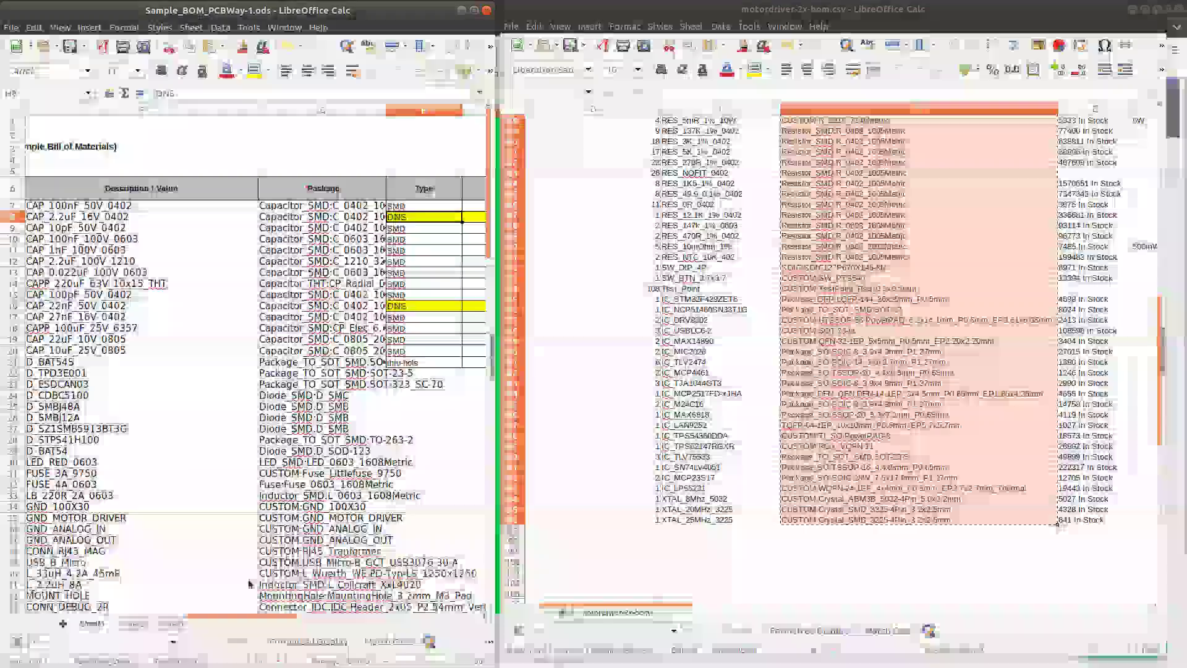
Clear the sample manufacturer names in D7:D21 of the template and save the file
{"action": "left_click", "coordinate": [237, 609]}
{"action": "left_click_drag", "start_coordinate": [271, 616], "coordinate": [88, 646]}
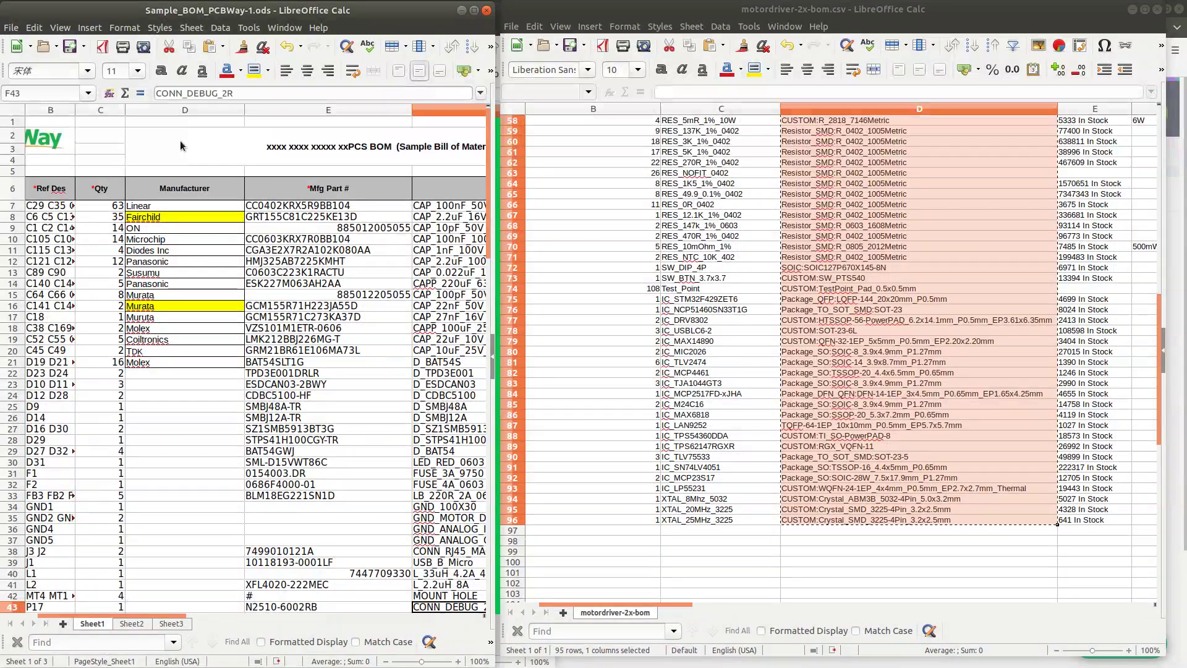
{"action": "left_click_drag", "start_coordinate": [164, 205], "coordinate": [152, 364]}
{"action": "key", "text": "Delete"}
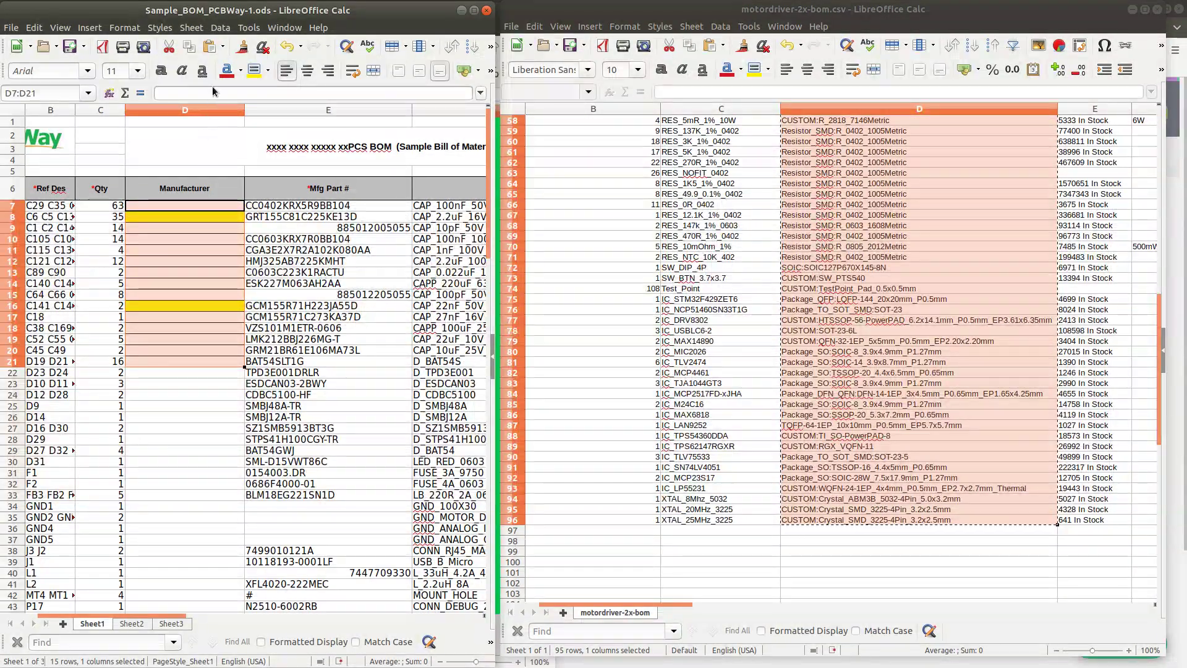
{"action": "key", "text": "ctrl+s"}
Switch to PCBWay in Firefox and upload Sample_BOM_PCBWay-1.csv from the motordriver-2x folder as the parts list
{"action": "left_click_drag", "start_coordinate": [86, 8], "coordinate": [1184, 9]}
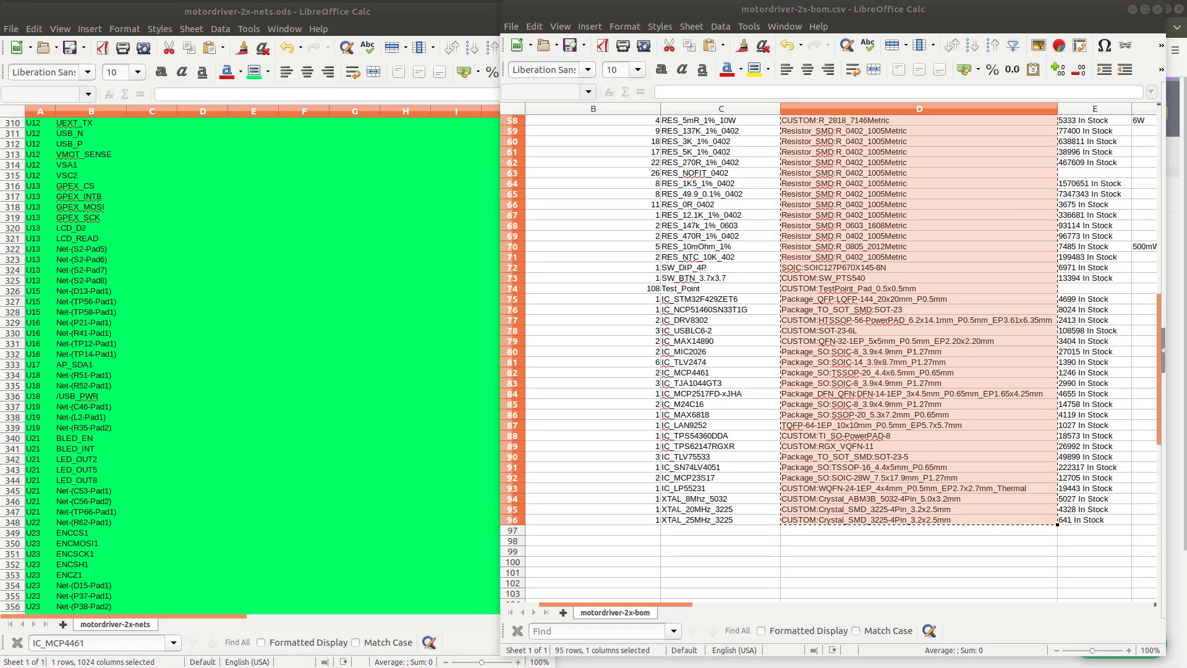
{"action": "key", "text": "alt+Tab"}
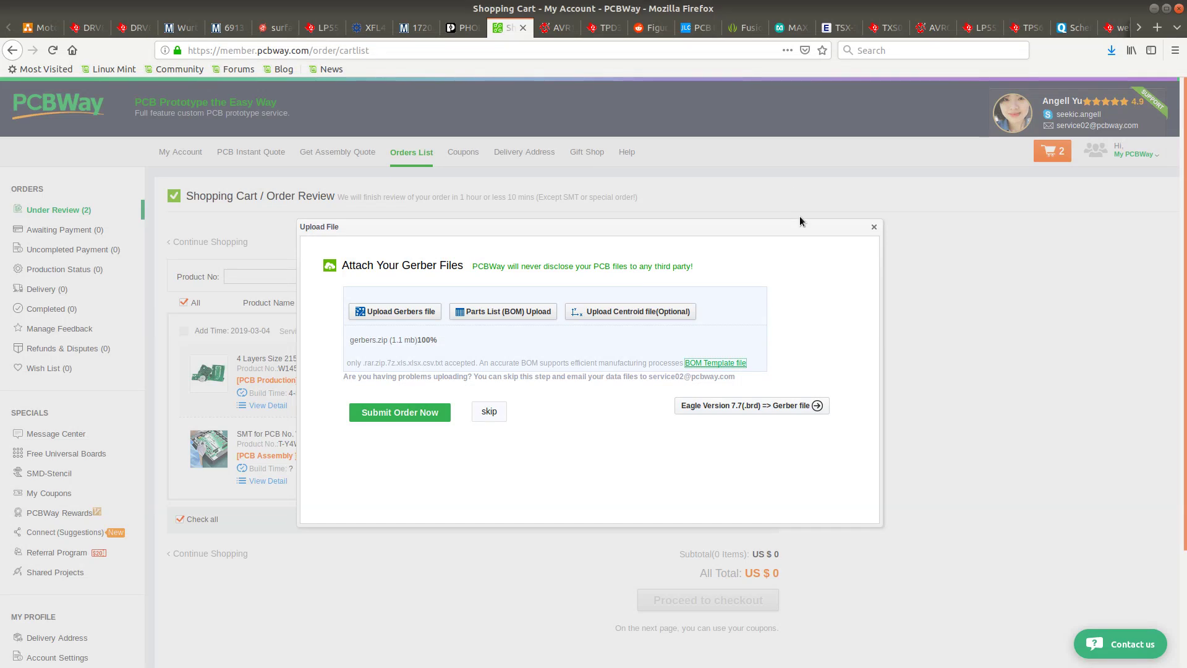
{"action": "left_click", "coordinate": [489, 313]}
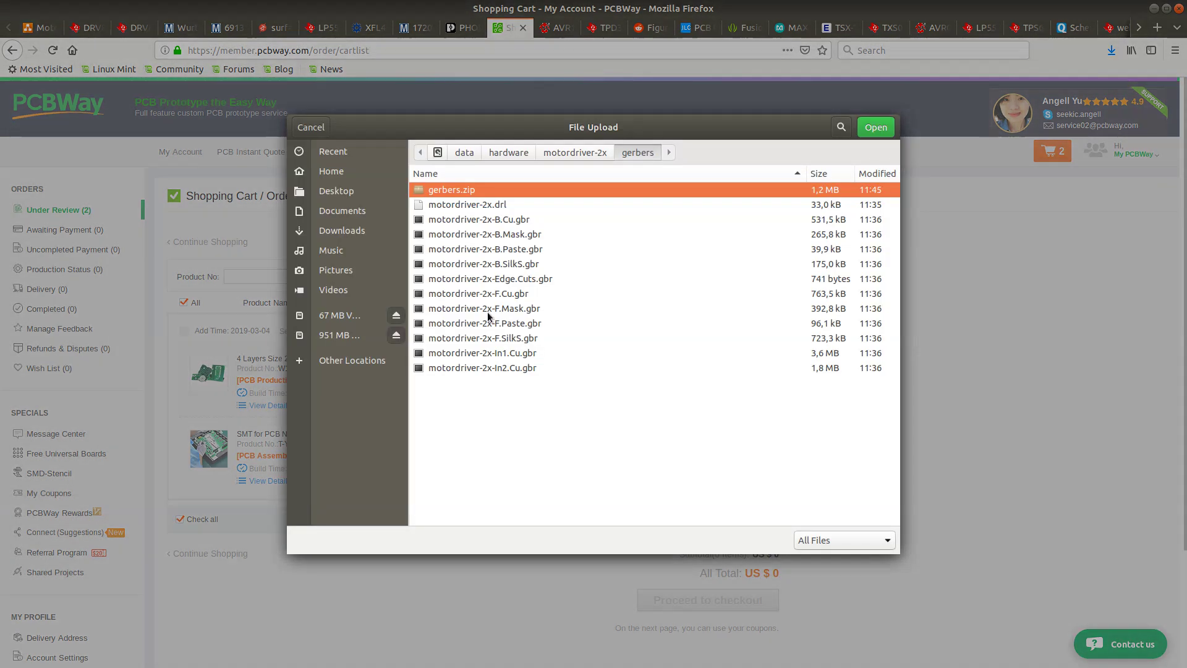
{"action": "left_click", "coordinate": [572, 157]}
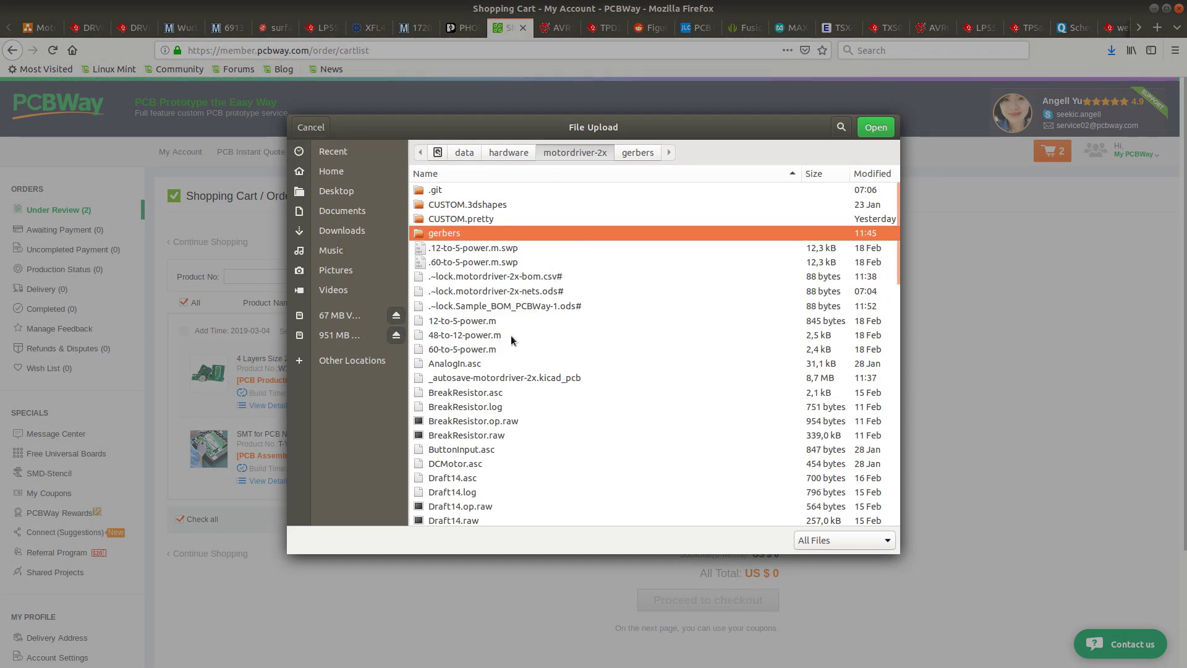
{"action": "scroll", "coordinate": [505, 400], "scroll_direction": "down", "scroll_amount": 10}
{"action": "scroll", "coordinate": [505, 401], "scroll_direction": "down", "scroll_amount": 10}
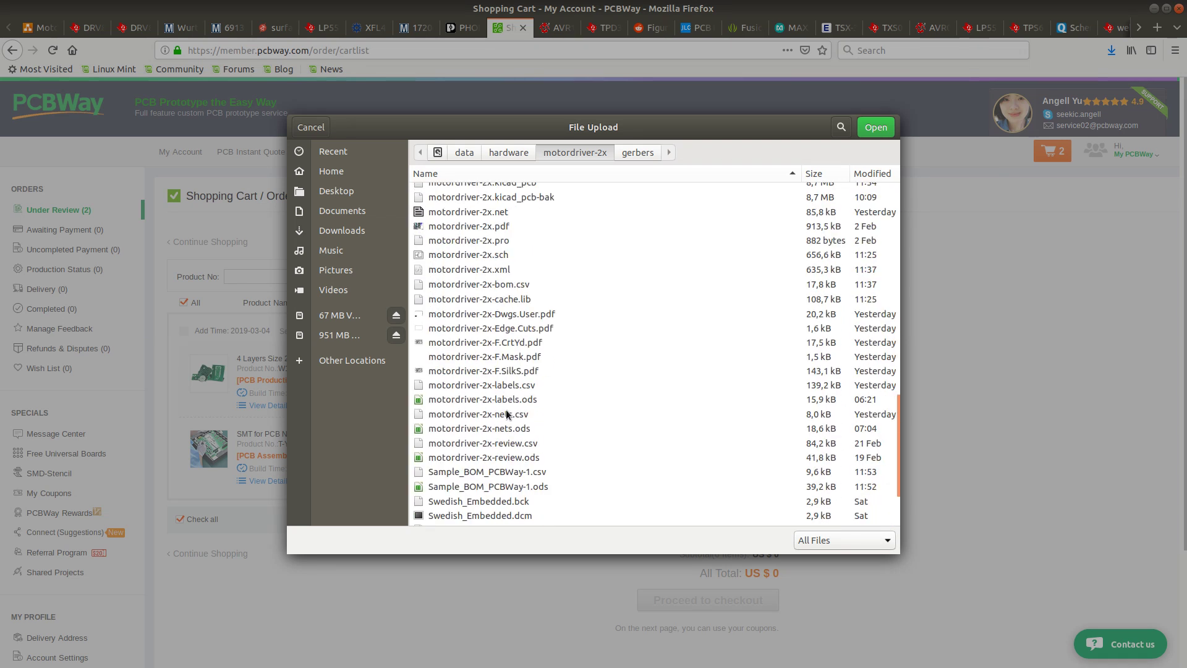
{"action": "scroll", "coordinate": [508, 414], "scroll_direction": "down", "scroll_amount": 3}
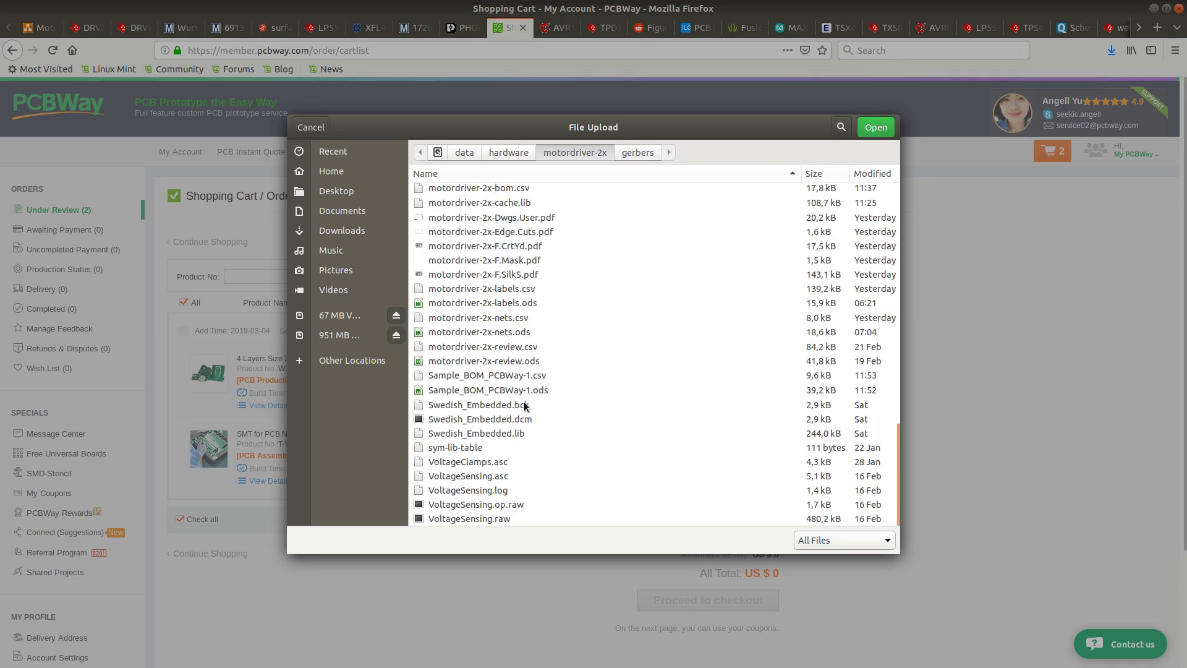
{"action": "double_click", "coordinate": [516, 381]}
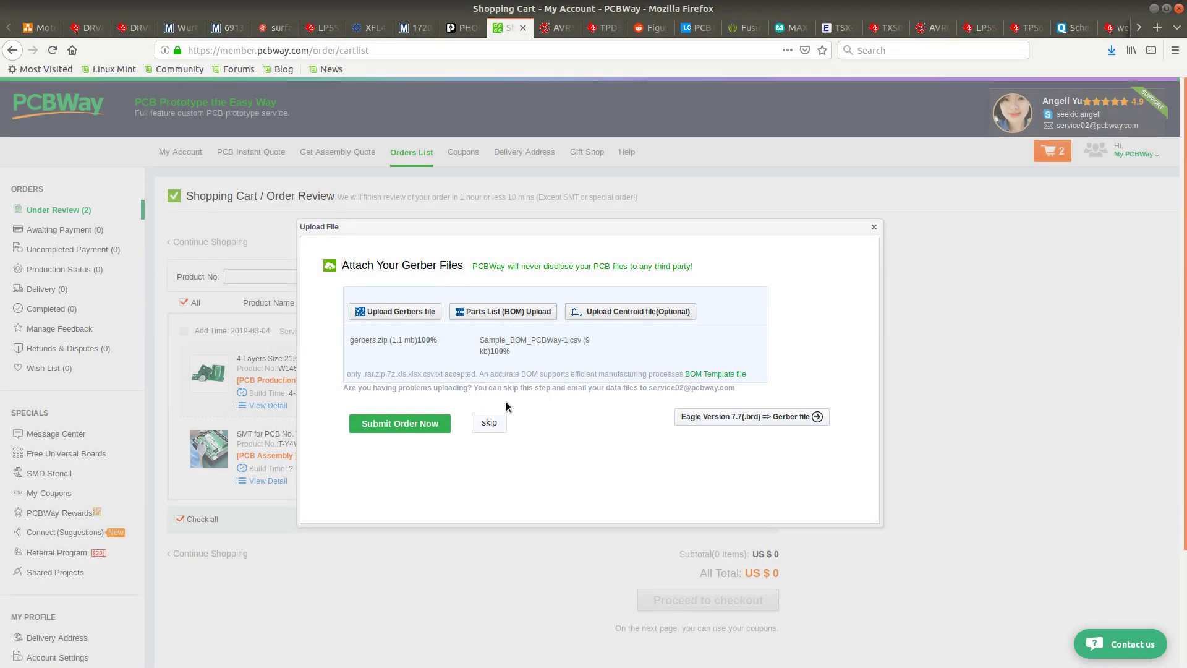
Submit the order with the attached Gerber and BOM files and review the PCB production and assembly items in the cart
{"action": "left_click", "coordinate": [412, 429]}
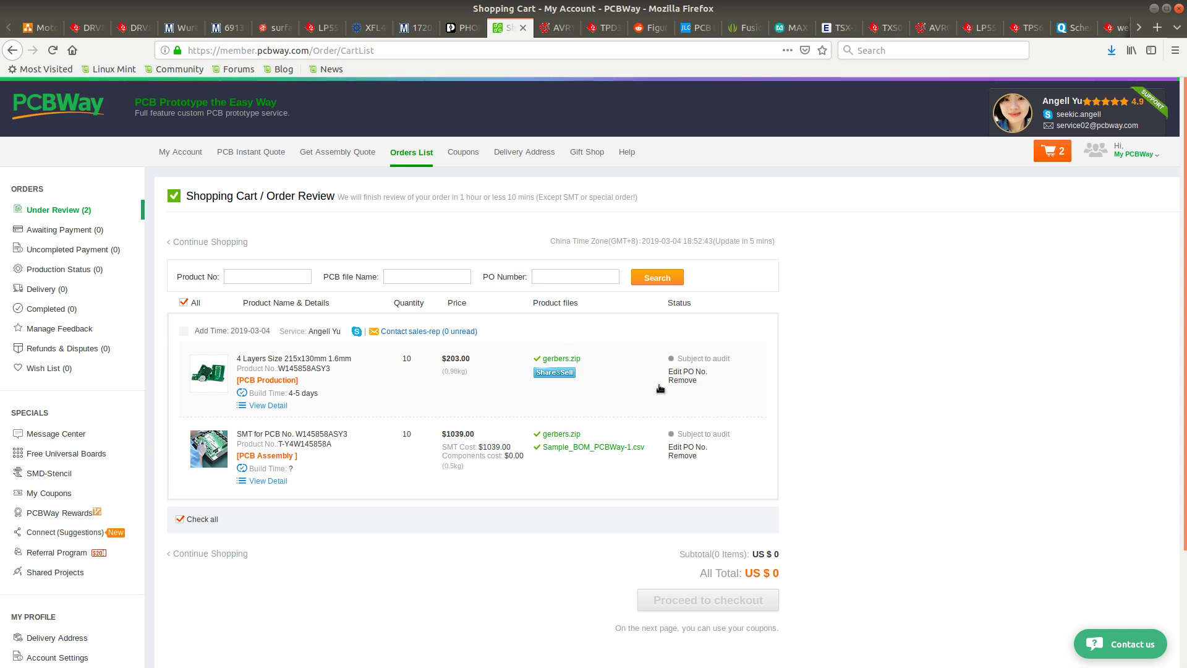
{"action": "scroll", "coordinate": [655, 384], "scroll_direction": "down", "scroll_amount": 3}
{"action": "scroll", "coordinate": [655, 399], "scroll_direction": "up", "scroll_amount": 3}
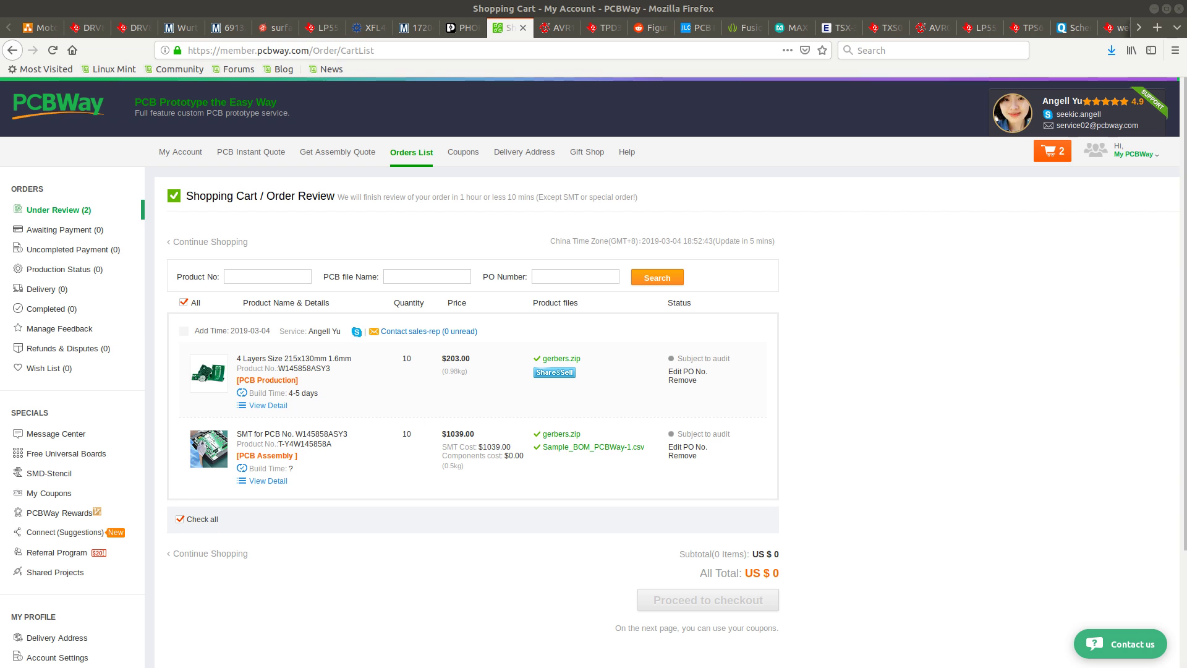
Switch to Pcbnew and examine the motordriver-2x board layout, from the USB connector at the board edge to the central circuitry
{"action": "key", "text": "alt+Tab"}
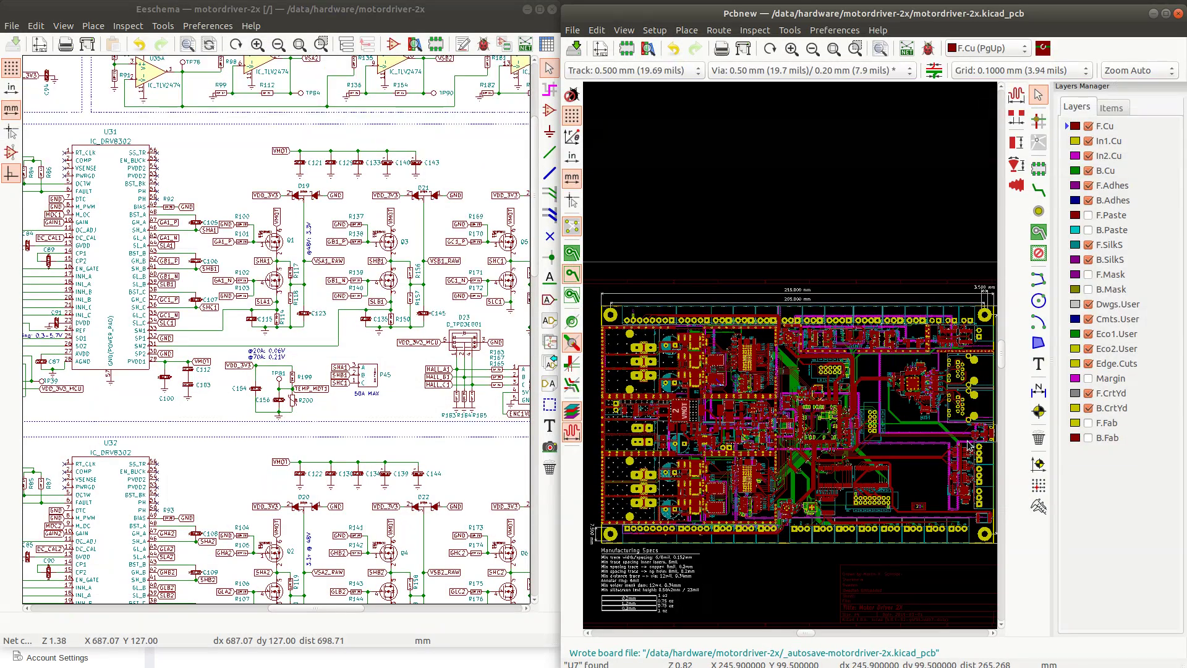
{"action": "scroll", "coordinate": [806, 361], "scroll_direction": "down", "scroll_amount": 2}
{"action": "scroll", "coordinate": [806, 361], "scroll_direction": "up", "scroll_amount": 6}
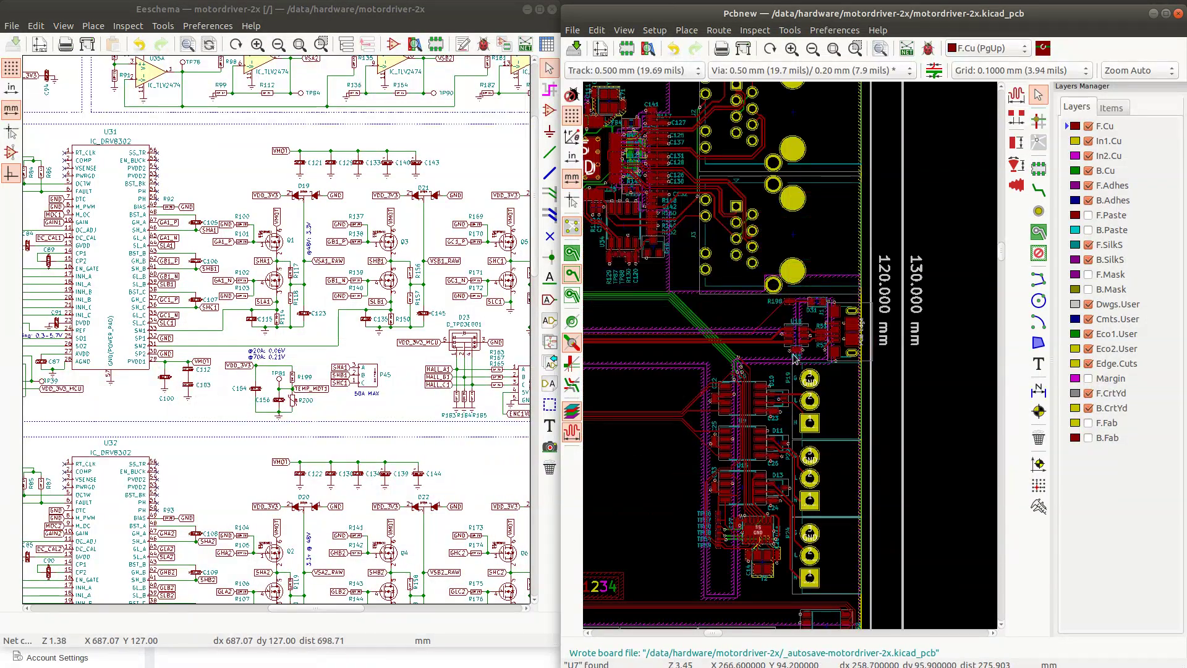
{"action": "scroll", "coordinate": [780, 441], "scroll_direction": "up", "scroll_amount": 1}
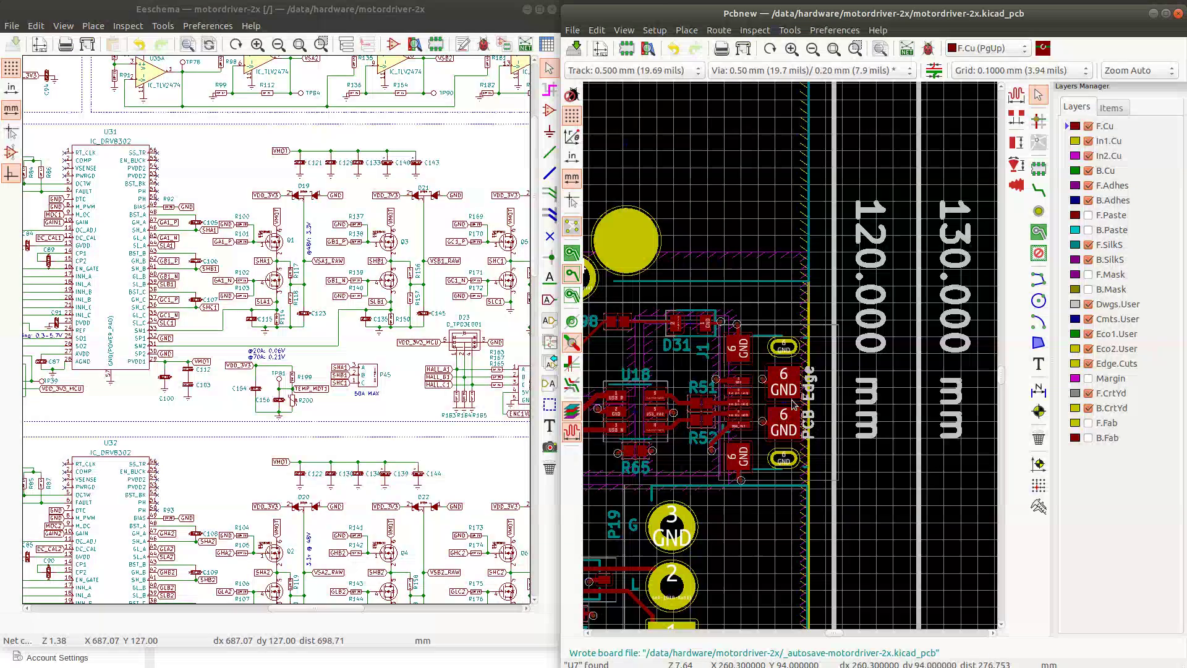
{"action": "scroll", "coordinate": [783, 359], "scroll_direction": "down", "scroll_amount": 1}
{"action": "scroll", "coordinate": [784, 359], "scroll_direction": "down", "scroll_amount": 5}
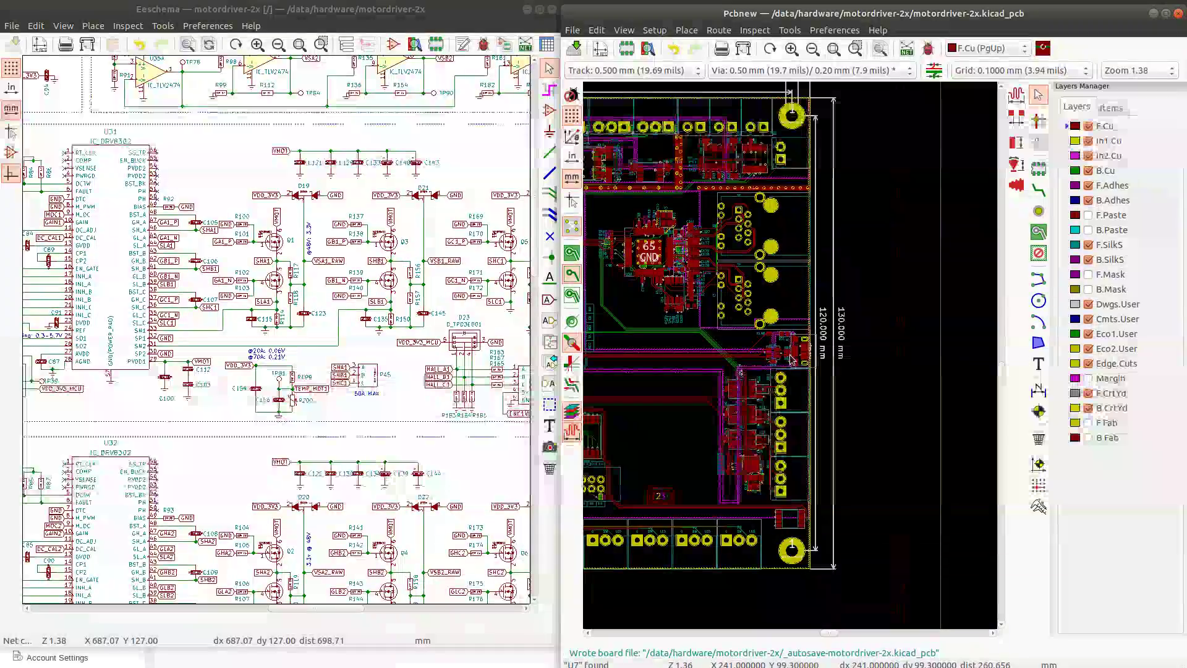
{"action": "scroll", "coordinate": [675, 336], "scroll_direction": "up", "scroll_amount": 3}
{"action": "scroll", "coordinate": [737, 336], "scroll_direction": "down", "scroll_amount": 4}
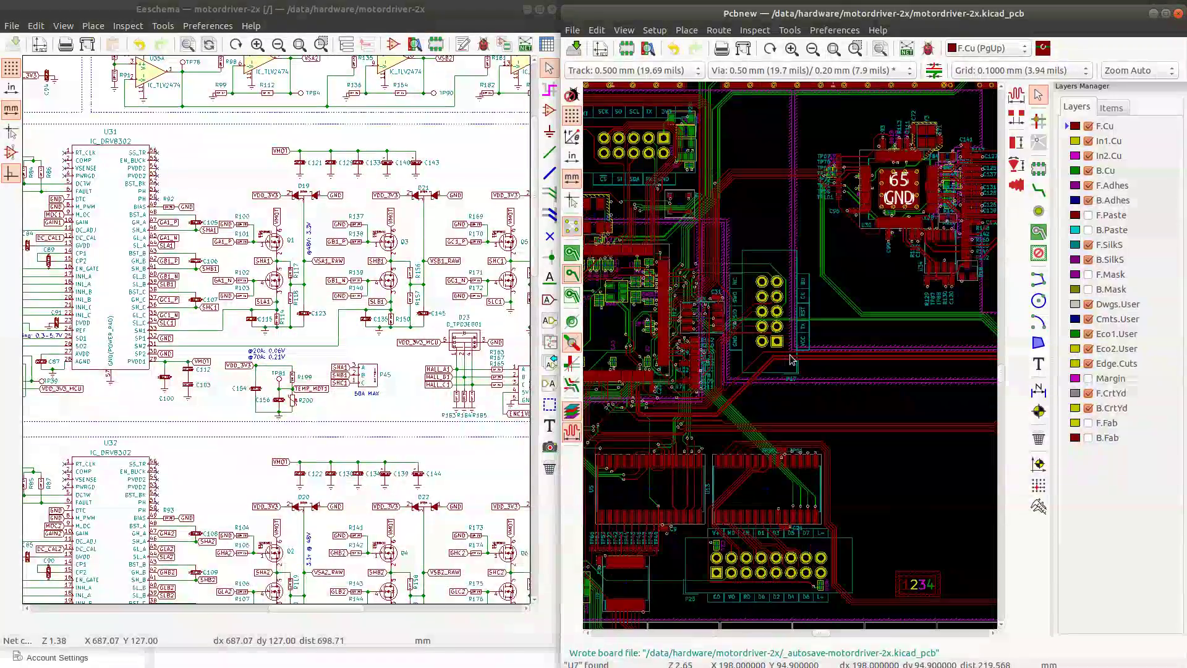
{"action": "scroll", "coordinate": [790, 359], "scroll_direction": "down", "scroll_amount": 1}
{"action": "scroll", "coordinate": [730, 279], "scroll_direction": "up", "scroll_amount": 4}
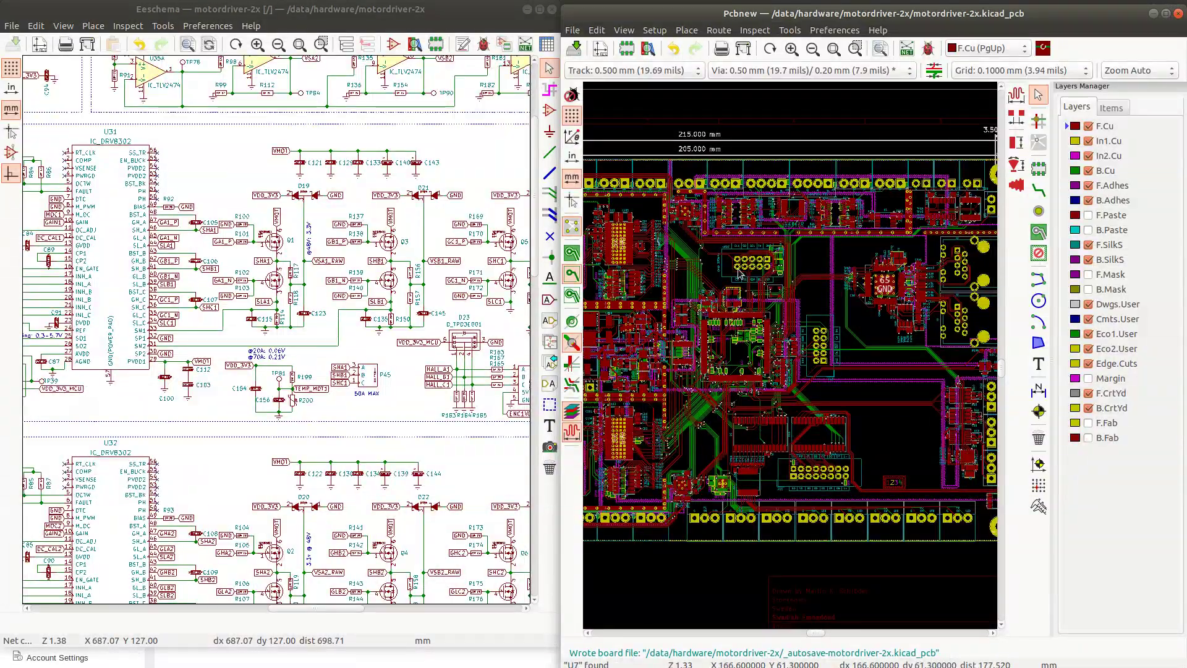
{"action": "scroll", "coordinate": [734, 273], "scroll_direction": "down", "scroll_amount": 1}
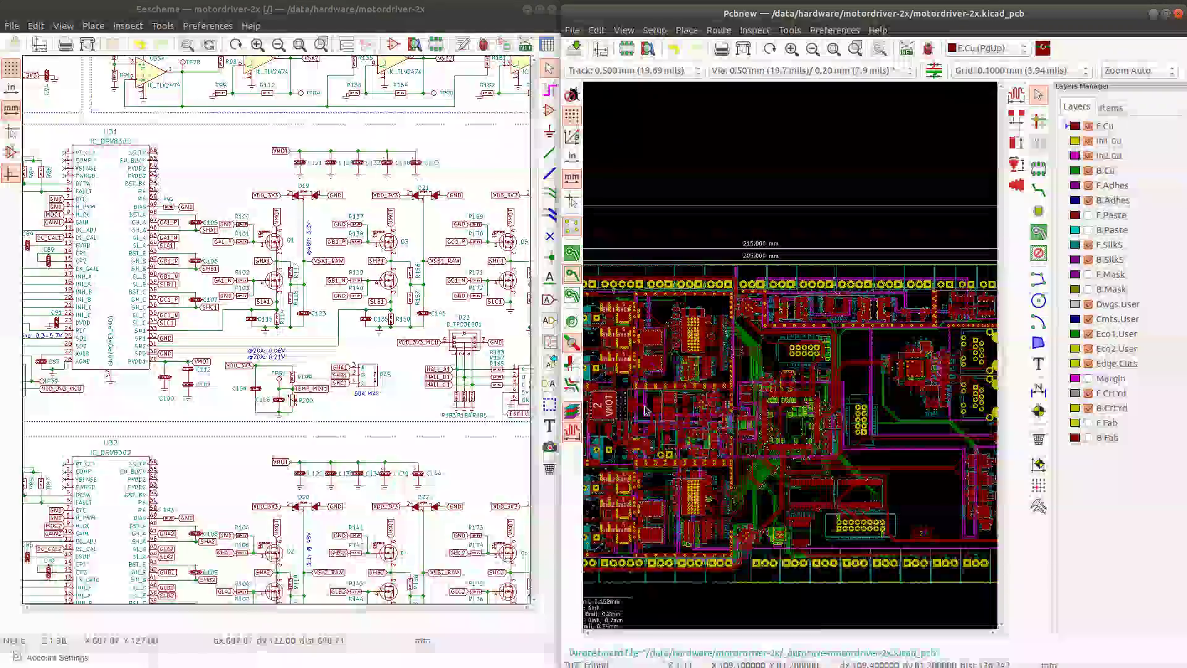
Examine the board layout from the motor power stages to the central circuitry and pin headers, plus the schematic's DRV8302 half-bridge section
{"action": "scroll", "coordinate": [639, 410], "scroll_direction": "down", "scroll_amount": 1}
{"action": "scroll", "coordinate": [852, 368], "scroll_direction": "down", "scroll_amount": 2}
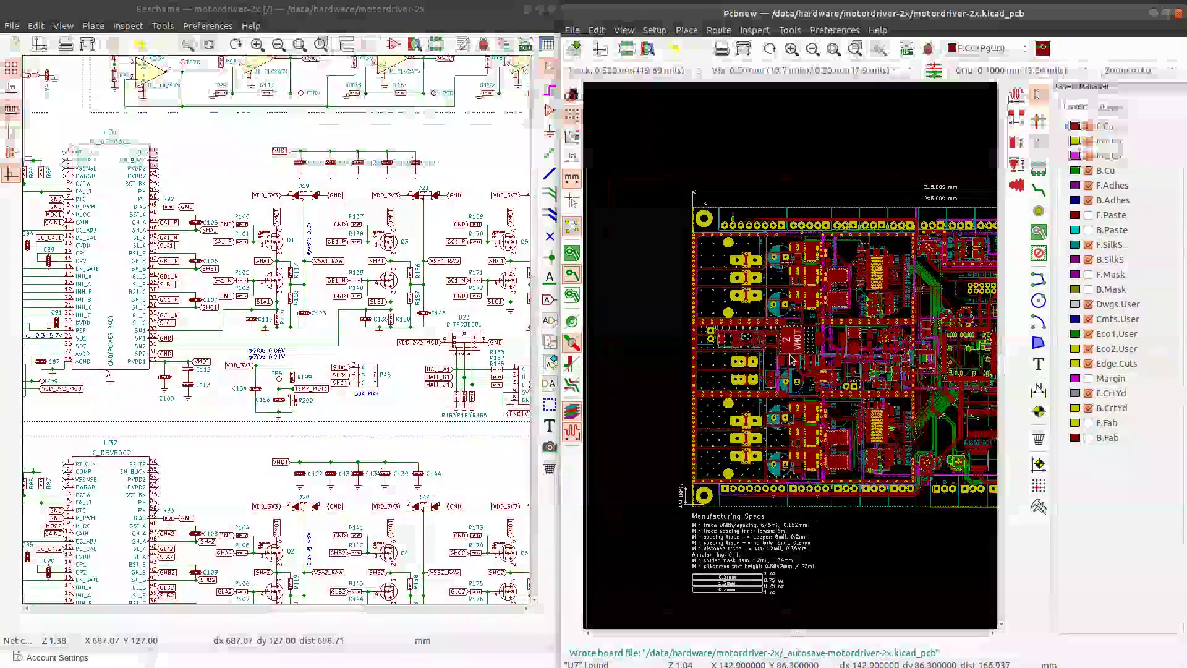
{"action": "scroll", "coordinate": [852, 368], "scroll_direction": "up", "scroll_amount": 7}
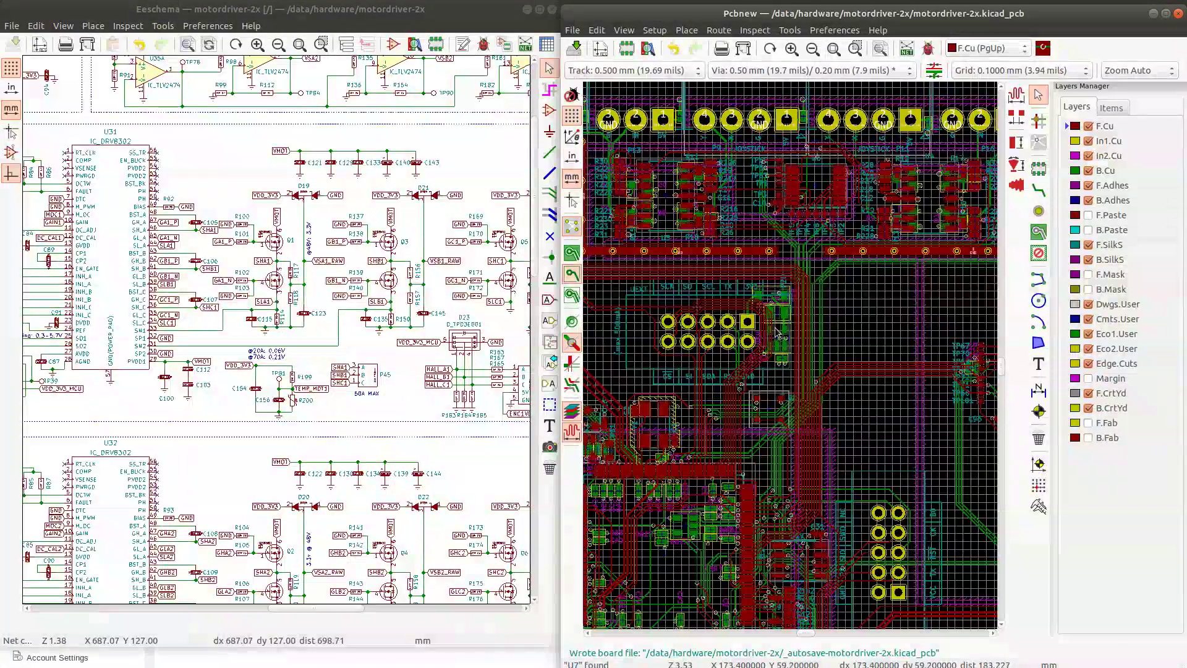
{"action": "scroll", "coordinate": [792, 380], "scroll_direction": "down", "scroll_amount": 5}
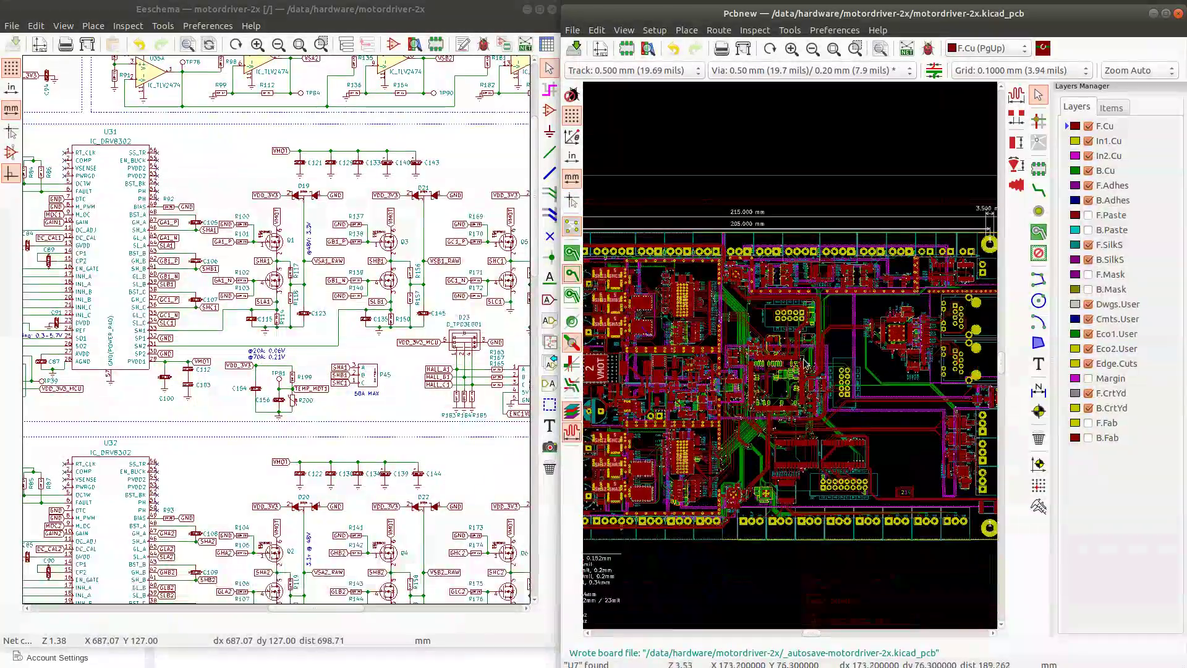
{"action": "scroll", "coordinate": [791, 380], "scroll_direction": "up", "scroll_amount": 5}
{"action": "scroll", "coordinate": [893, 388], "scroll_direction": "down", "scroll_amount": 3}
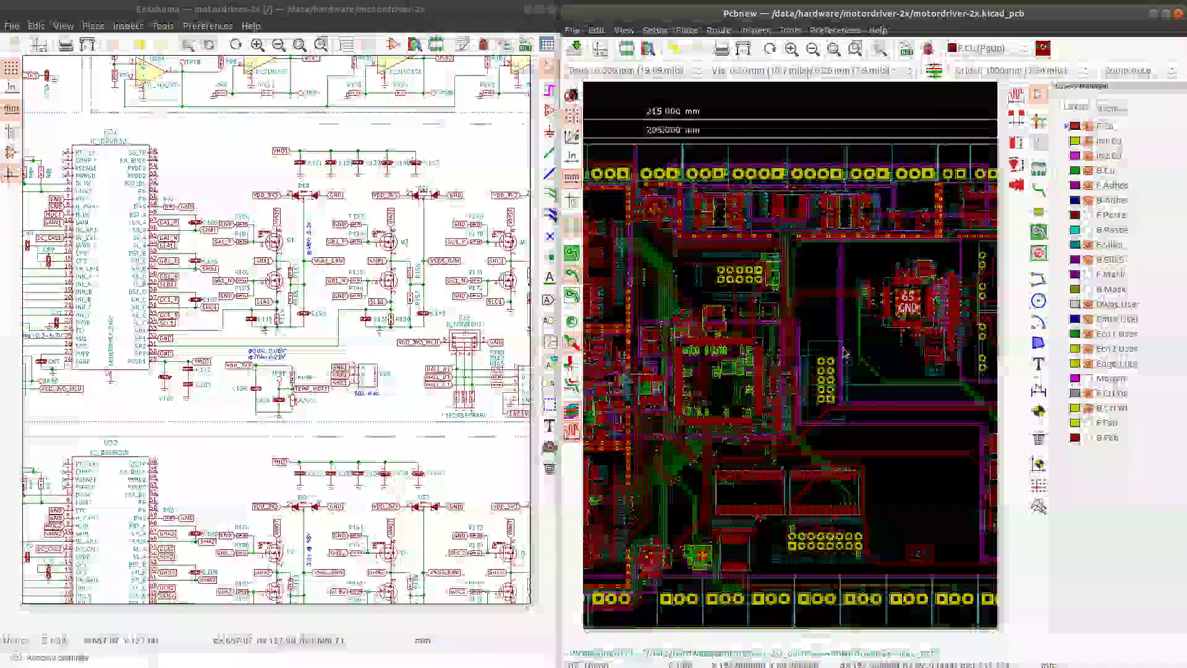
{"action": "scroll", "coordinate": [905, 365], "scroll_direction": "down", "scroll_amount": 3}
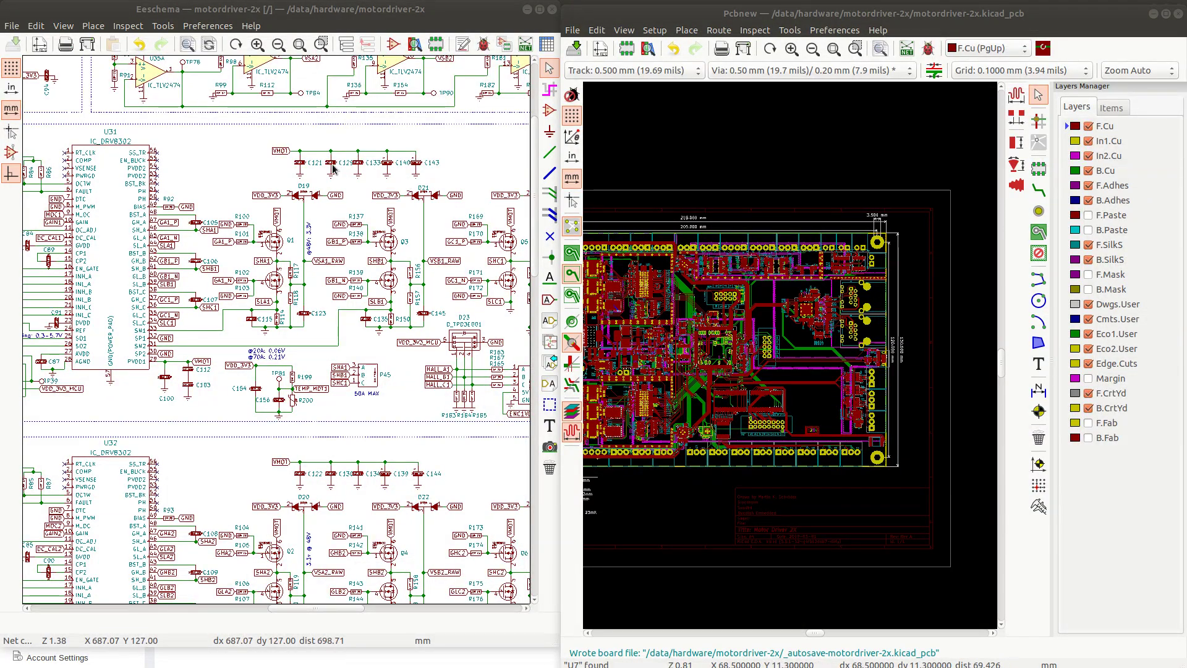
{"action": "scroll", "coordinate": [332, 167], "scroll_direction": "down", "scroll_amount": 3}
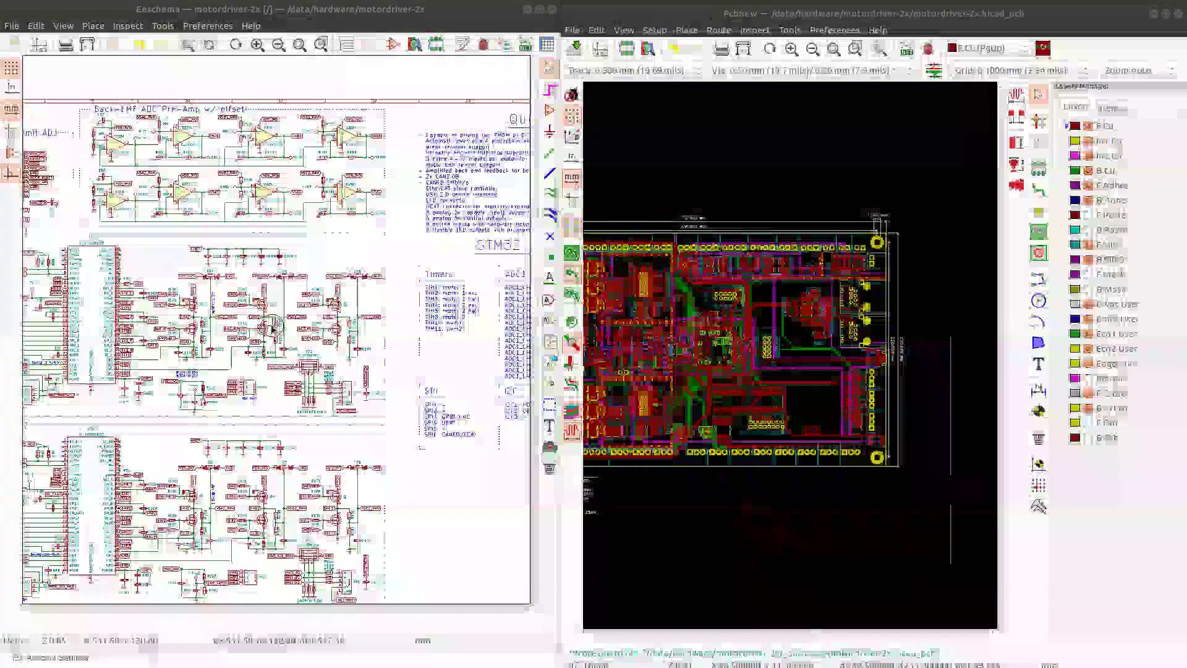
{"action": "scroll", "coordinate": [272, 326], "scroll_direction": "up", "scroll_amount": 3}
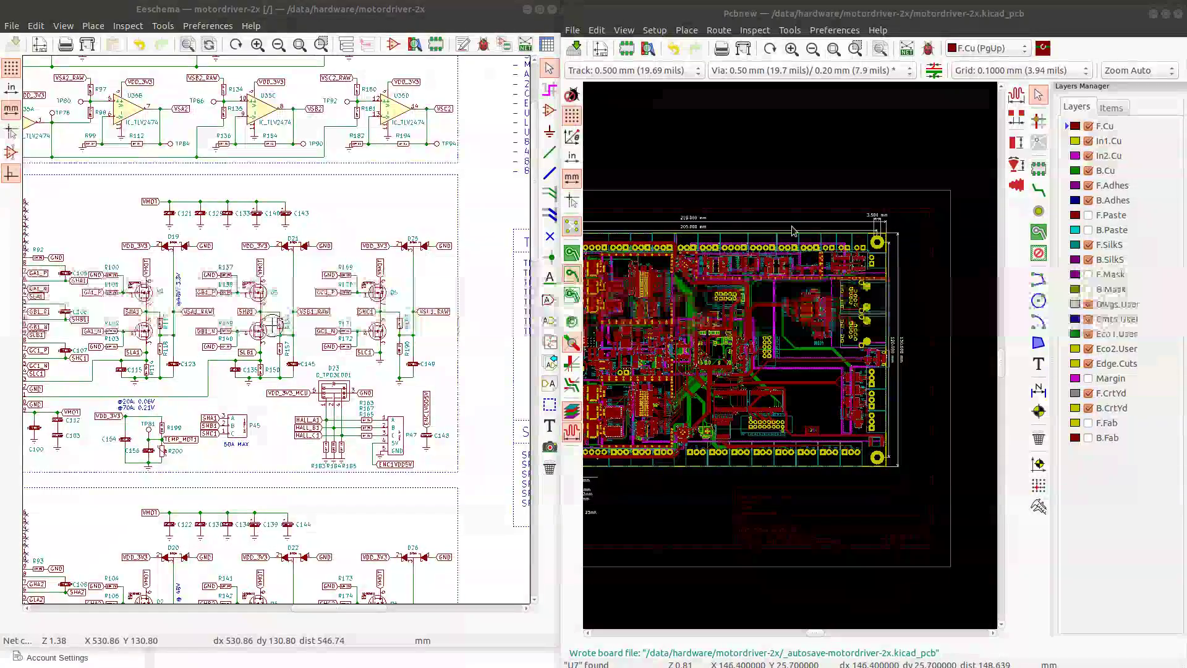